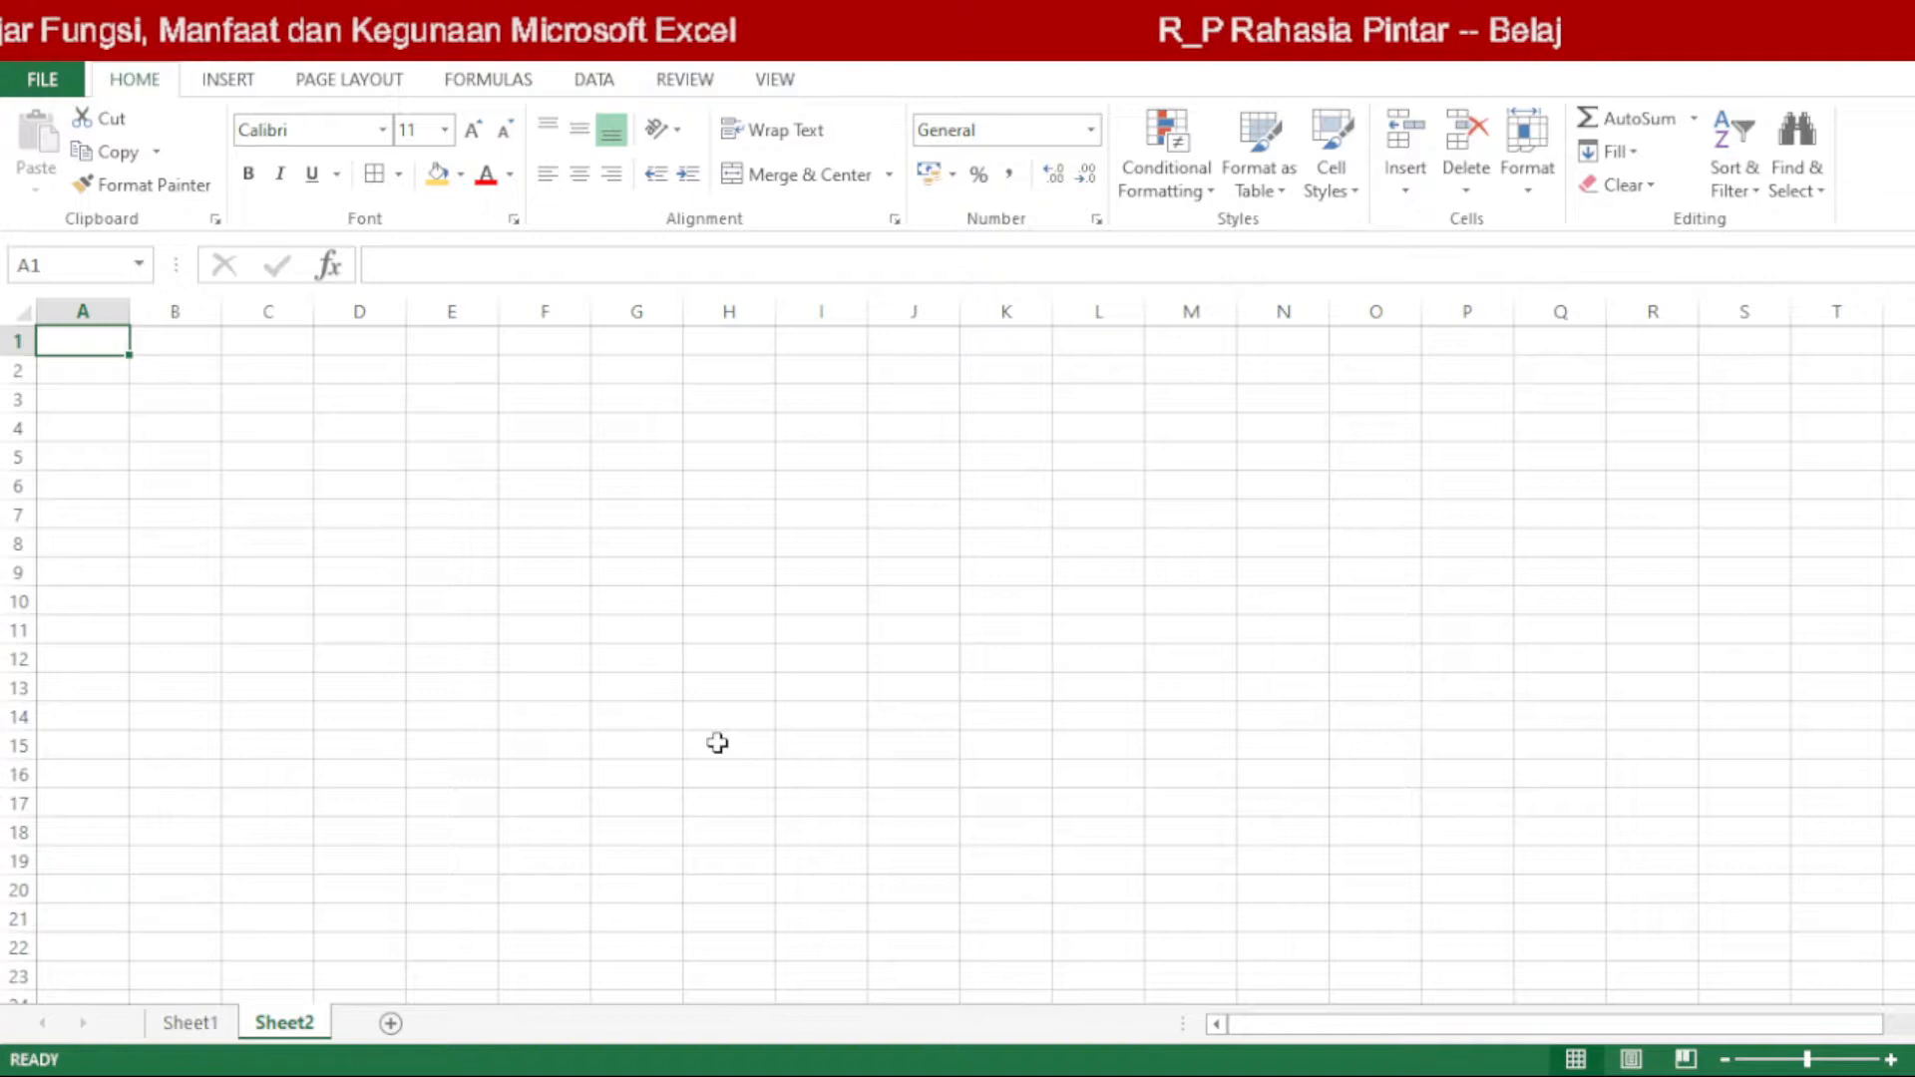
Step: Open Sheet1 and examine the student data table's numbering and its ID, Nilai and Ranking columns
{"action": "left_click", "coordinate": [191, 1024]}
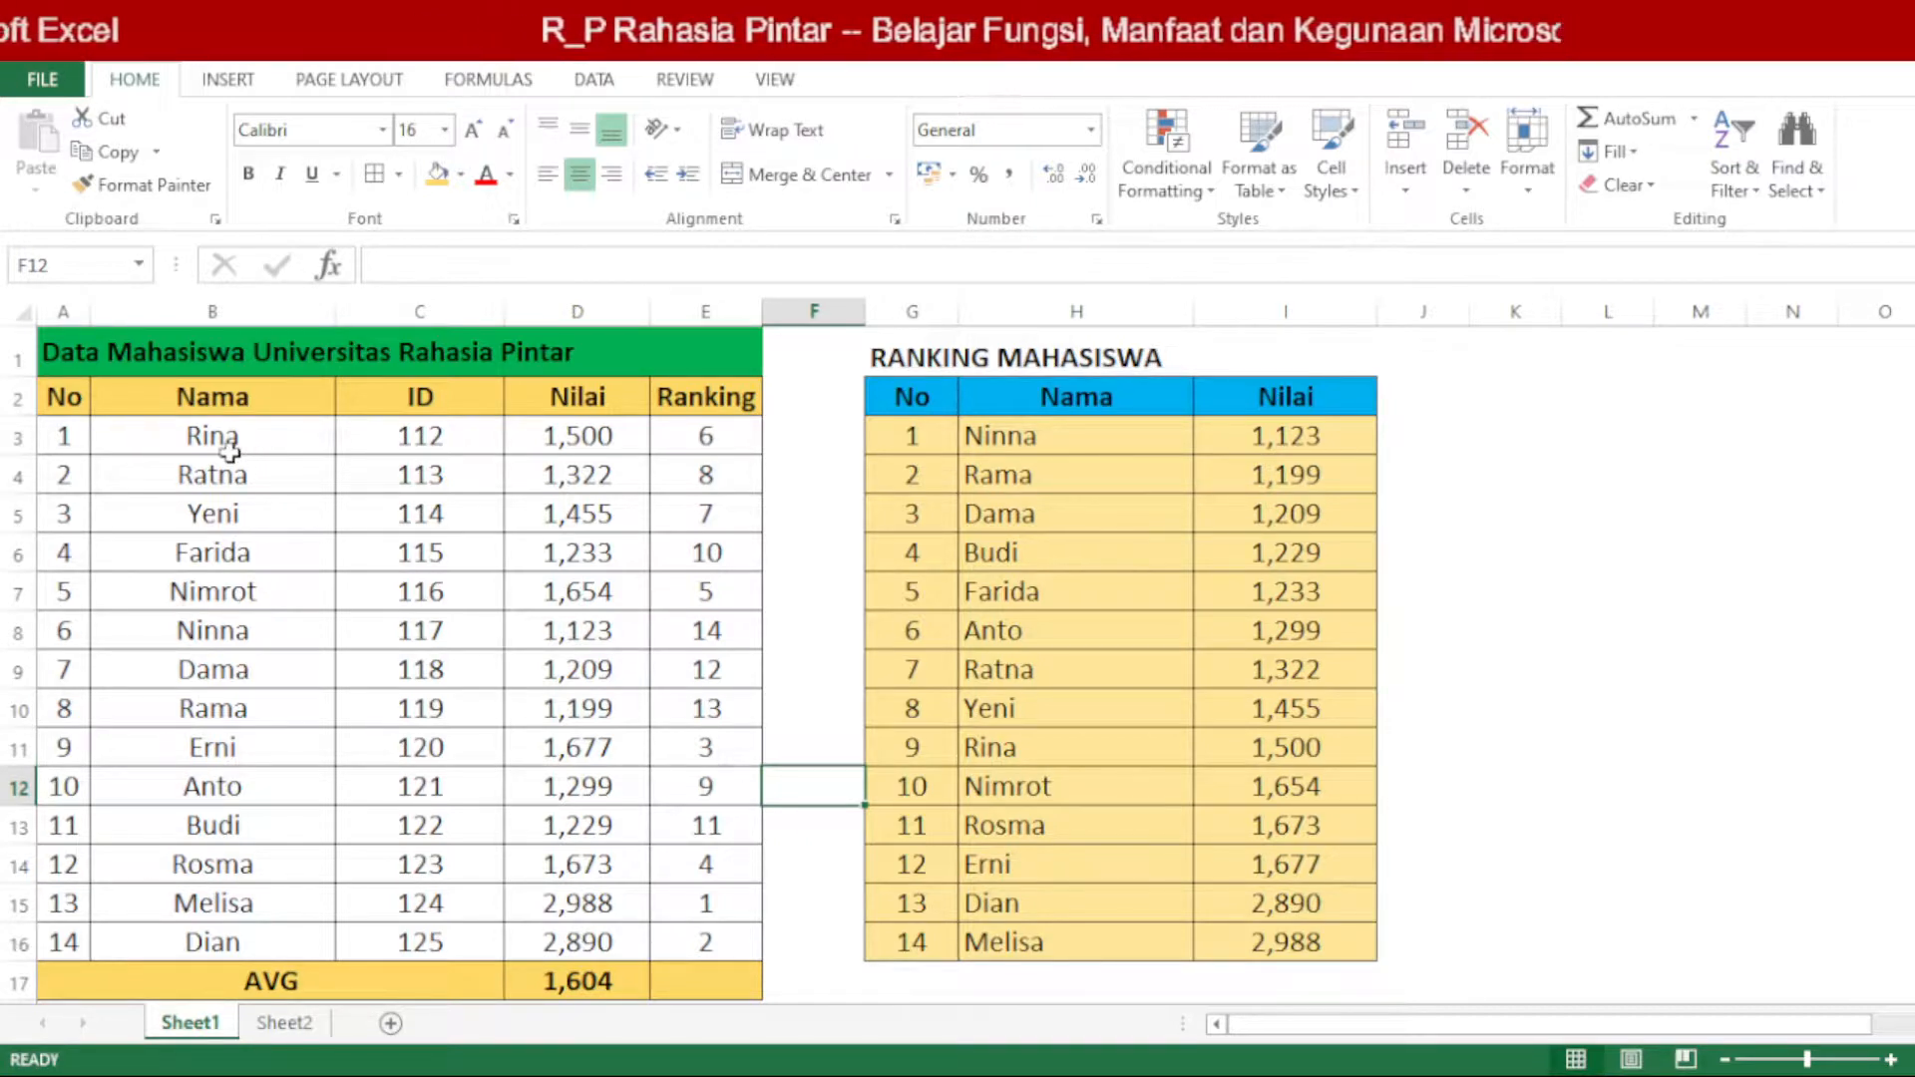
{"action": "left_click", "coordinate": [181, 439]}
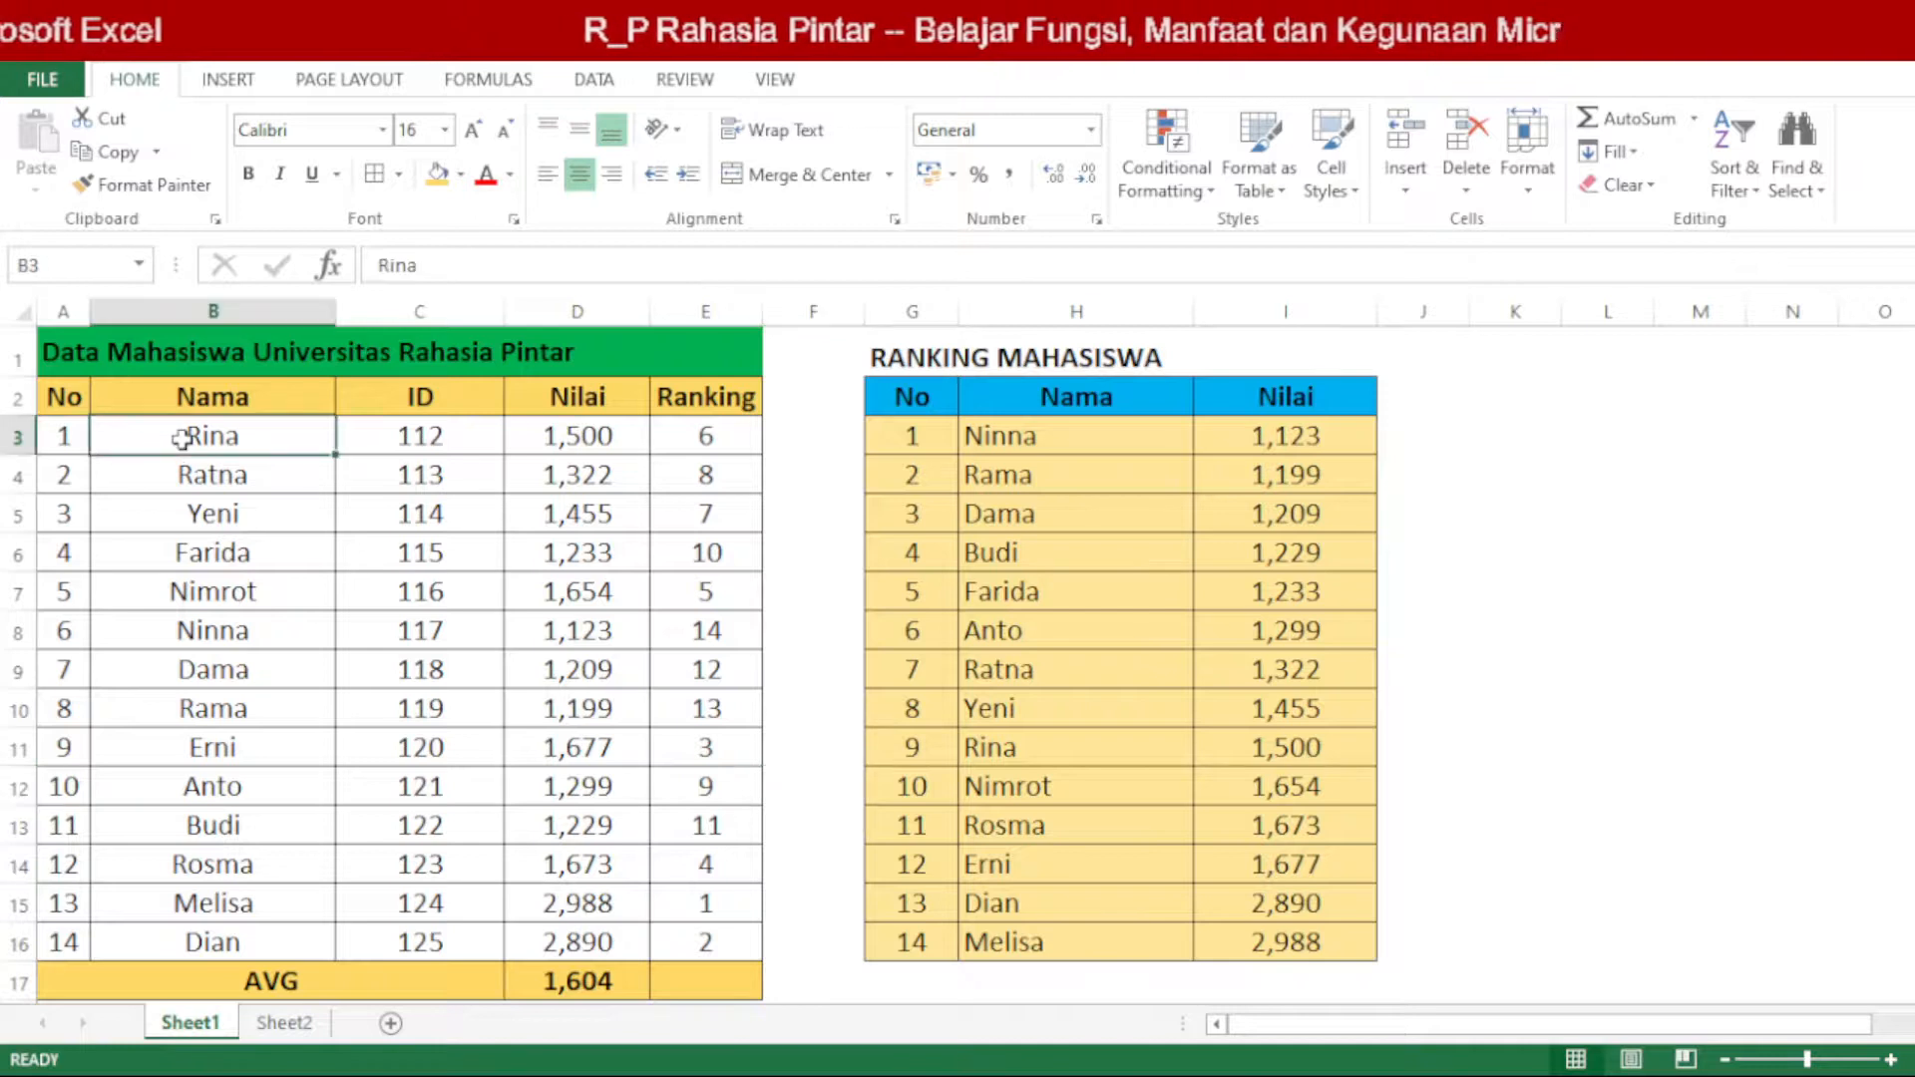
{"action": "left_click", "coordinate": [78, 436]}
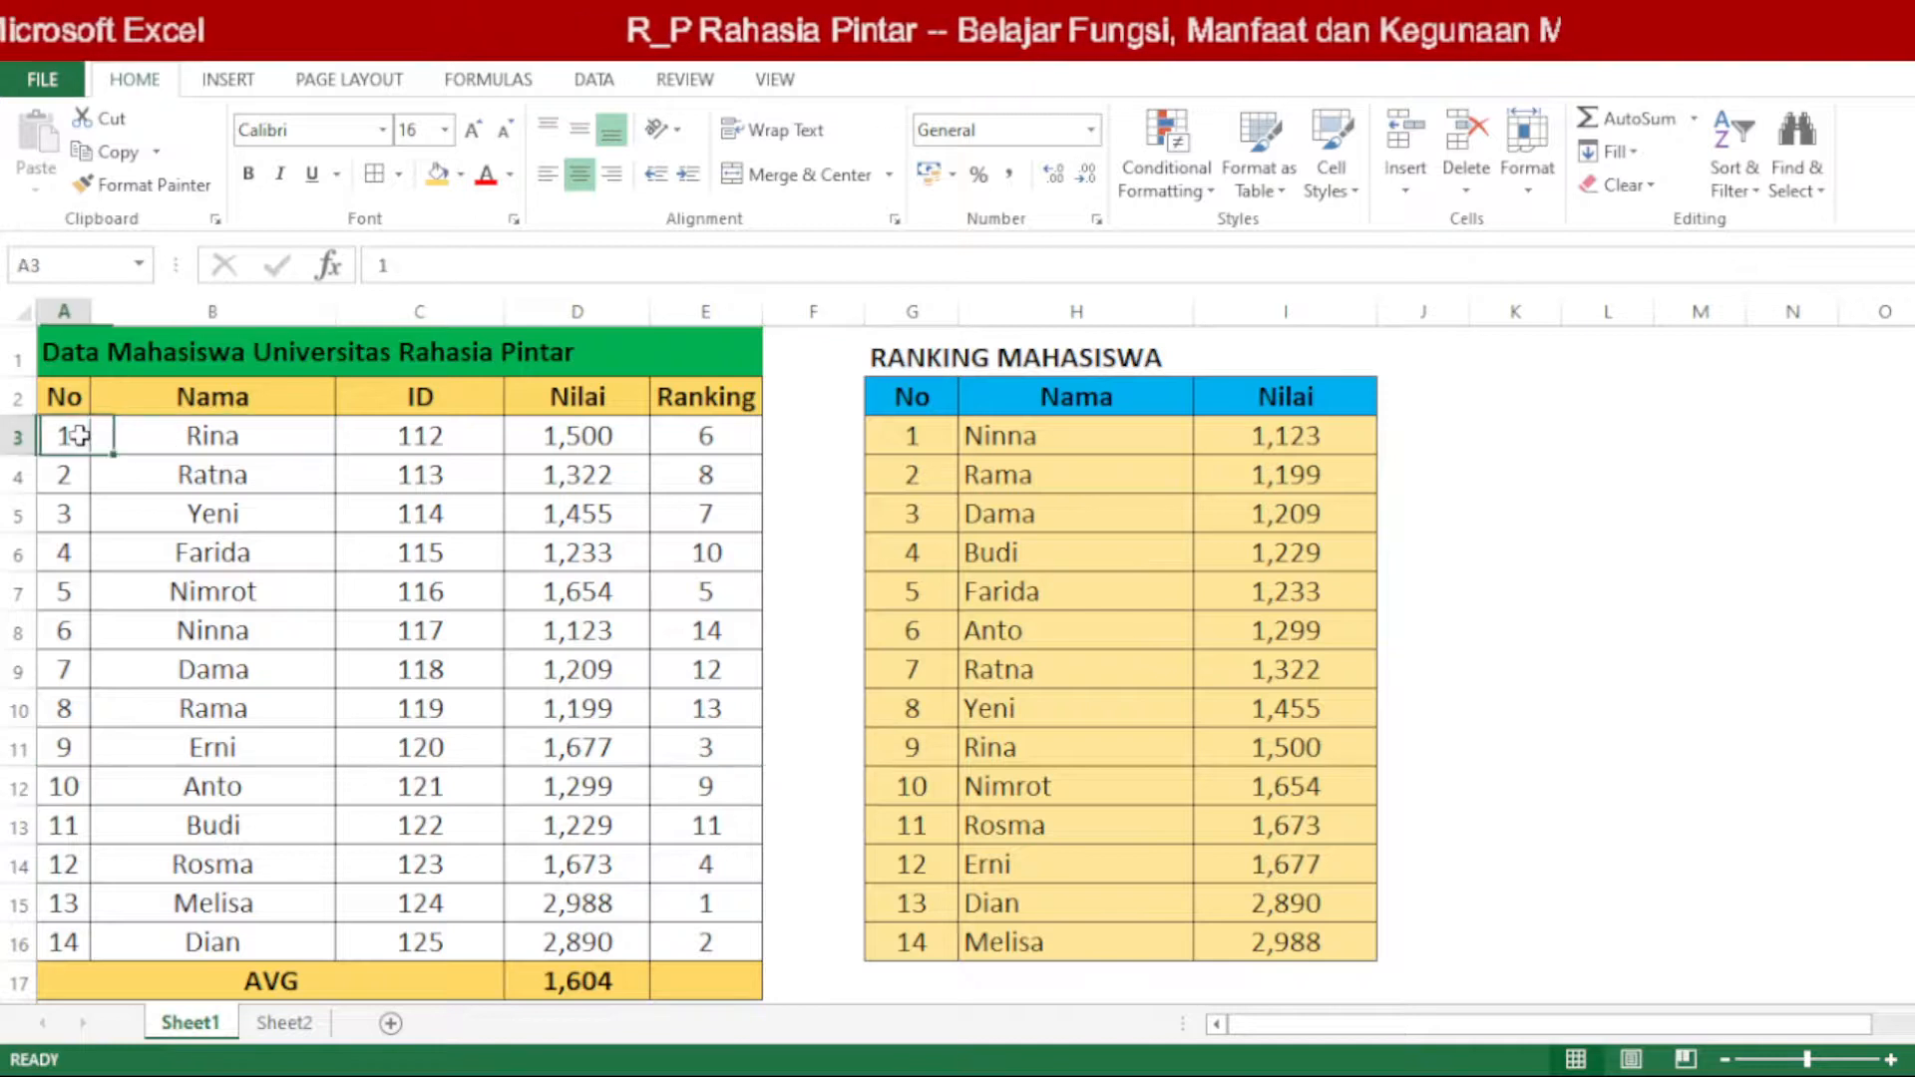
{"action": "left_click", "coordinate": [75, 949]}
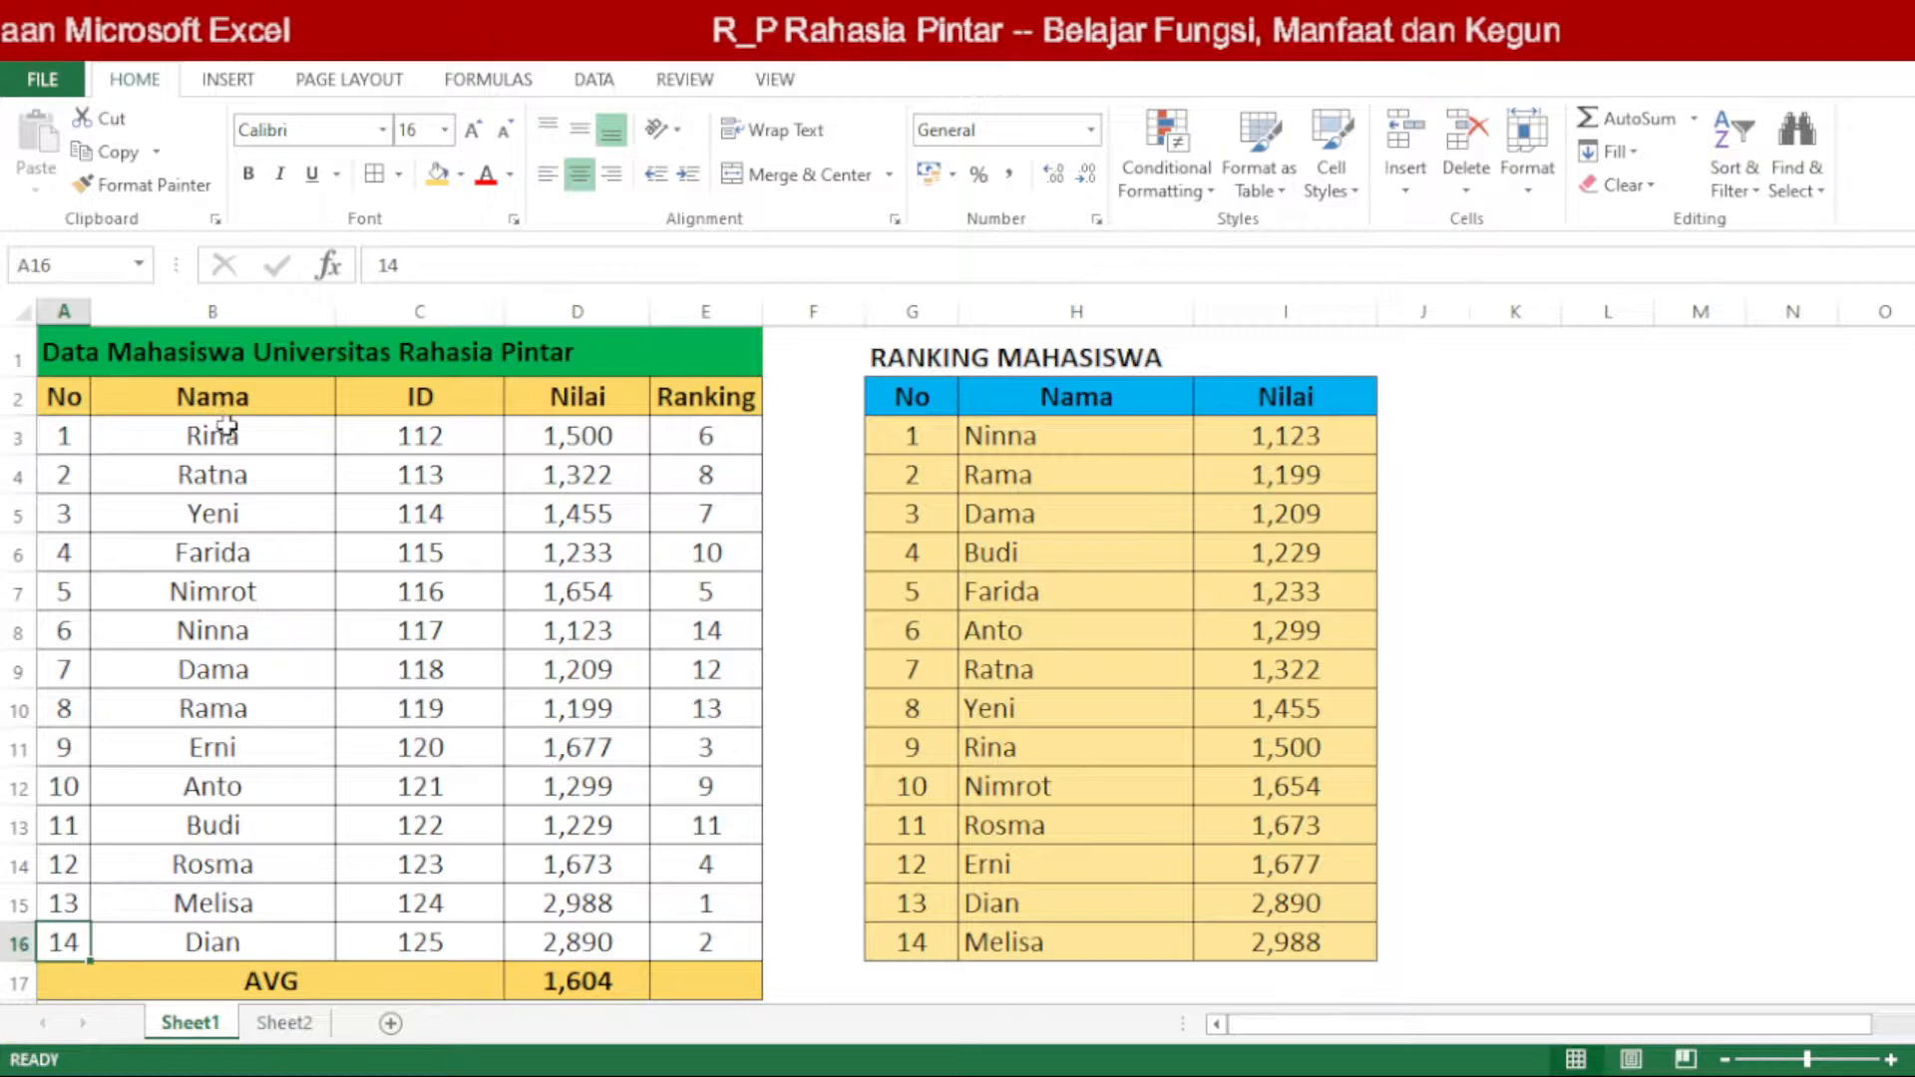
{"action": "left_click", "coordinate": [416, 399]}
{"action": "left_click", "coordinate": [594, 395]}
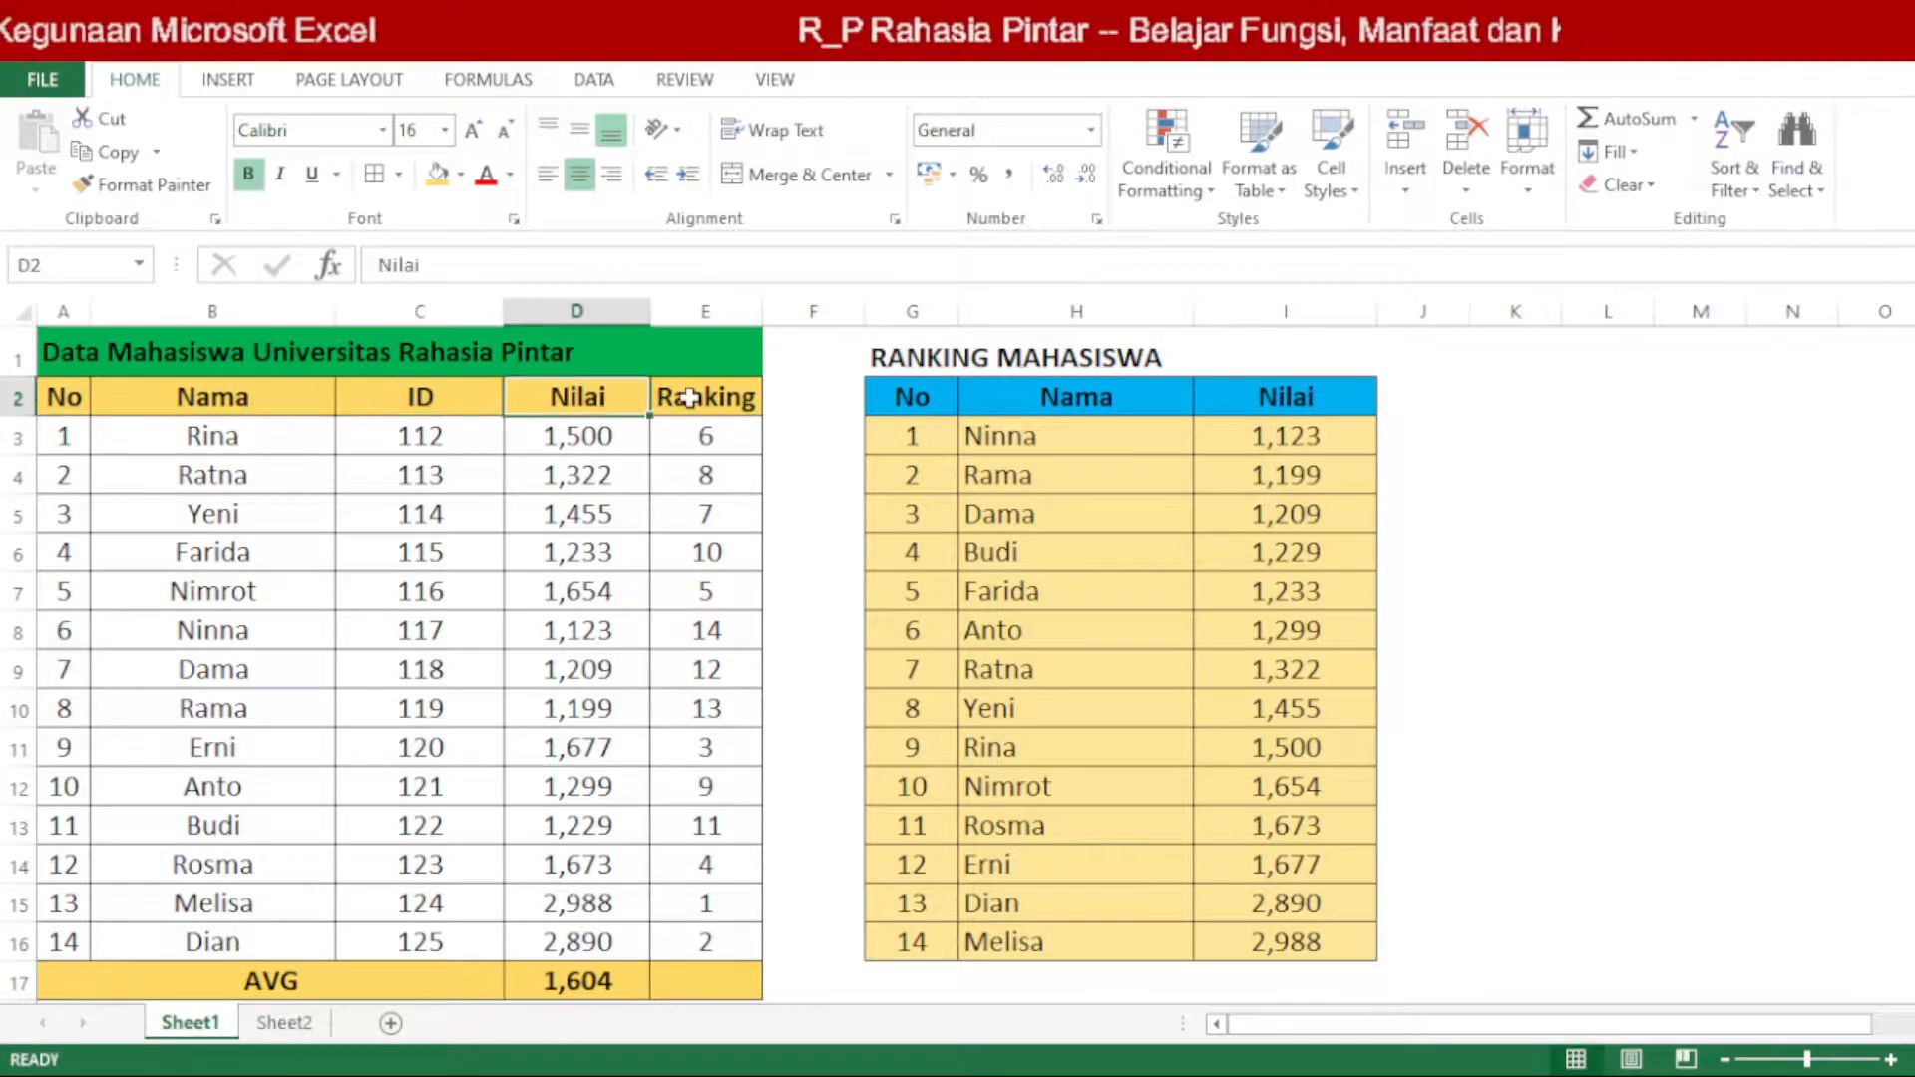
{"action": "left_click", "coordinate": [689, 398]}
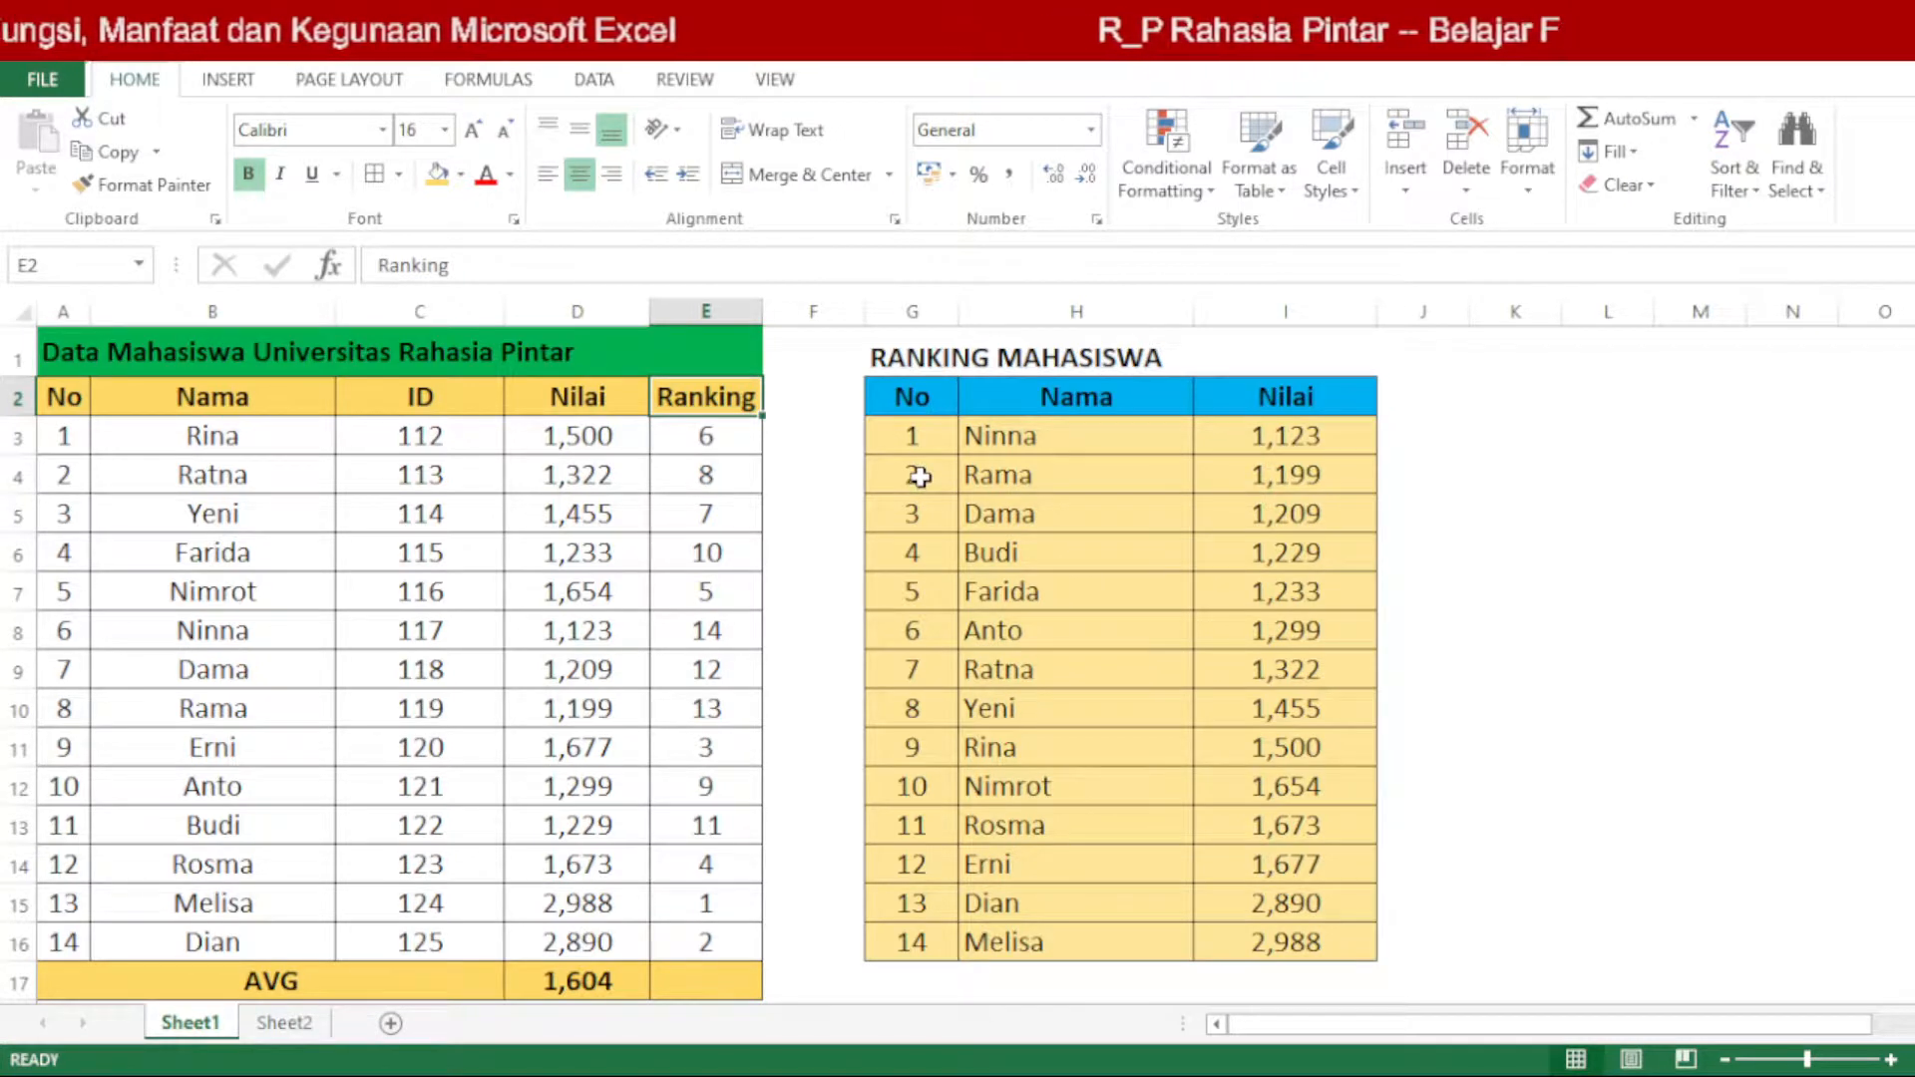
Step: Compare the first student's score in D3 with the order of names and scores in the RANKING MAHASISWA table
{"action": "left_click", "coordinate": [1000, 424]}
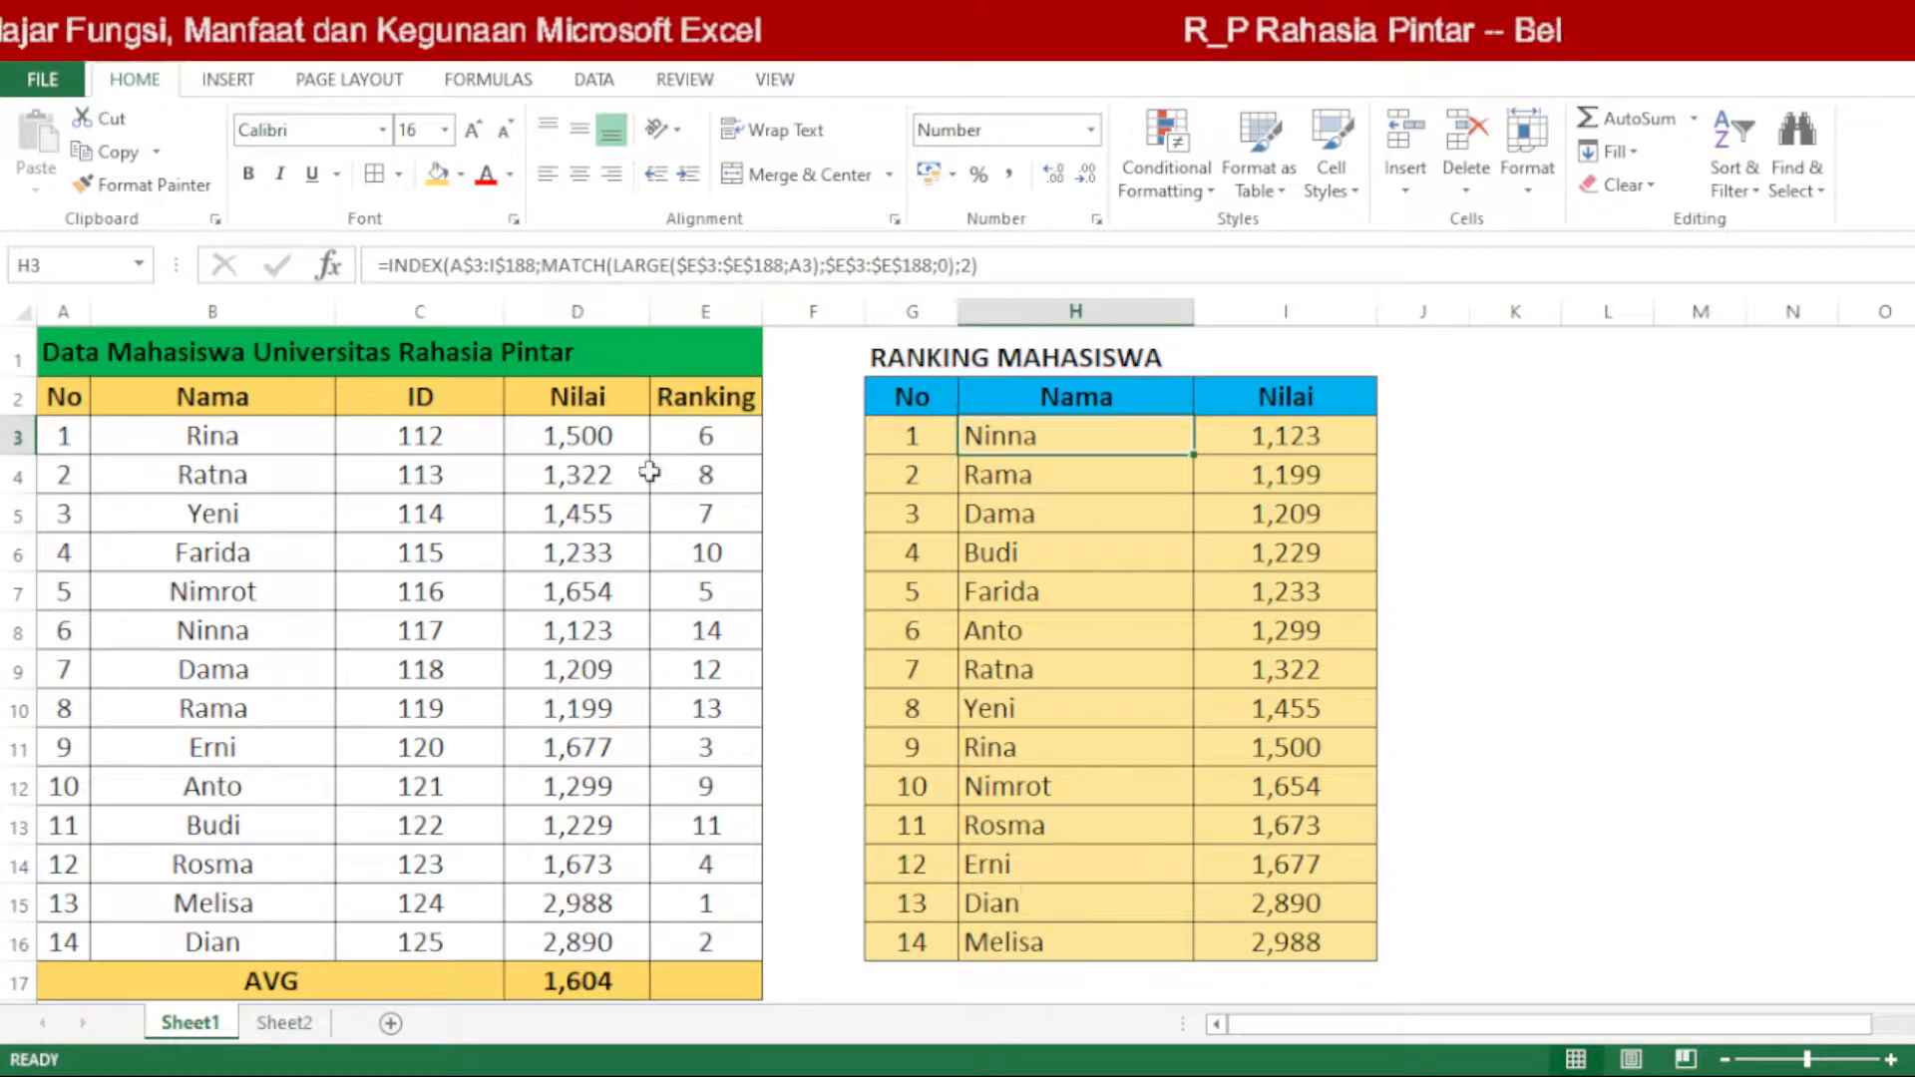
{"action": "left_click", "coordinate": [615, 439]}
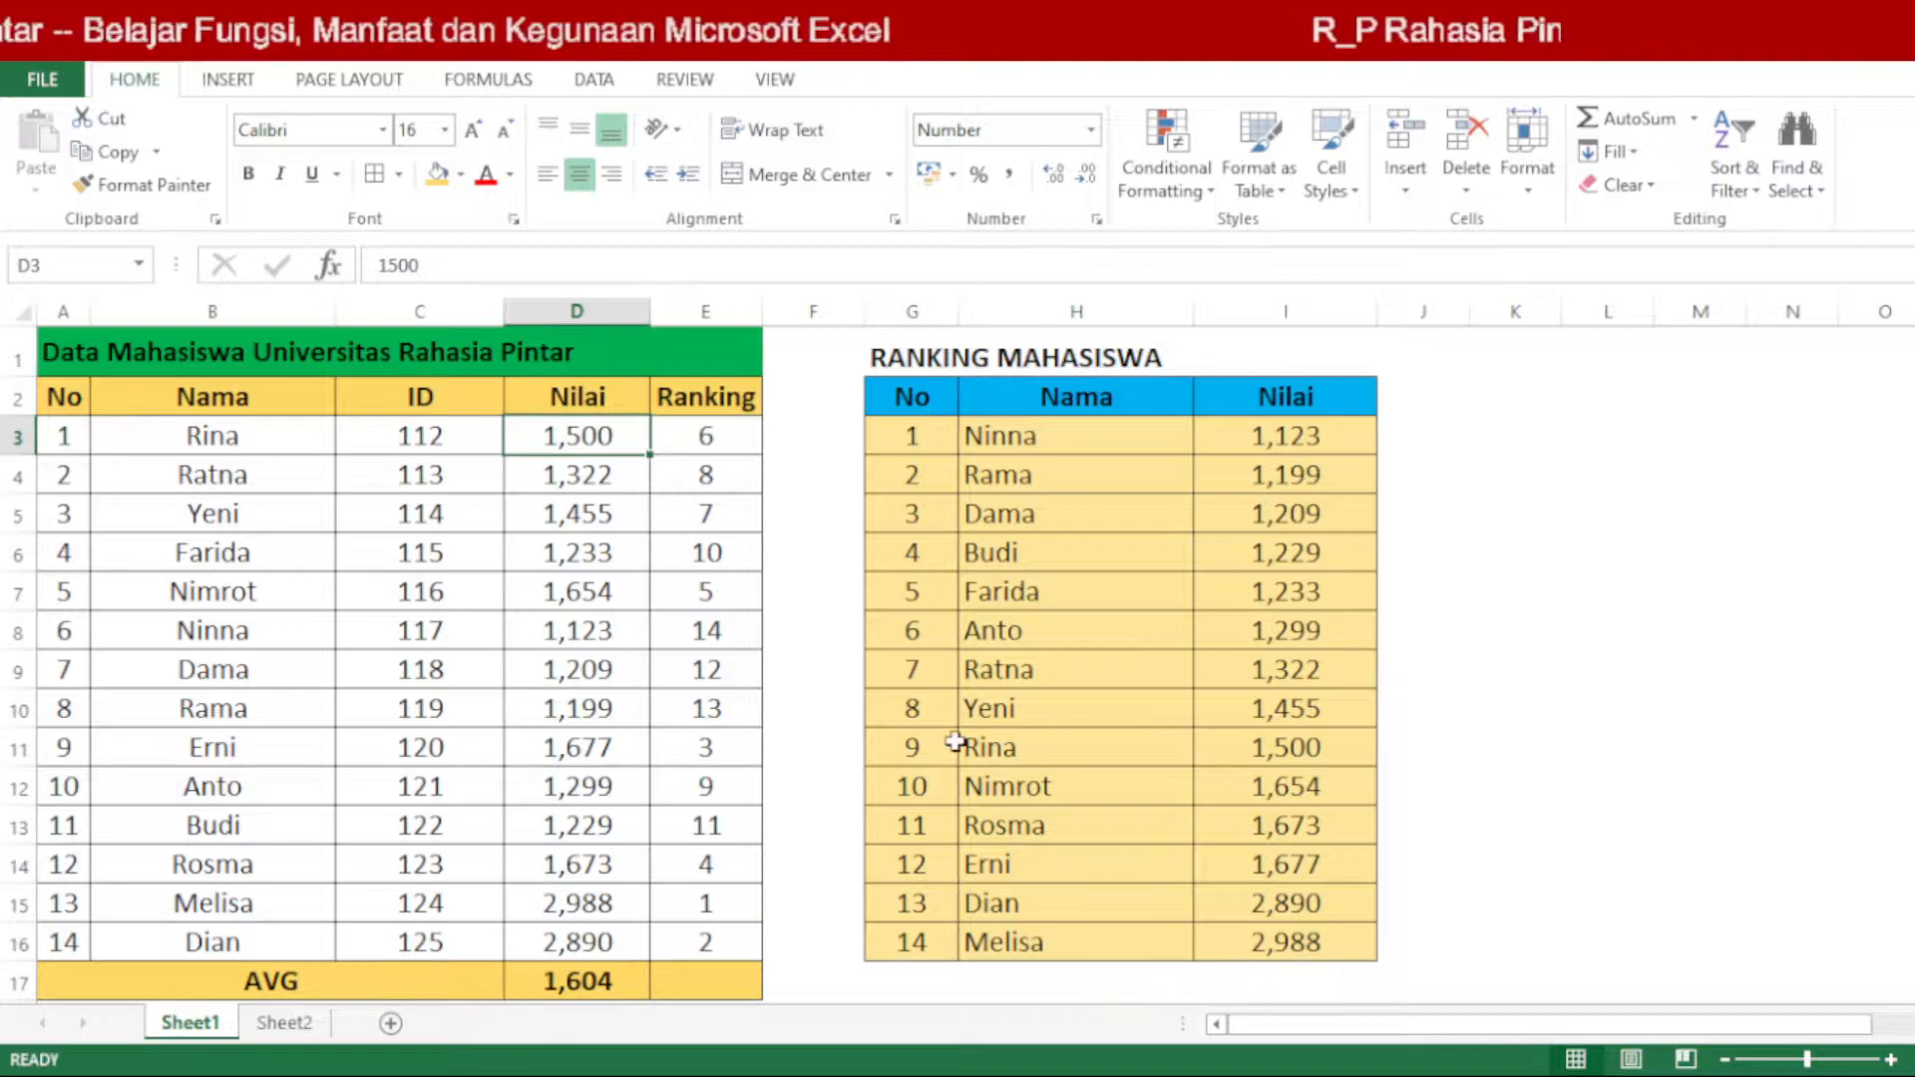
{"action": "left_click_drag", "start_coordinate": [949, 743], "coordinate": [1275, 735]}
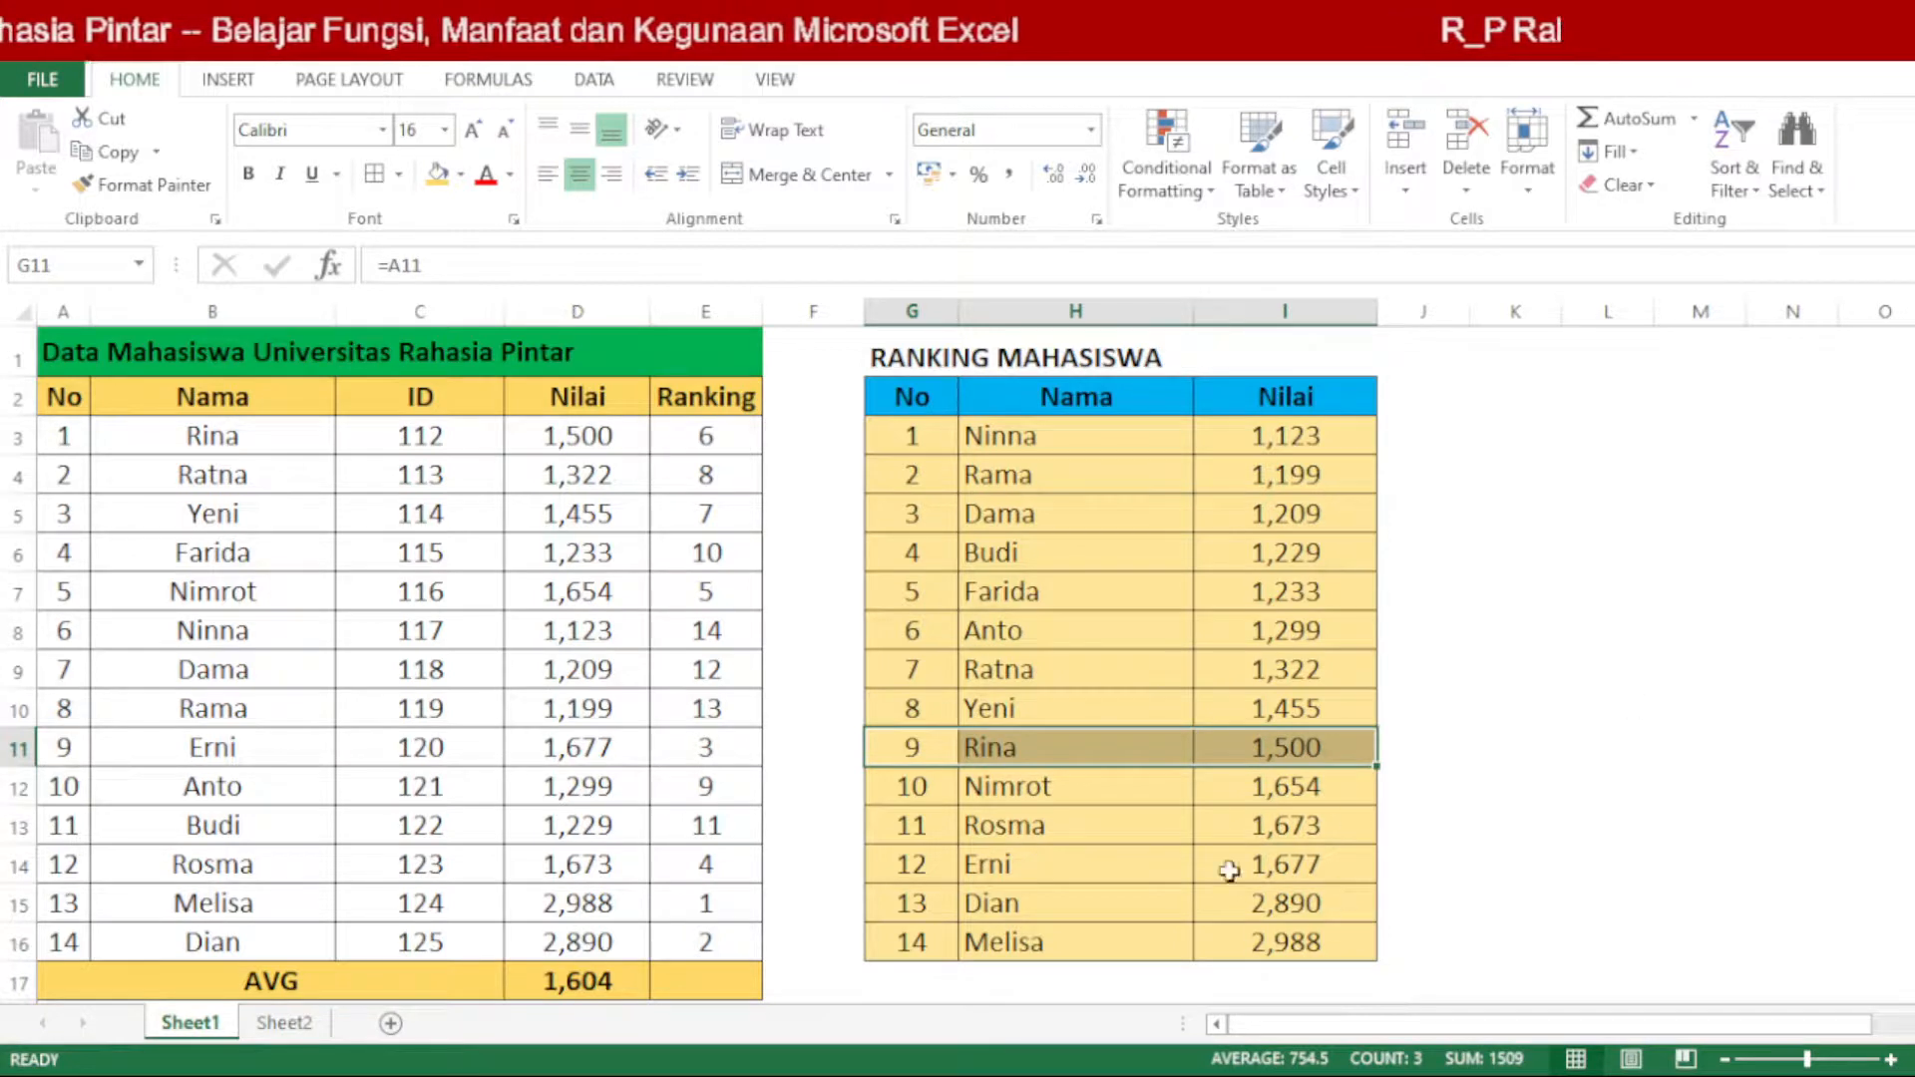
{"action": "left_click", "coordinate": [1290, 427]}
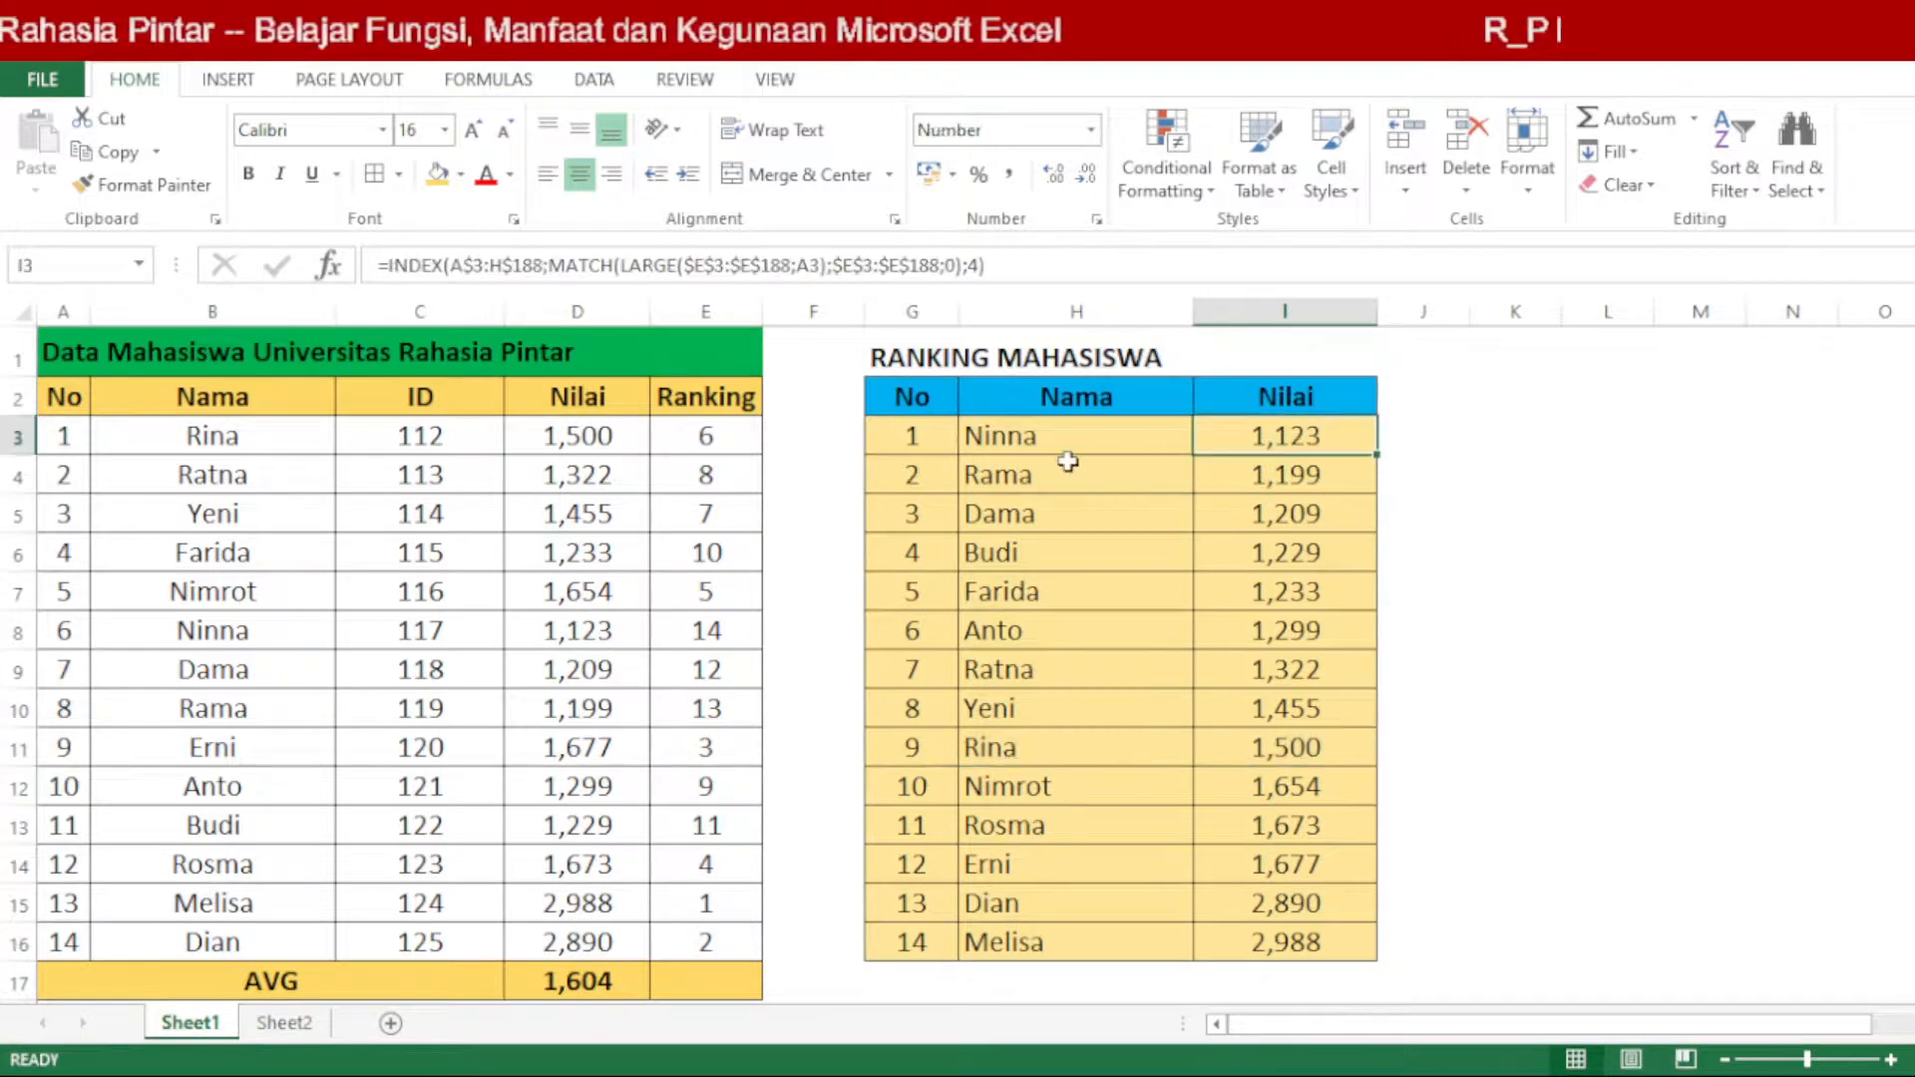
{"action": "left_click_drag", "start_coordinate": [1062, 438], "coordinate": [1237, 433]}
{"action": "left_click_drag", "start_coordinate": [1087, 942], "coordinate": [1286, 982]}
{"action": "left_click", "coordinate": [1538, 774]}
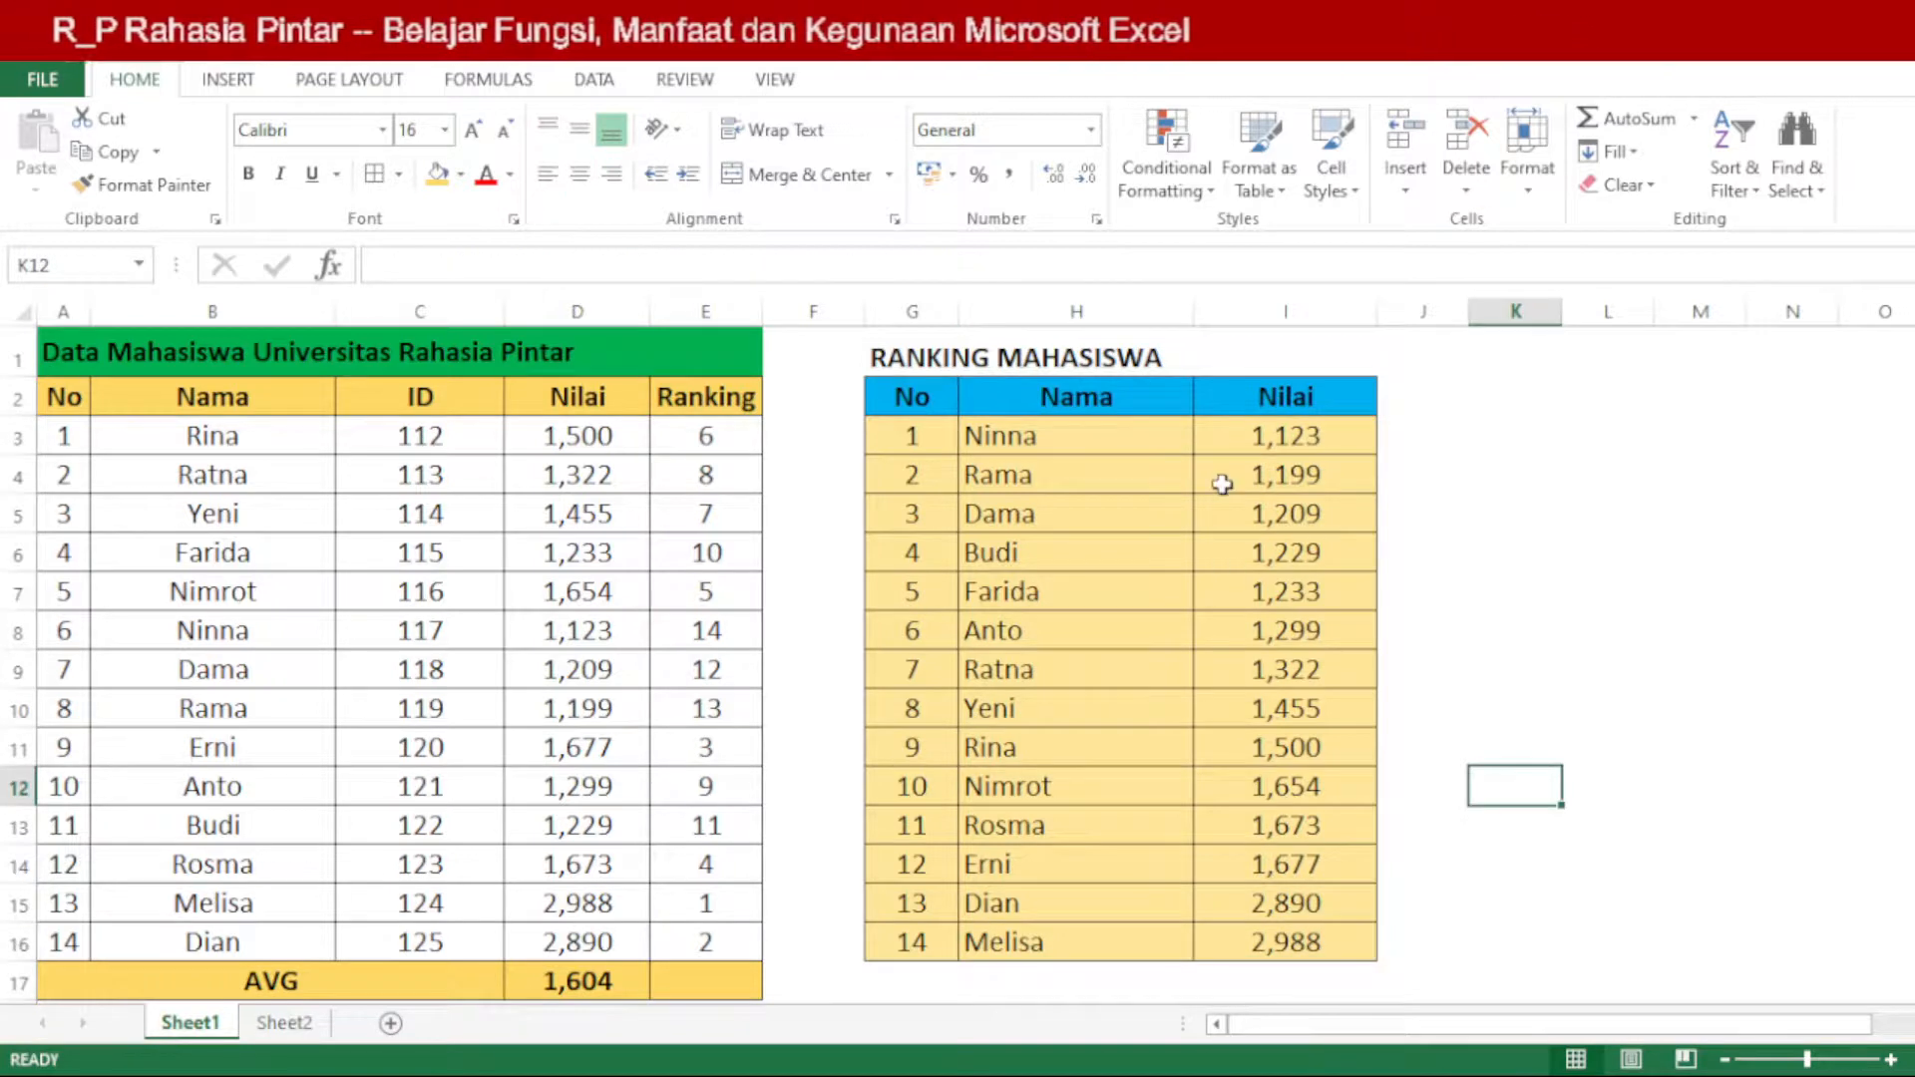
Step: Replace LARGE with SMALL in the INDEX/MATCH formula of the ranking table's first Nama cell, H3
{"action": "left_click", "coordinate": [1039, 431]}
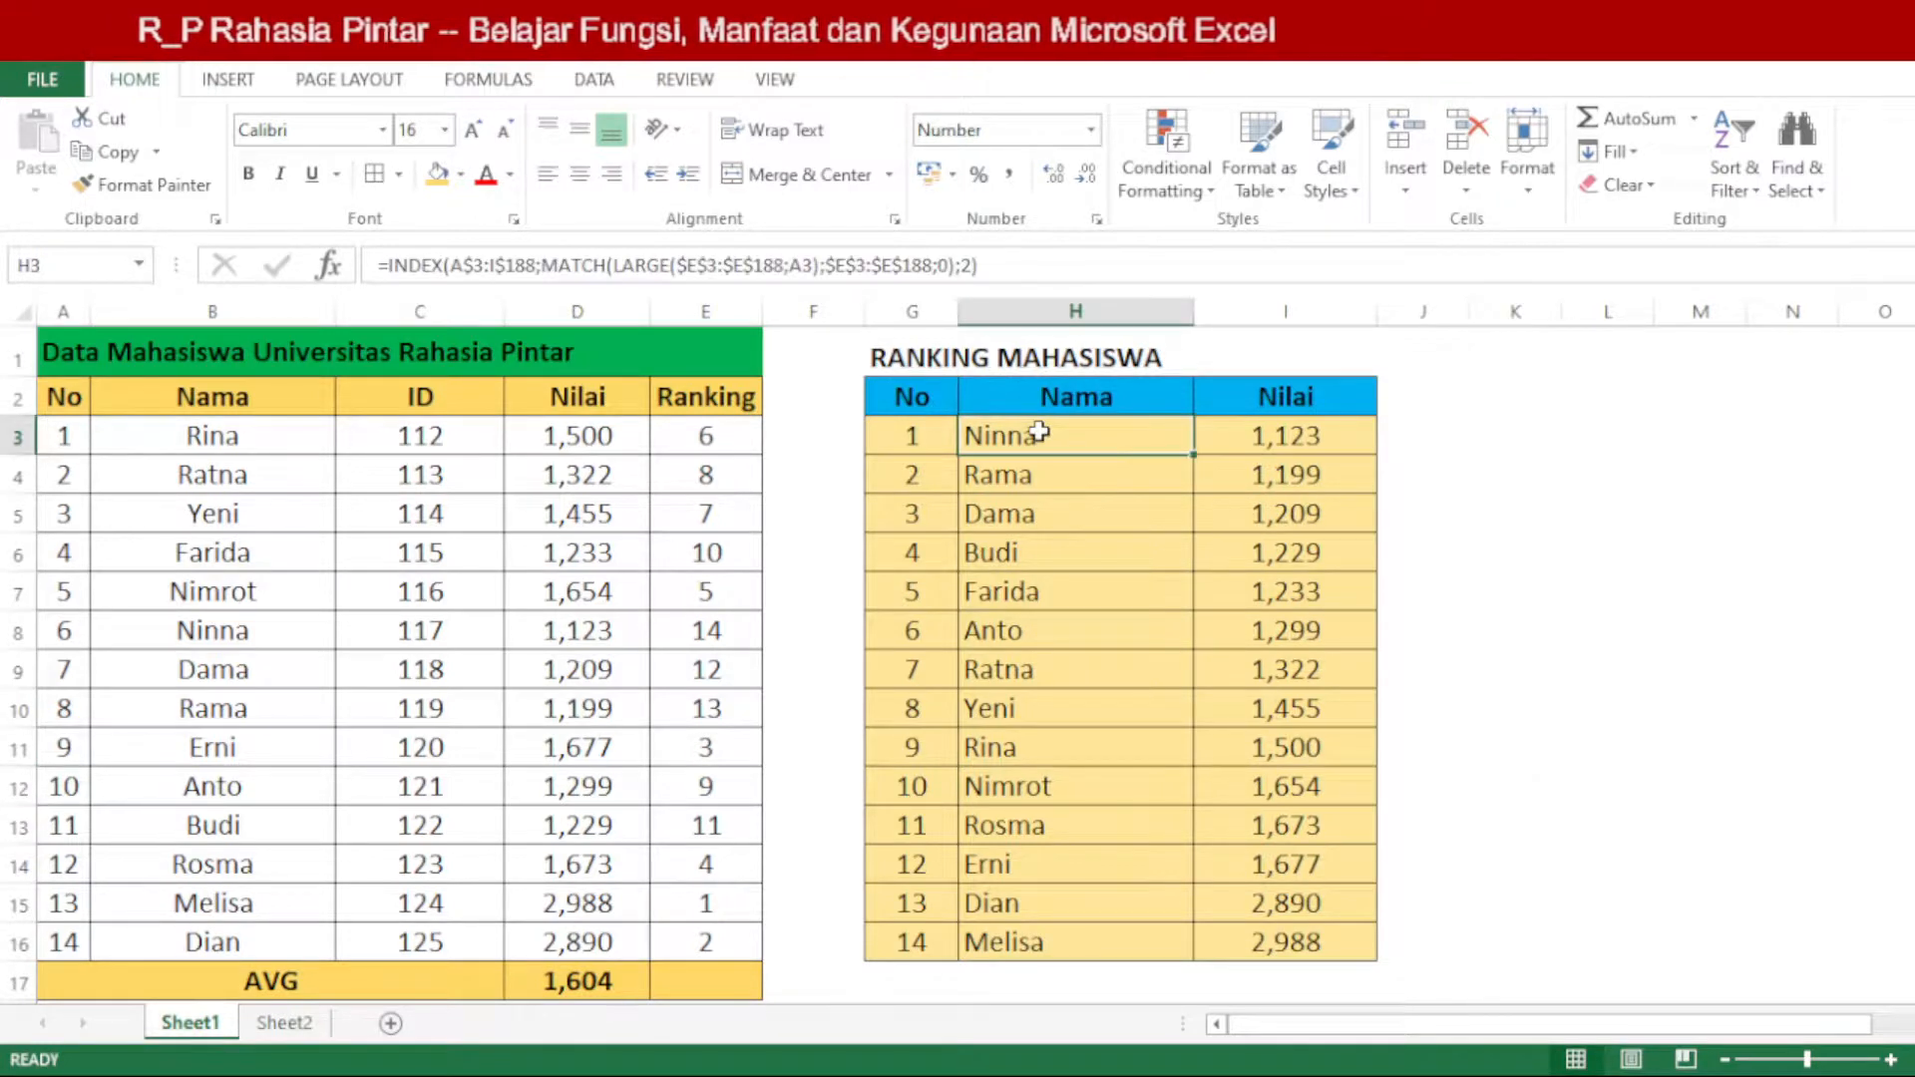
{"action": "double_click", "coordinate": [1039, 431]}
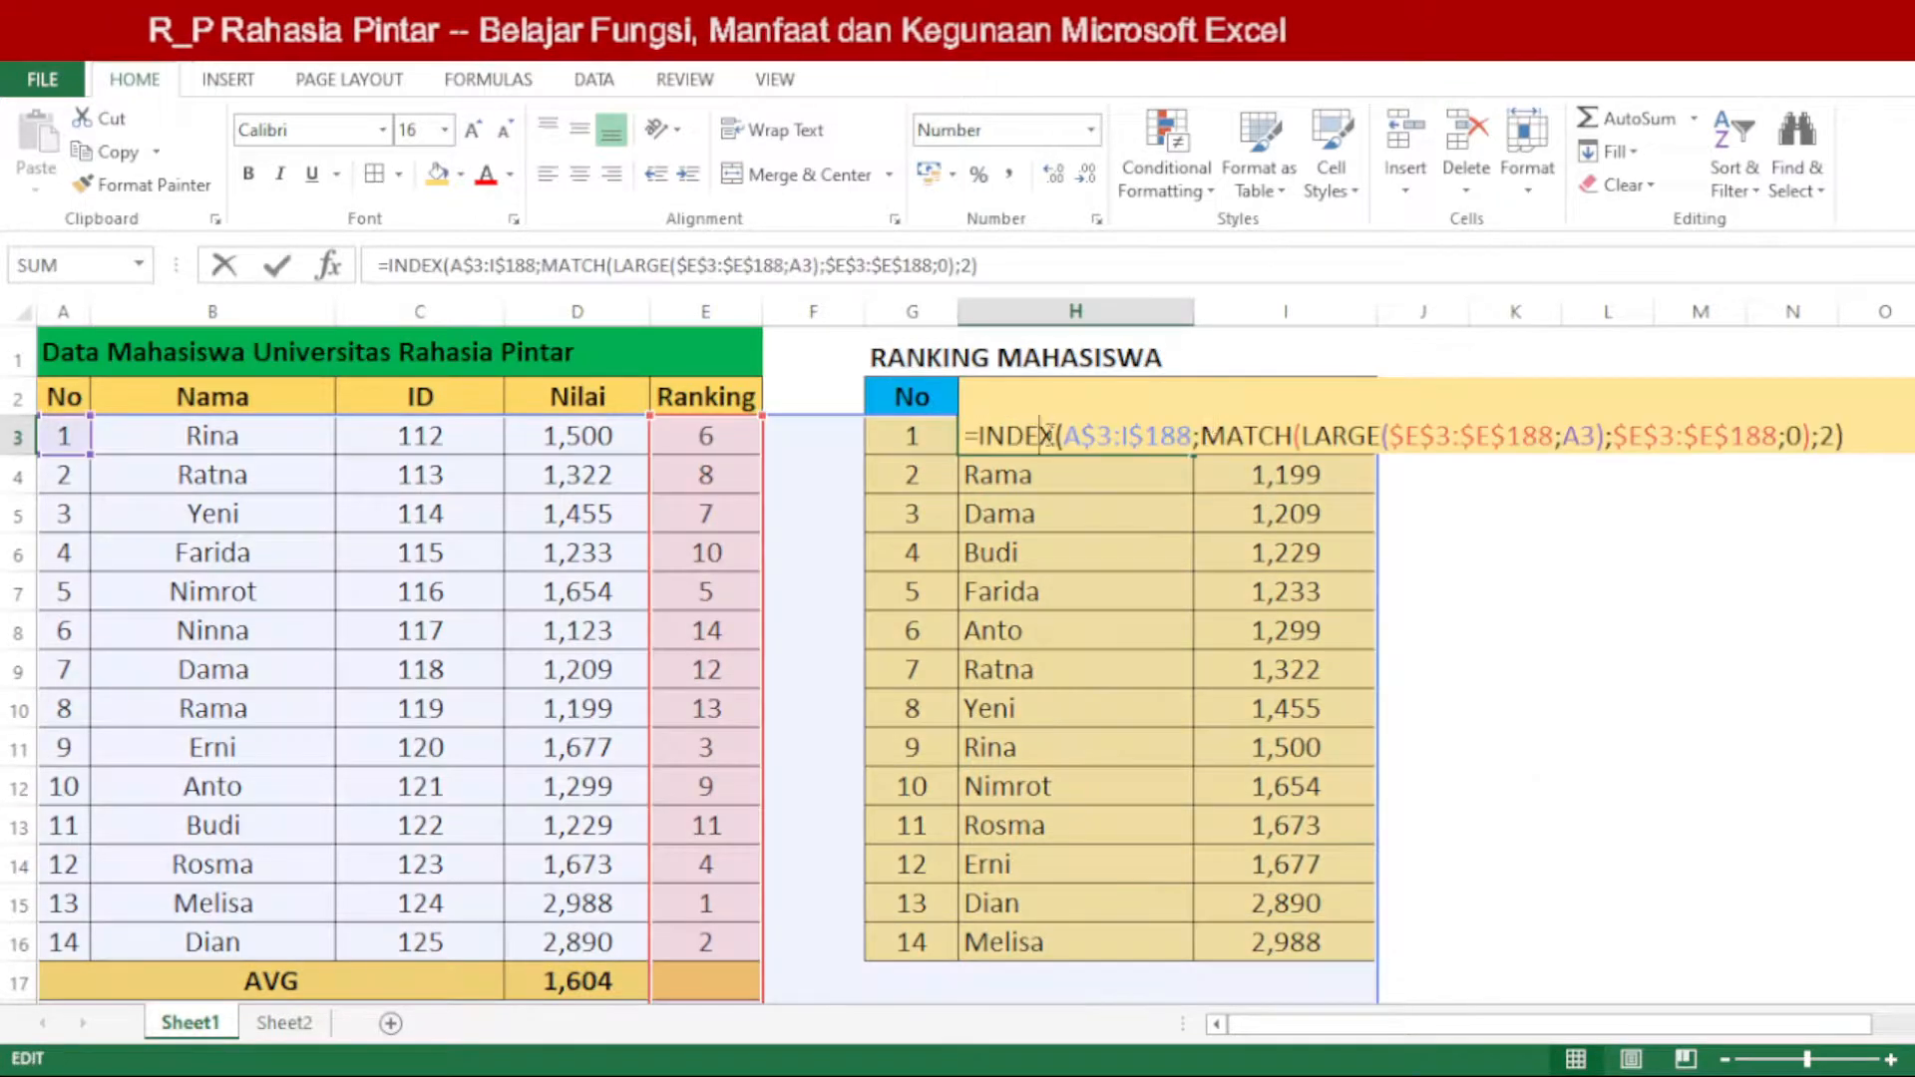
{"action": "double_click", "coordinate": [1329, 430]}
{"action": "type", "text": "S"}
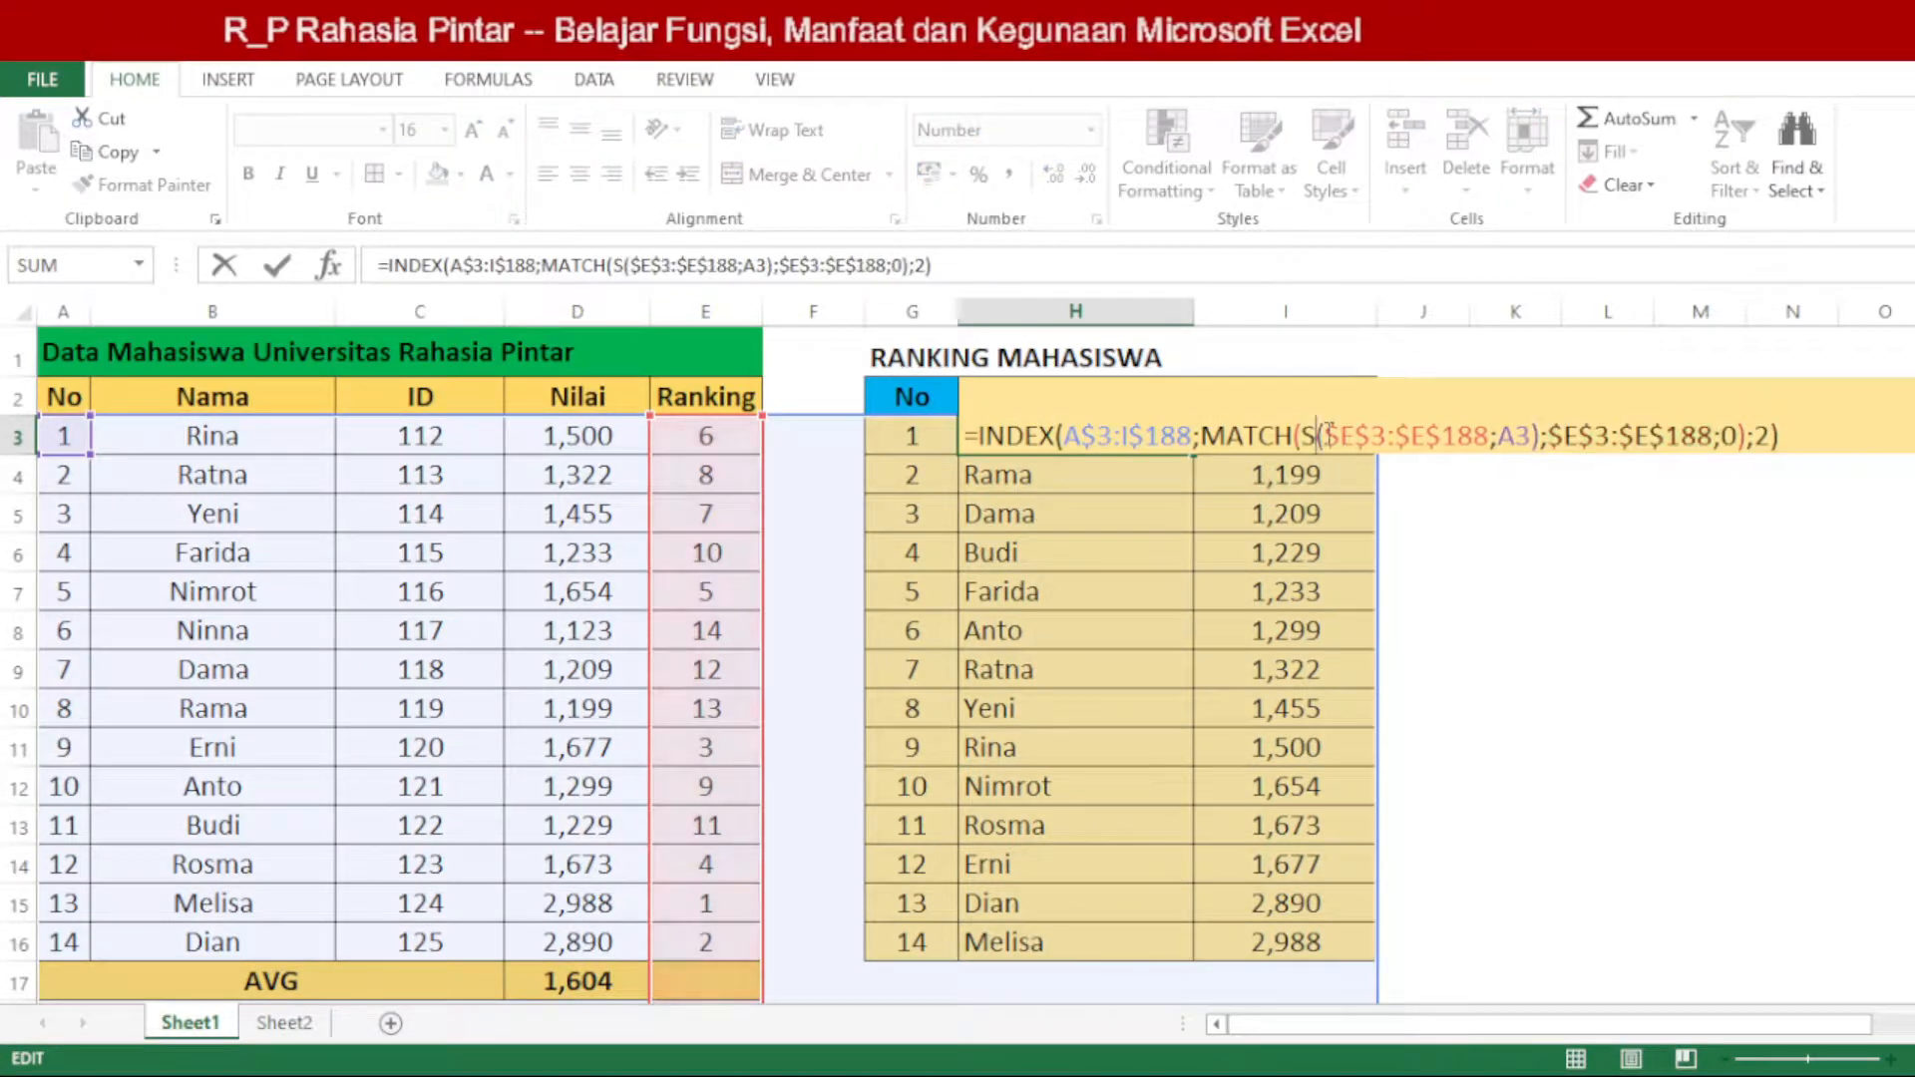
{"action": "type", "text": "MALL"}
{"action": "key", "text": "Return"}
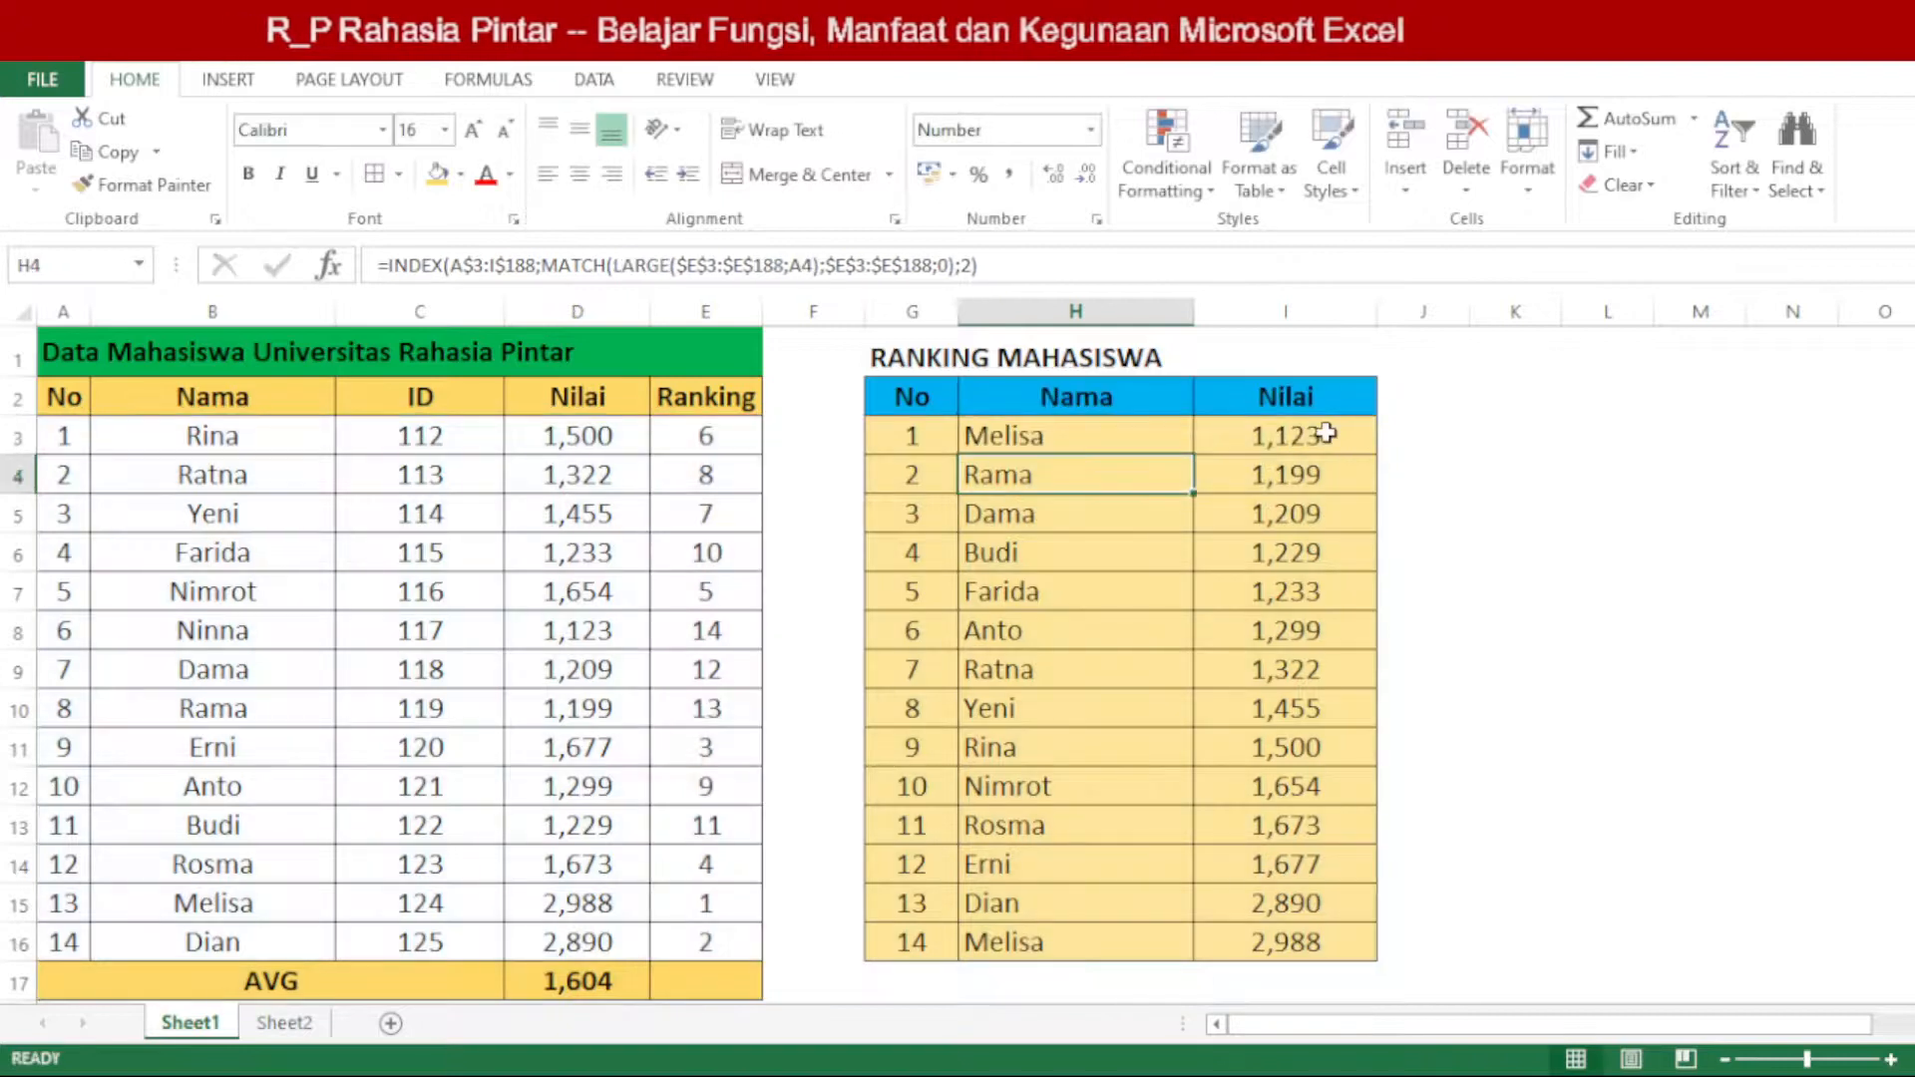
Step: Replace LARGE with SMALL in the INDEX/MATCH formula of the ranking table's first Nilai cell, I3
{"action": "double_click", "coordinate": [1327, 431]}
{"action": "double_click", "coordinate": [1234, 438]}
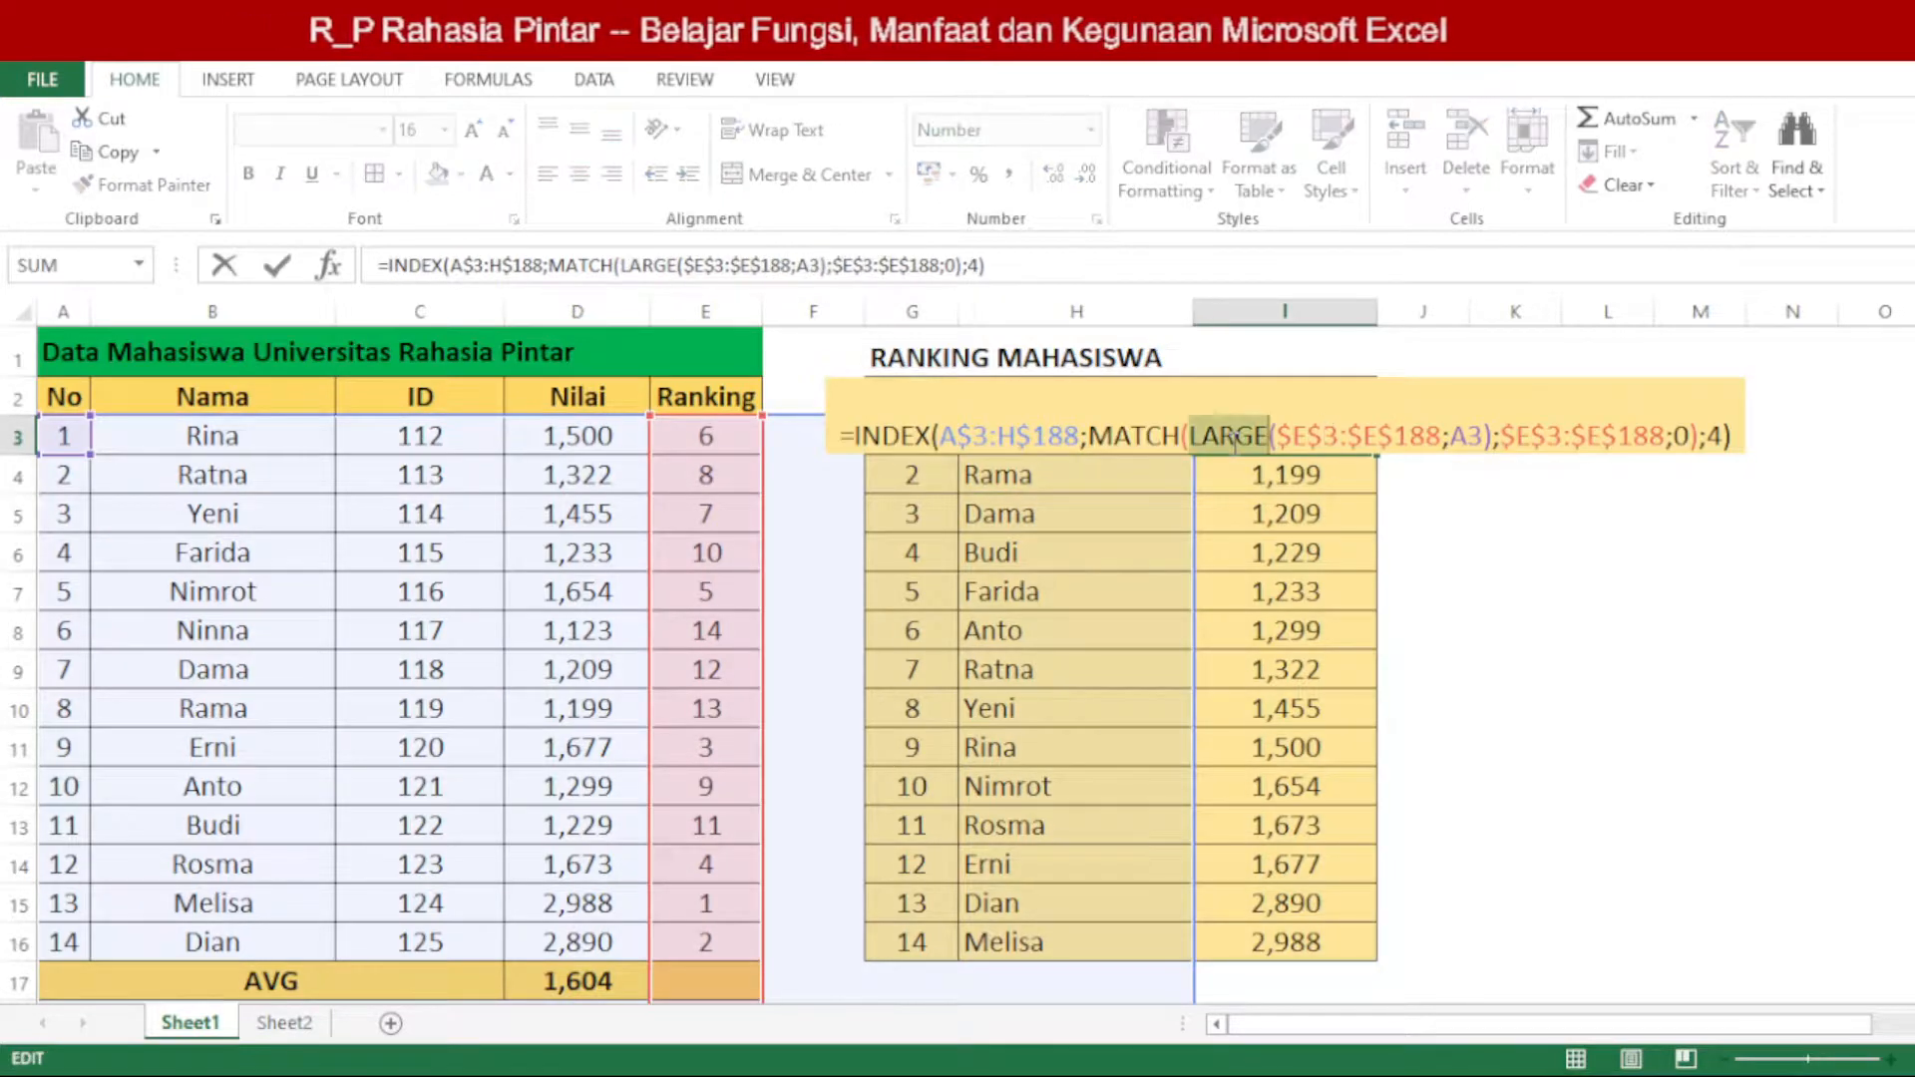
{"action": "type", "text": "SMALL"}
{"action": "key", "text": "Return"}
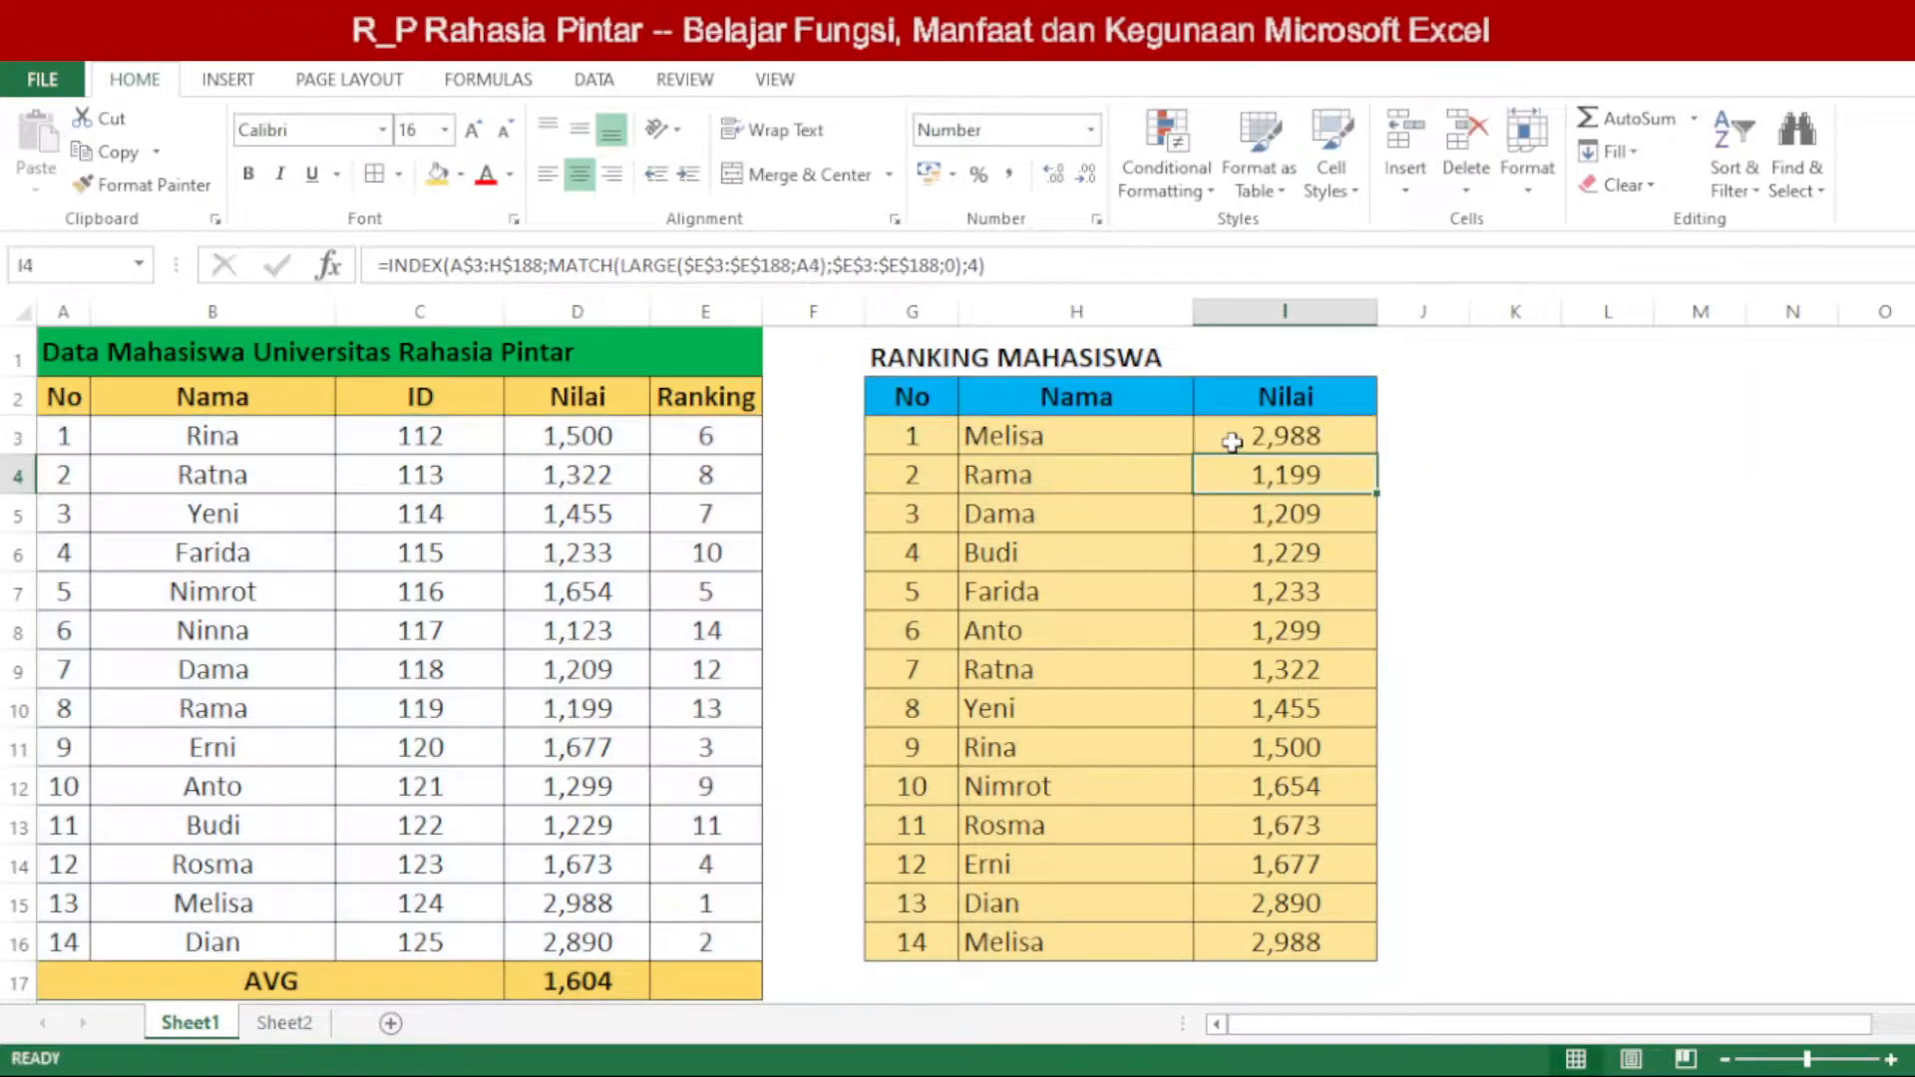
Step: Fill the H3:I3 formulas down through row 16 of the ranking table
{"action": "left_click_drag", "start_coordinate": [1147, 434], "coordinate": [1314, 432]}
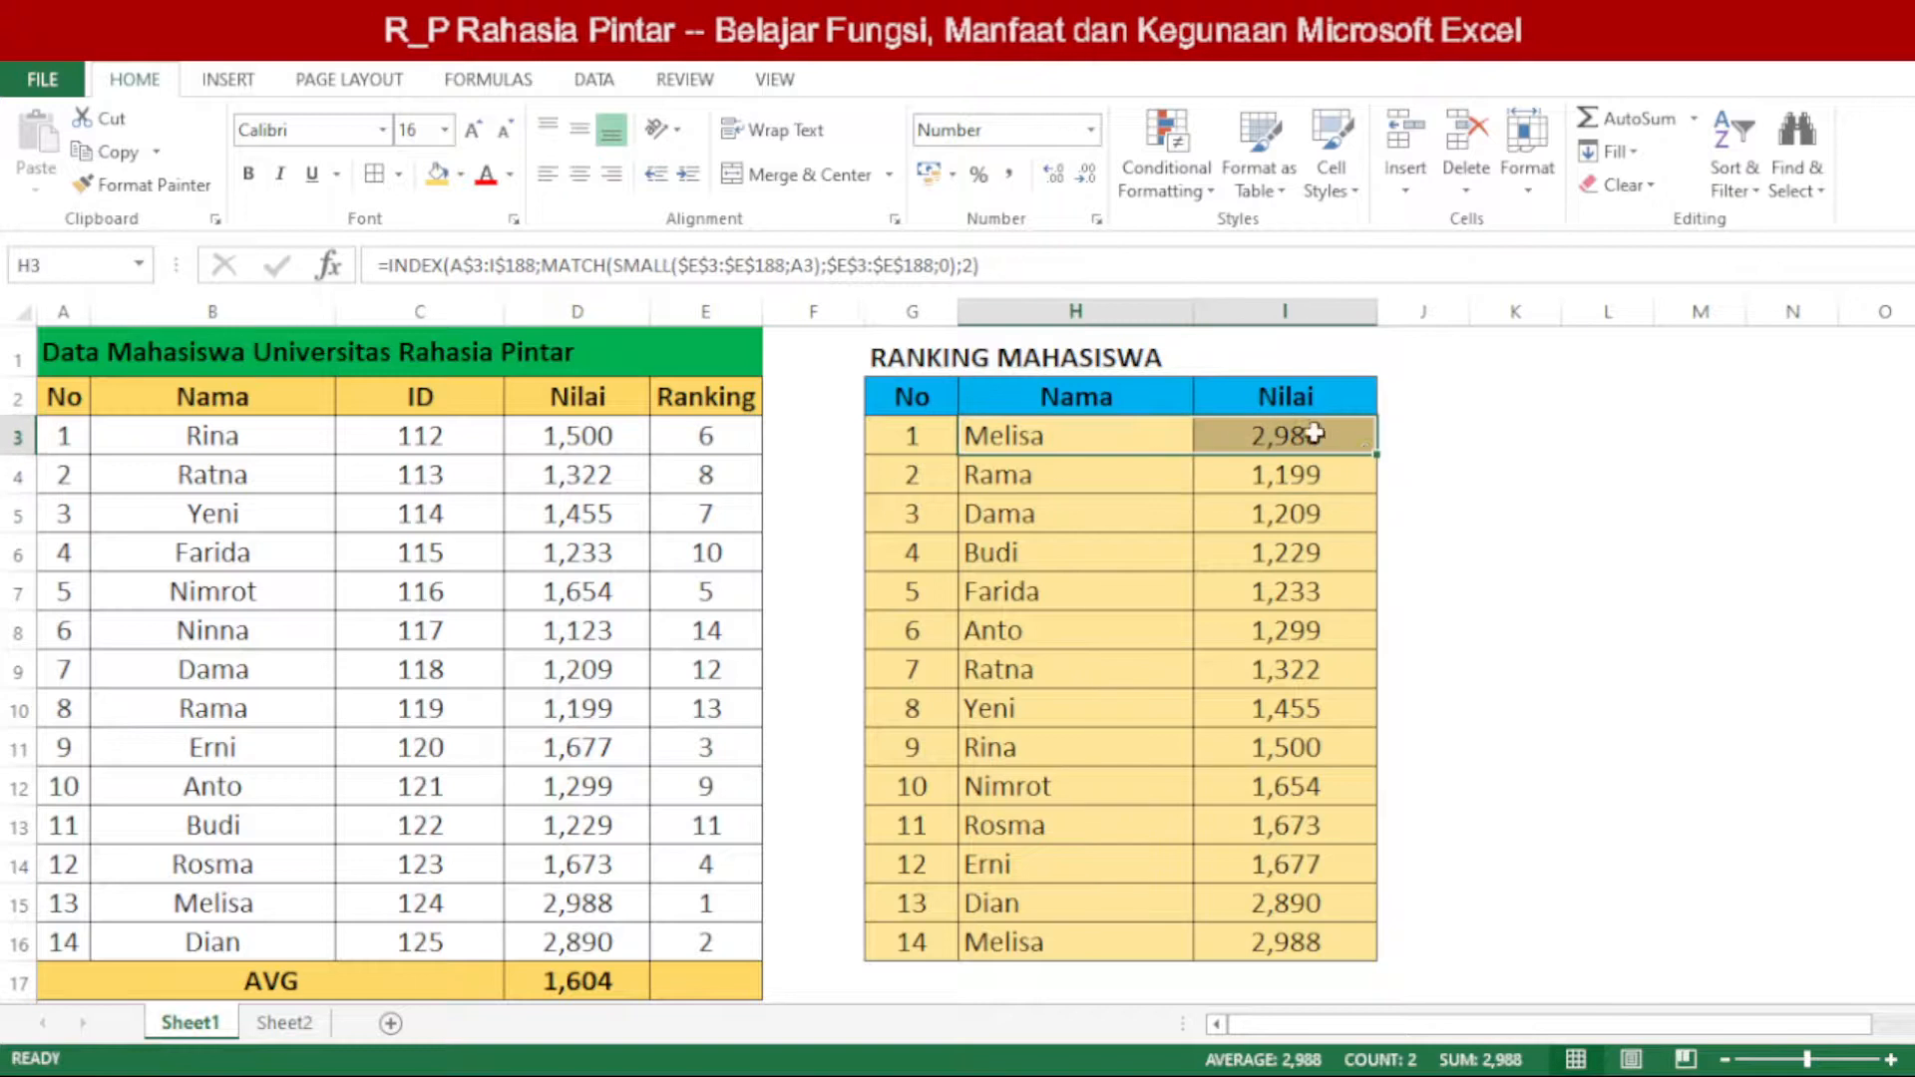
{"action": "double_click", "coordinate": [1374, 455]}
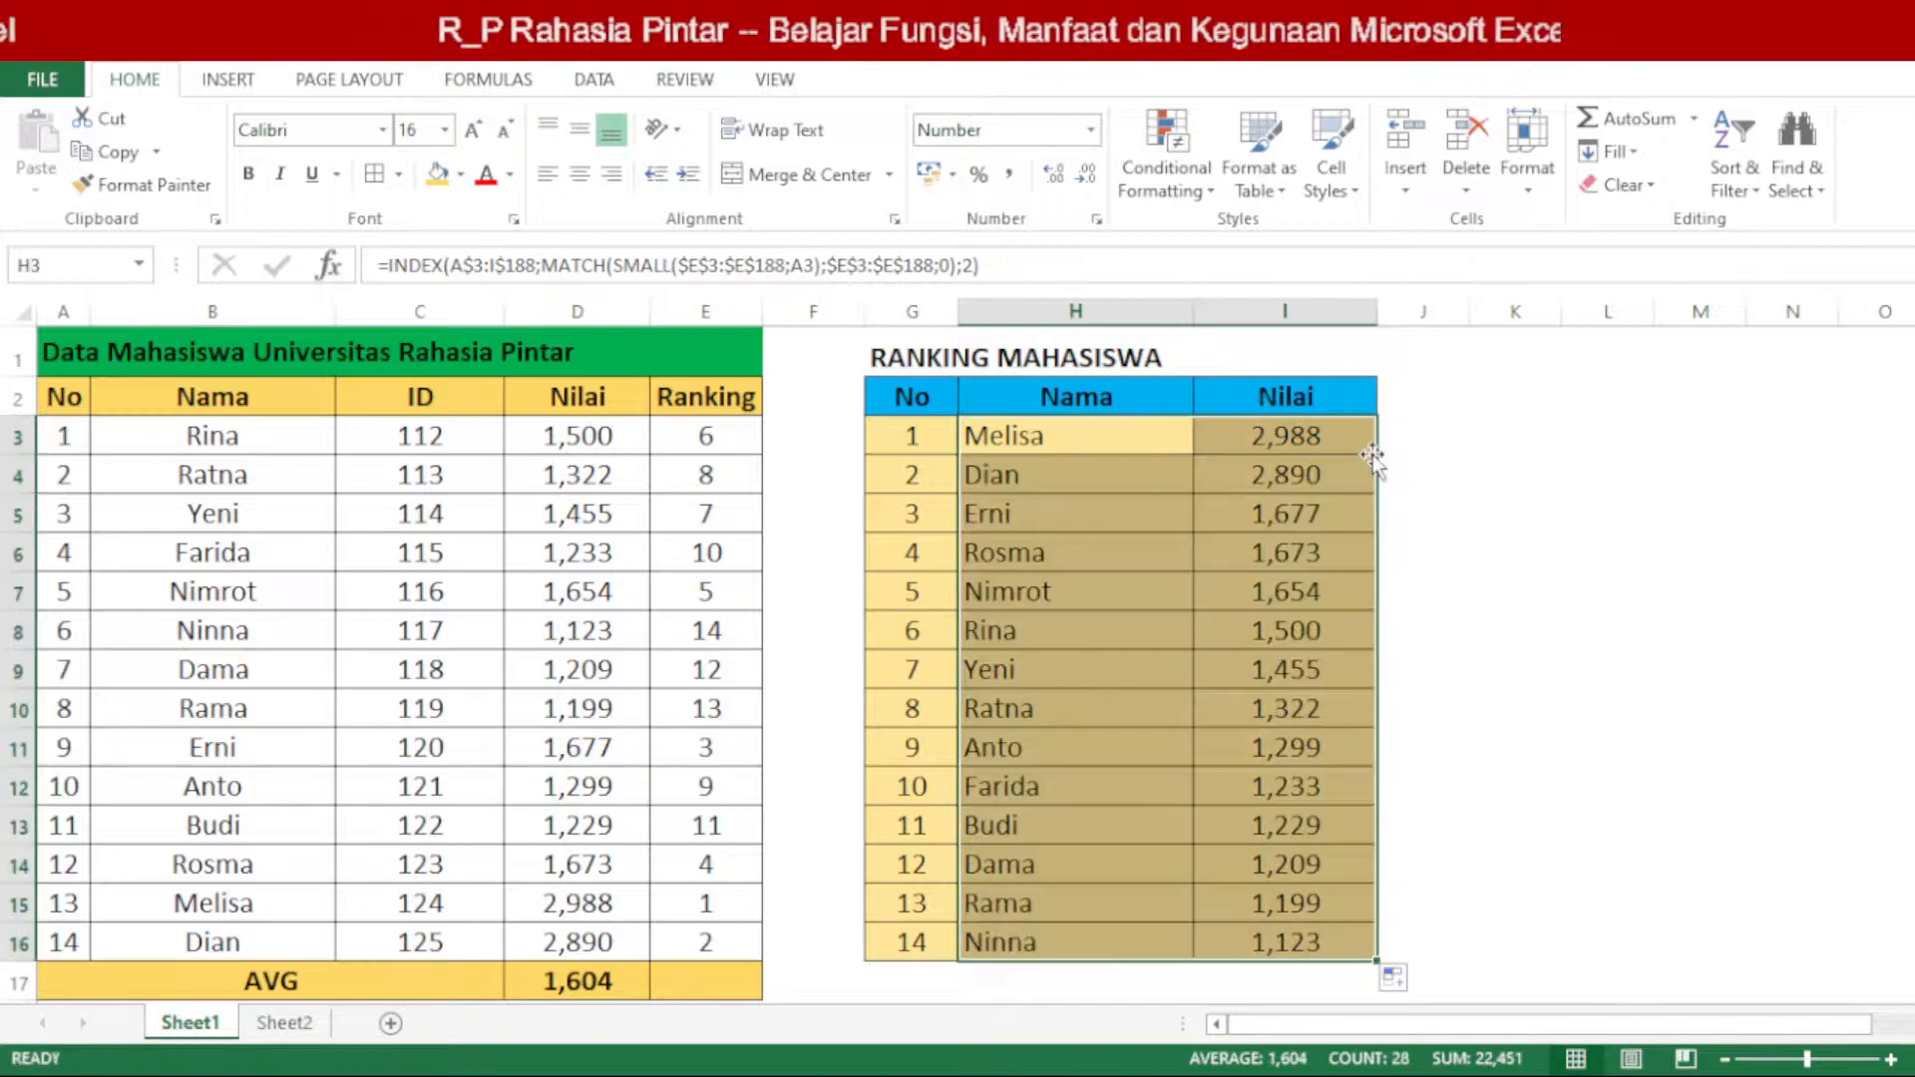
{"action": "left_click", "coordinate": [1502, 610]}
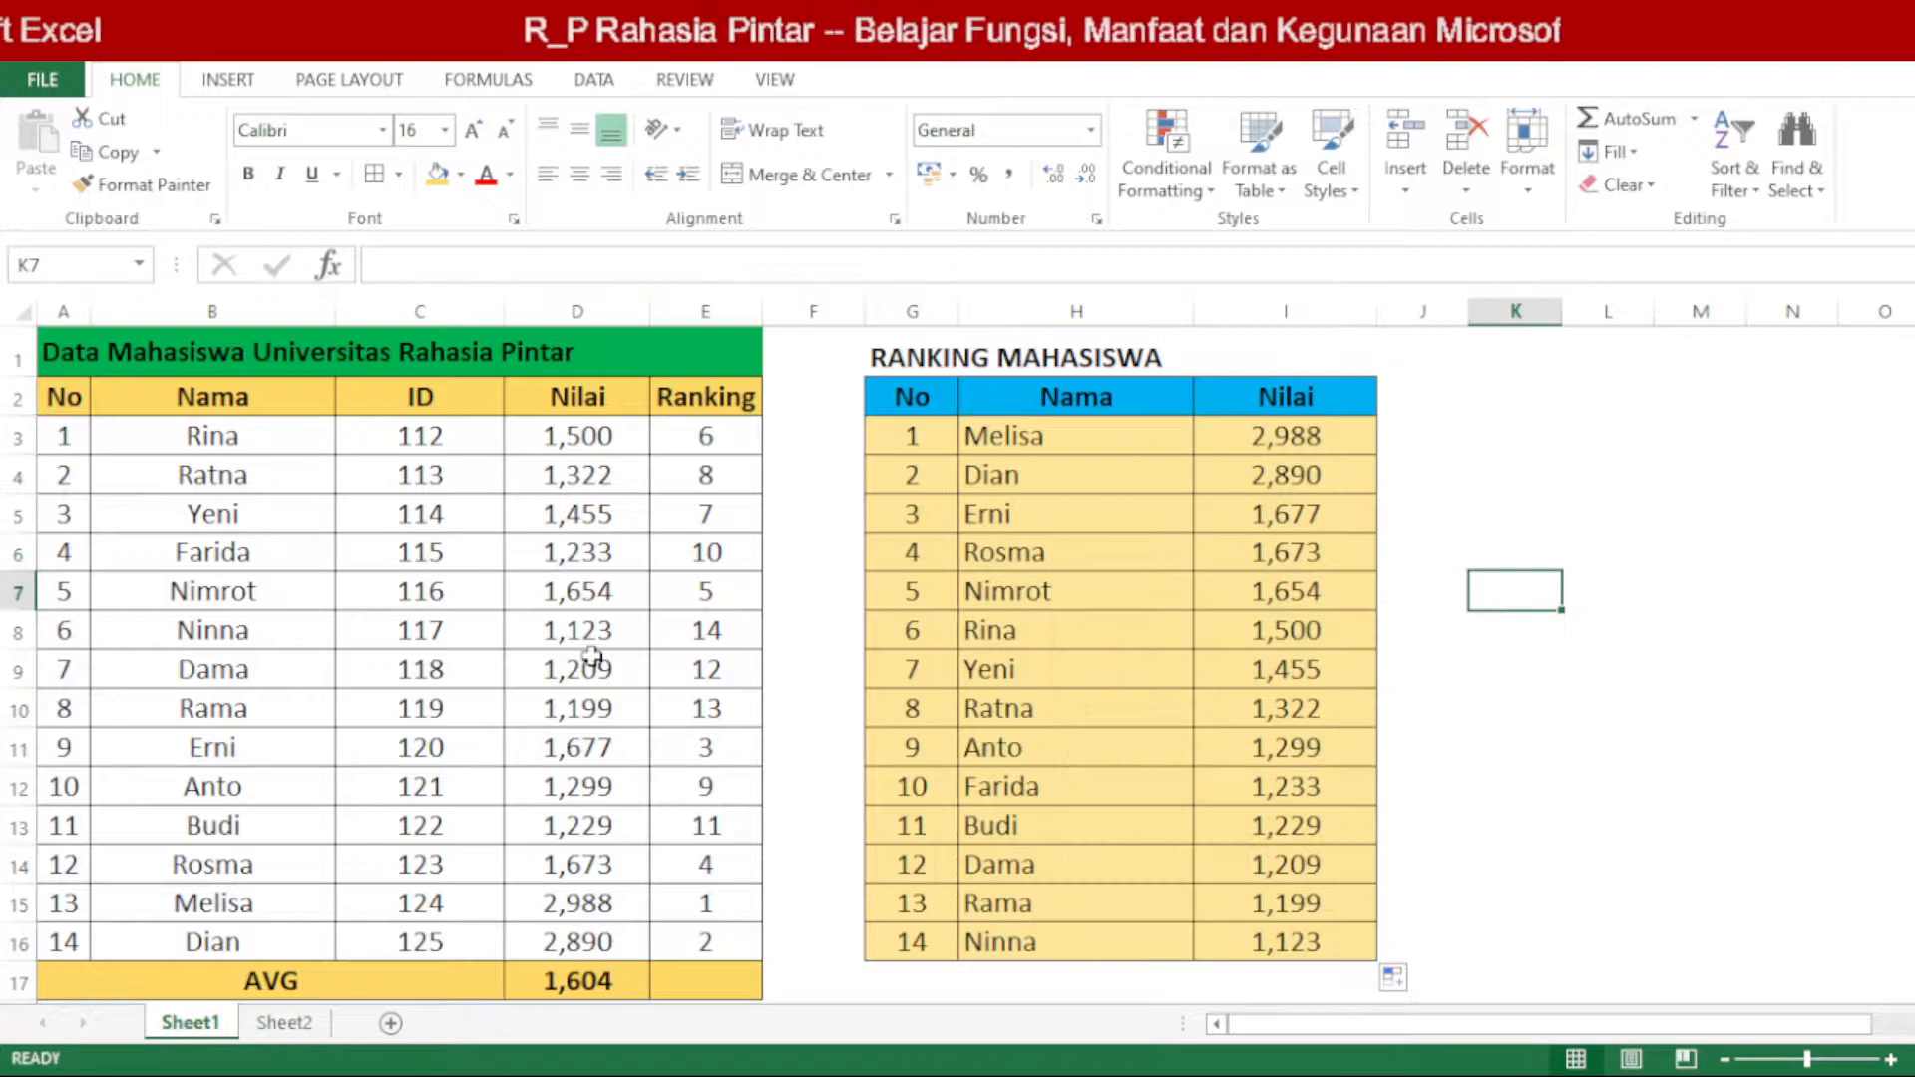
Step: Compare the first student's row with its entry in the ranking table, and set the student's Nilai in D3 to 3200
{"action": "left_click_drag", "start_coordinate": [228, 436], "coordinate": [707, 436]}
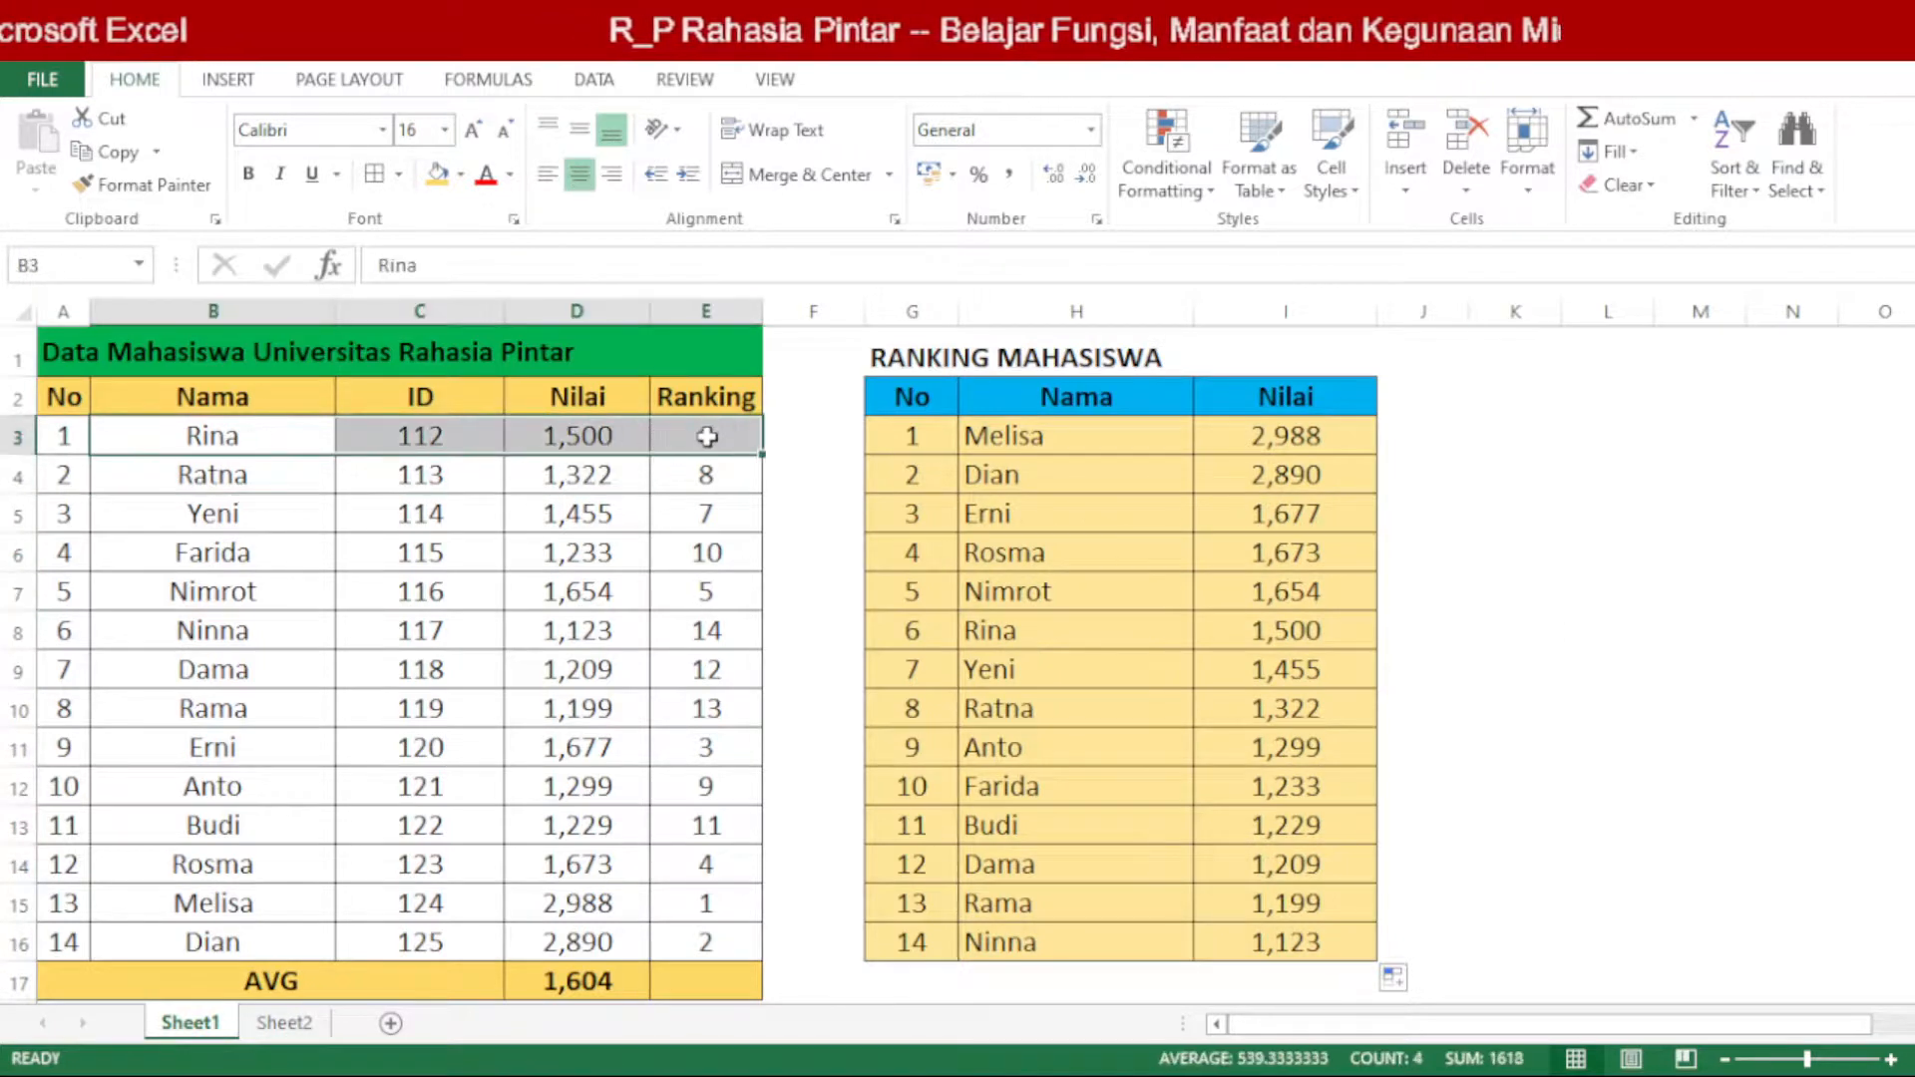
{"action": "left_click", "coordinate": [707, 435]}
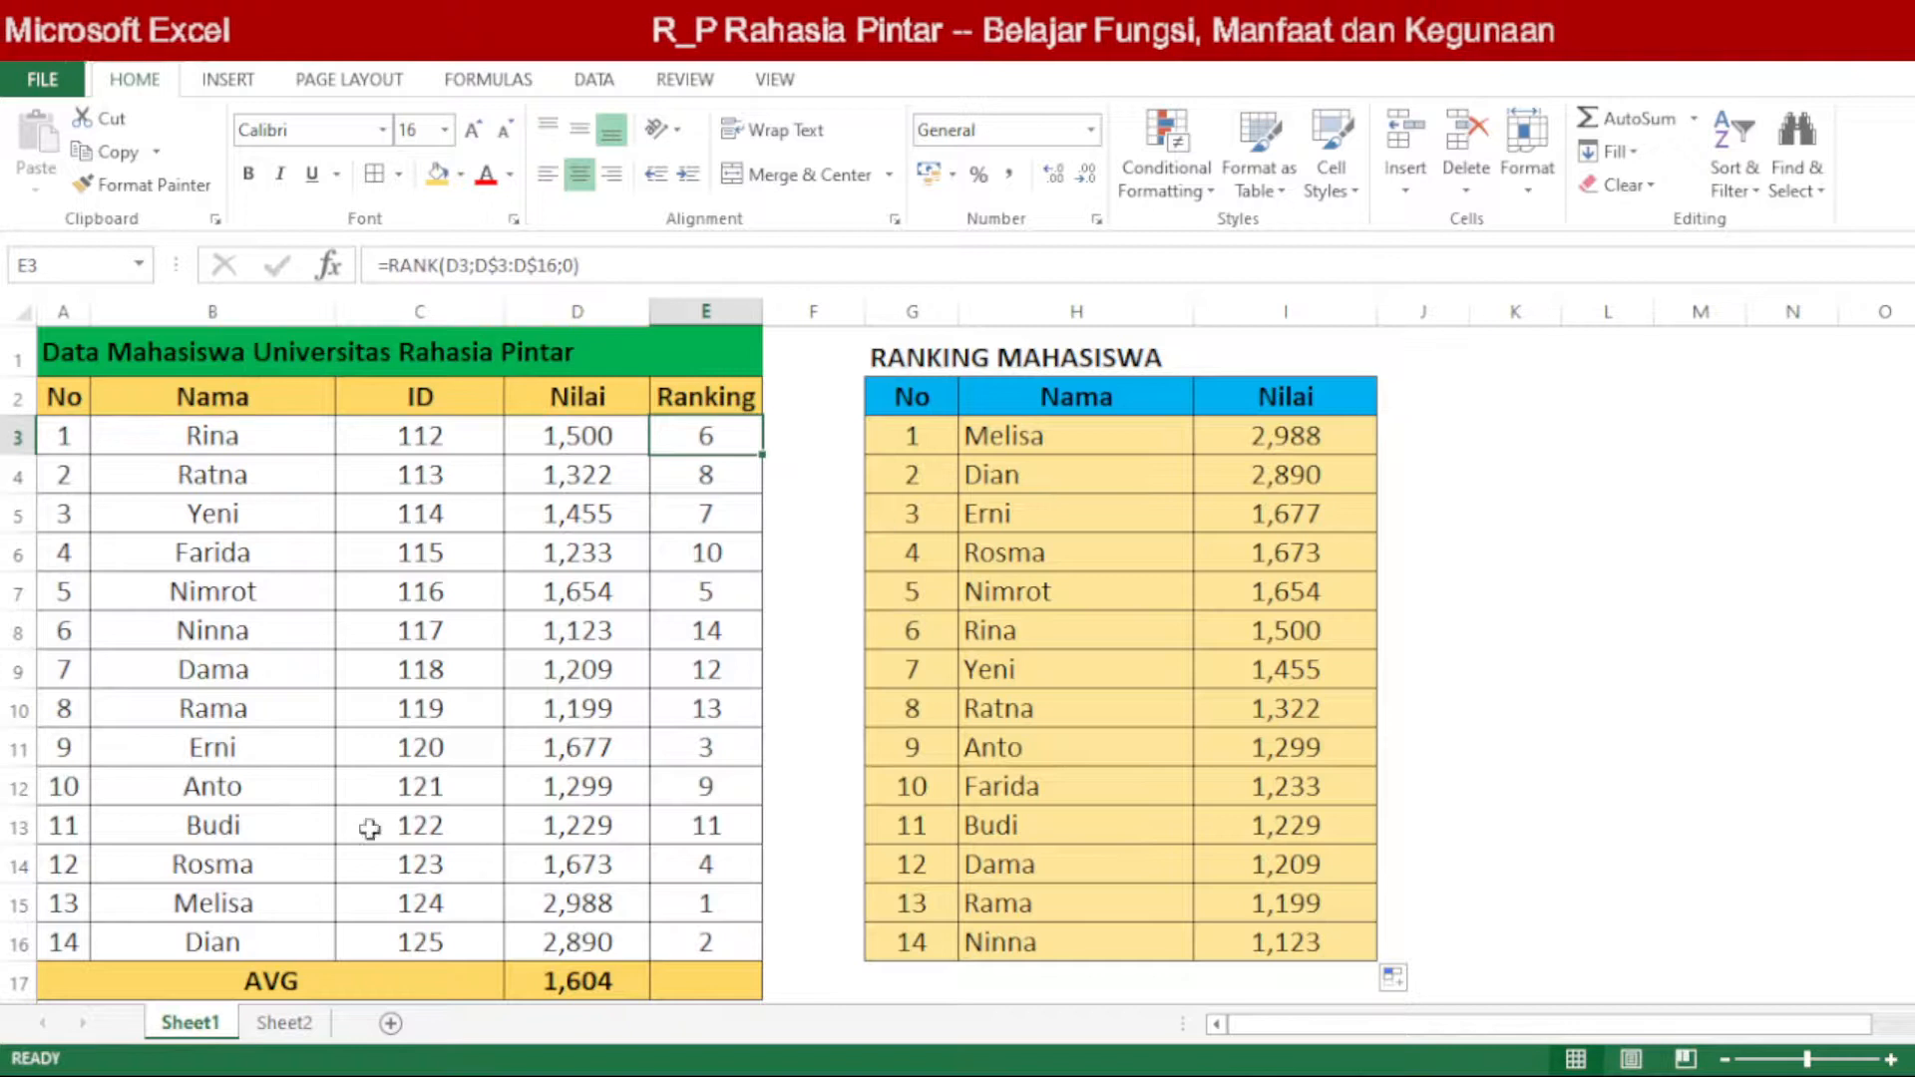
{"action": "left_click_drag", "start_coordinate": [915, 634], "coordinate": [1326, 632]}
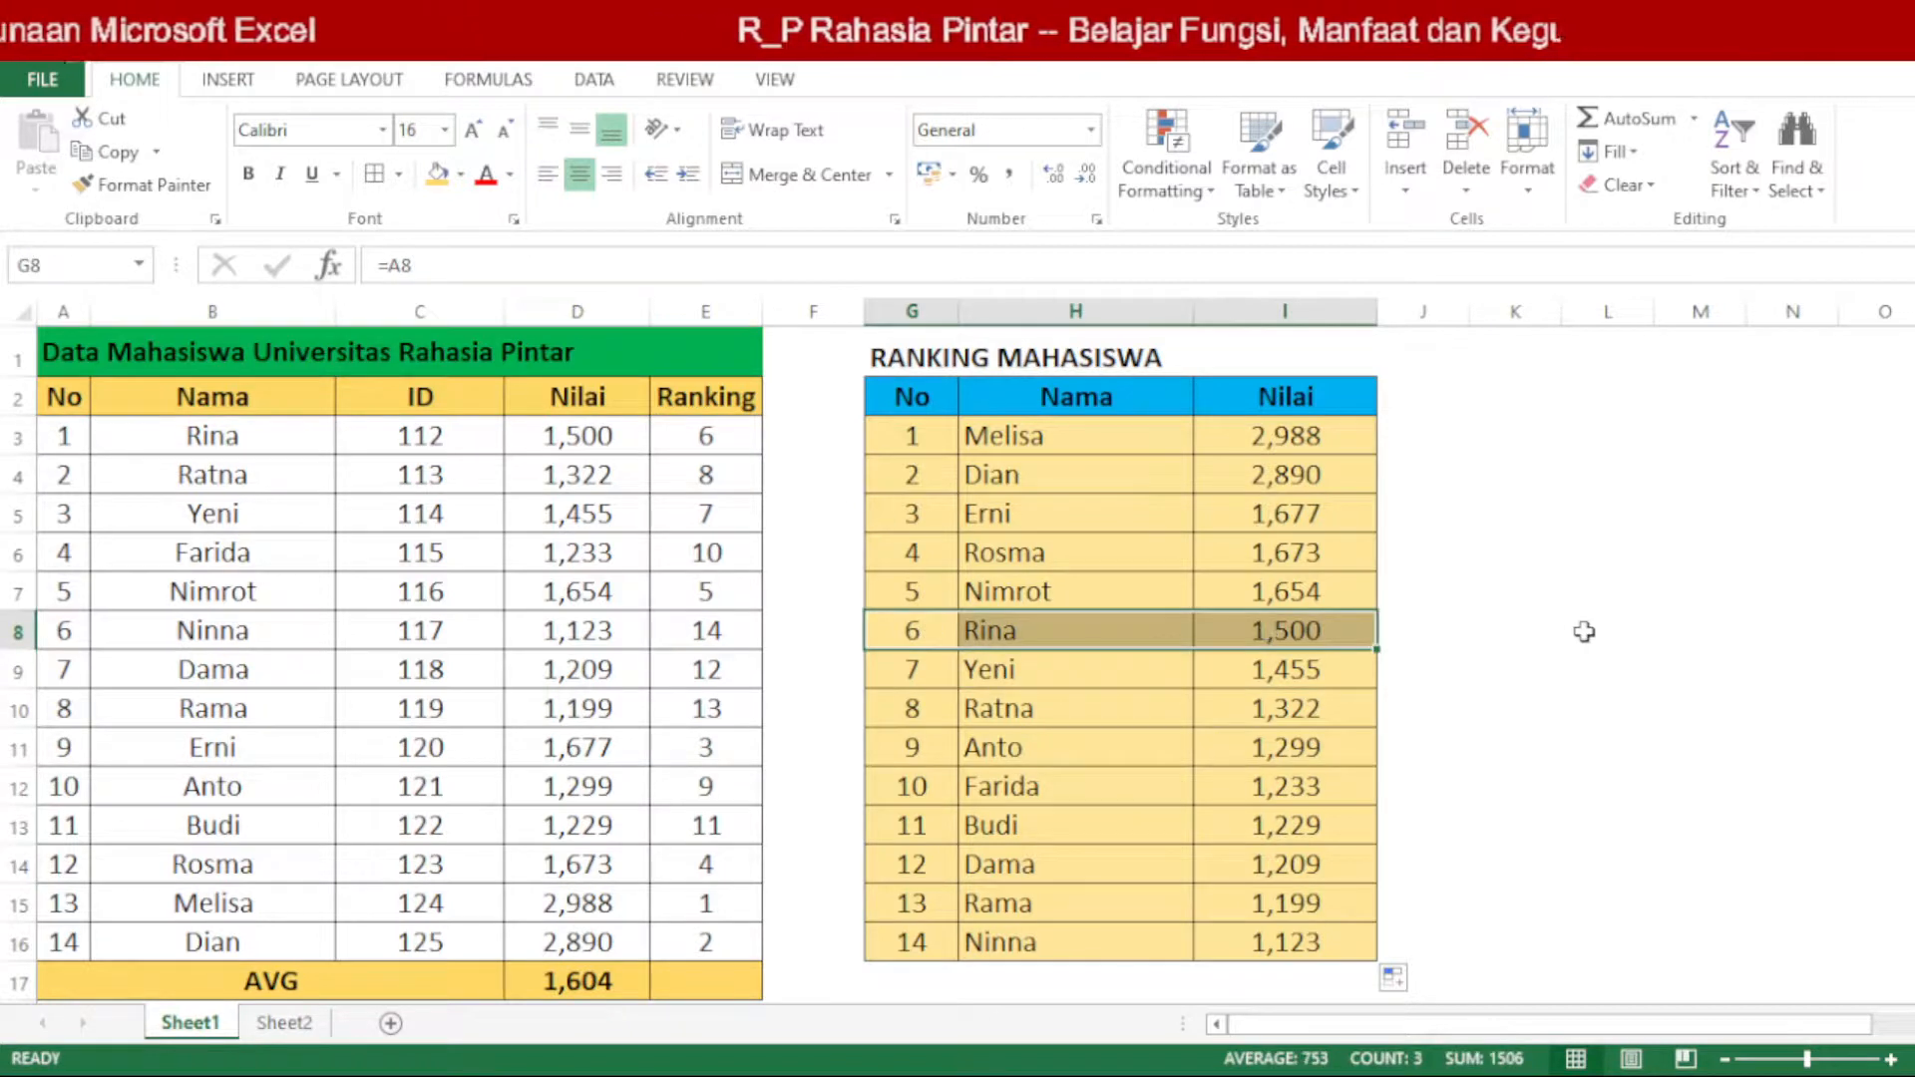
{"action": "left_click", "coordinate": [603, 431]}
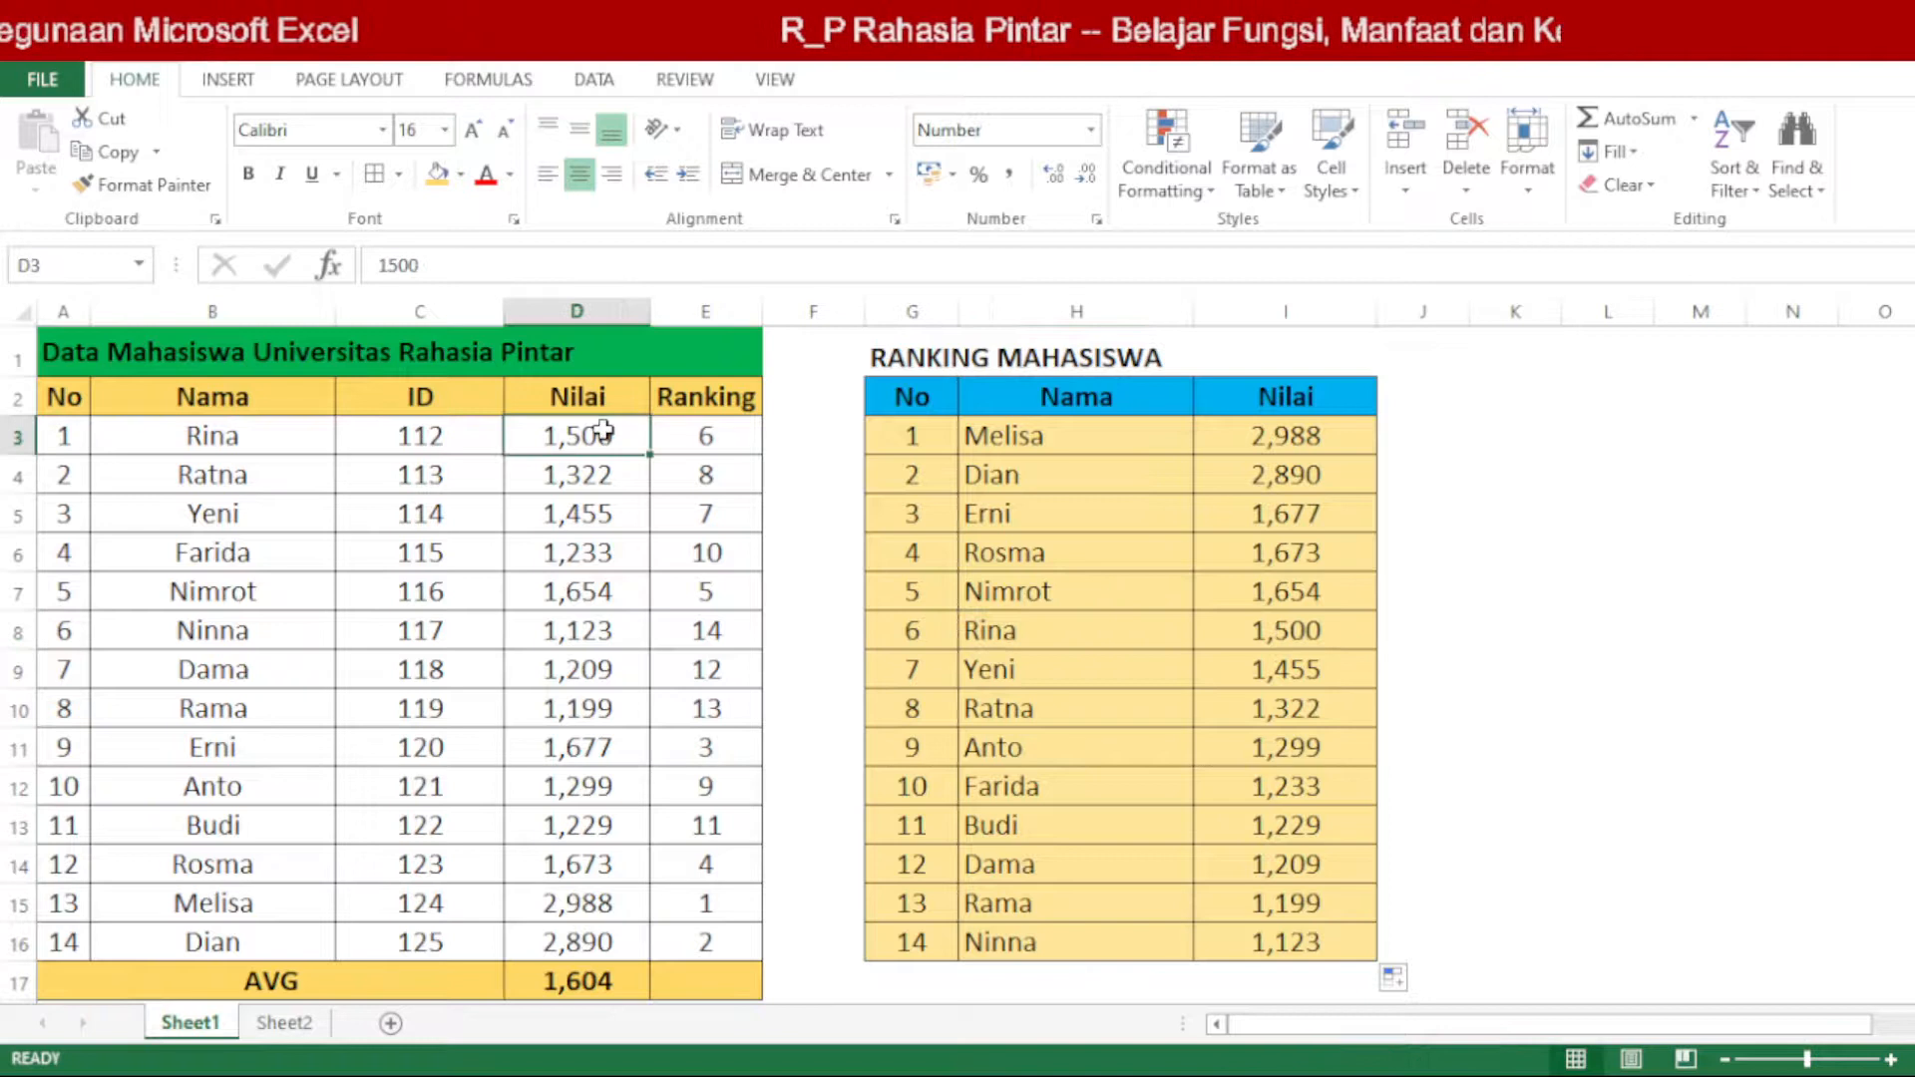
{"action": "type", "text": "32"}
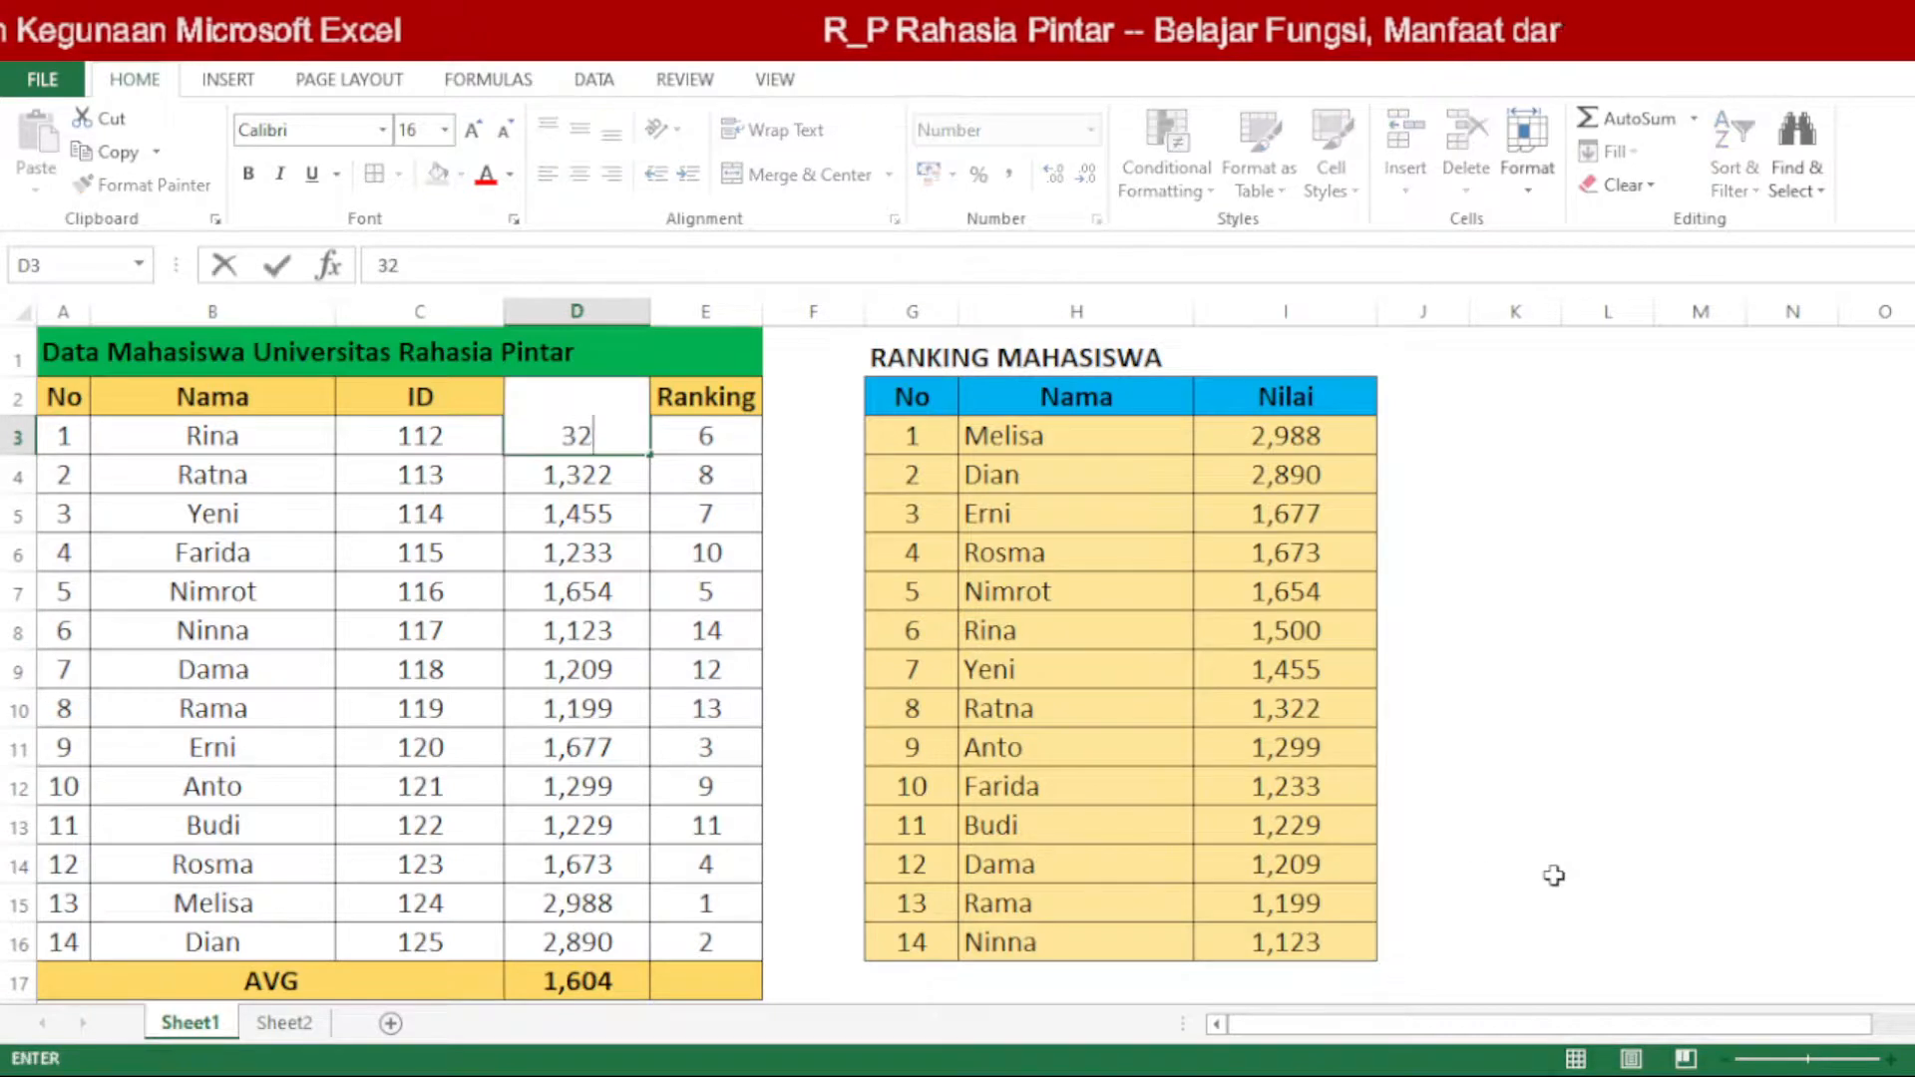
{"action": "type", "text": "00"}
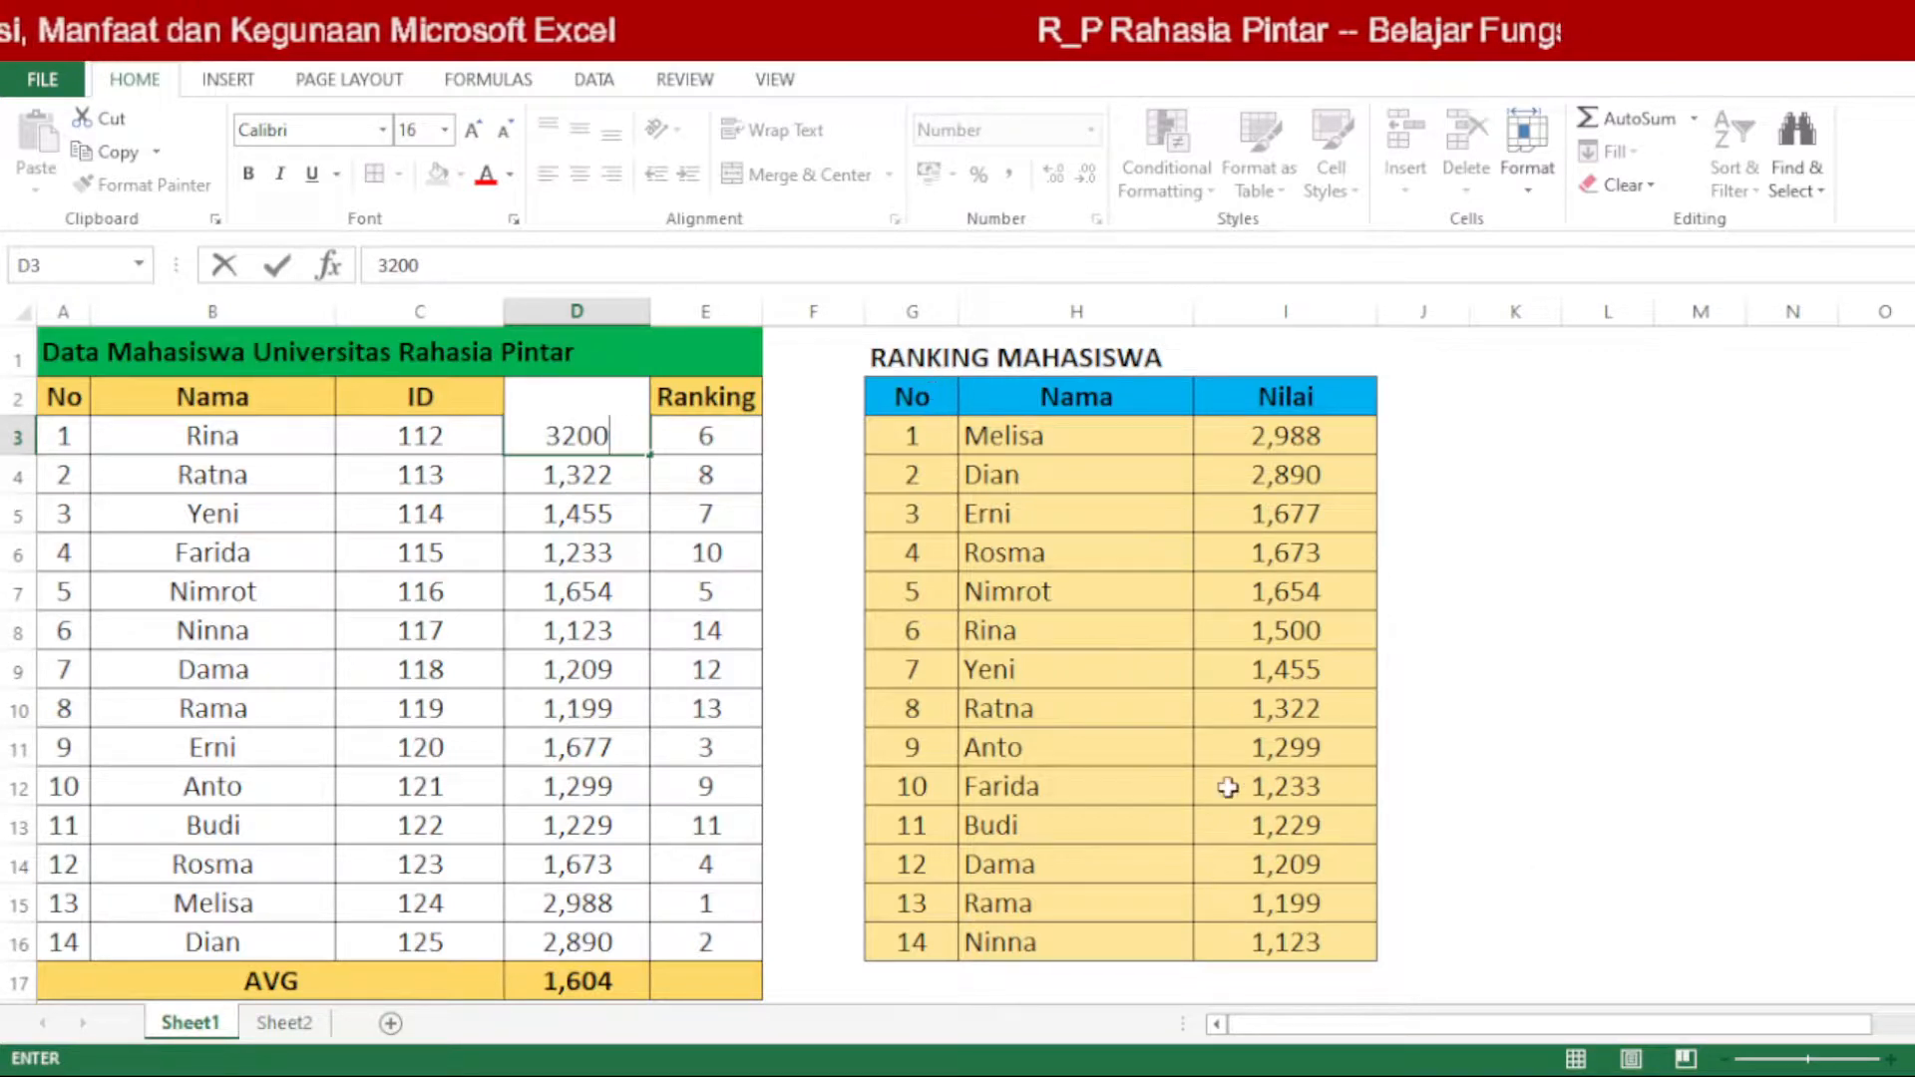
{"action": "key", "text": "Return"}
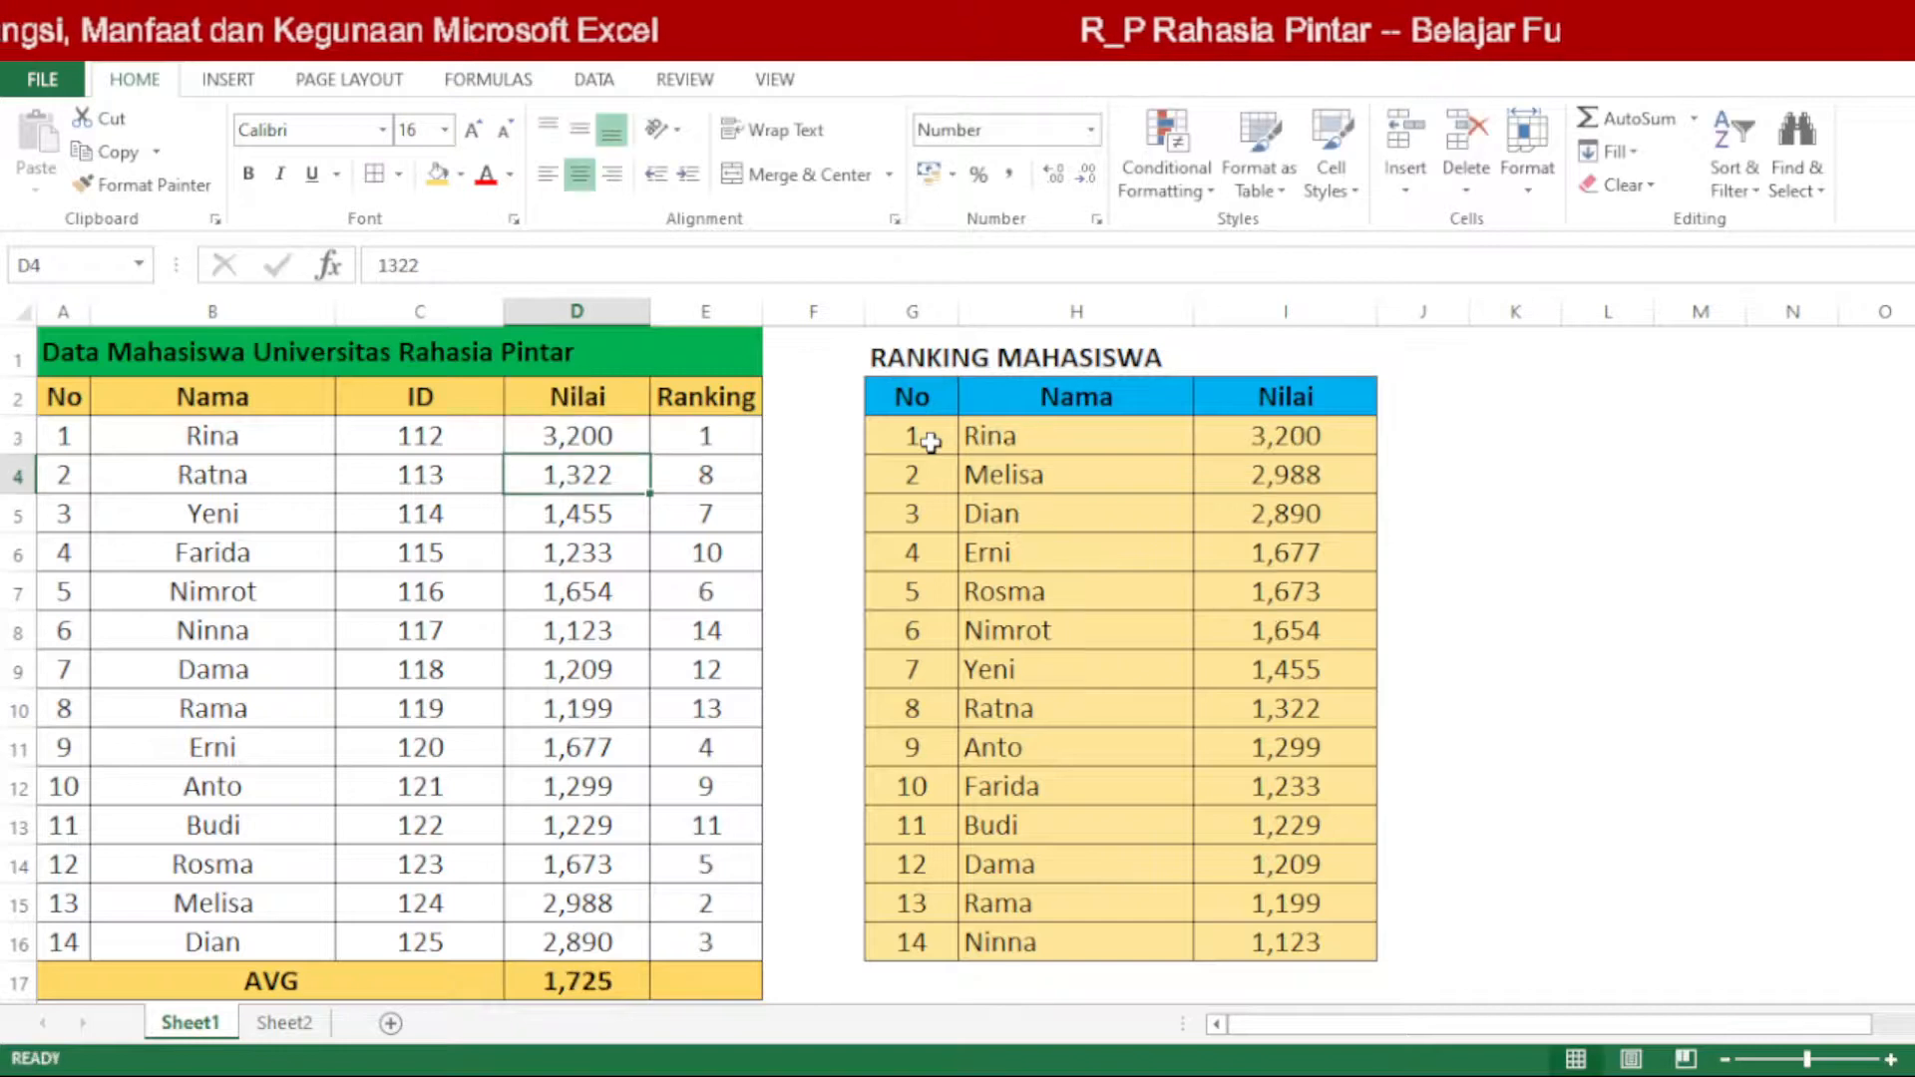
Step: Examine the re-sorted ranking table and compare its second-place row with the same student's data in row 15
{"action": "left_click_drag", "start_coordinate": [927, 439], "coordinate": [1302, 934]}
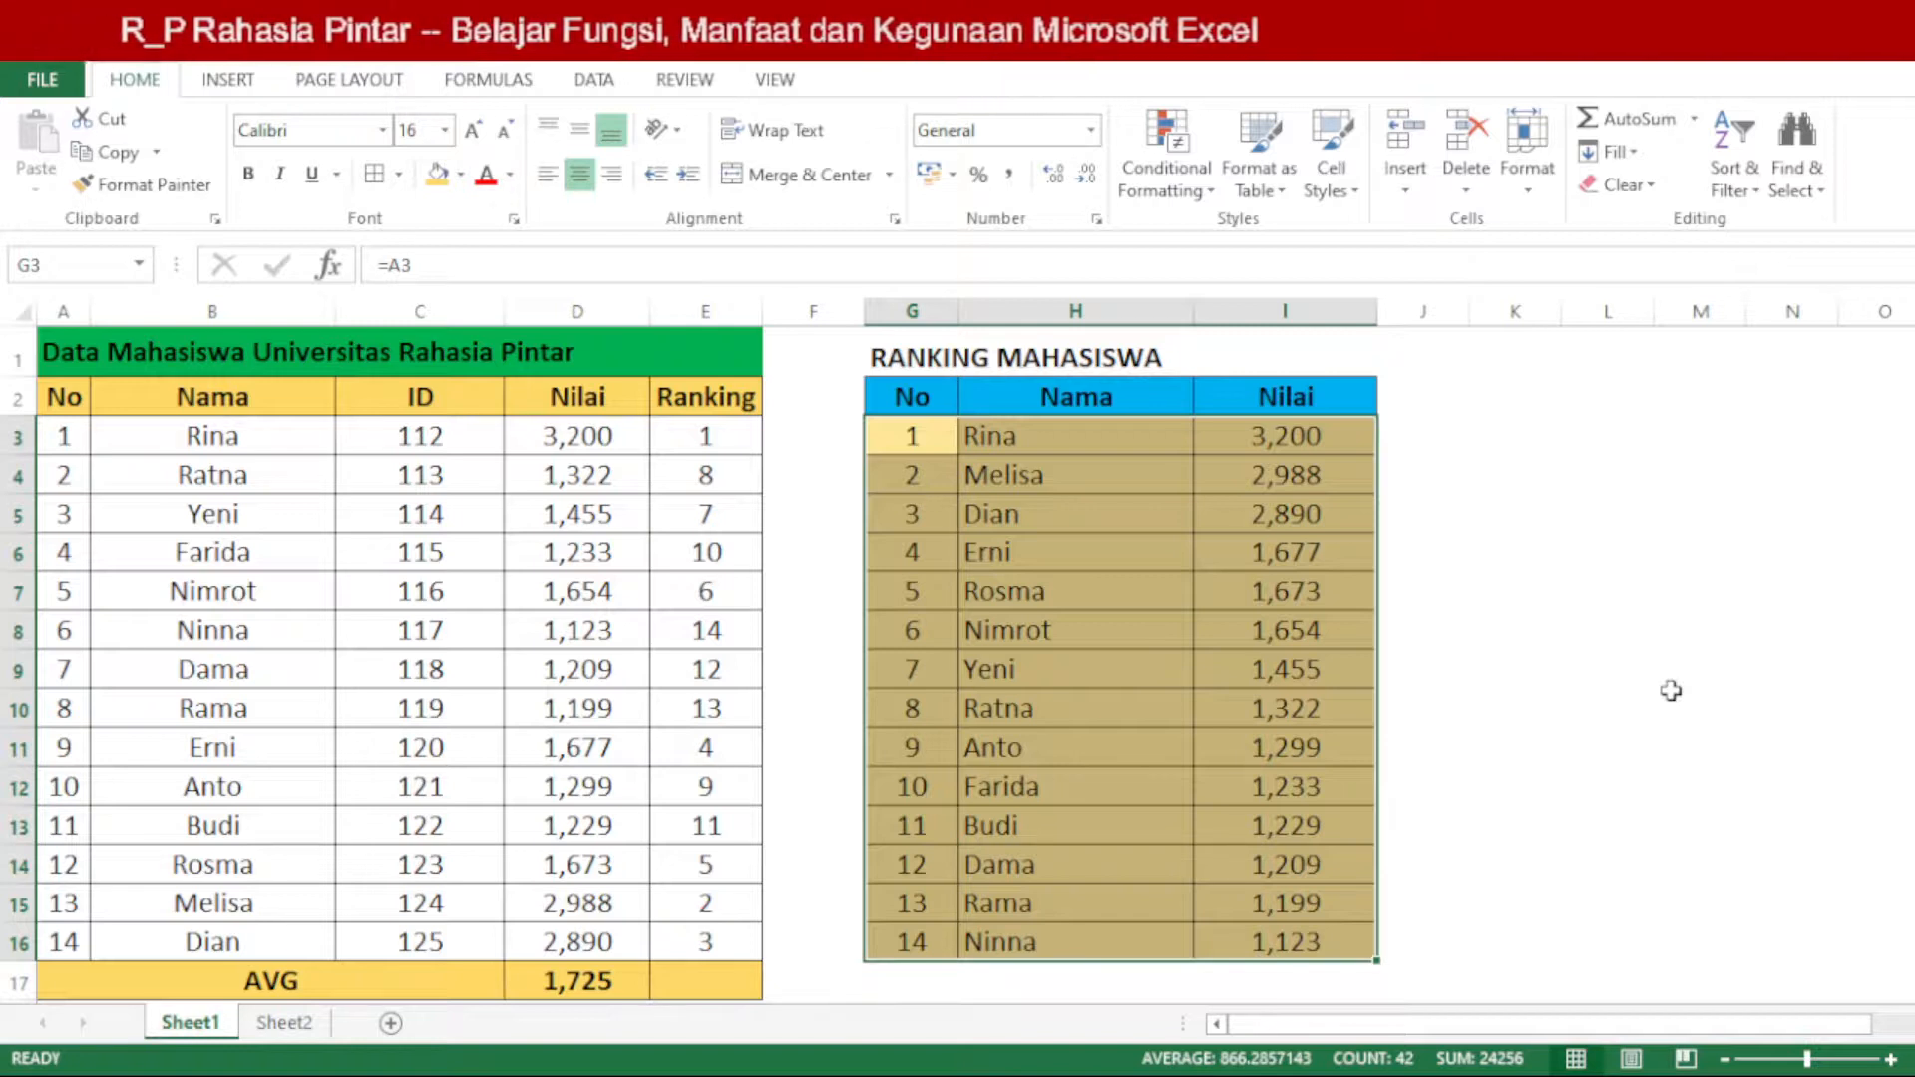
{"action": "left_click", "coordinate": [1526, 636]}
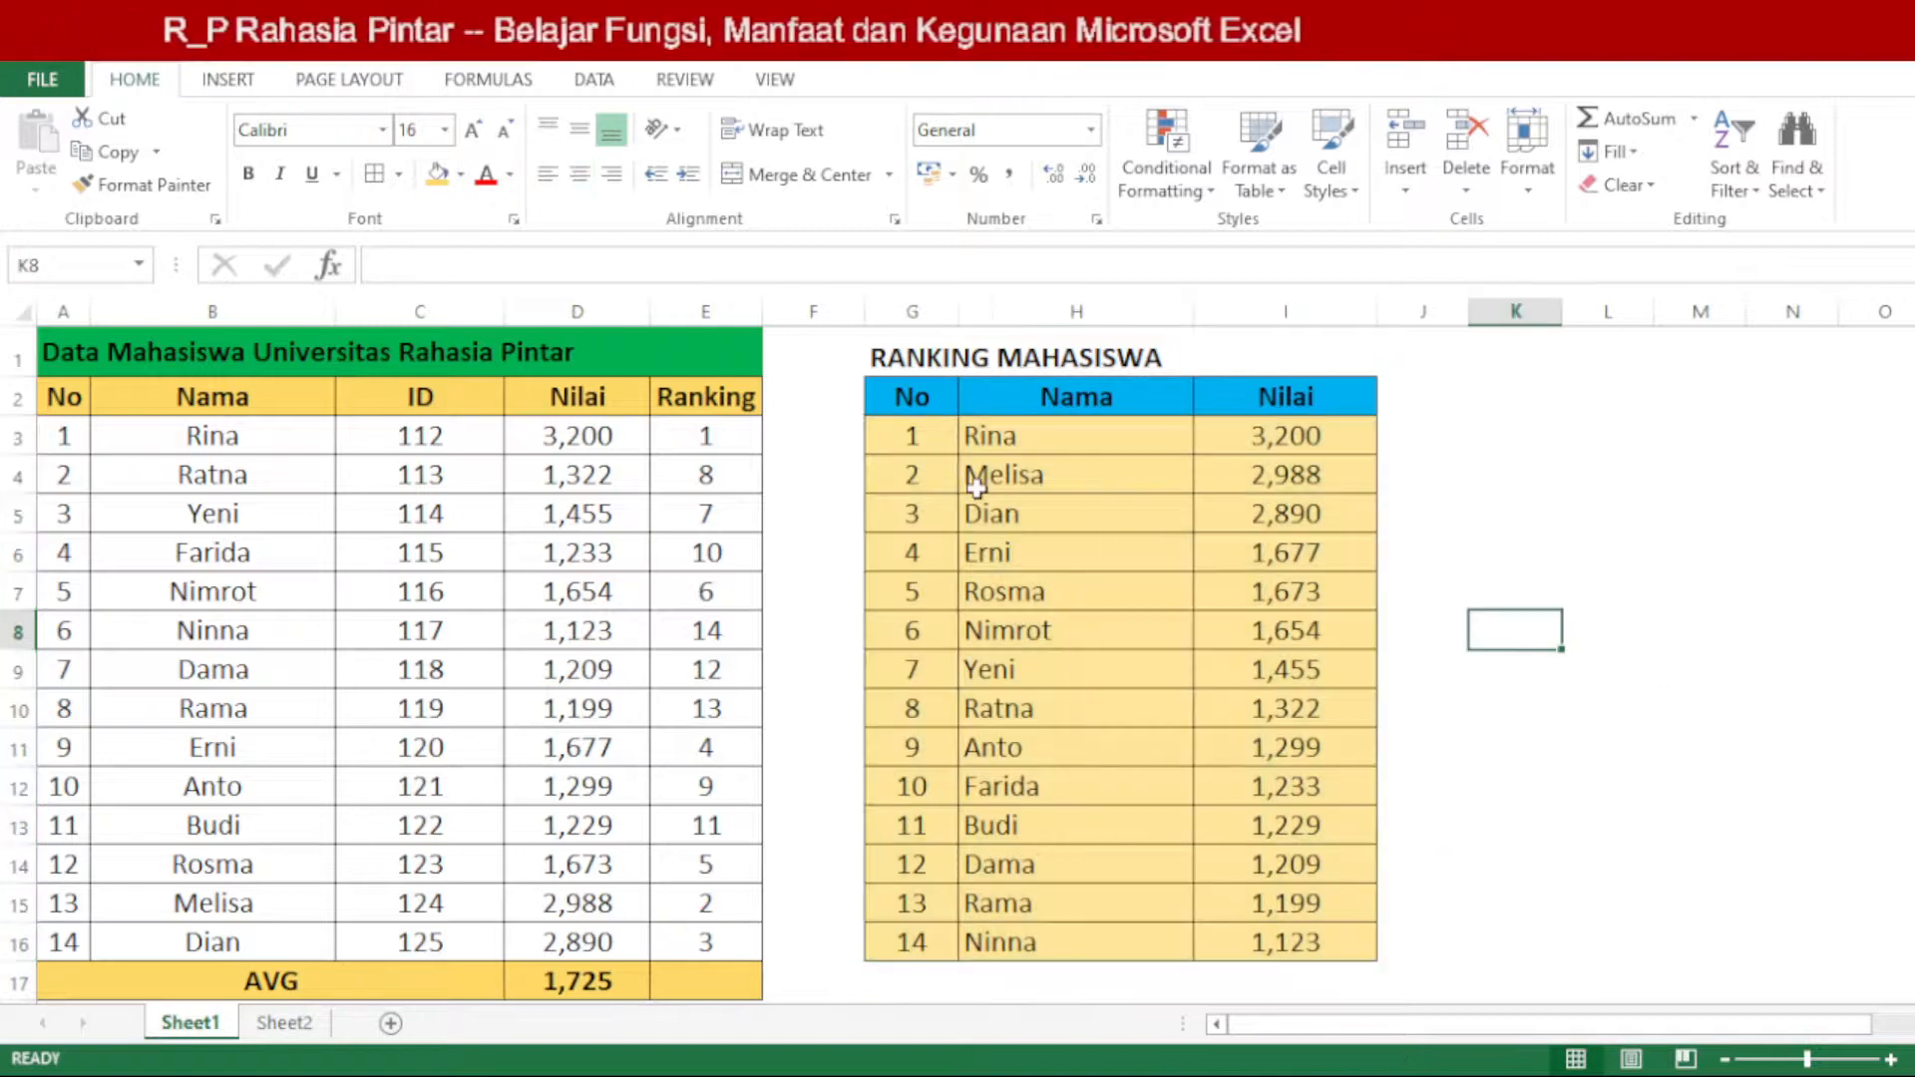
{"action": "left_click_drag", "start_coordinate": [915, 483], "coordinate": [1294, 482]}
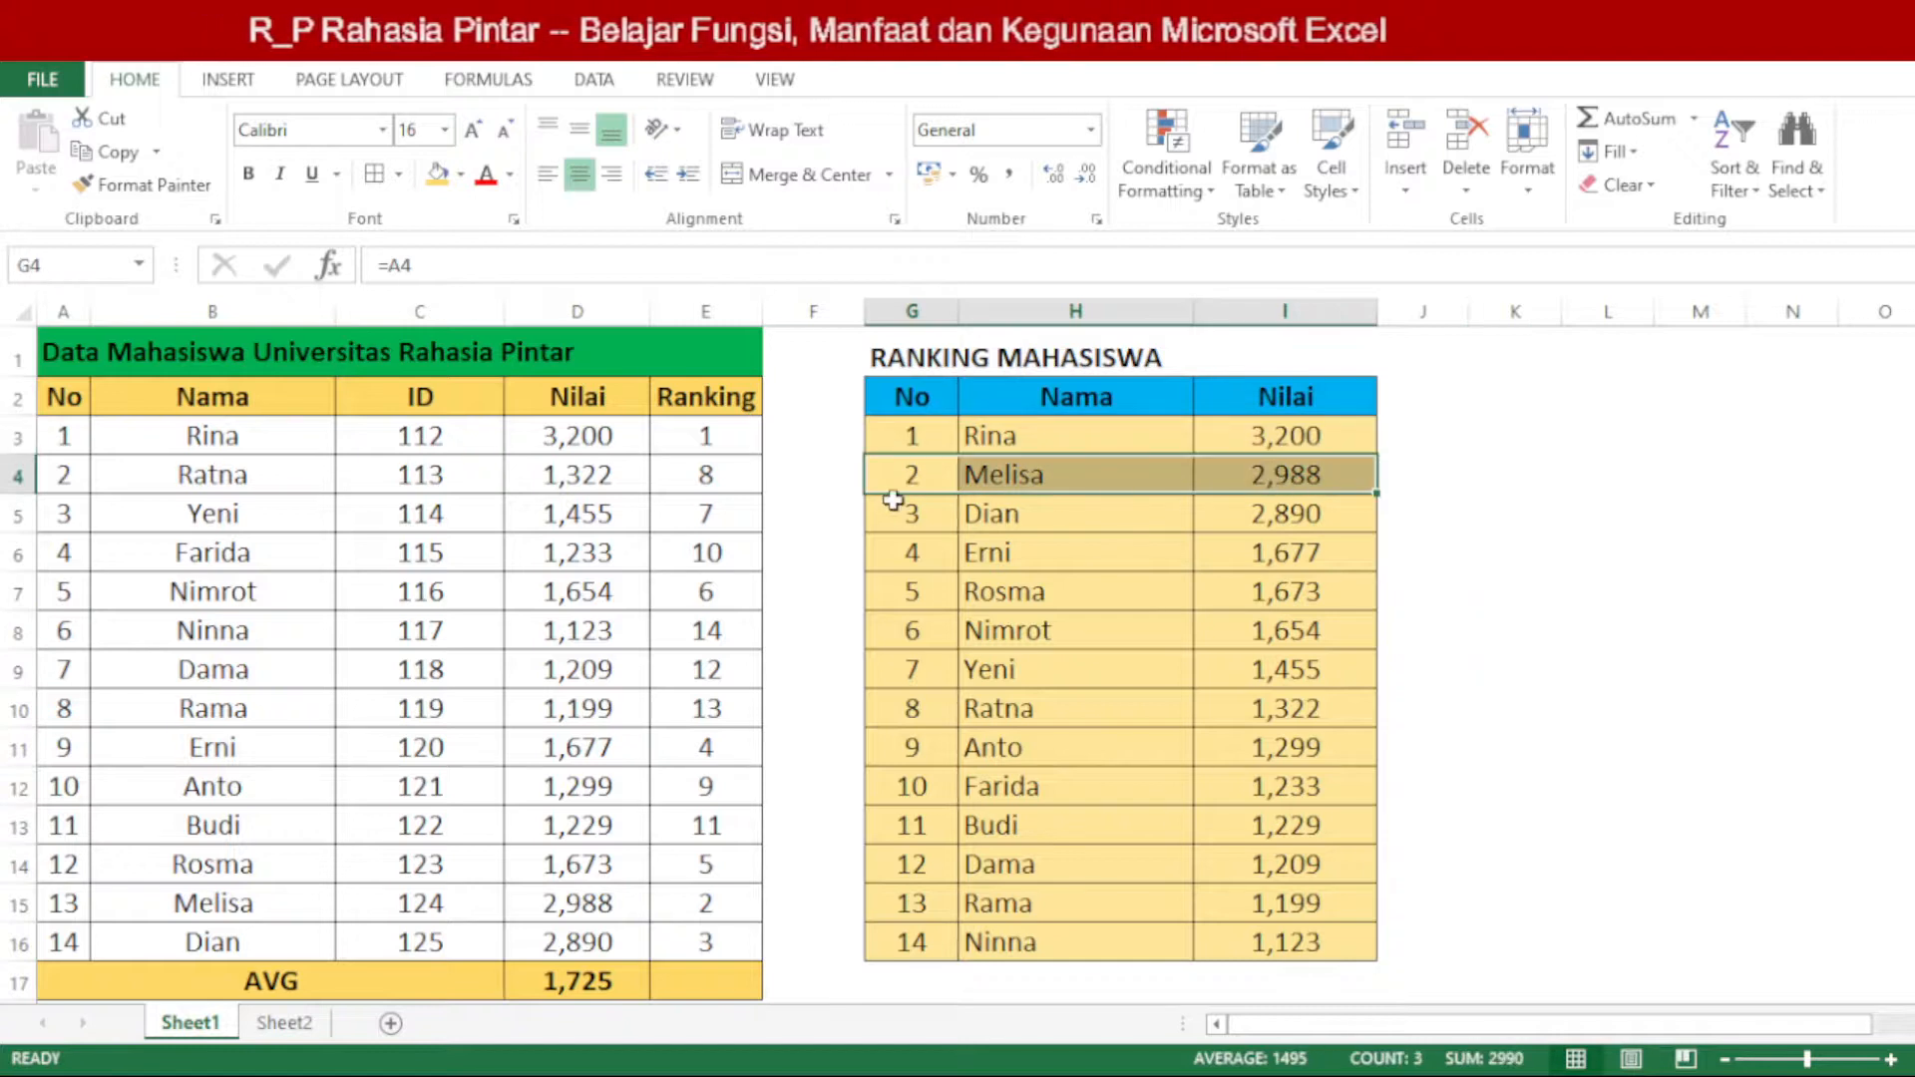
{"action": "left_click_drag", "start_coordinate": [908, 469], "coordinate": [1217, 464]}
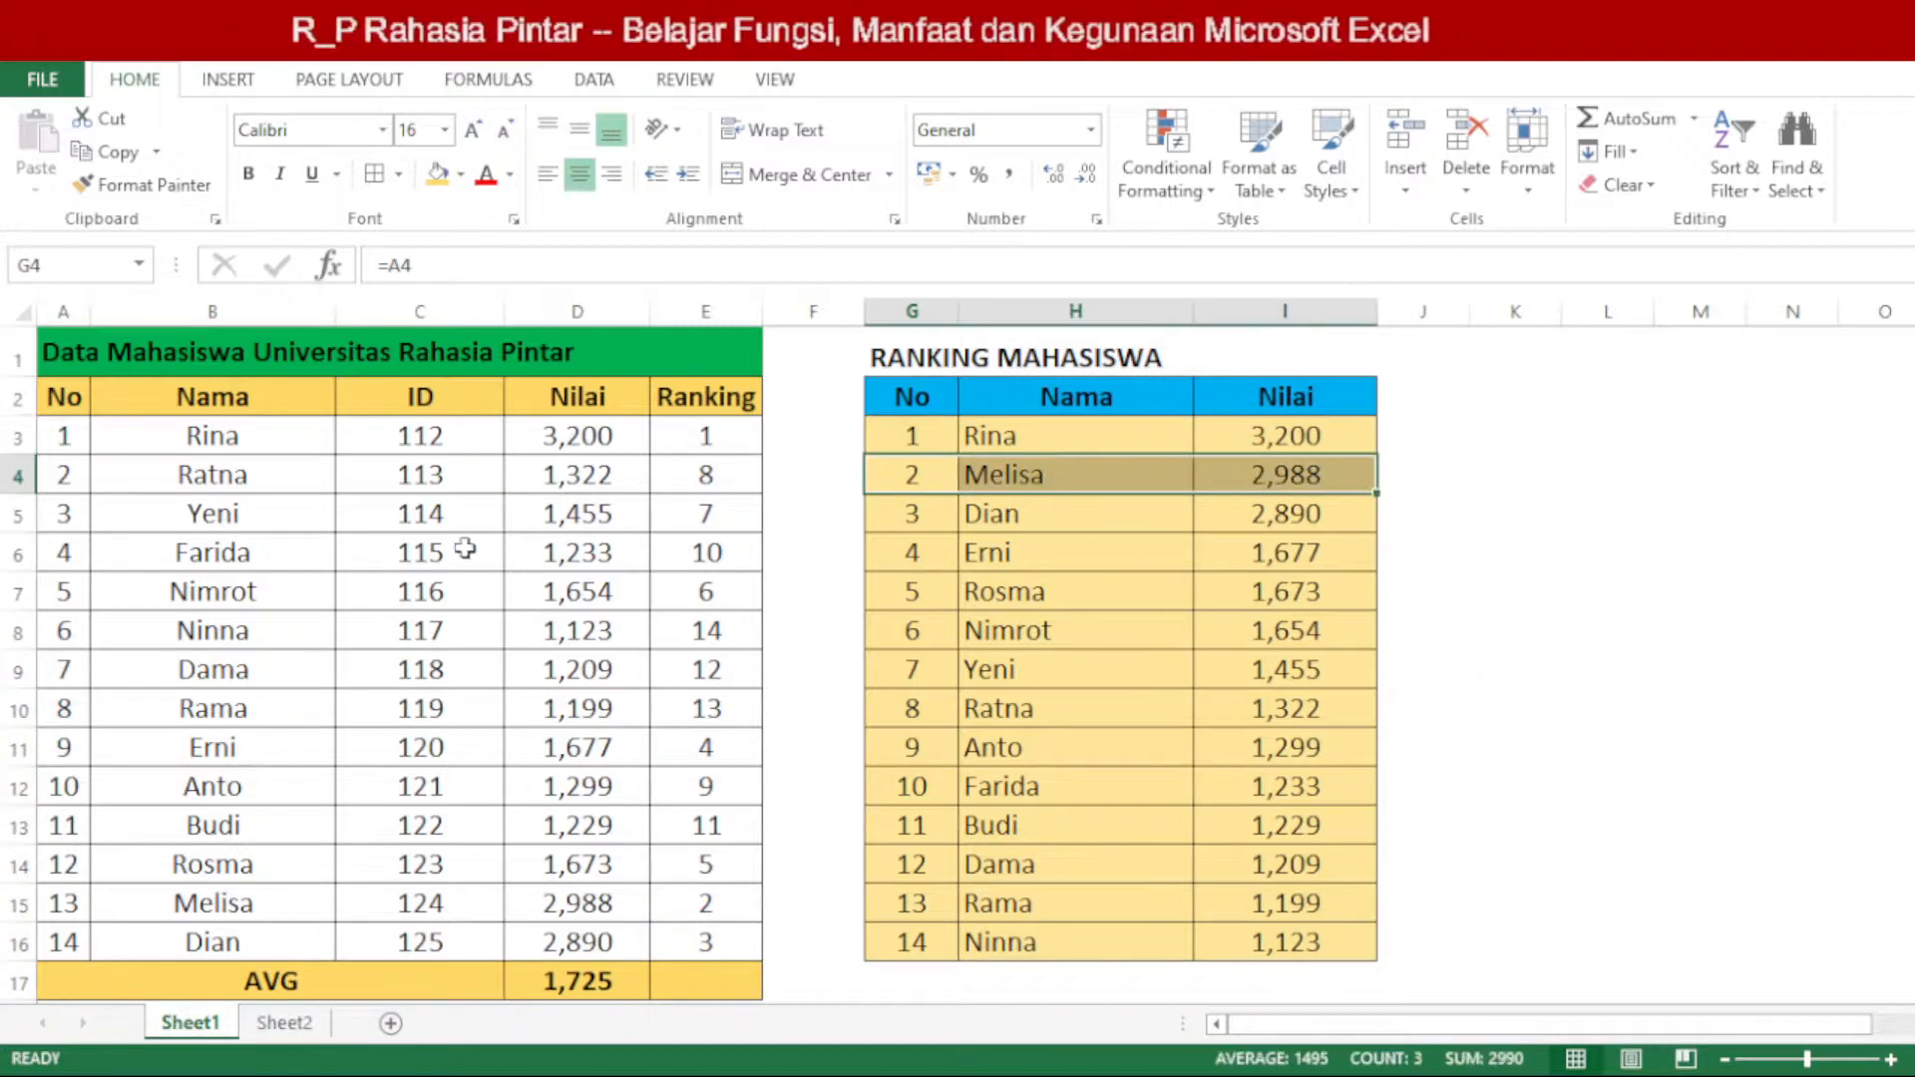
{"action": "left_click_drag", "start_coordinate": [257, 902], "coordinate": [706, 923]}
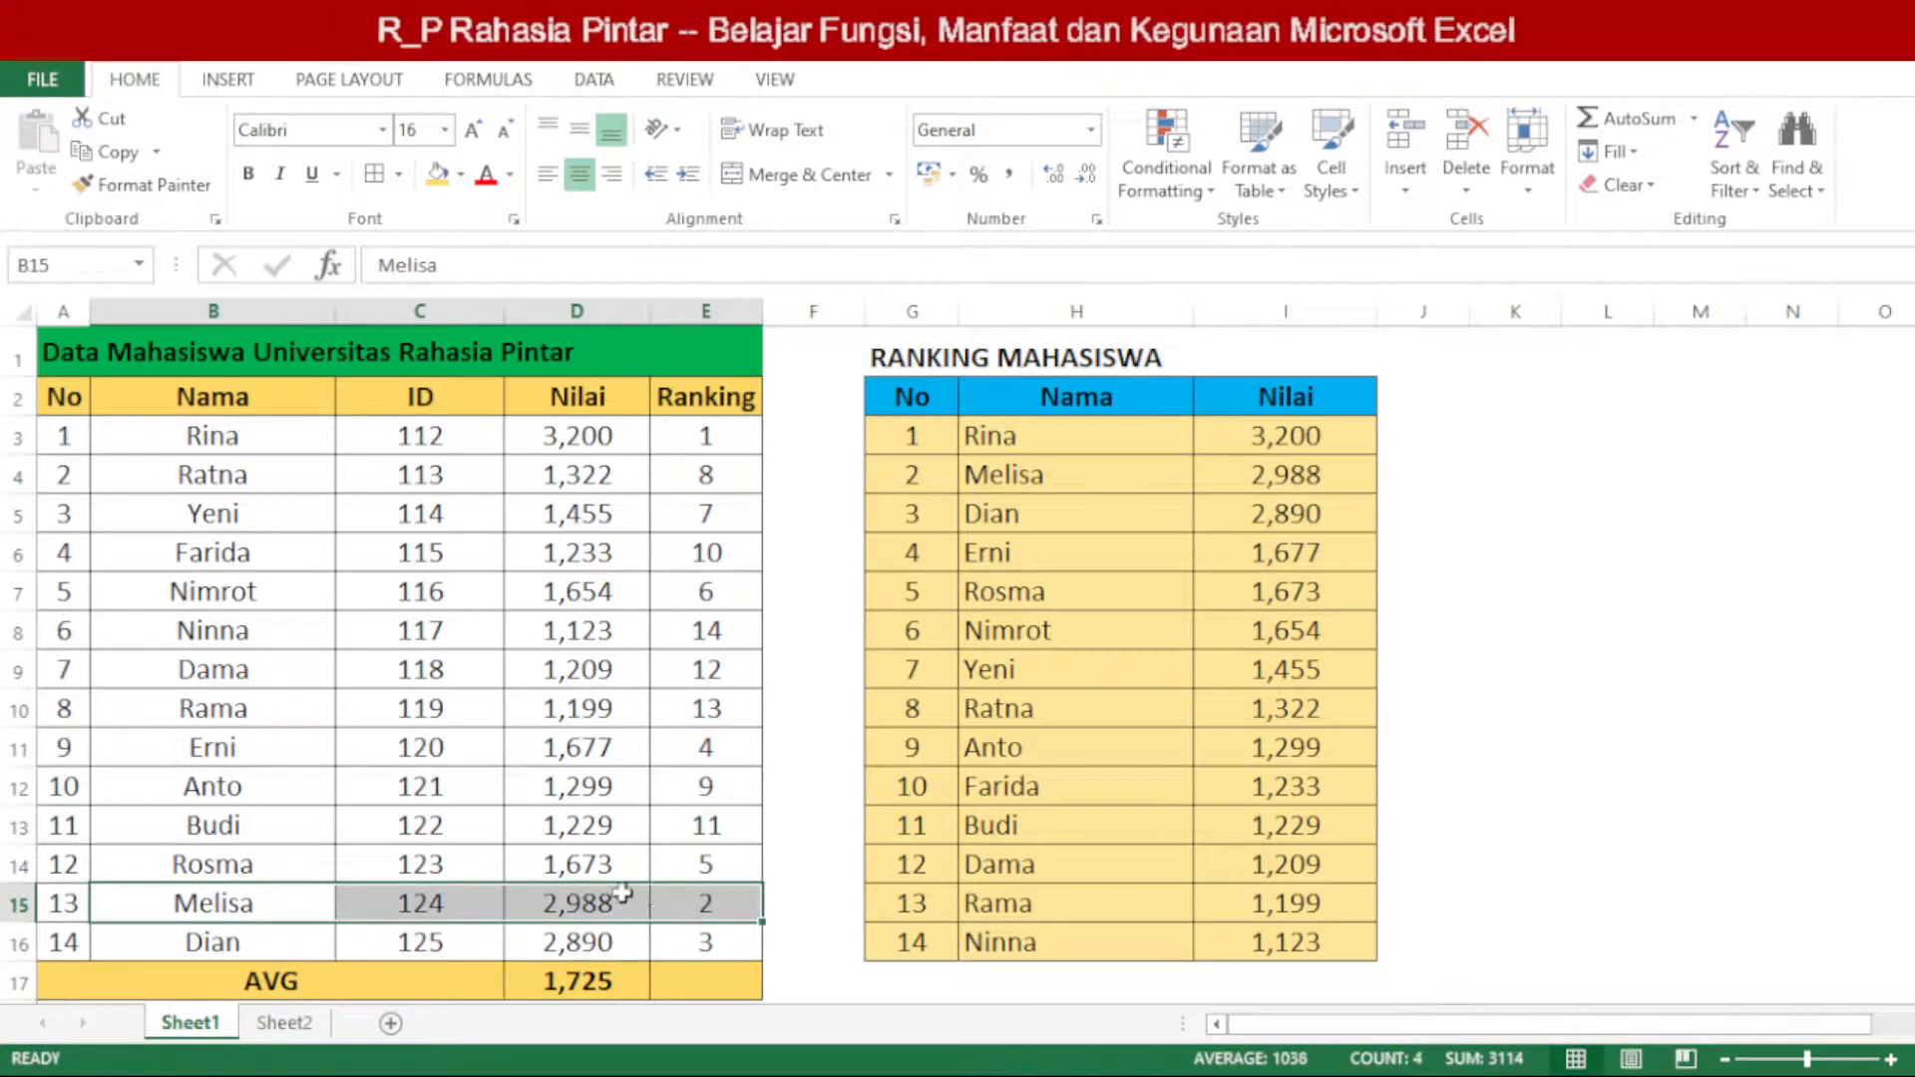
{"action": "left_click", "coordinate": [612, 904]}
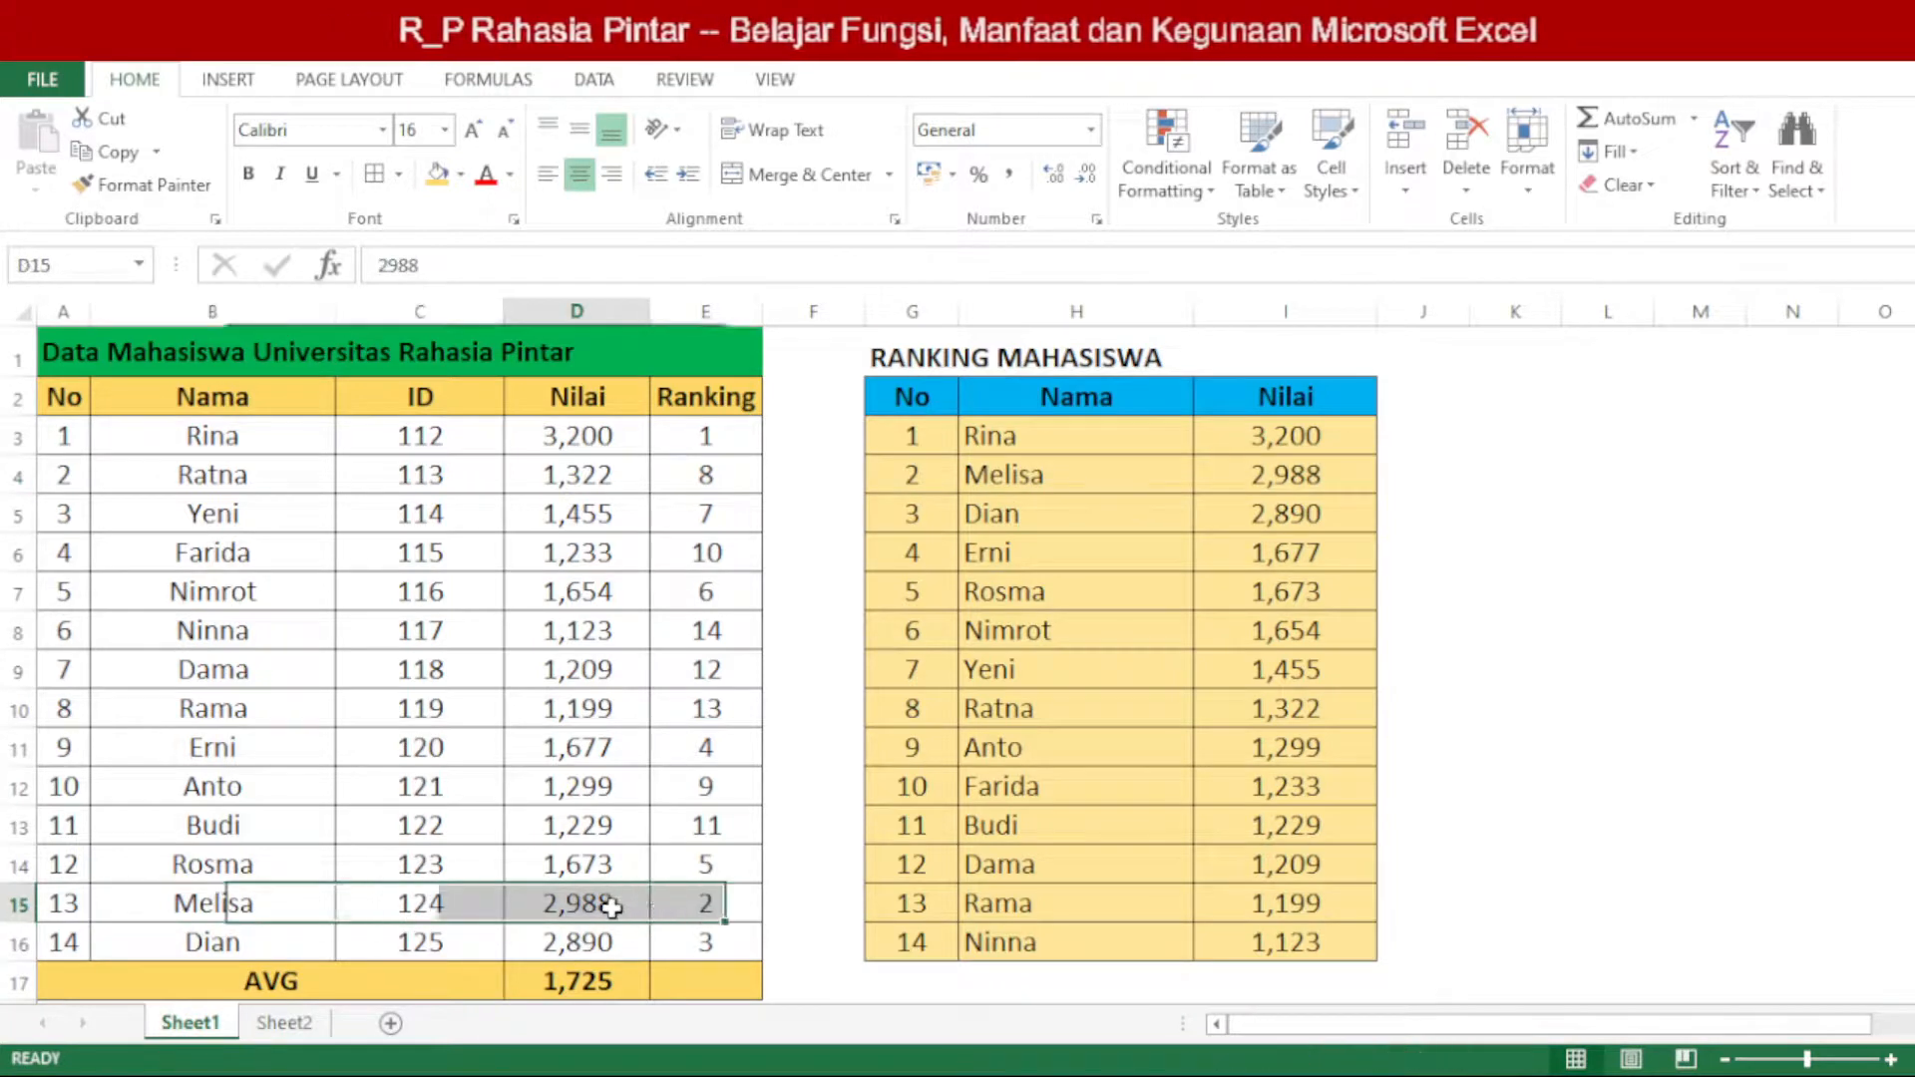
{"action": "left_click", "coordinate": [925, 479]}
{"action": "left_click_drag", "start_coordinate": [925, 479], "coordinate": [1252, 481]}
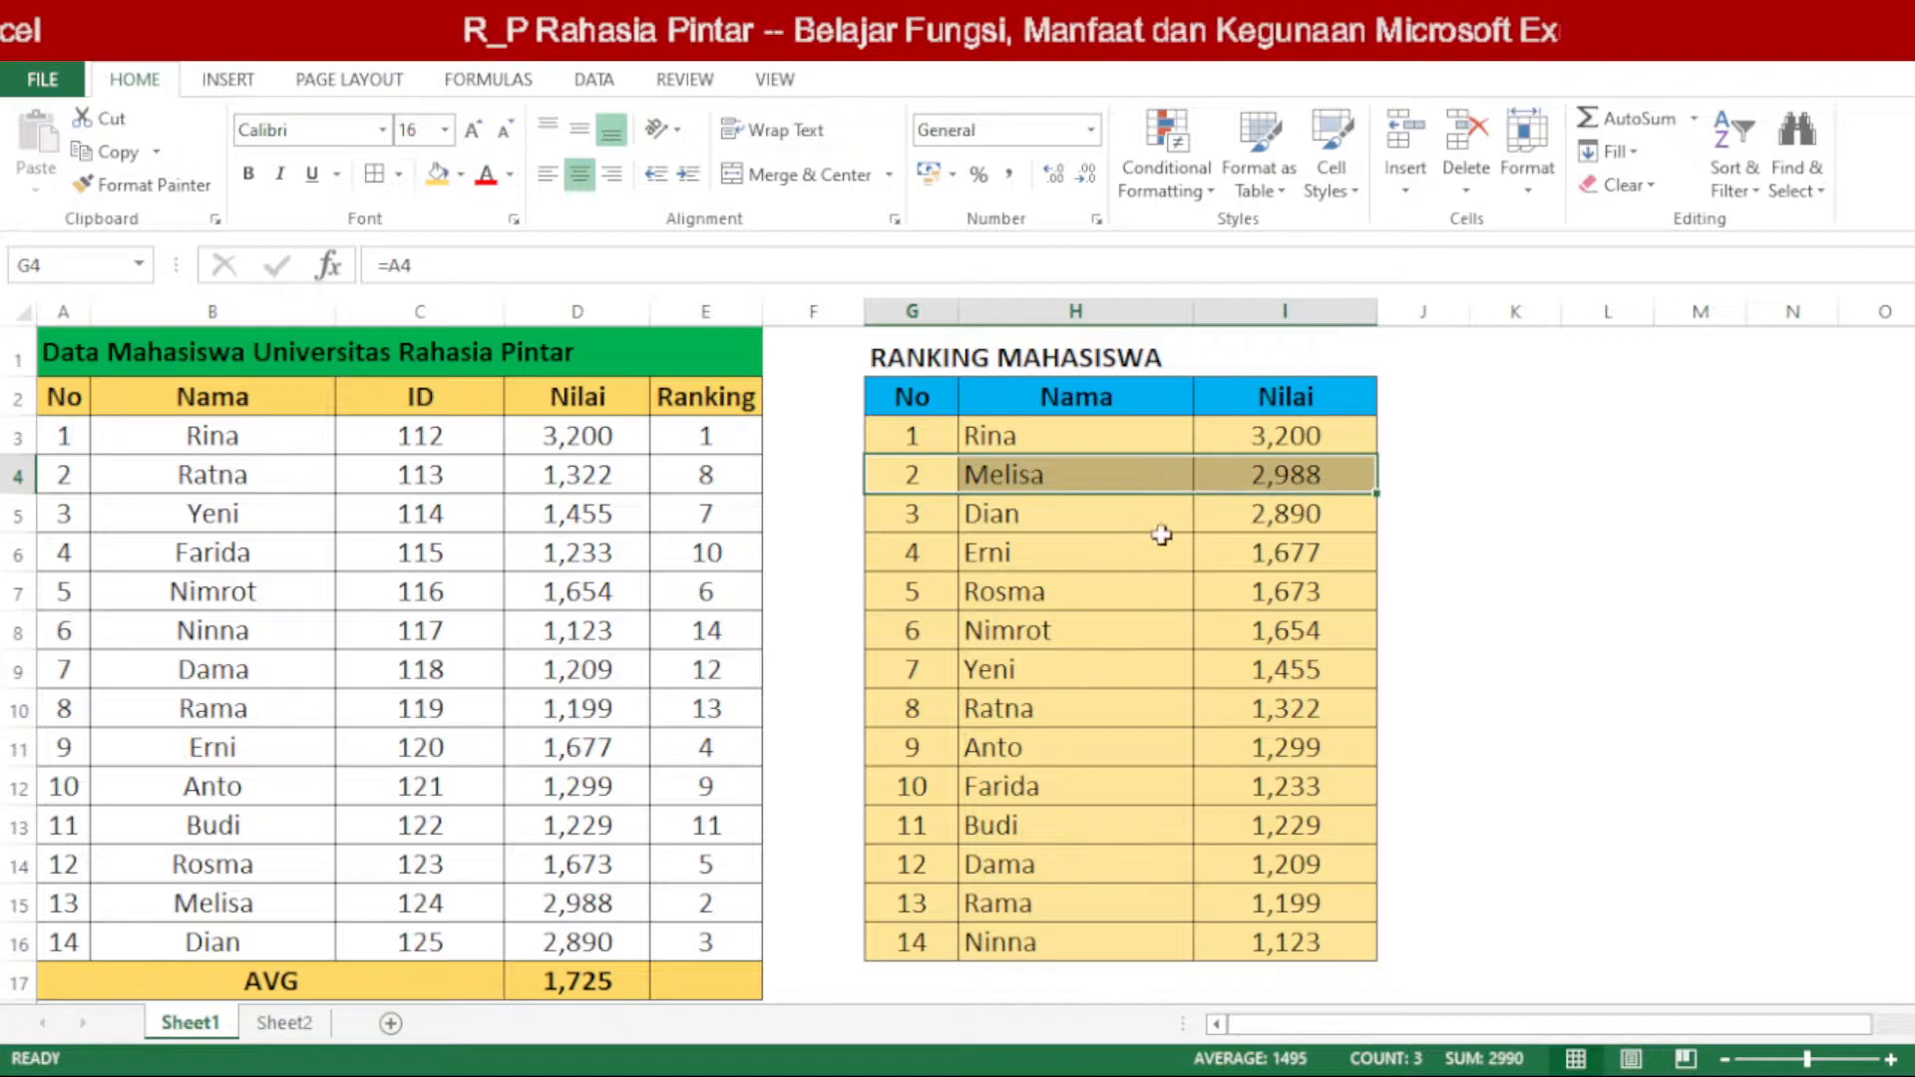
{"action": "left_click", "coordinate": [584, 904]}
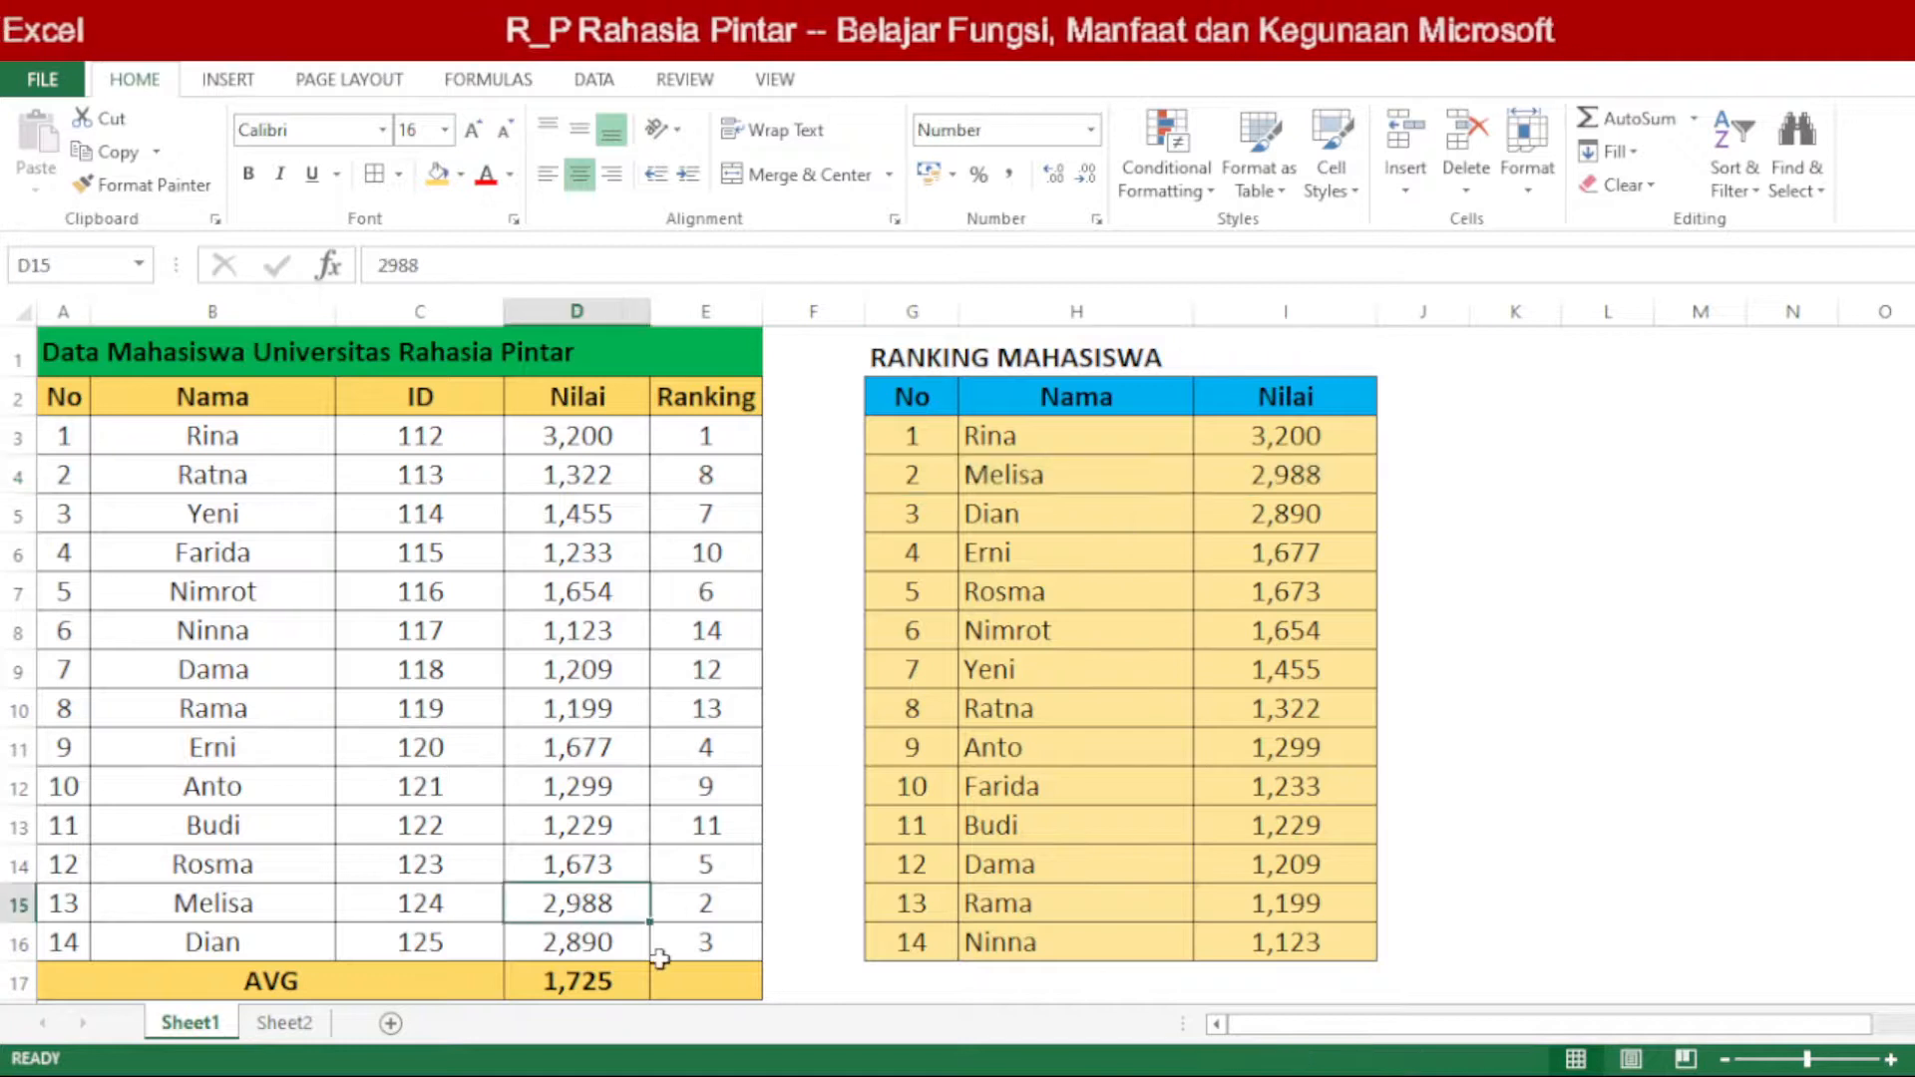
Step: Set the Nilai in D15 to 1300 and check that student's re-sorted entry in row 10 of the ranking table
{"action": "type", "text": "13"}
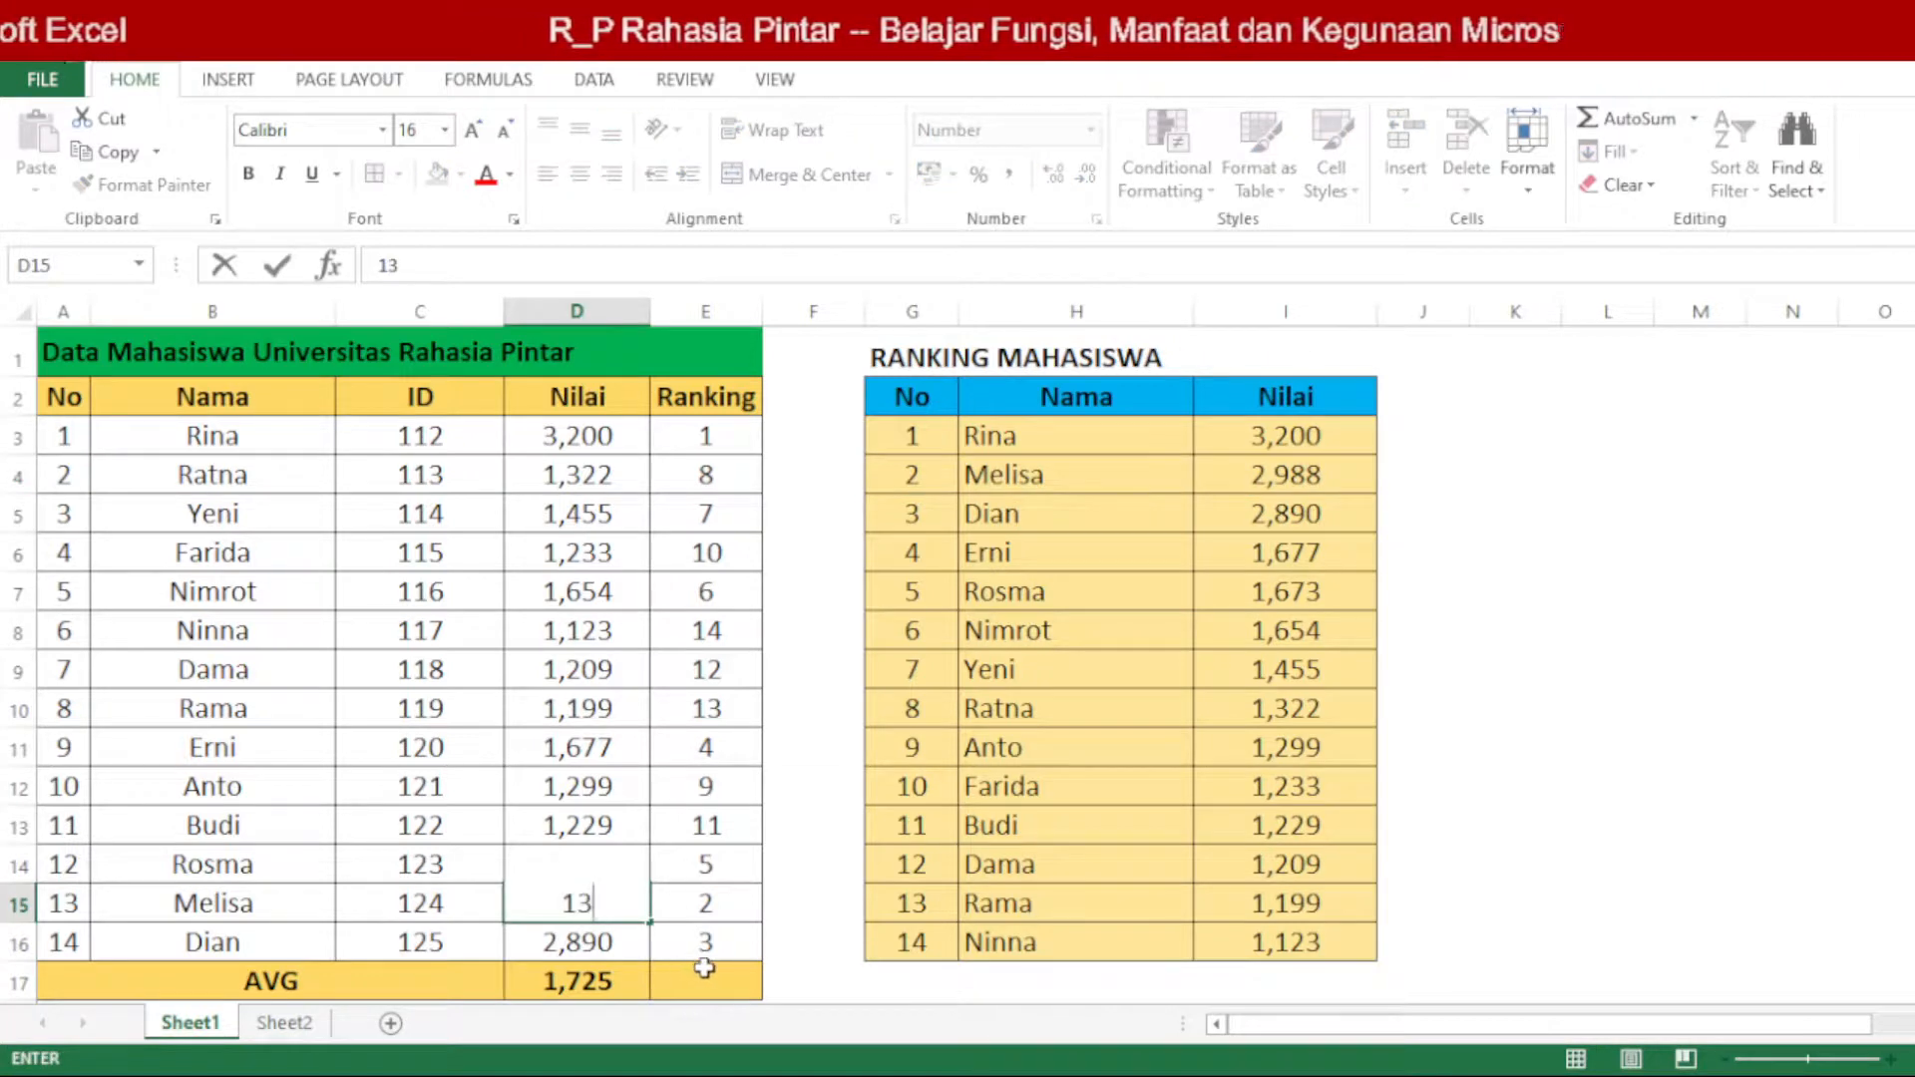
{"action": "type", "text": "00"}
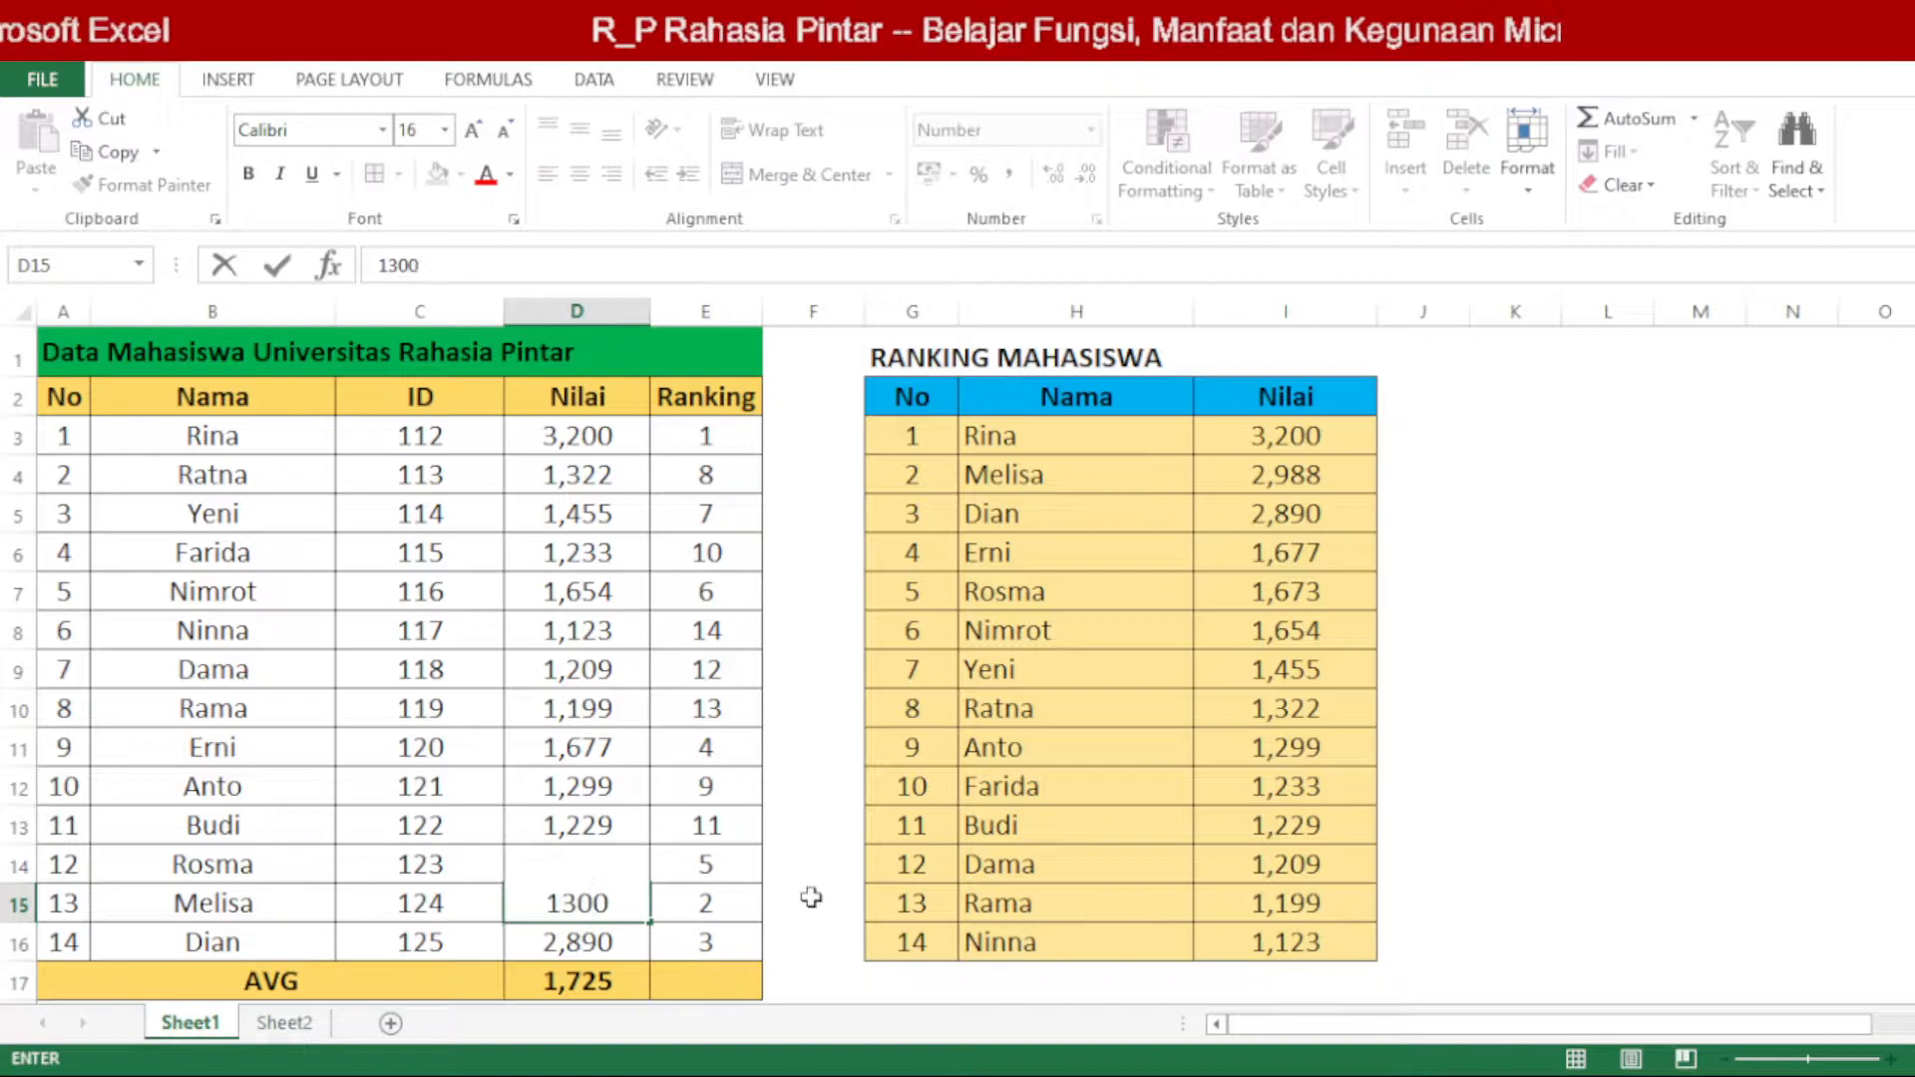
{"action": "key", "text": "Return"}
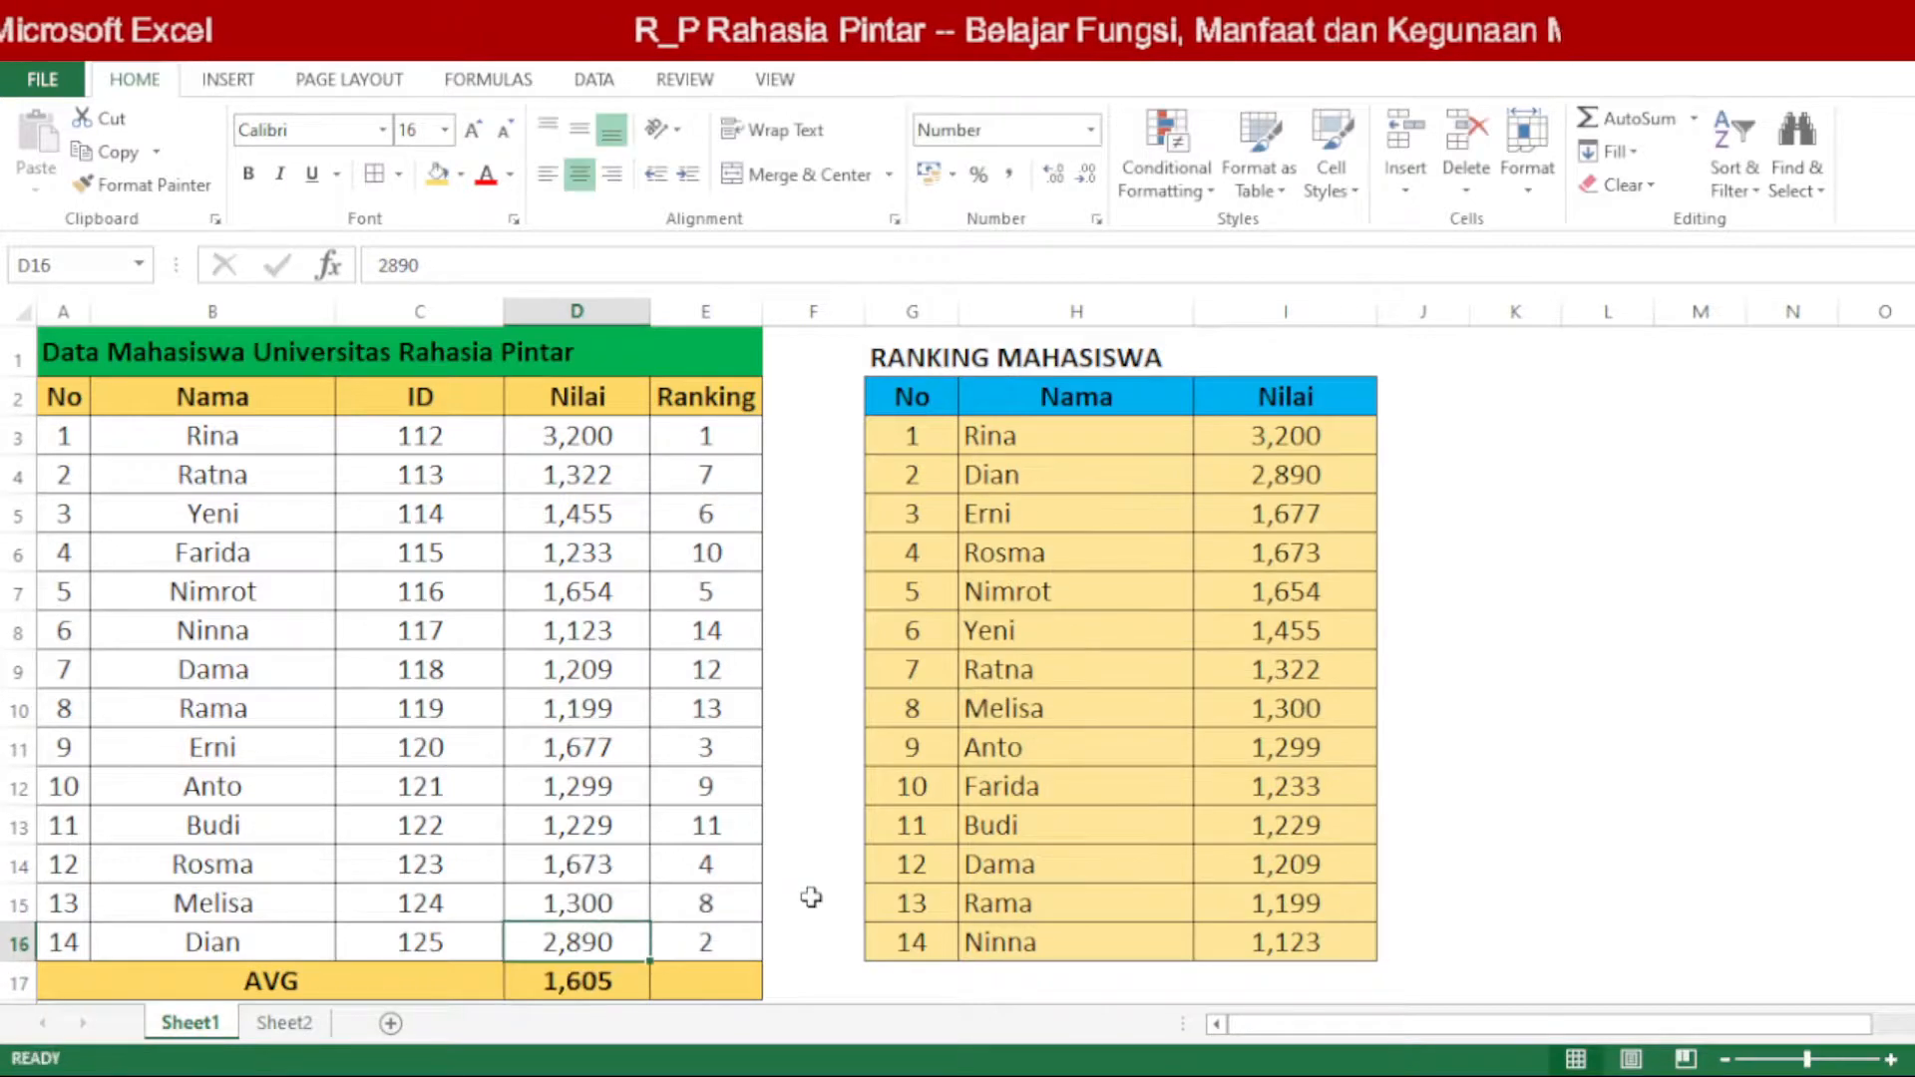
{"action": "left_click_drag", "start_coordinate": [902, 708], "coordinate": [1254, 714]}
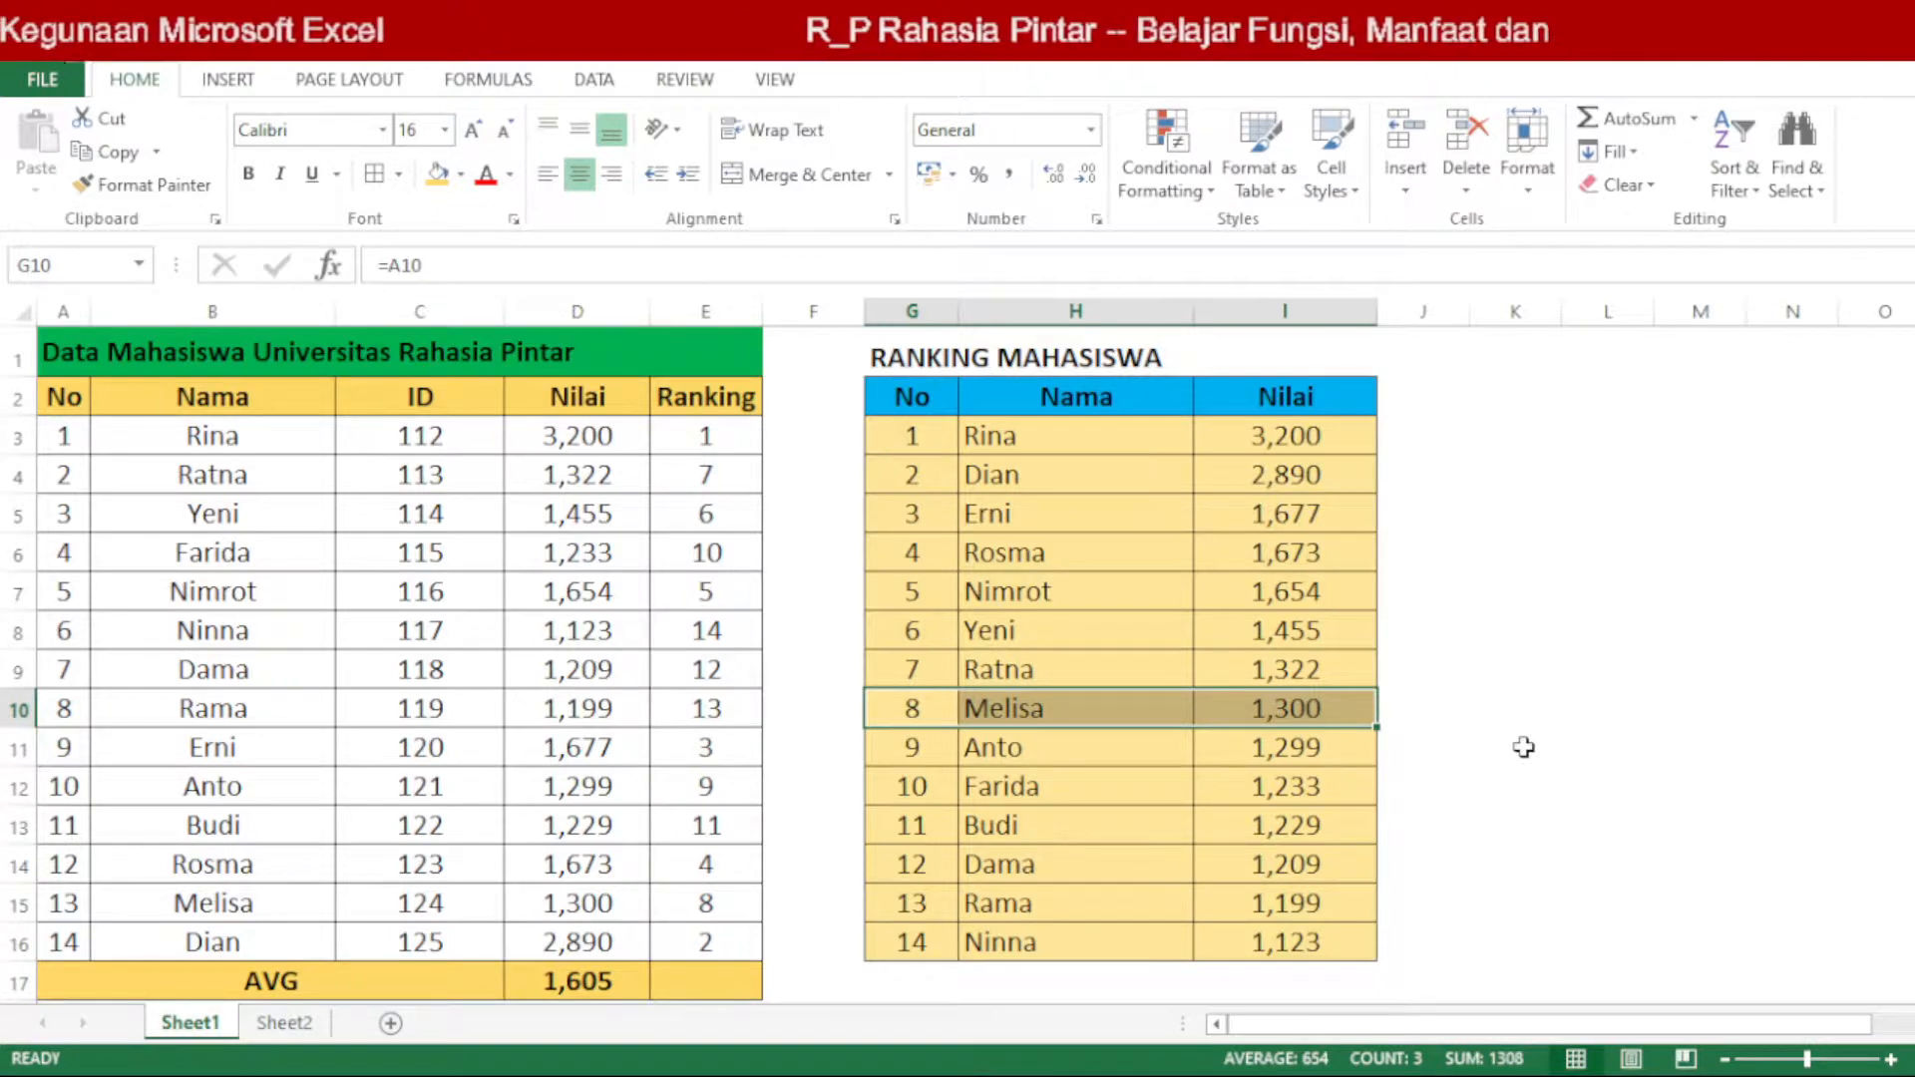
{"action": "left_click", "coordinate": [1512, 682]}
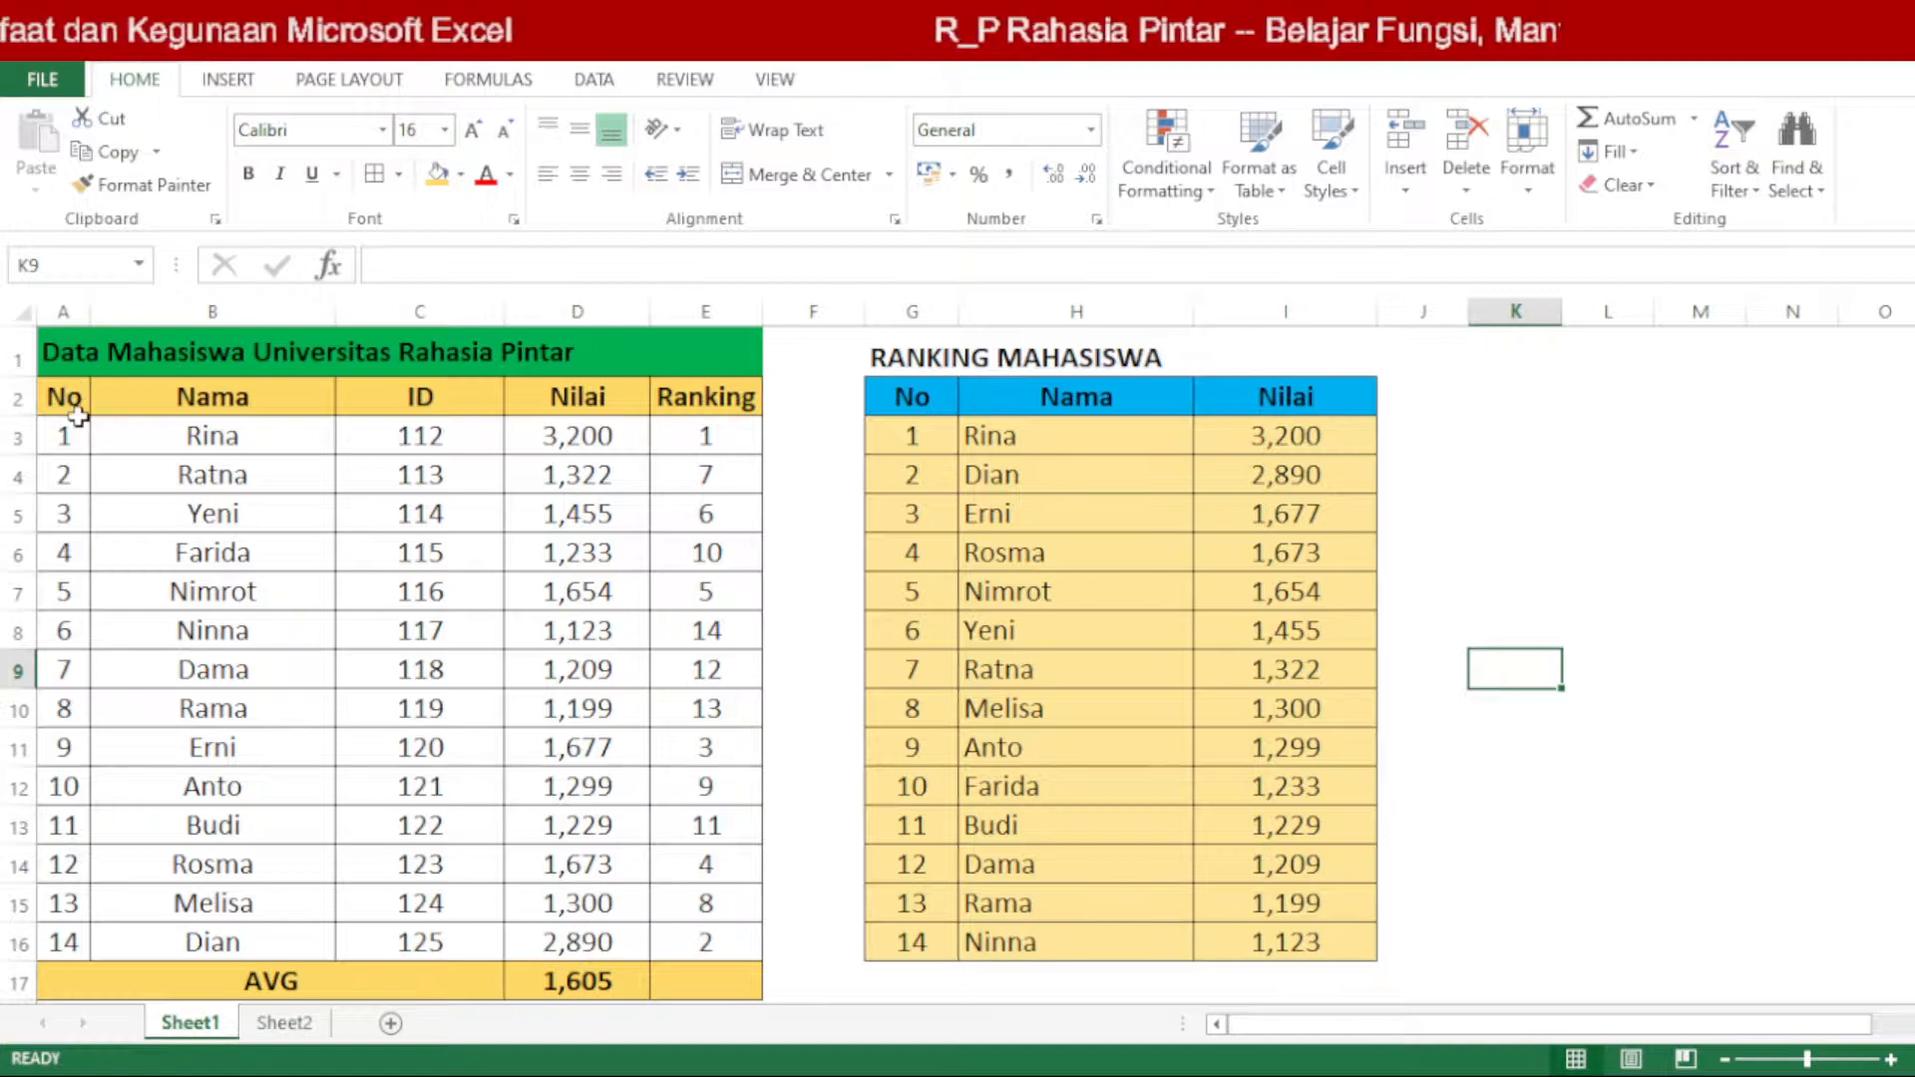
{"action": "left_click_drag", "start_coordinate": [83, 407], "coordinate": [671, 399]}
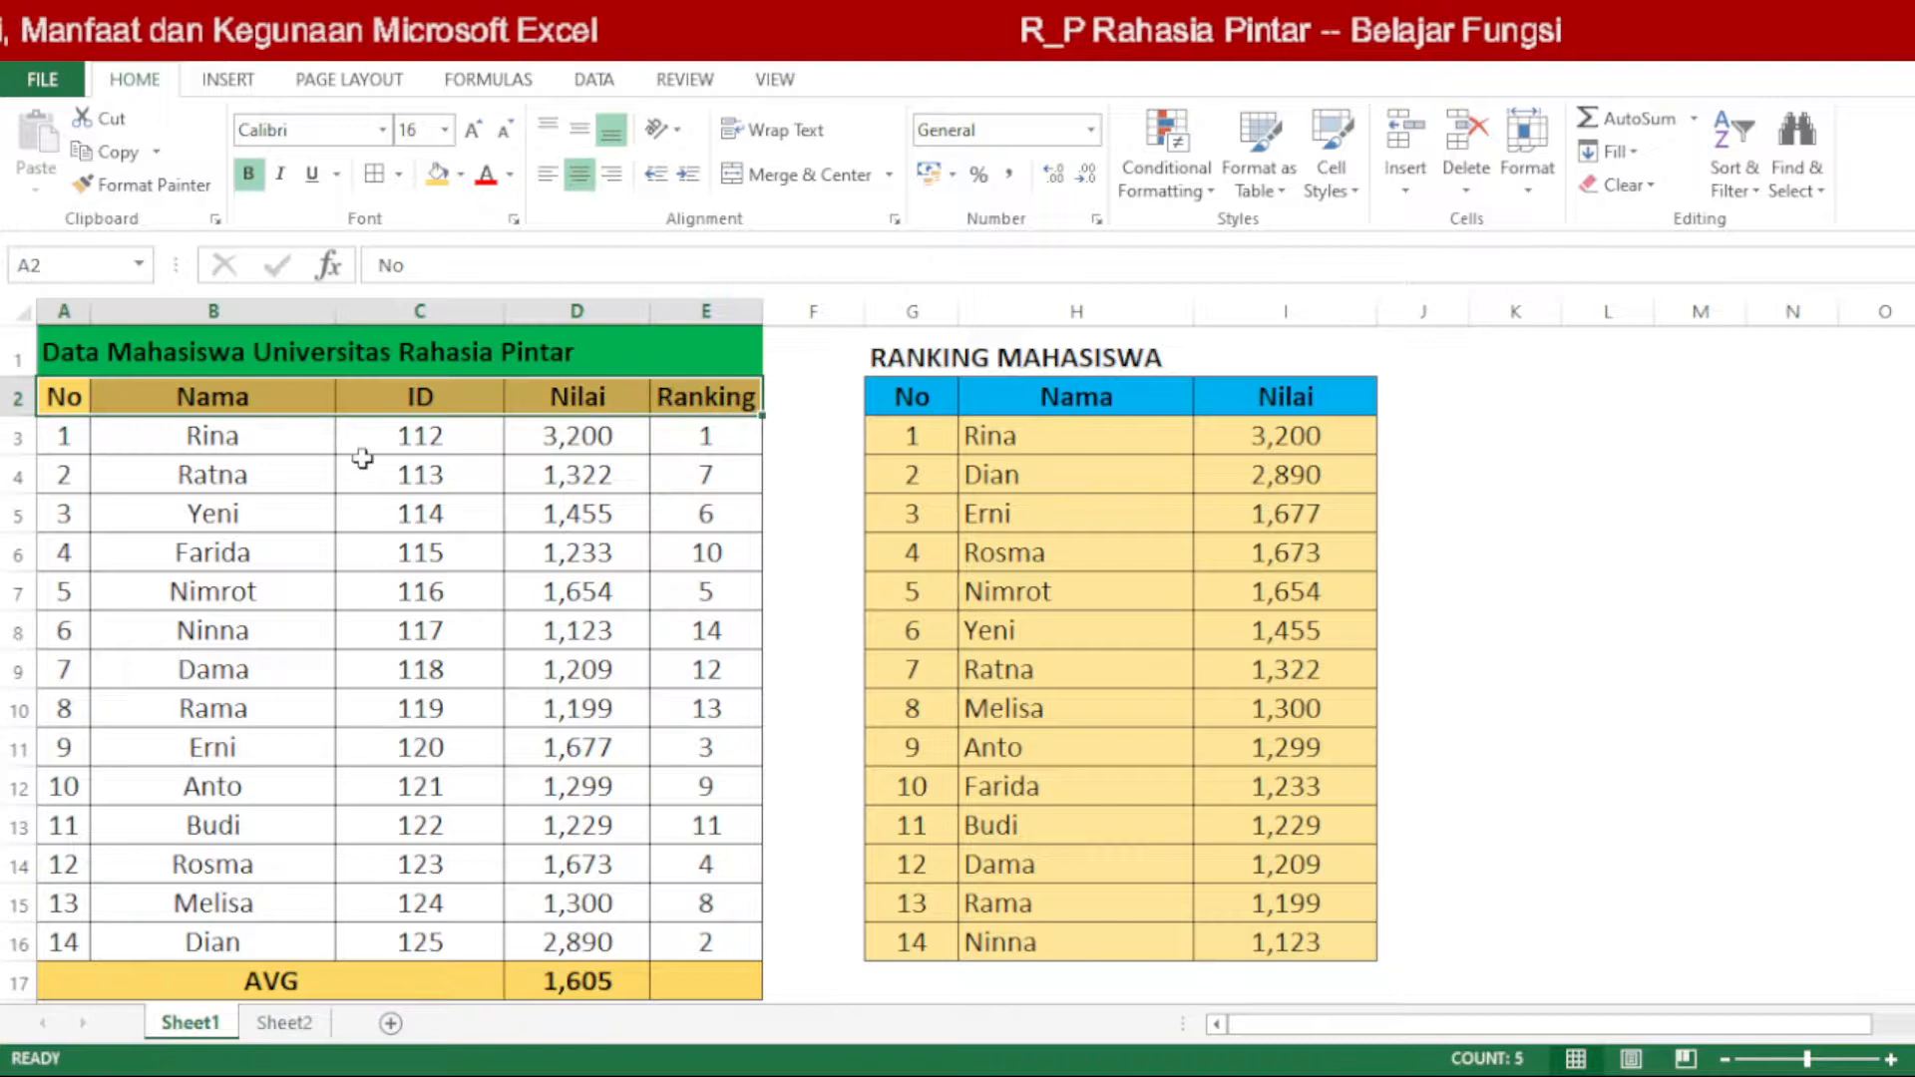
{"action": "left_click", "coordinate": [284, 1022]}
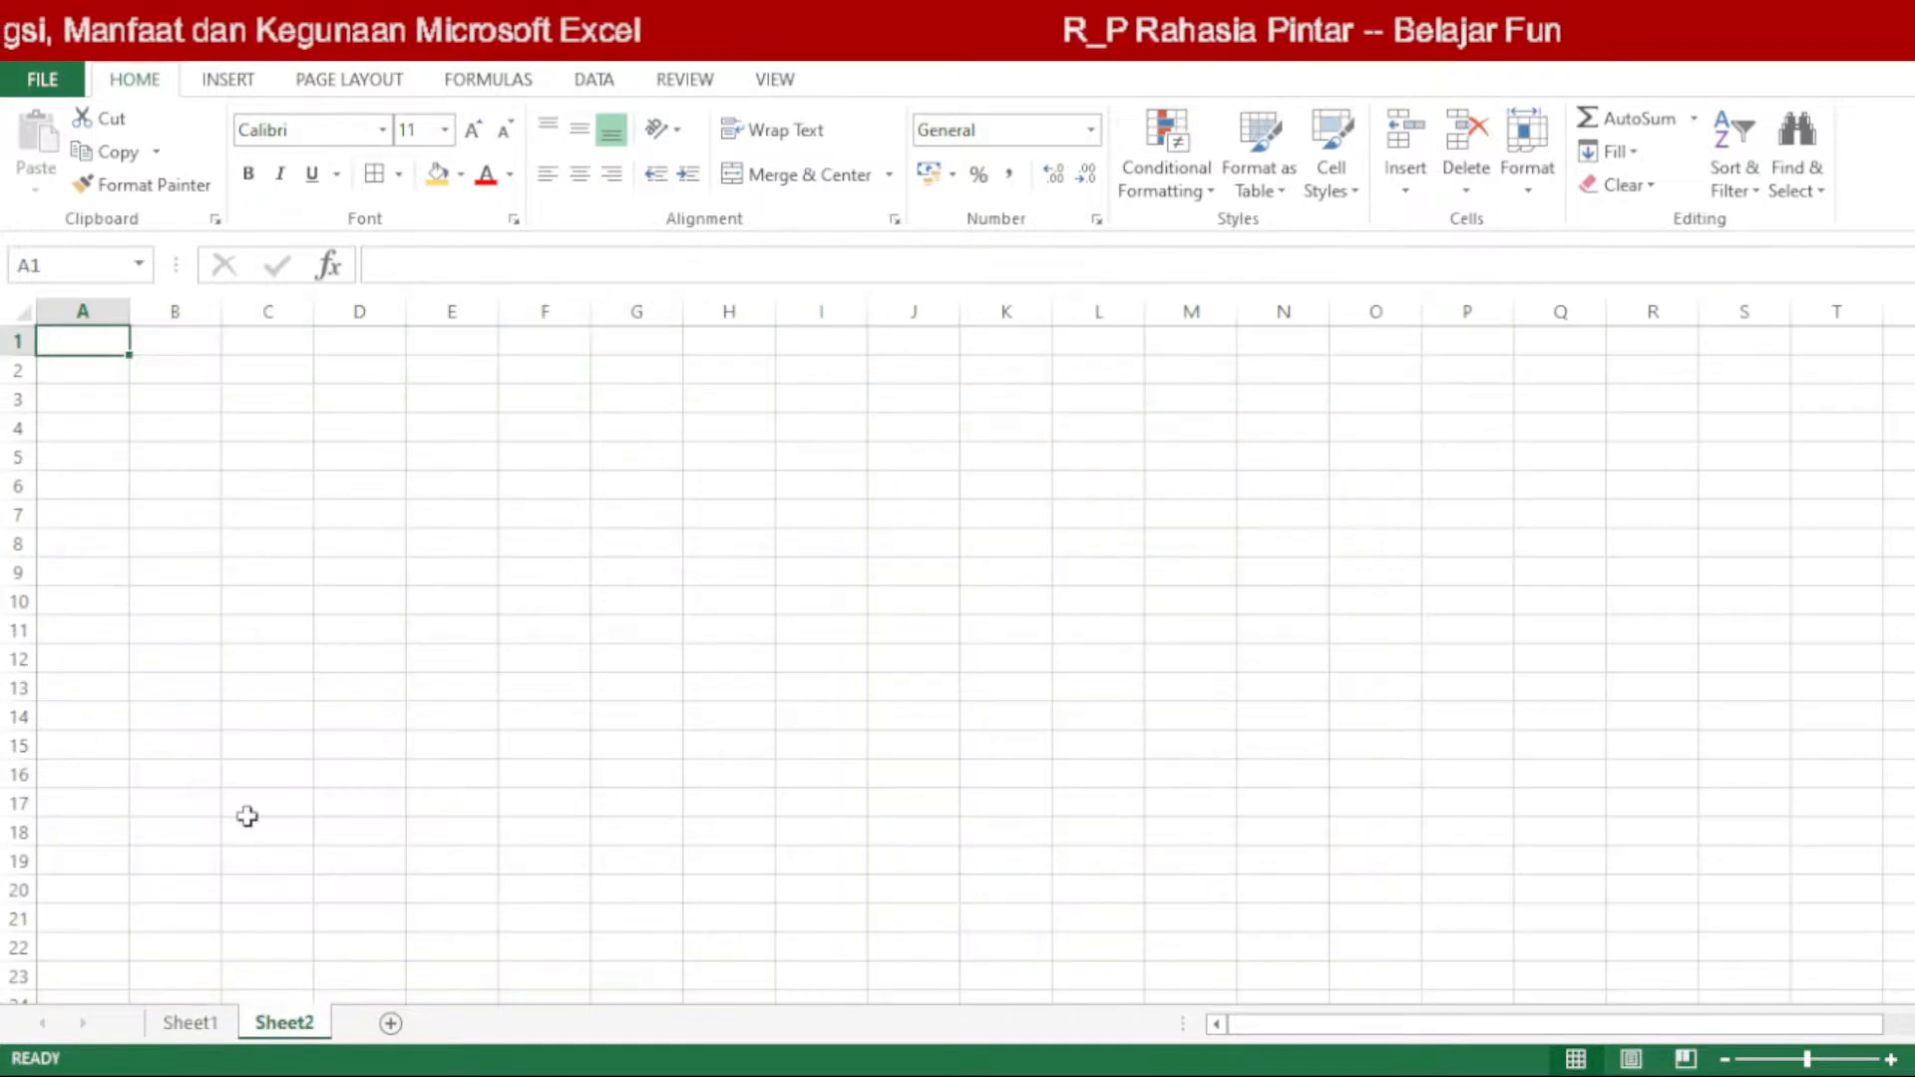
{"action": "left_click", "coordinate": [204, 1021]}
{"action": "left_click", "coordinate": [299, 1022]}
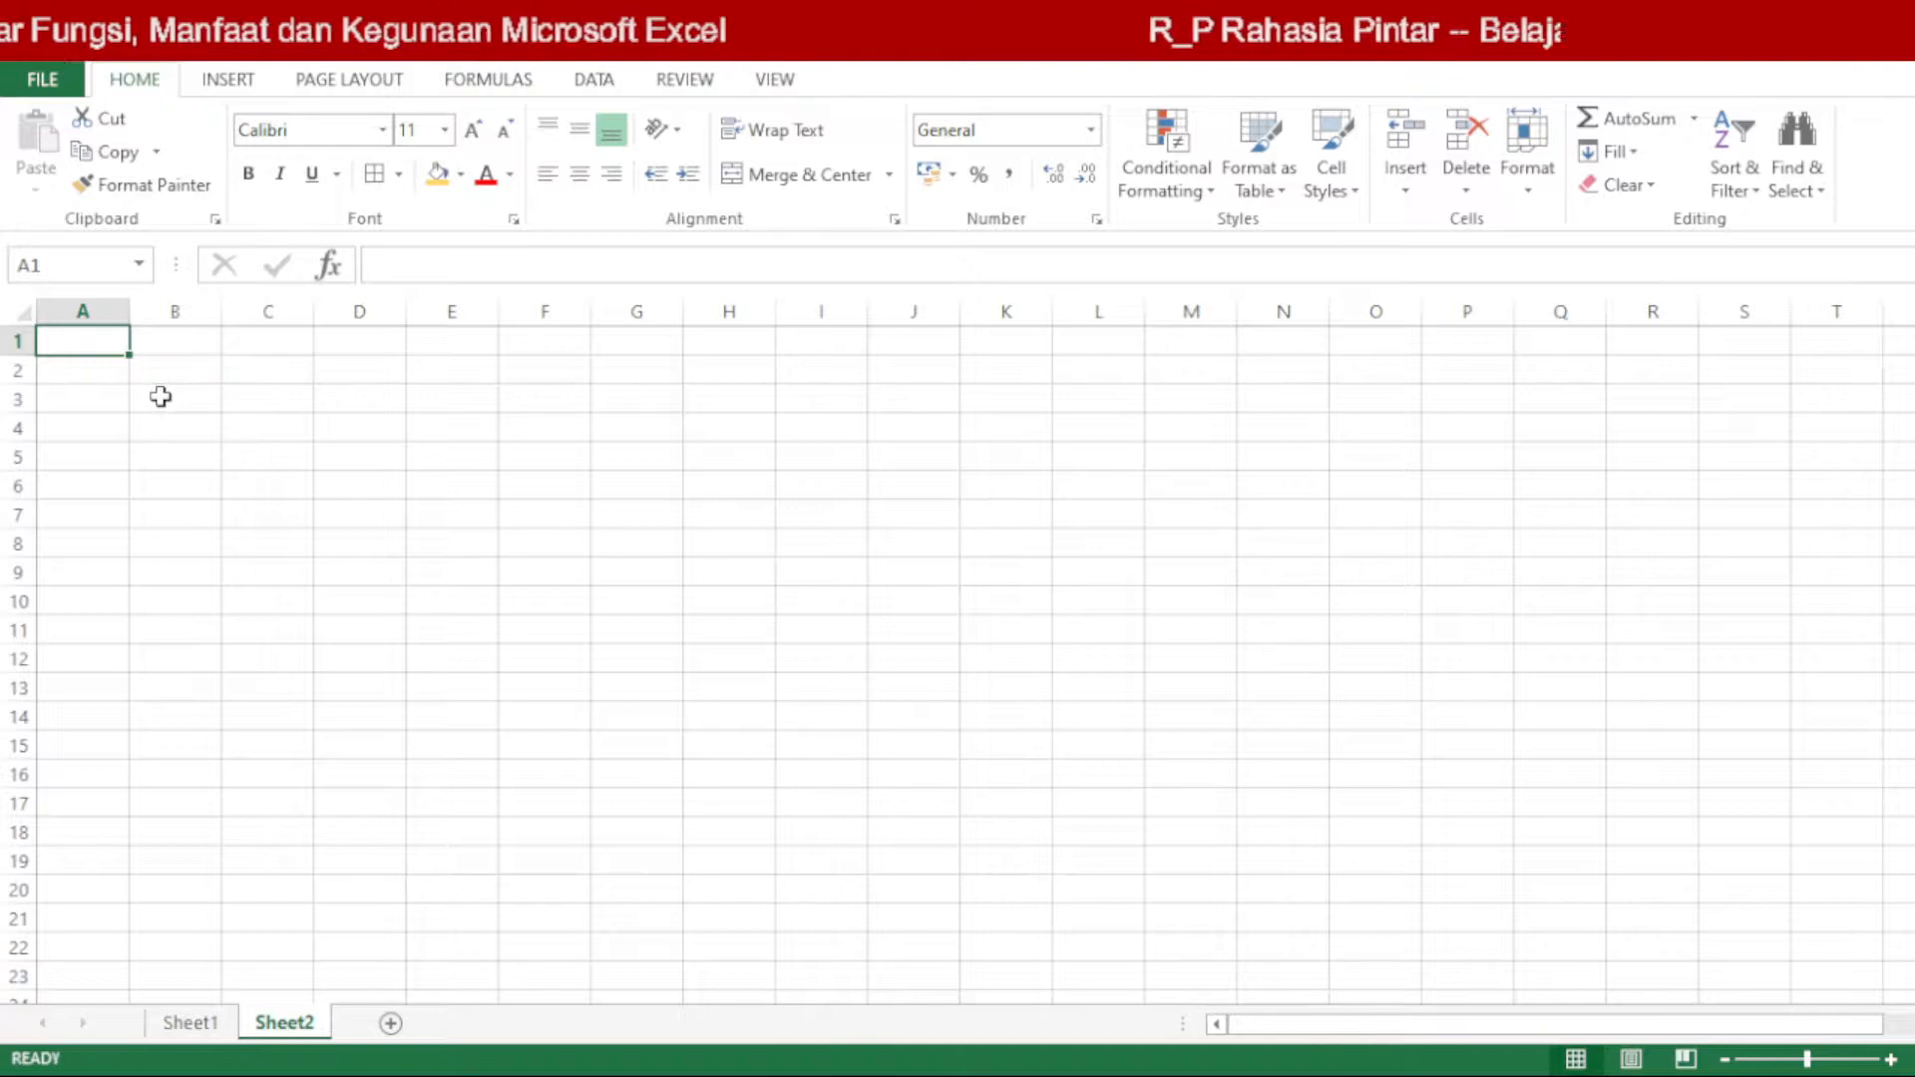
{"action": "left_click", "coordinate": [190, 1022]}
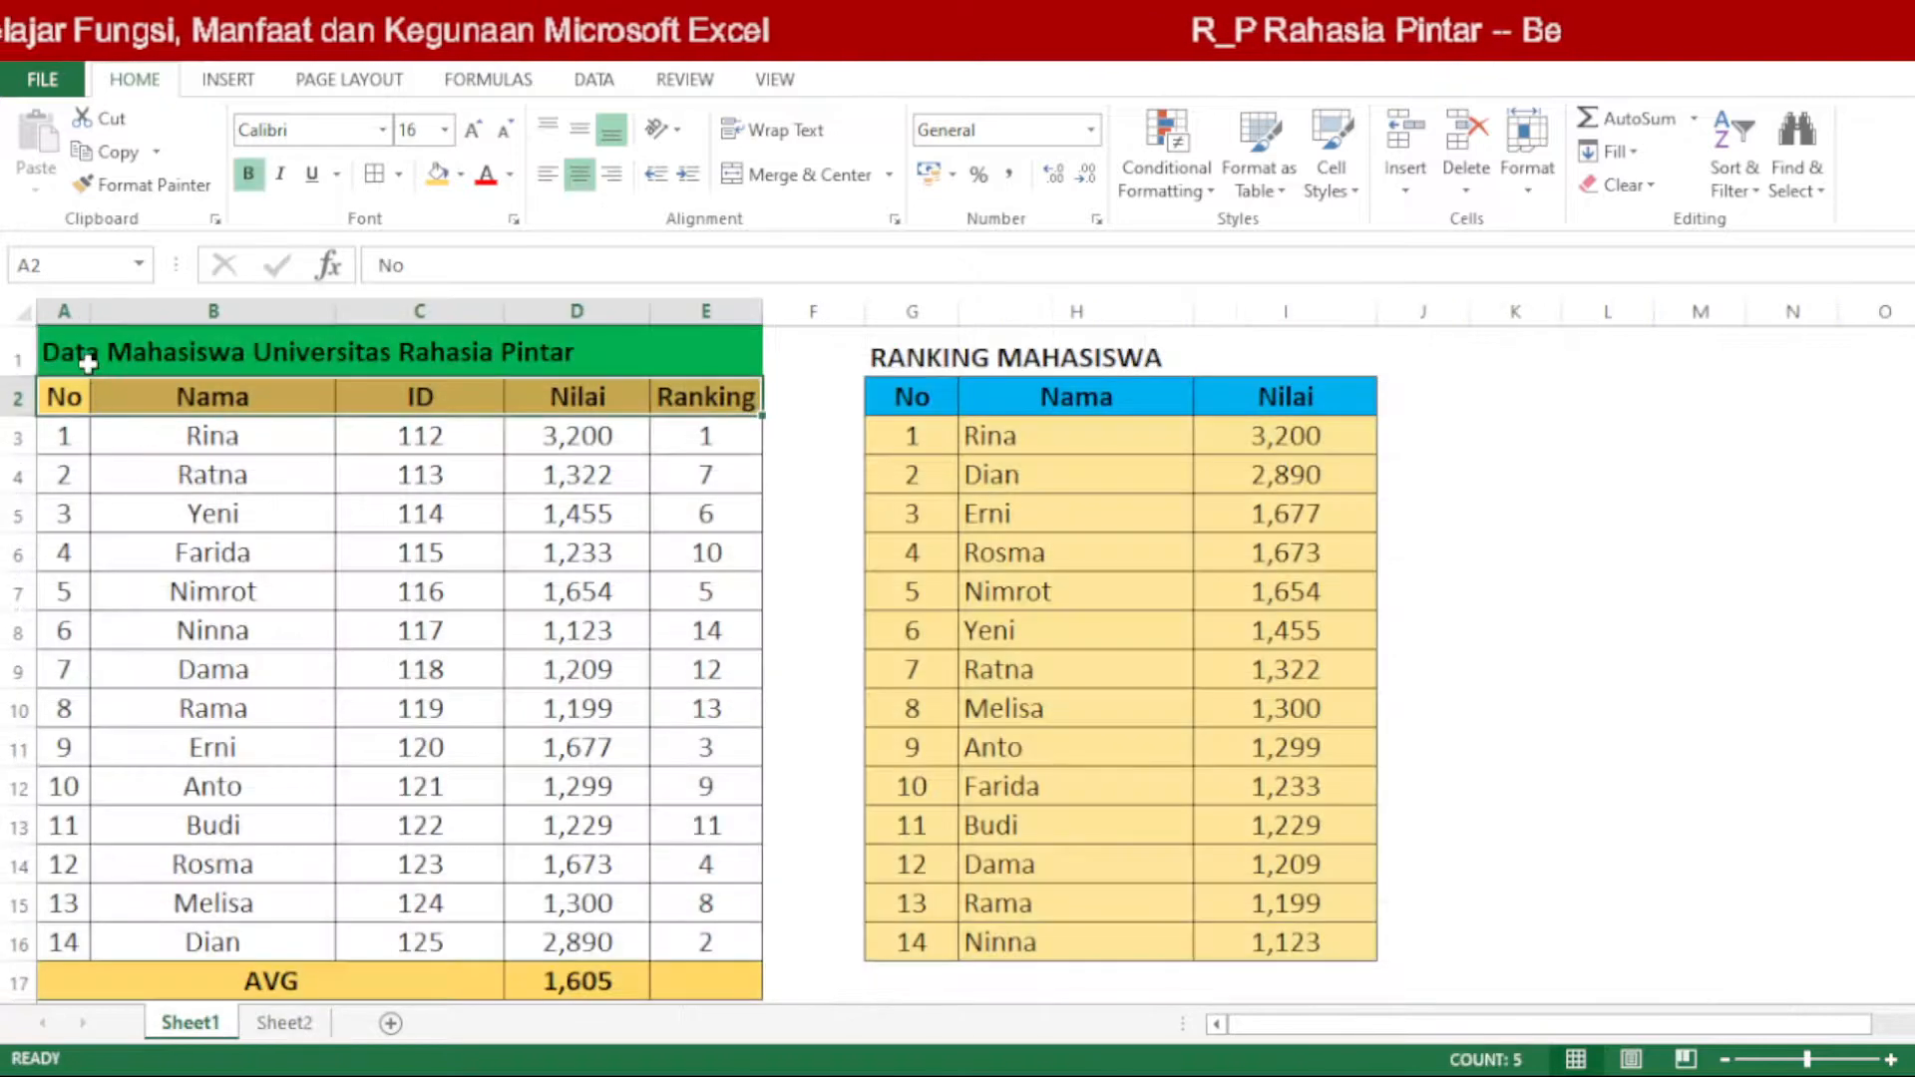
Step: Copy the title and header rows A1:I2 of both tables from Sheet1 to cell A1 of Sheet2
{"action": "left_click_drag", "start_coordinate": [87, 363], "coordinate": [1138, 396]}
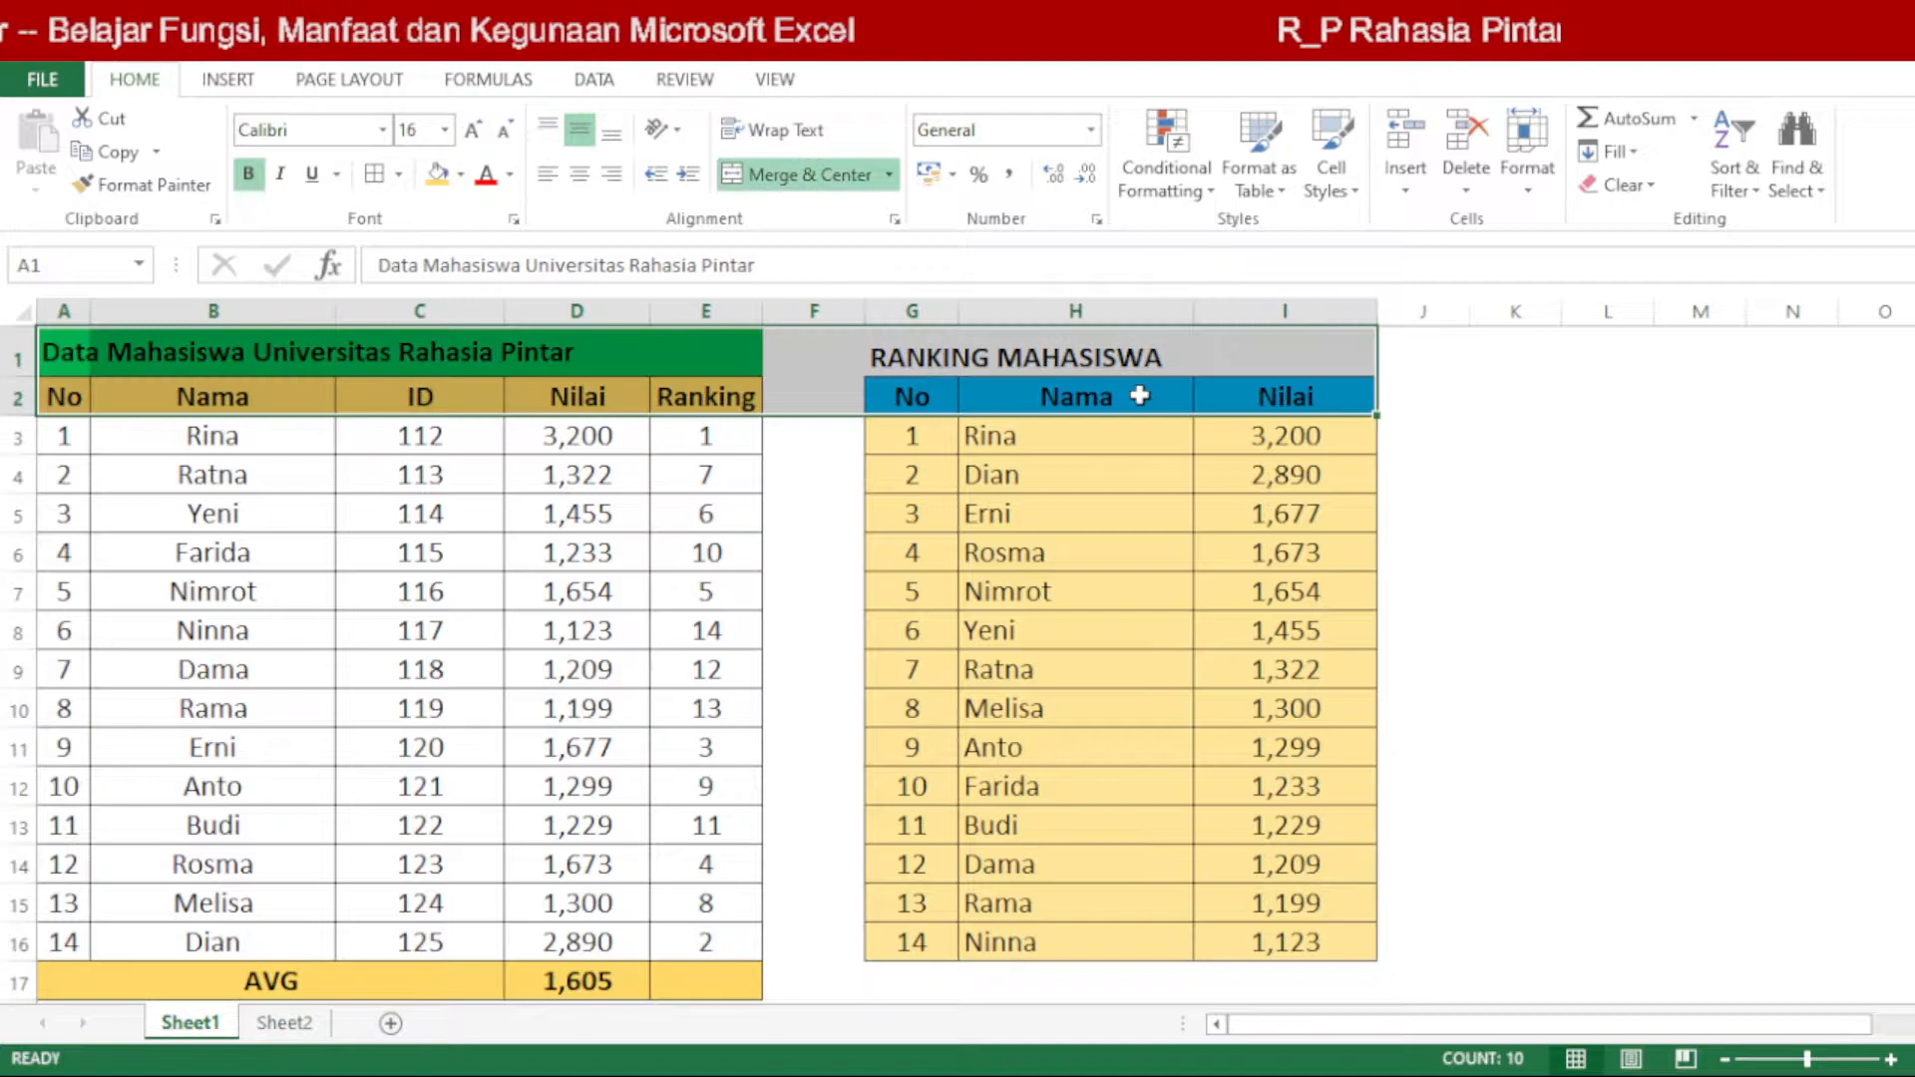
{"action": "key", "text": "ctrl+c"}
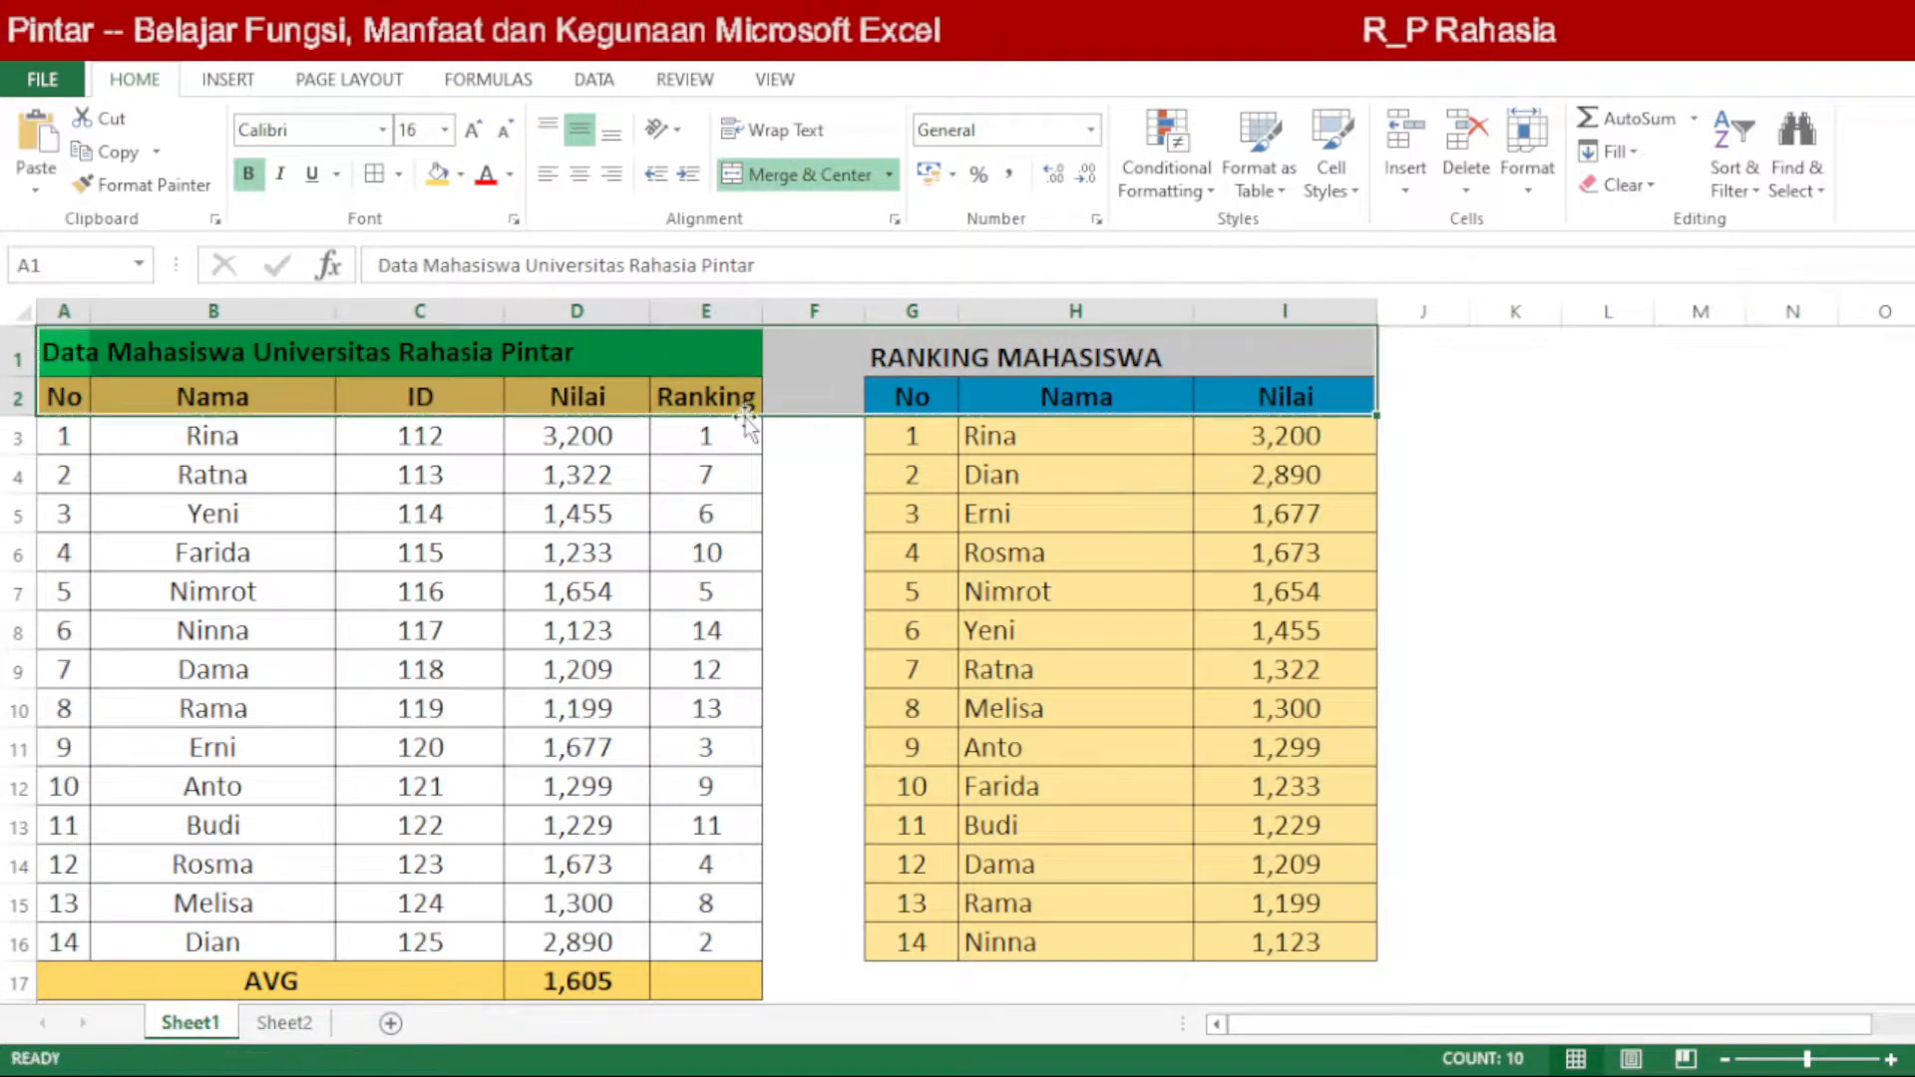
{"action": "left_click", "coordinate": [298, 1025]}
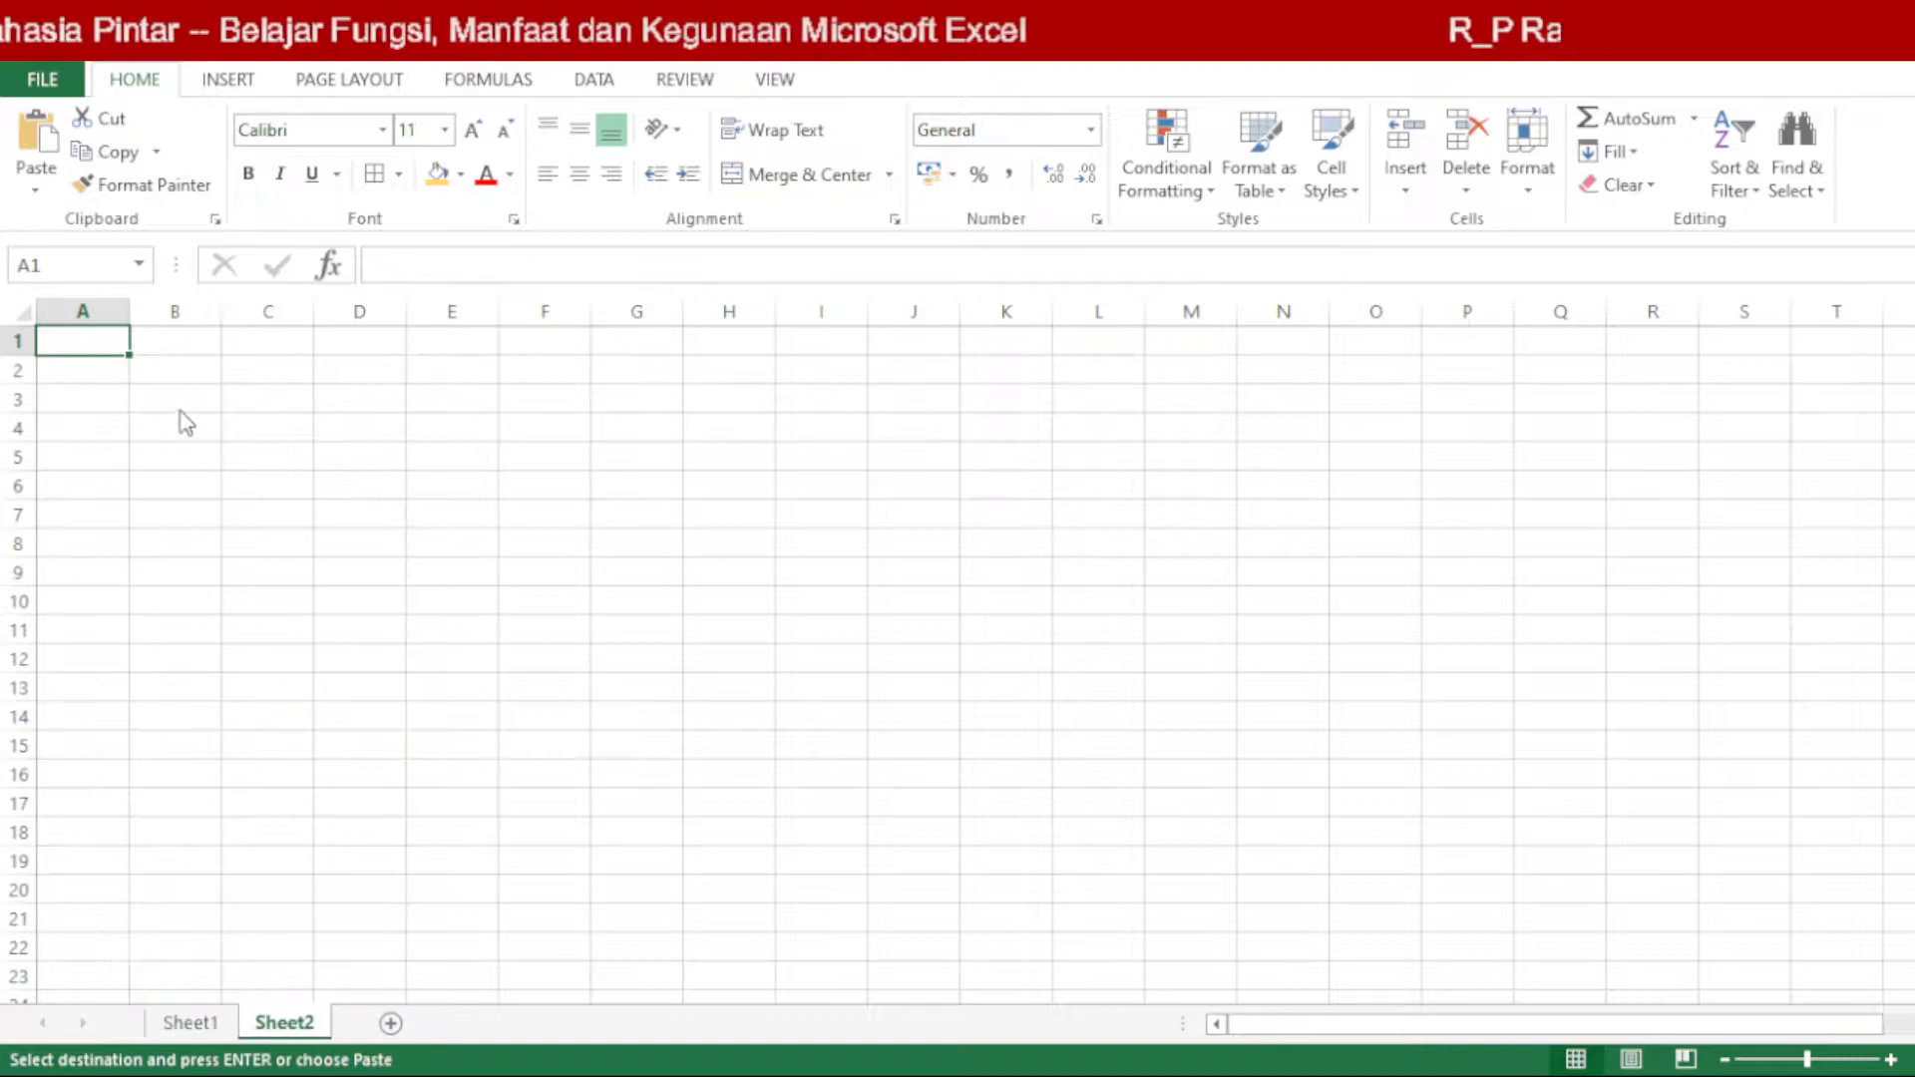
{"action": "key", "text": "ctrl+v"}
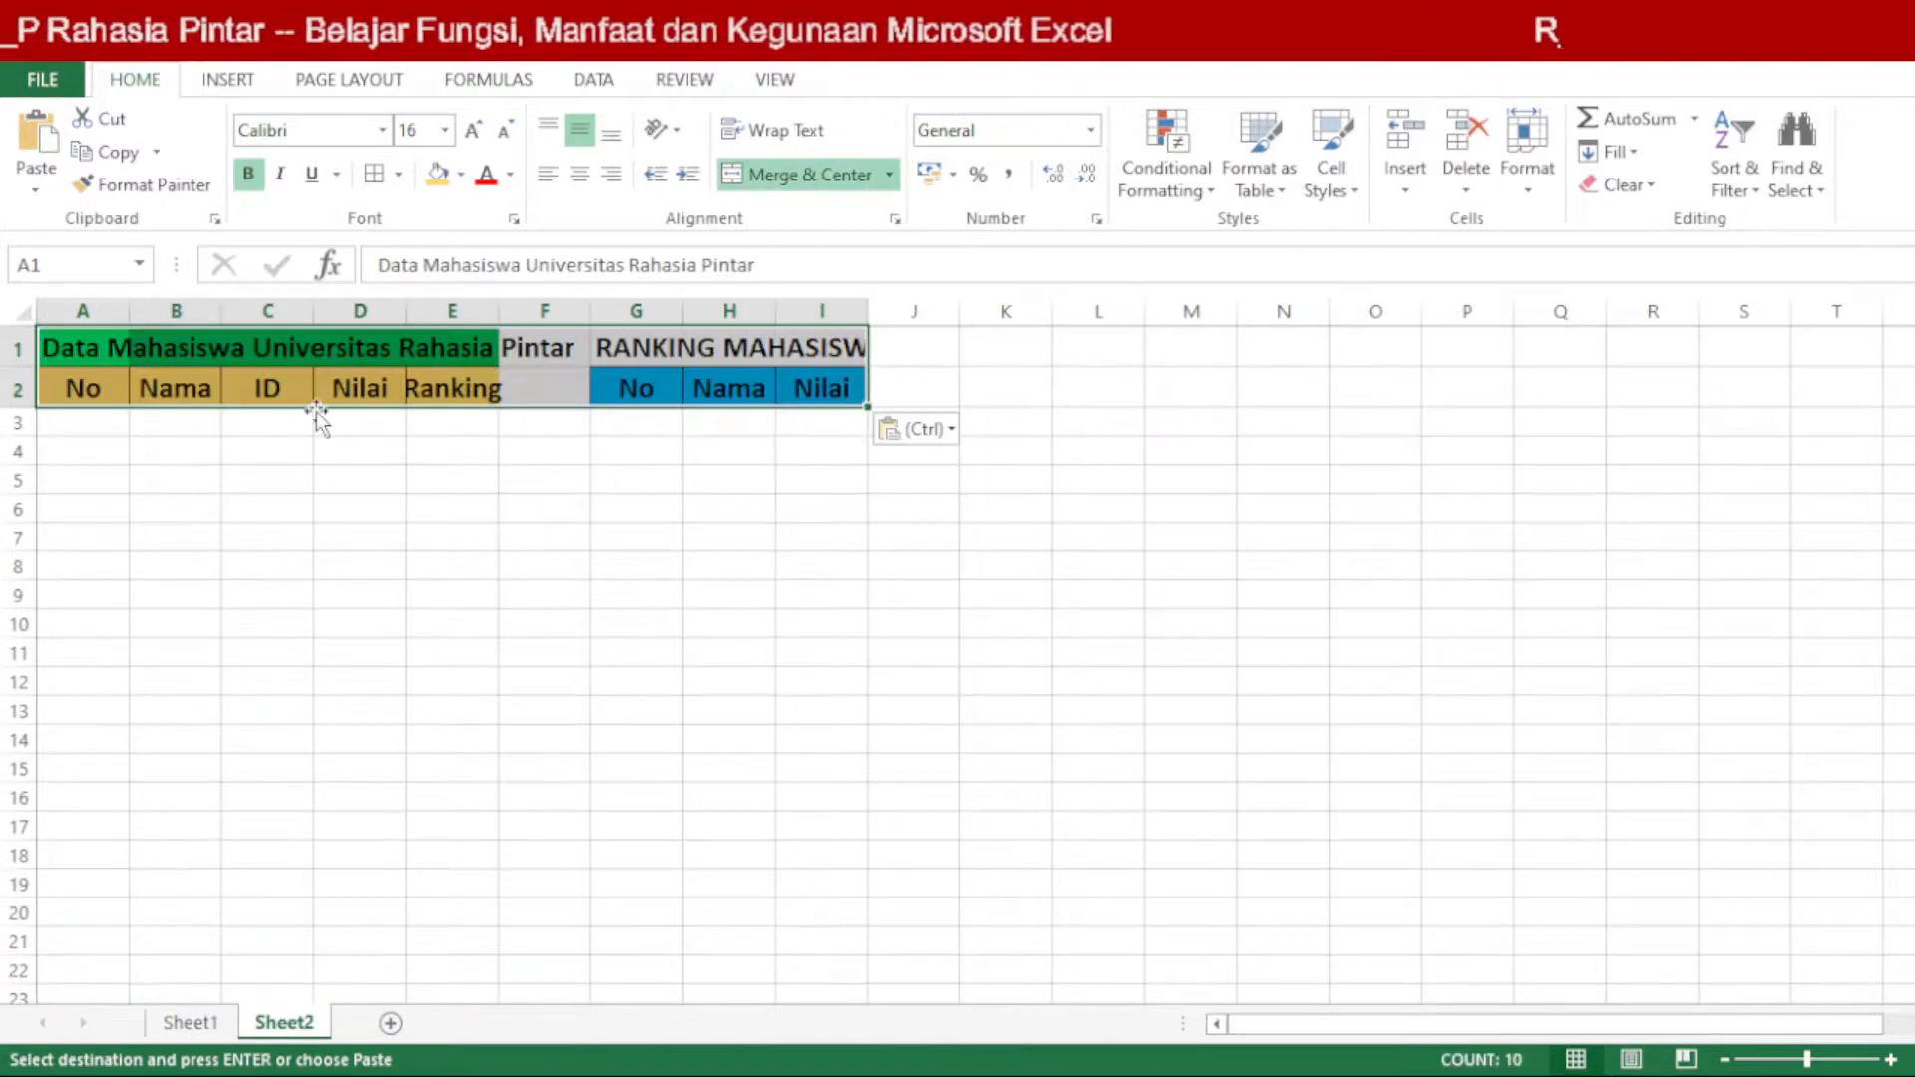
Step: AutoFit column A and then all the columns of Sheet2 to their contents
{"action": "double_click", "coordinate": [135, 311]}
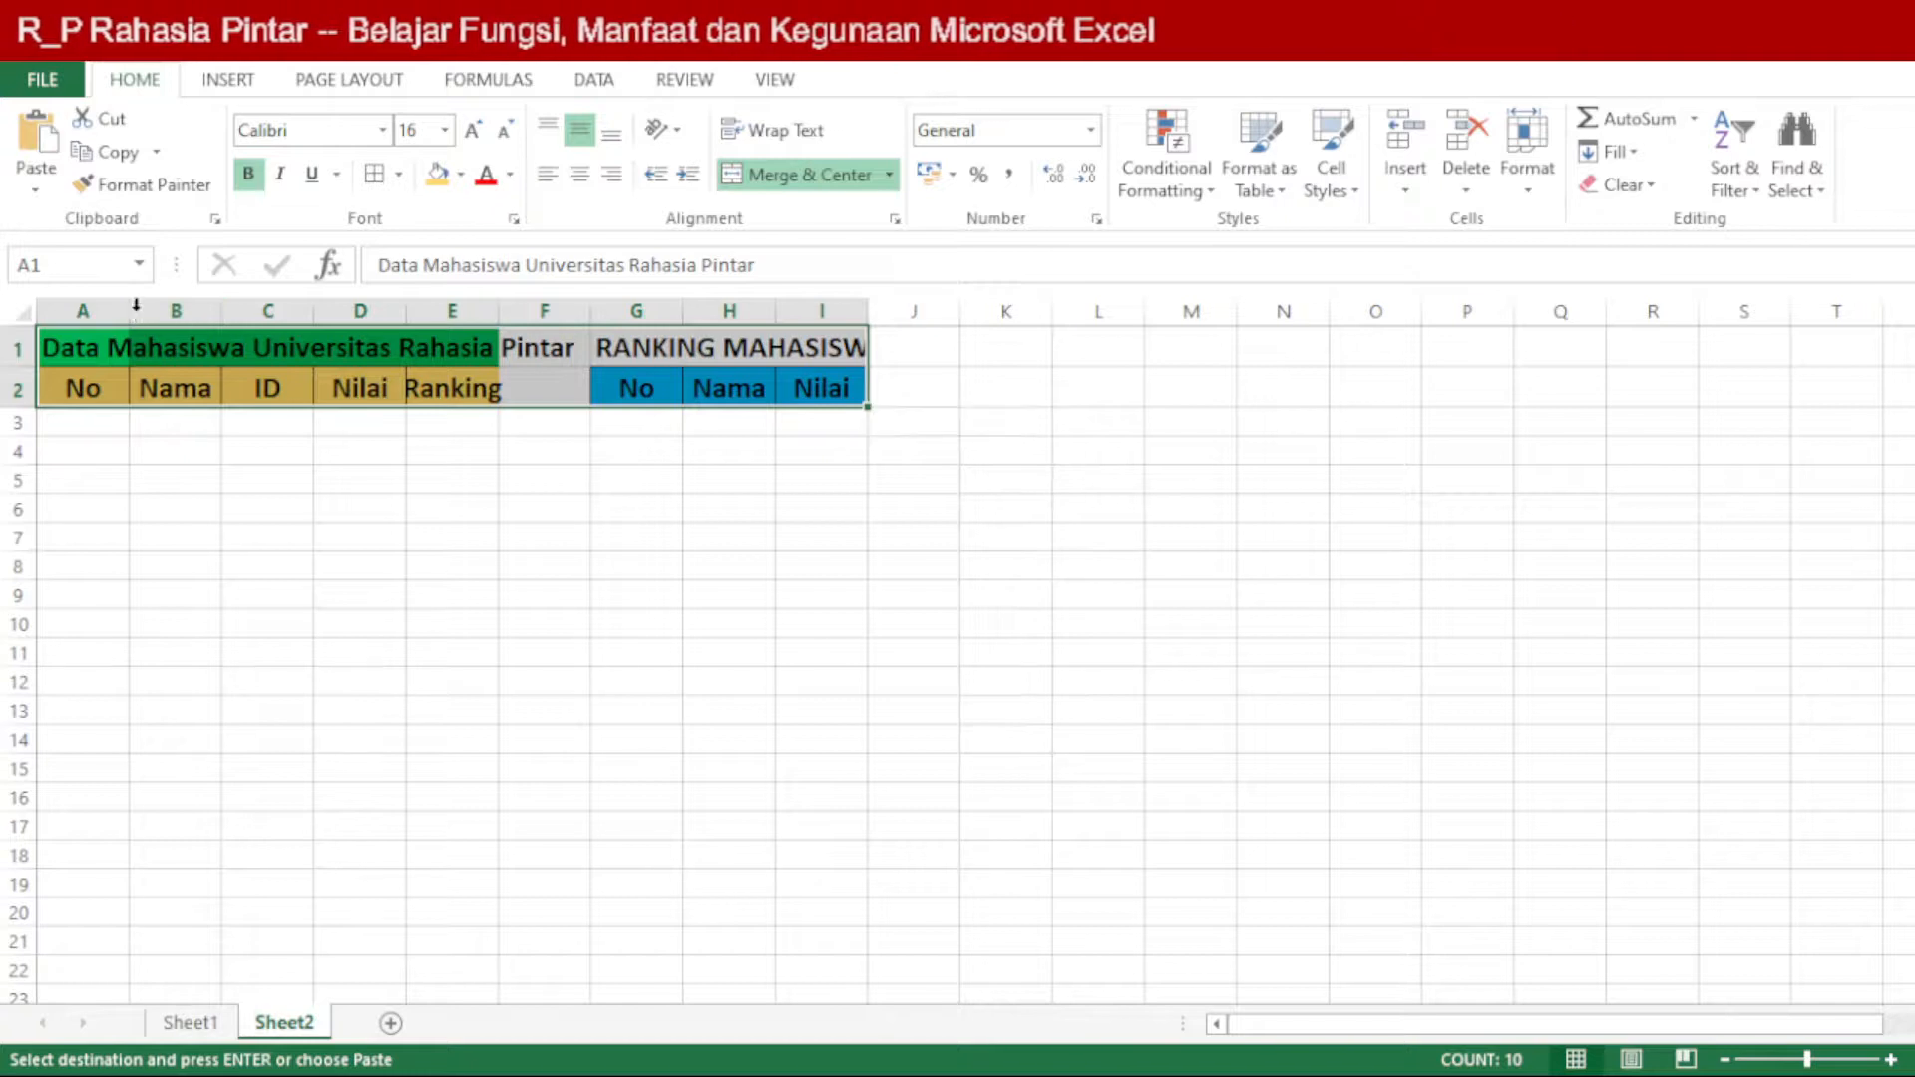
{"action": "left_click", "coordinate": [41, 303]}
{"action": "left_click", "coordinate": [28, 316]}
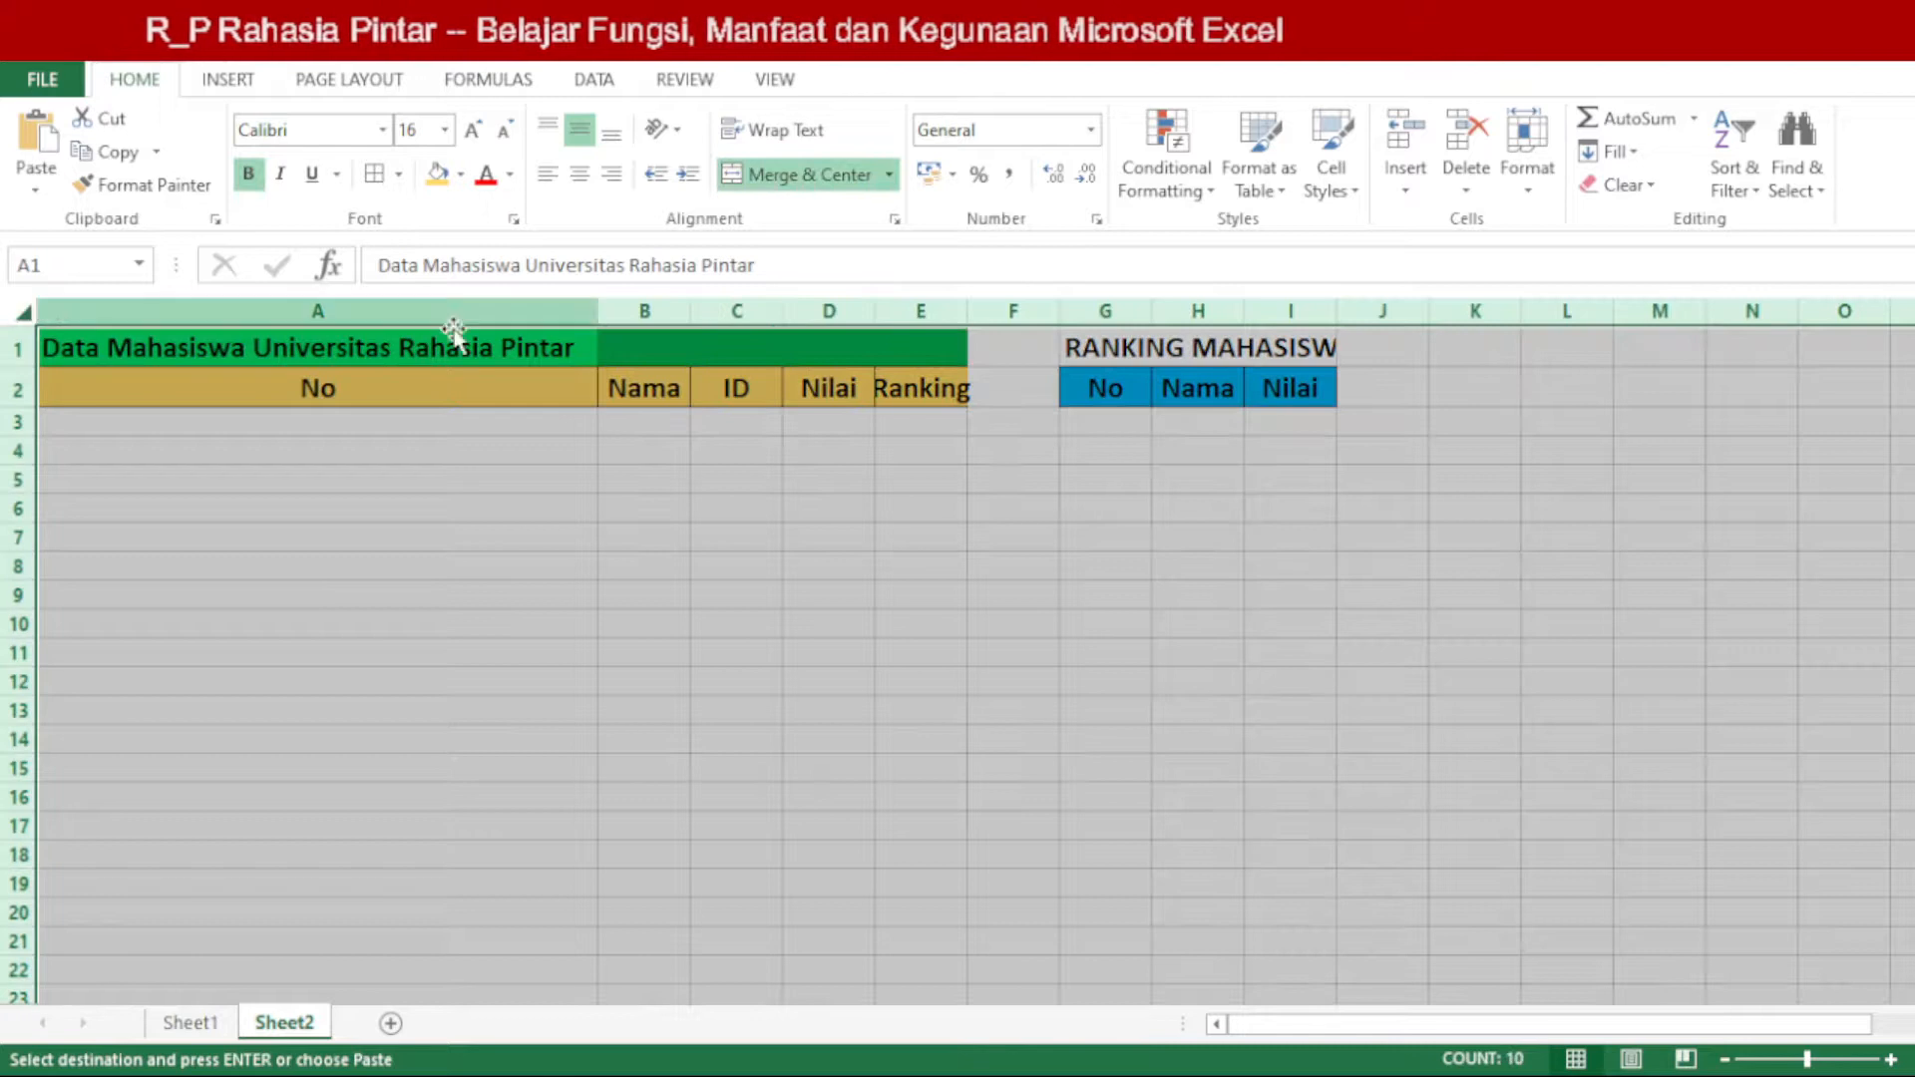
{"action": "double_click", "coordinate": [589, 313]}
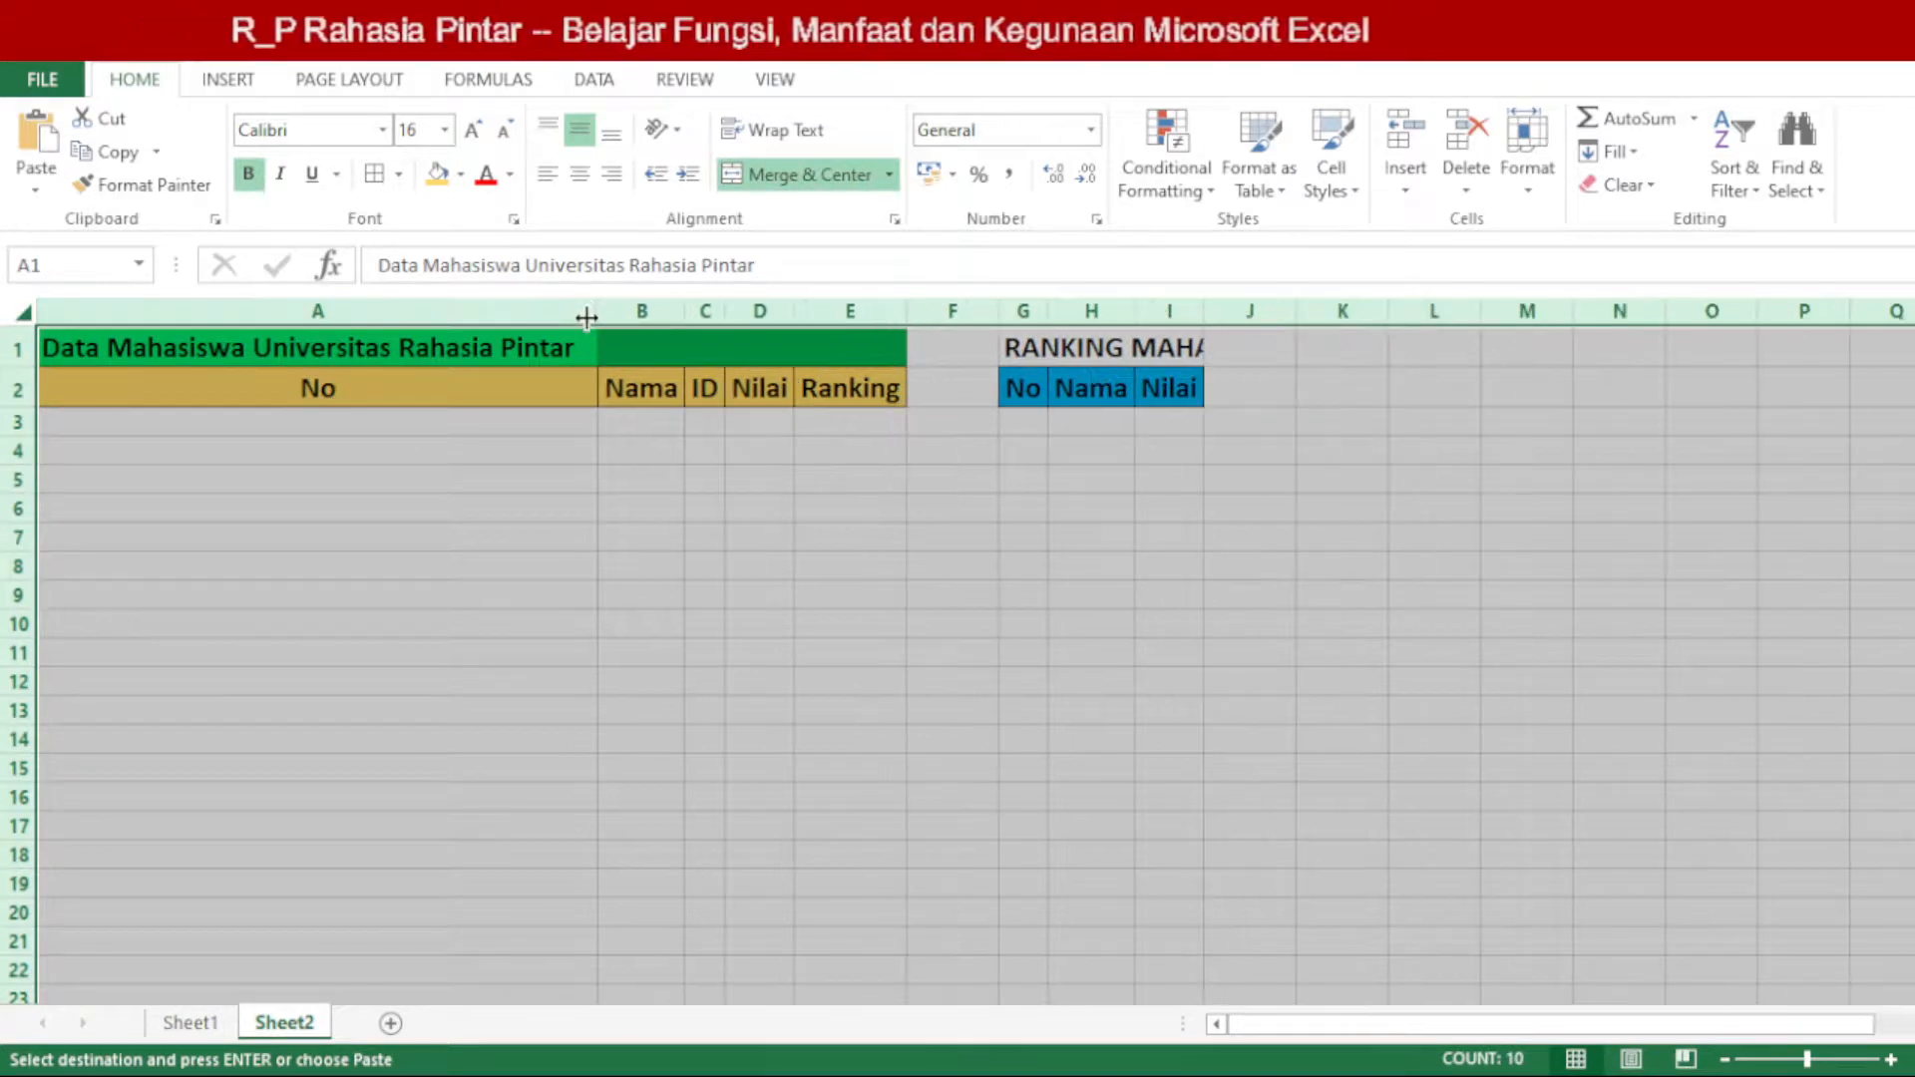
Step: Resize columns A to E on Sheet2 by hand, with a narrow No column and wider Nama, ID, Nilai and Ranking columns
{"action": "left_click", "coordinate": [621, 377]}
{"action": "left_click_drag", "start_coordinate": [602, 309], "coordinate": [266, 377]}
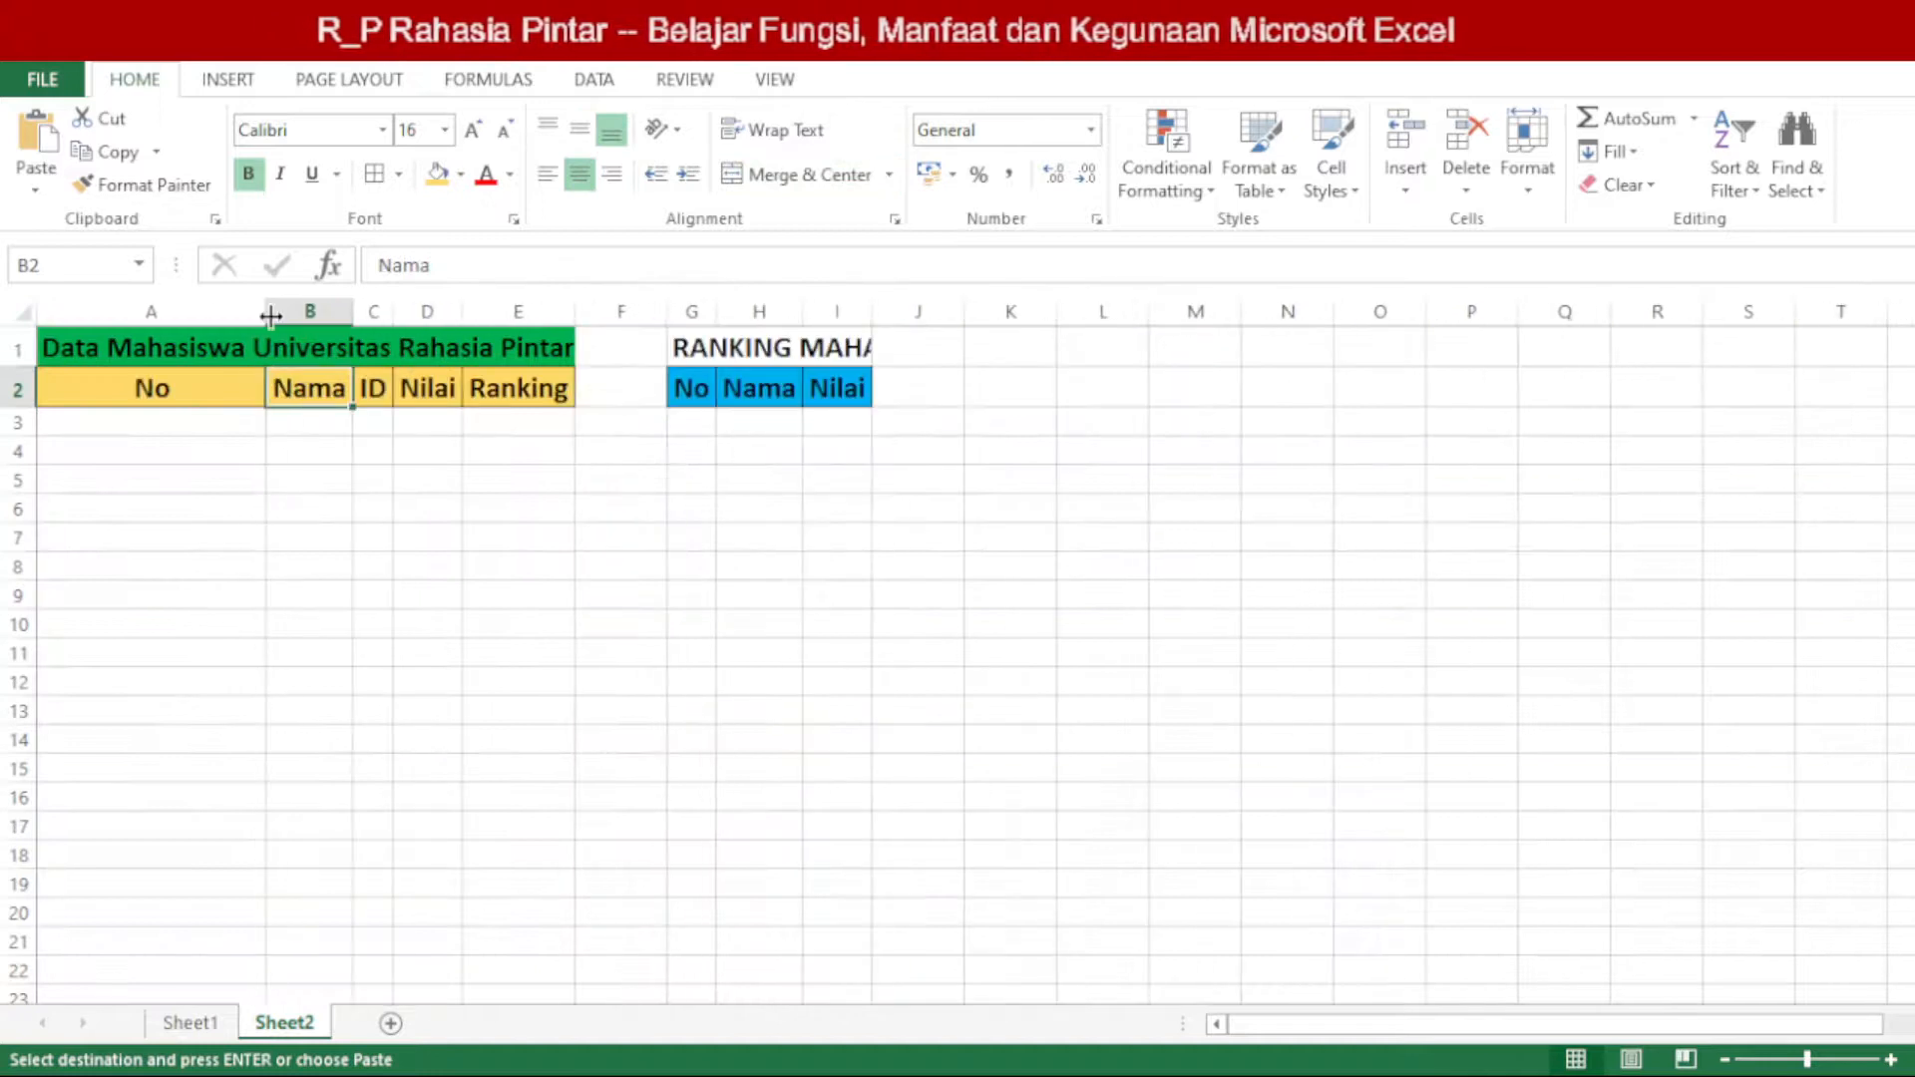
{"action": "left_click_drag", "start_coordinate": [228, 314], "coordinate": [407, 339]}
{"action": "left_click", "coordinate": [199, 421]}
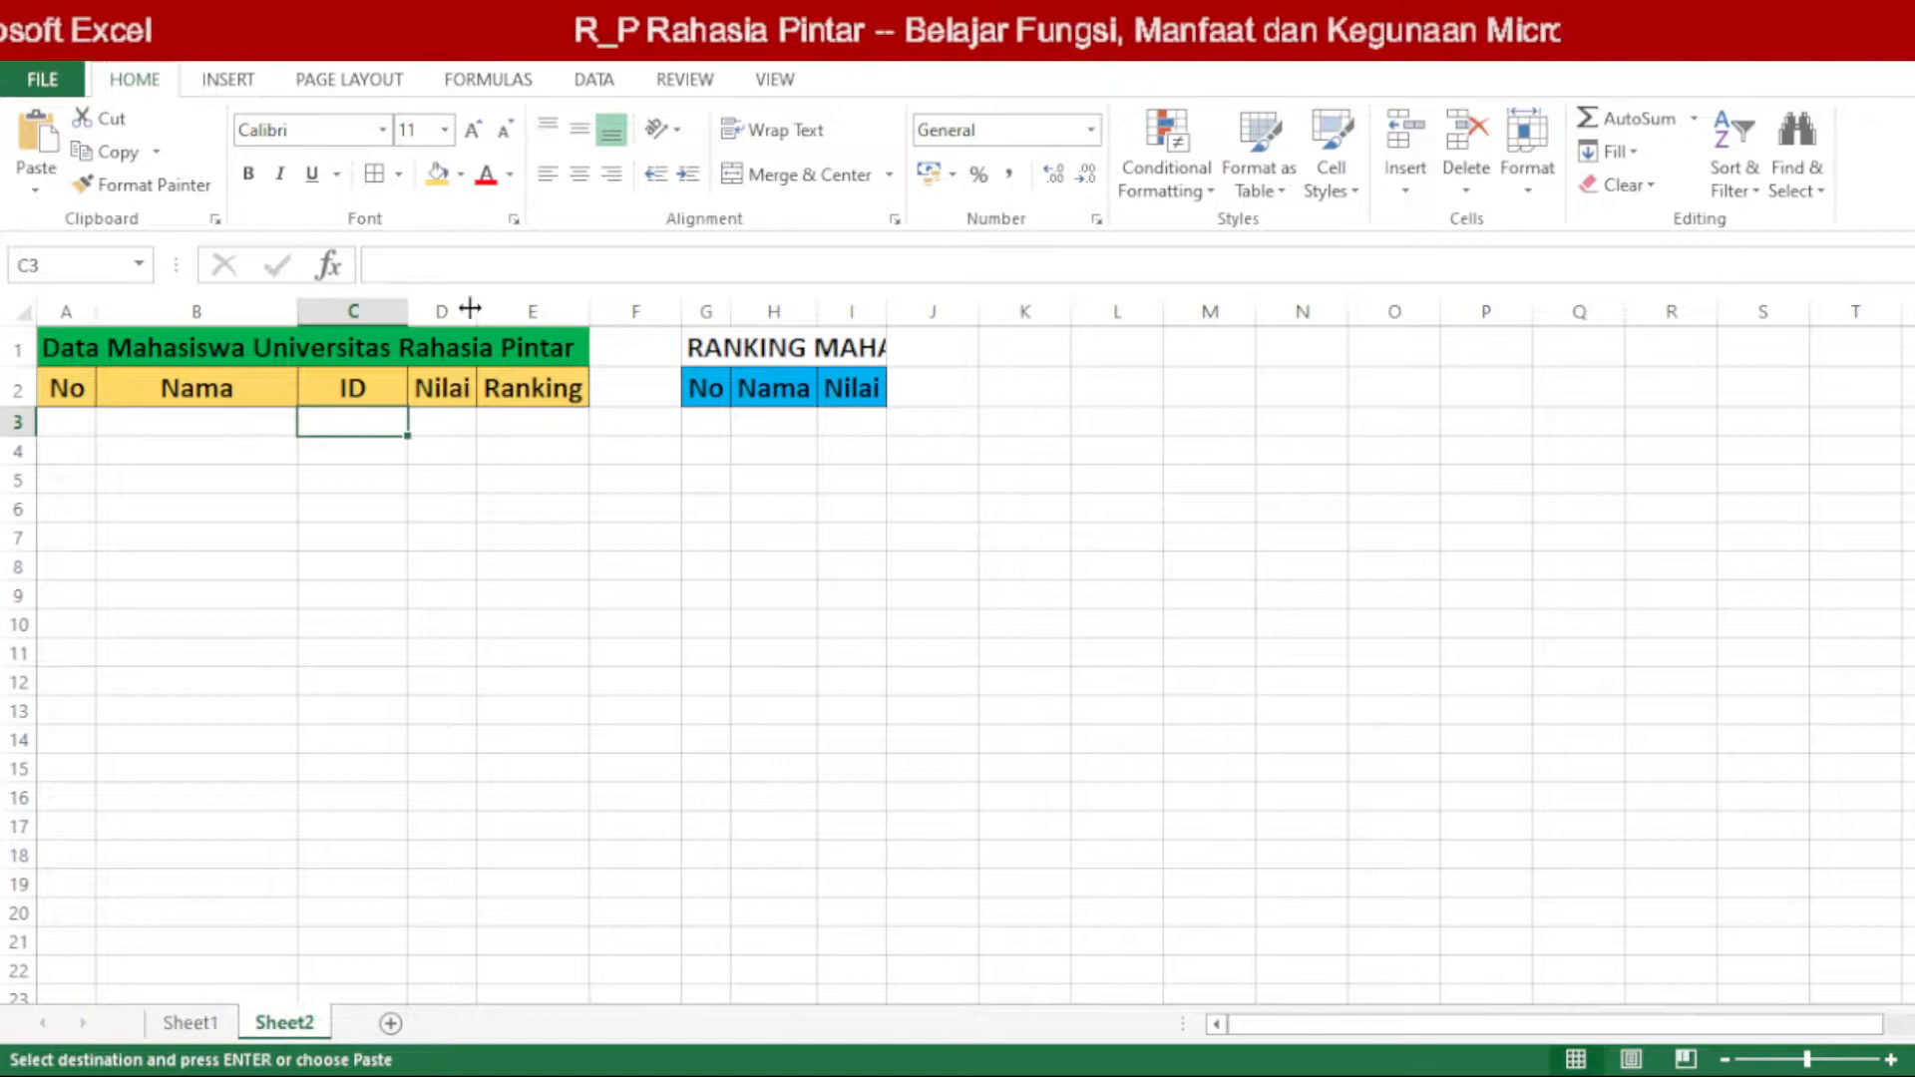
{"action": "left_click_drag", "start_coordinate": [470, 309], "coordinate": [679, 310]}
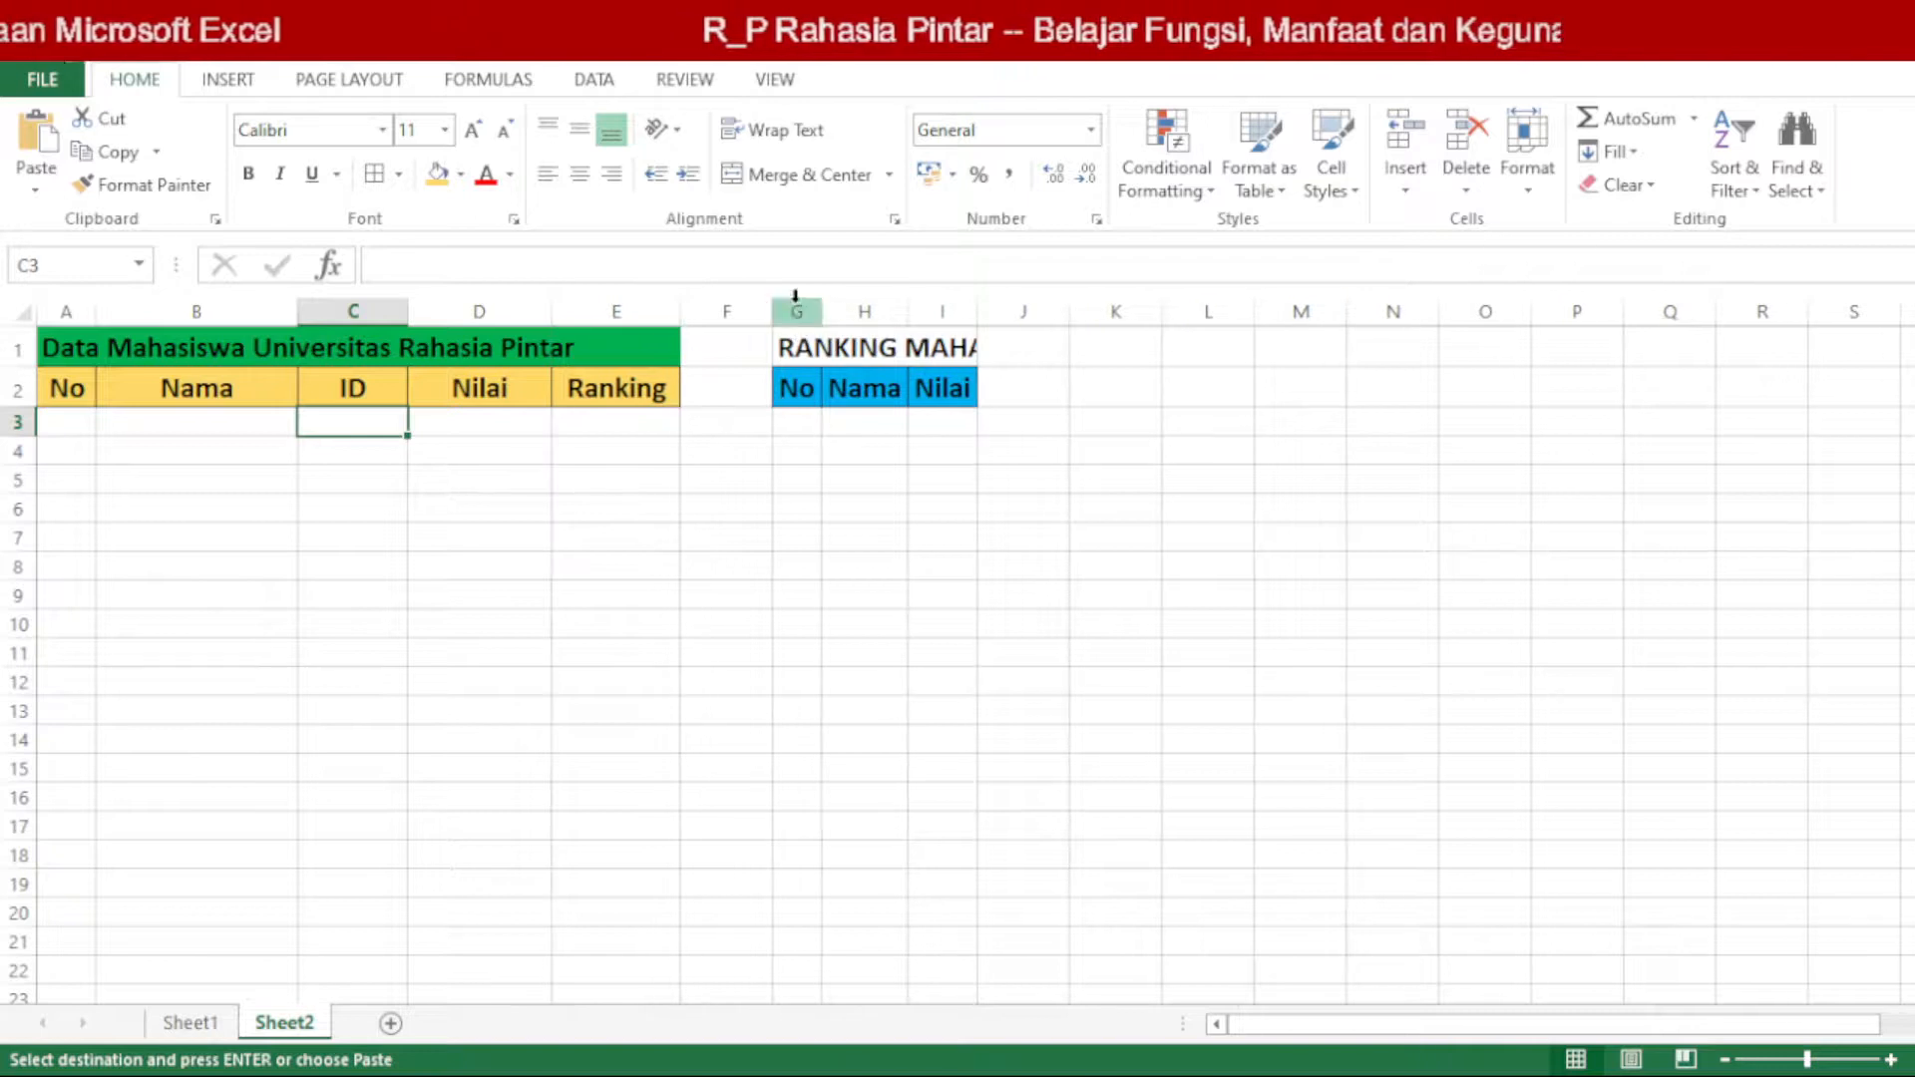
Step: Widen columns G to I on Sheet2 so the full RANKING MAHASISWA title fits above its headers
{"action": "left_click", "coordinate": [796, 309]}
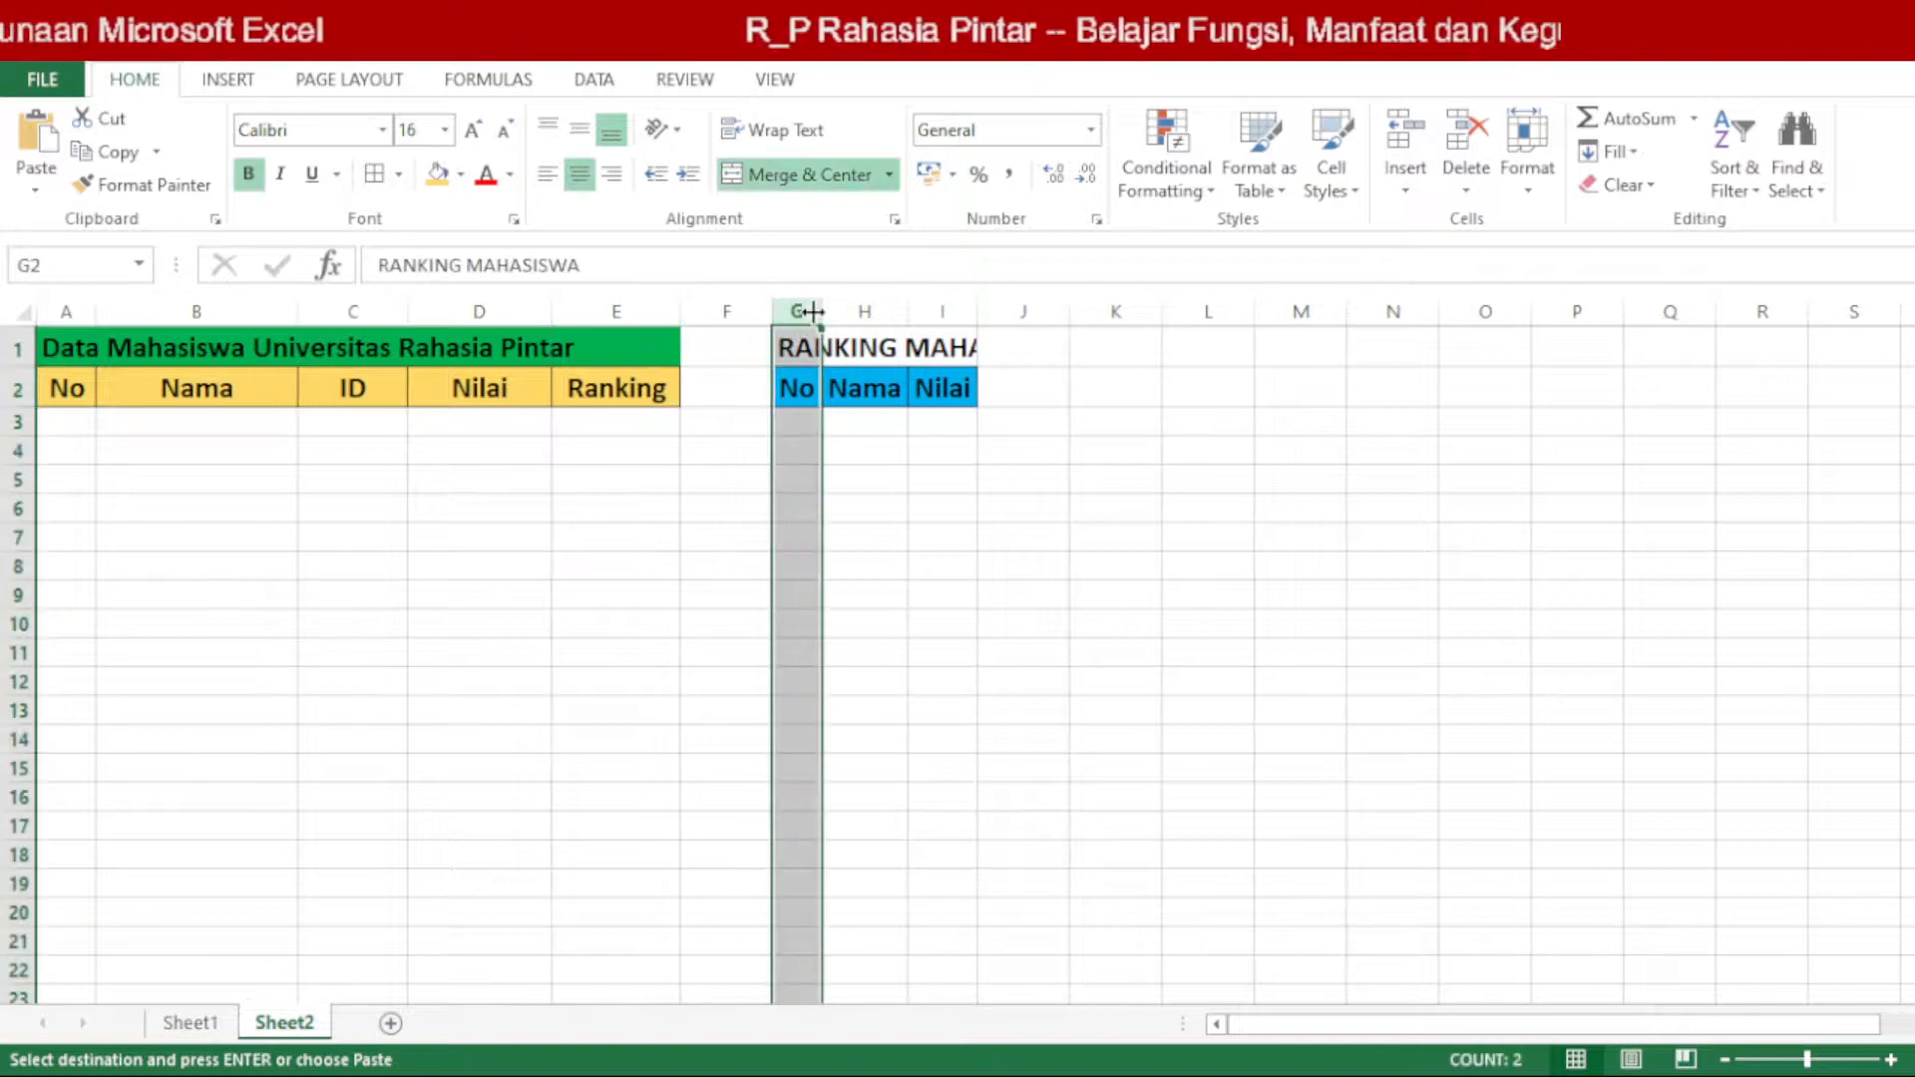
{"action": "left_click_drag", "start_coordinate": [823, 313], "coordinate": [1157, 305]}
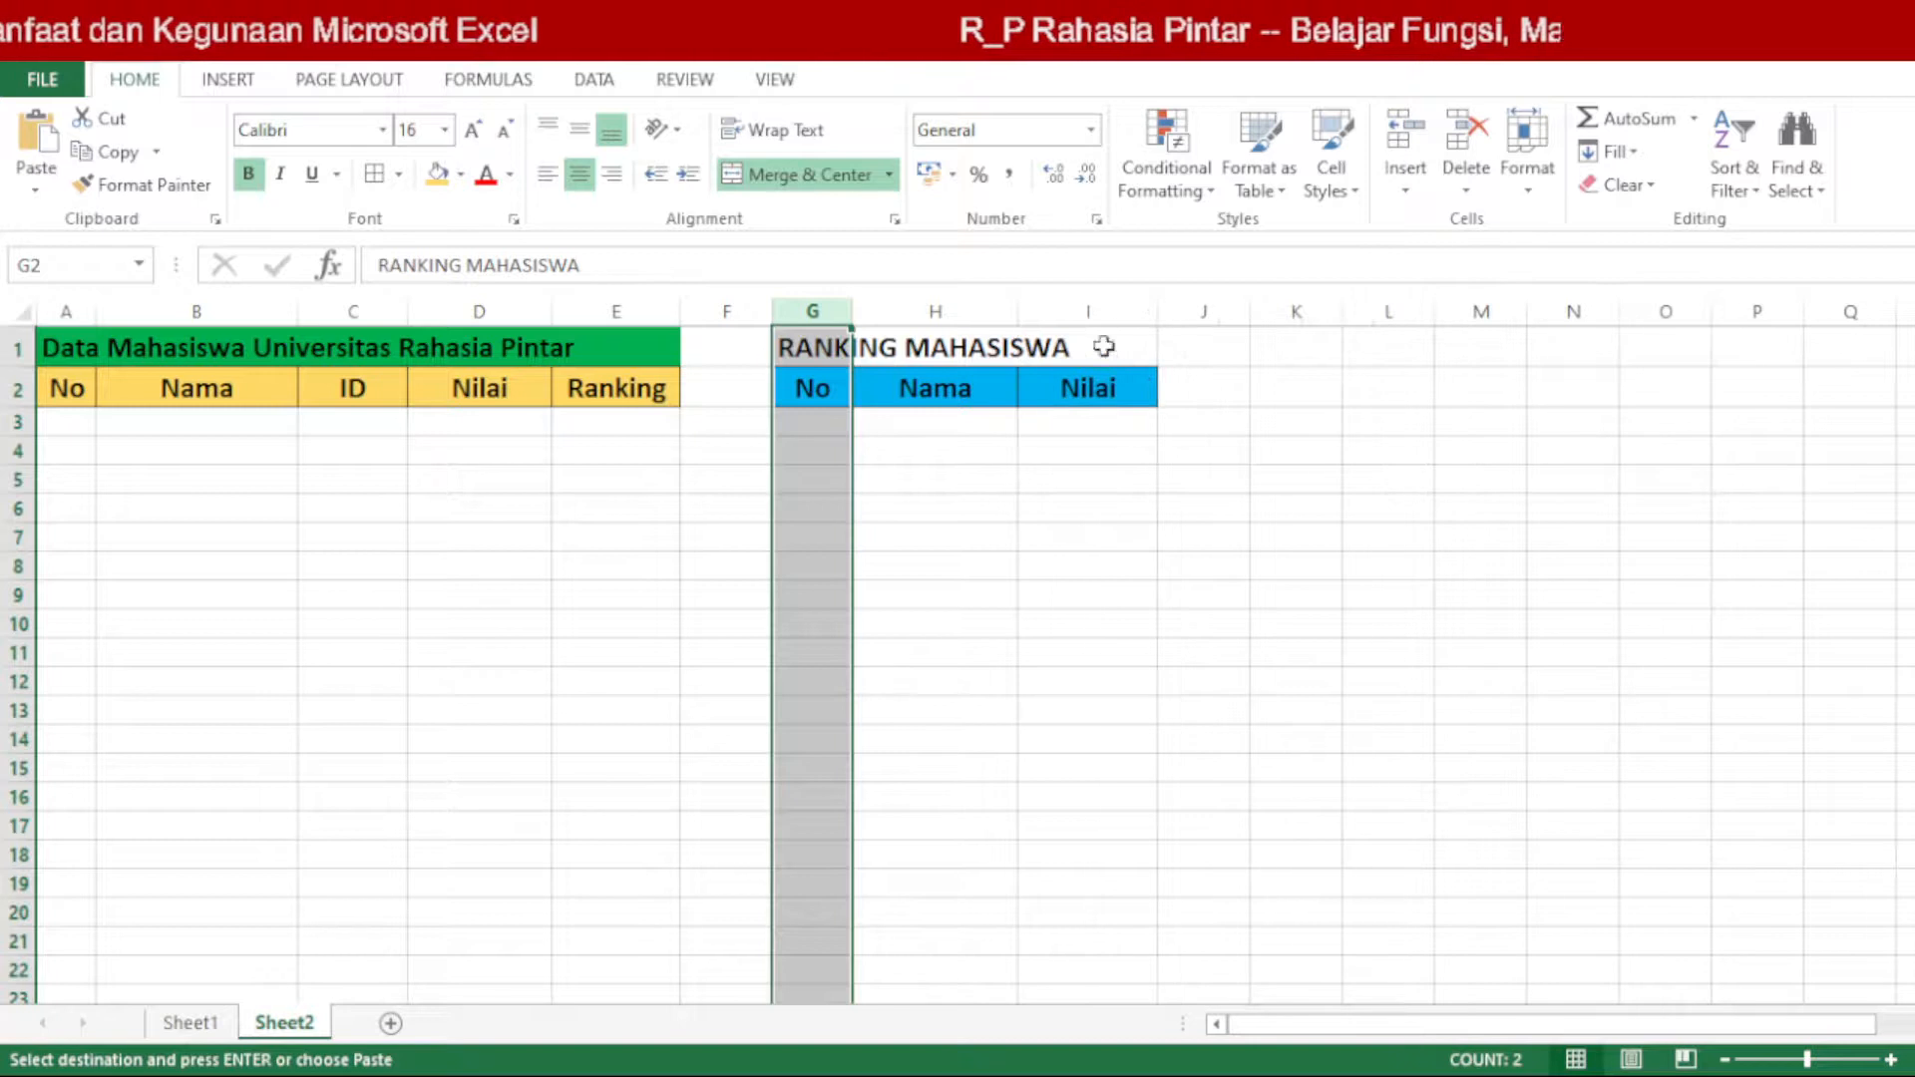
{"action": "left_click", "coordinate": [808, 422]}
{"action": "left_click_drag", "start_coordinate": [812, 347], "coordinate": [1068, 852]}
Step: Copy the student data and AVG row A3:E17 from Sheet1 to cell A3 of Sheet2
{"action": "left_click", "coordinate": [67, 420]}
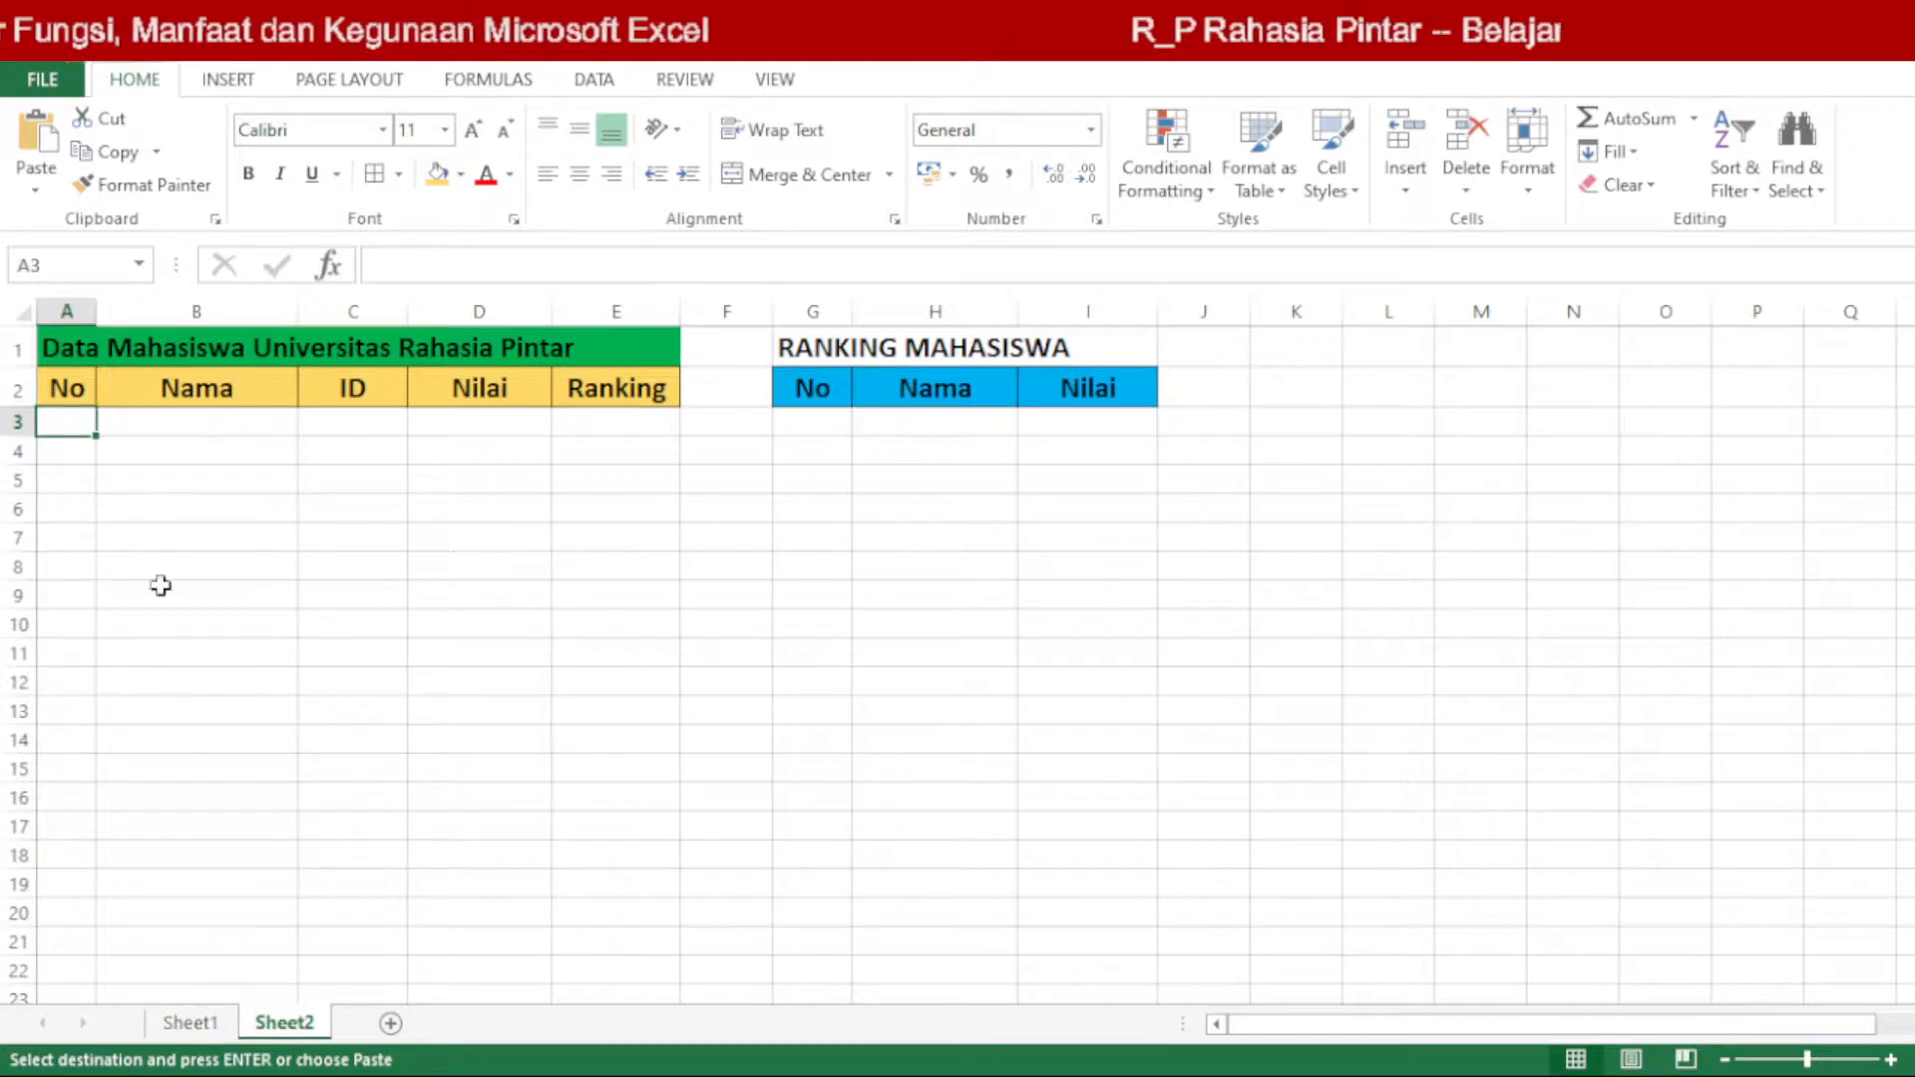
{"action": "left_click_drag", "start_coordinate": [67, 421], "coordinate": [619, 798]}
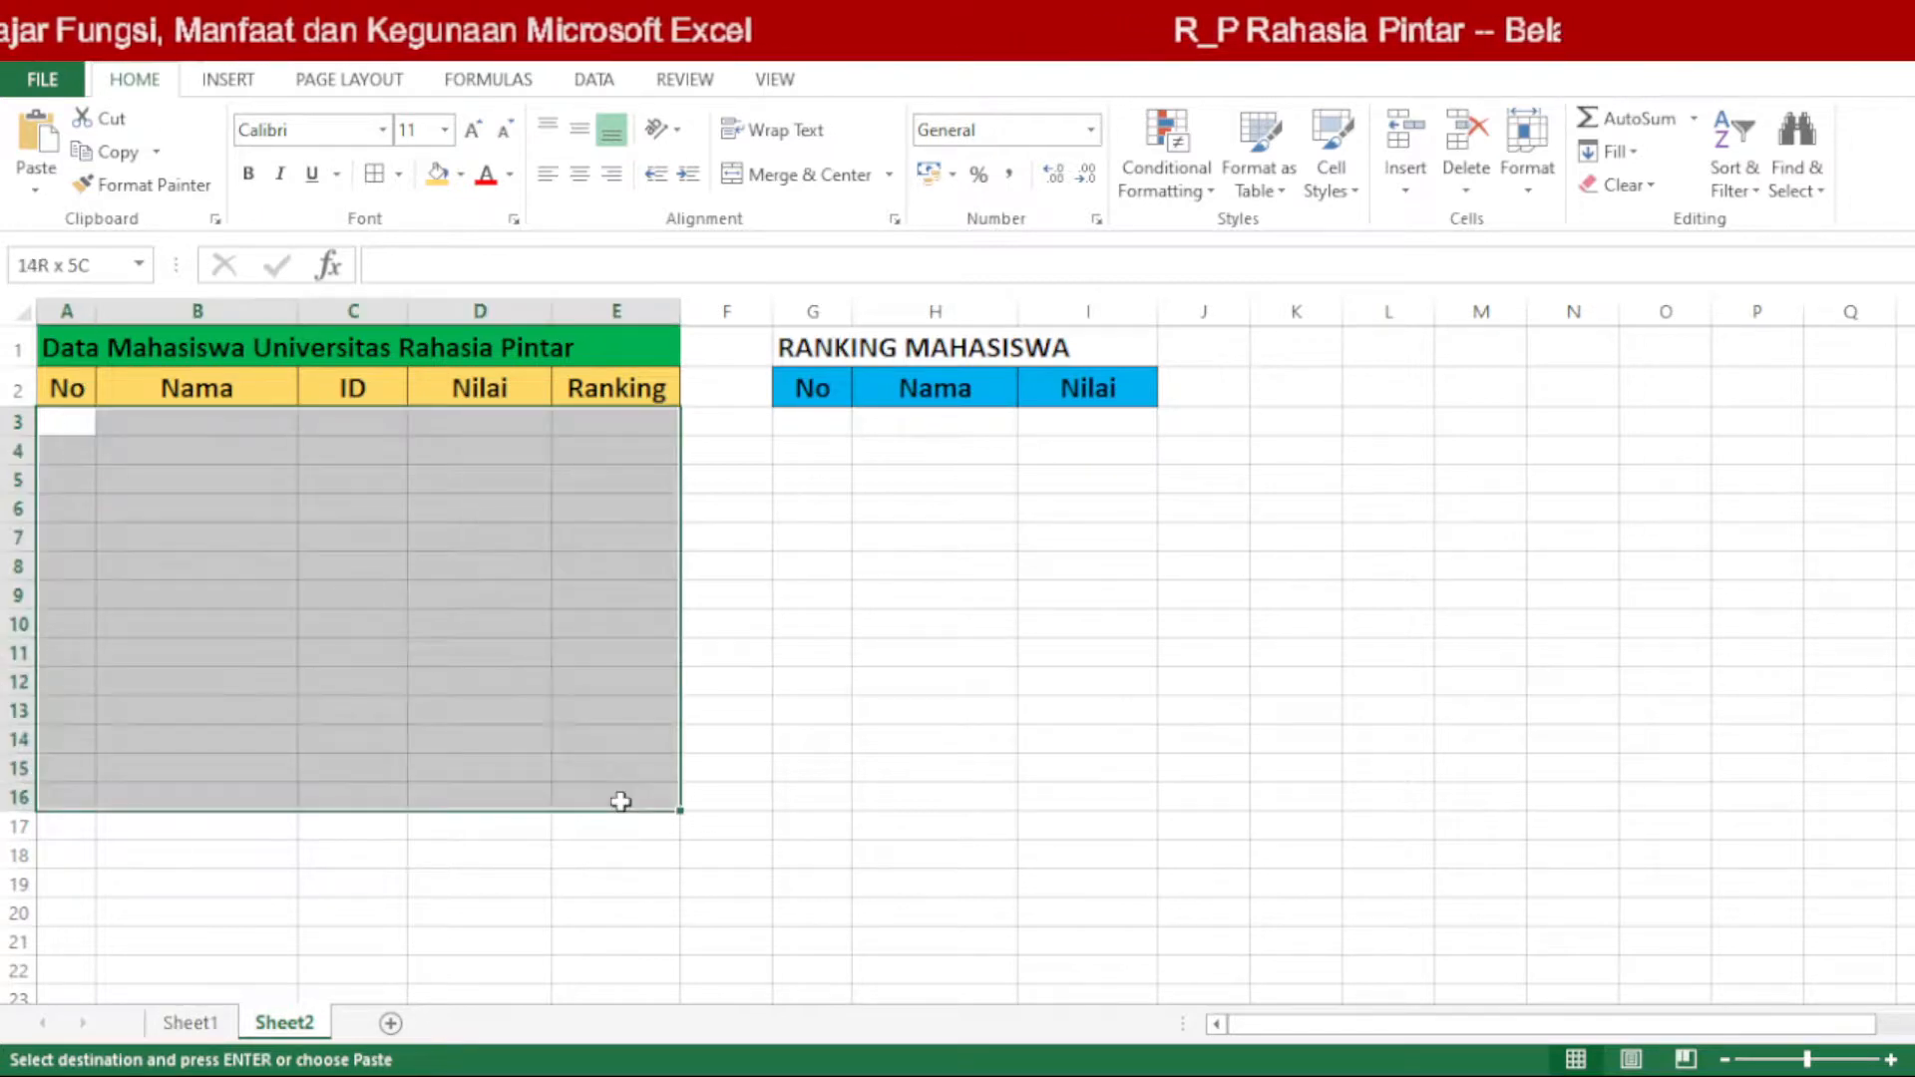
{"action": "left_click", "coordinate": [205, 1023]}
{"action": "left_click", "coordinate": [200, 705]}
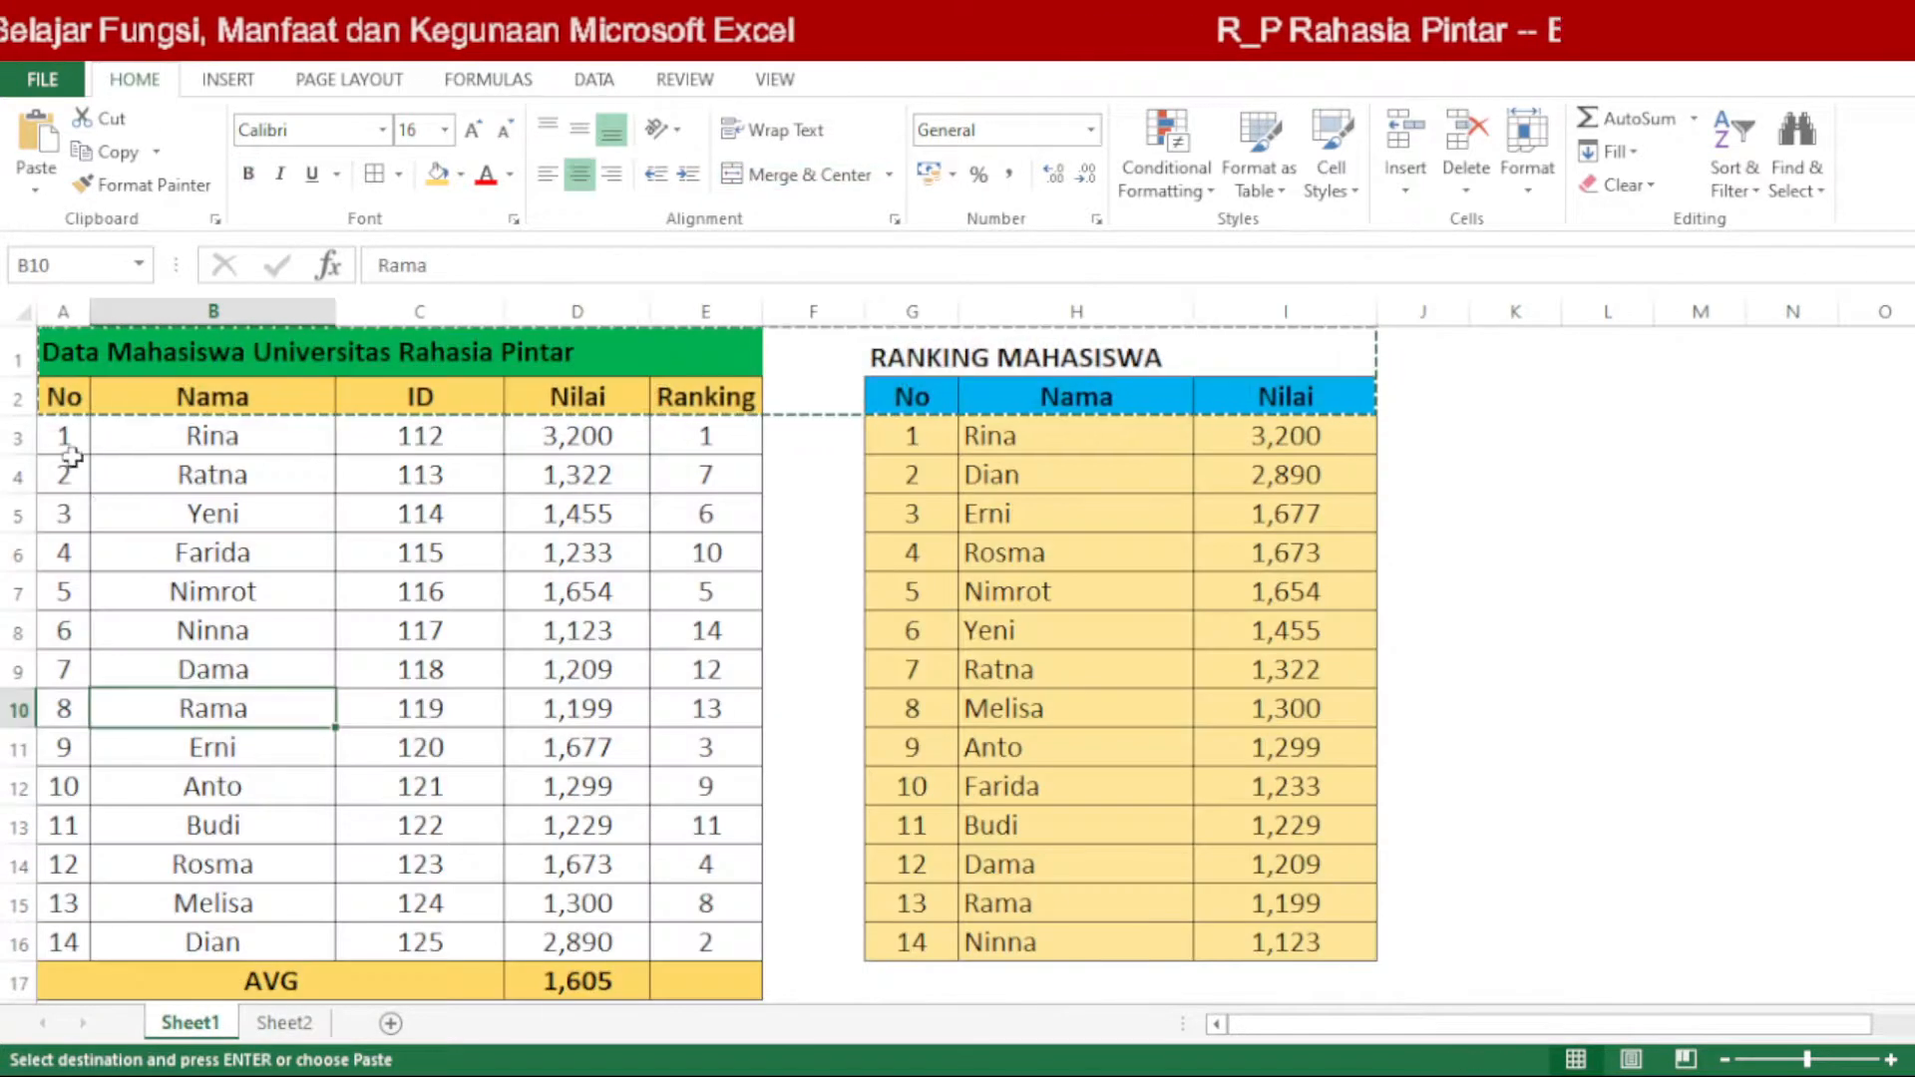
{"action": "left_click_drag", "start_coordinate": [67, 436], "coordinate": [691, 982]}
{"action": "key", "text": "ctrl+c"}
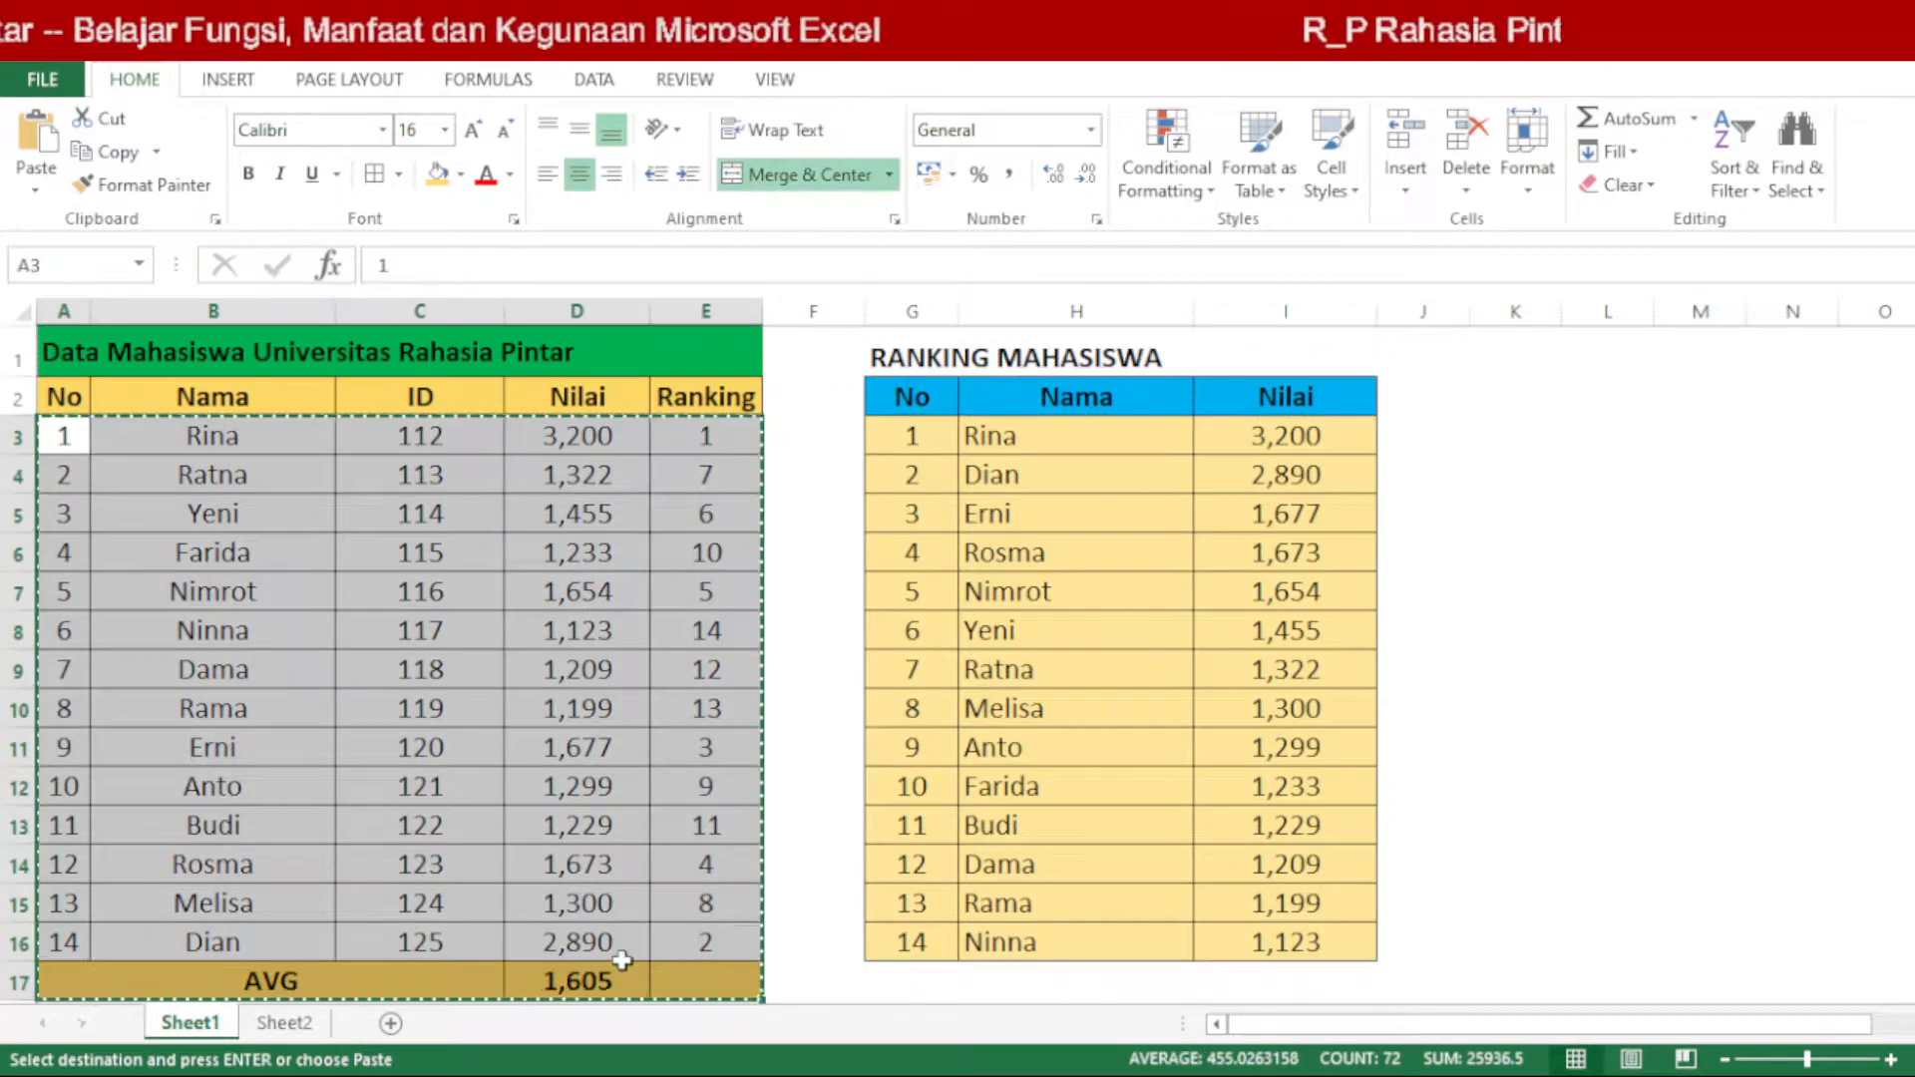
{"action": "left_click", "coordinate": [284, 1022]}
{"action": "left_click", "coordinate": [74, 419]}
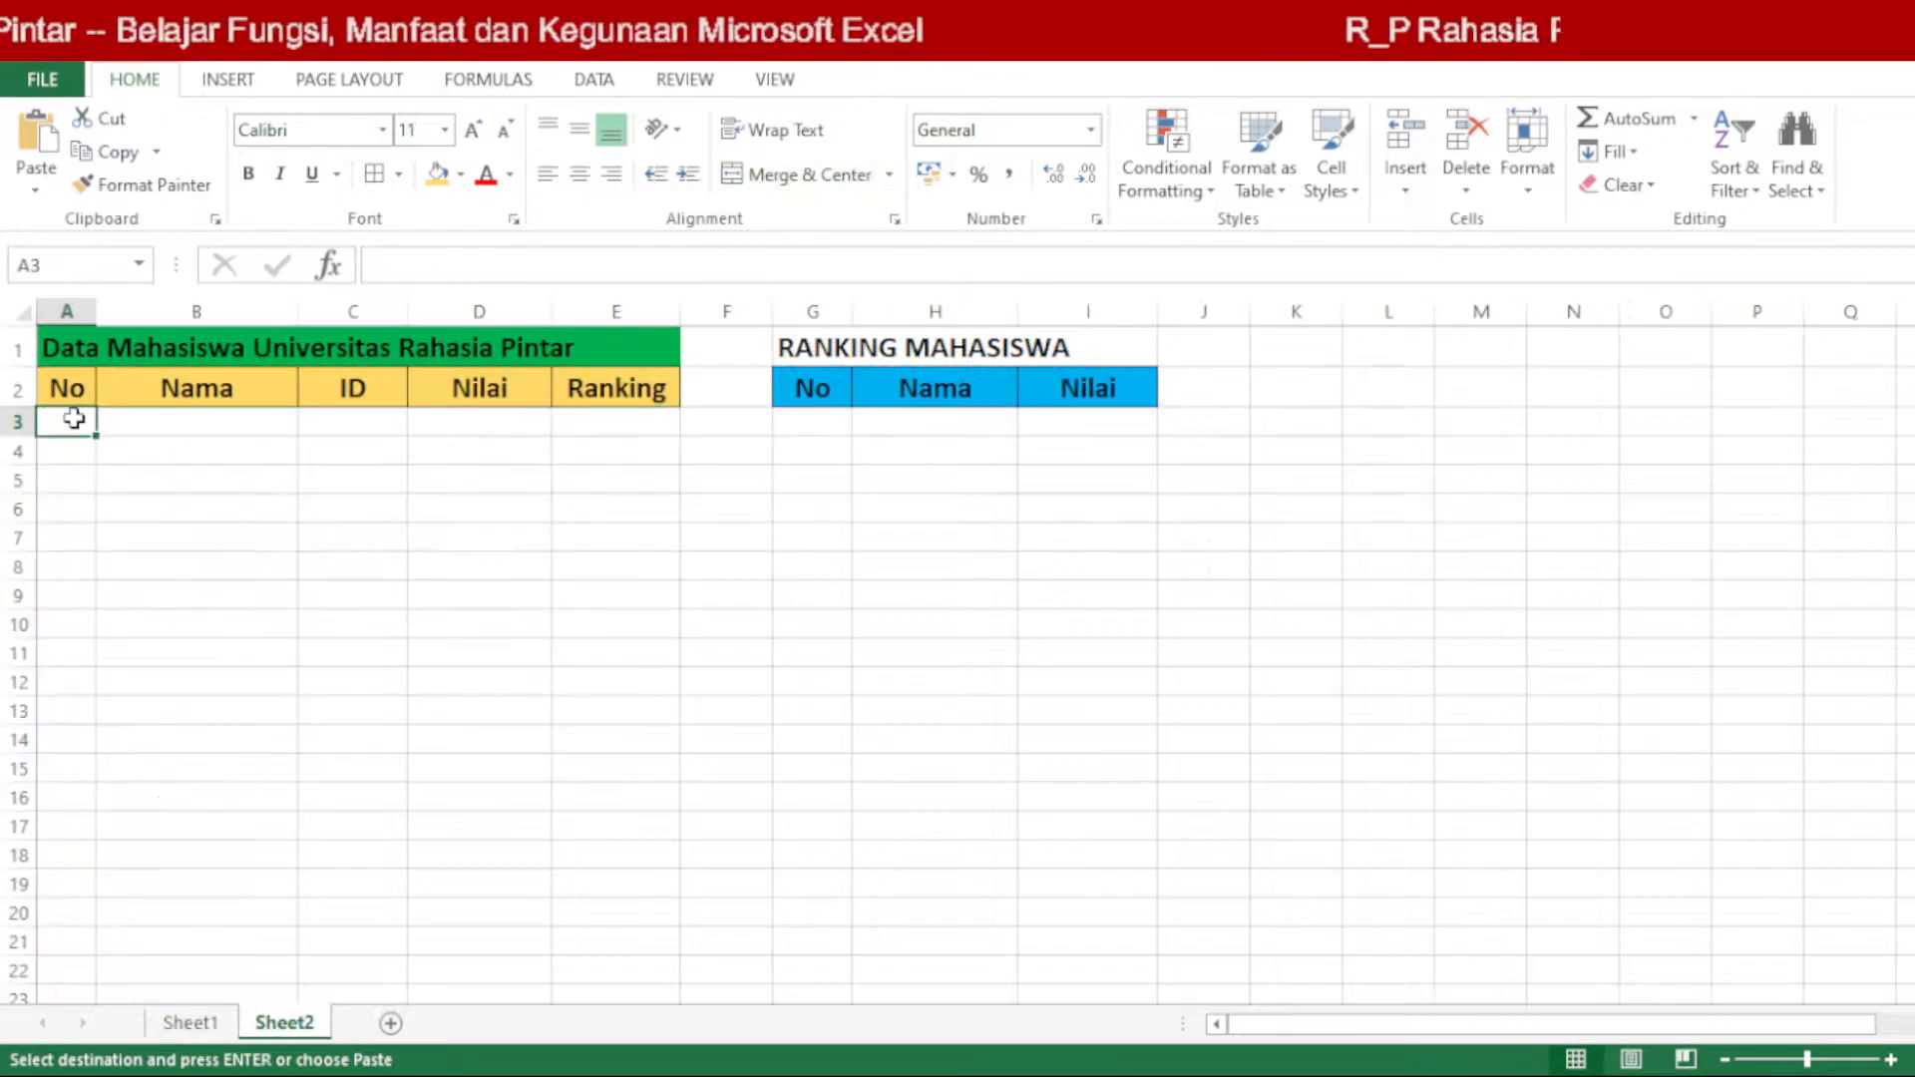
{"action": "key", "text": "ctrl+v"}
{"action": "left_click", "coordinate": [419, 583]}
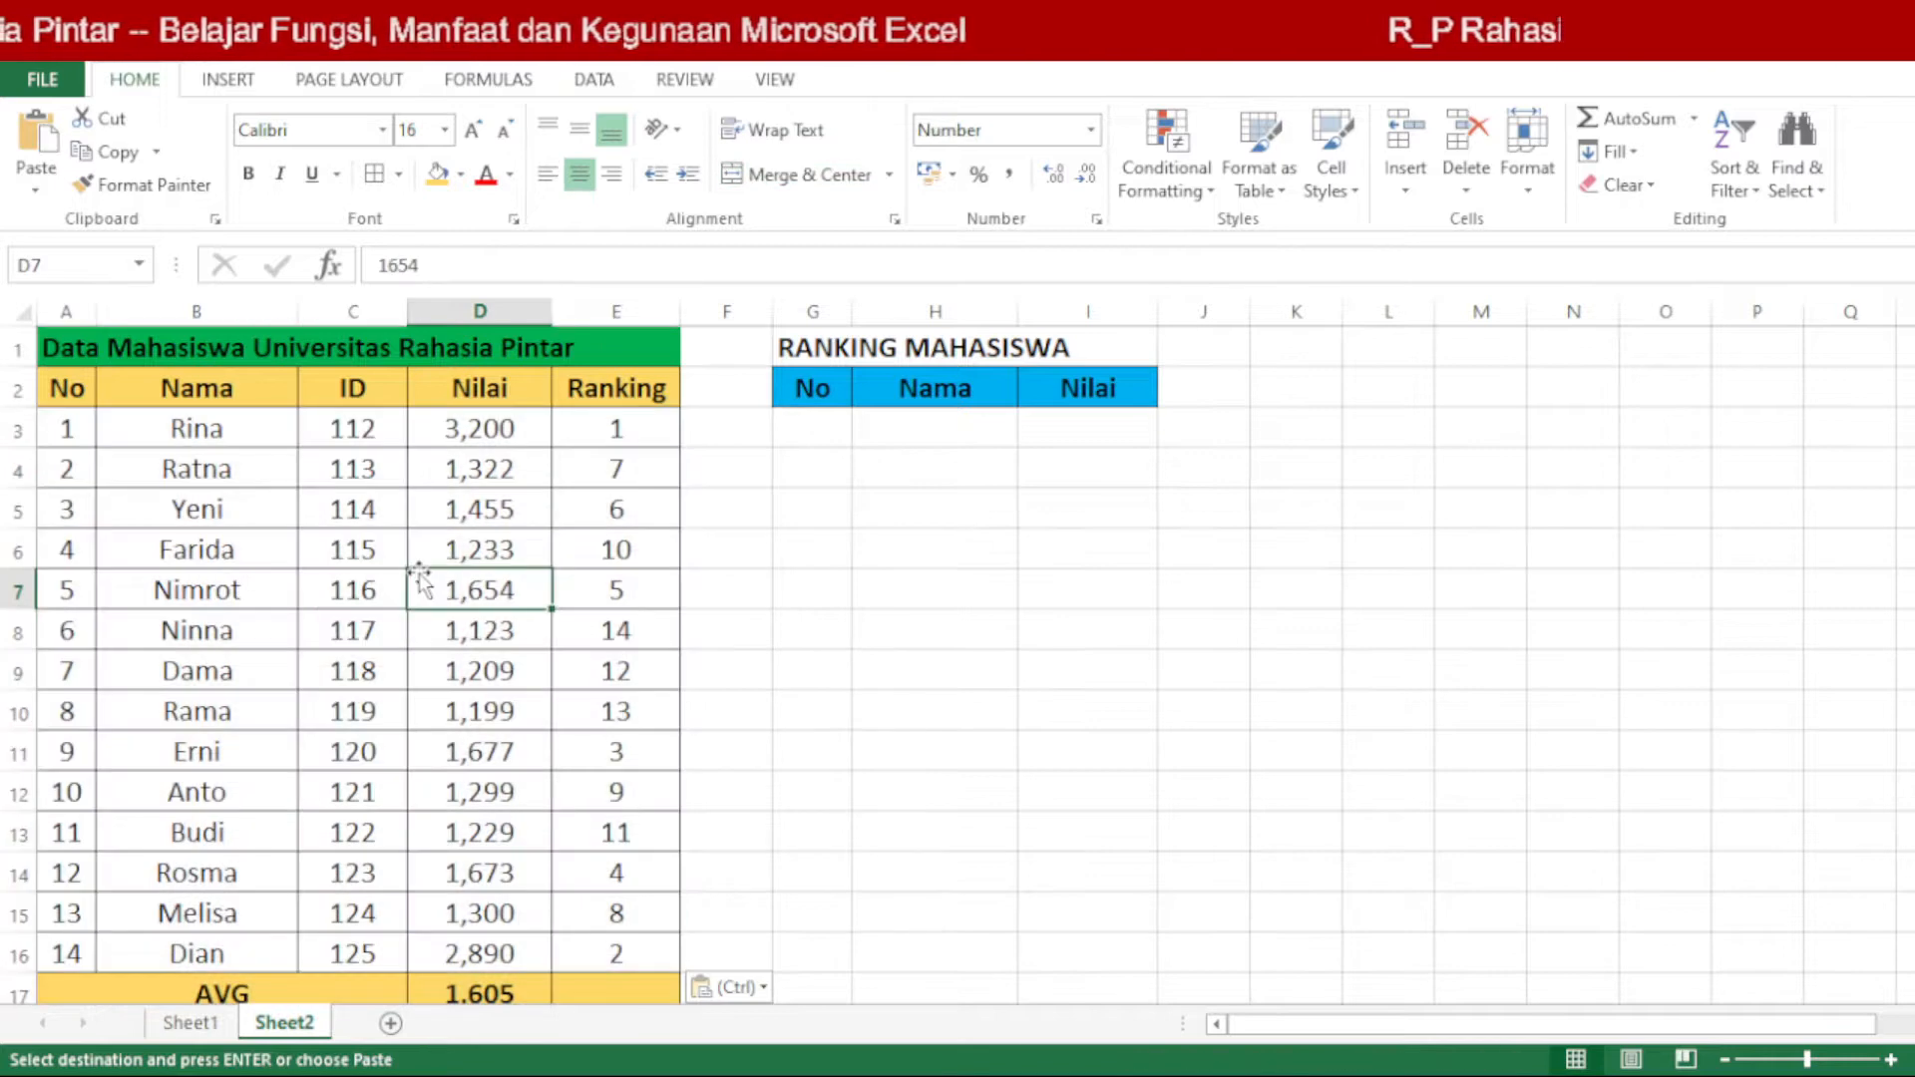
Step: Remove all cell borders from the student data table A2:E17 on Sheet2
{"action": "left_click", "coordinate": [353, 622]}
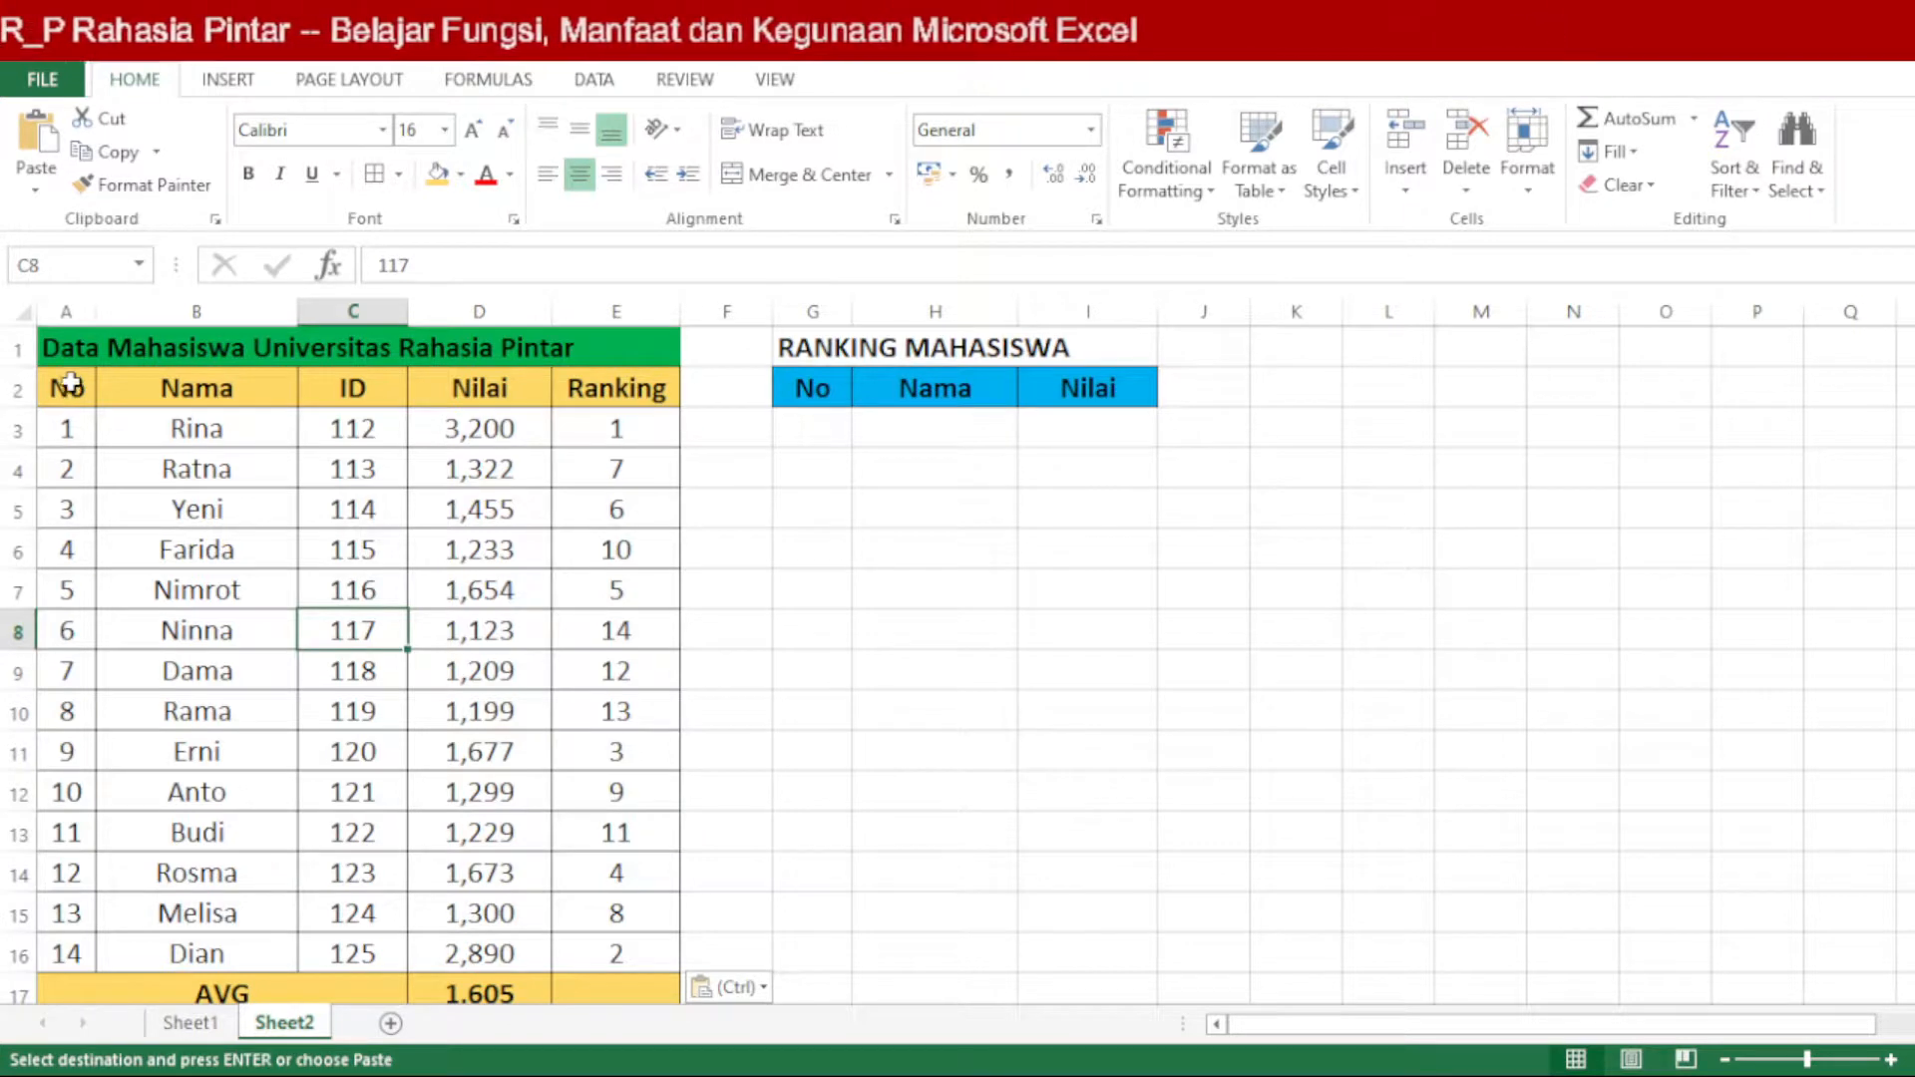
{"action": "left_click_drag", "start_coordinate": [70, 382], "coordinate": [625, 983]}
{"action": "left_click", "coordinate": [353, 631]}
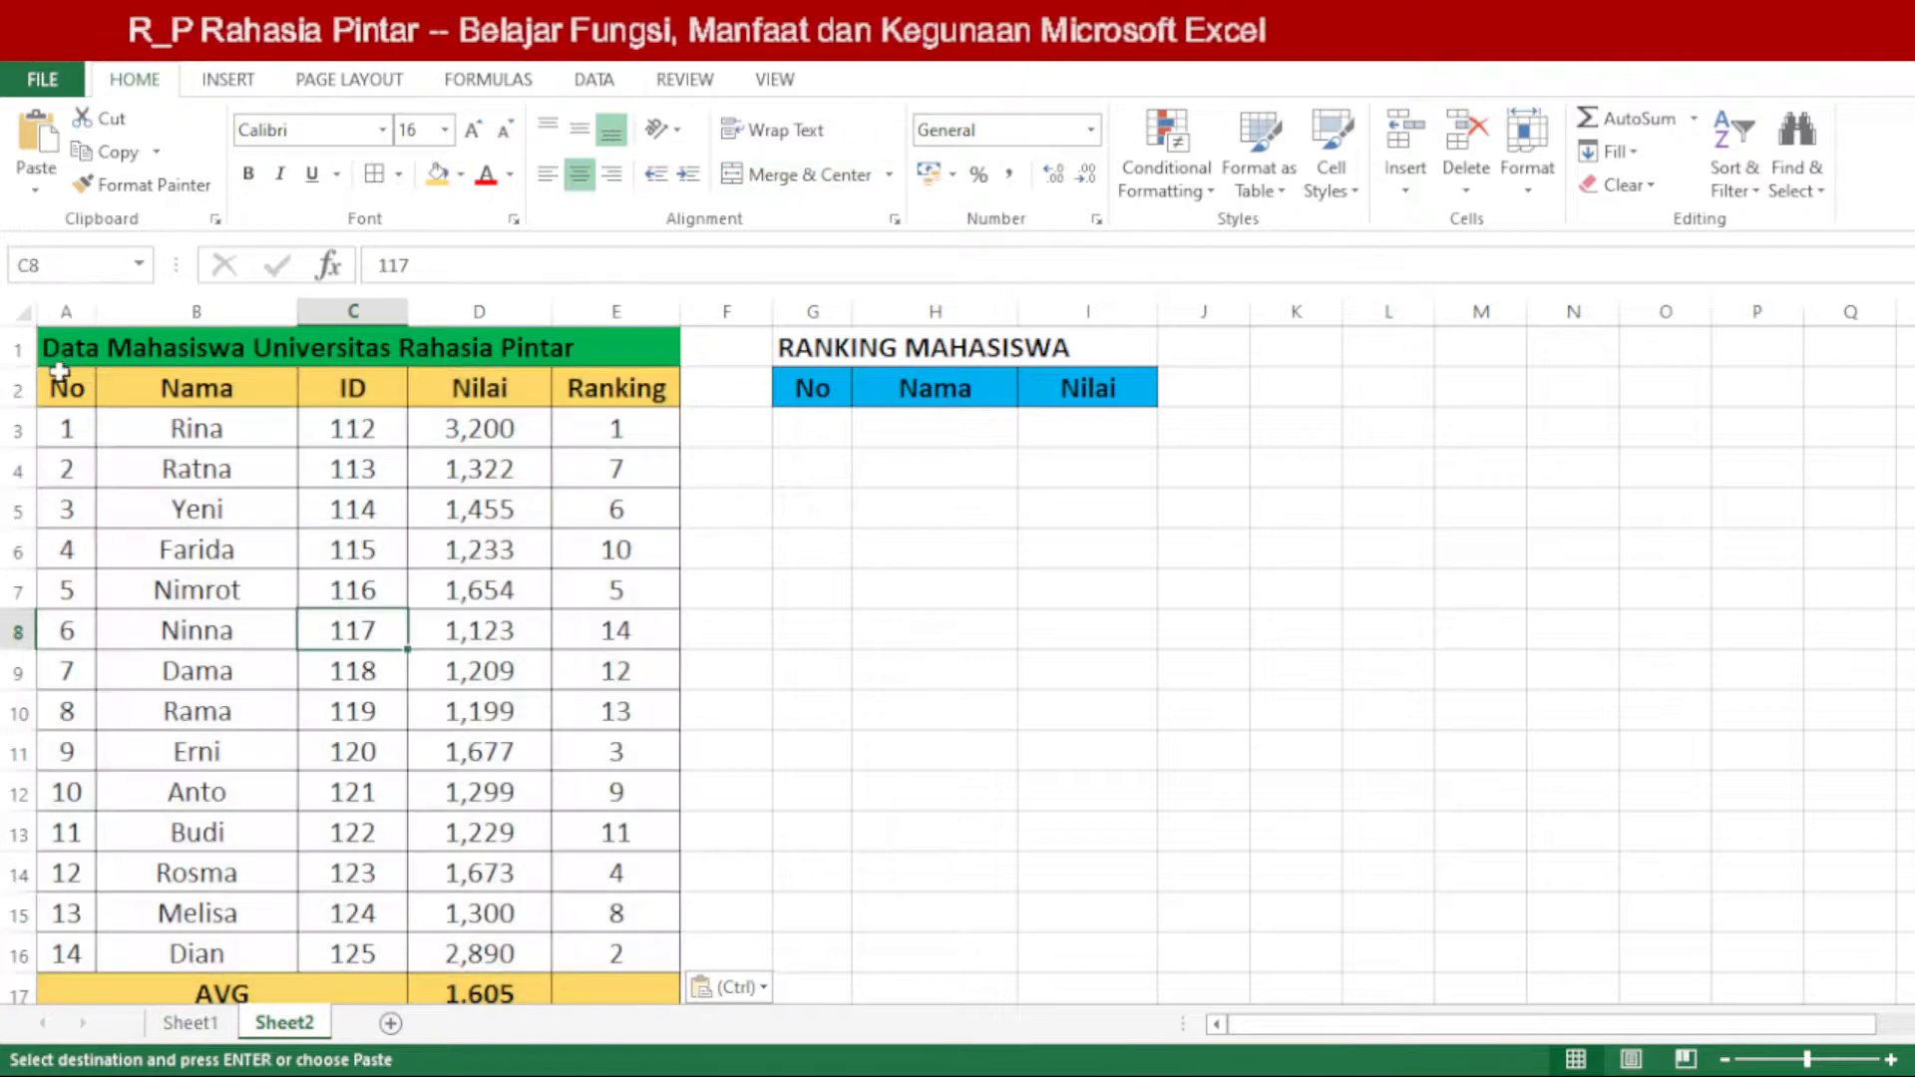
{"action": "left_click_drag", "start_coordinate": [60, 372], "coordinate": [595, 980]}
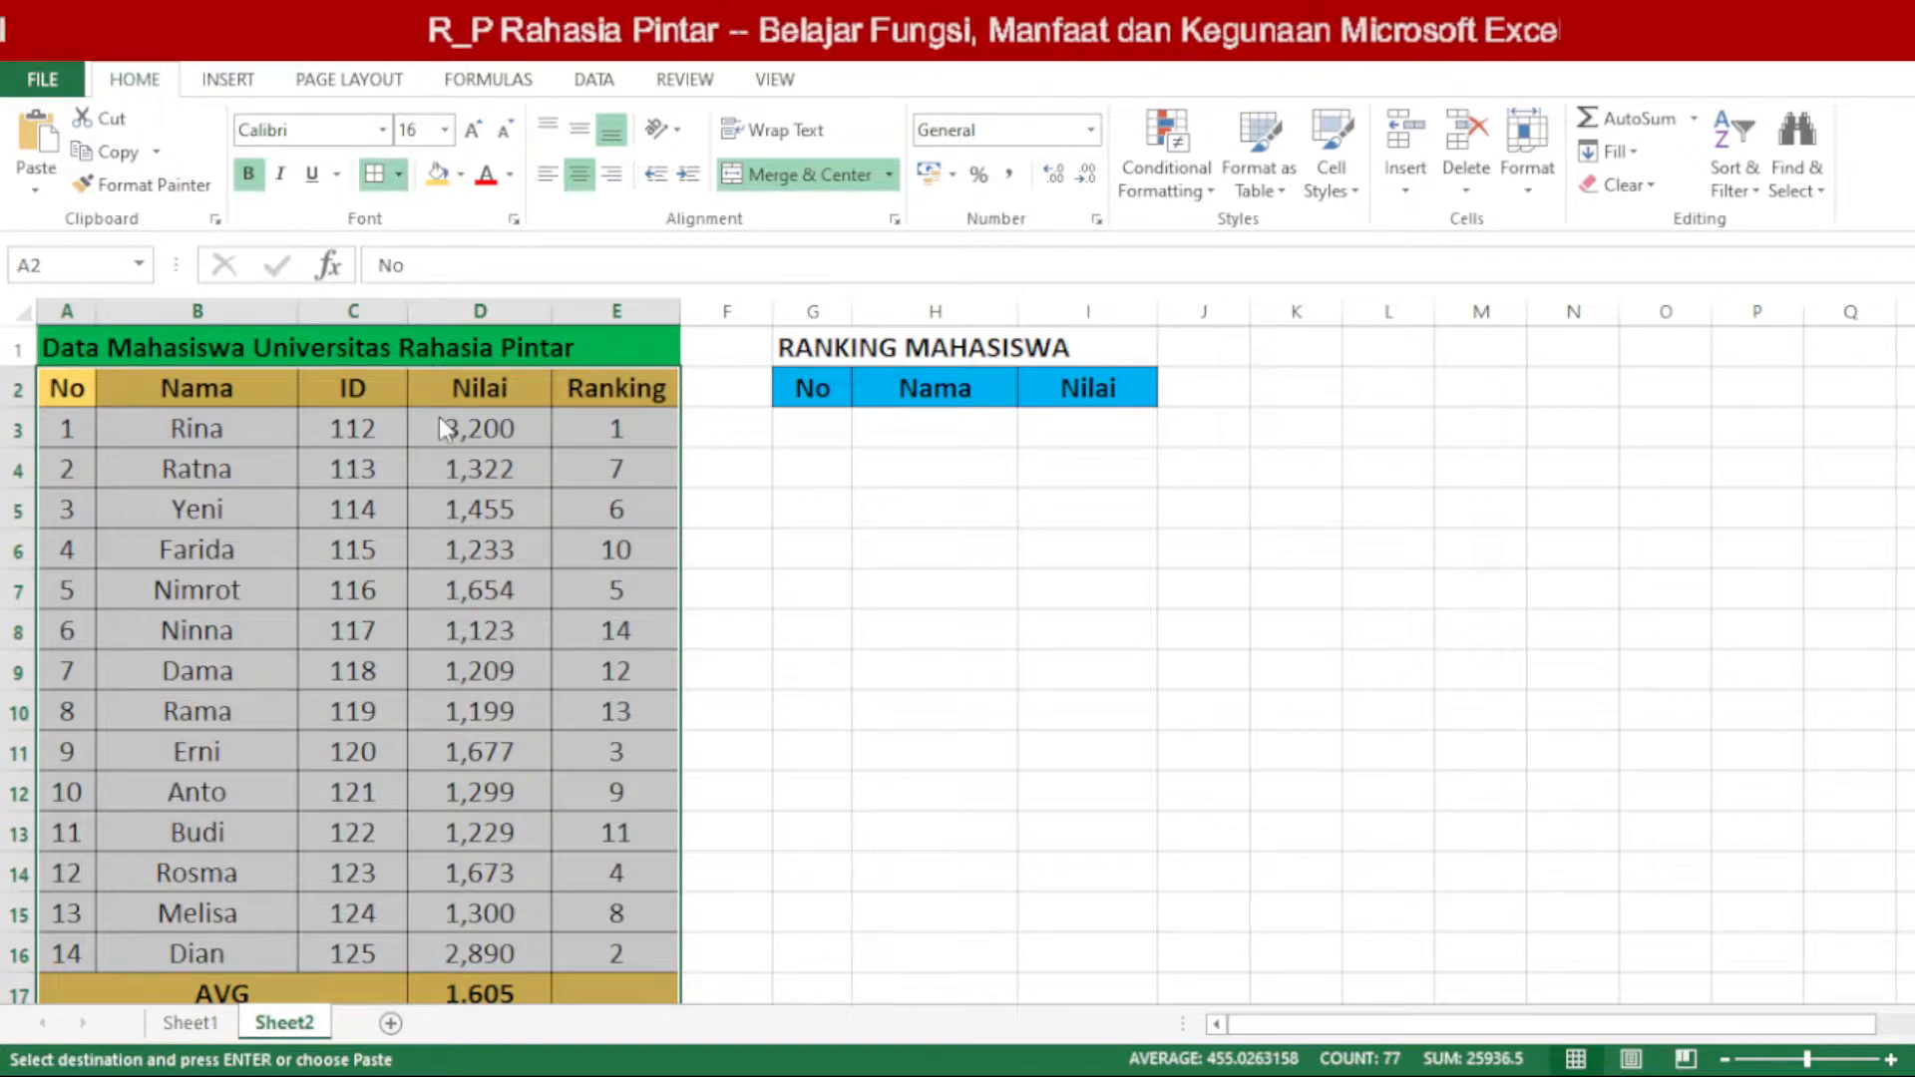
{"action": "key", "text": "Escape"}
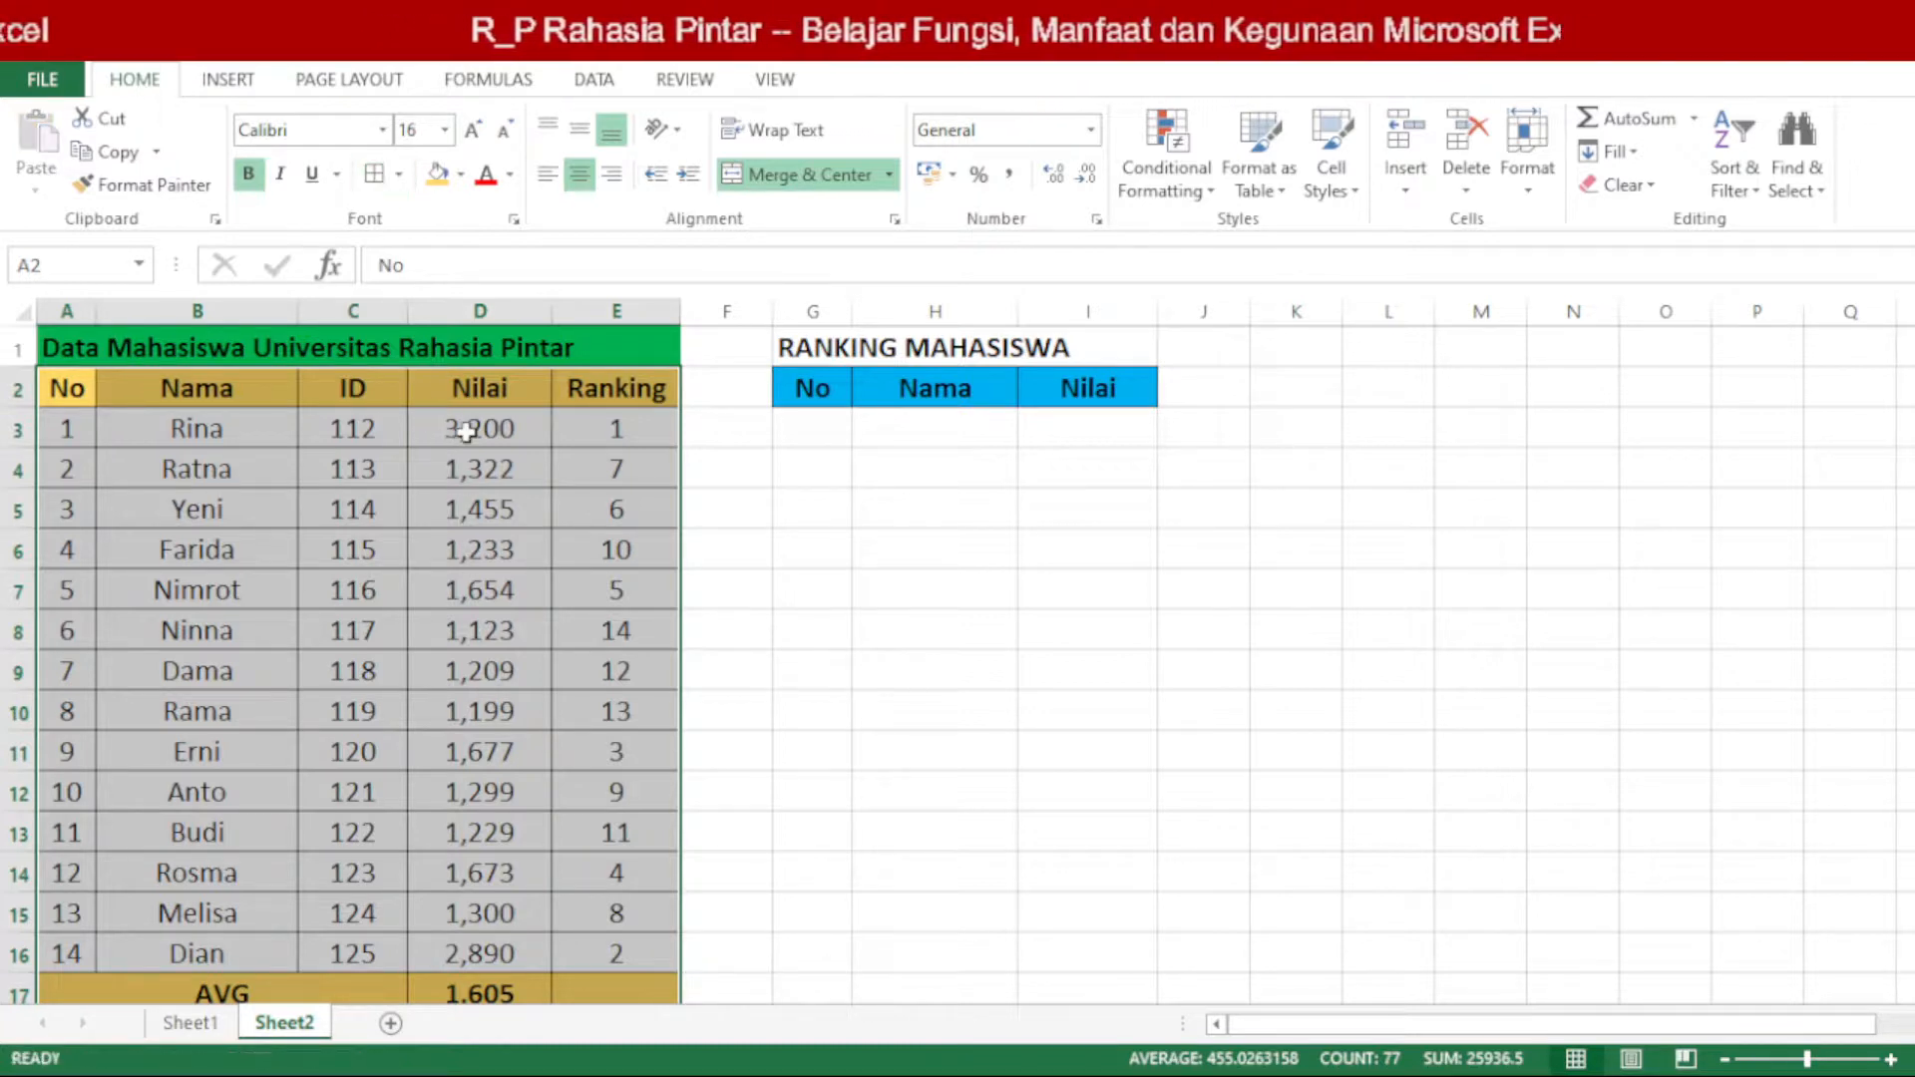
{"action": "left_click", "coordinate": [711, 658]}
{"action": "left_click_drag", "start_coordinate": [62, 381], "coordinate": [603, 990]}
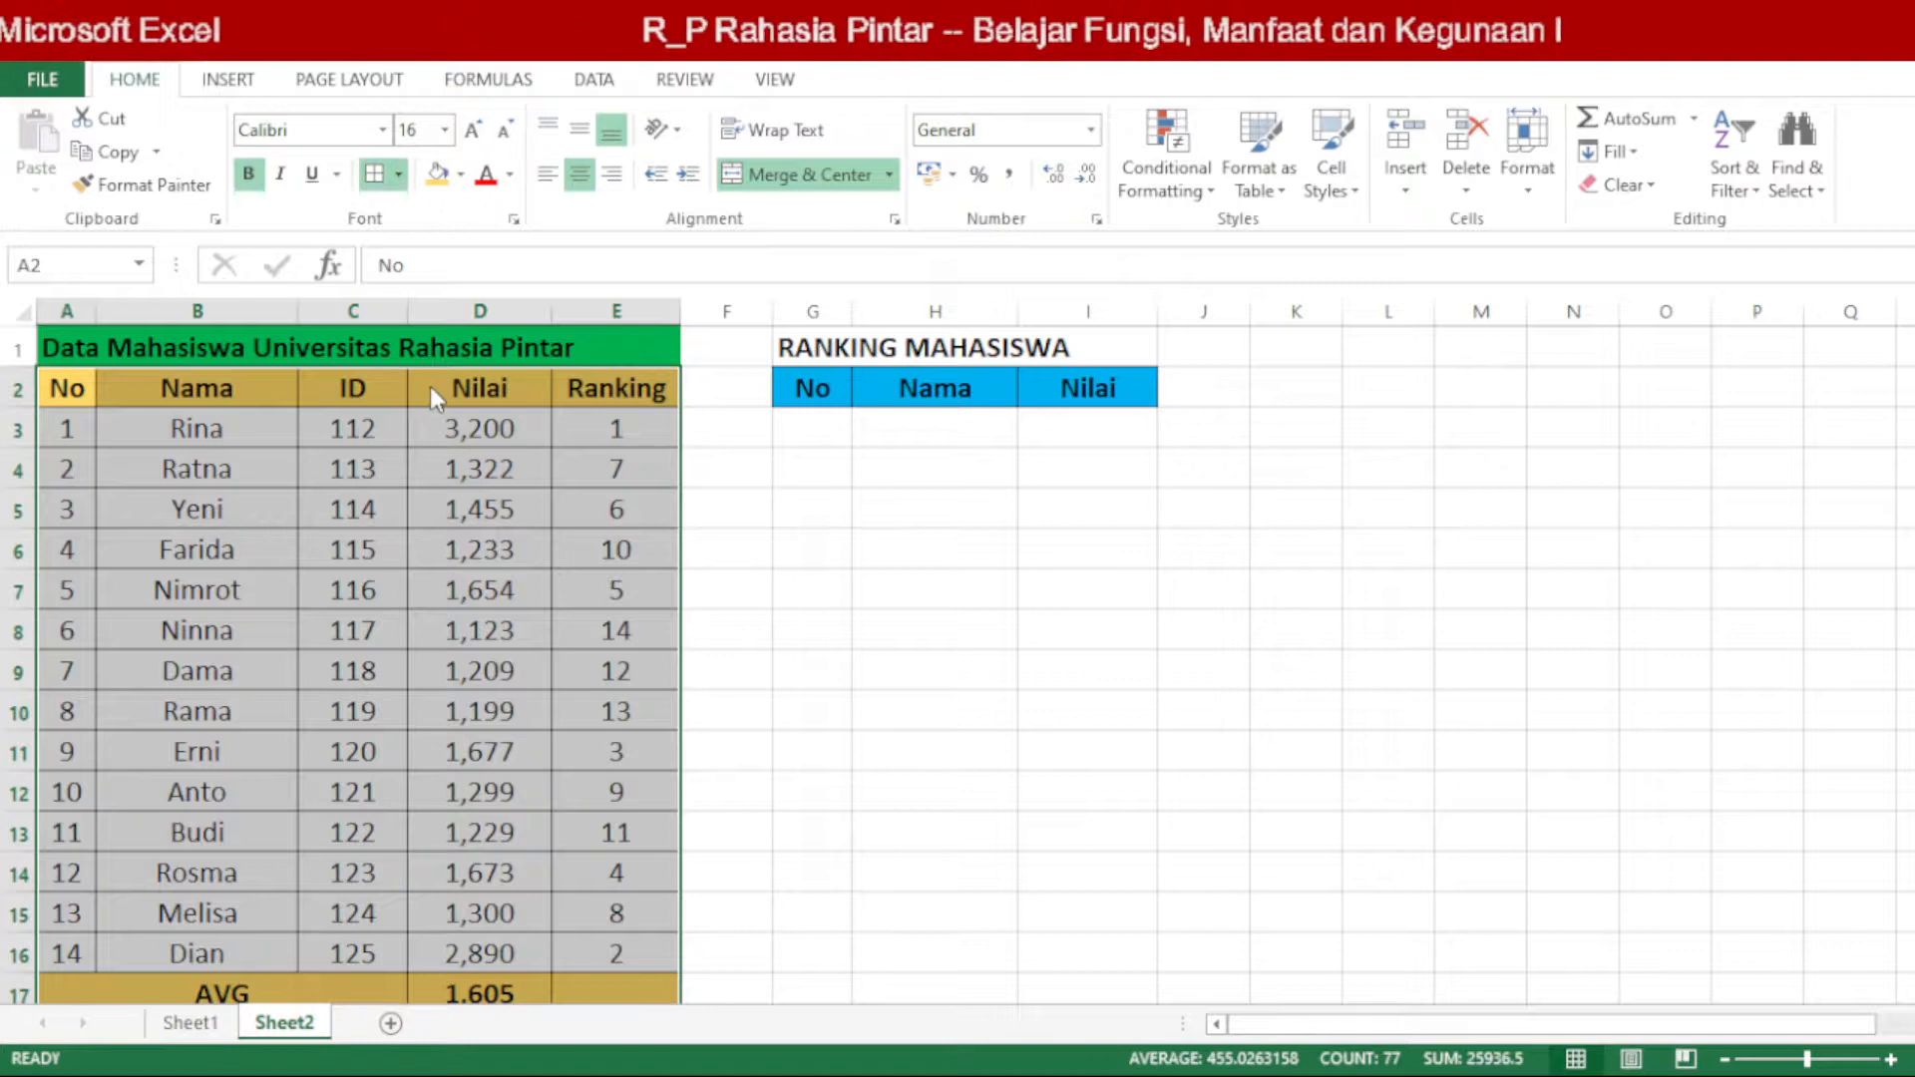
{"action": "left_click", "coordinate": [760, 578]}
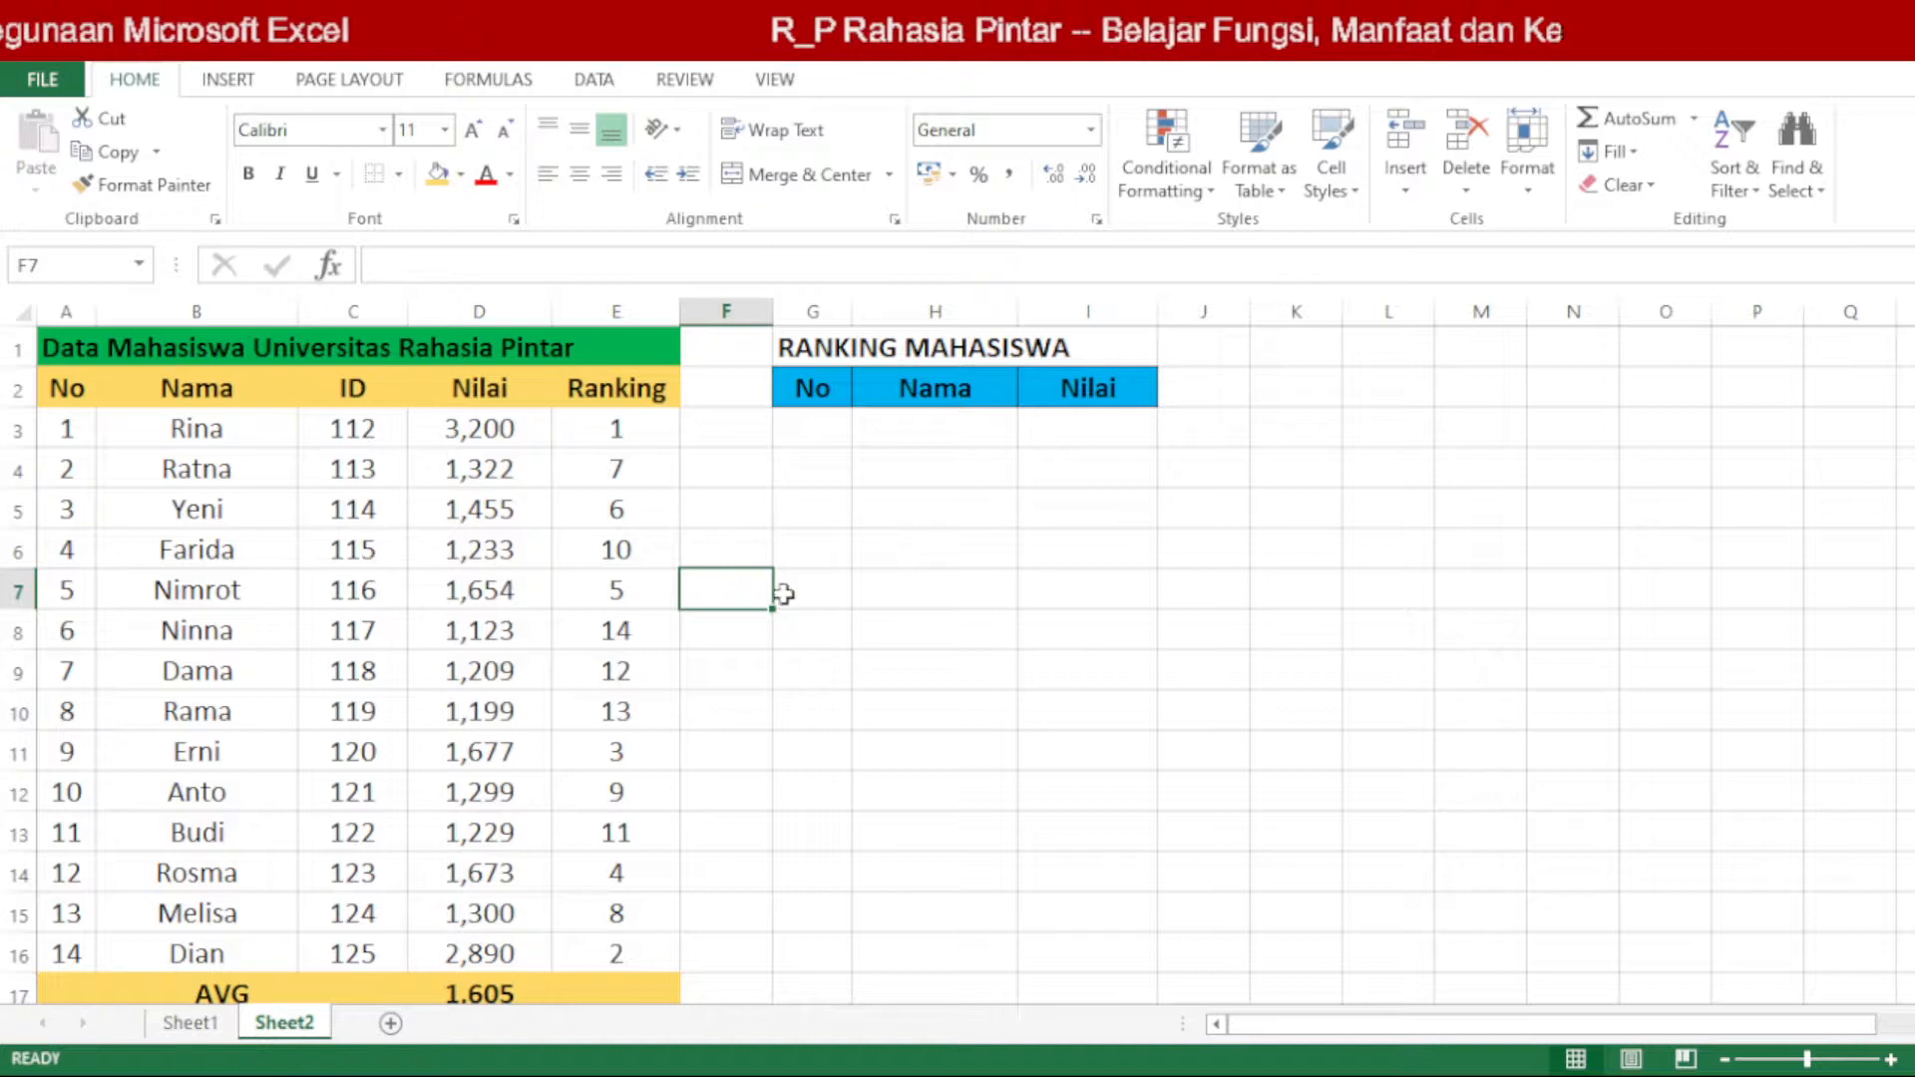
Step: Toggle the display of the worksheet gridlines on Sheet2
{"action": "left_click_drag", "start_coordinate": [735, 436], "coordinate": [733, 760]}
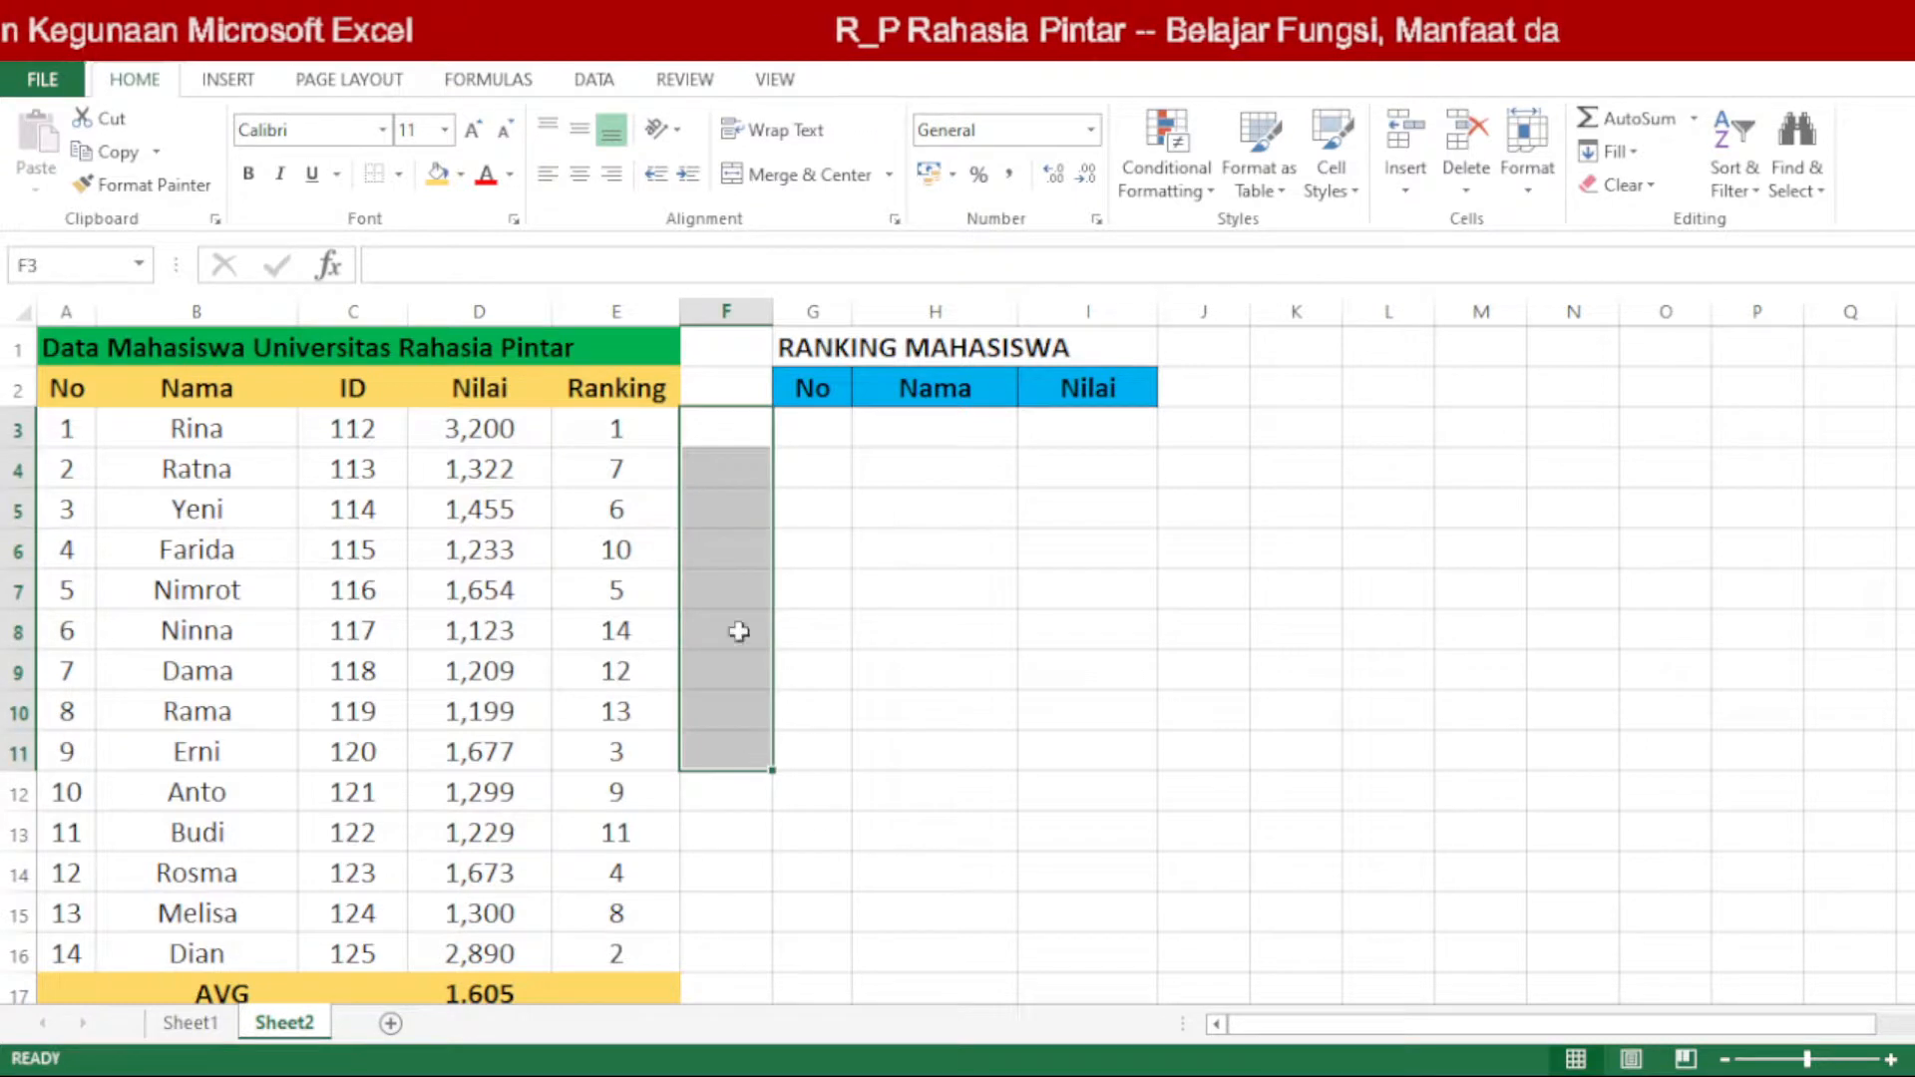
{"action": "left_click", "coordinate": [776, 79]}
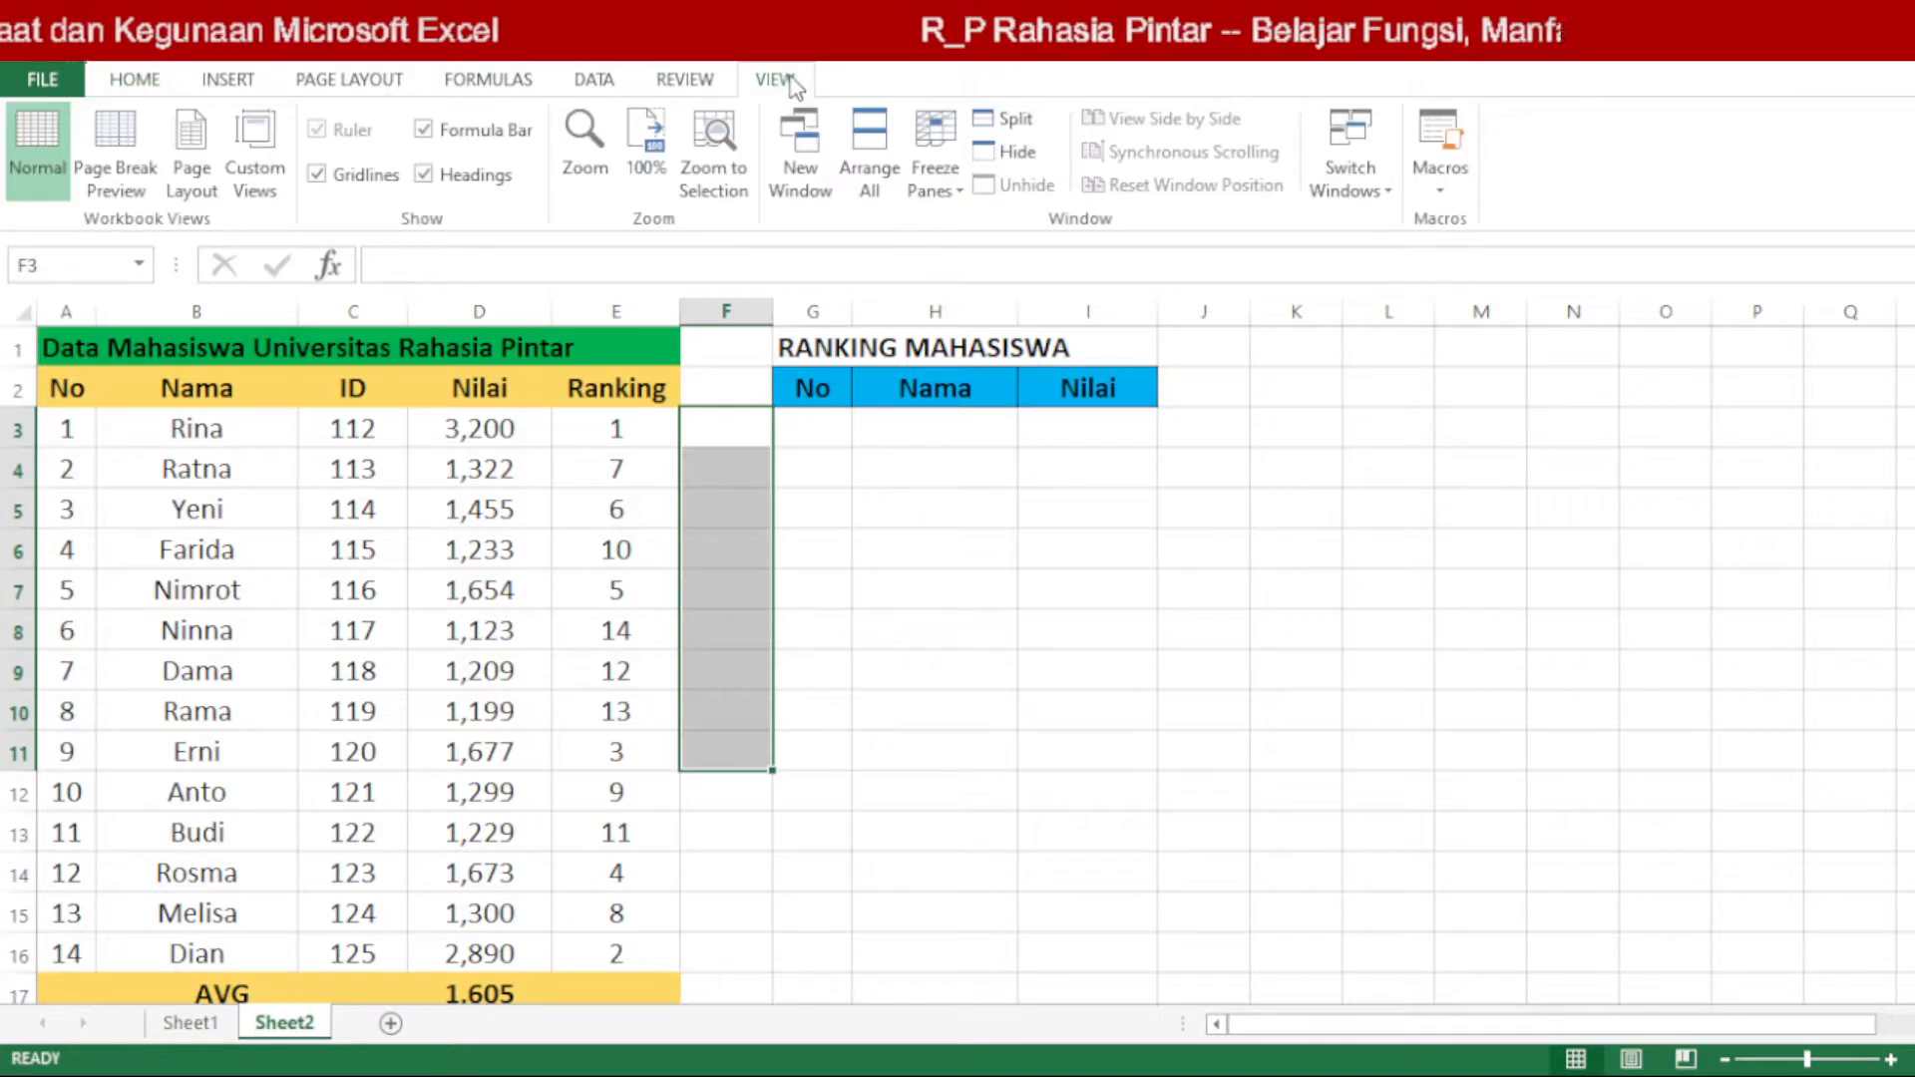
{"action": "left_click", "coordinate": [356, 186]}
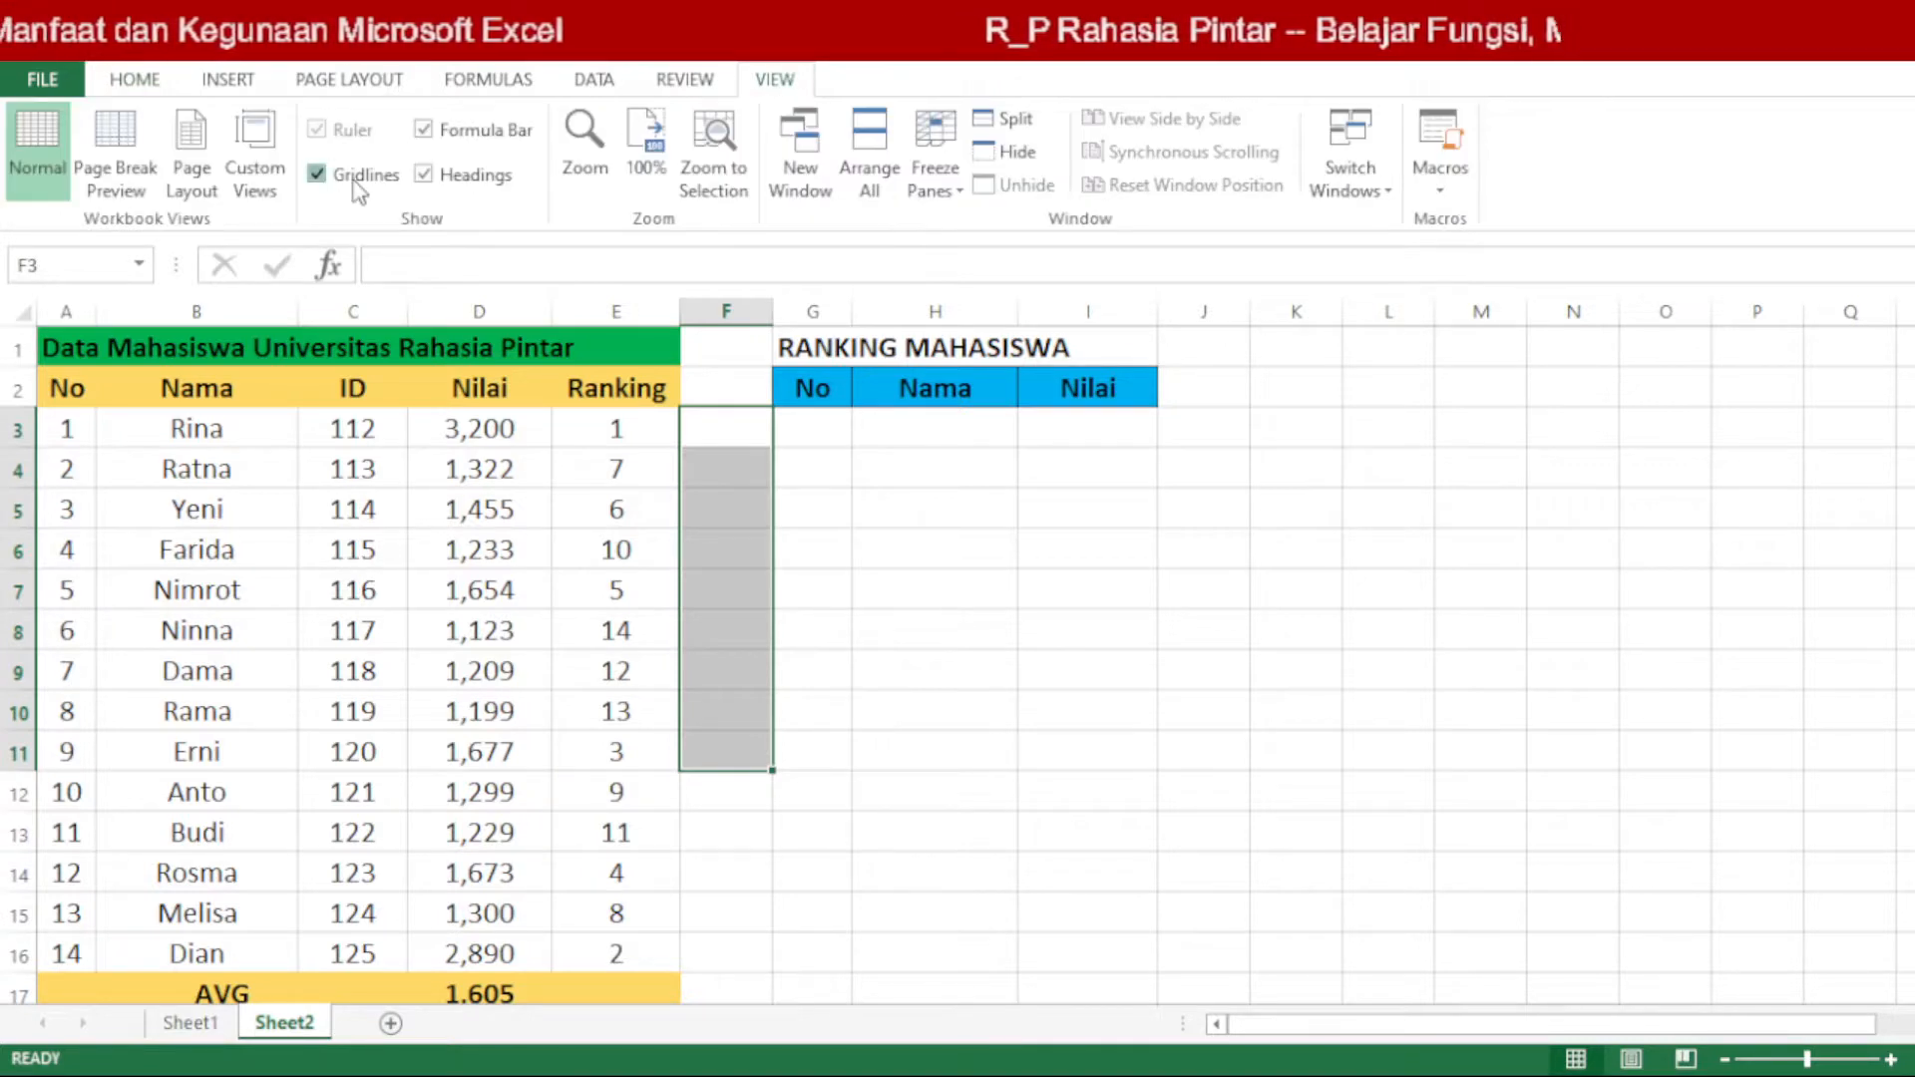
{"action": "left_click", "coordinate": [1102, 743]}
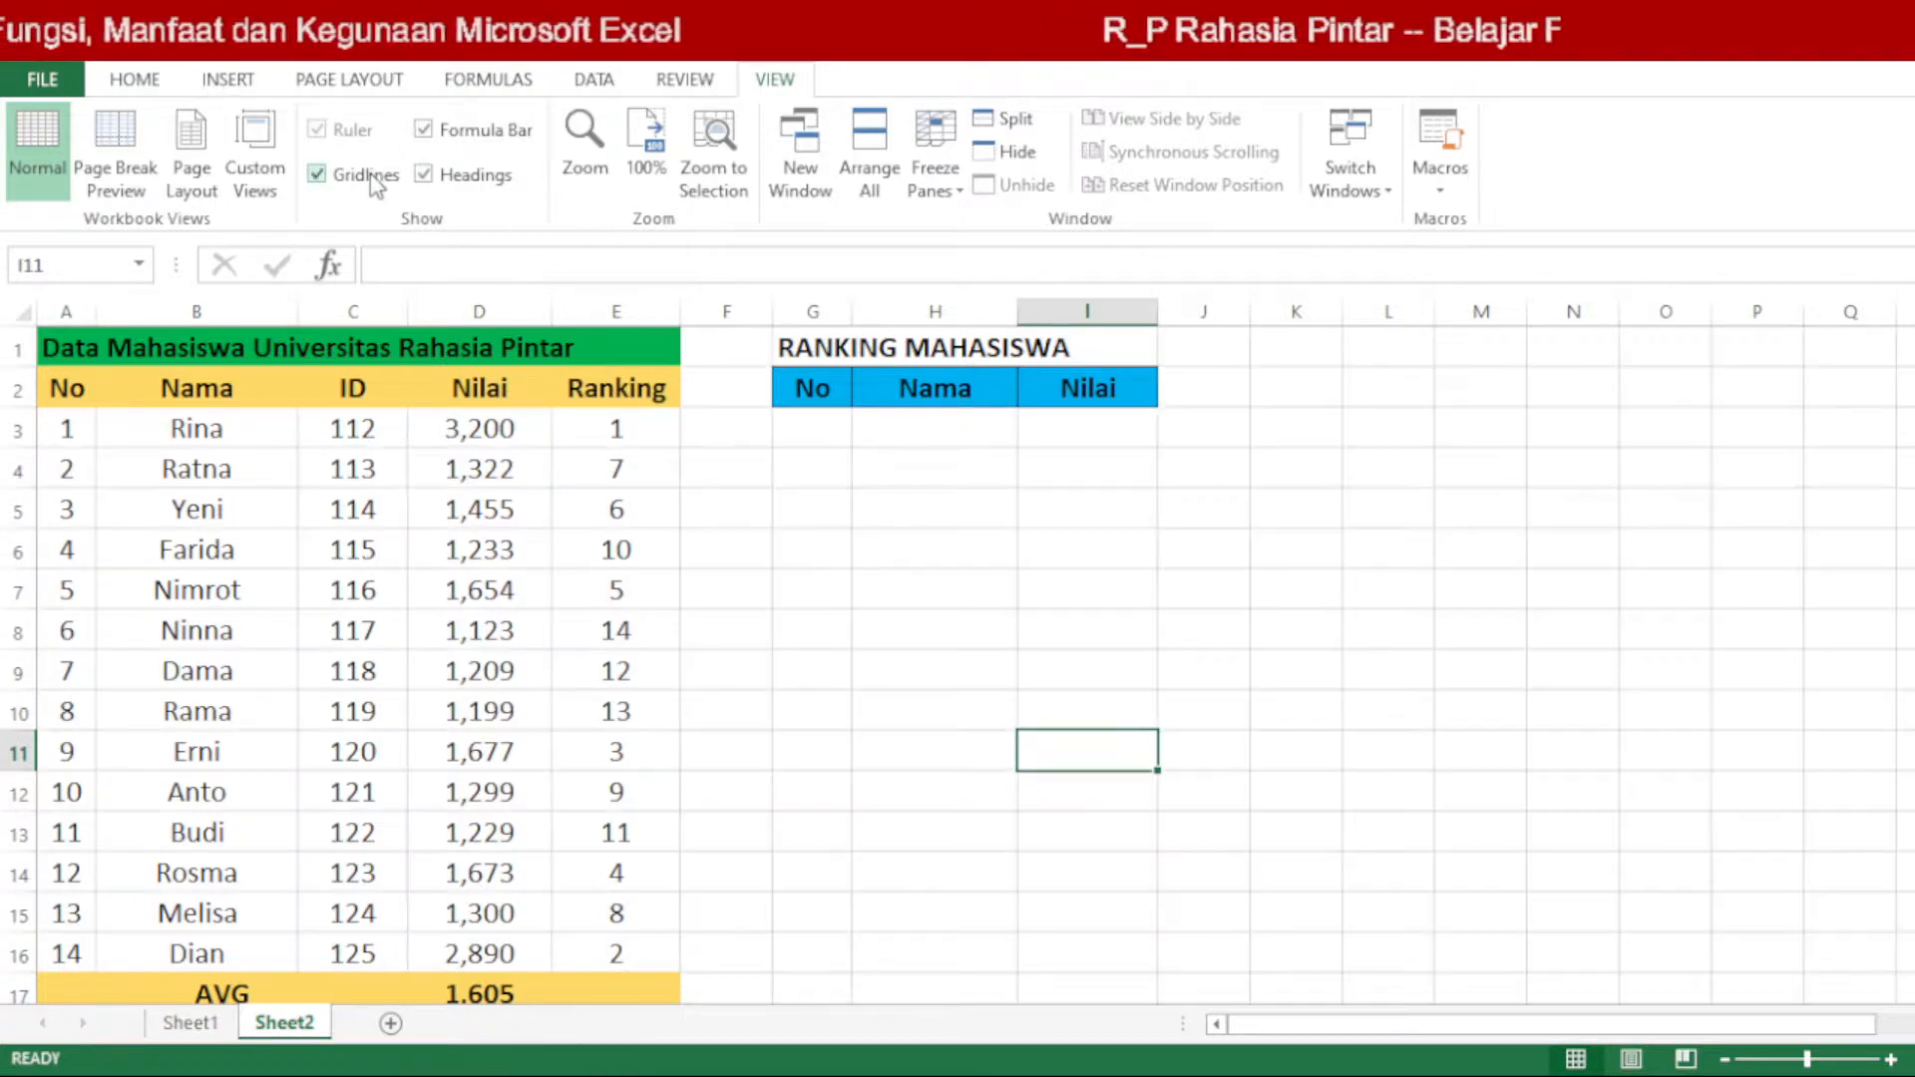
Step: Add all borders to the student data table A2:E17 on Sheet2
{"action": "left_click", "coordinate": [931, 598]}
{"action": "left_click", "coordinate": [68, 388]}
{"action": "left_click_drag", "start_coordinate": [68, 387], "coordinate": [611, 993]}
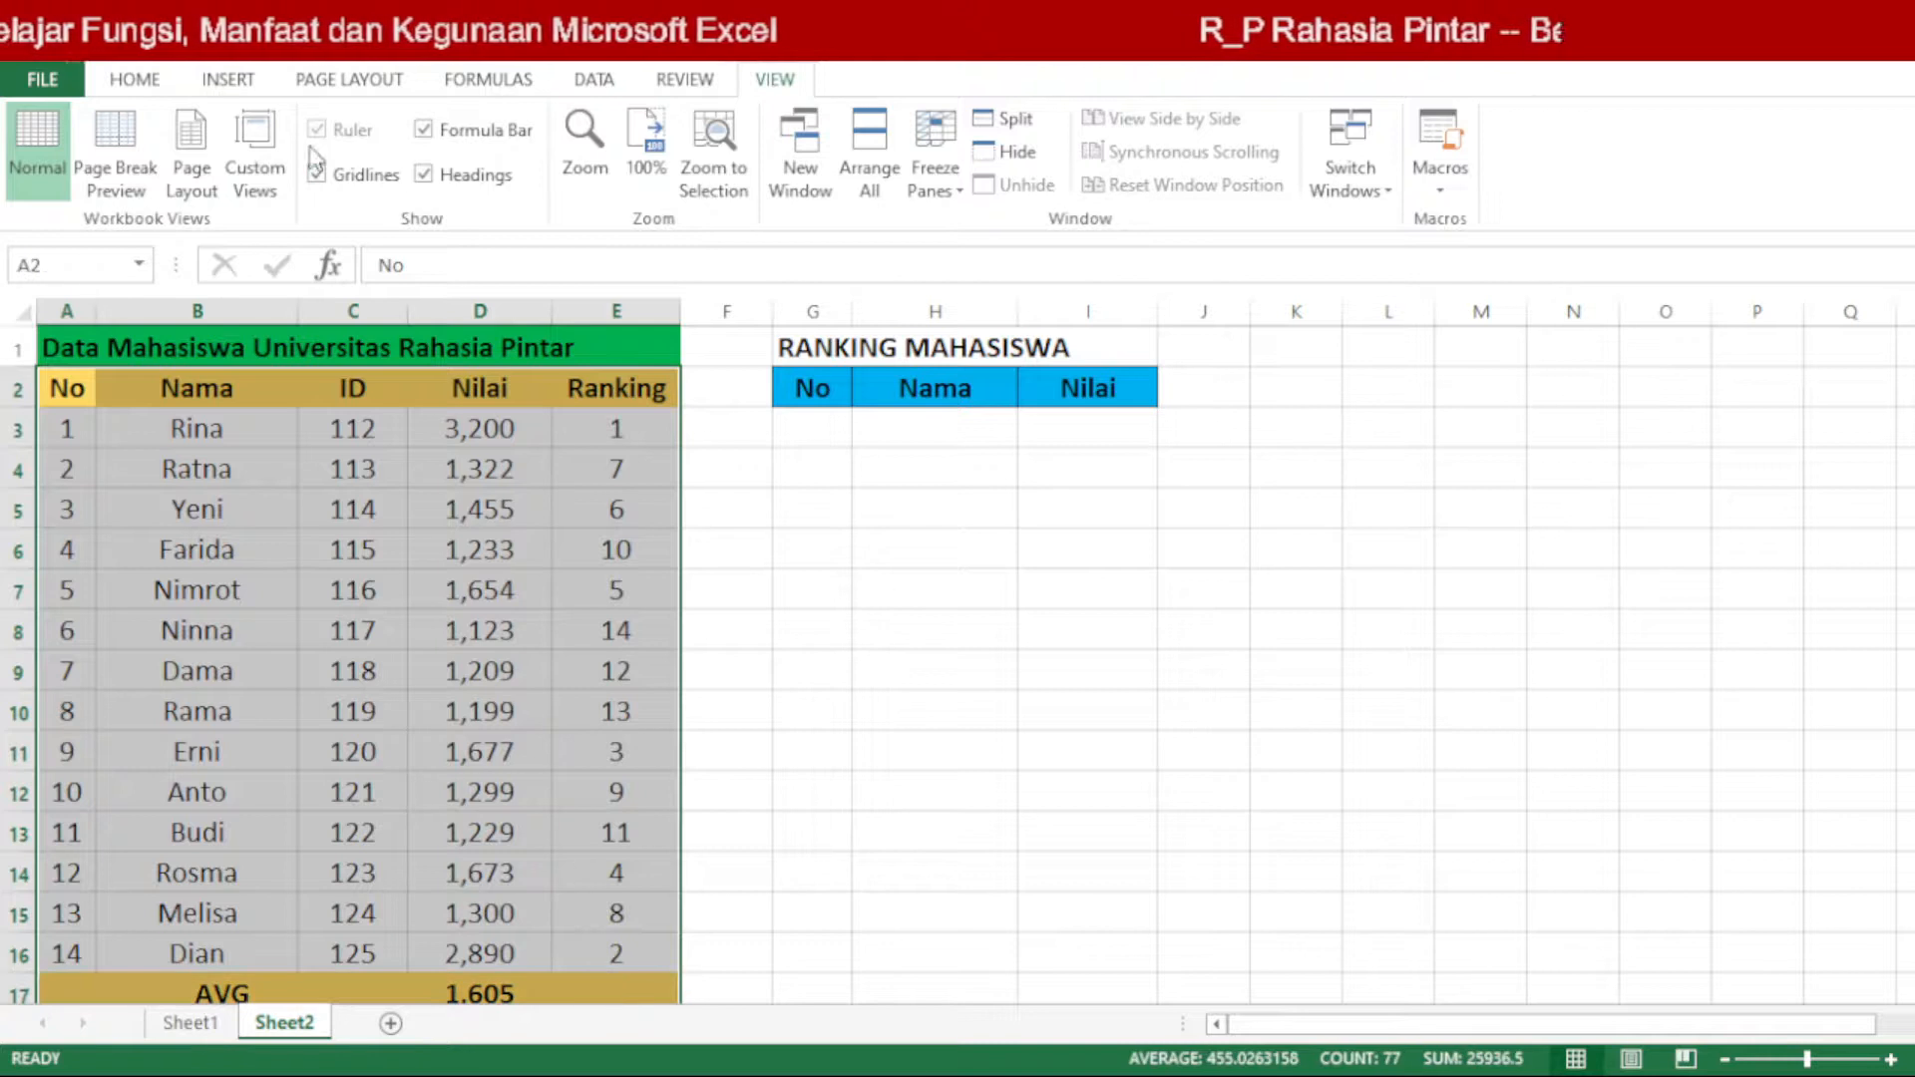
{"action": "left_click", "coordinate": [137, 83]}
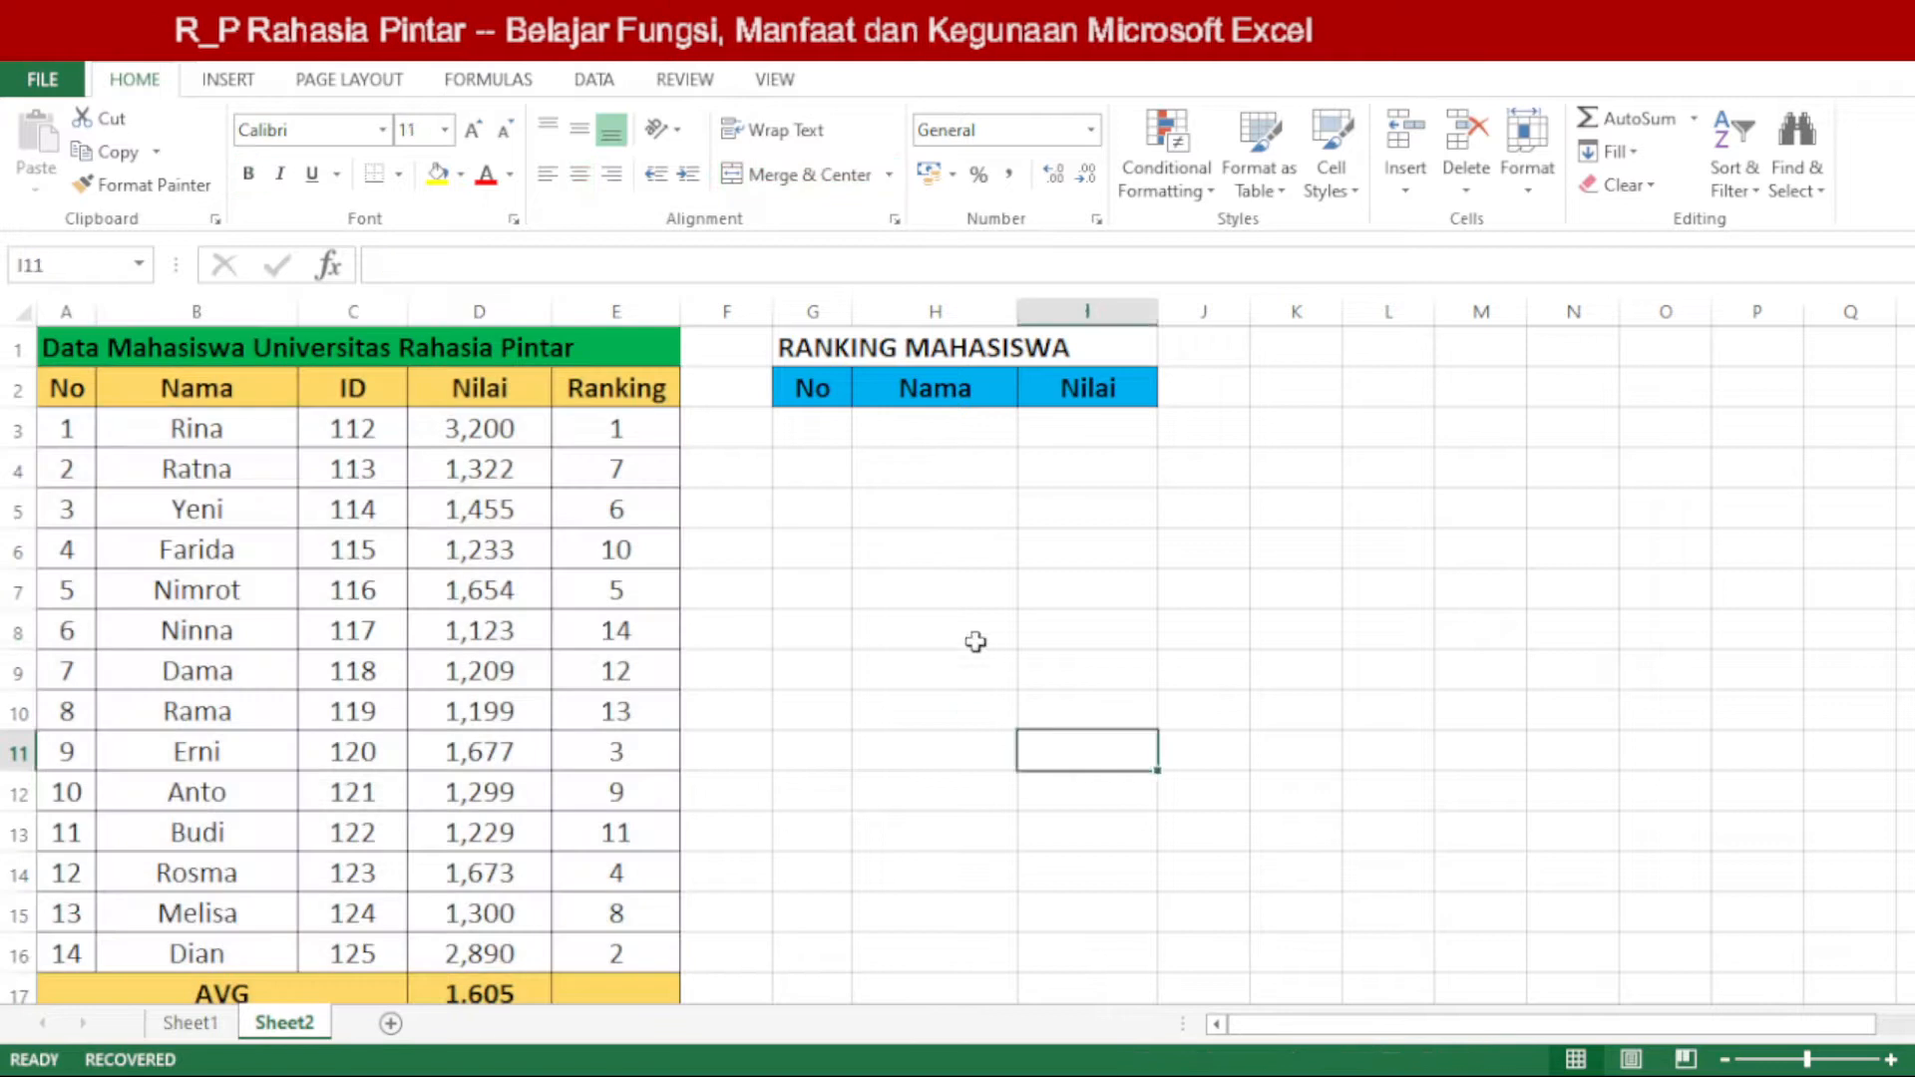
{"action": "left_click", "coordinate": [979, 642]}
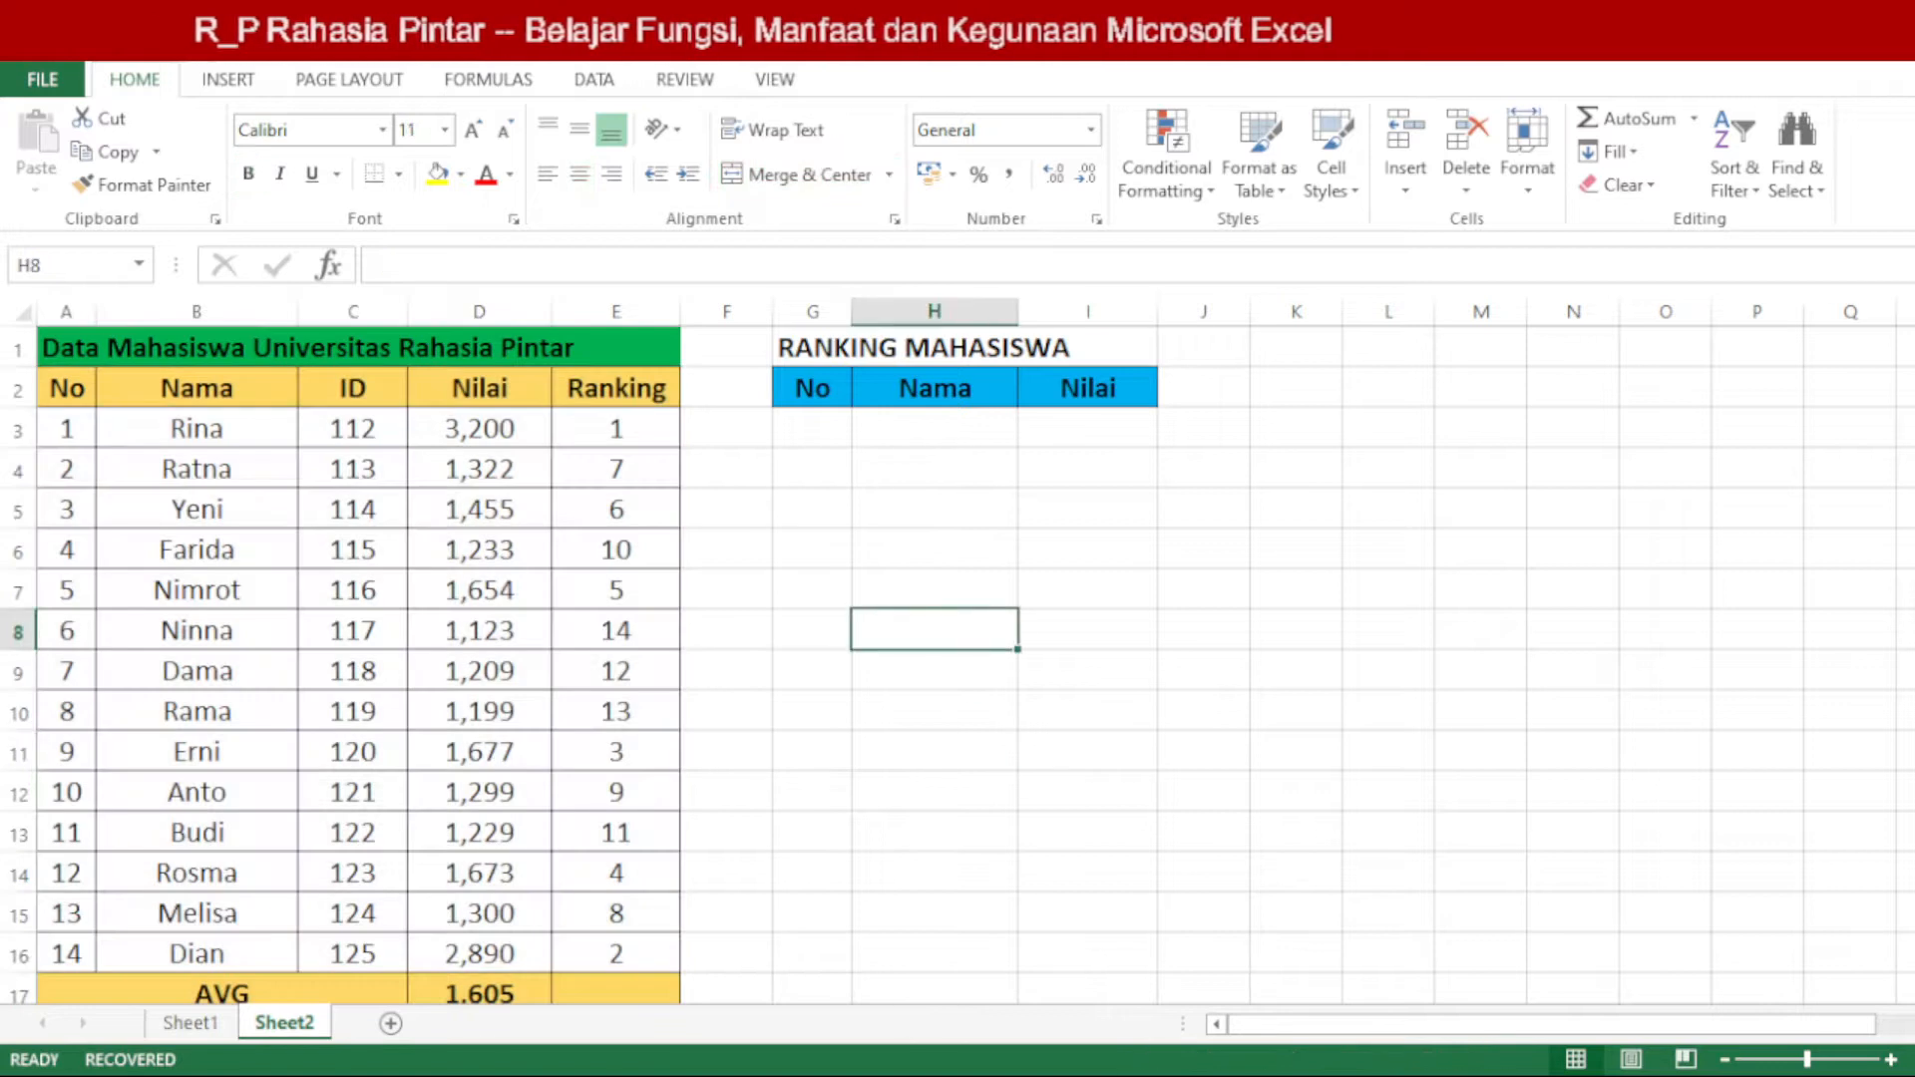
{"action": "left_click", "coordinate": [908, 606]}
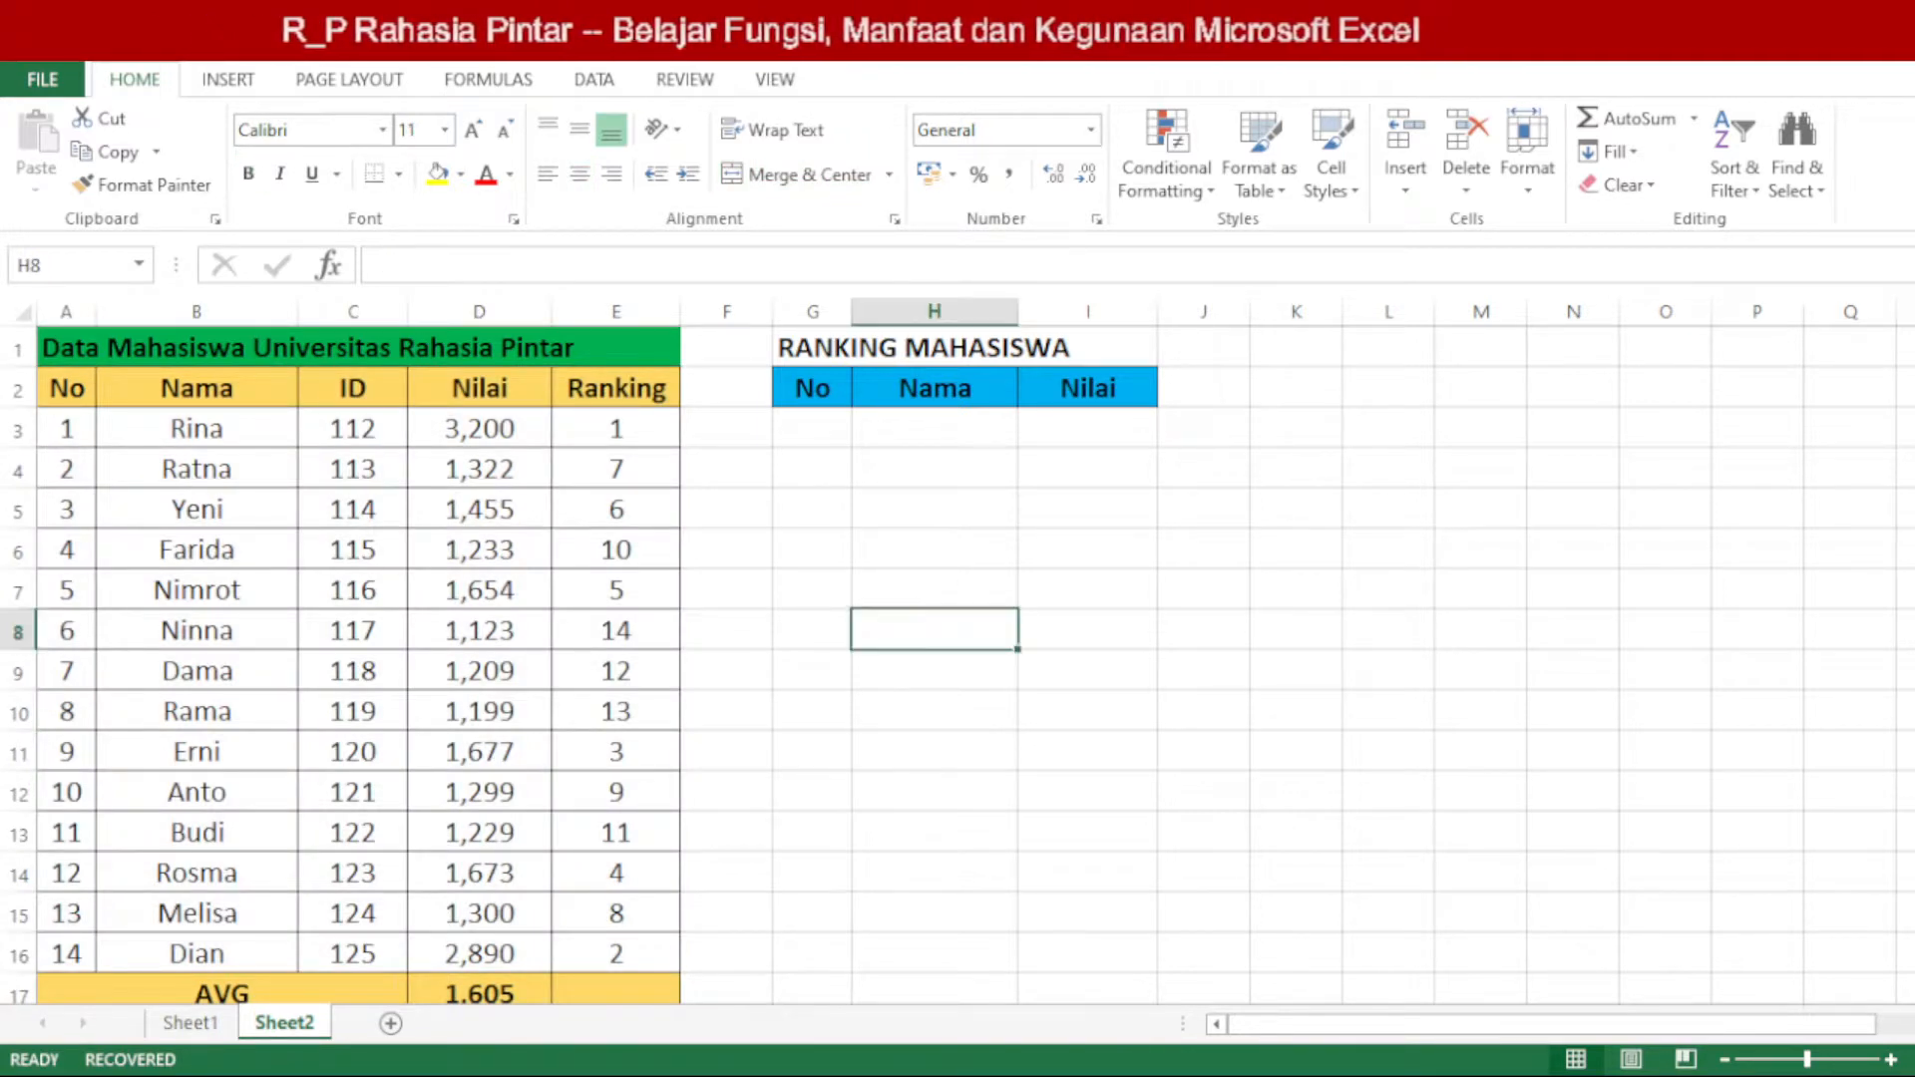
{"action": "left_click", "coordinate": [898, 758]}
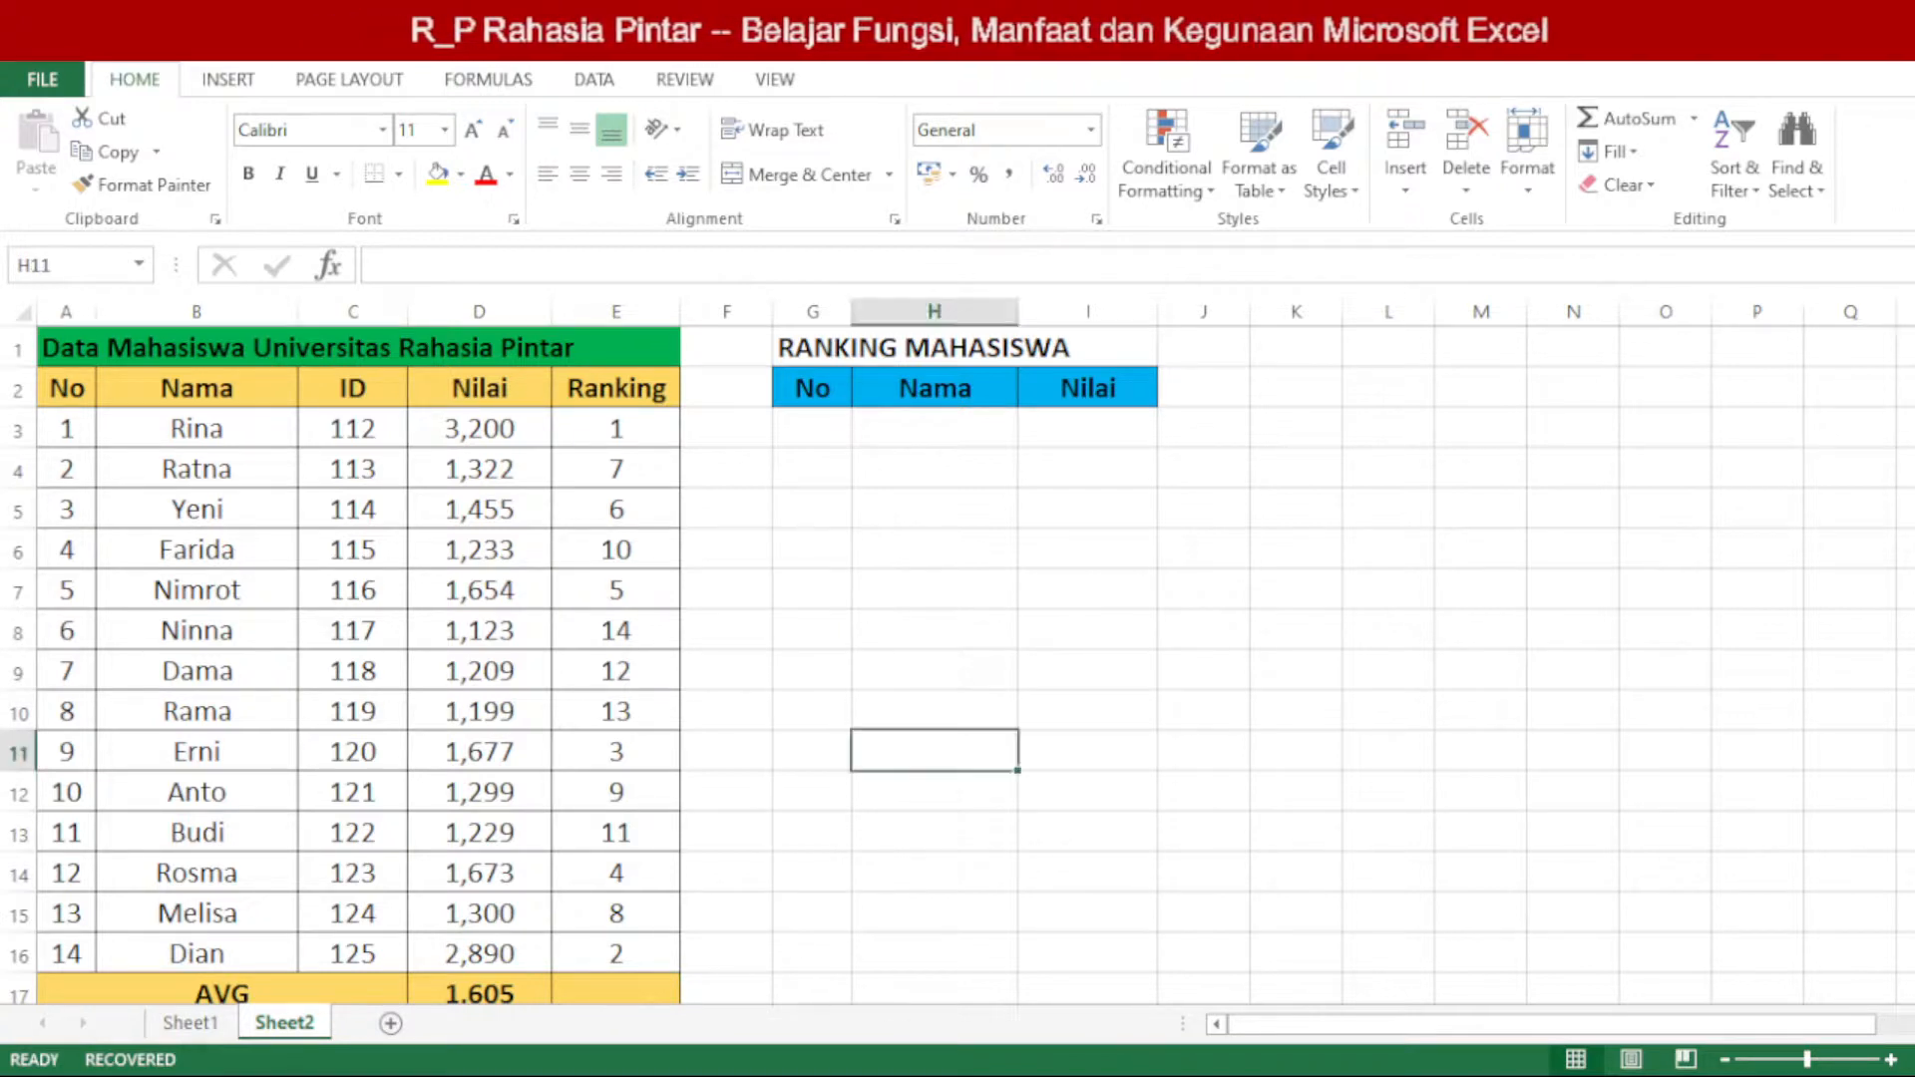
{"action": "left_click", "coordinate": [540, 698]}
{"action": "left_click", "coordinate": [729, 654]}
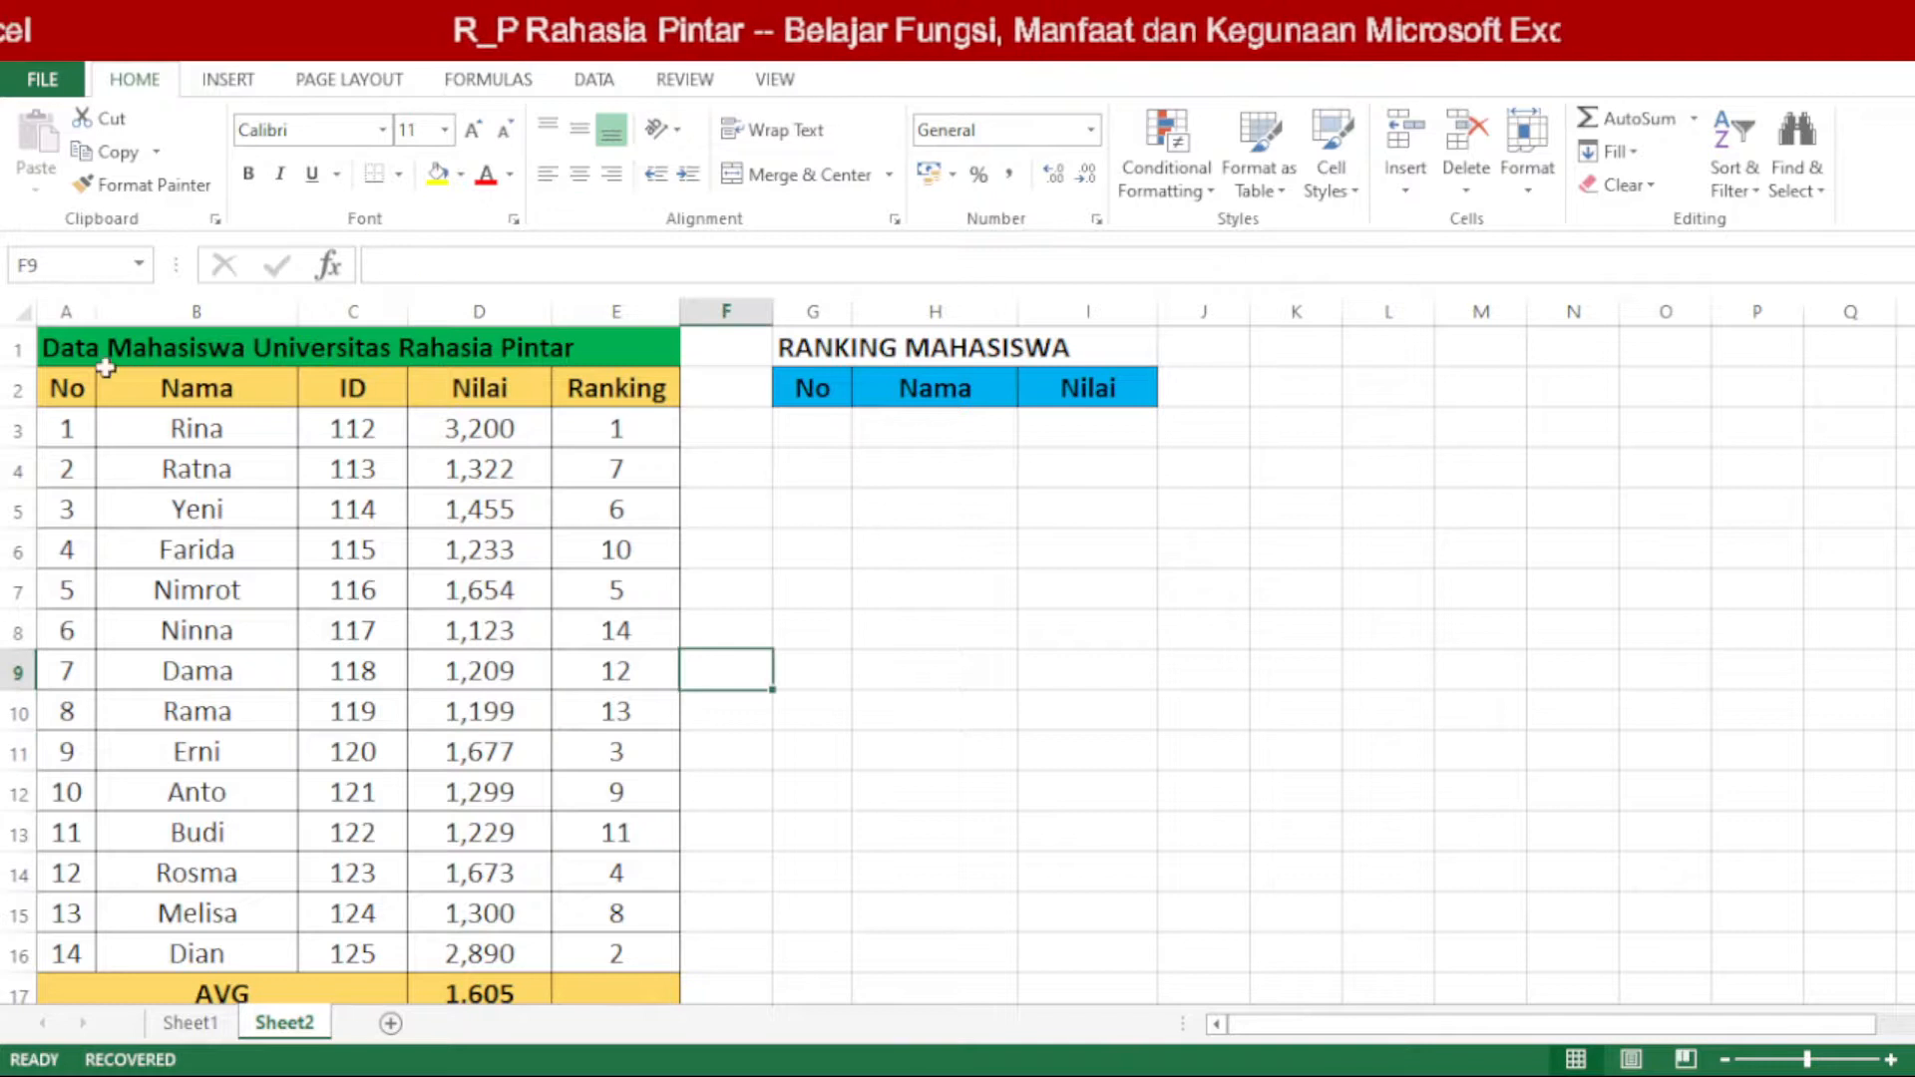
Step: Try all borders on the empty cell range G5:J10
{"action": "left_click", "coordinate": [70, 386]}
{"action": "left_click_drag", "start_coordinate": [70, 386], "coordinate": [211, 471]}
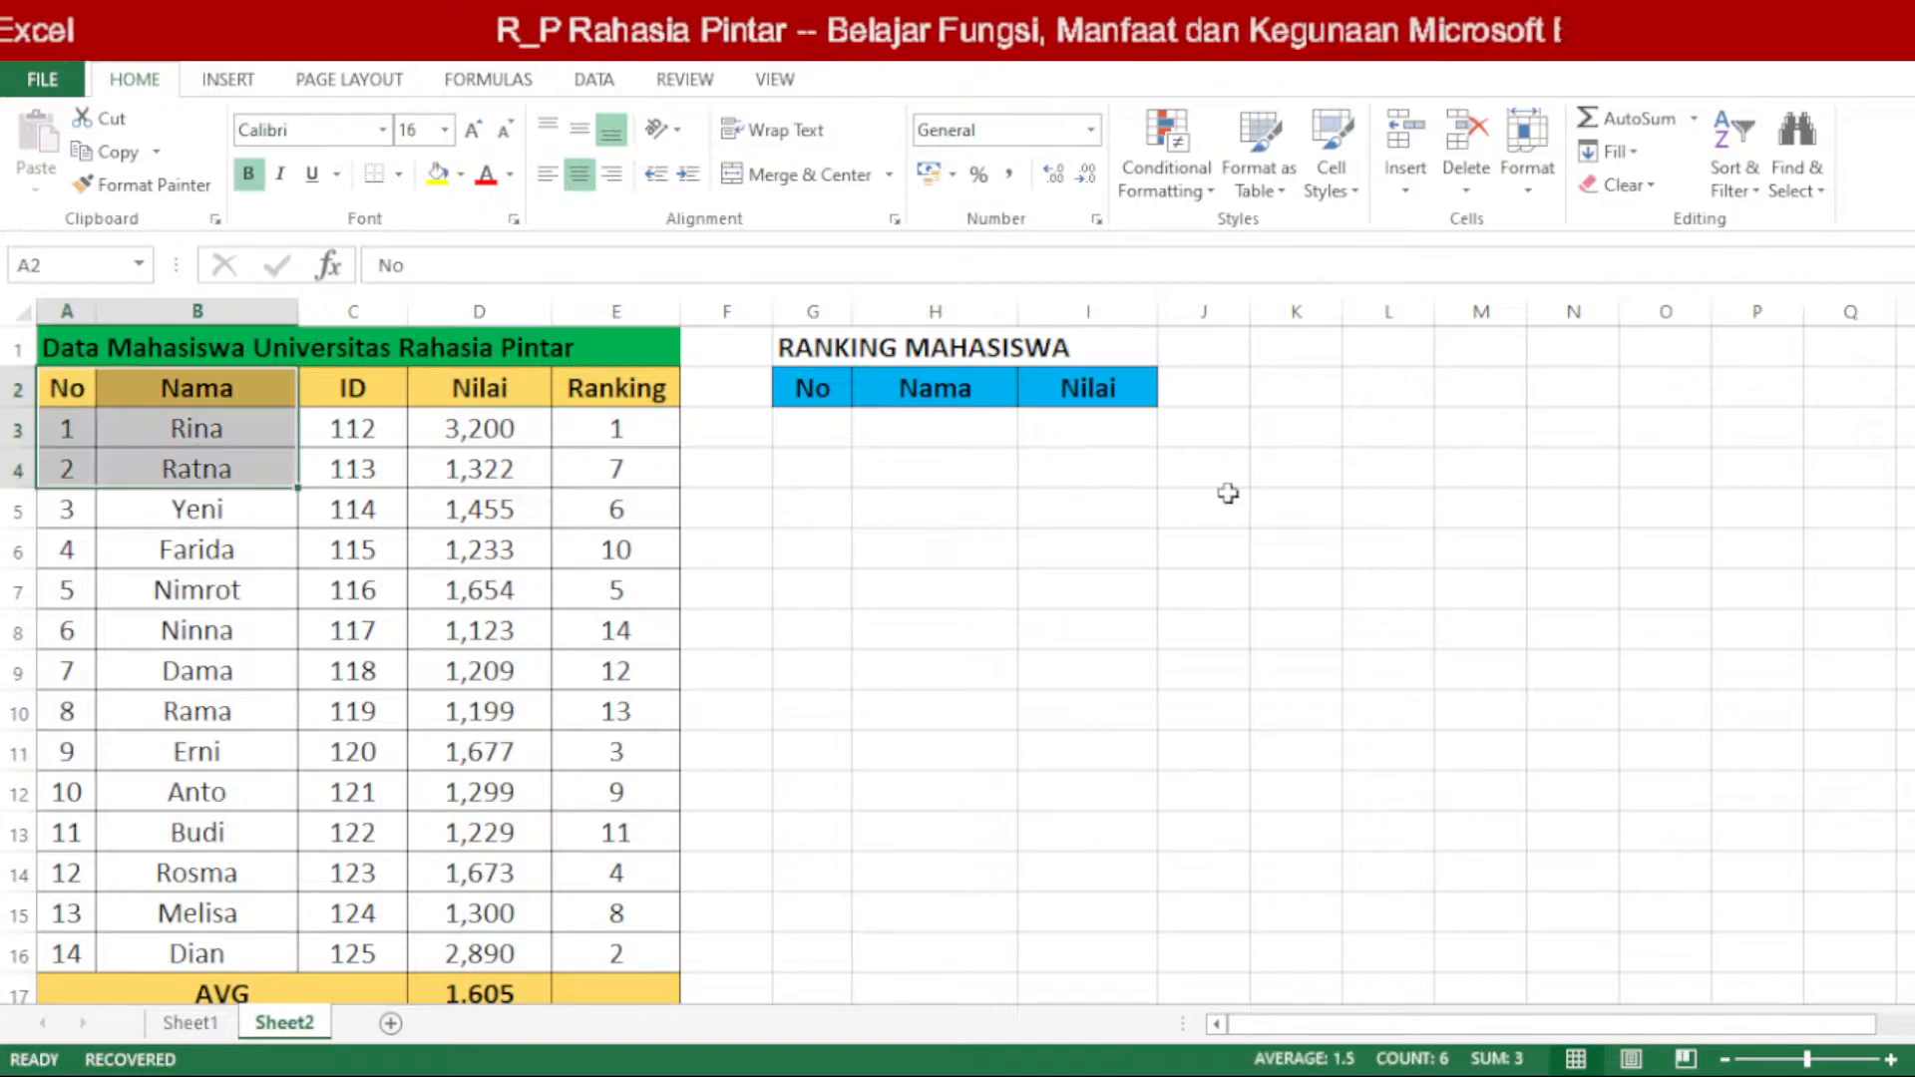
{"action": "left_click_drag", "start_coordinate": [833, 439], "coordinate": [1193, 660]}
{"action": "left_click", "coordinate": [1198, 746]}
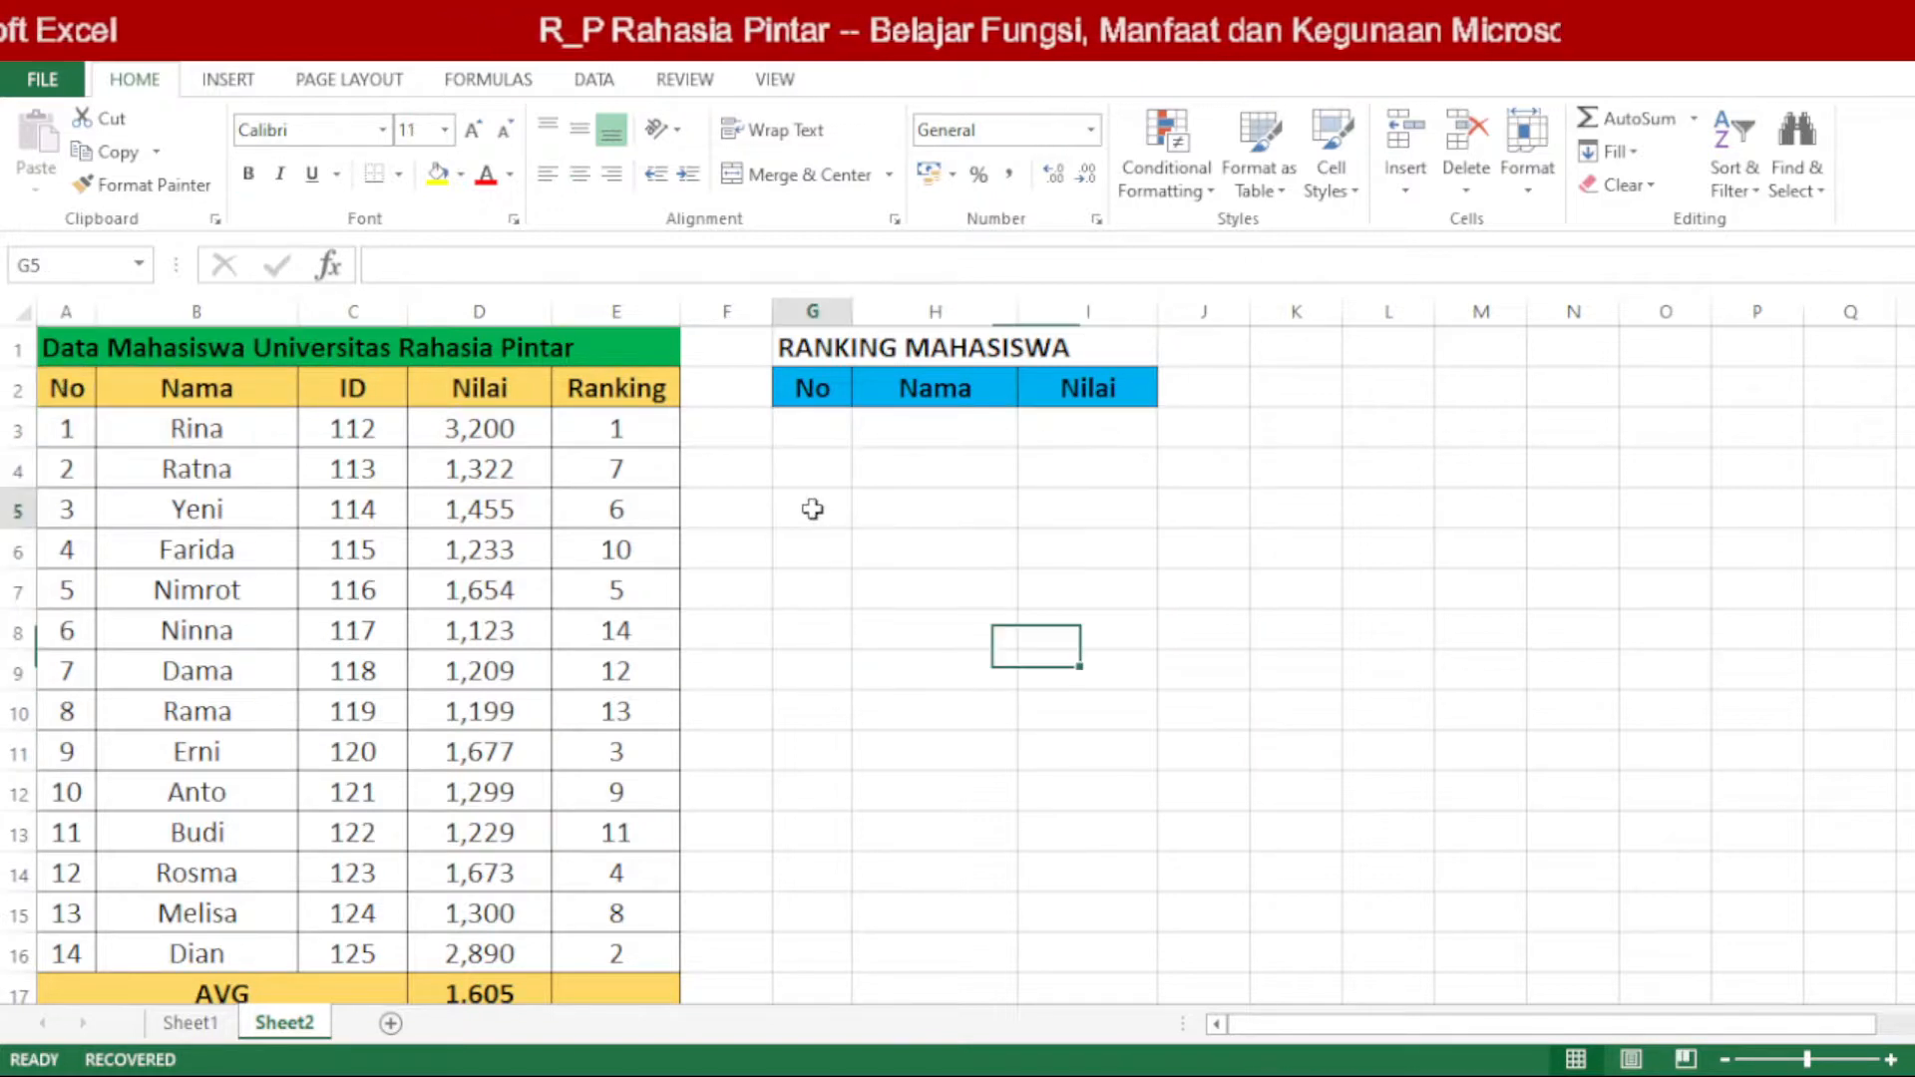
{"action": "left_click_drag", "start_coordinate": [811, 508], "coordinate": [1193, 718]}
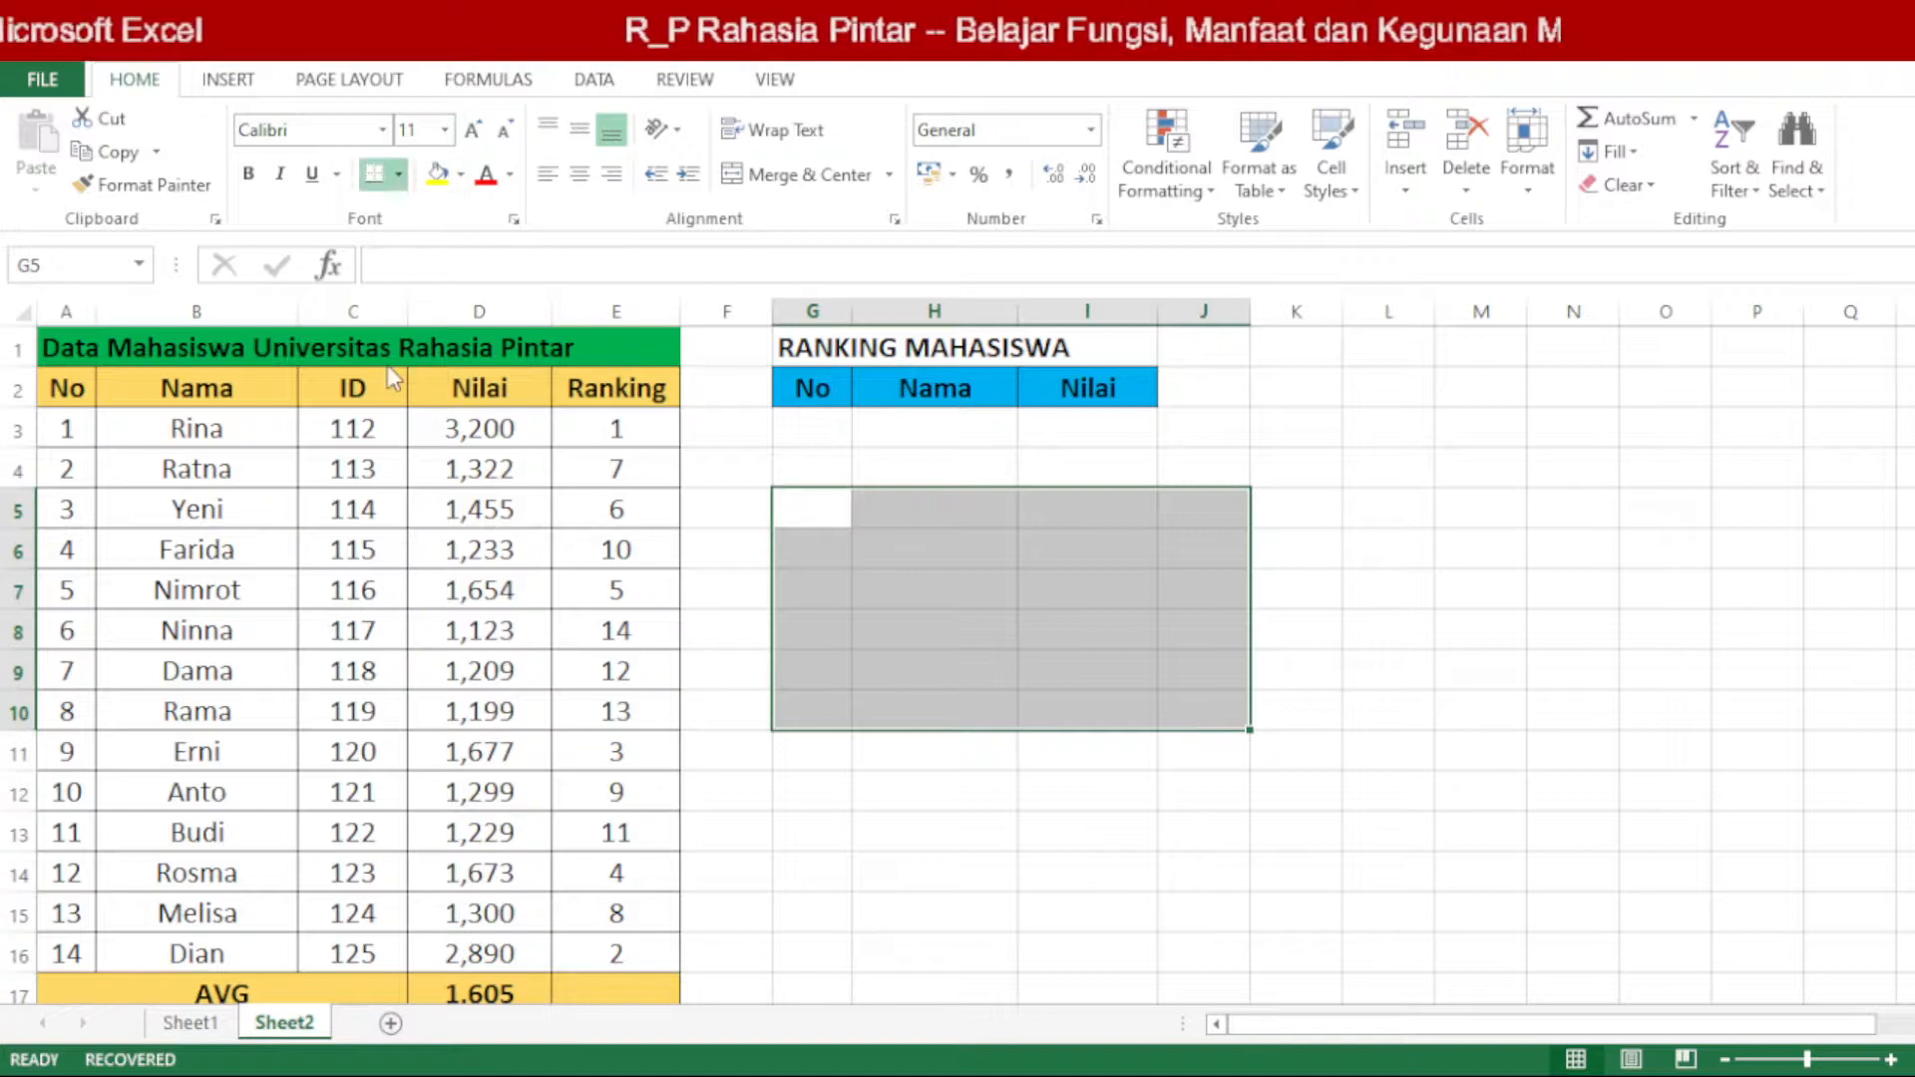
{"action": "left_click", "coordinate": [1461, 680]}
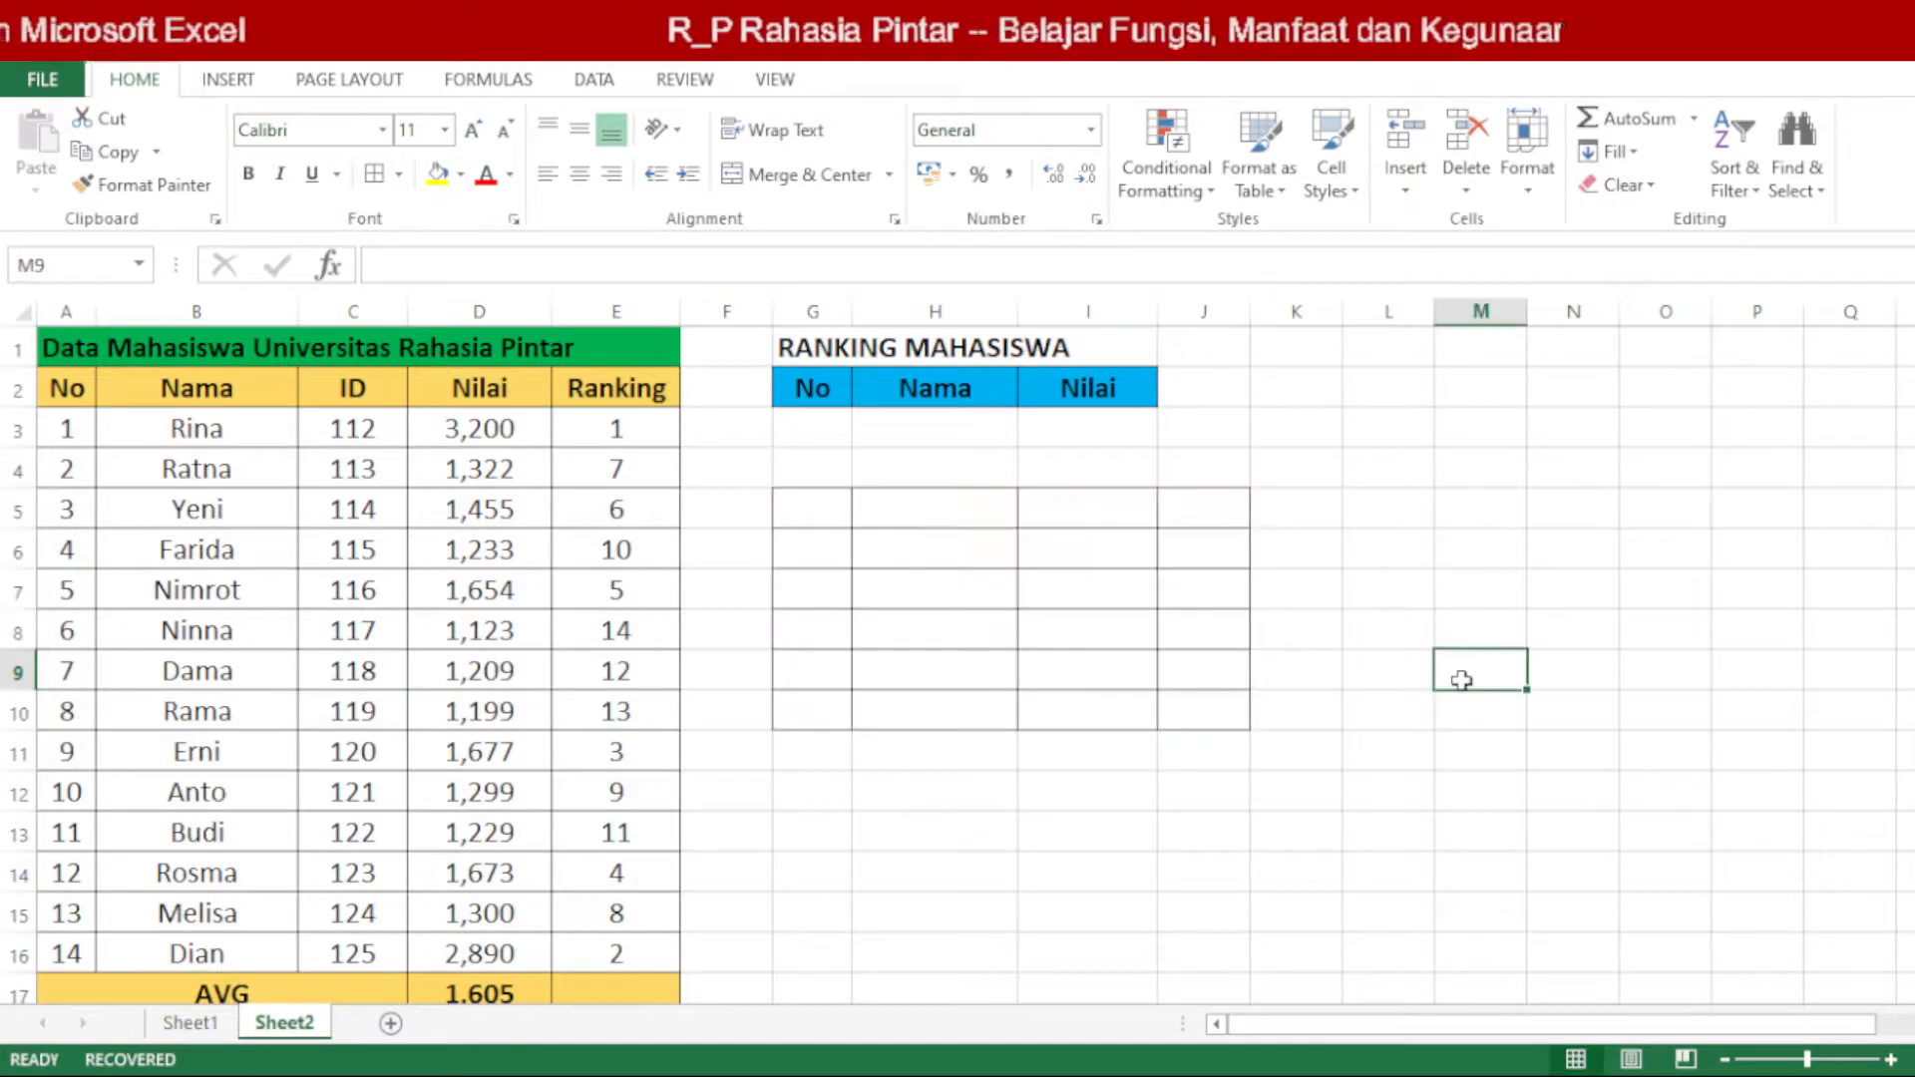
Step: Remove all borders from the cell range G5:J10
{"action": "left_click_drag", "start_coordinate": [836, 504], "coordinate": [1192, 709]}
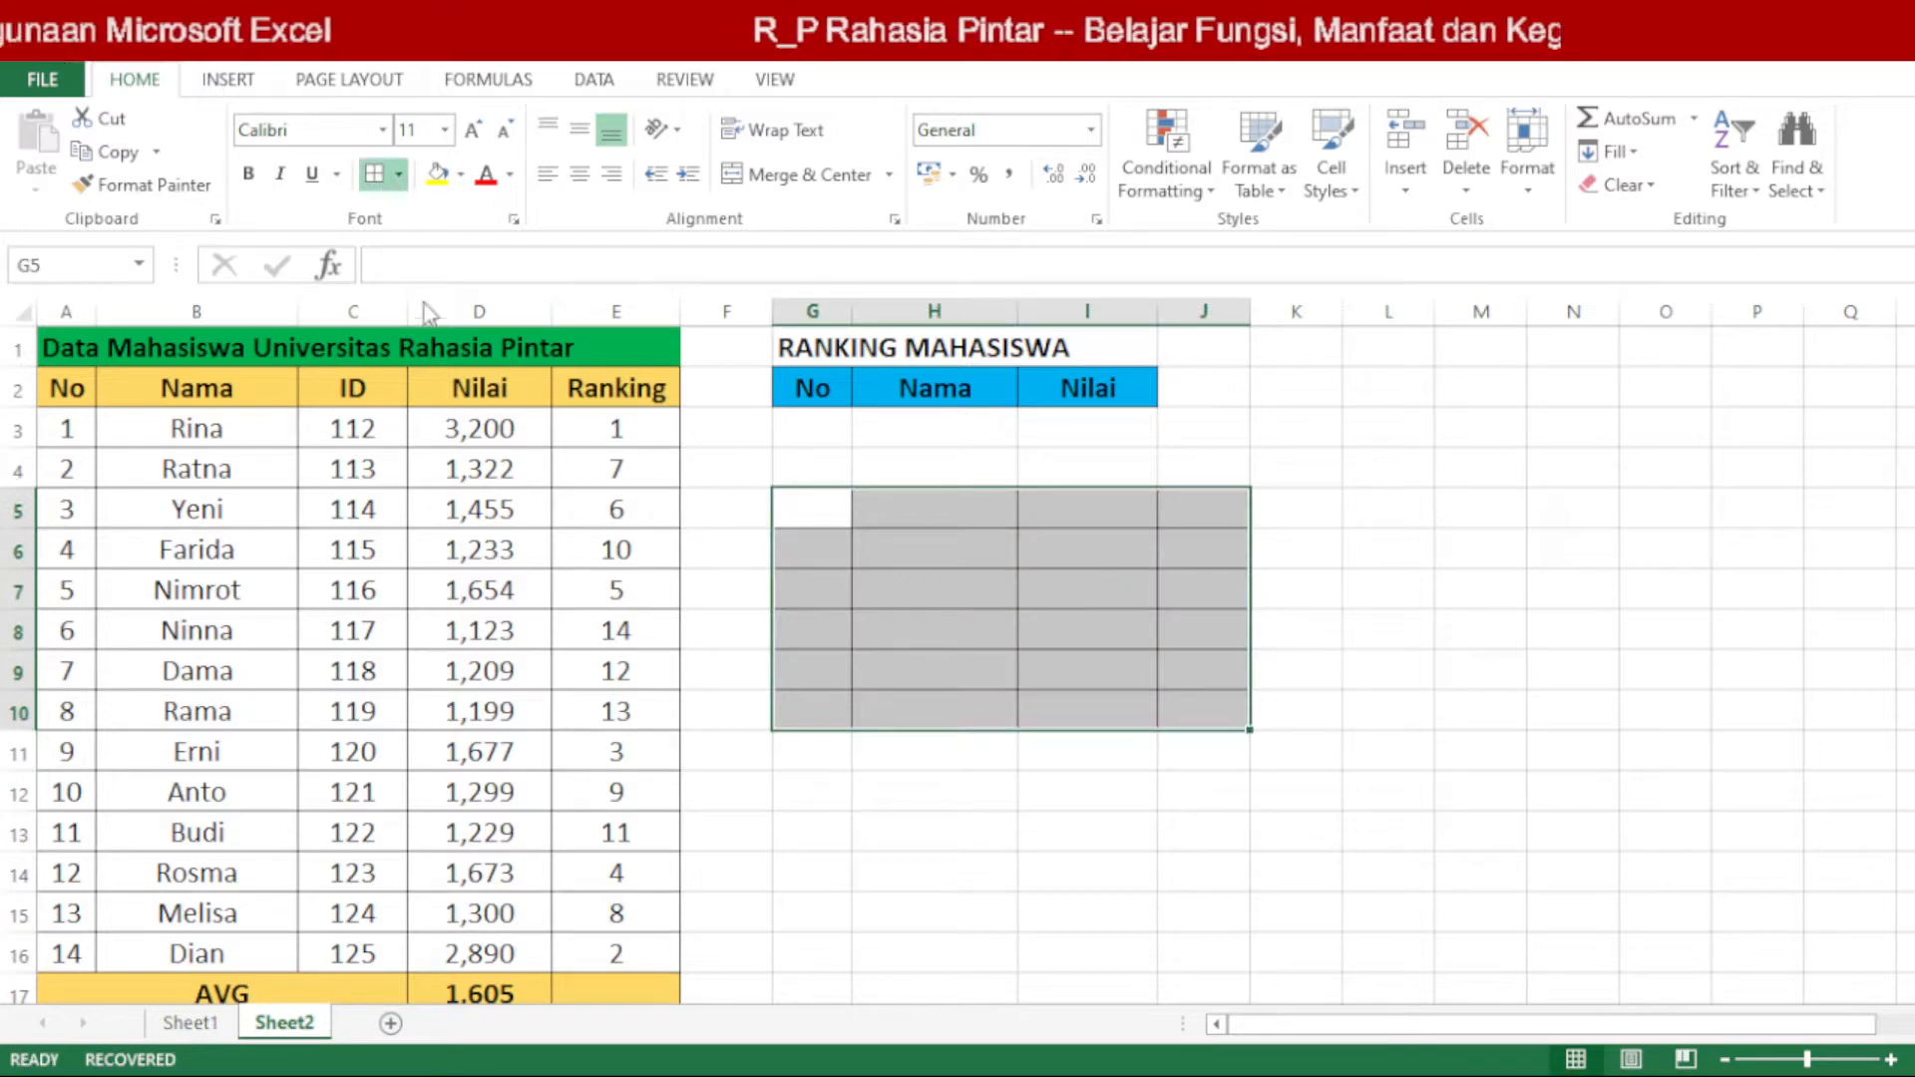
{"action": "left_click", "coordinate": [399, 401]}
{"action": "left_click", "coordinate": [865, 618]}
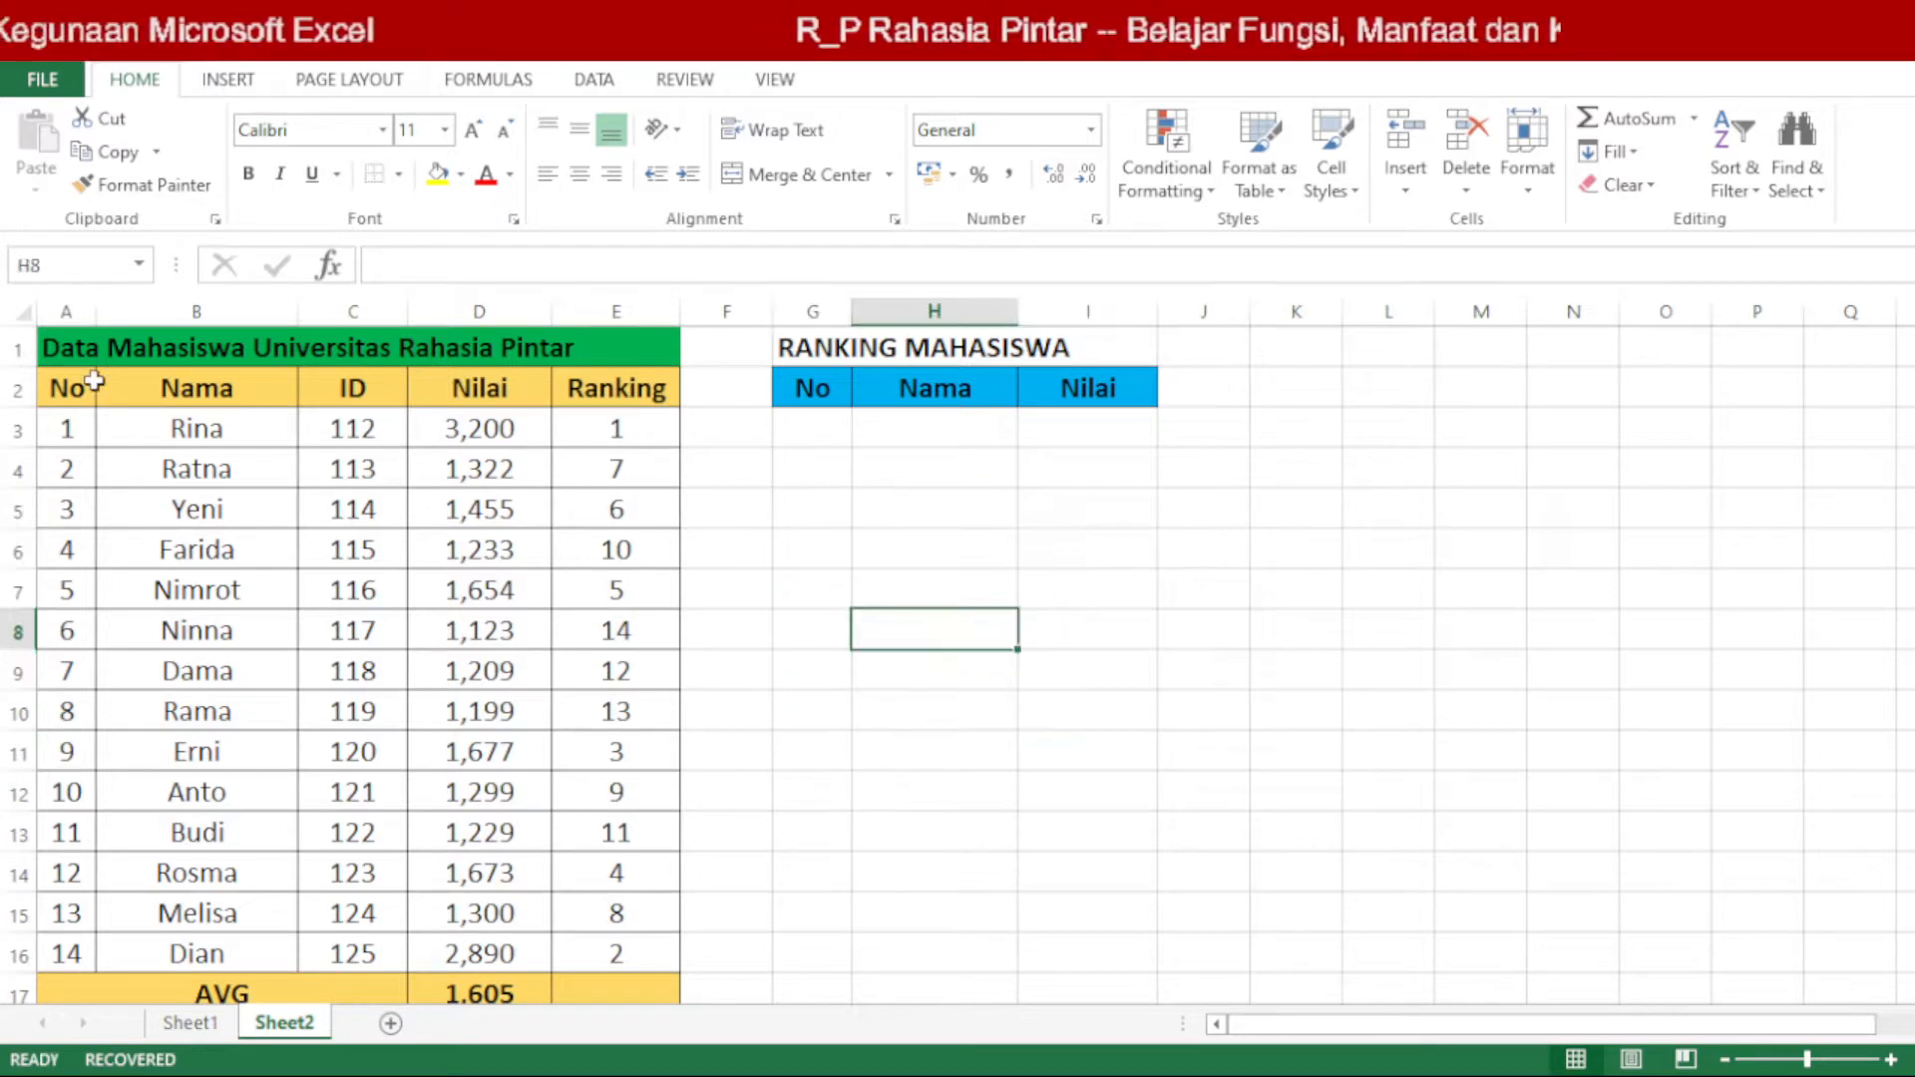
Step: Fill the title cells A1:E1 of the student data table with green
{"action": "left_click_drag", "start_coordinate": [57, 348], "coordinate": [663, 348]}
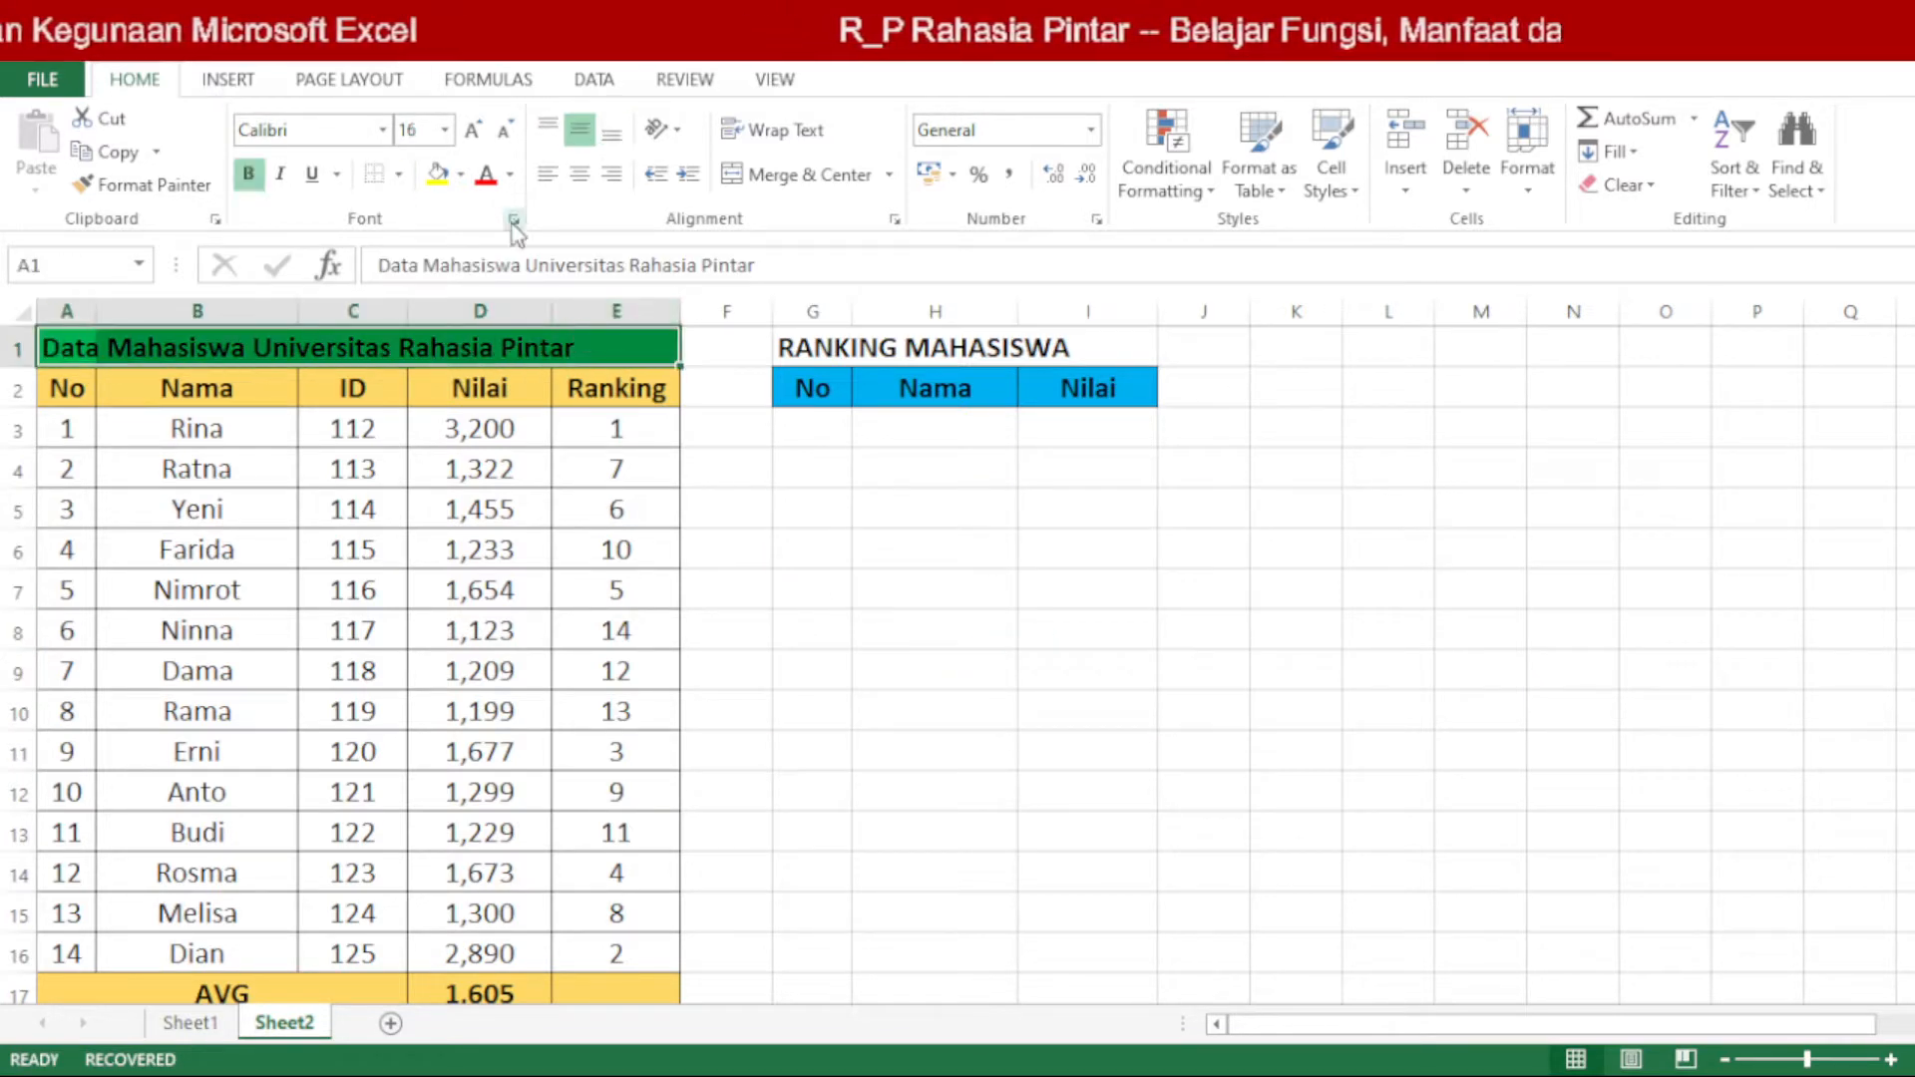
{"action": "left_click", "coordinate": [462, 177]}
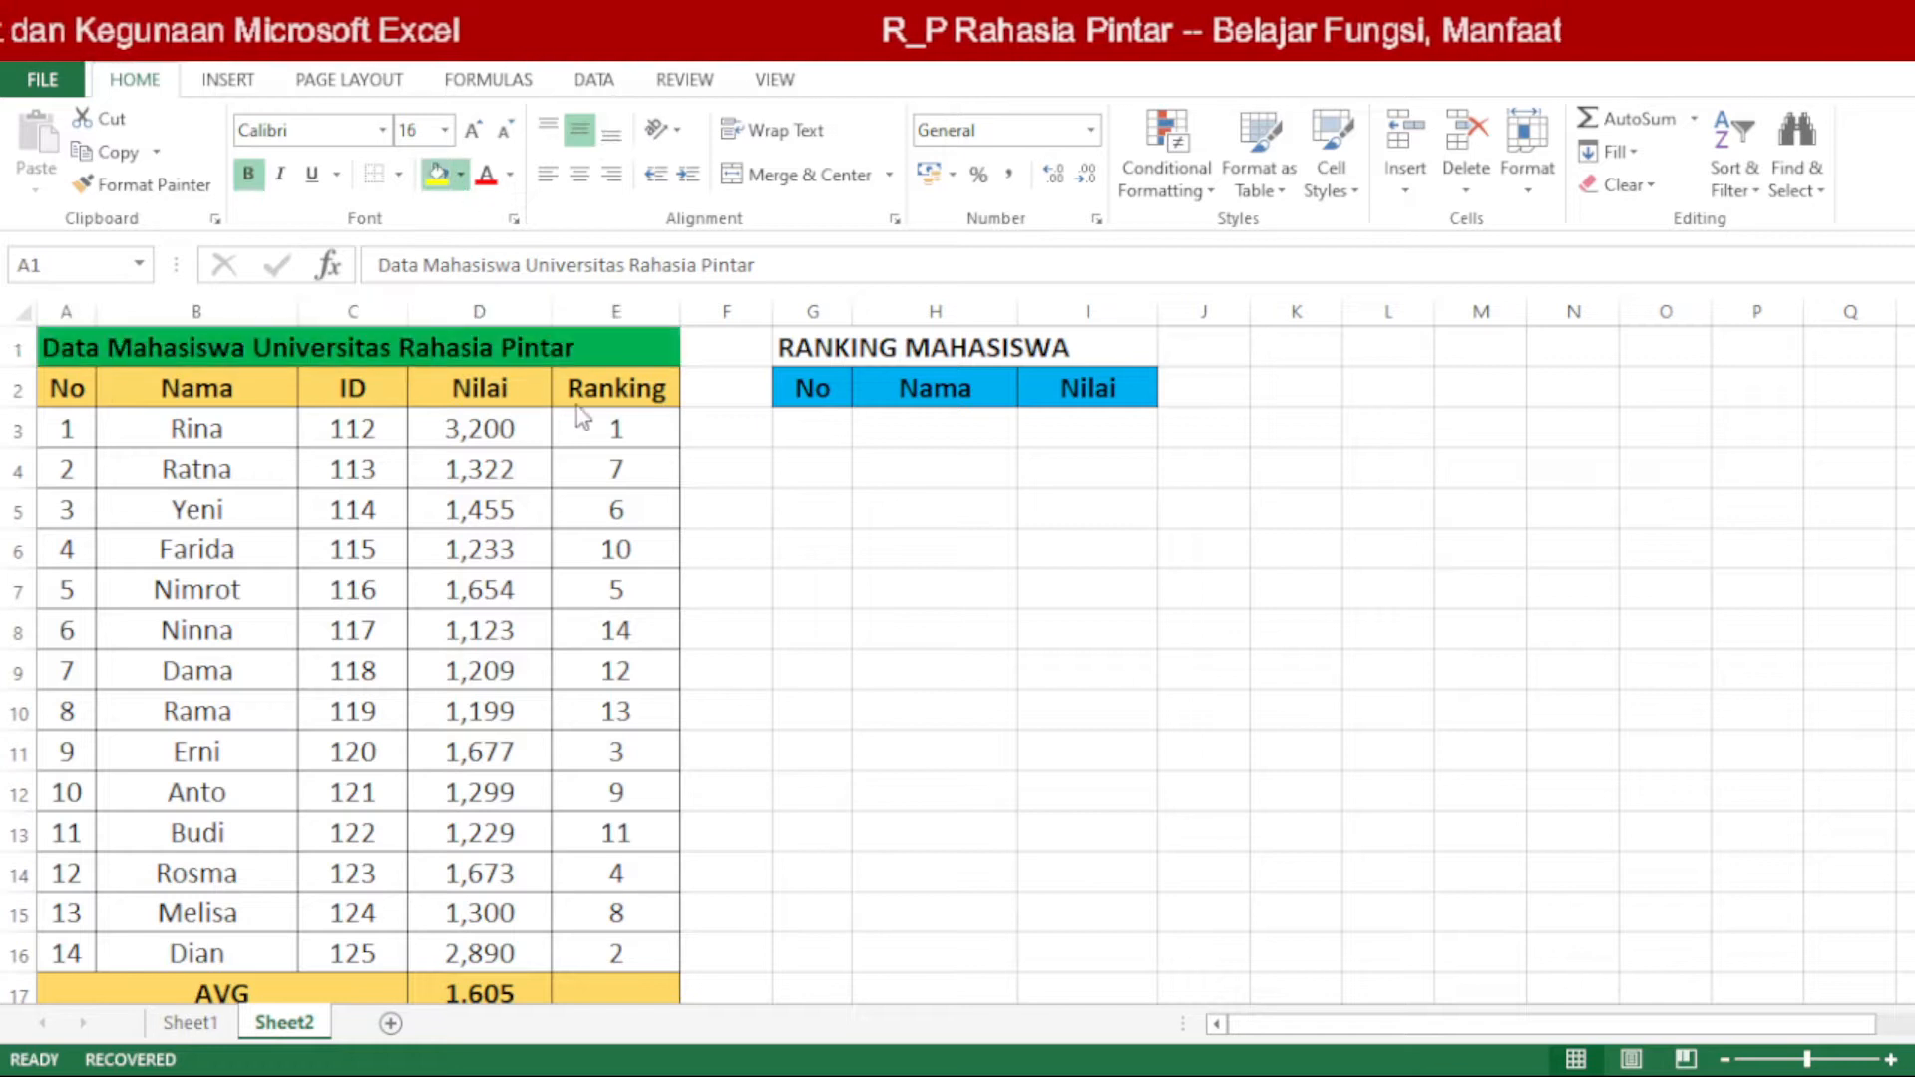
{"action": "left_click", "coordinate": [570, 399]}
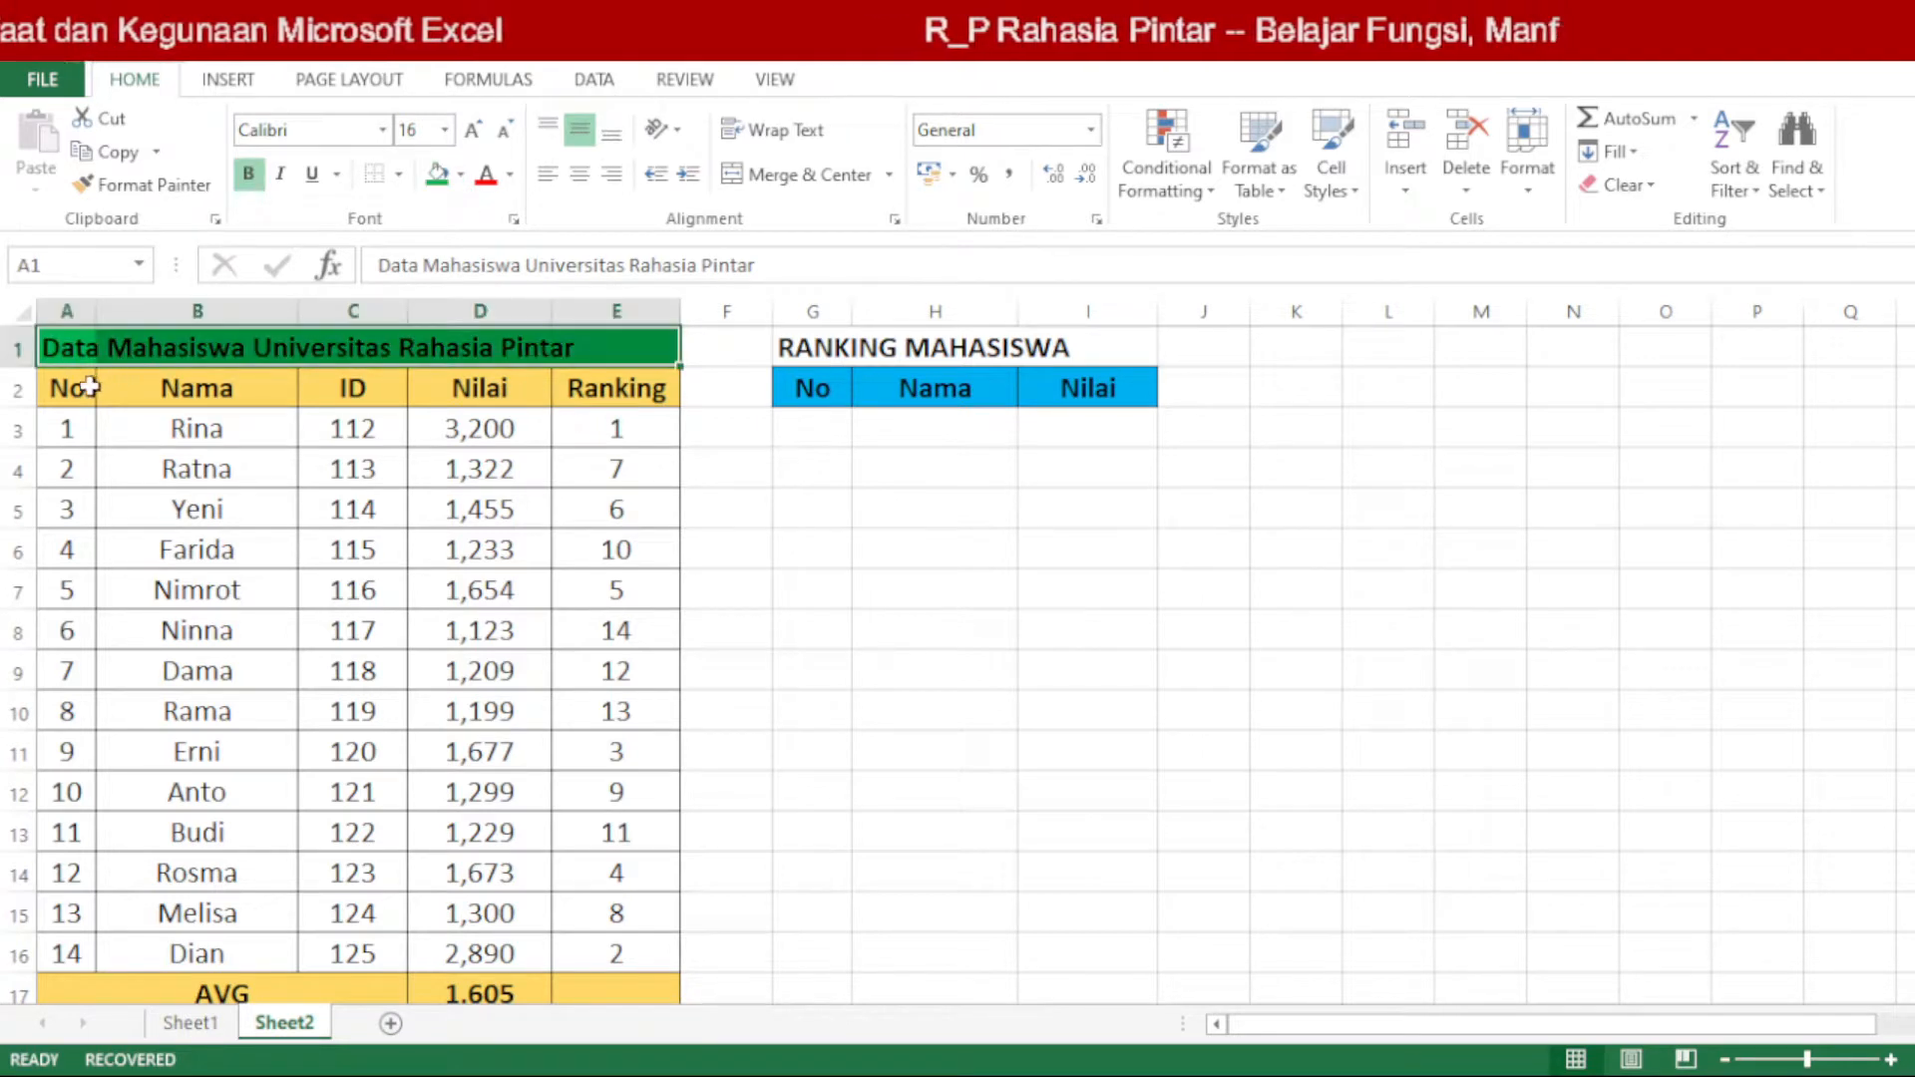
Step: Fill the header row A2:E2 of the student data table with gold
{"action": "left_click_drag", "start_coordinate": [72, 389], "coordinate": [619, 397]}
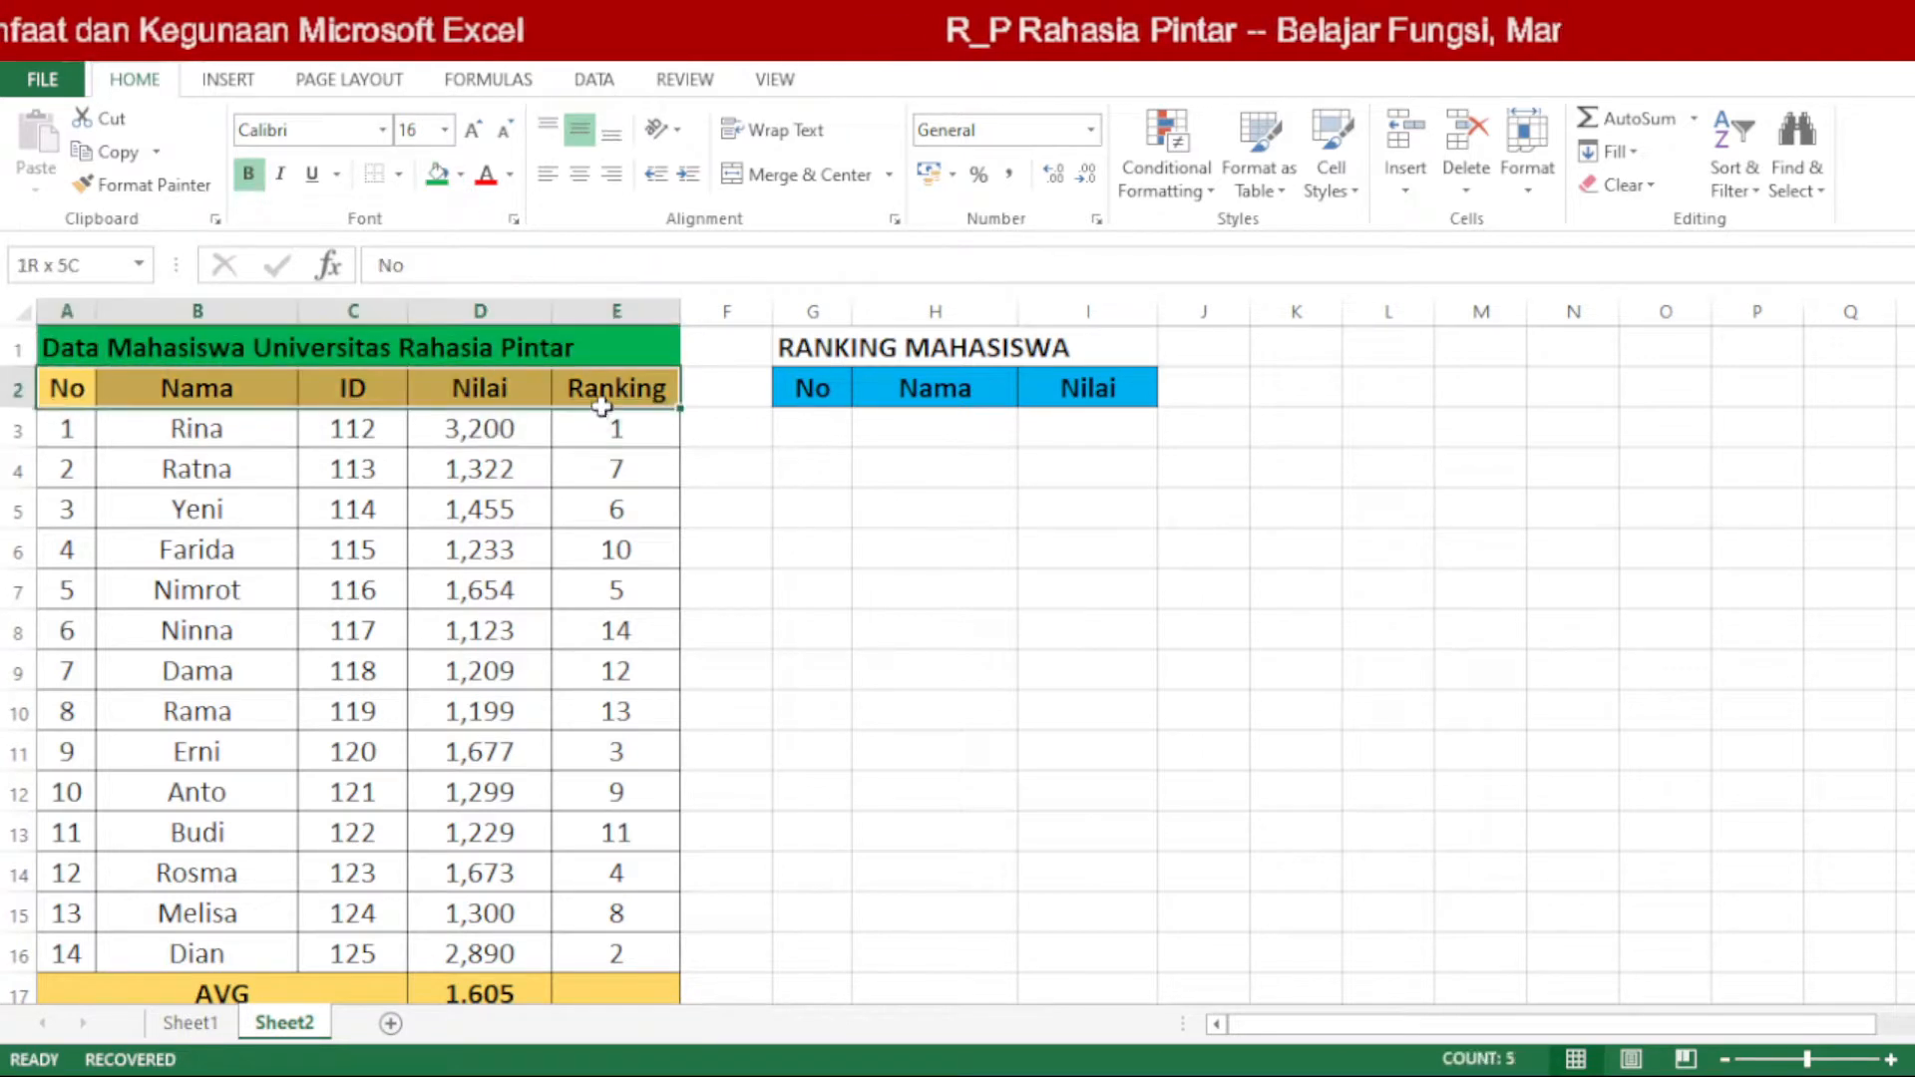
{"action": "left_click", "coordinate": [461, 176]}
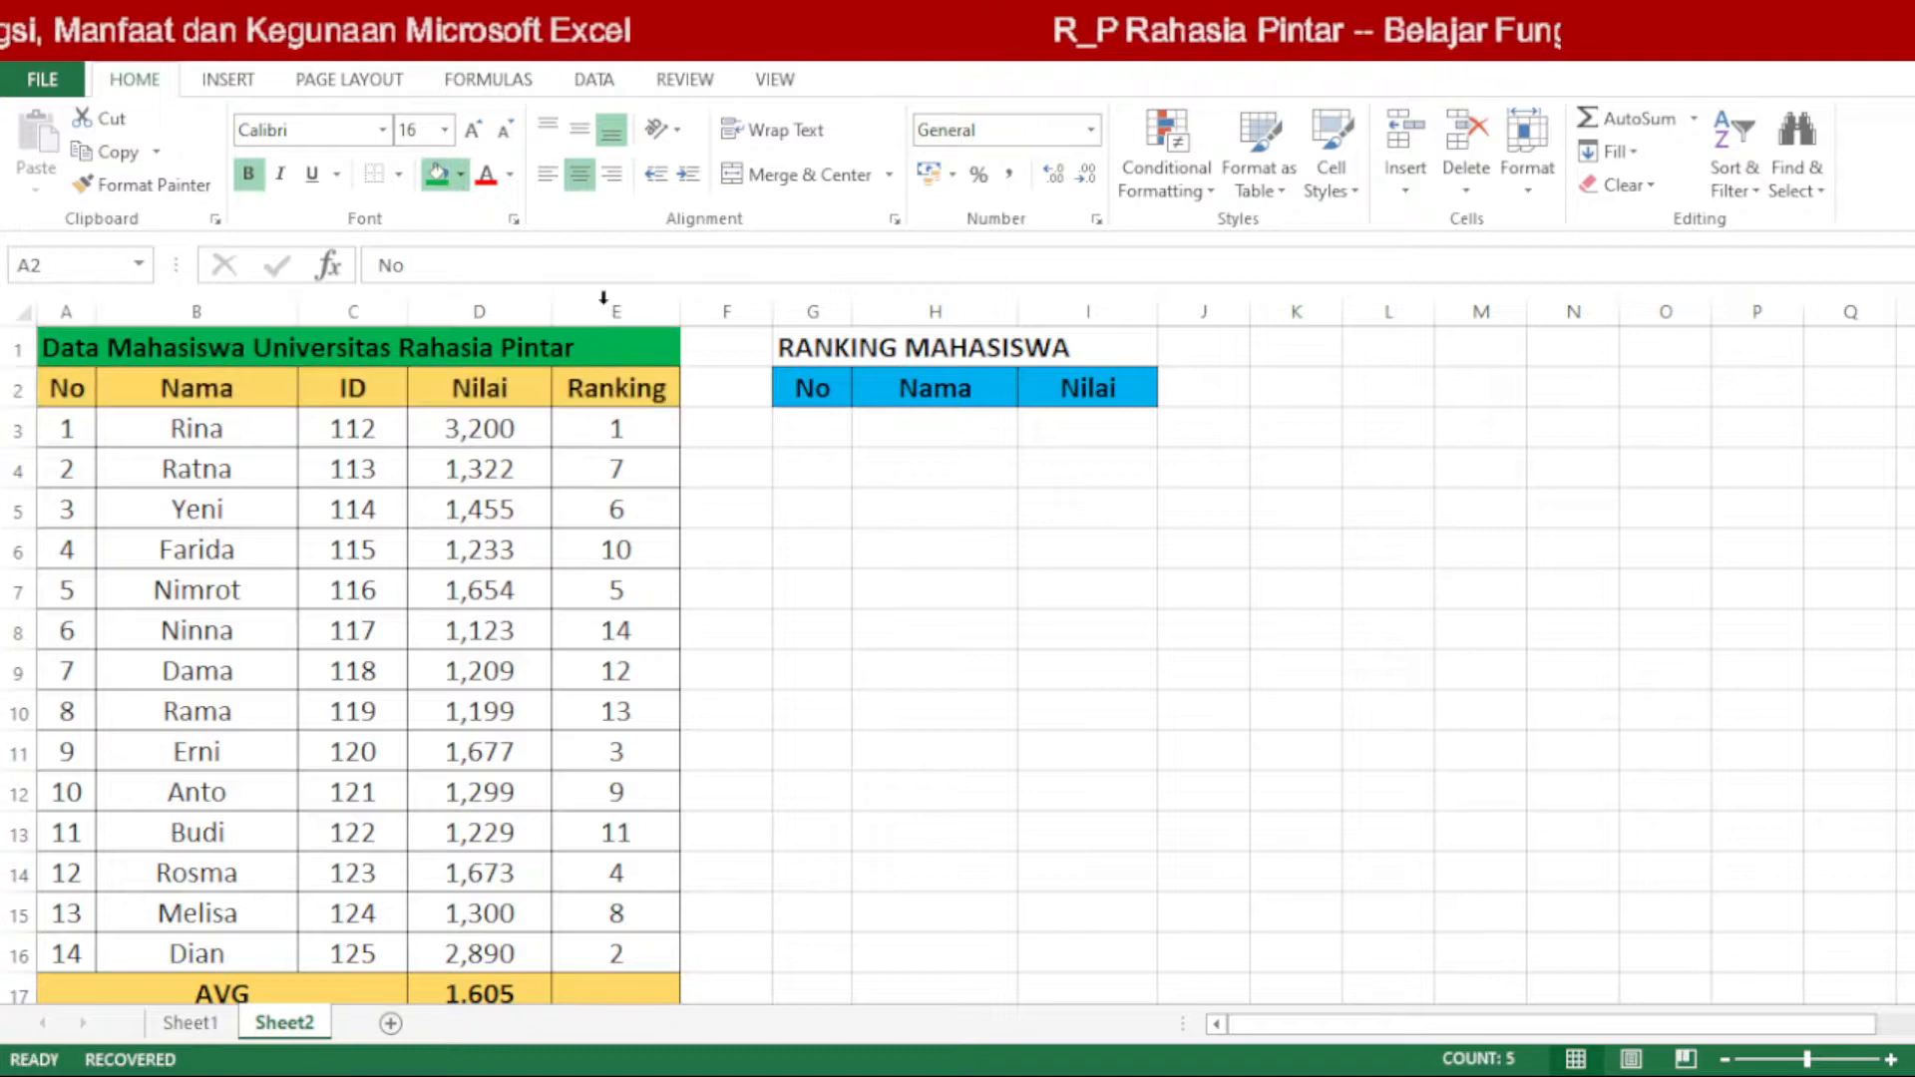
{"action": "left_click", "coordinate": [503, 756]}
{"action": "left_click", "coordinate": [963, 470]}
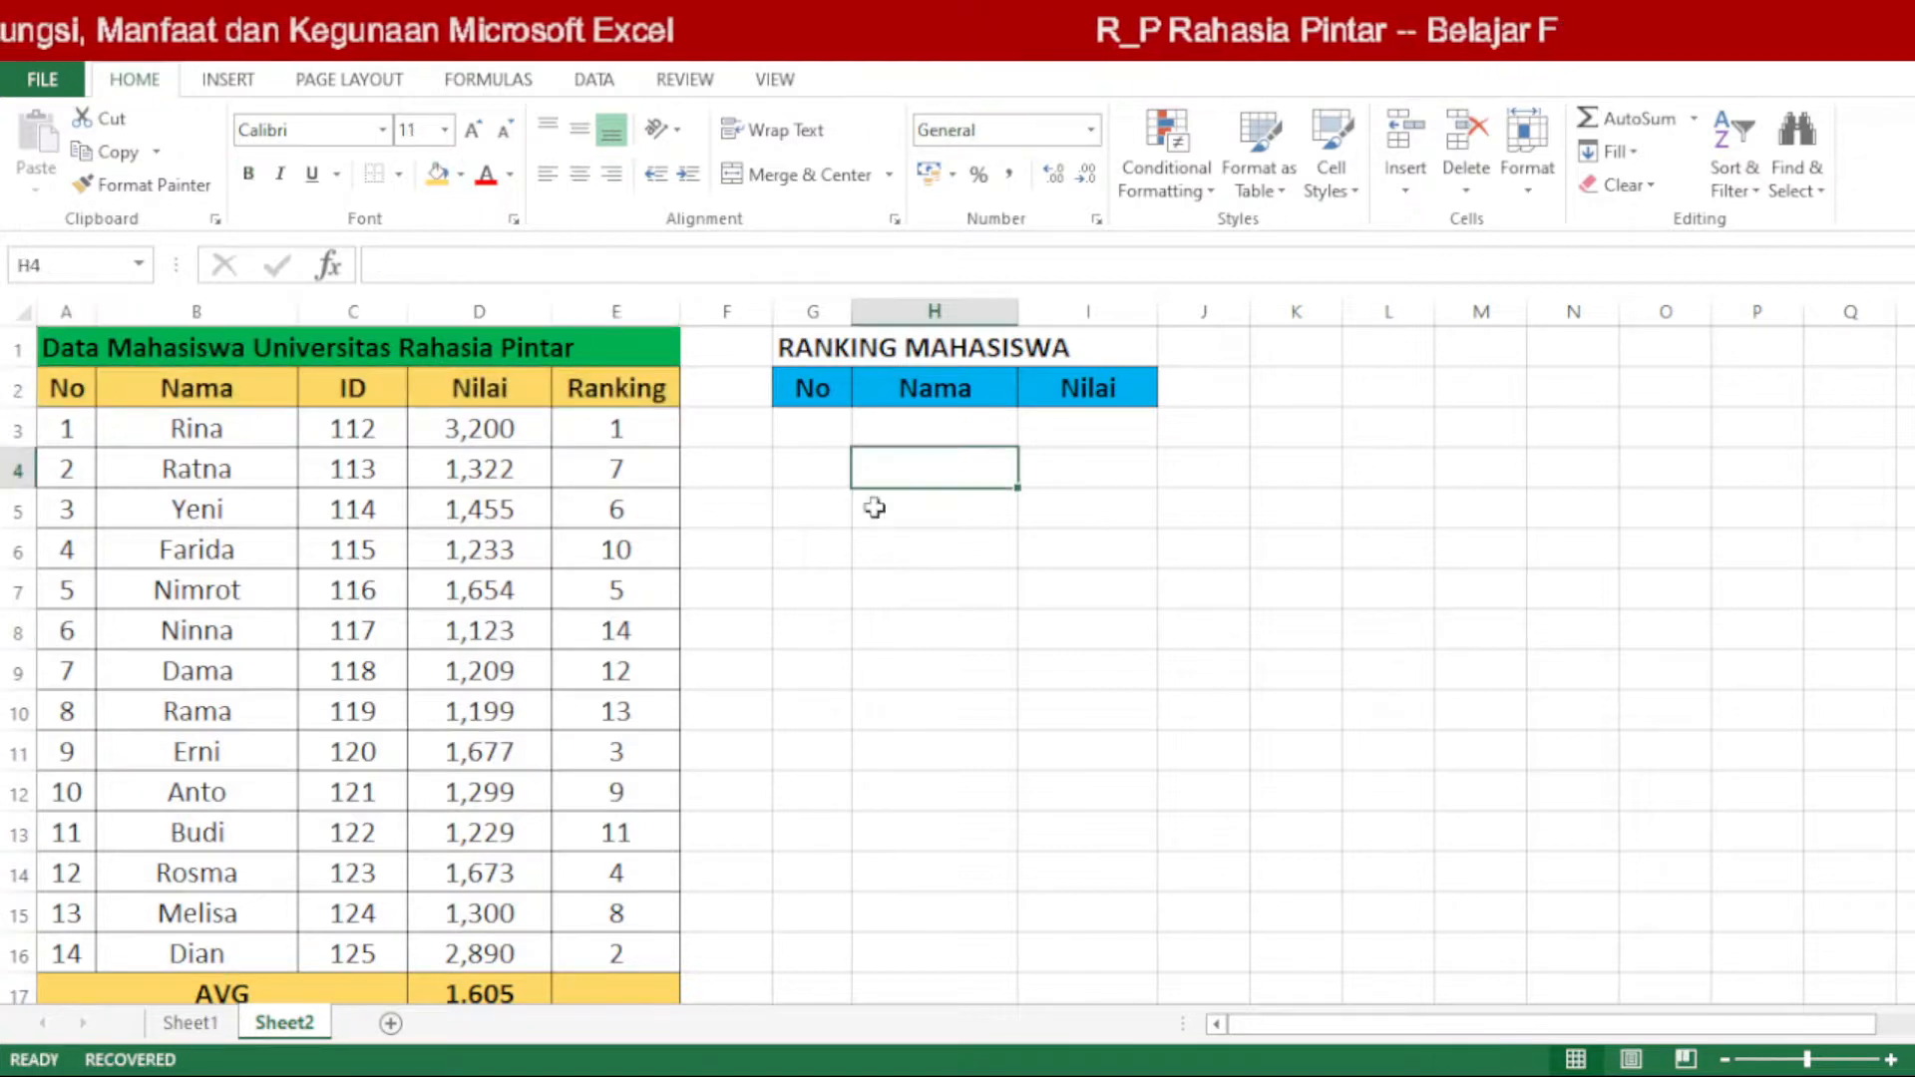
Step: Widen column G slightly for the No header of the RANKING MAHASISWA table
{"action": "left_click", "coordinate": [856, 341]}
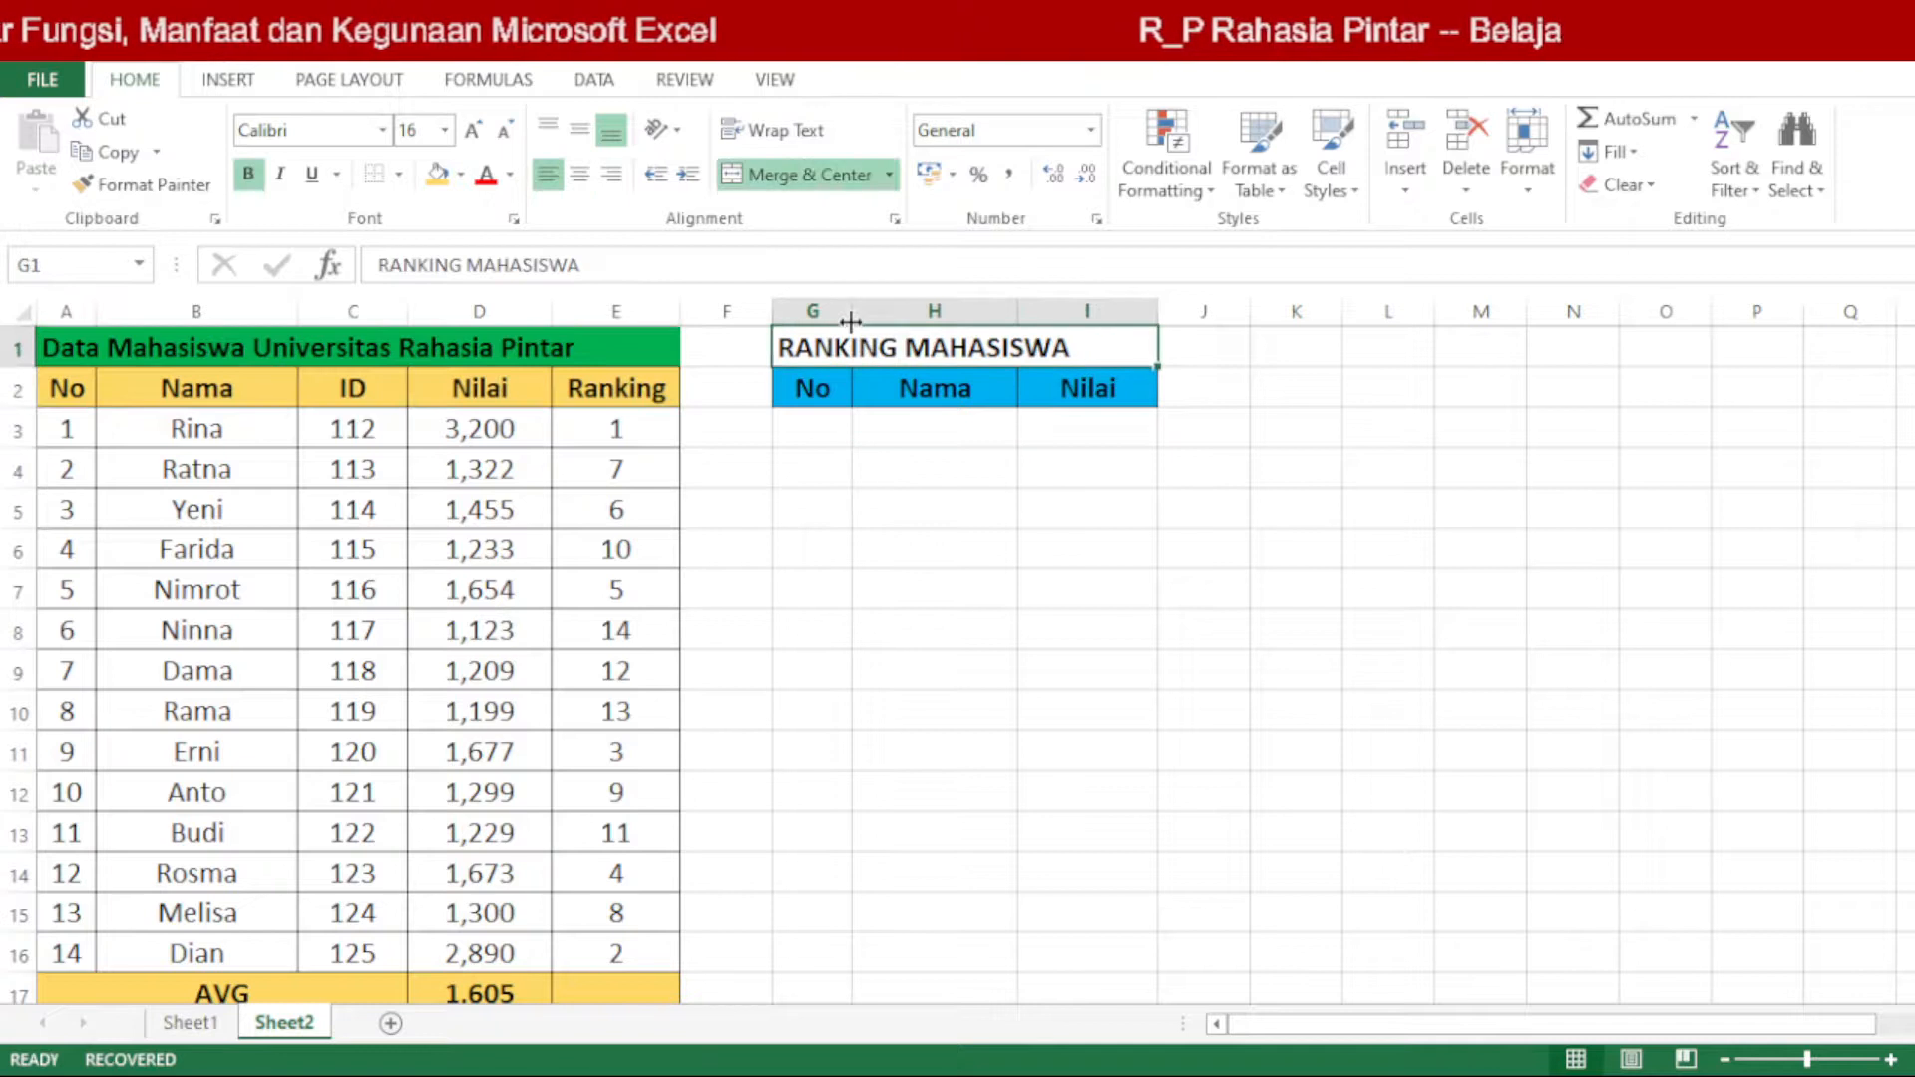
{"action": "left_click_drag", "start_coordinate": [849, 320], "coordinate": [859, 320]}
{"action": "left_click", "coordinate": [932, 544]}
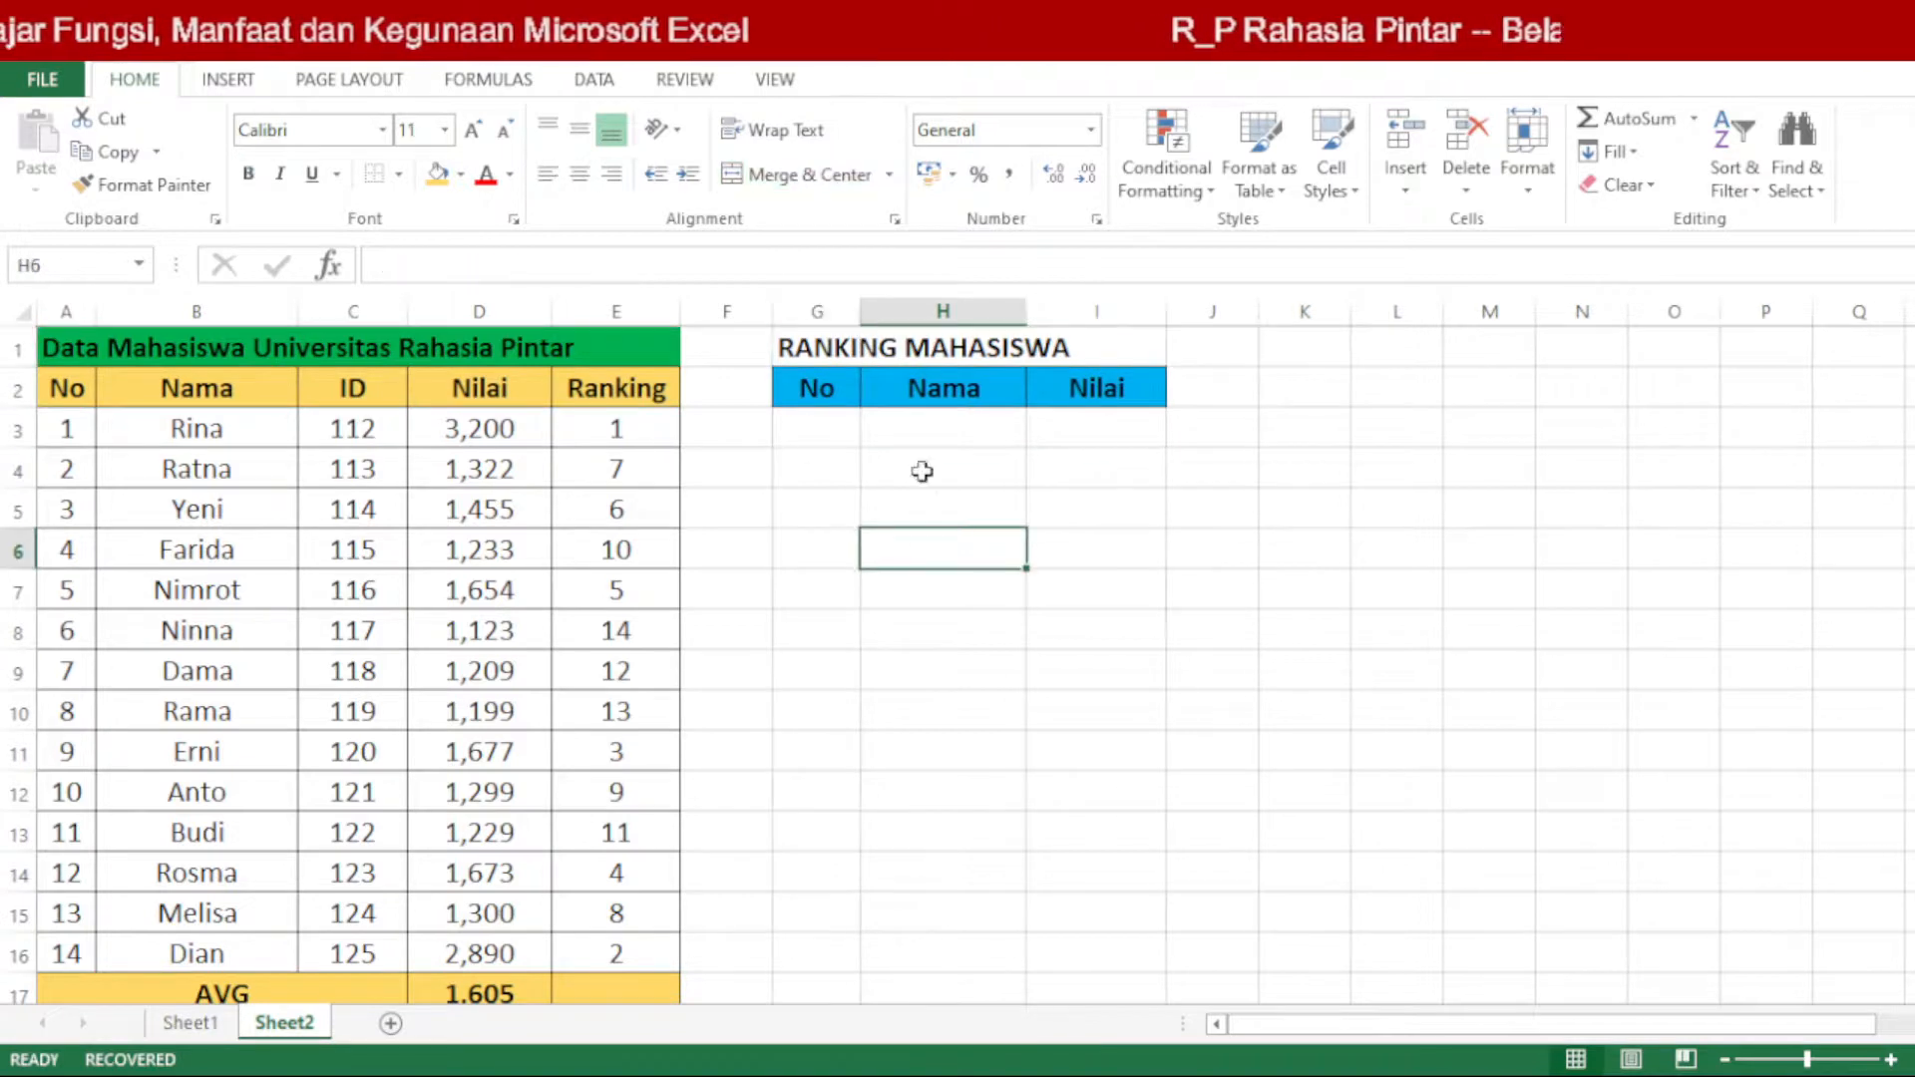
Step: Add all borders to the empty body cells G3:I16 of the RANKING MAHASISWA table
{"action": "left_click", "coordinate": [828, 372]}
{"action": "left_click_drag", "start_coordinate": [832, 428], "coordinate": [1152, 969]}
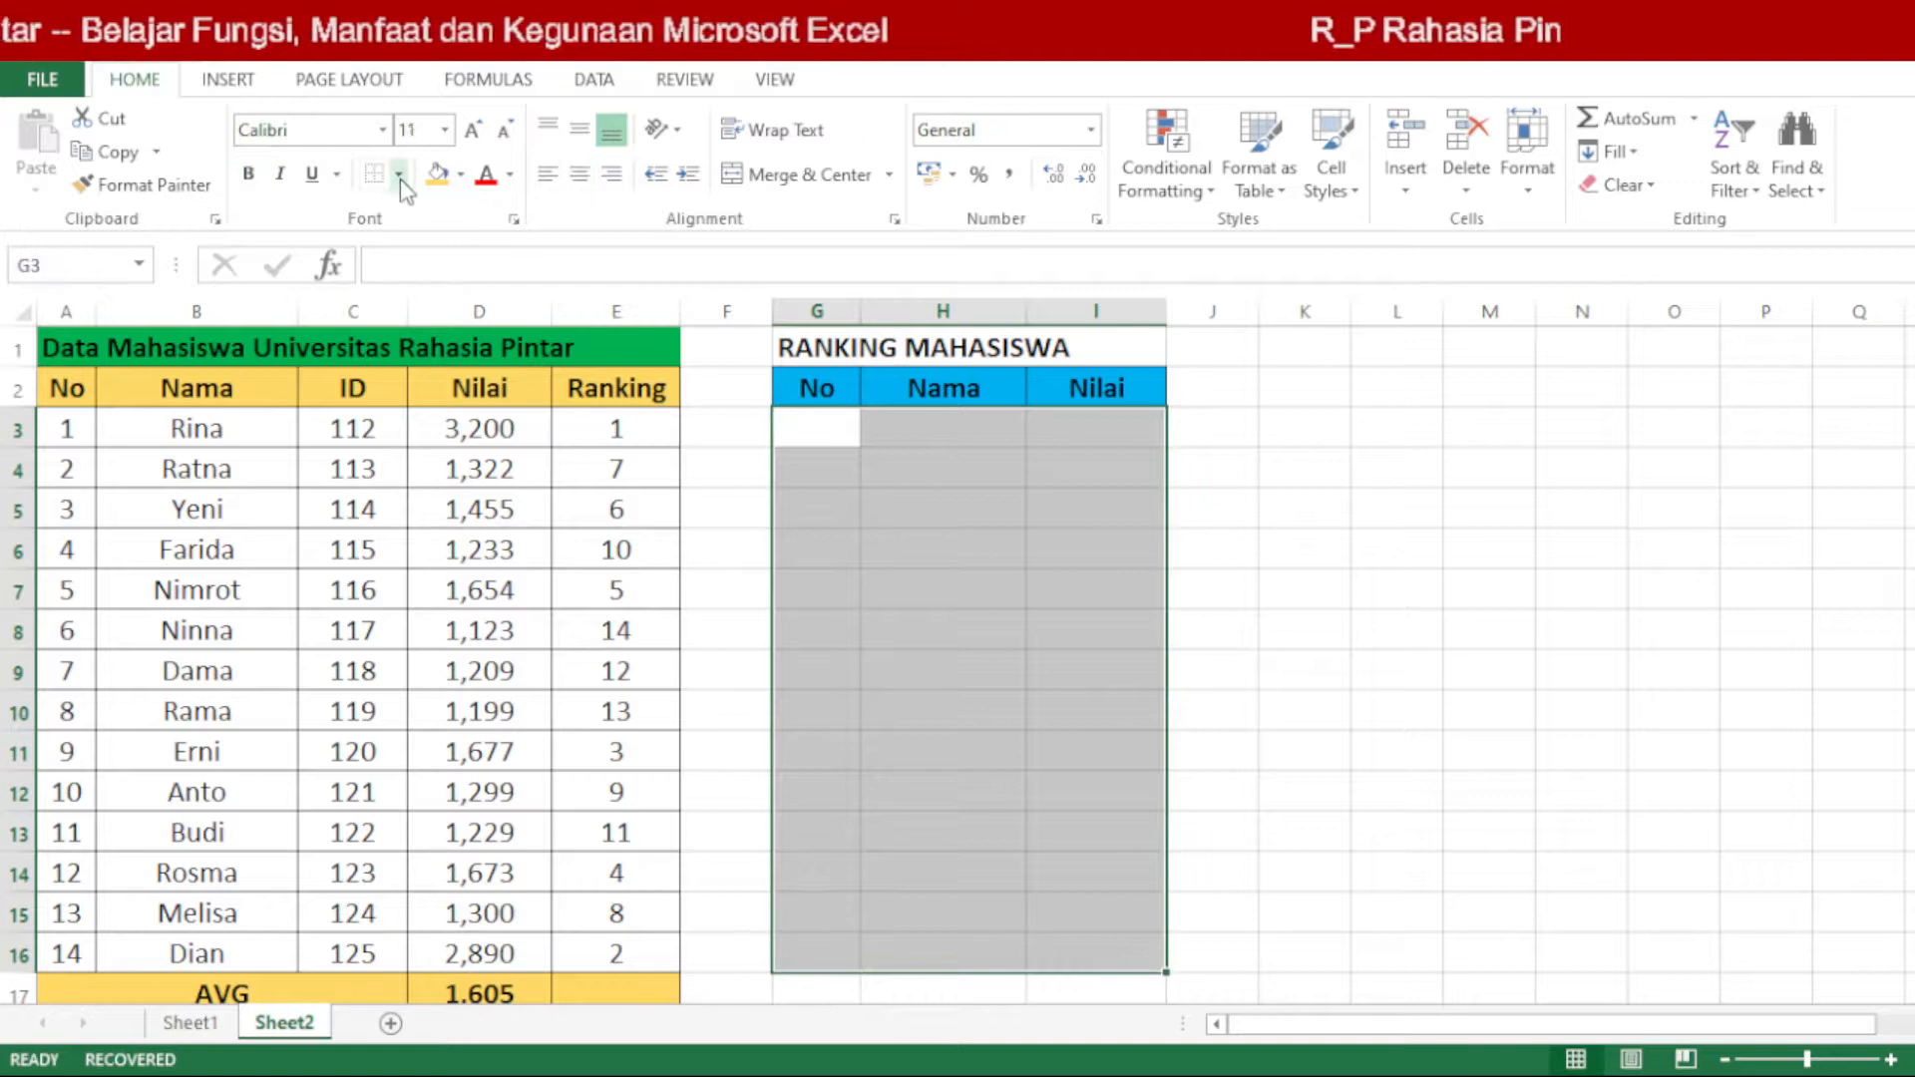
{"action": "left_click", "coordinate": [864, 553]}
{"action": "left_click_drag", "start_coordinate": [63, 431], "coordinate": [257, 574]}
{"action": "left_click_drag", "start_coordinate": [182, 431], "coordinate": [287, 955]}
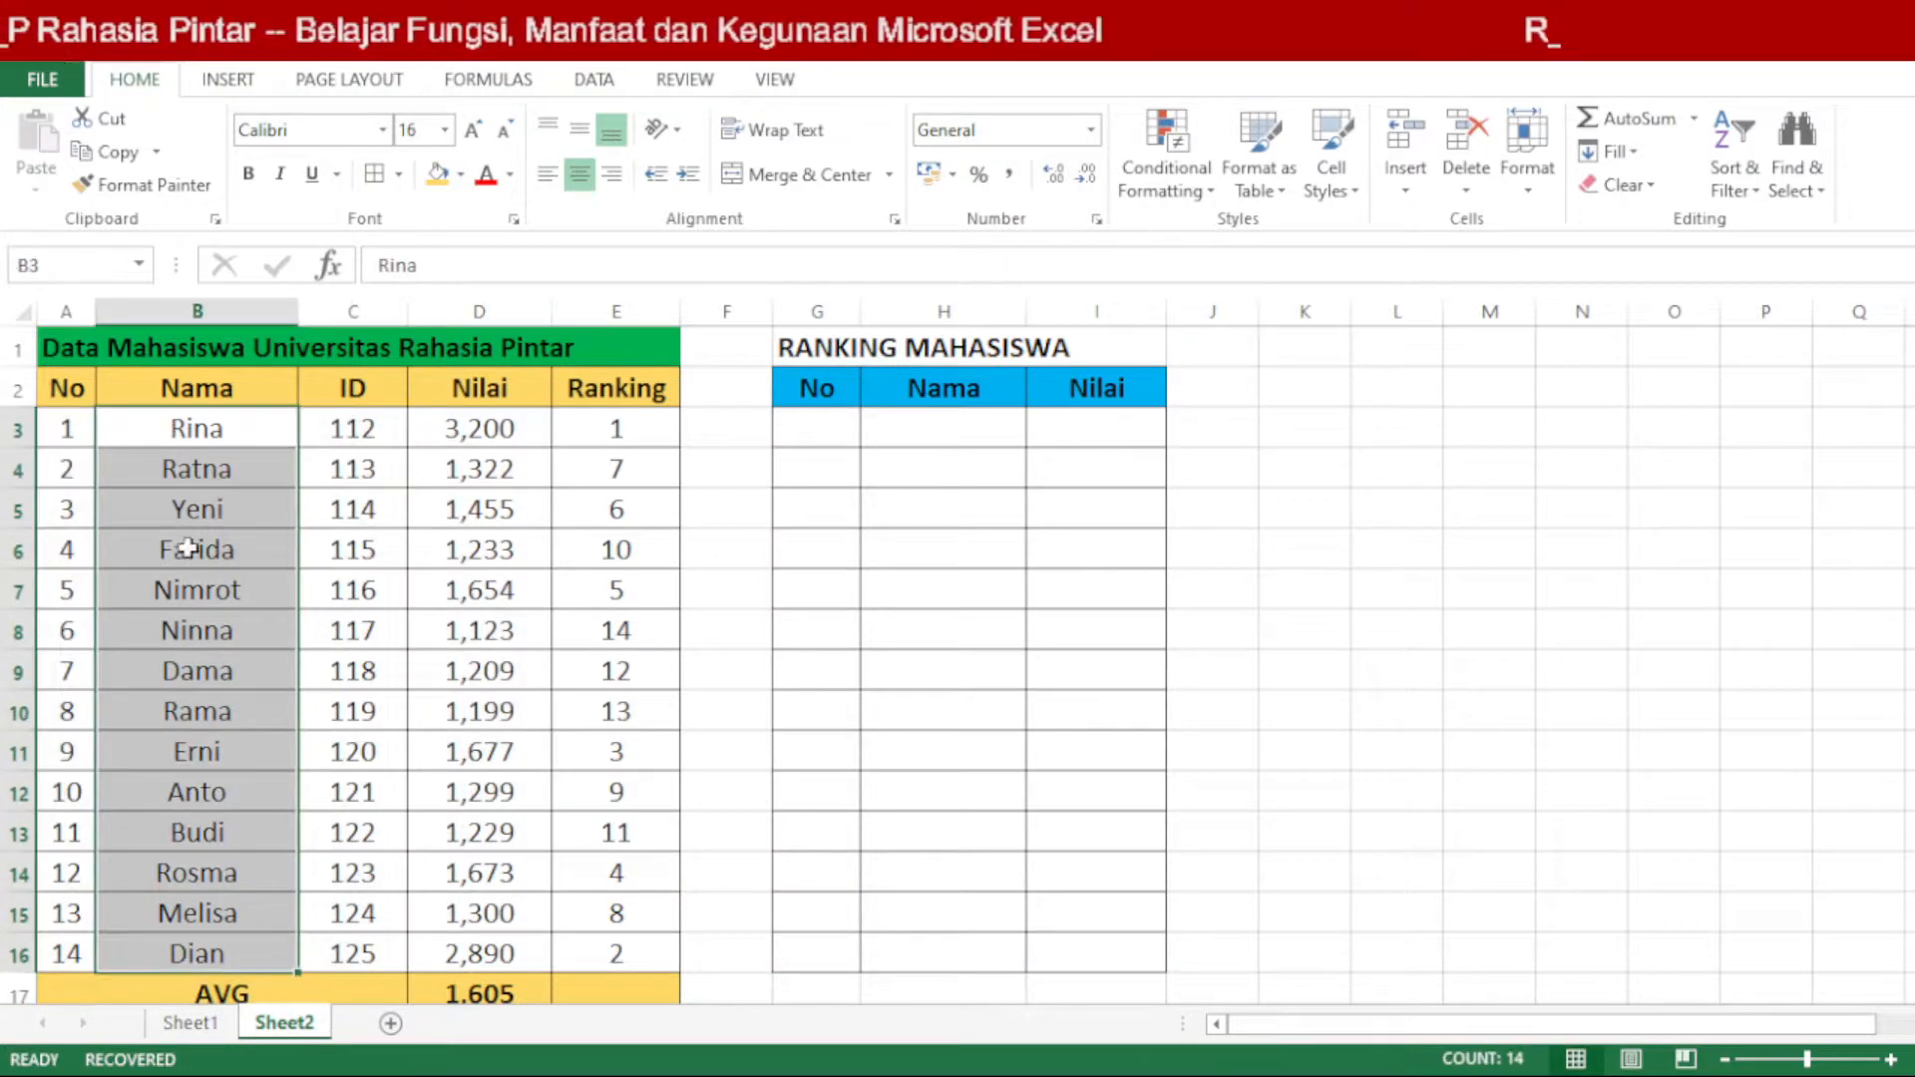
{"action": "left_click", "coordinate": [158, 503]}
{"action": "left_click", "coordinate": [90, 420]}
{"action": "left_click_drag", "start_coordinate": [91, 420], "coordinate": [623, 957]}
{"action": "left_click", "coordinate": [632, 590]}
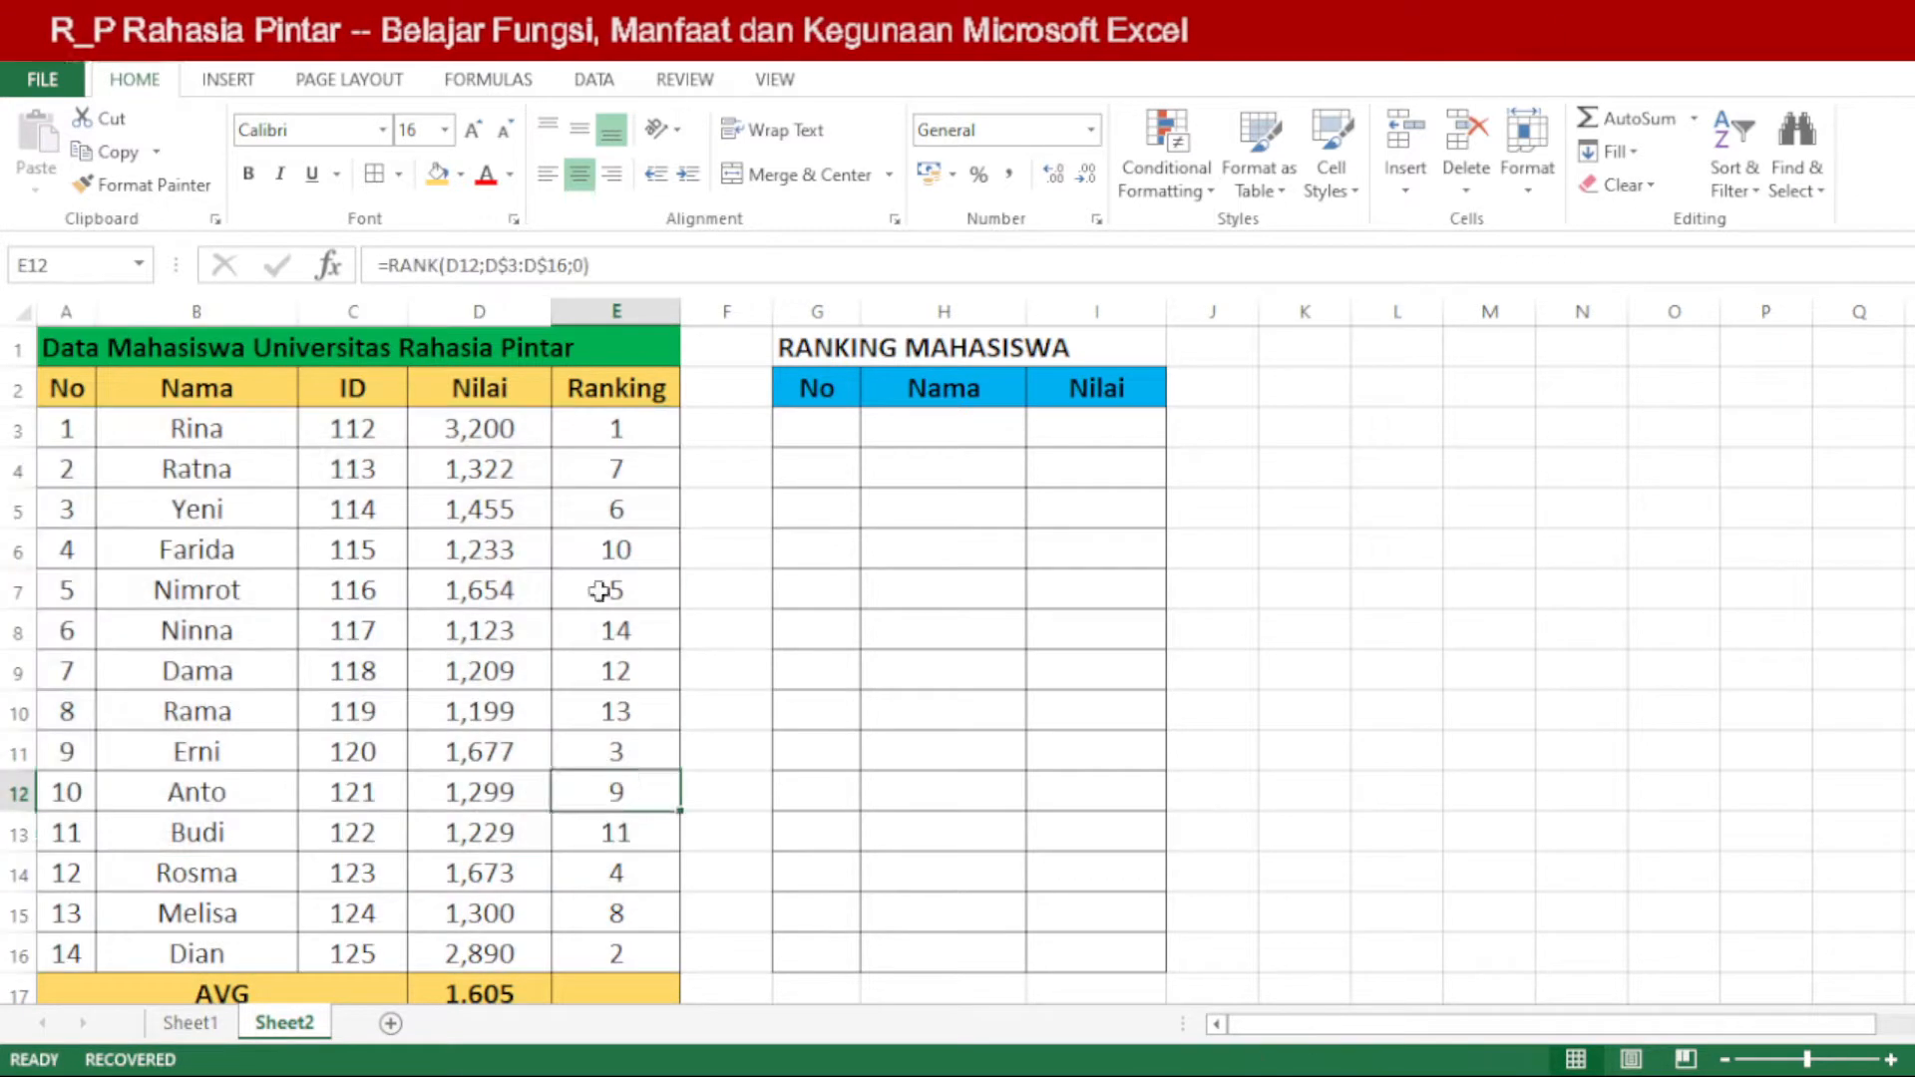
Step: Clear the rank formulas from the Ranking column, cells E3:E16, on Sheet2
{"action": "left_click_drag", "start_coordinate": [636, 434], "coordinate": [636, 948]}
{"action": "key", "text": "Delete"}
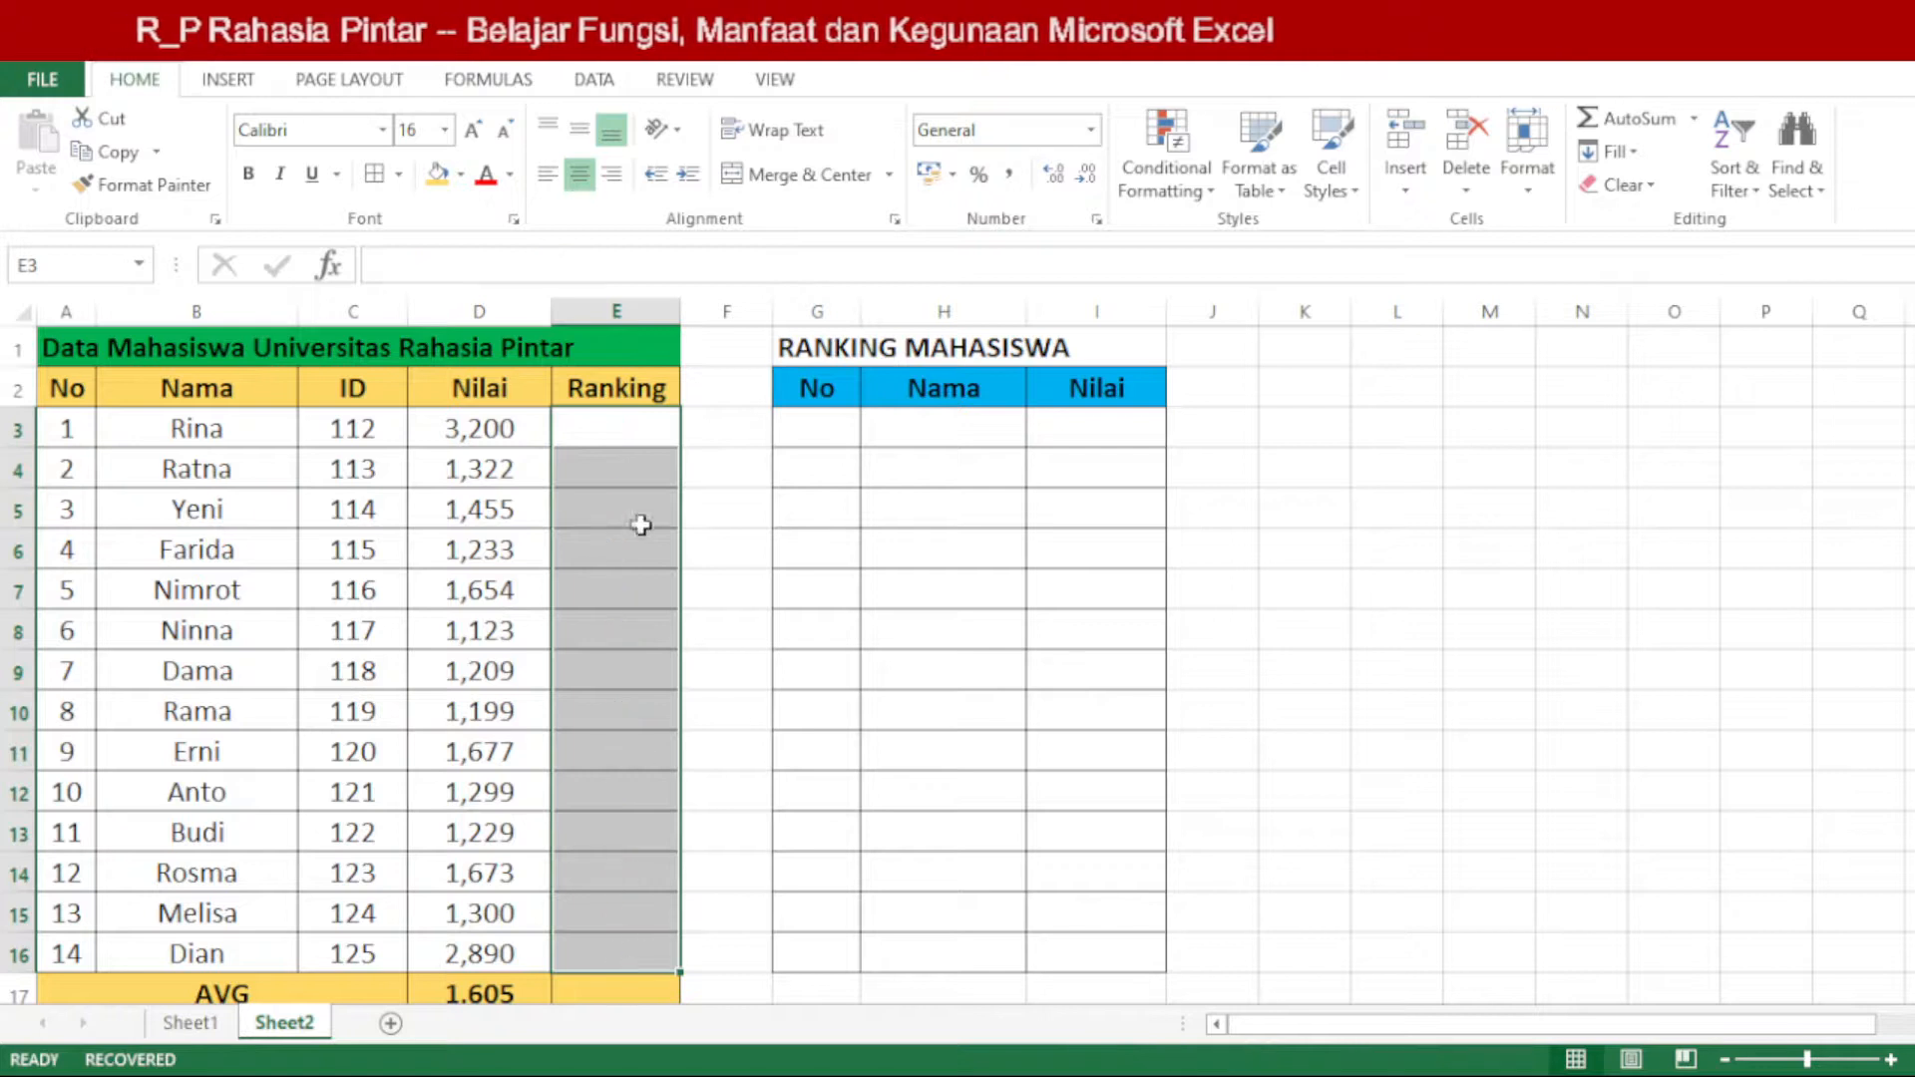
{"action": "left_click", "coordinate": [641, 510]}
{"action": "left_click", "coordinate": [640, 426]}
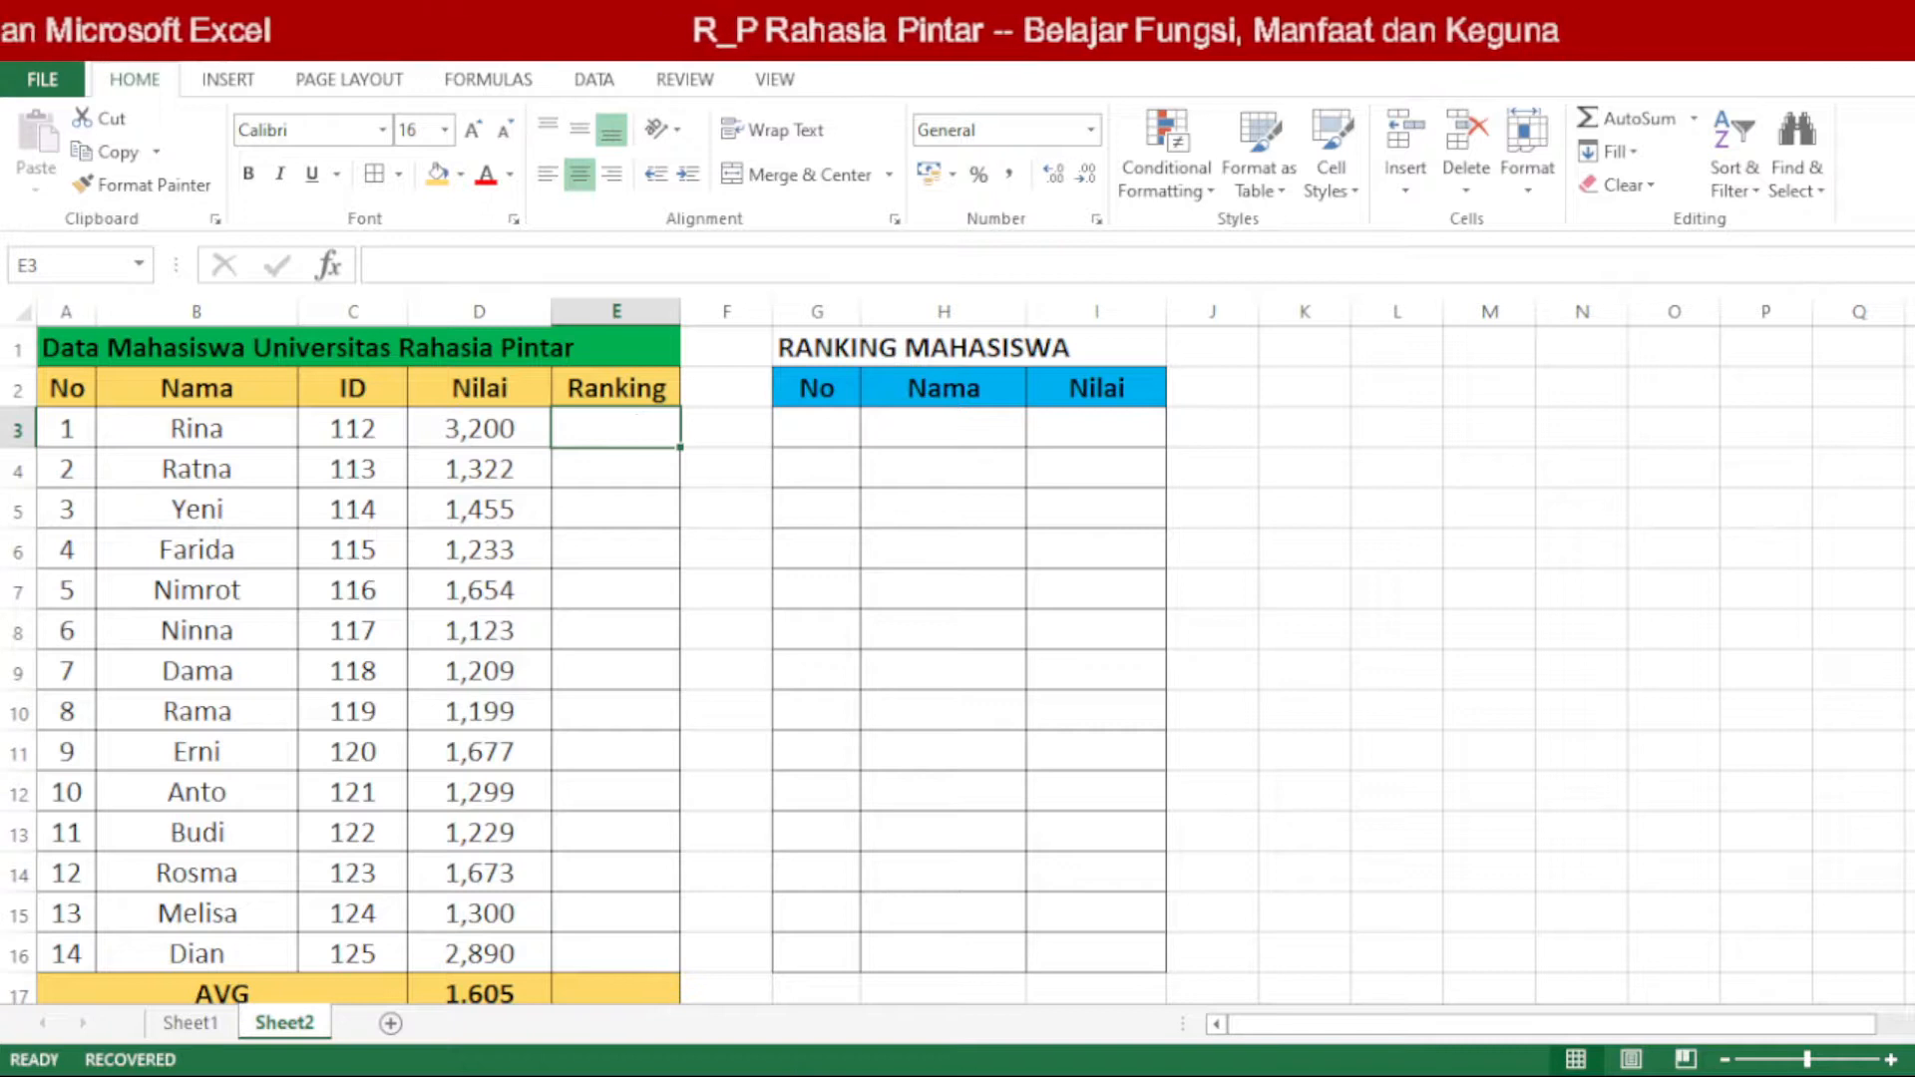
{"action": "left_click", "coordinate": [638, 643]}
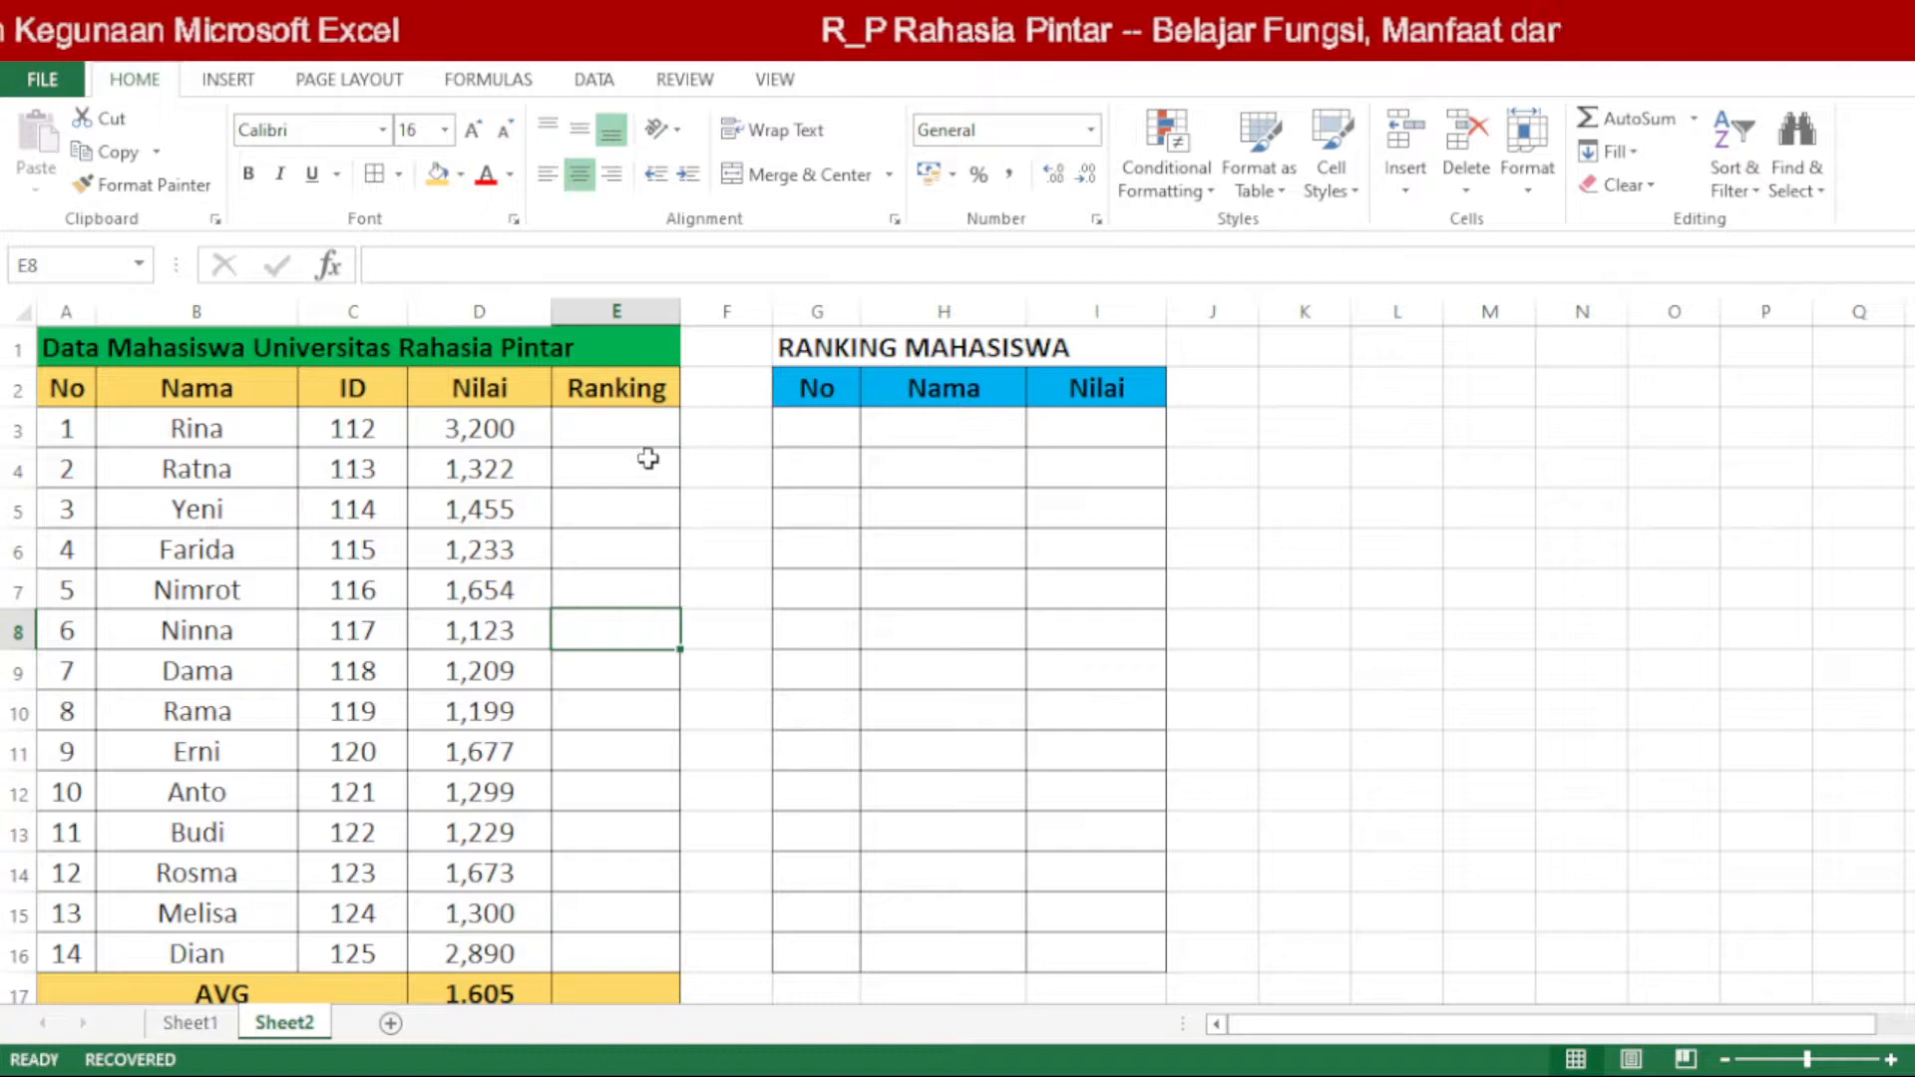
{"action": "left_click_drag", "start_coordinate": [639, 429], "coordinate": [643, 959]}
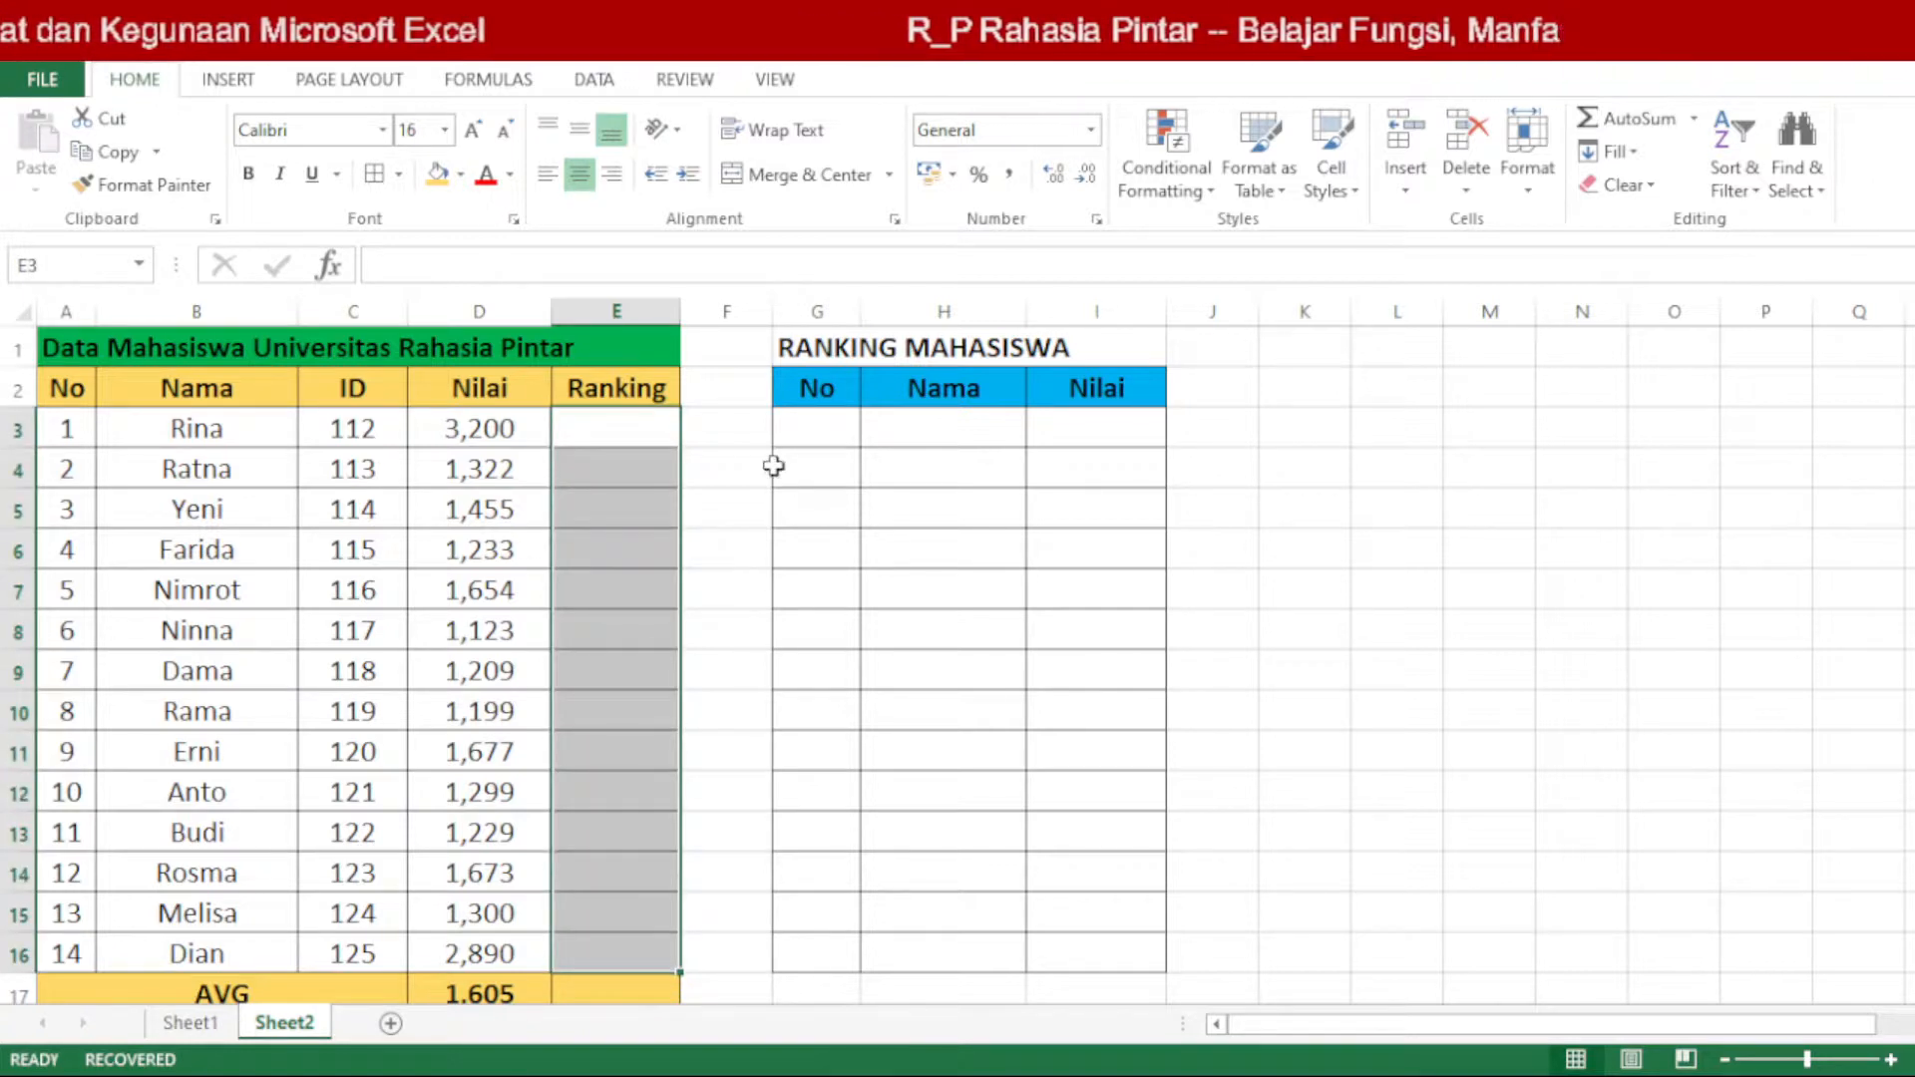
{"action": "left_click_drag", "start_coordinate": [67, 955], "coordinate": [641, 436]}
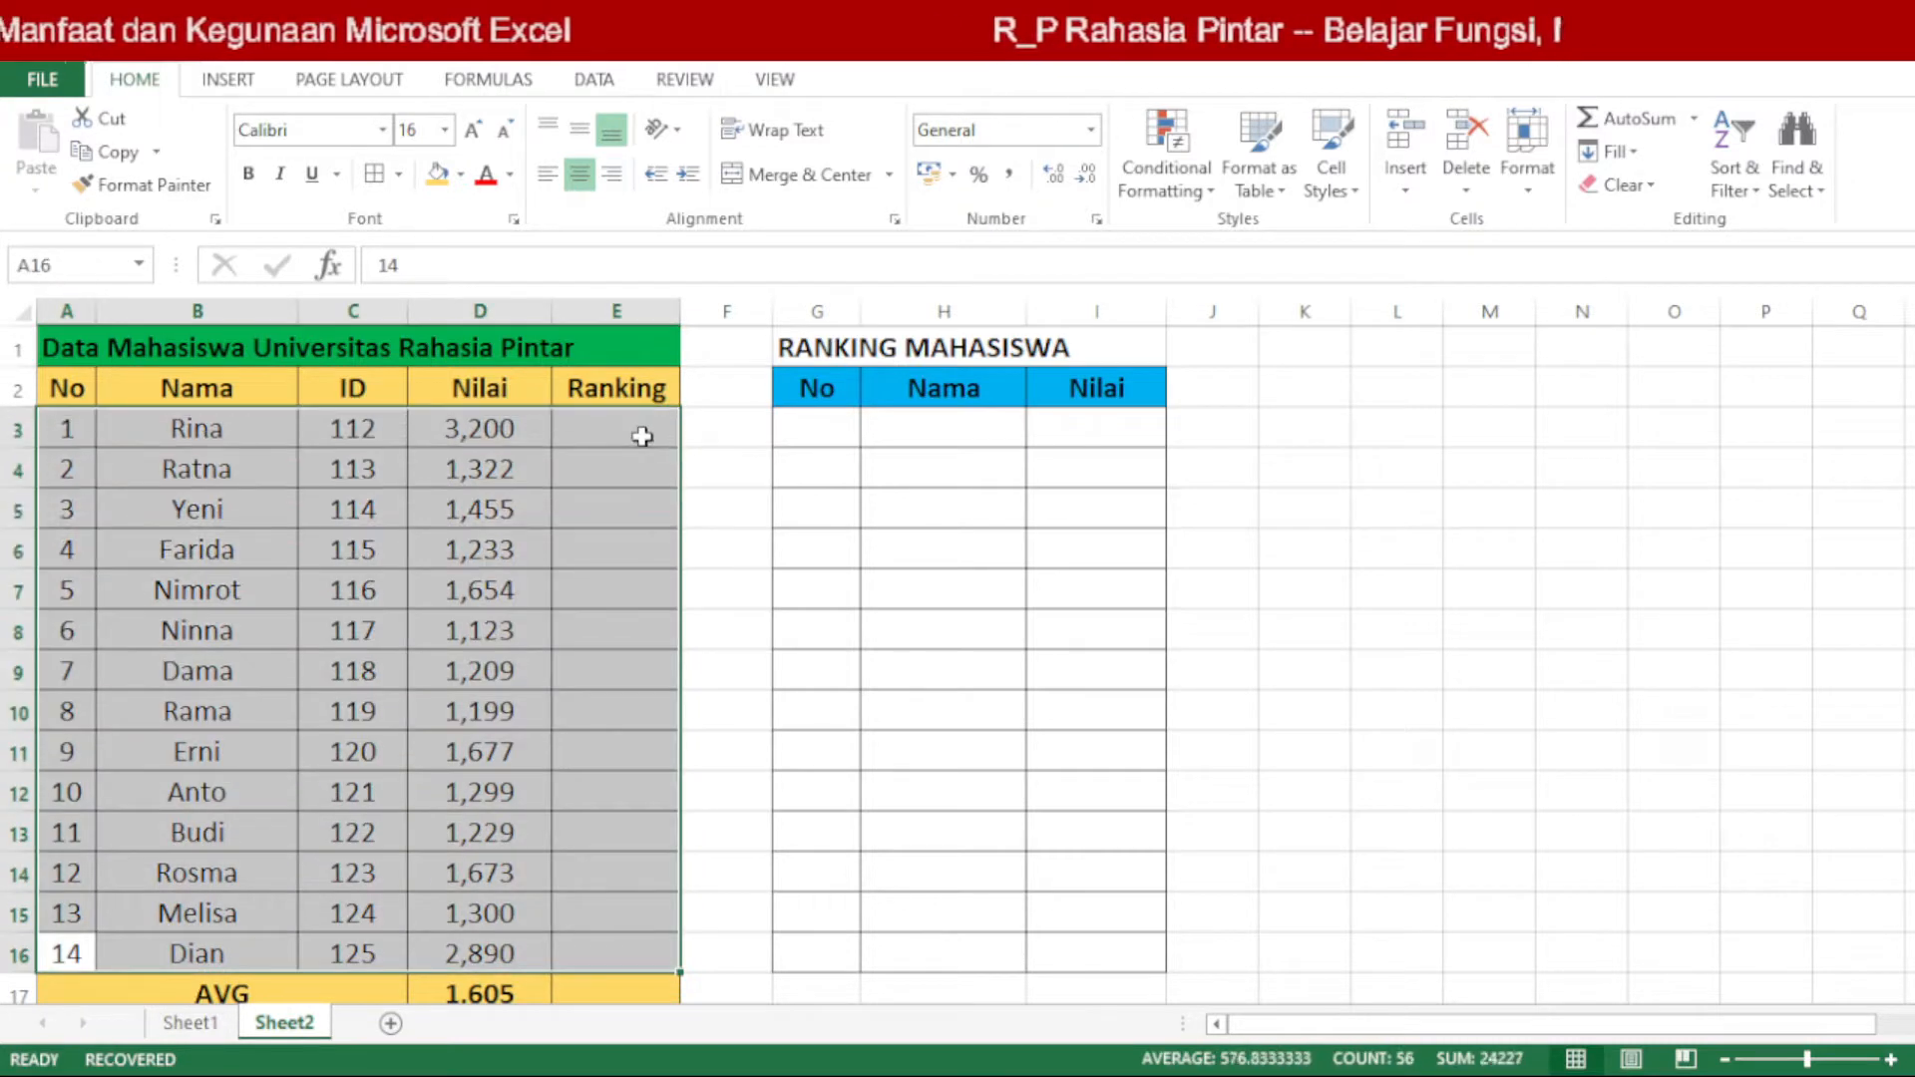
Step: Enter the formula =RANK(D3;D3:D16;0) in cell E3 of the Ranking column
{"action": "left_click", "coordinate": [642, 436]}
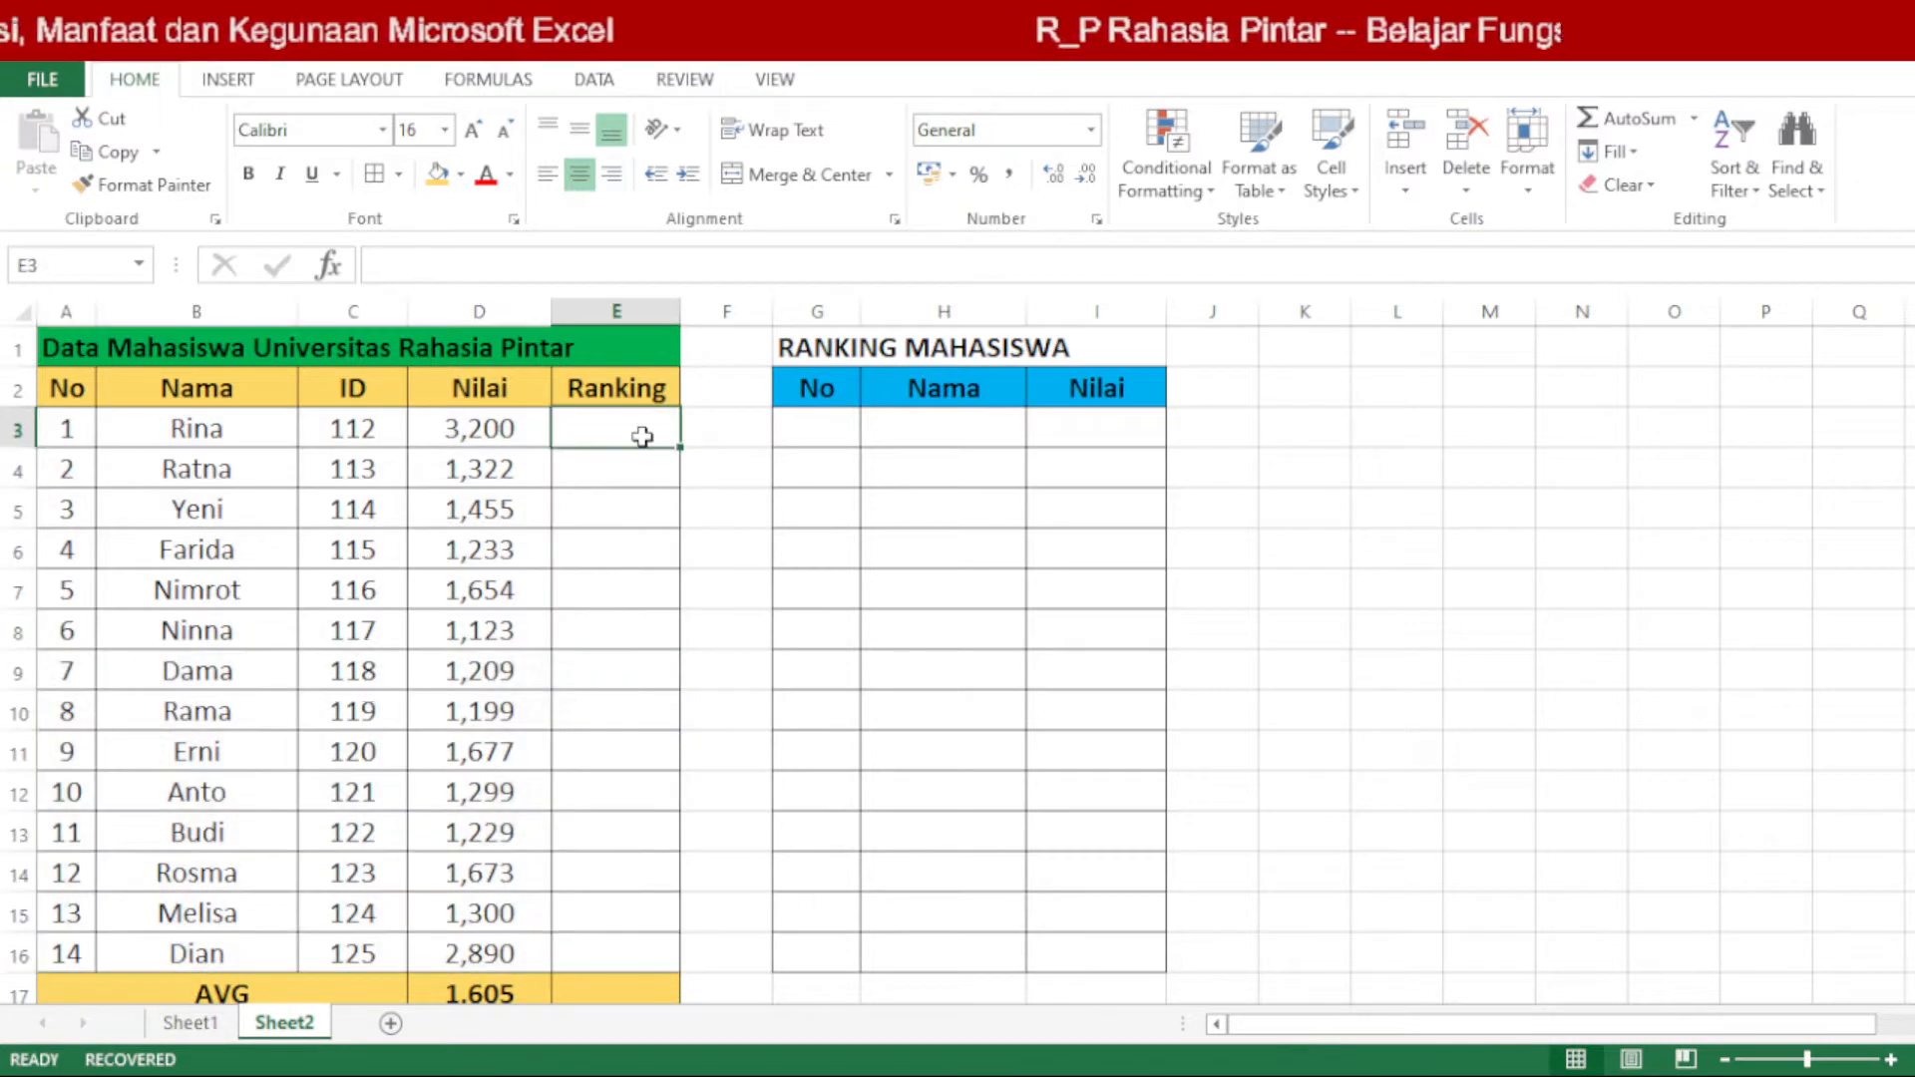
{"action": "left_click", "coordinate": [682, 469]}
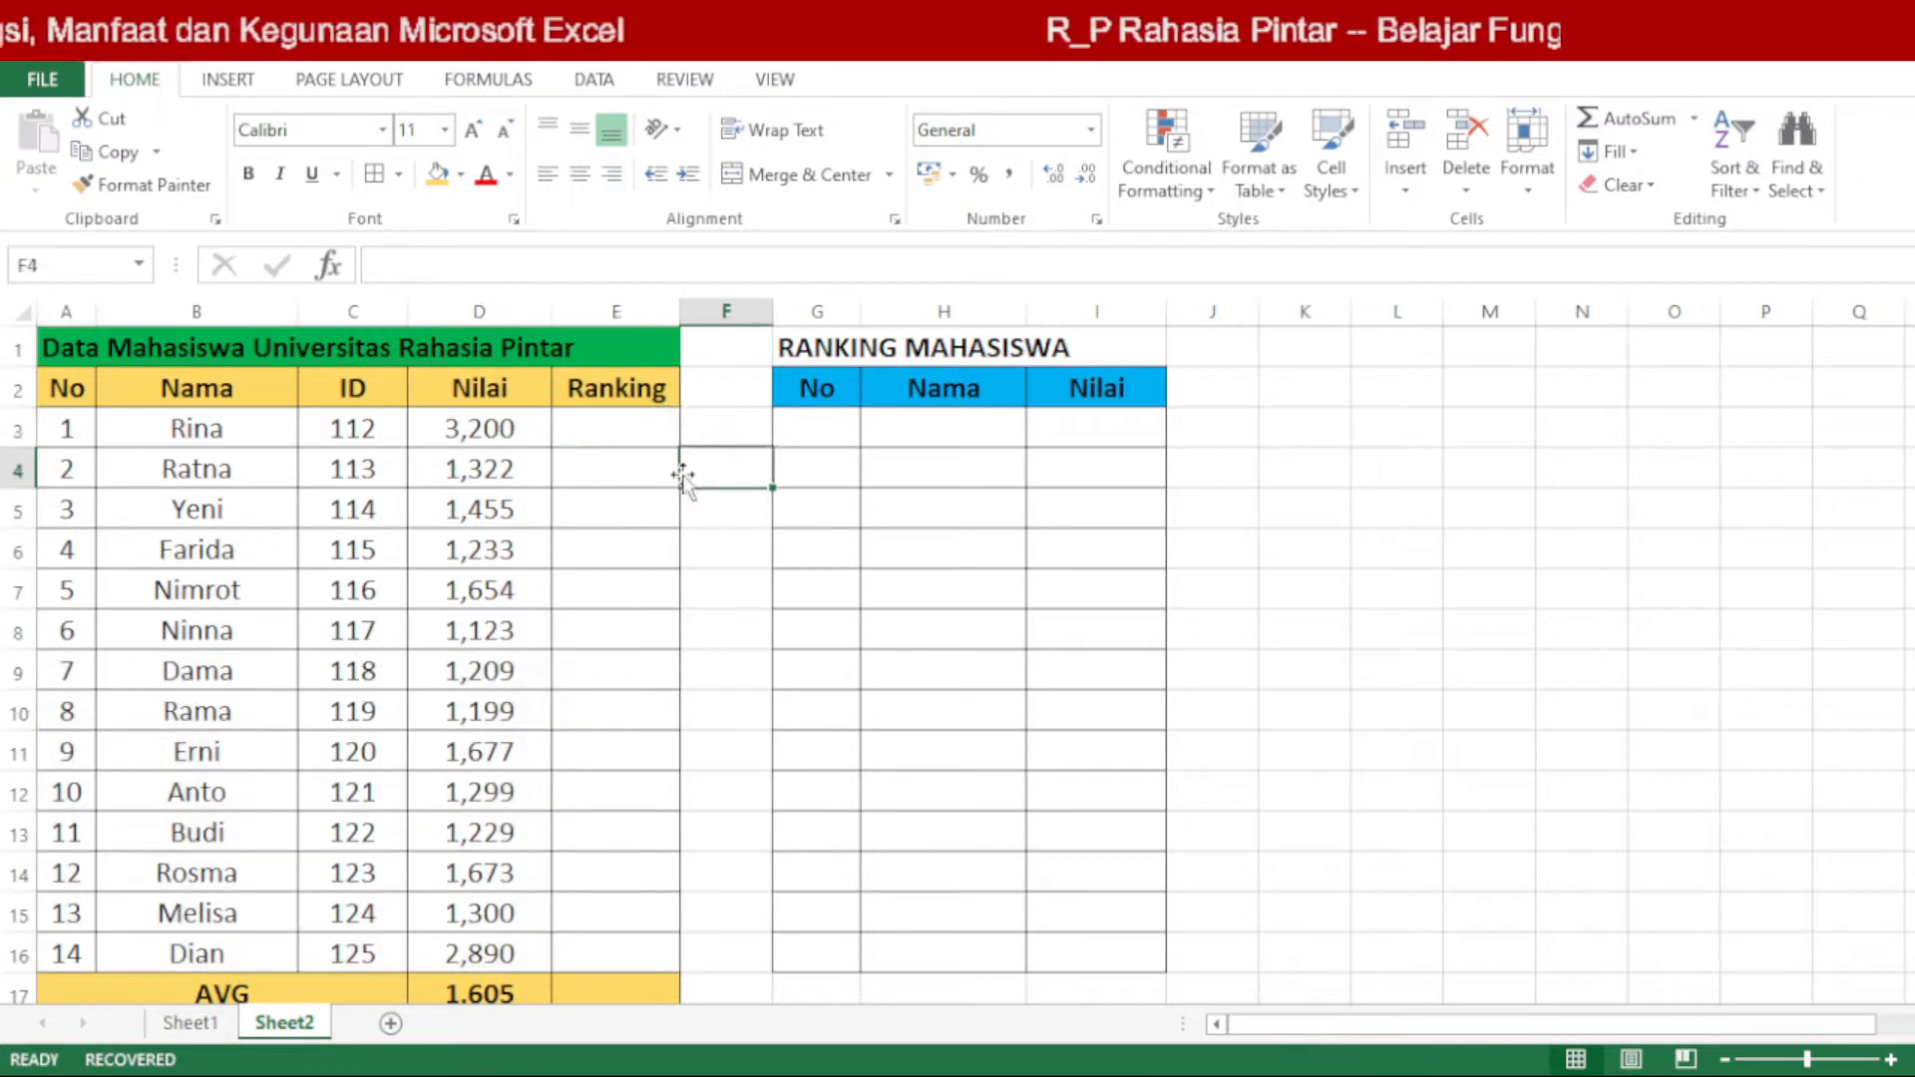
{"action": "left_click", "coordinate": [630, 422]}
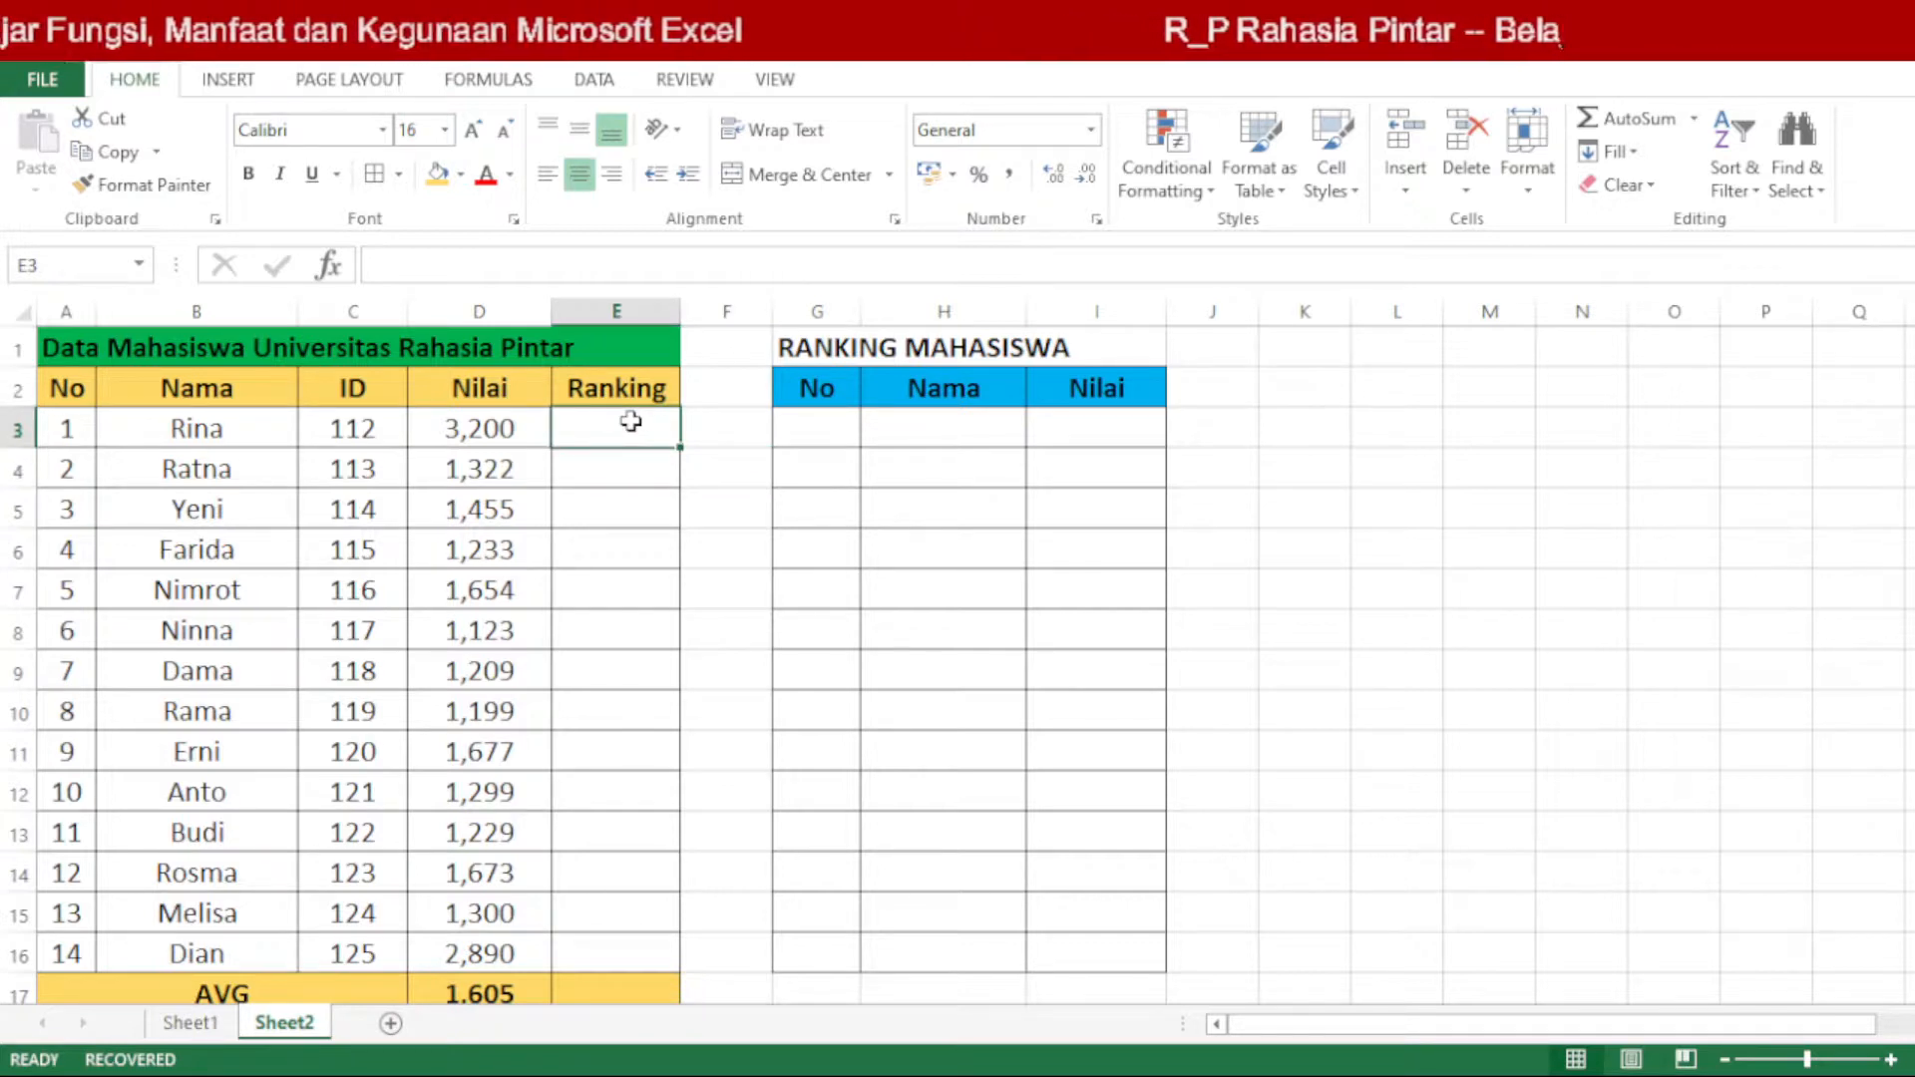
{"action": "left_click", "coordinate": [489, 80]}
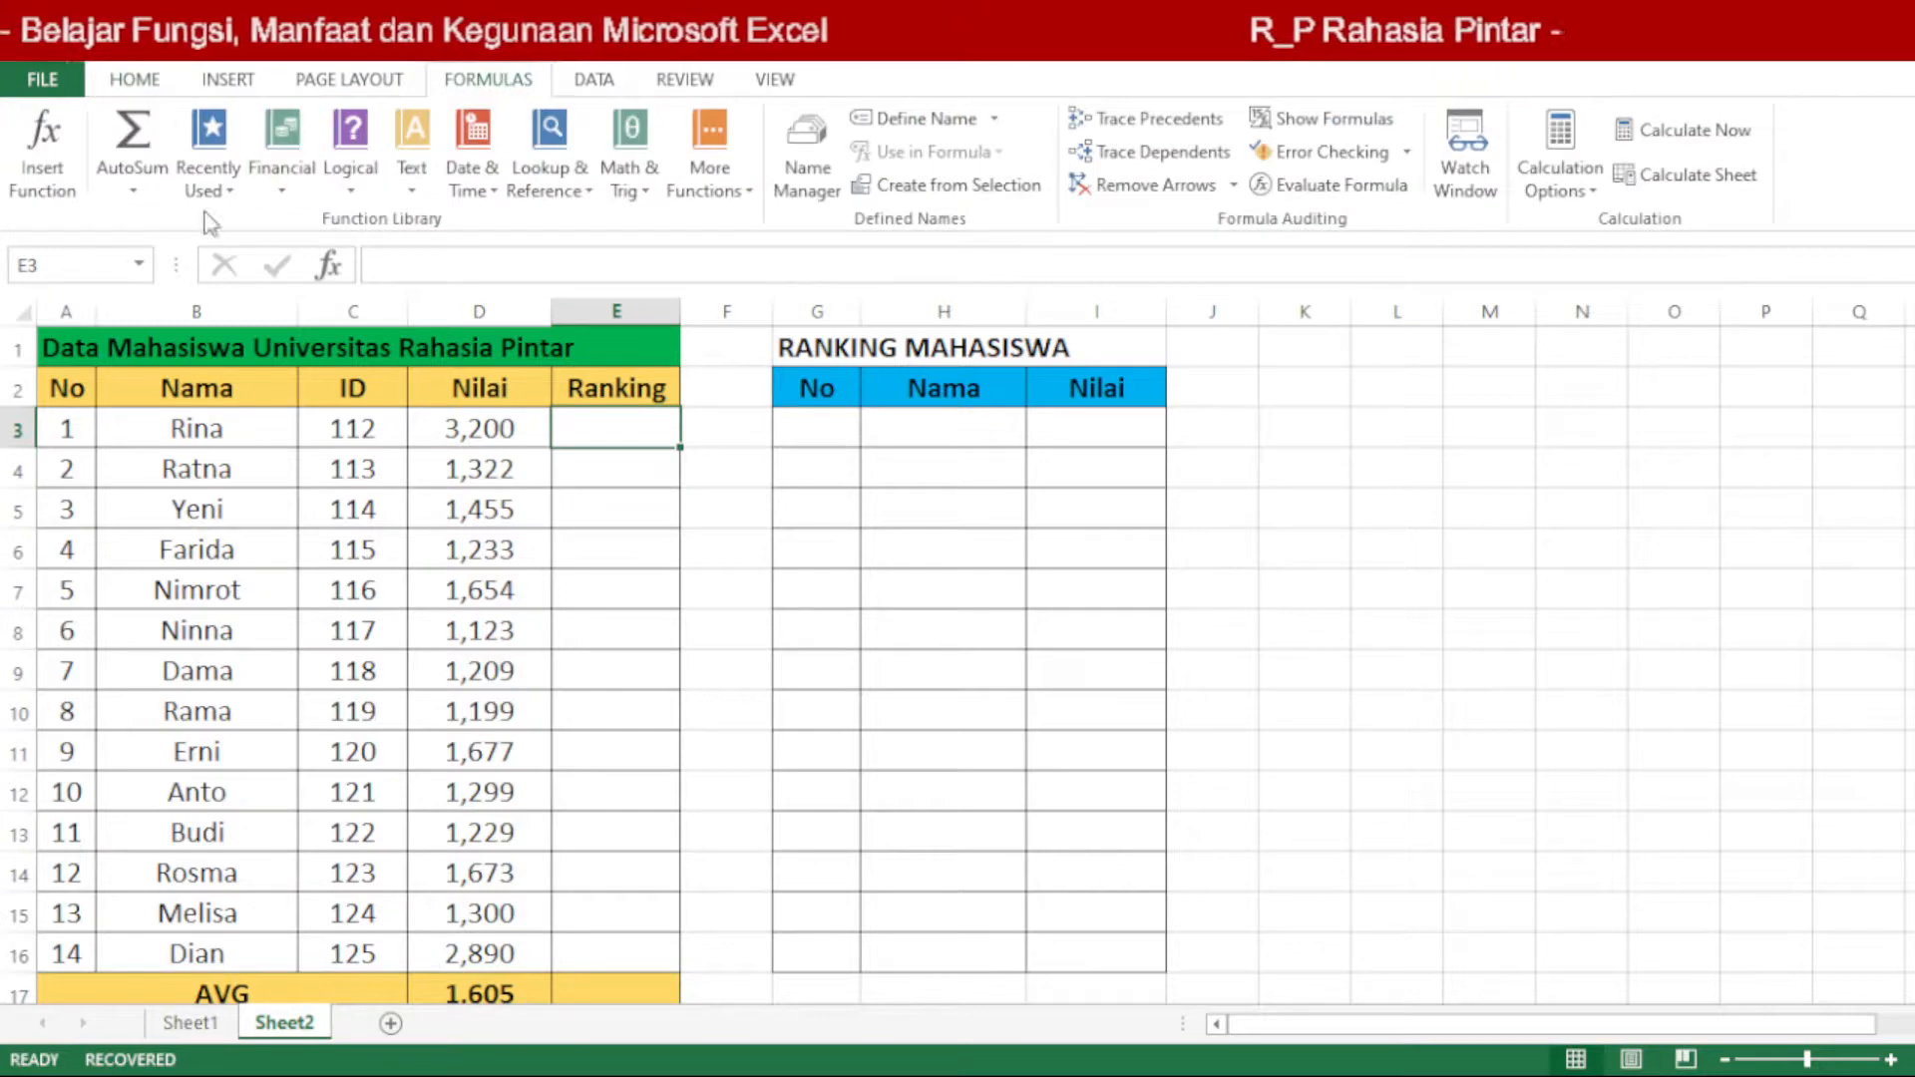
{"action": "left_click", "coordinate": [66, 192]}
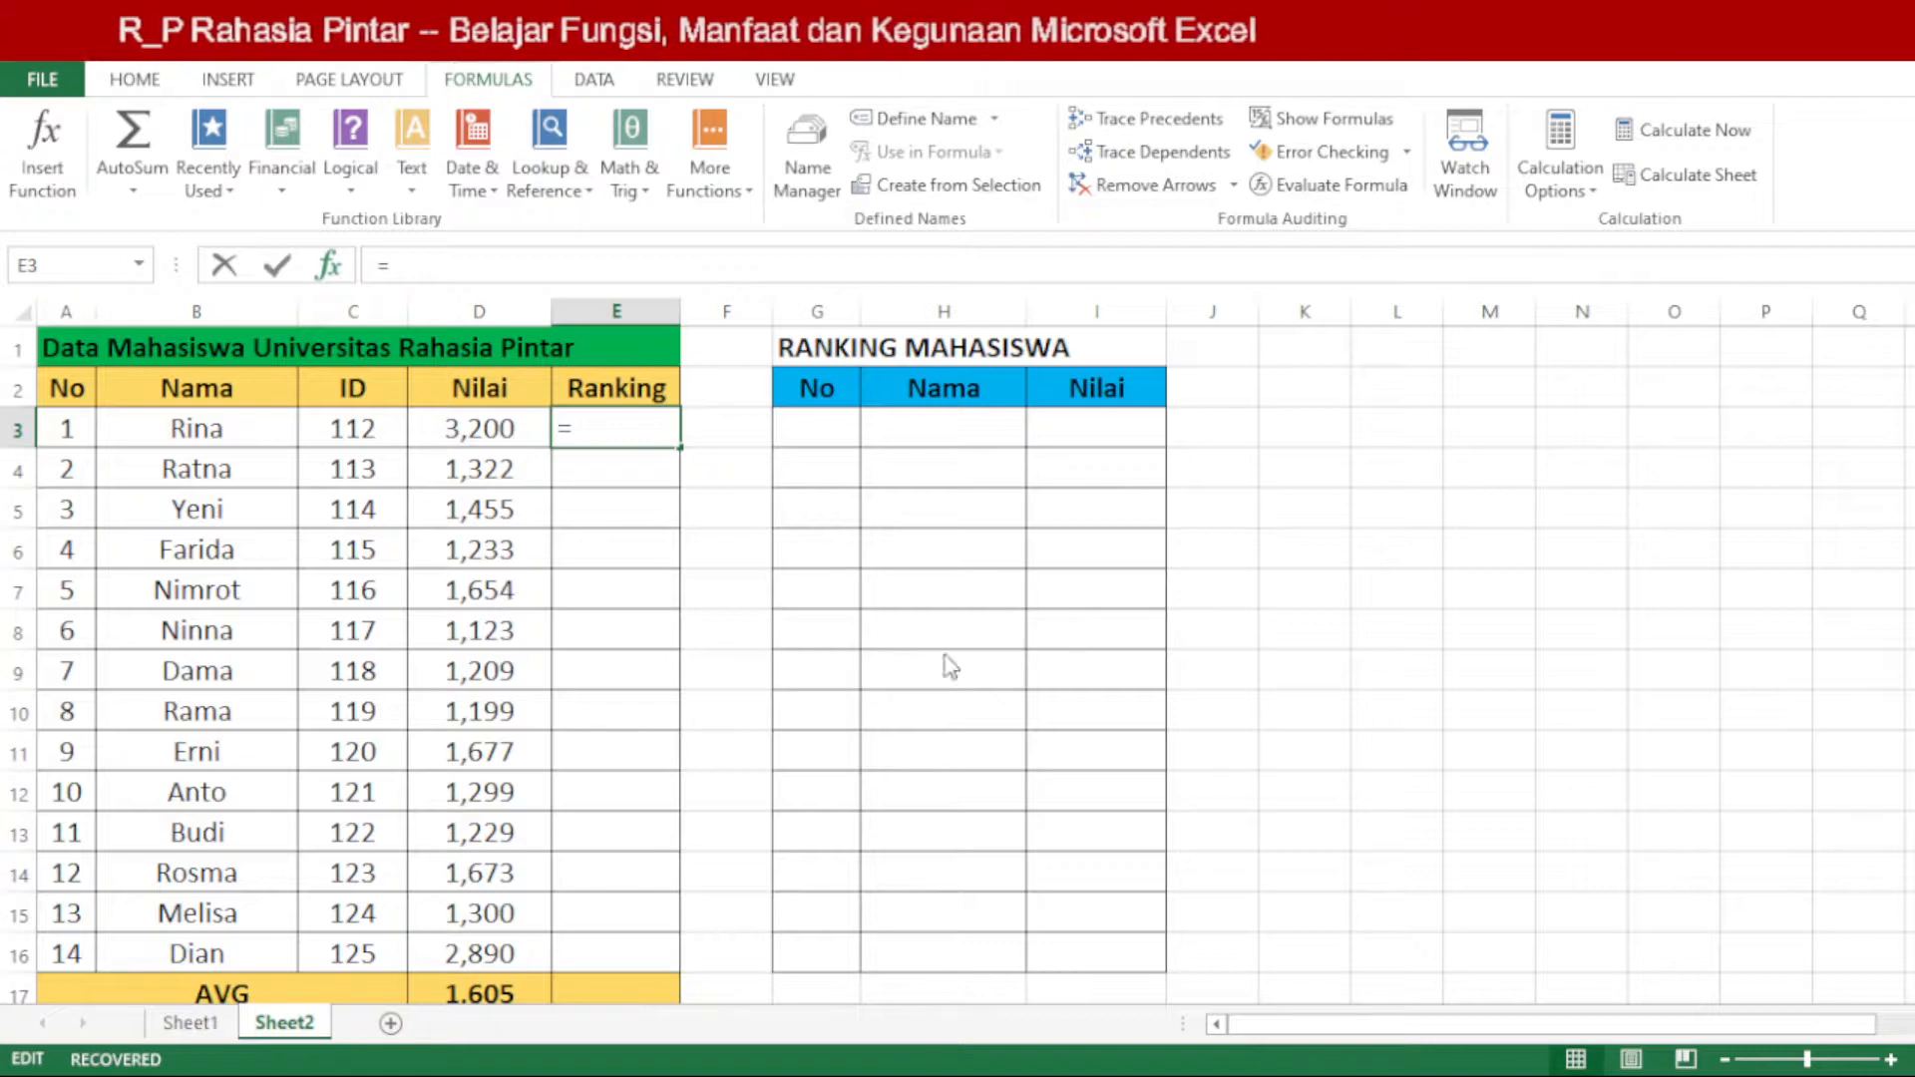
{"action": "type", "text": "RANK()"}
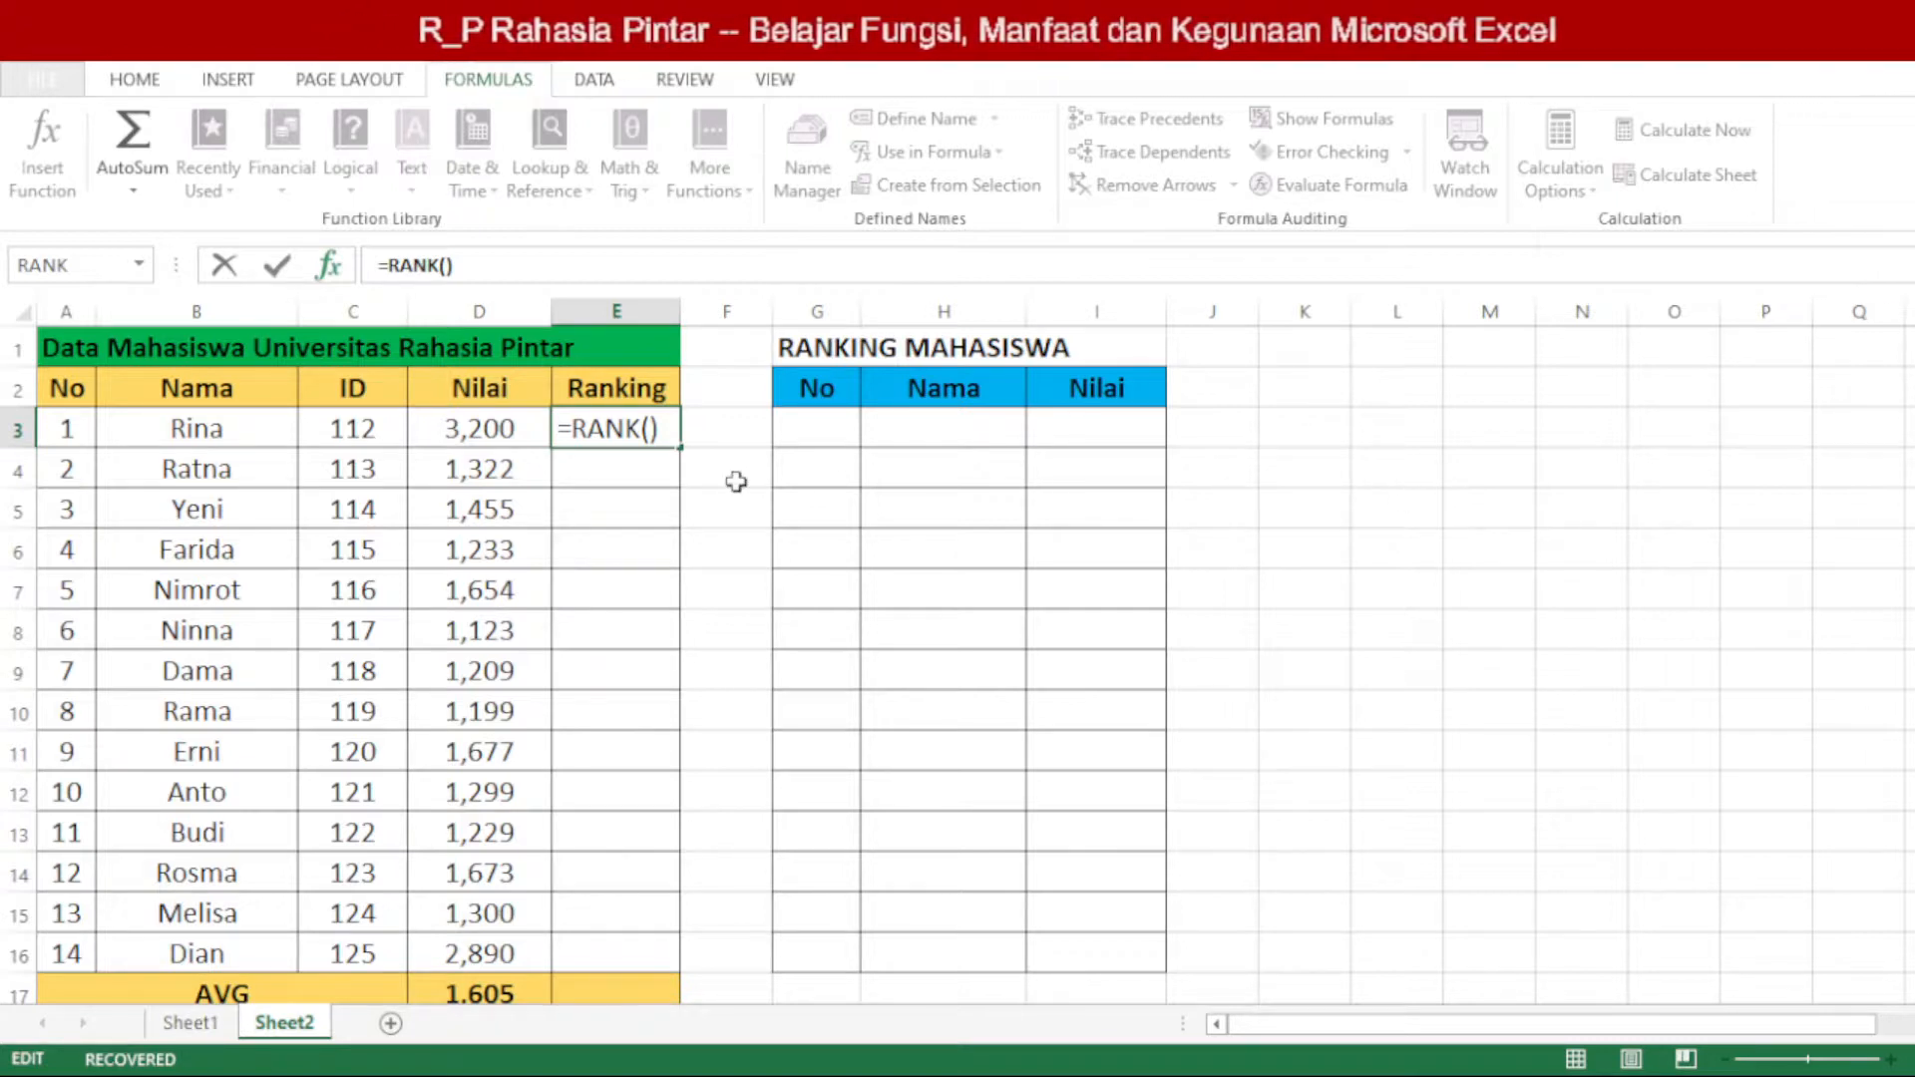
{"action": "left_click", "coordinate": [479, 423]}
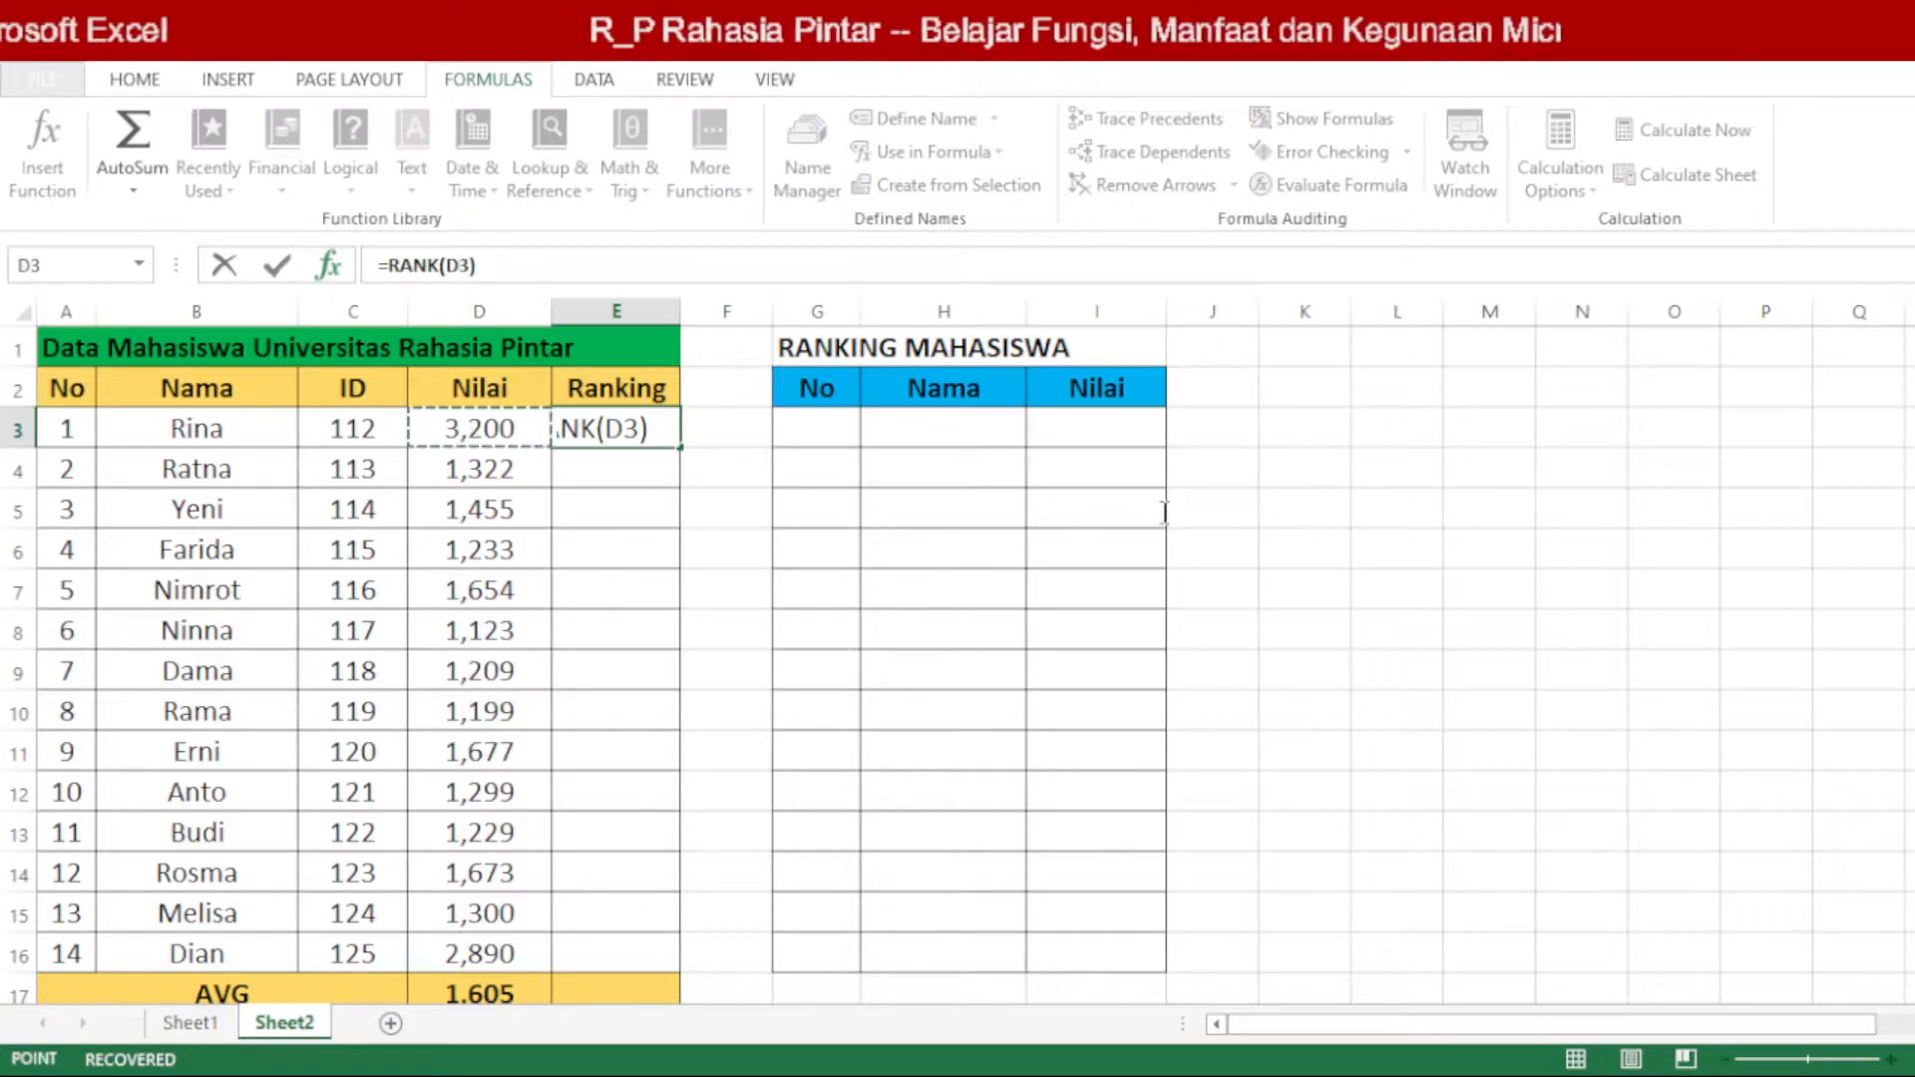
{"action": "key", "text": "F2"}
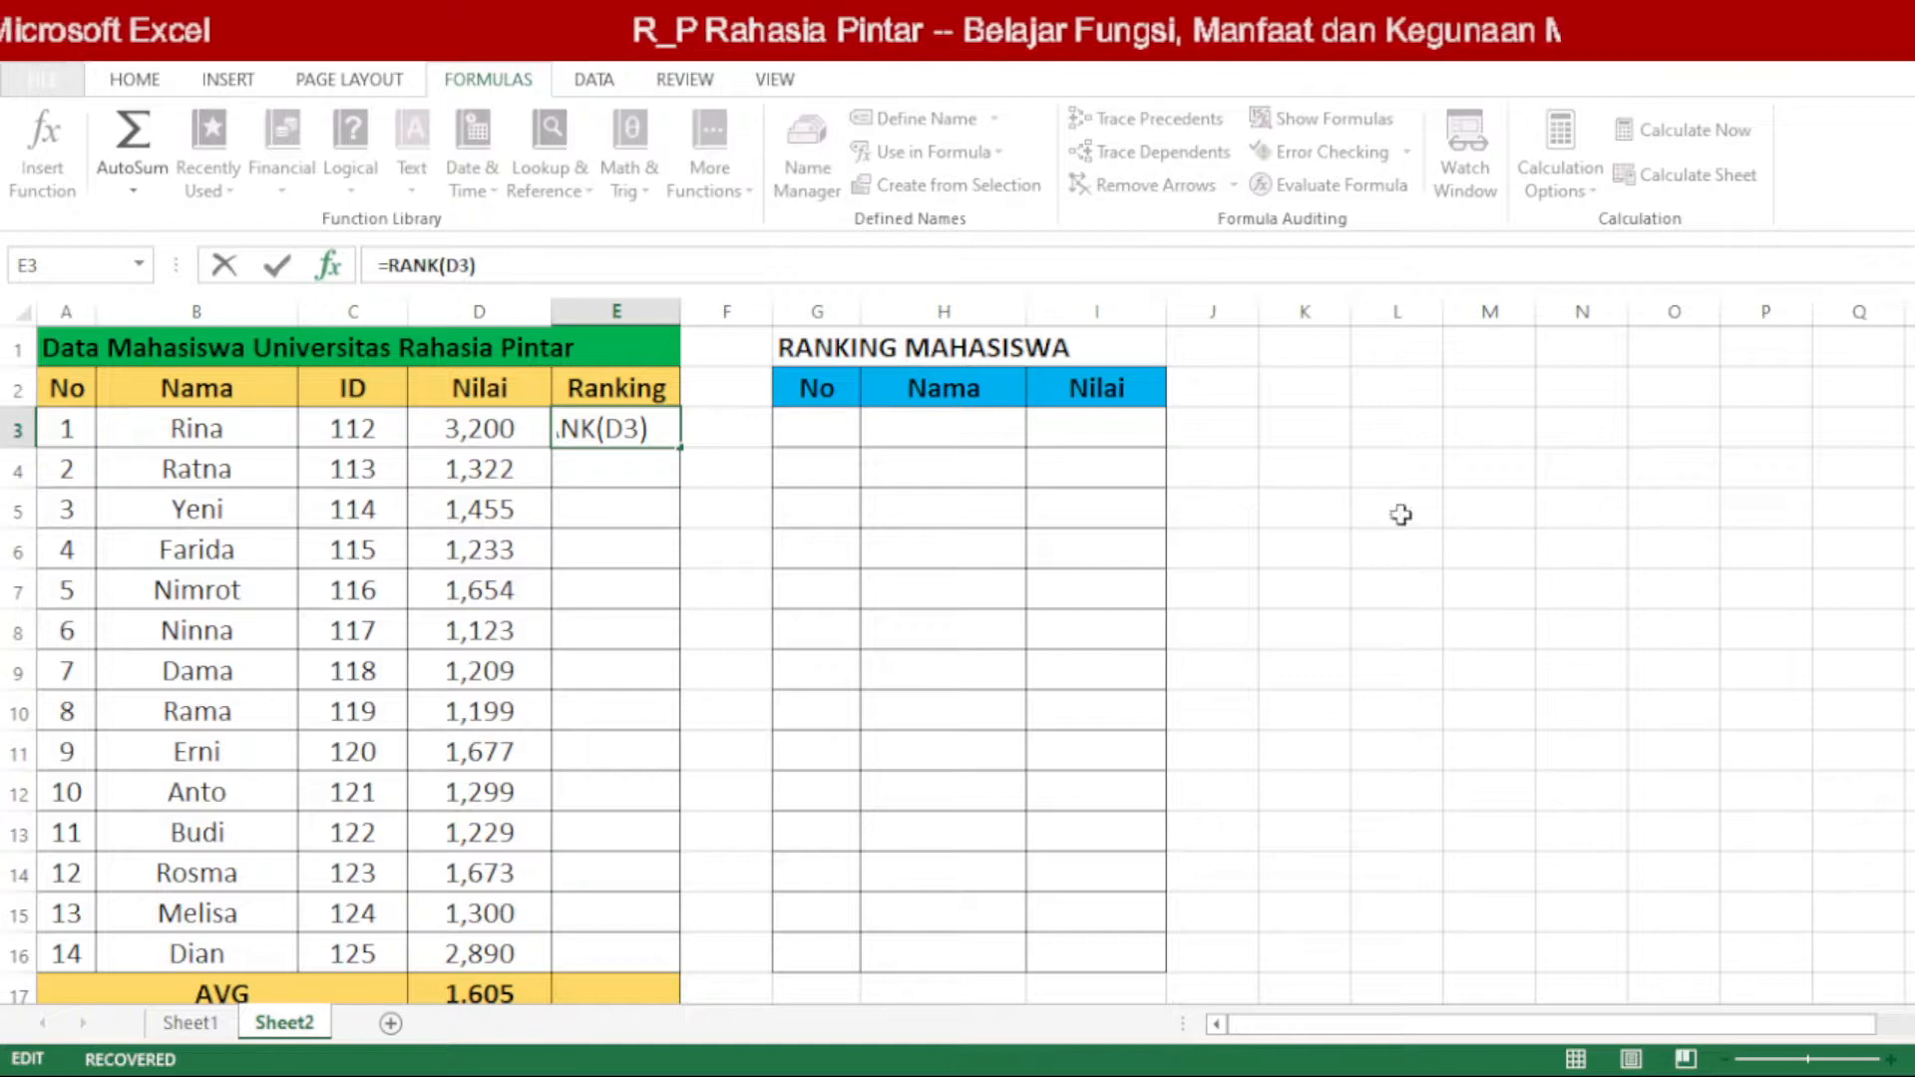
{"action": "type", "text": ";"}
{"action": "left_click", "coordinate": [512, 446]}
{"action": "left_click_drag", "start_coordinate": [511, 446], "coordinate": [473, 945]}
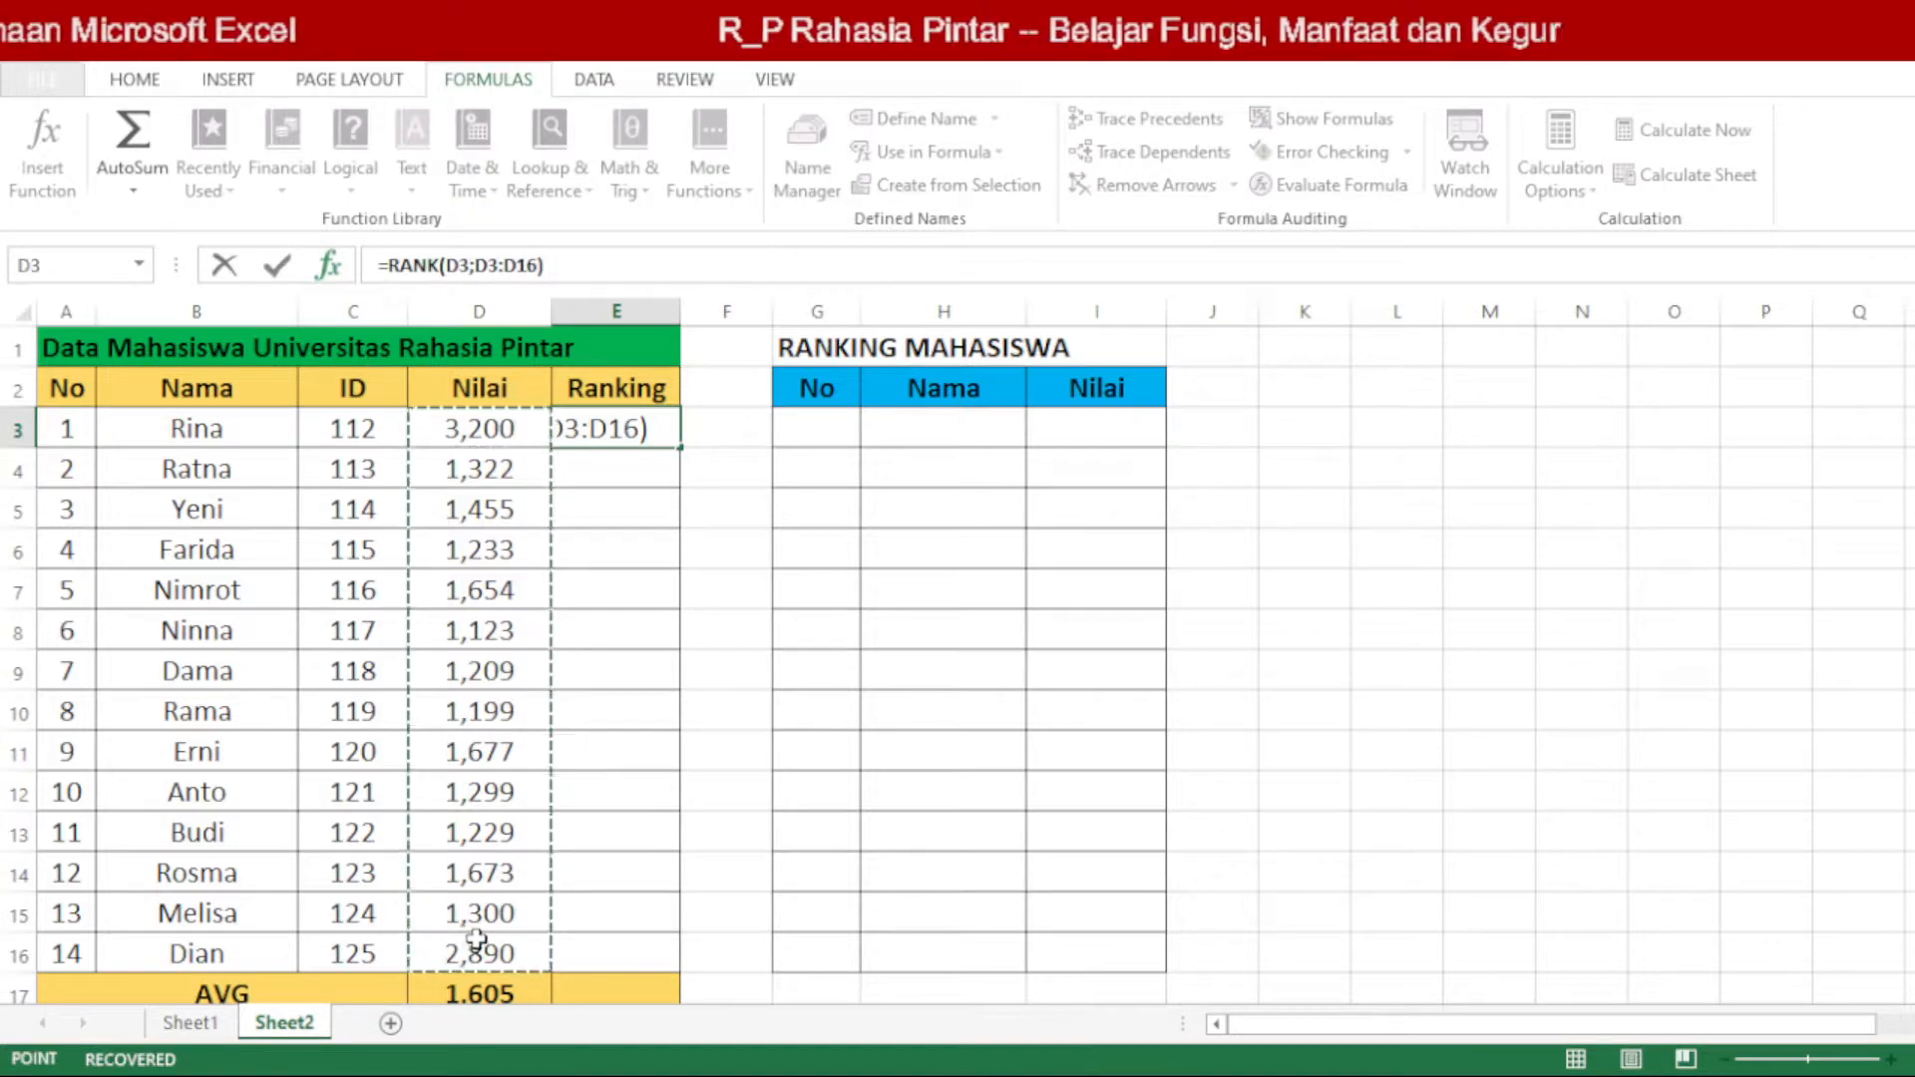
{"action": "key", "text": "F2"}
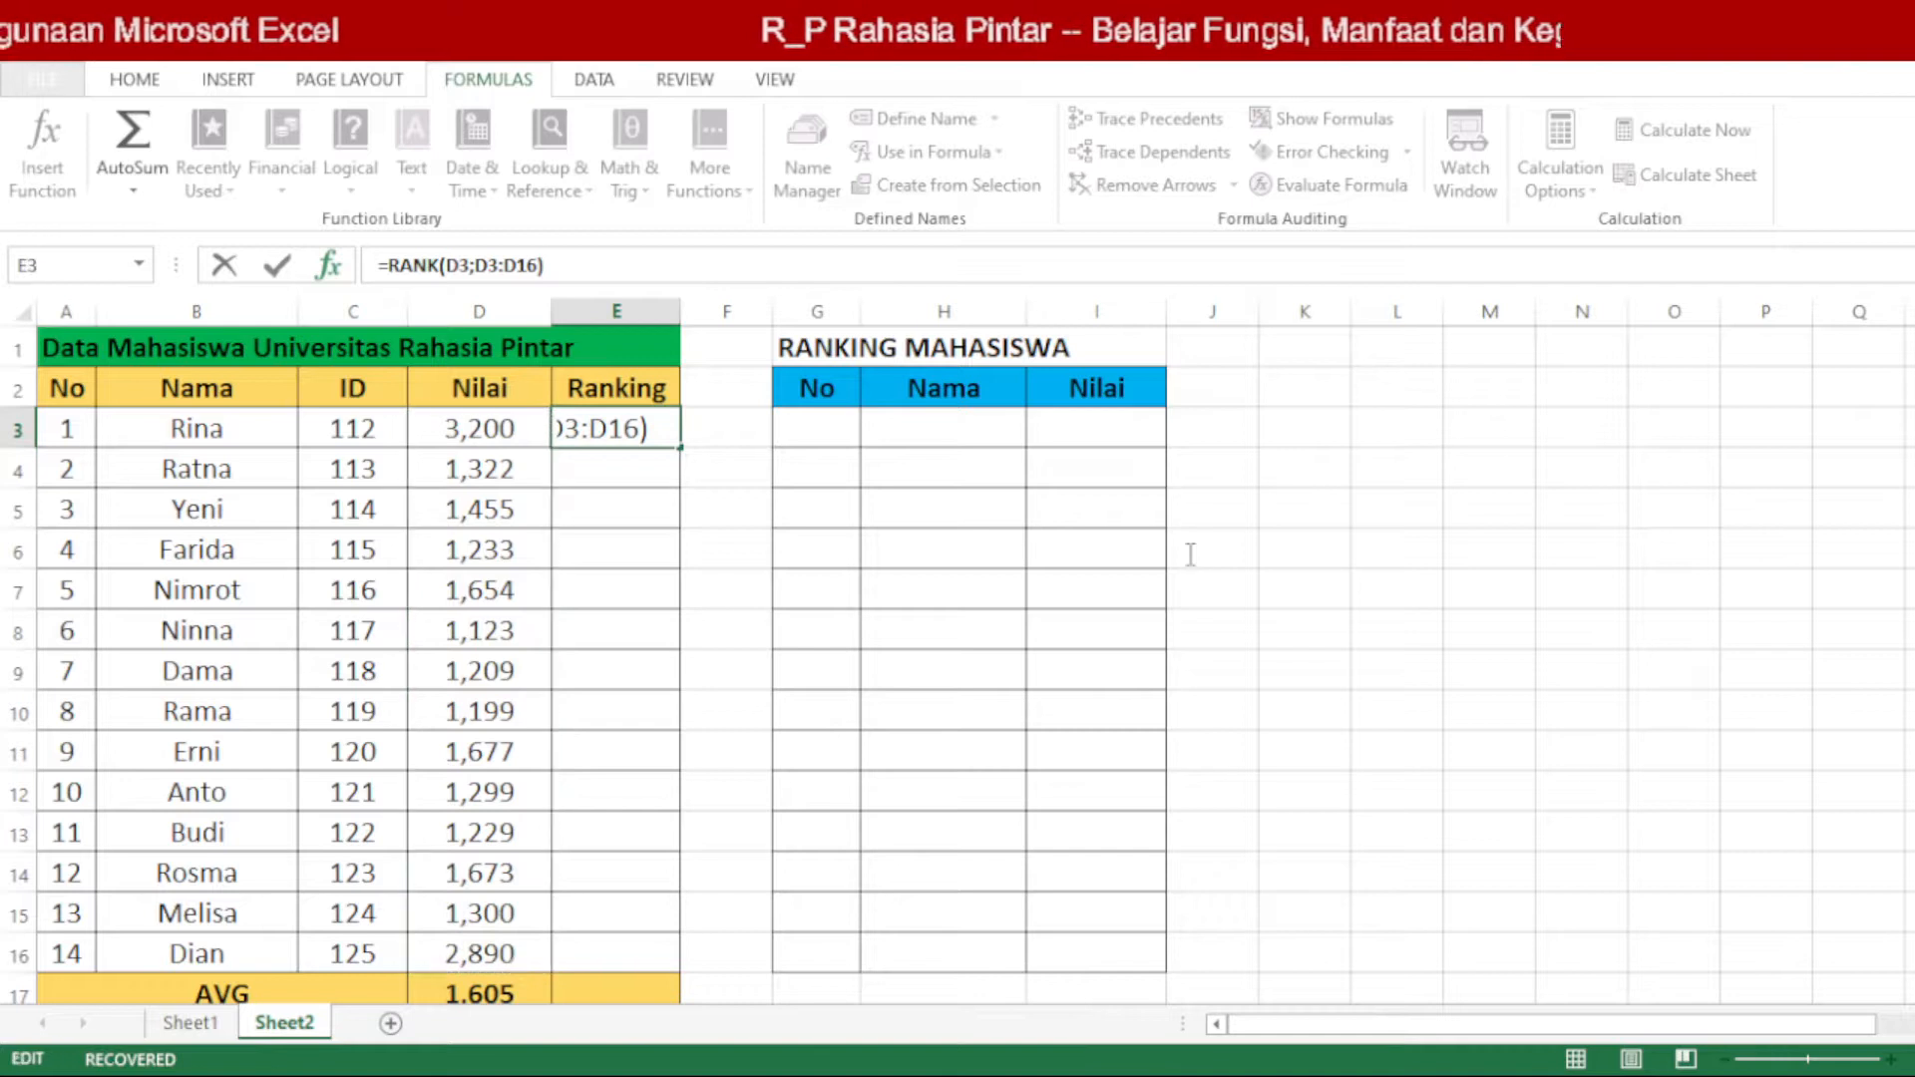
{"action": "key", "text": "Left"}
{"action": "type", "text": ";0"}
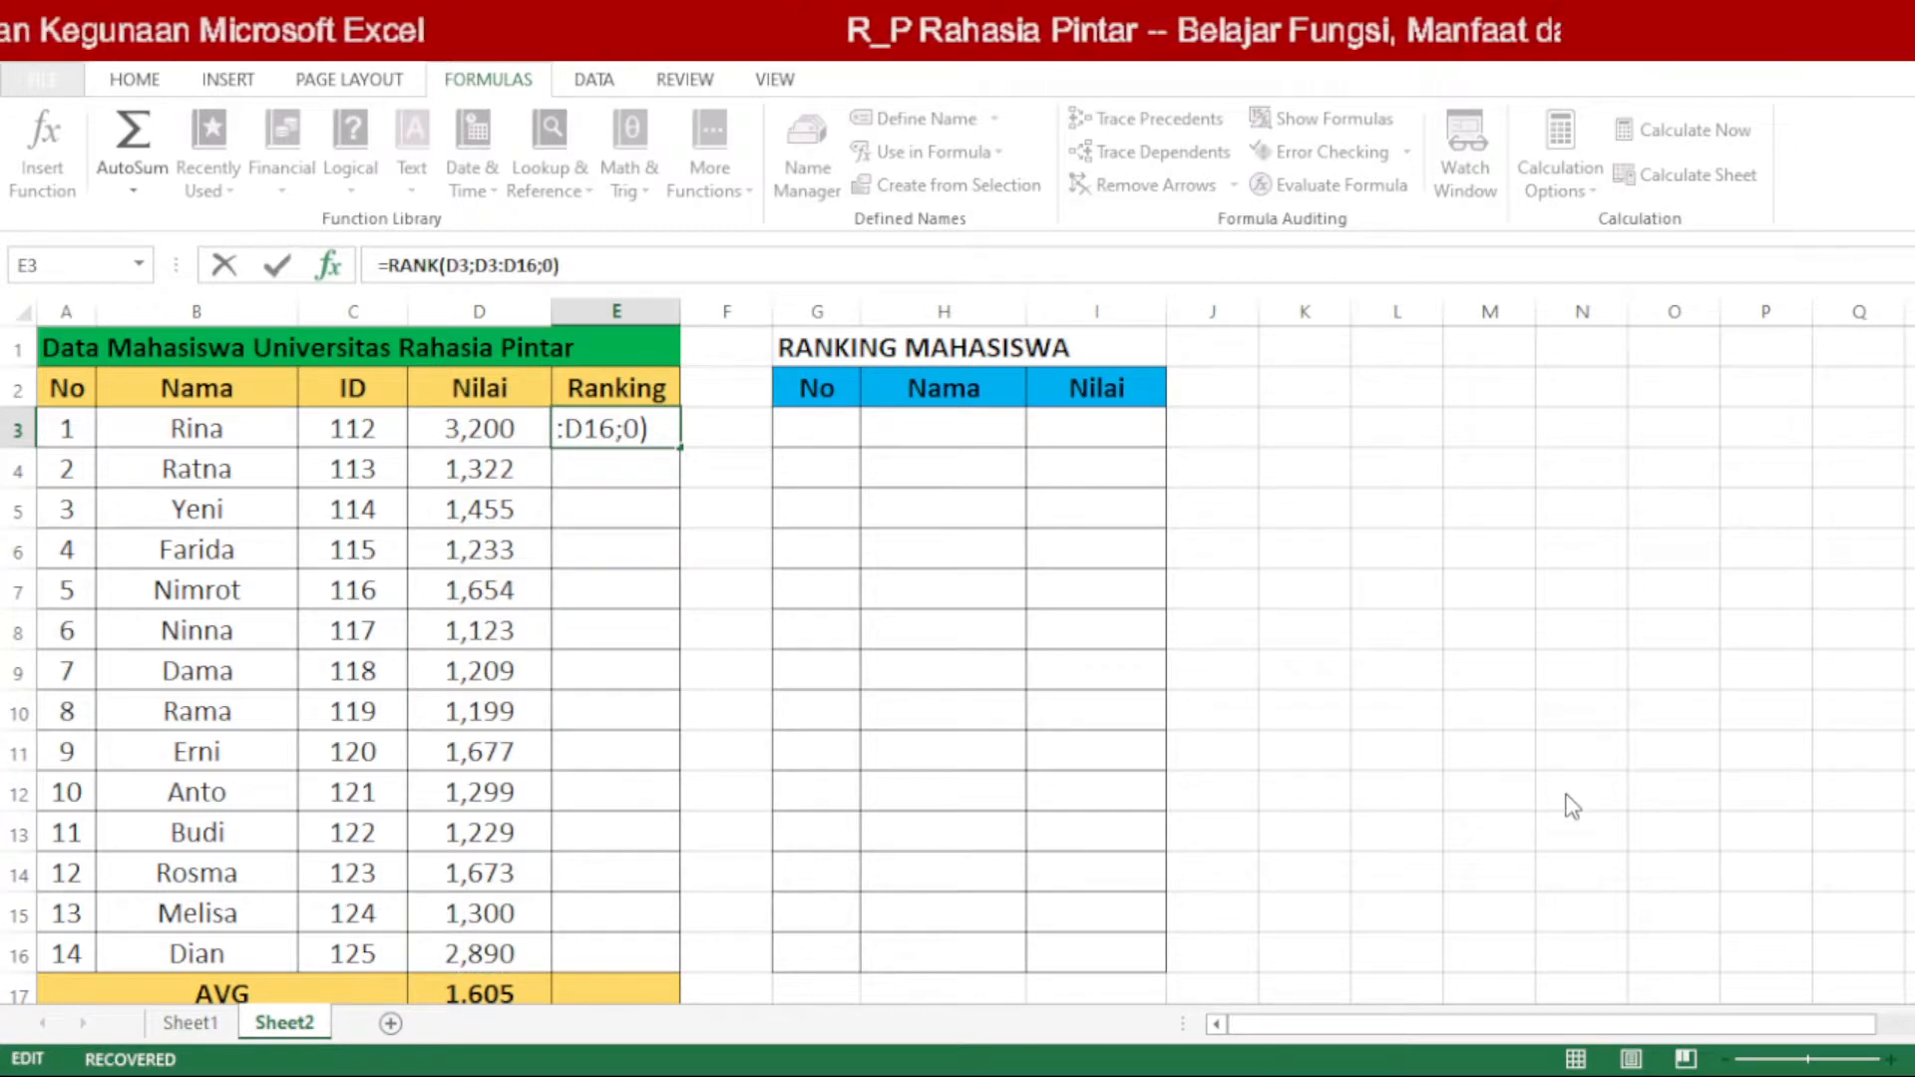
{"action": "key", "text": "ctrl+Return"}
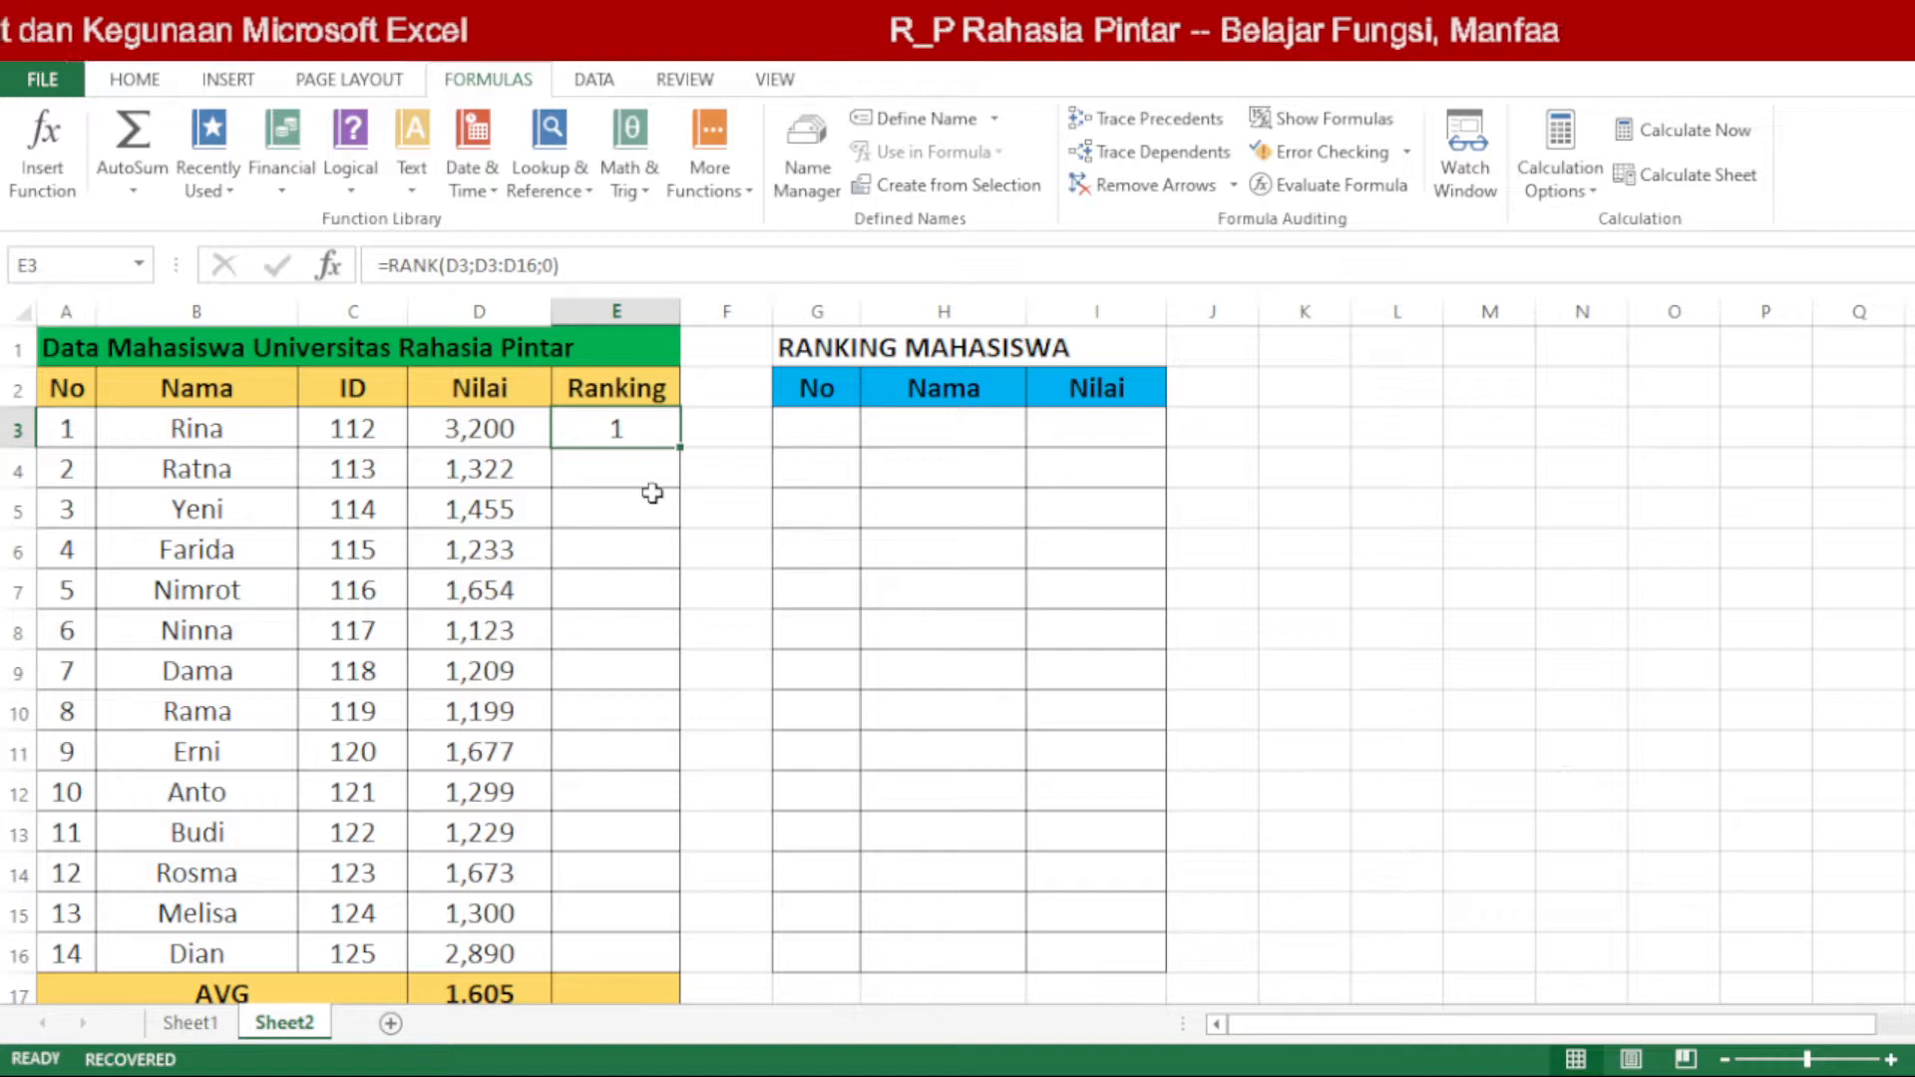
Step: Review the arguments of the RANK formula in cell E3, including its order value 0
{"action": "double_click", "coordinate": [646, 429]}
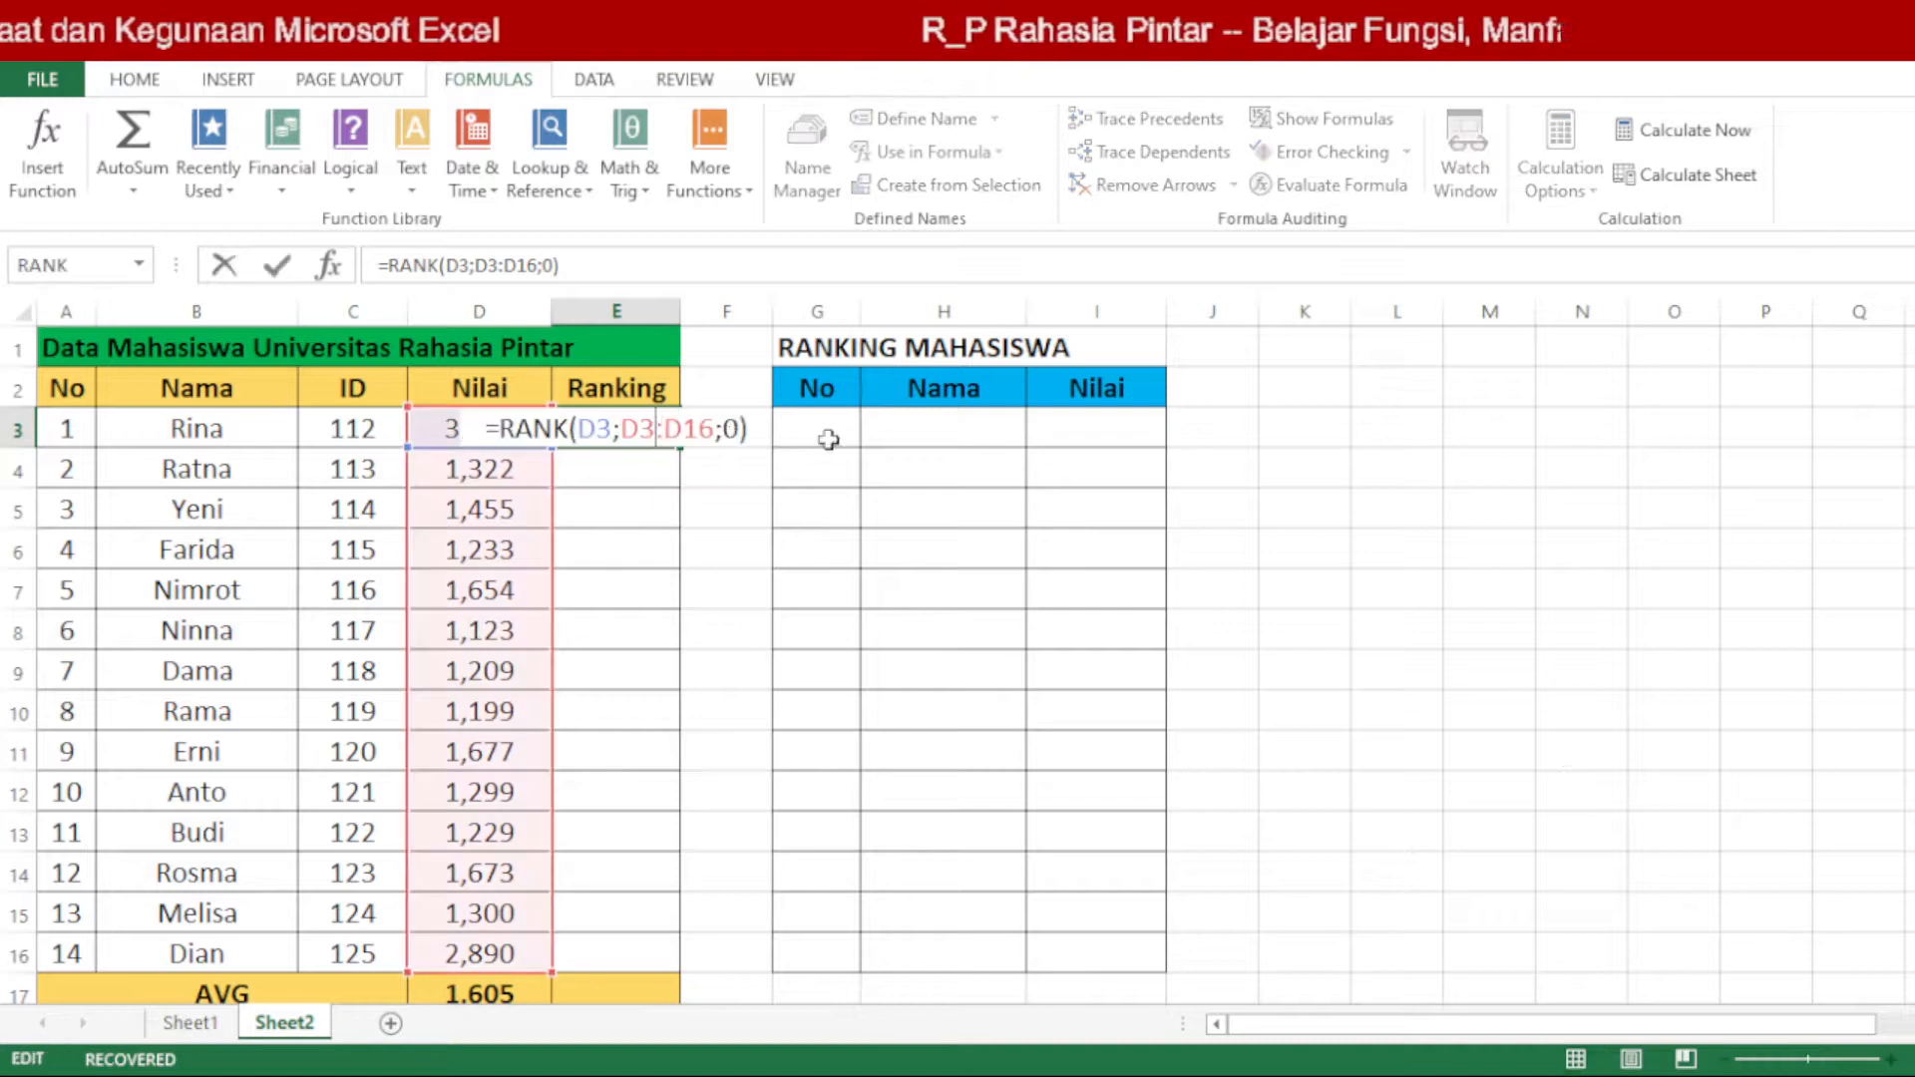
{"action": "left_click", "coordinate": [726, 429]}
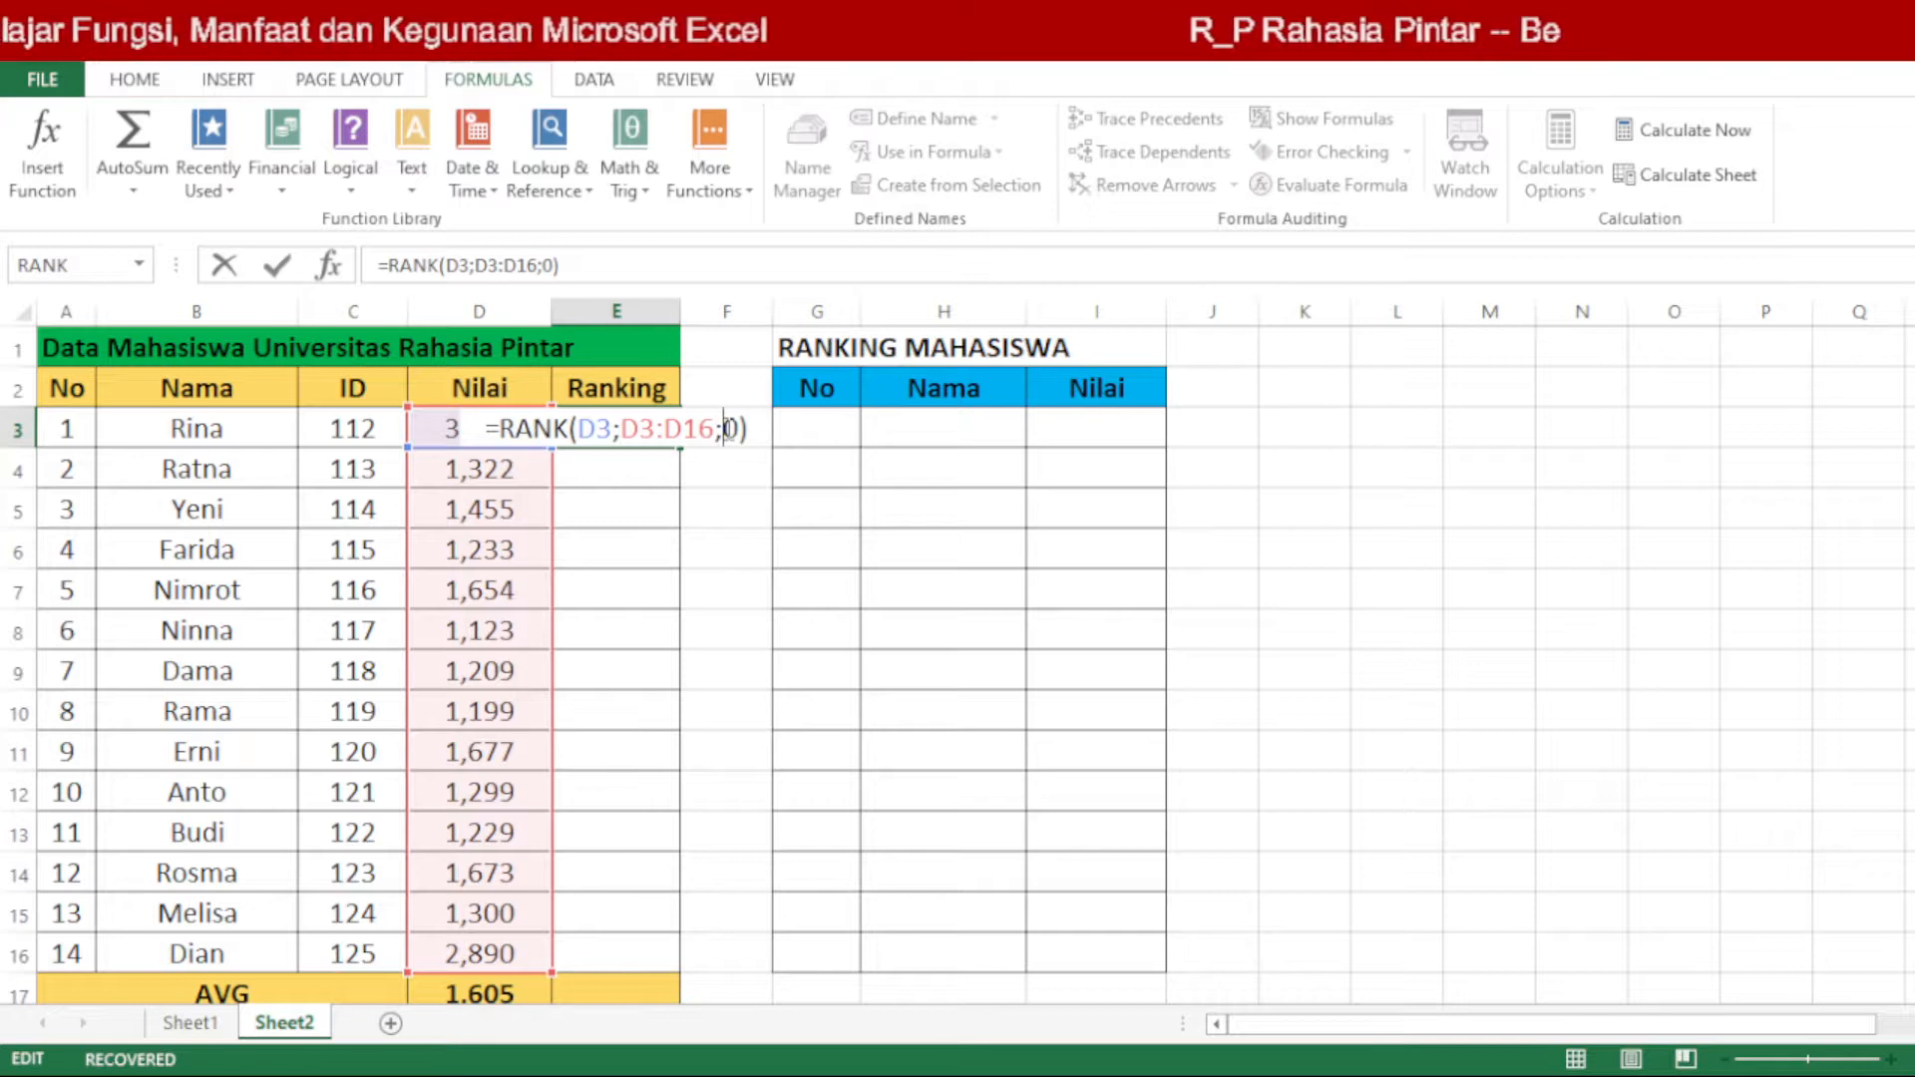
{"action": "key", "text": "Return"}
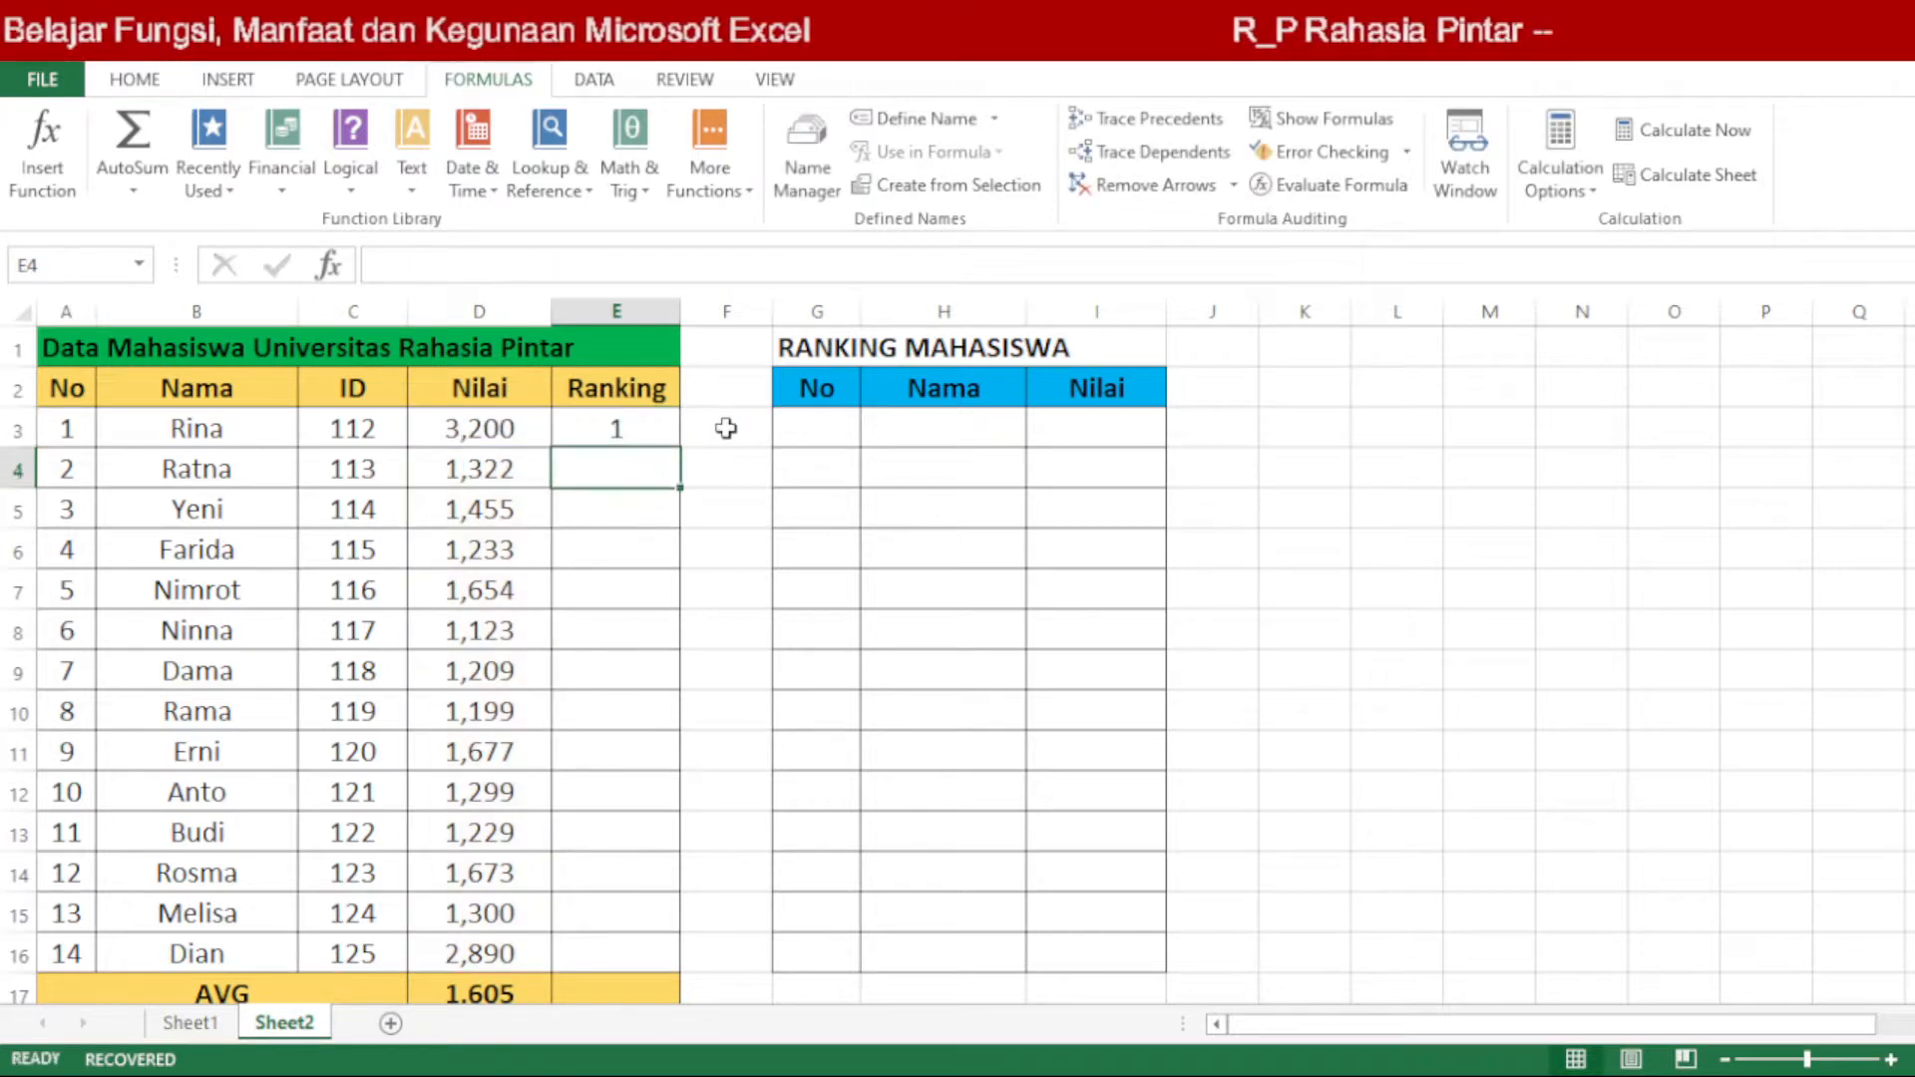
{"action": "left_click", "coordinate": [606, 422]}
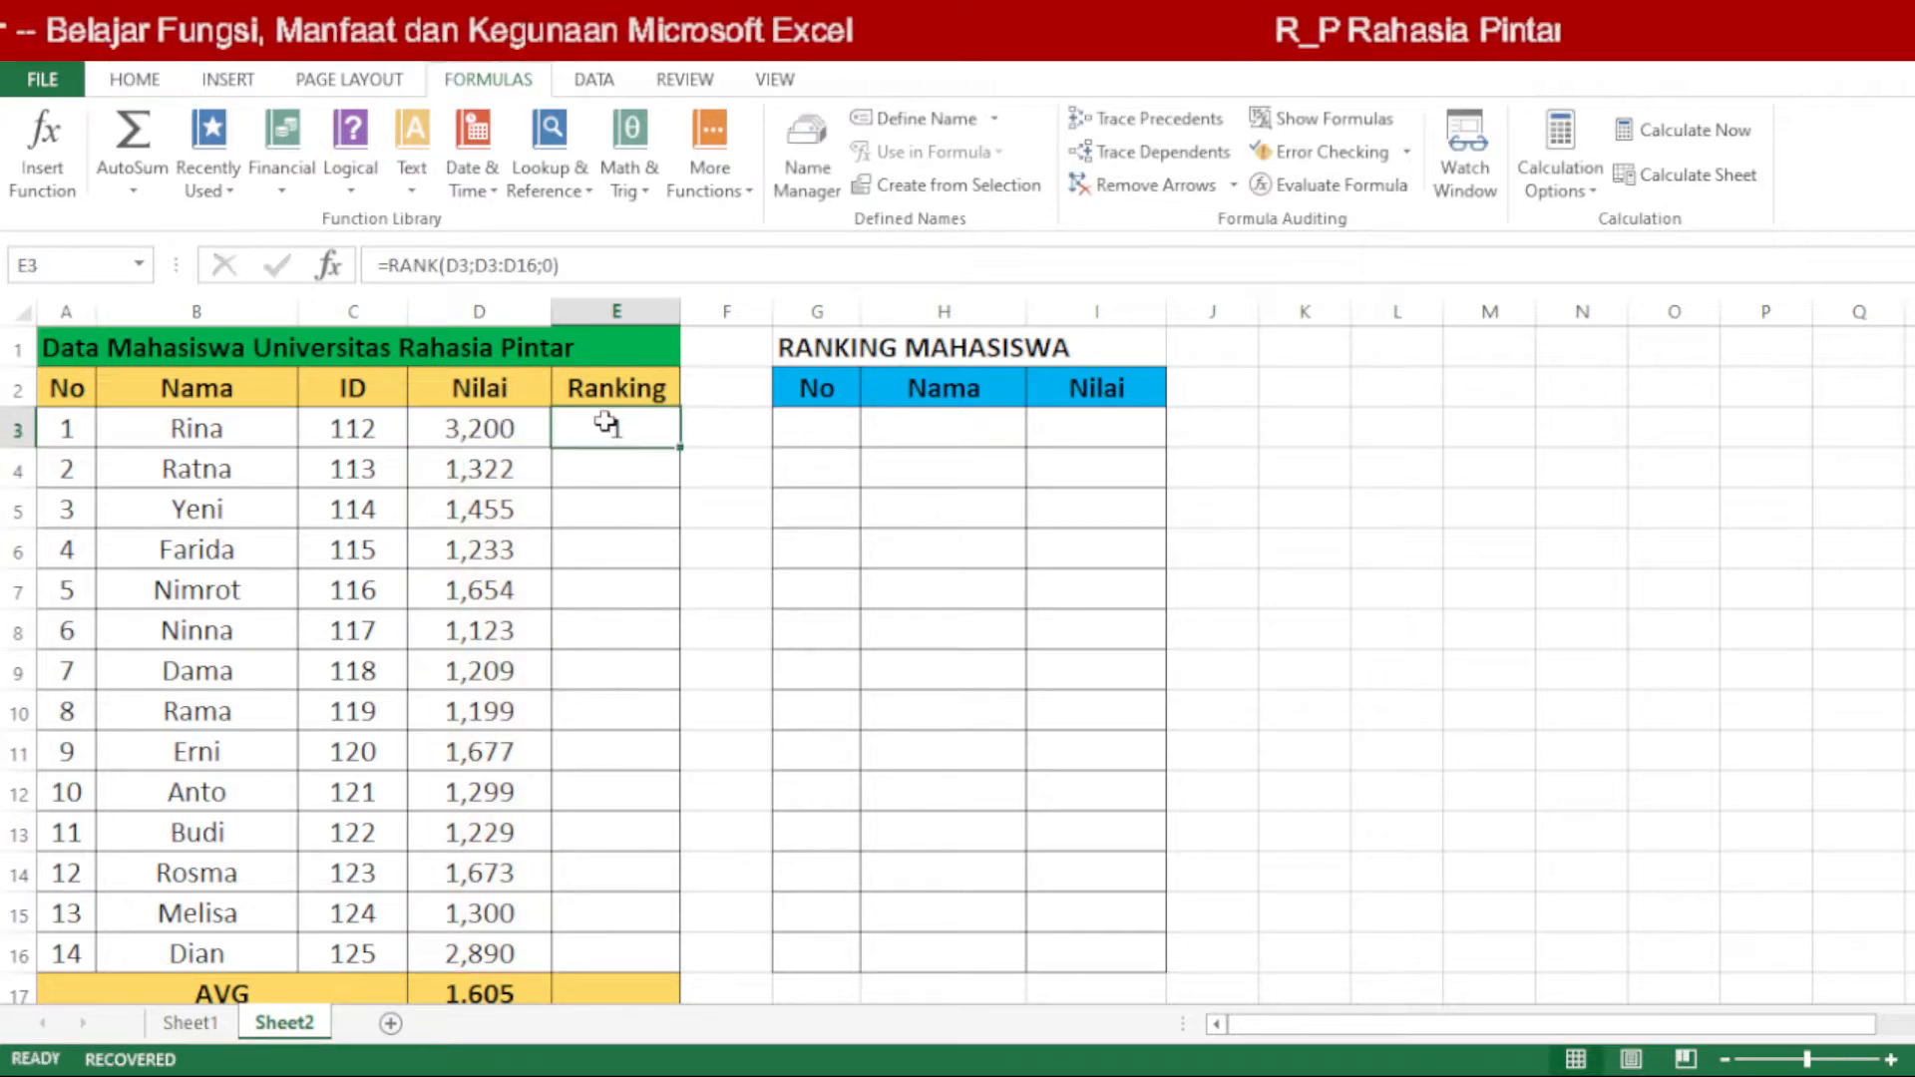
{"action": "double_click", "coordinate": [605, 421]}
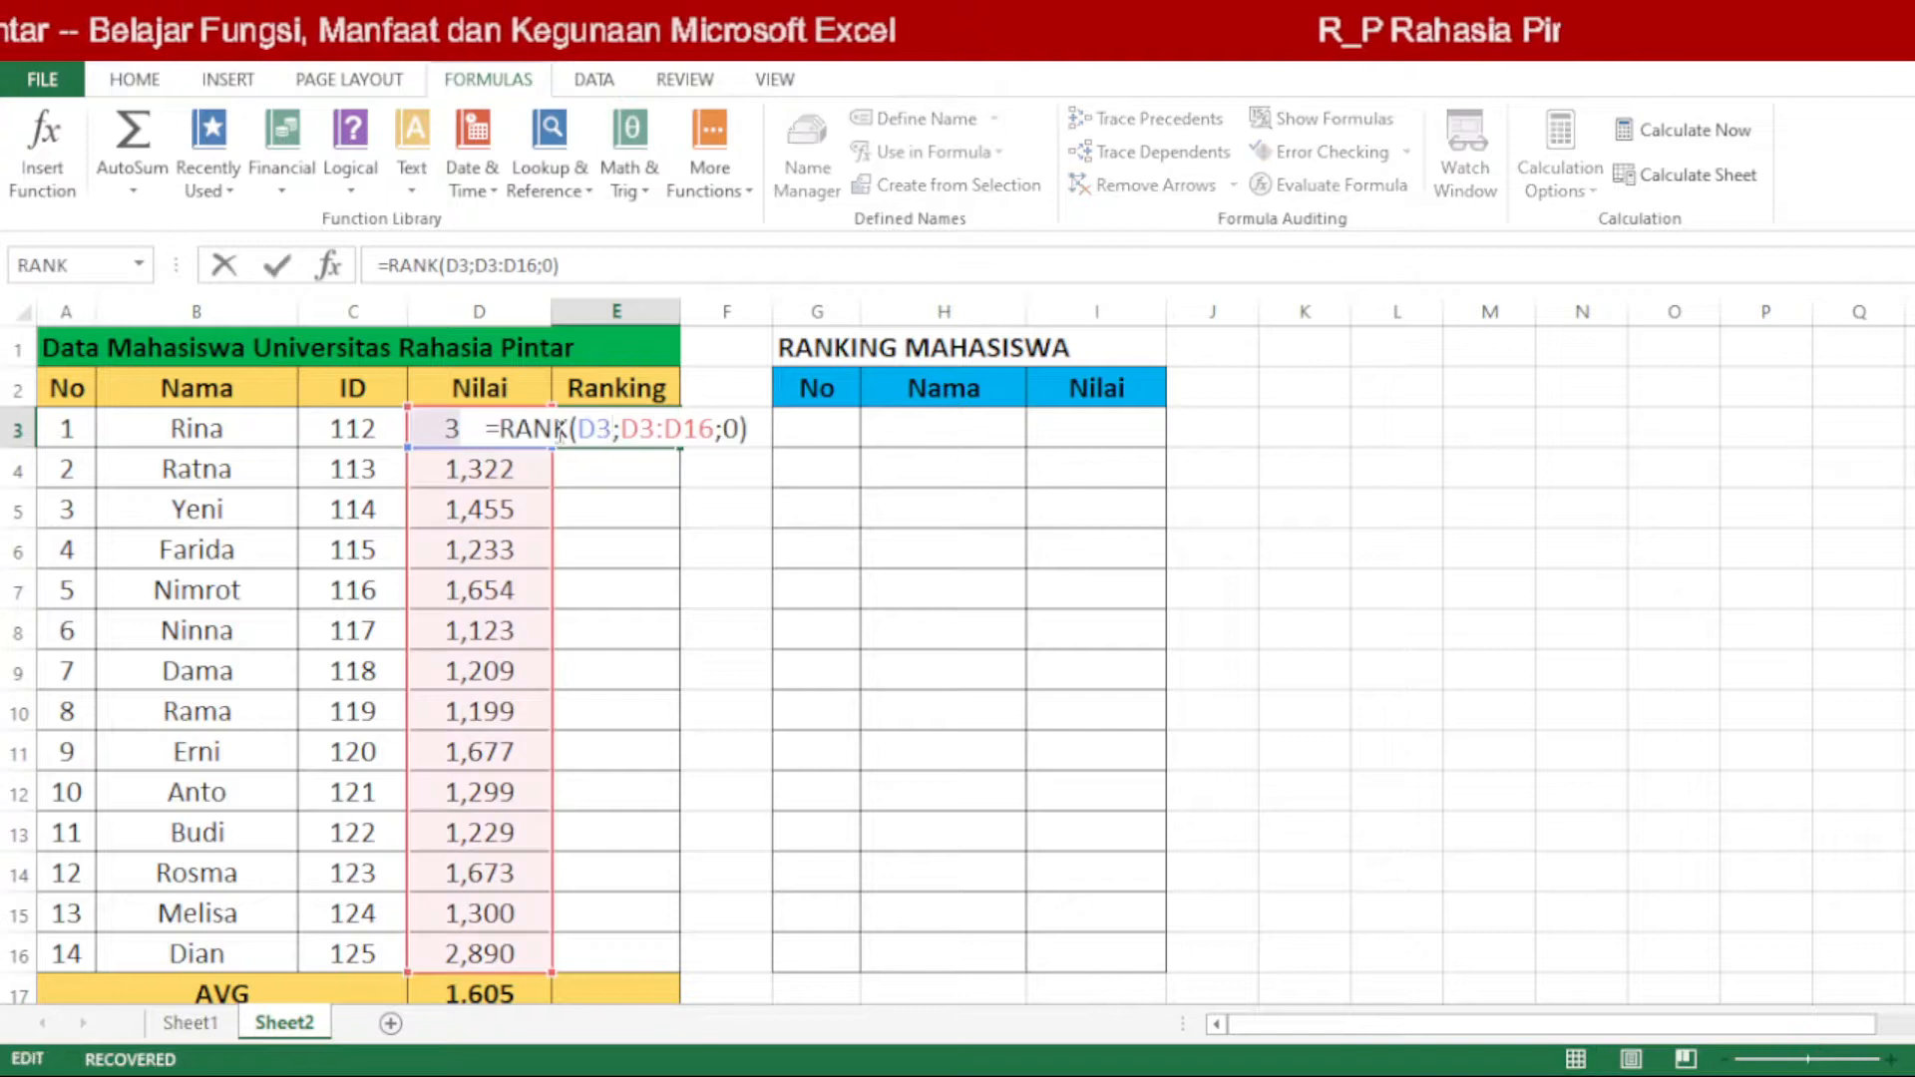
{"action": "key", "text": "Return"}
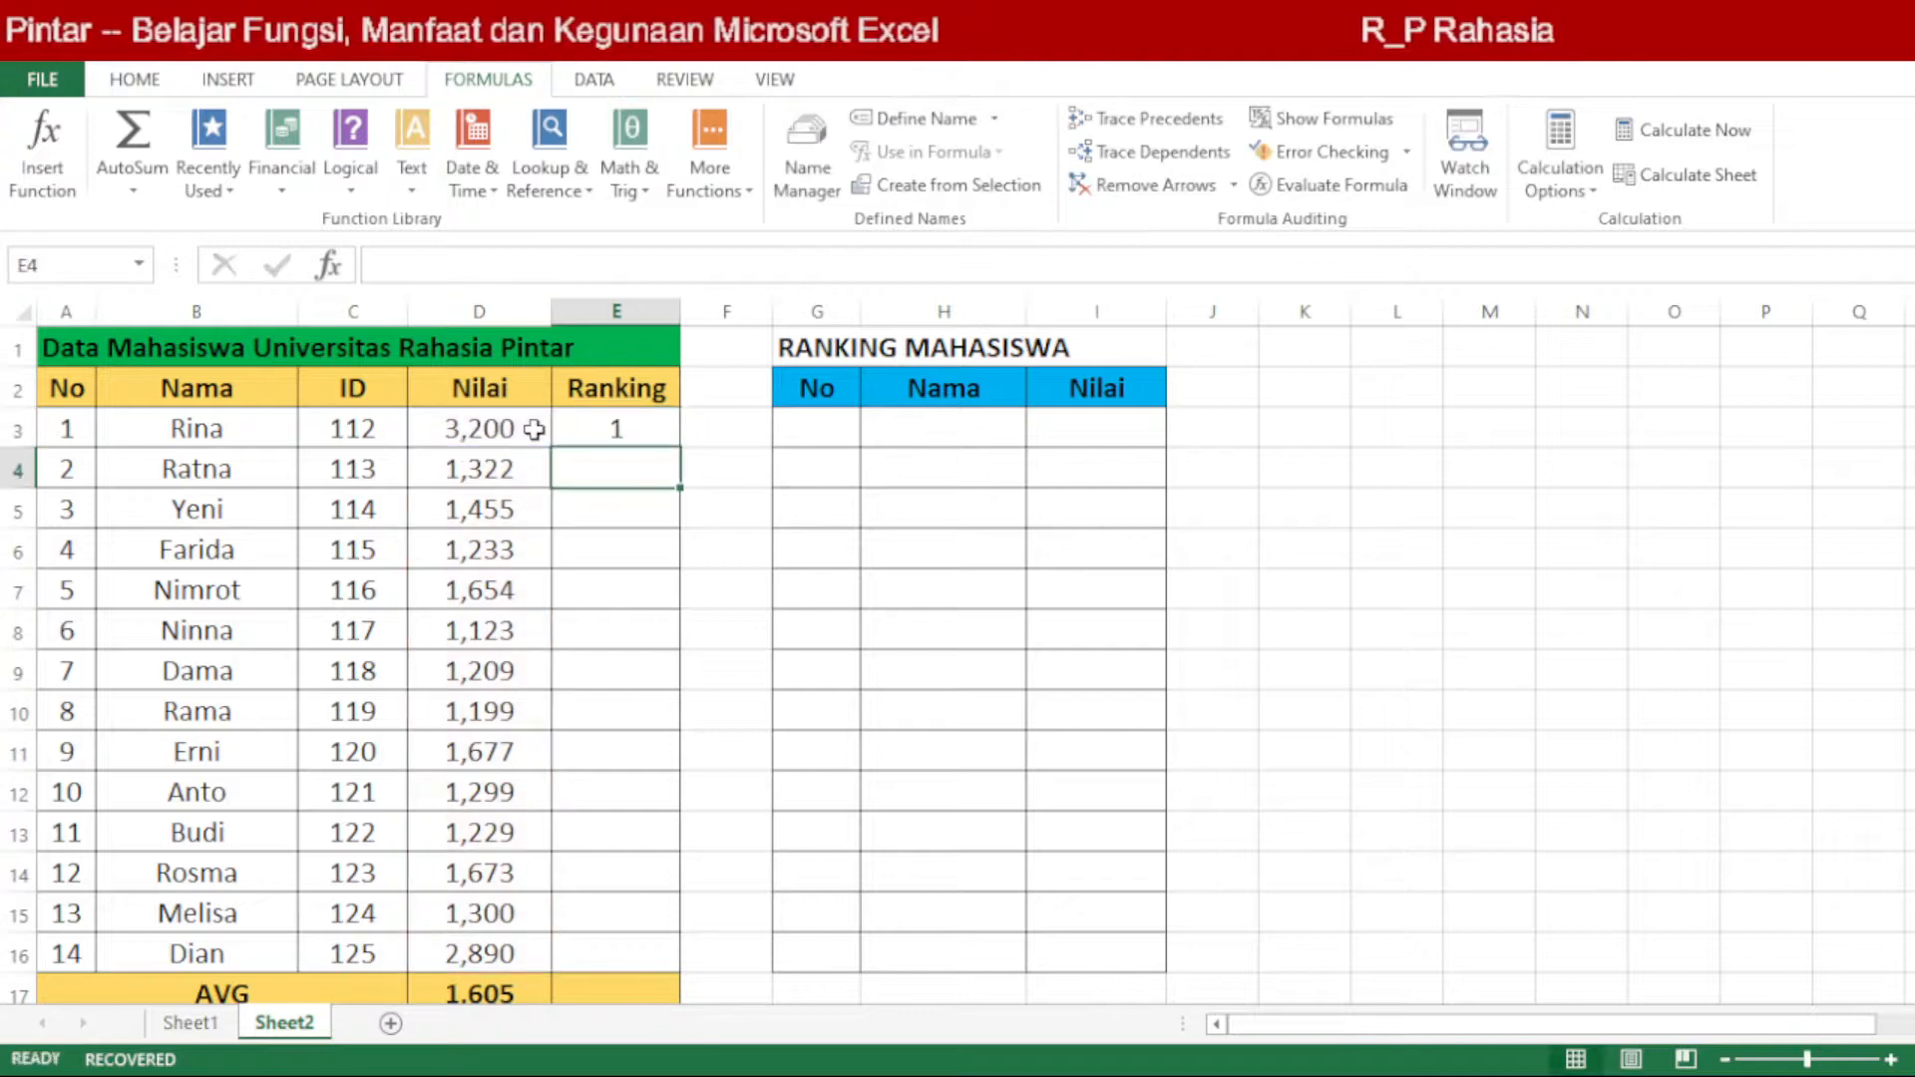
Step: Re-enter =RANK(D3;D3:D16;0) in cell E3 and copy it down the Ranking column to E16
{"action": "key", "text": "Up"}
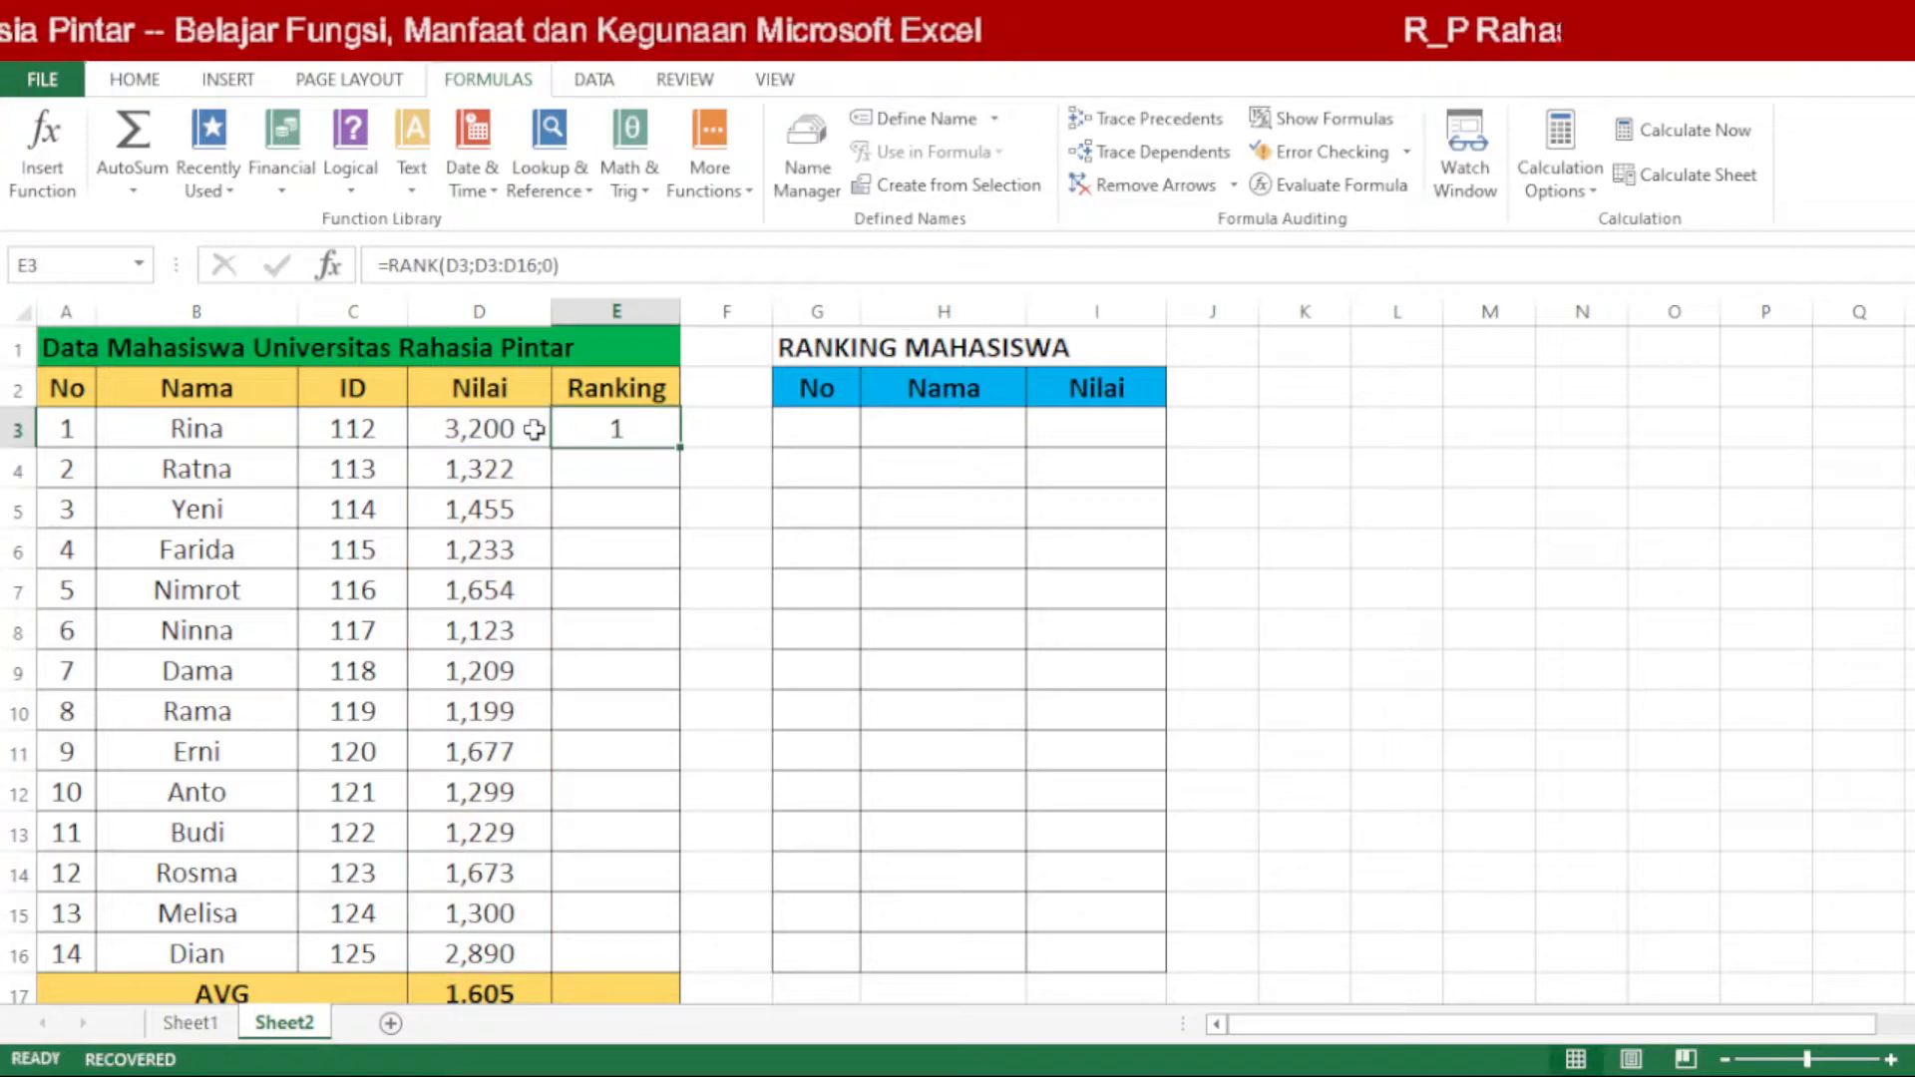
{"action": "type", "text": "=R"}
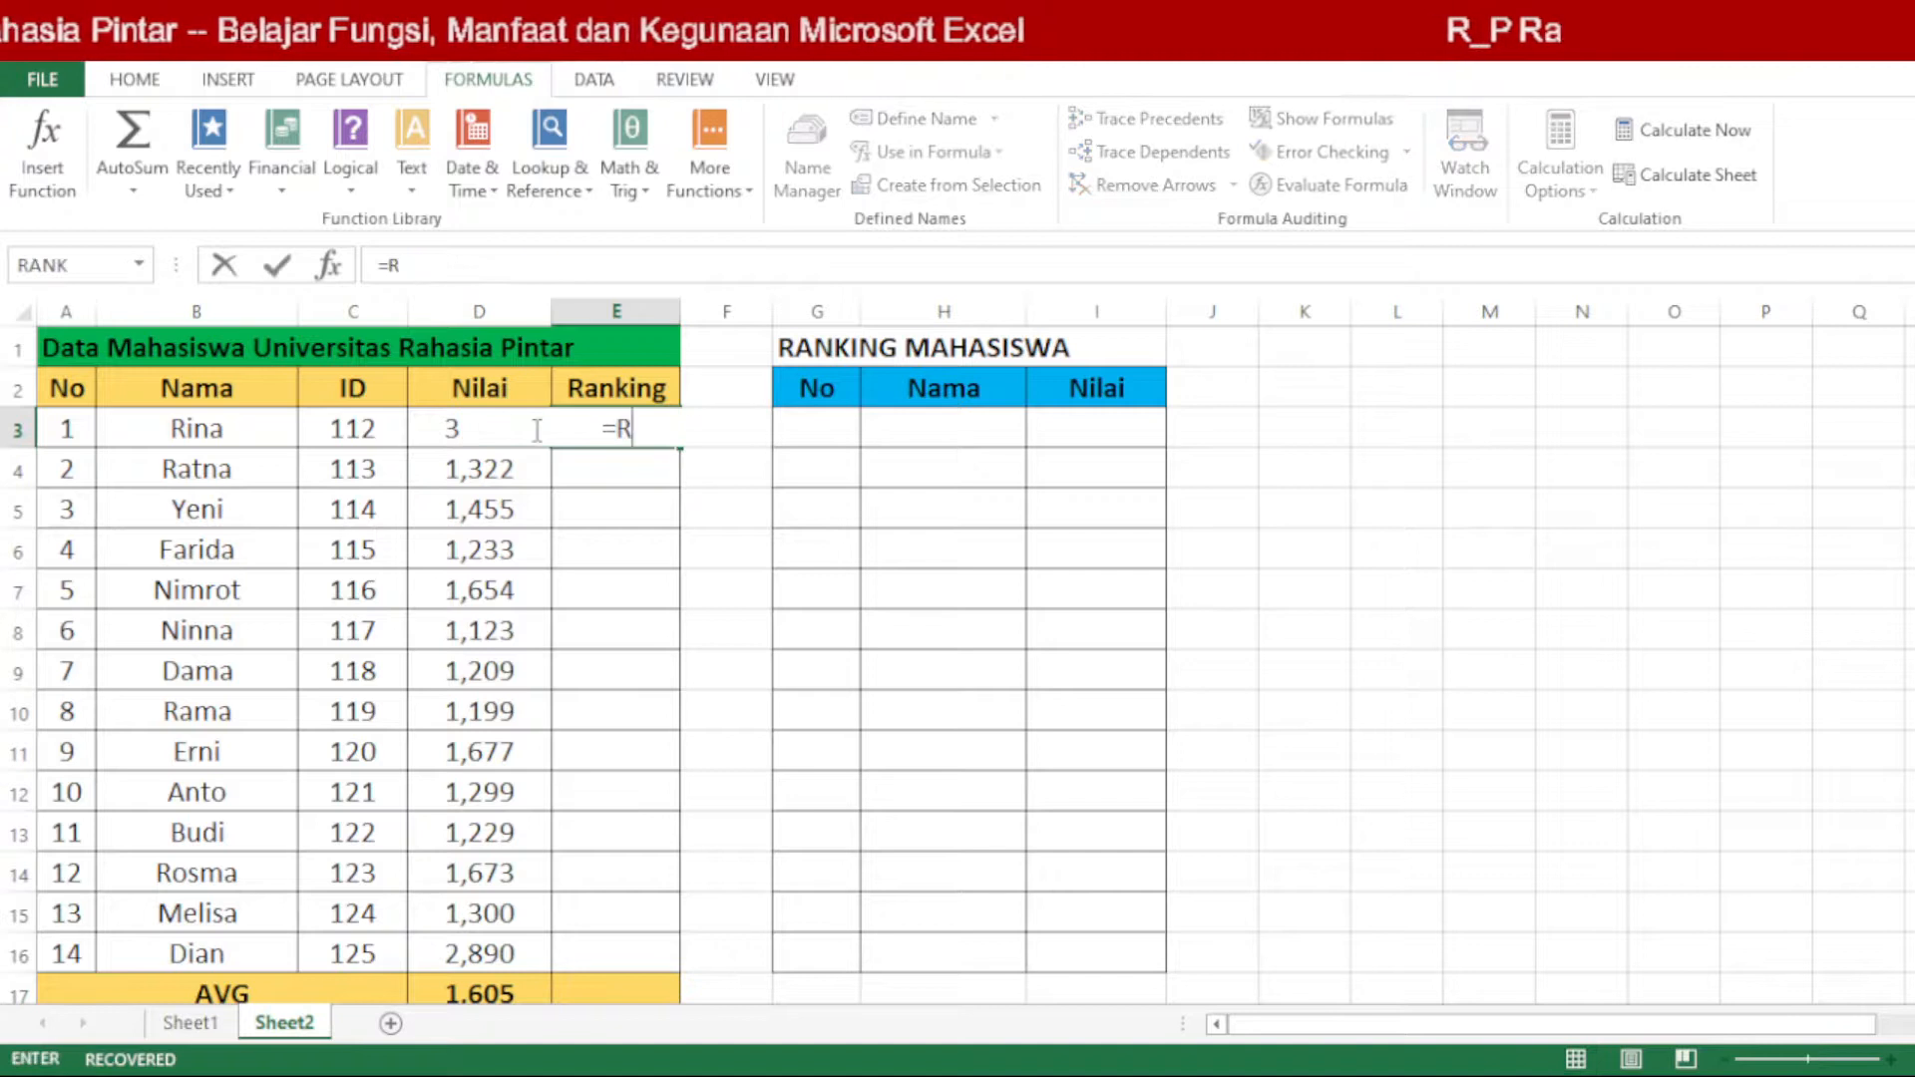
{"action": "type", "text": "ANK("}
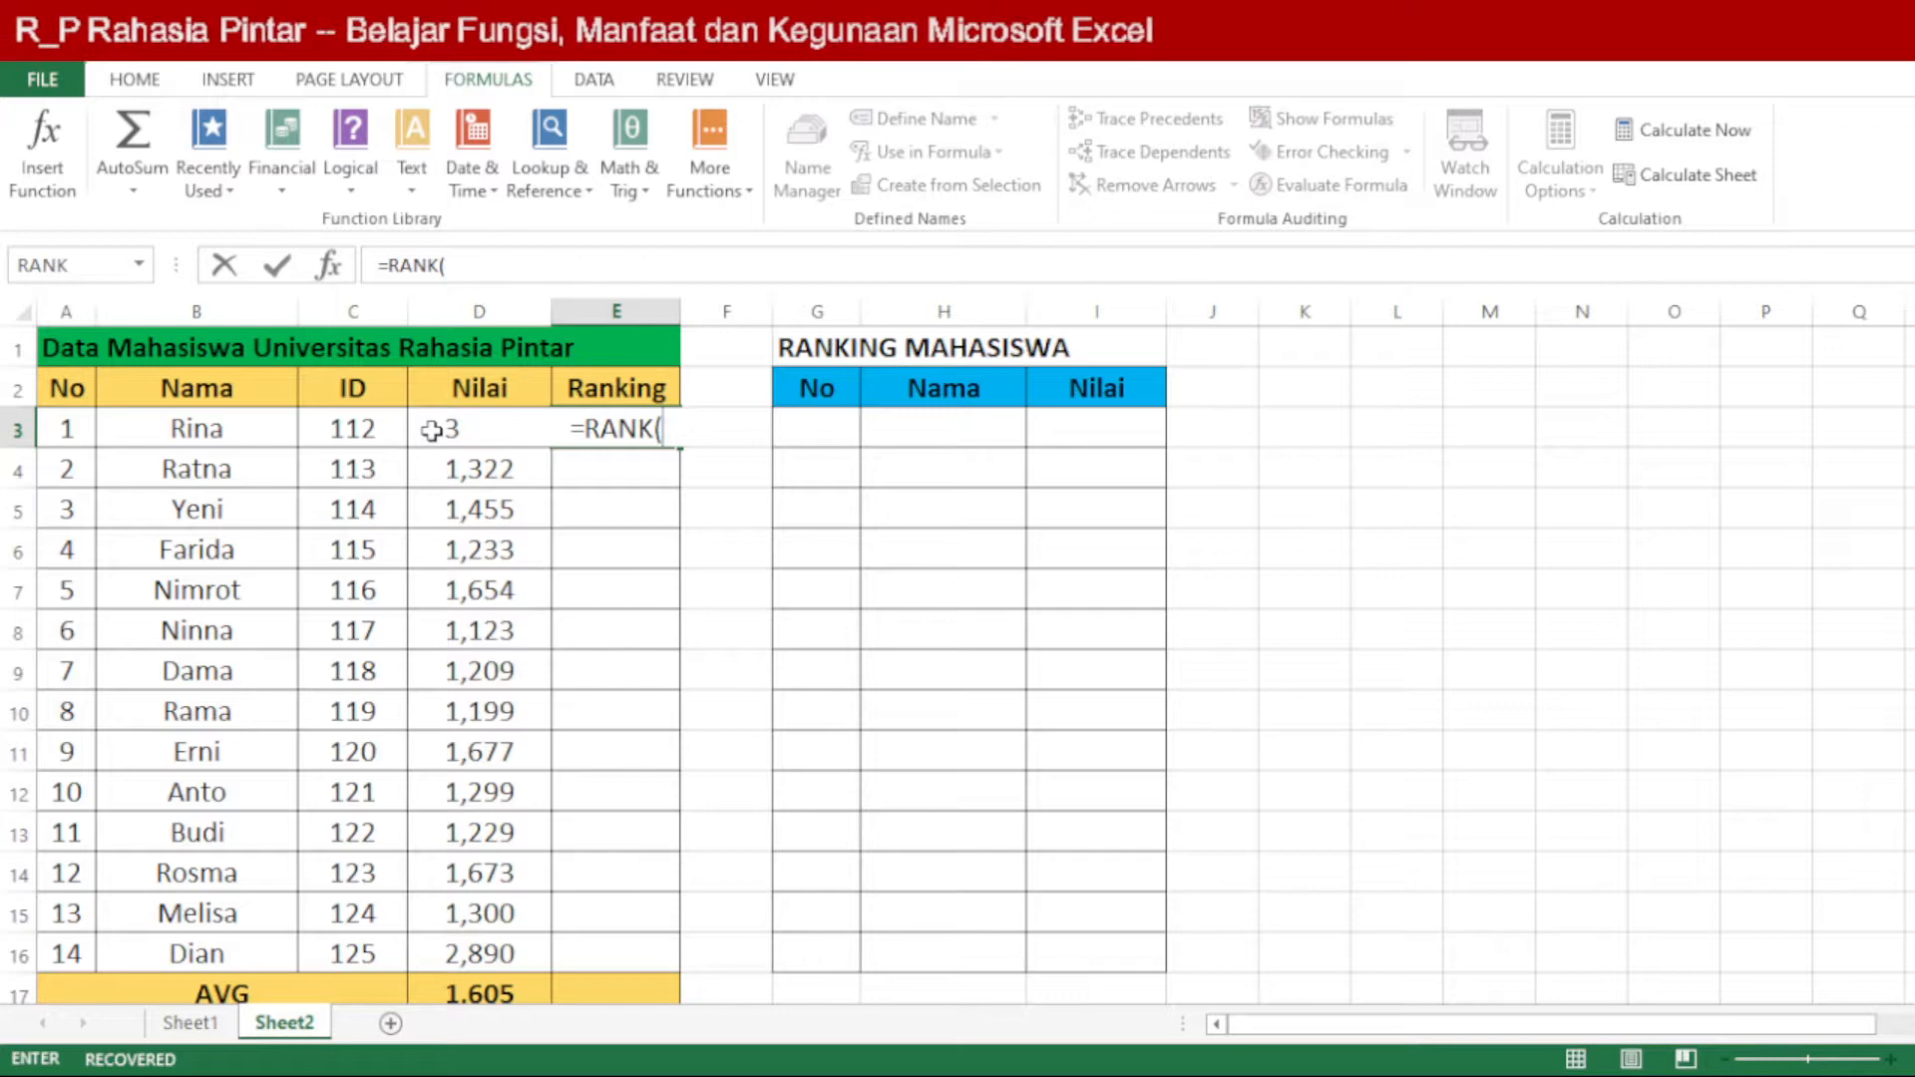
{"action": "left_click", "coordinate": [431, 430]}
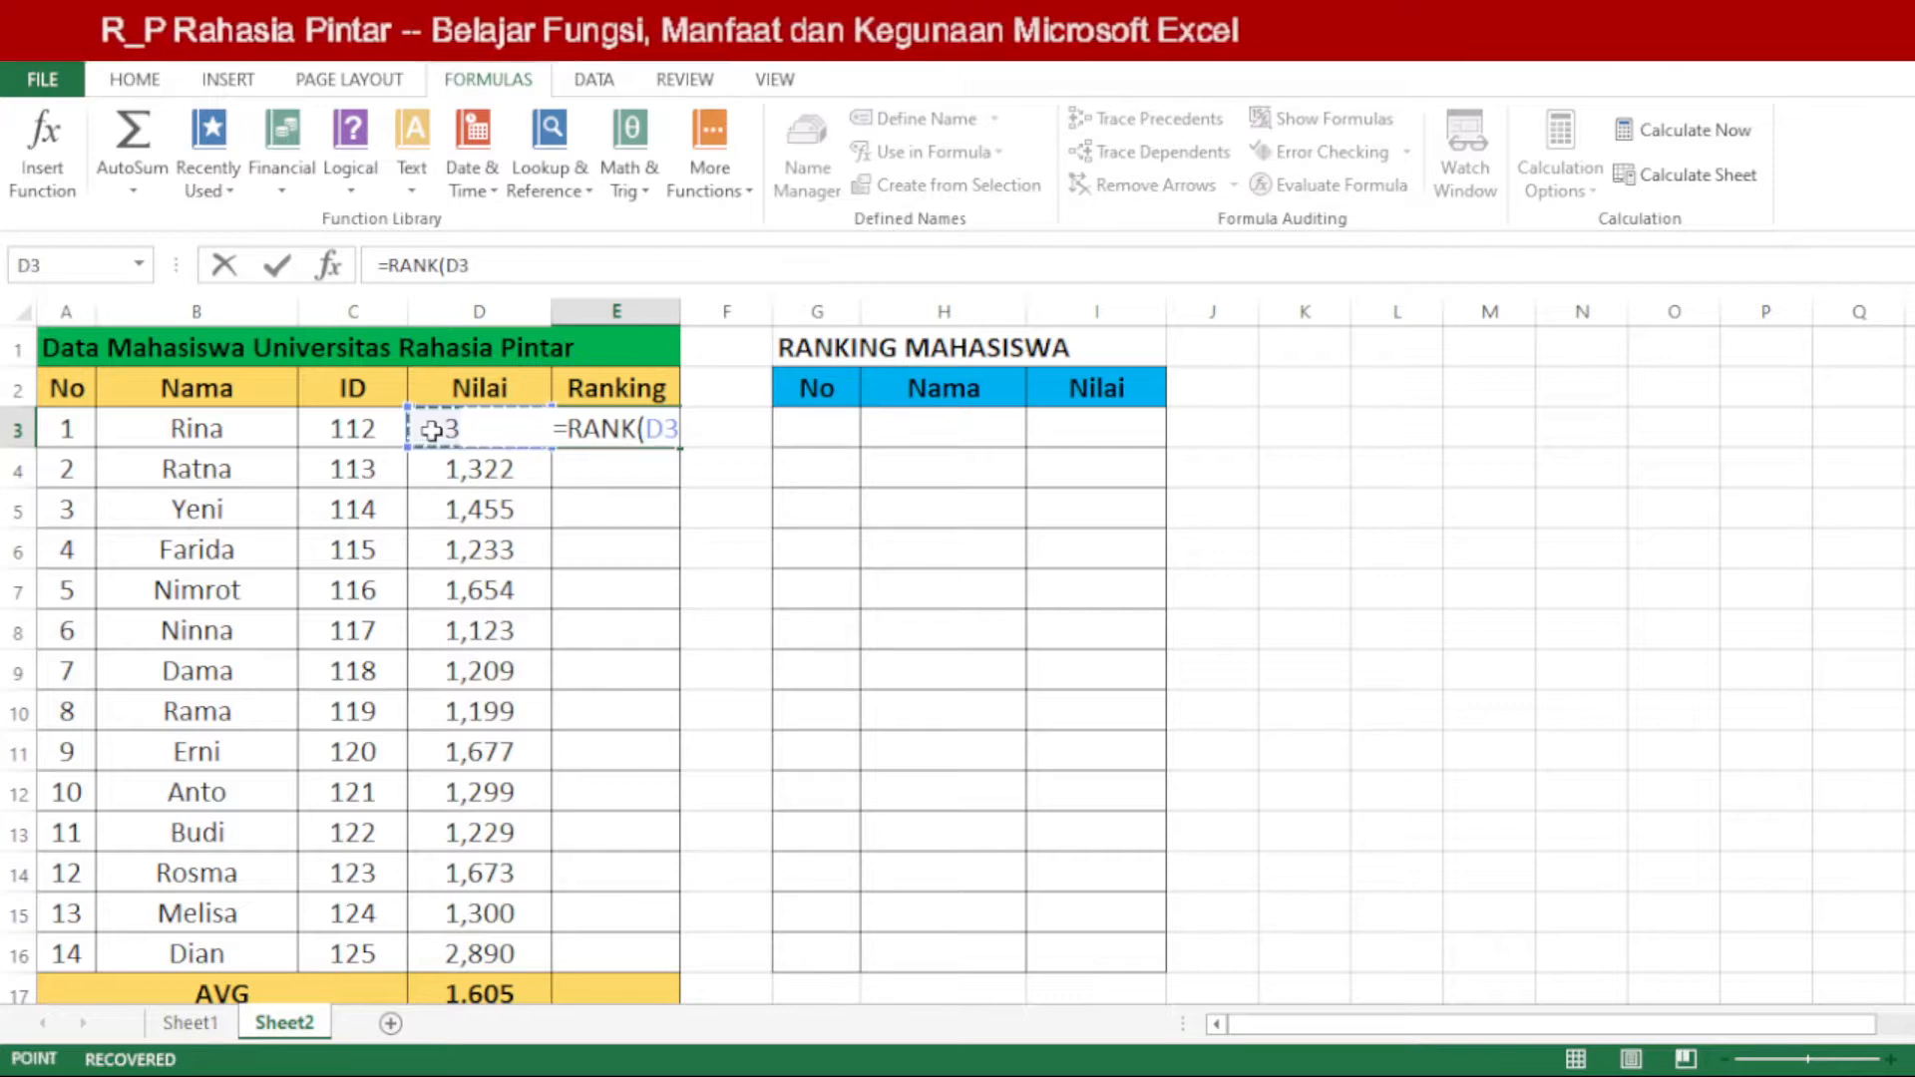
{"action": "type", "text": ";"}
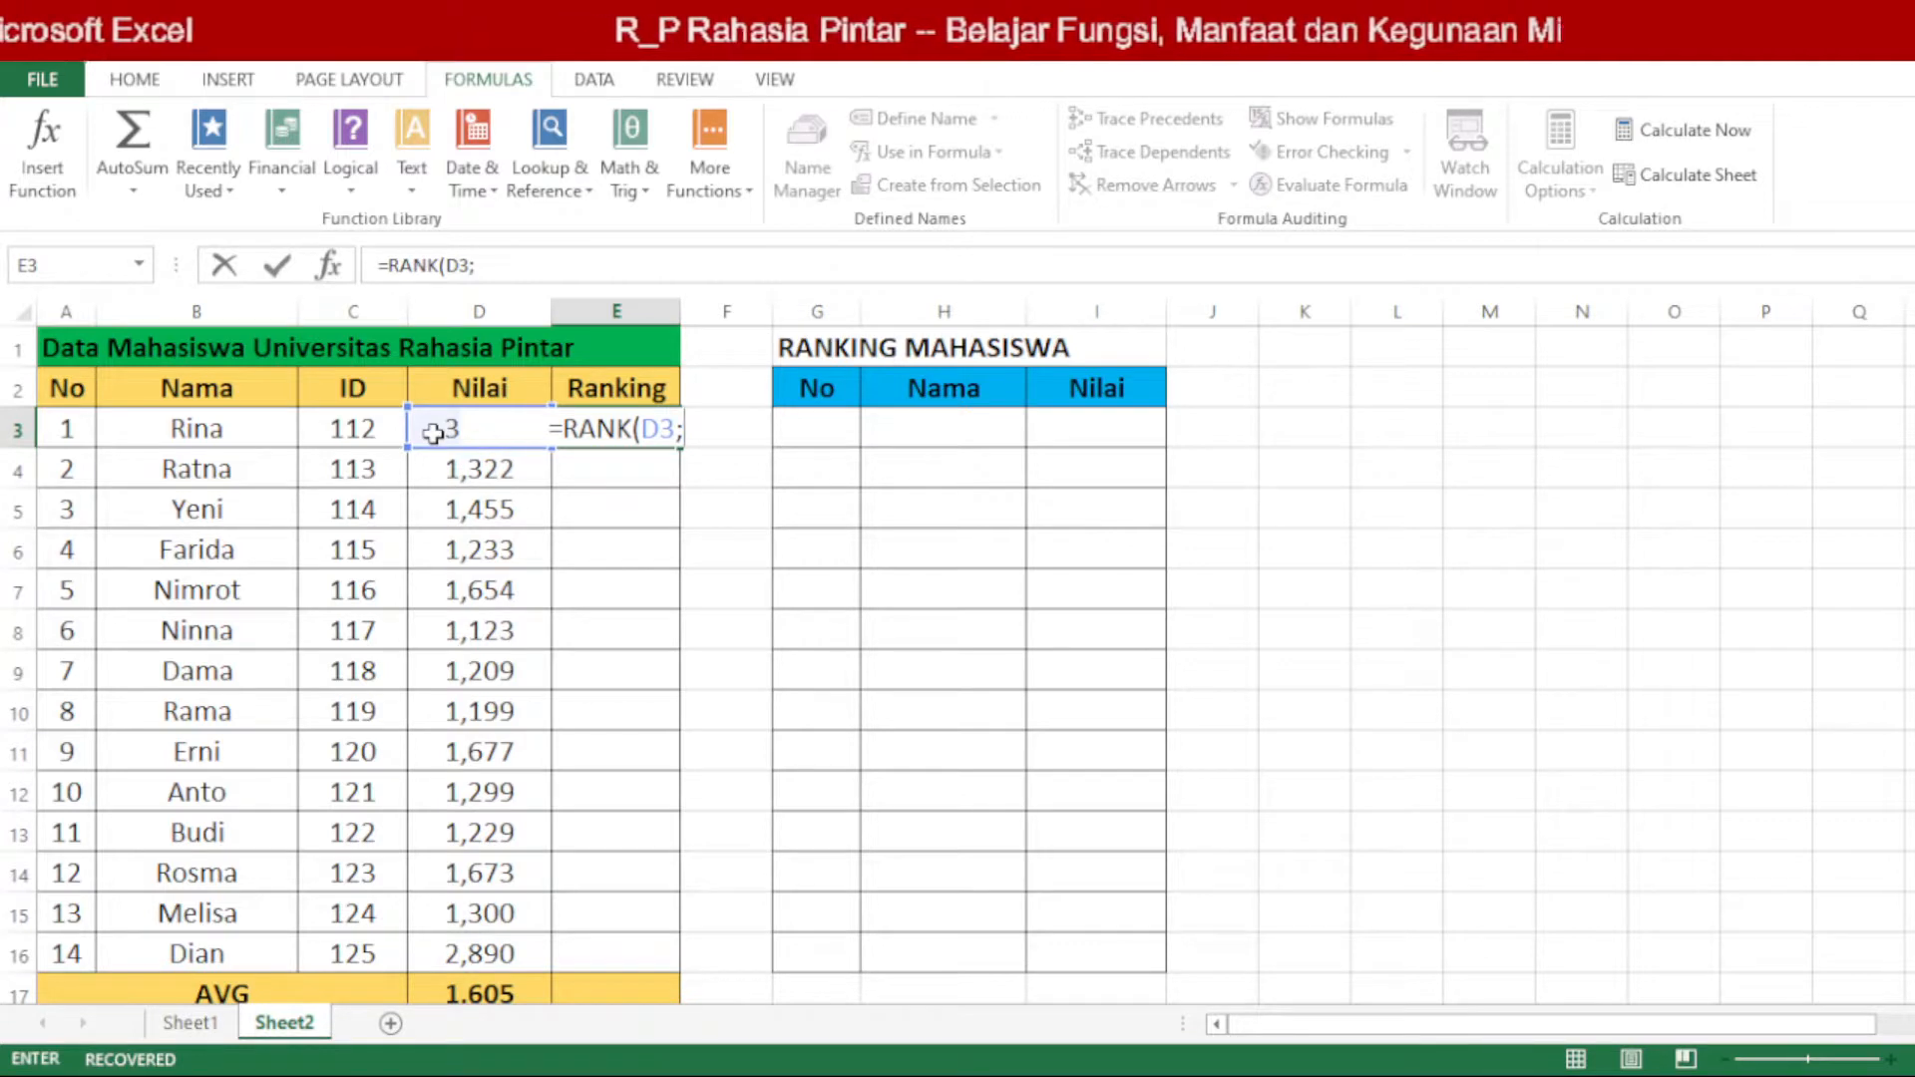
{"action": "left_click_drag", "start_coordinate": [434, 433], "coordinate": [480, 959]}
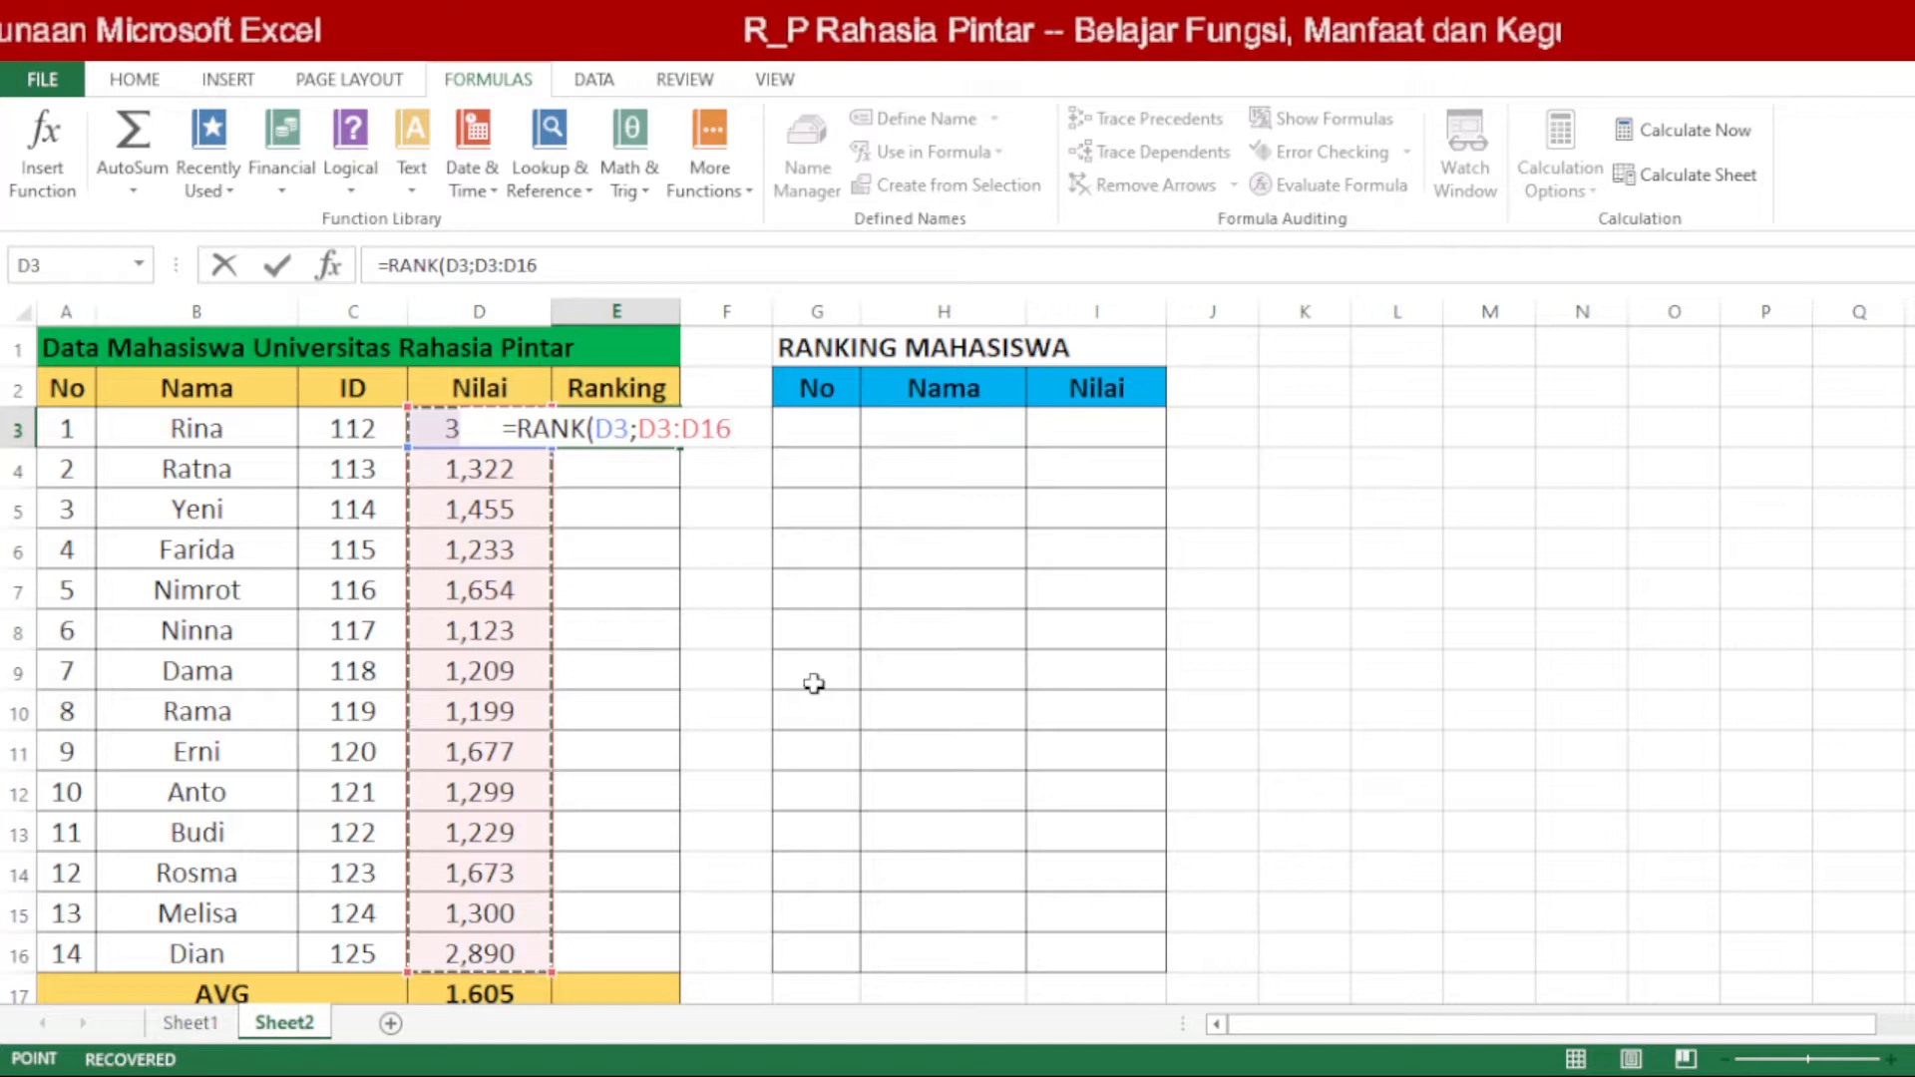
{"action": "type", "text": ";"}
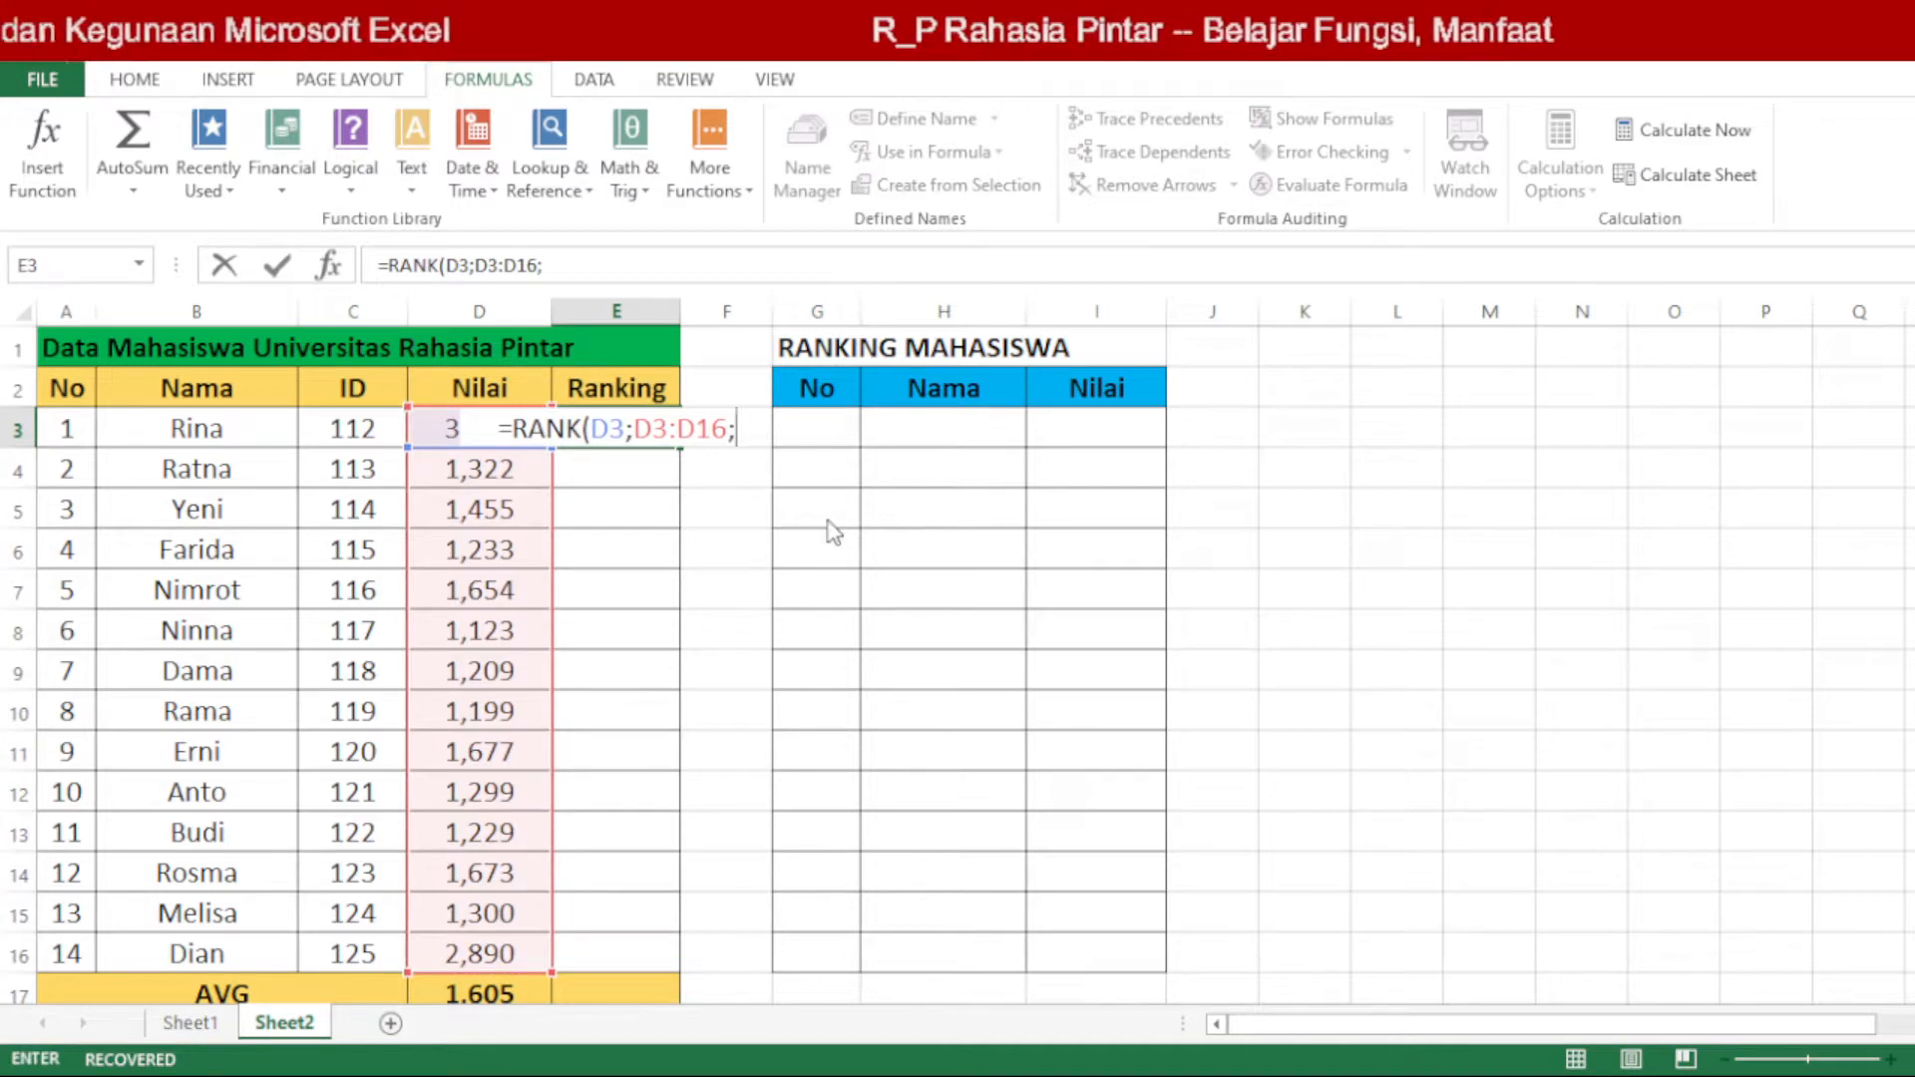
{"action": "type", "text": "0"}
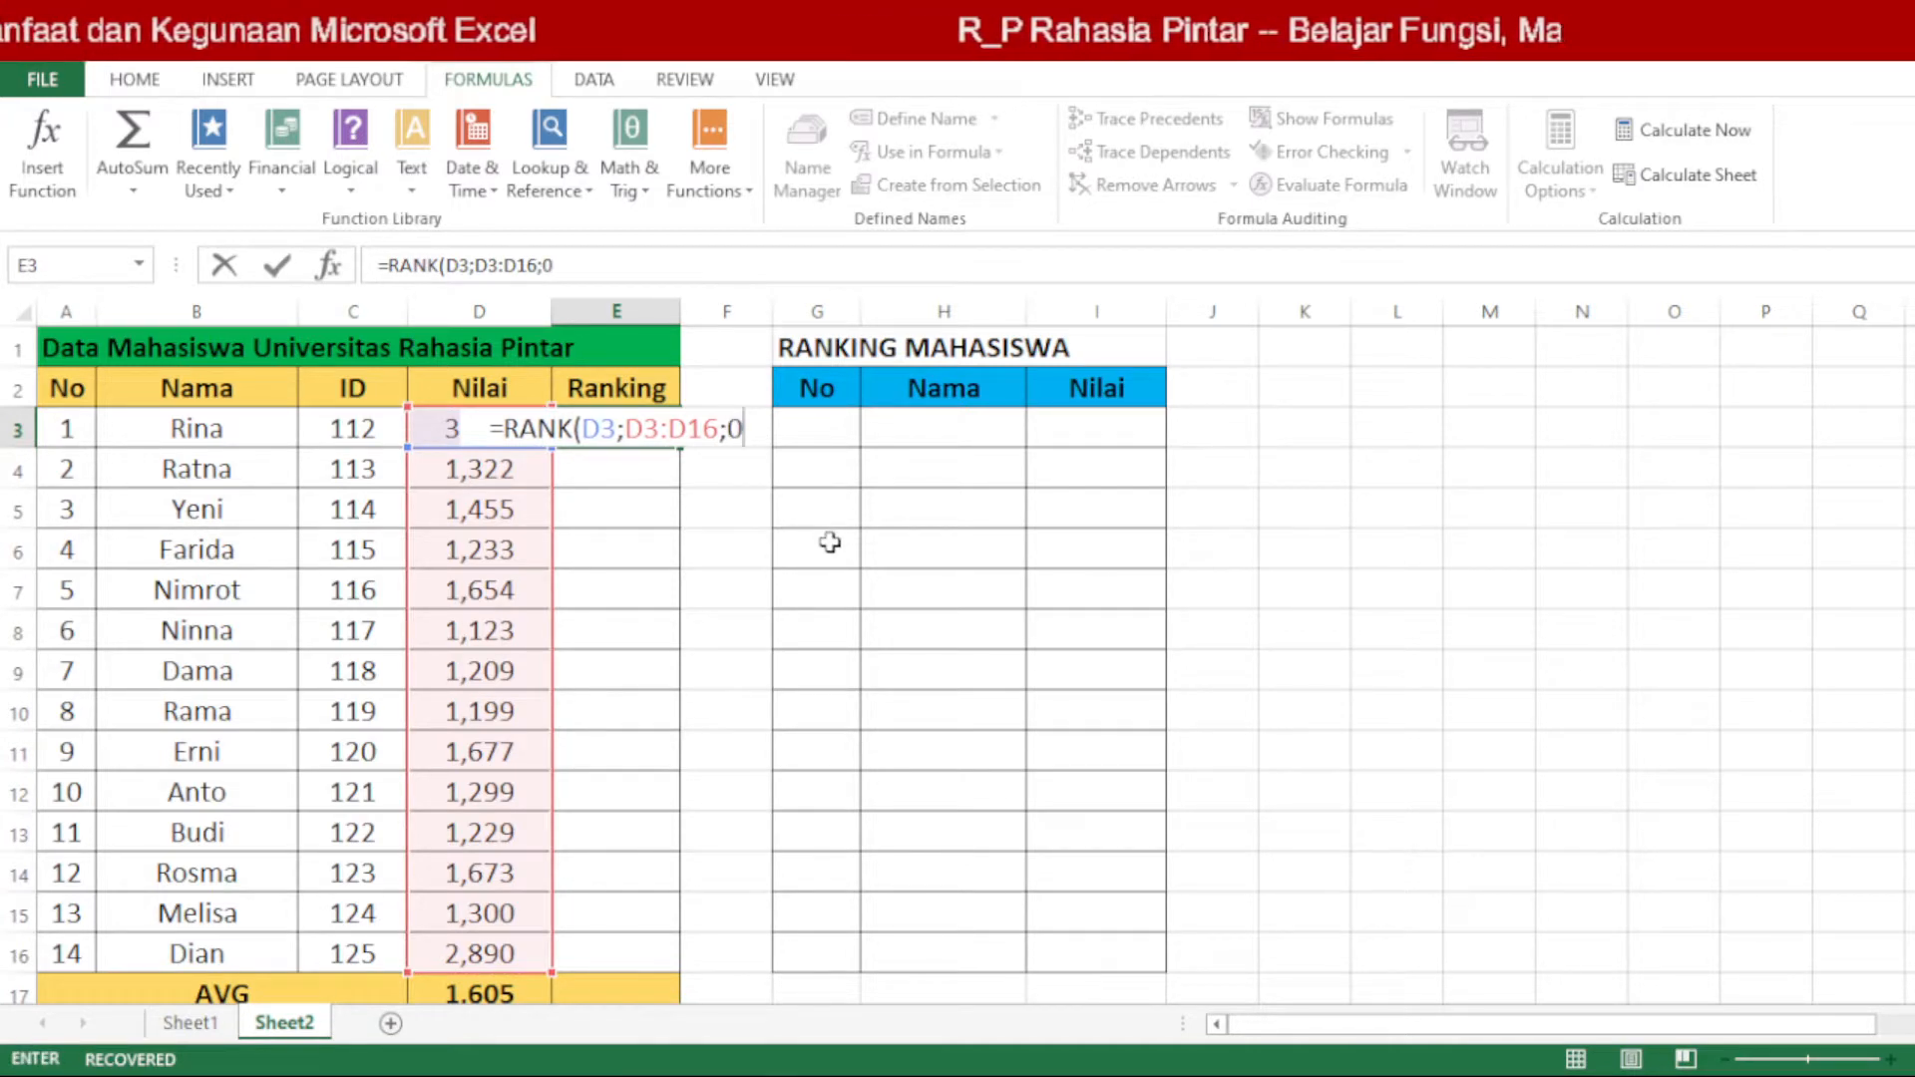
{"action": "type", "text": ")"}
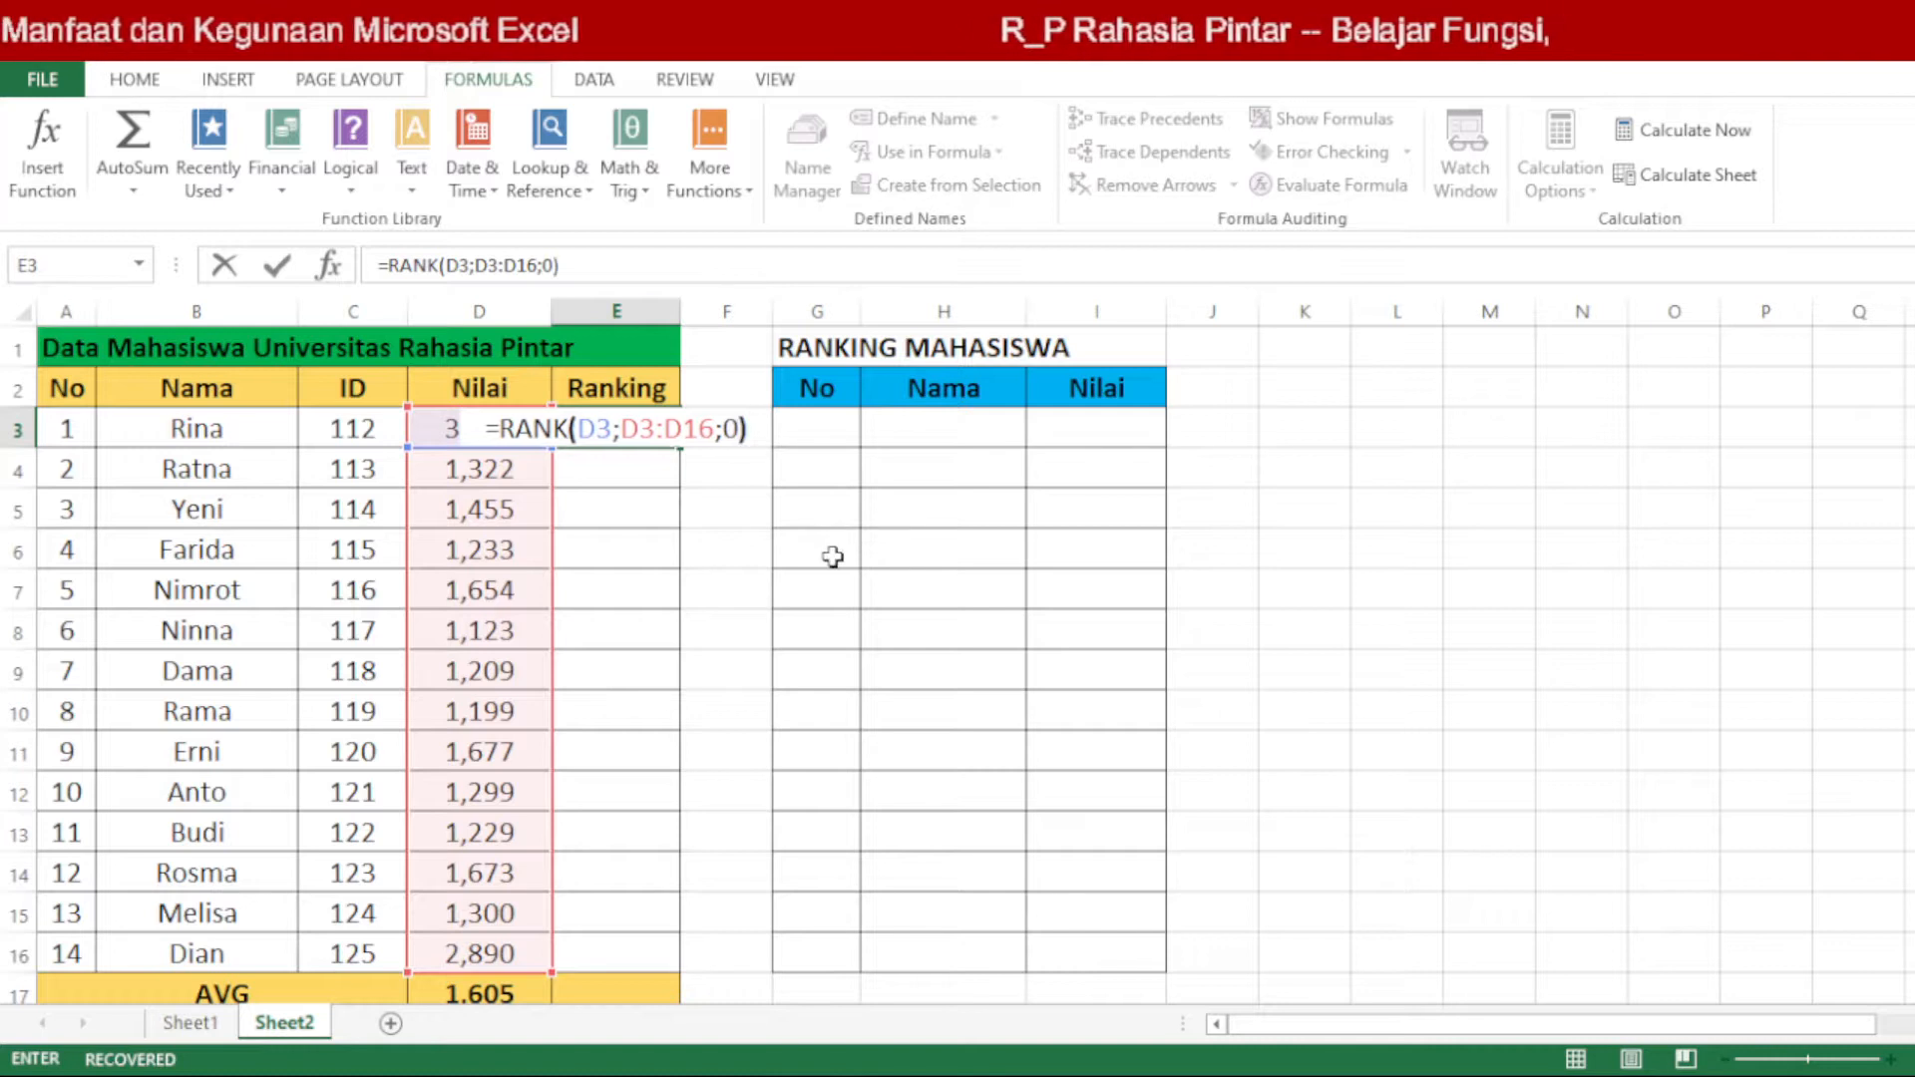
{"action": "key", "text": "Return"}
{"action": "left_click", "coordinate": [651, 433]}
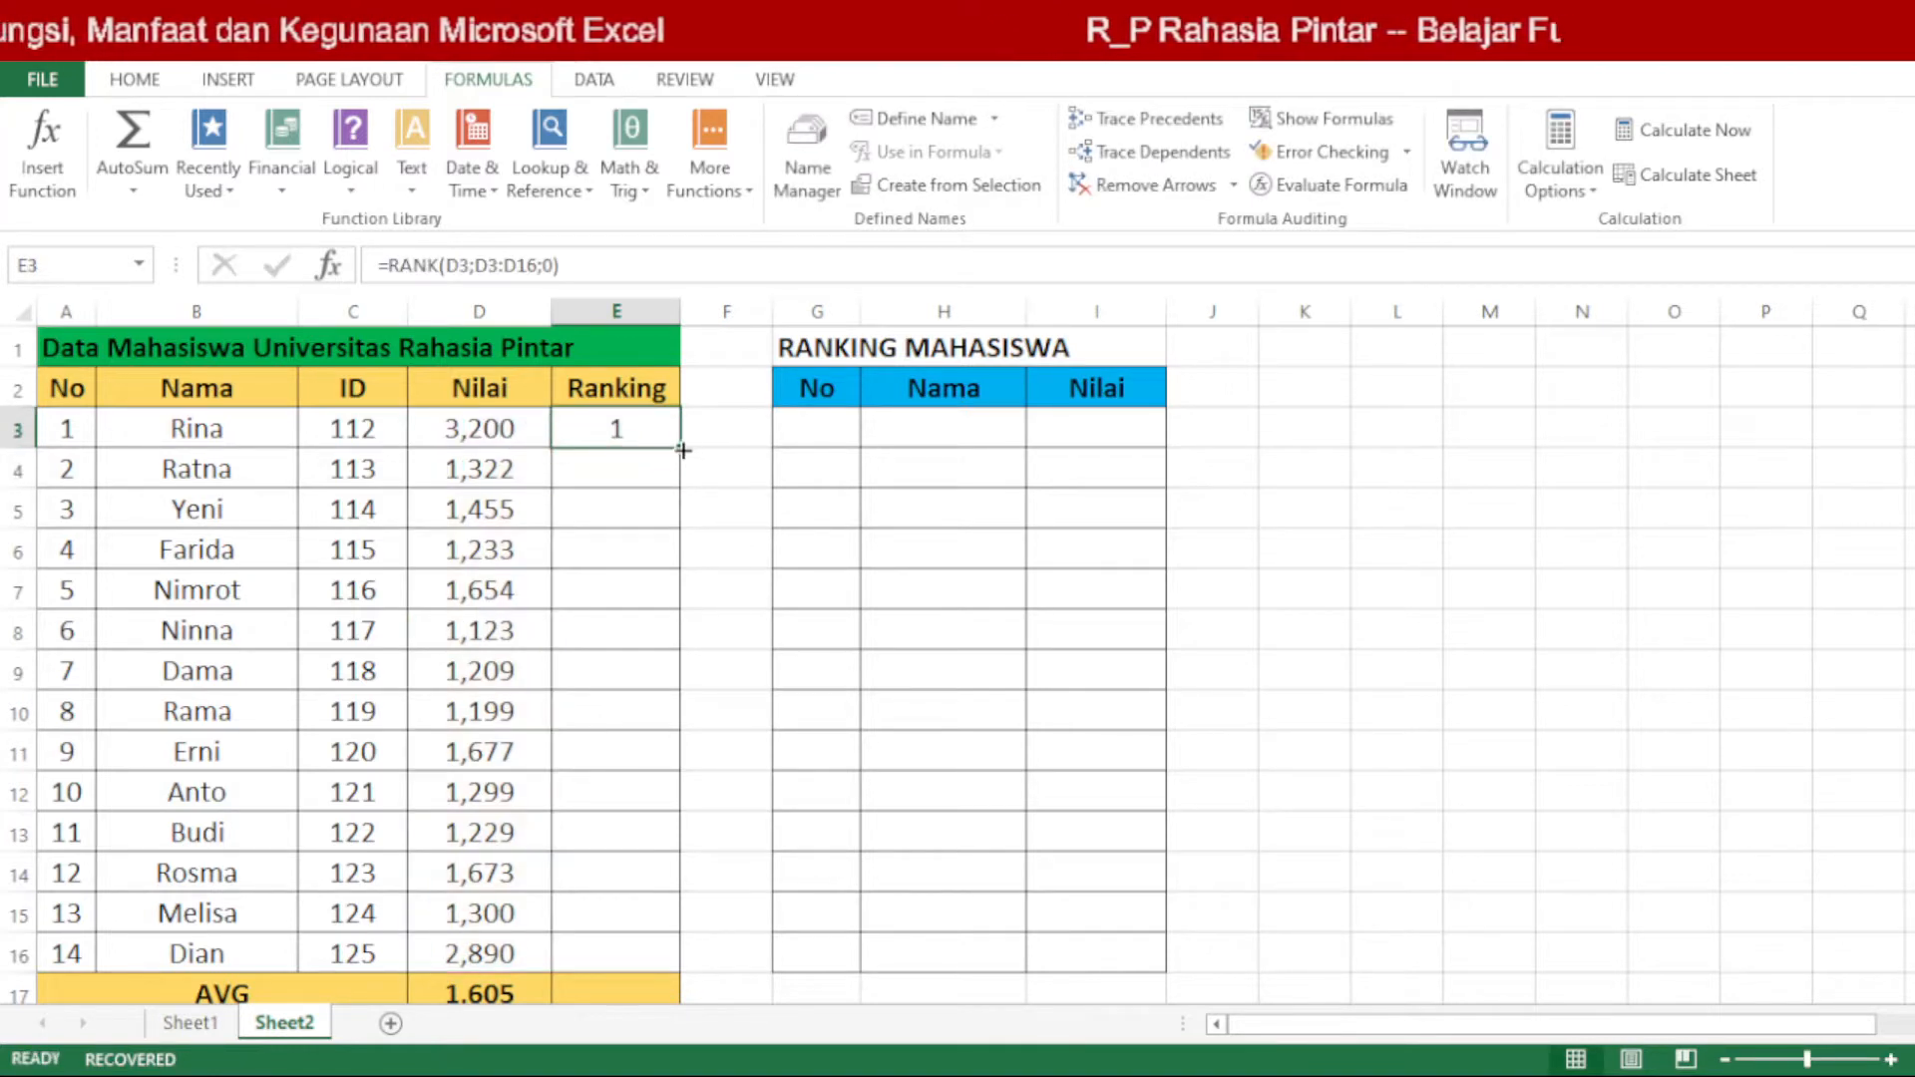
{"action": "left_click_drag", "start_coordinate": [679, 447], "coordinate": [666, 959]}
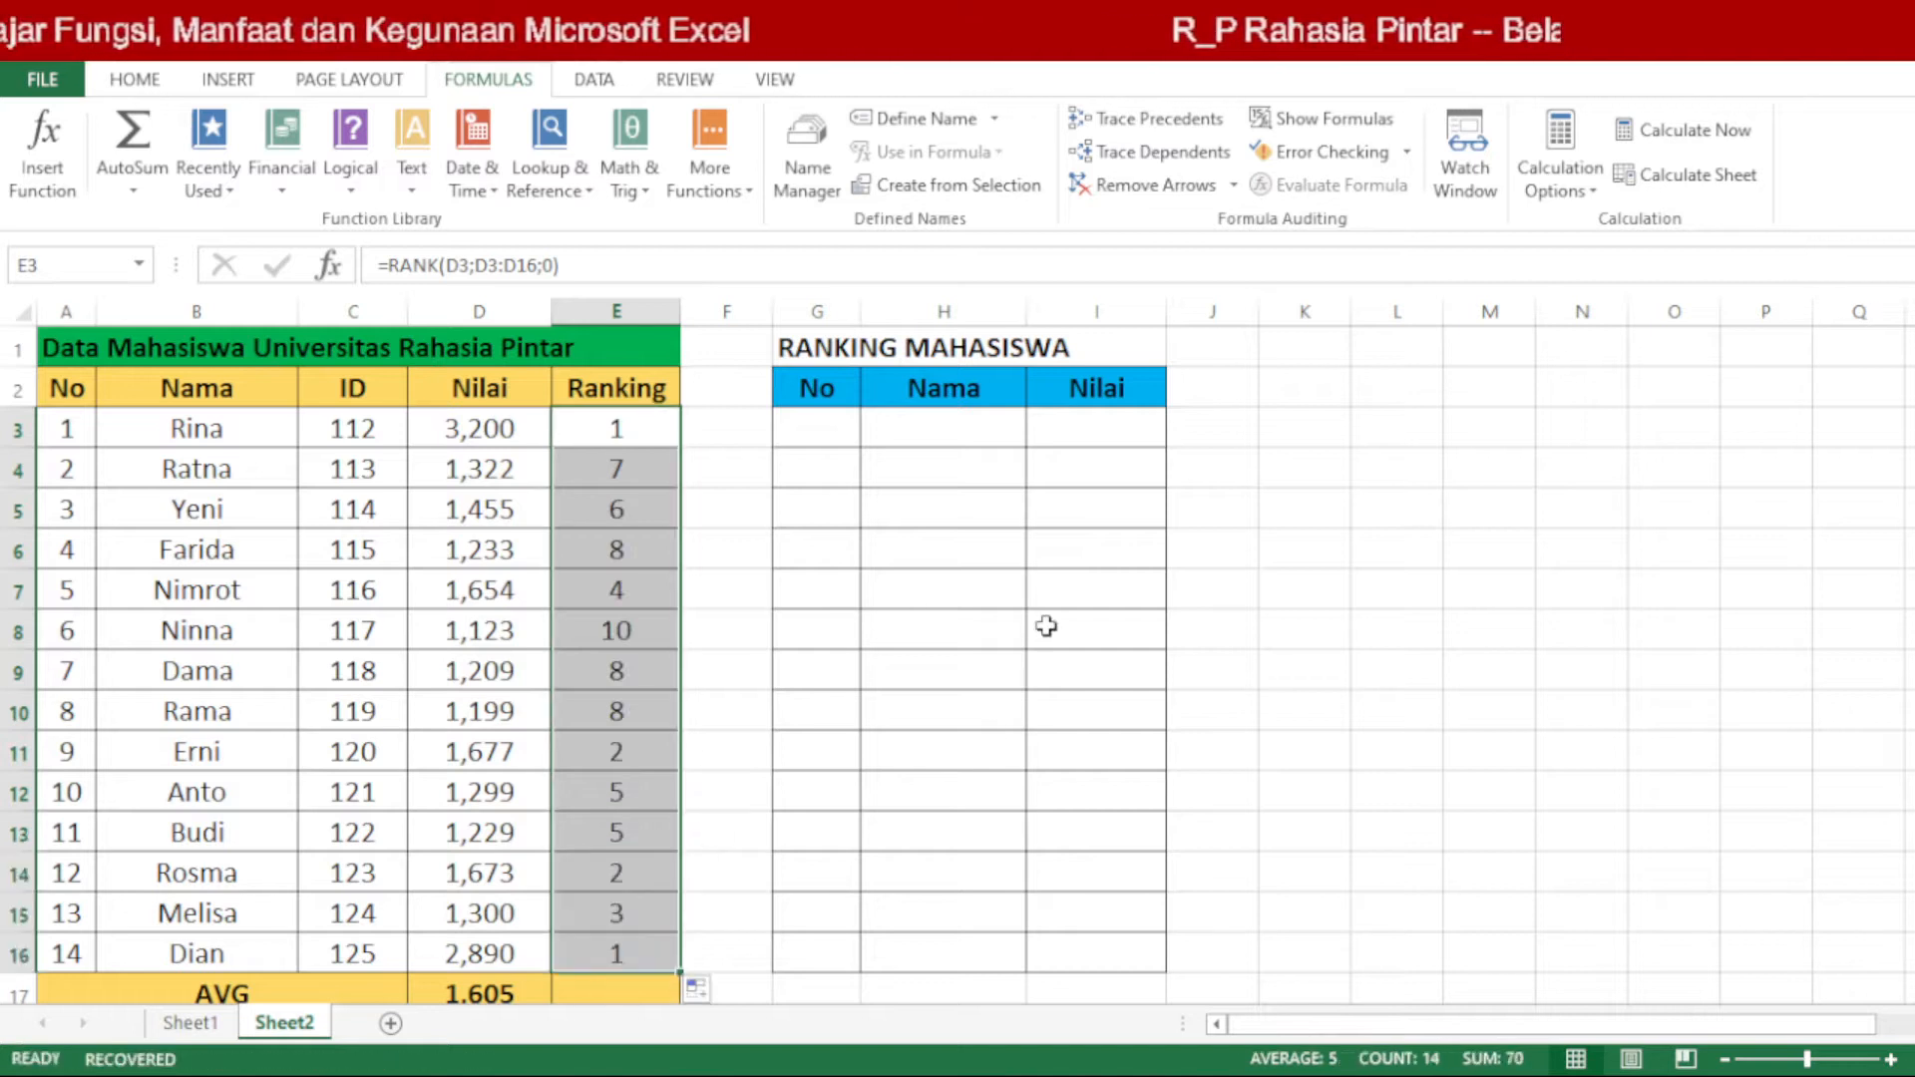
Step: Inspect the RANK formulas in cells E3, E4, E11, E14 and E16 of the Ranking column, including their score ranges
{"action": "left_click", "coordinate": [662, 962]}
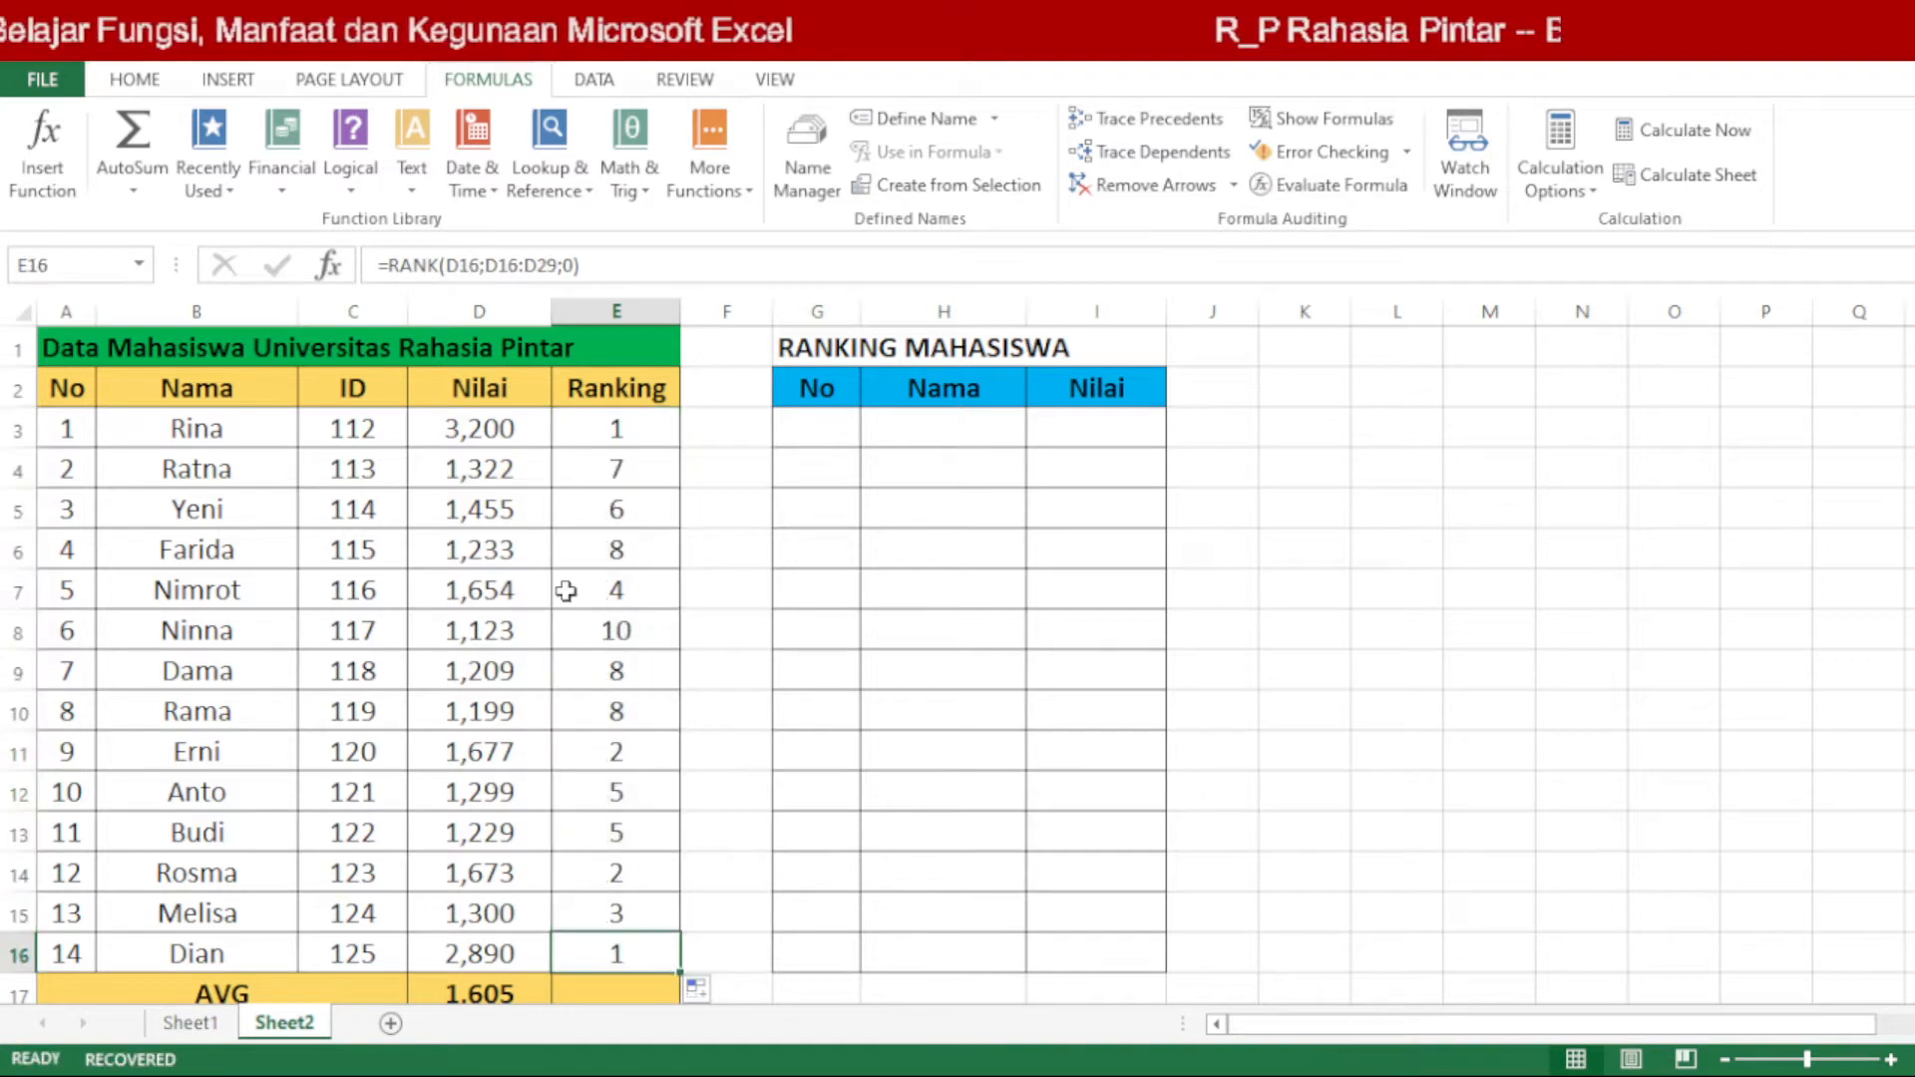
{"action": "left_click", "coordinate": [632, 437]}
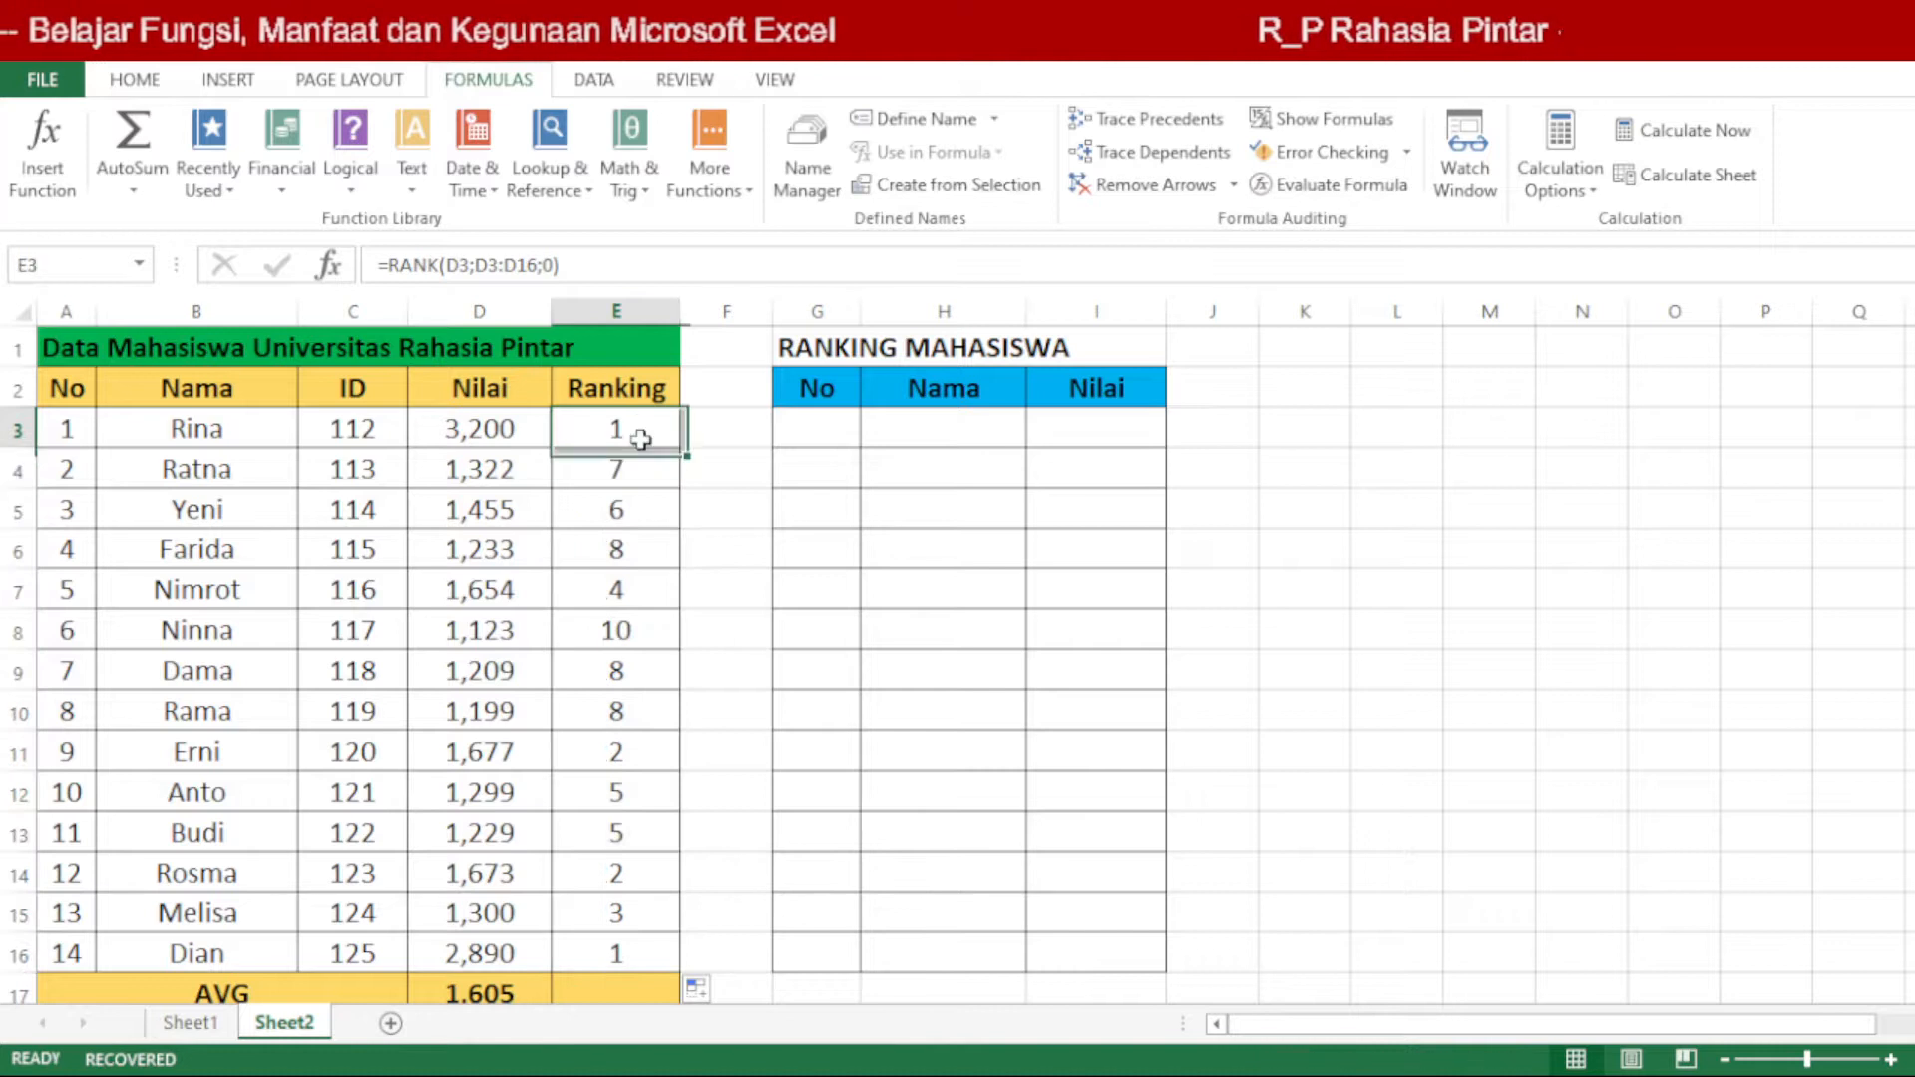
{"action": "left_click", "coordinate": [646, 962]}
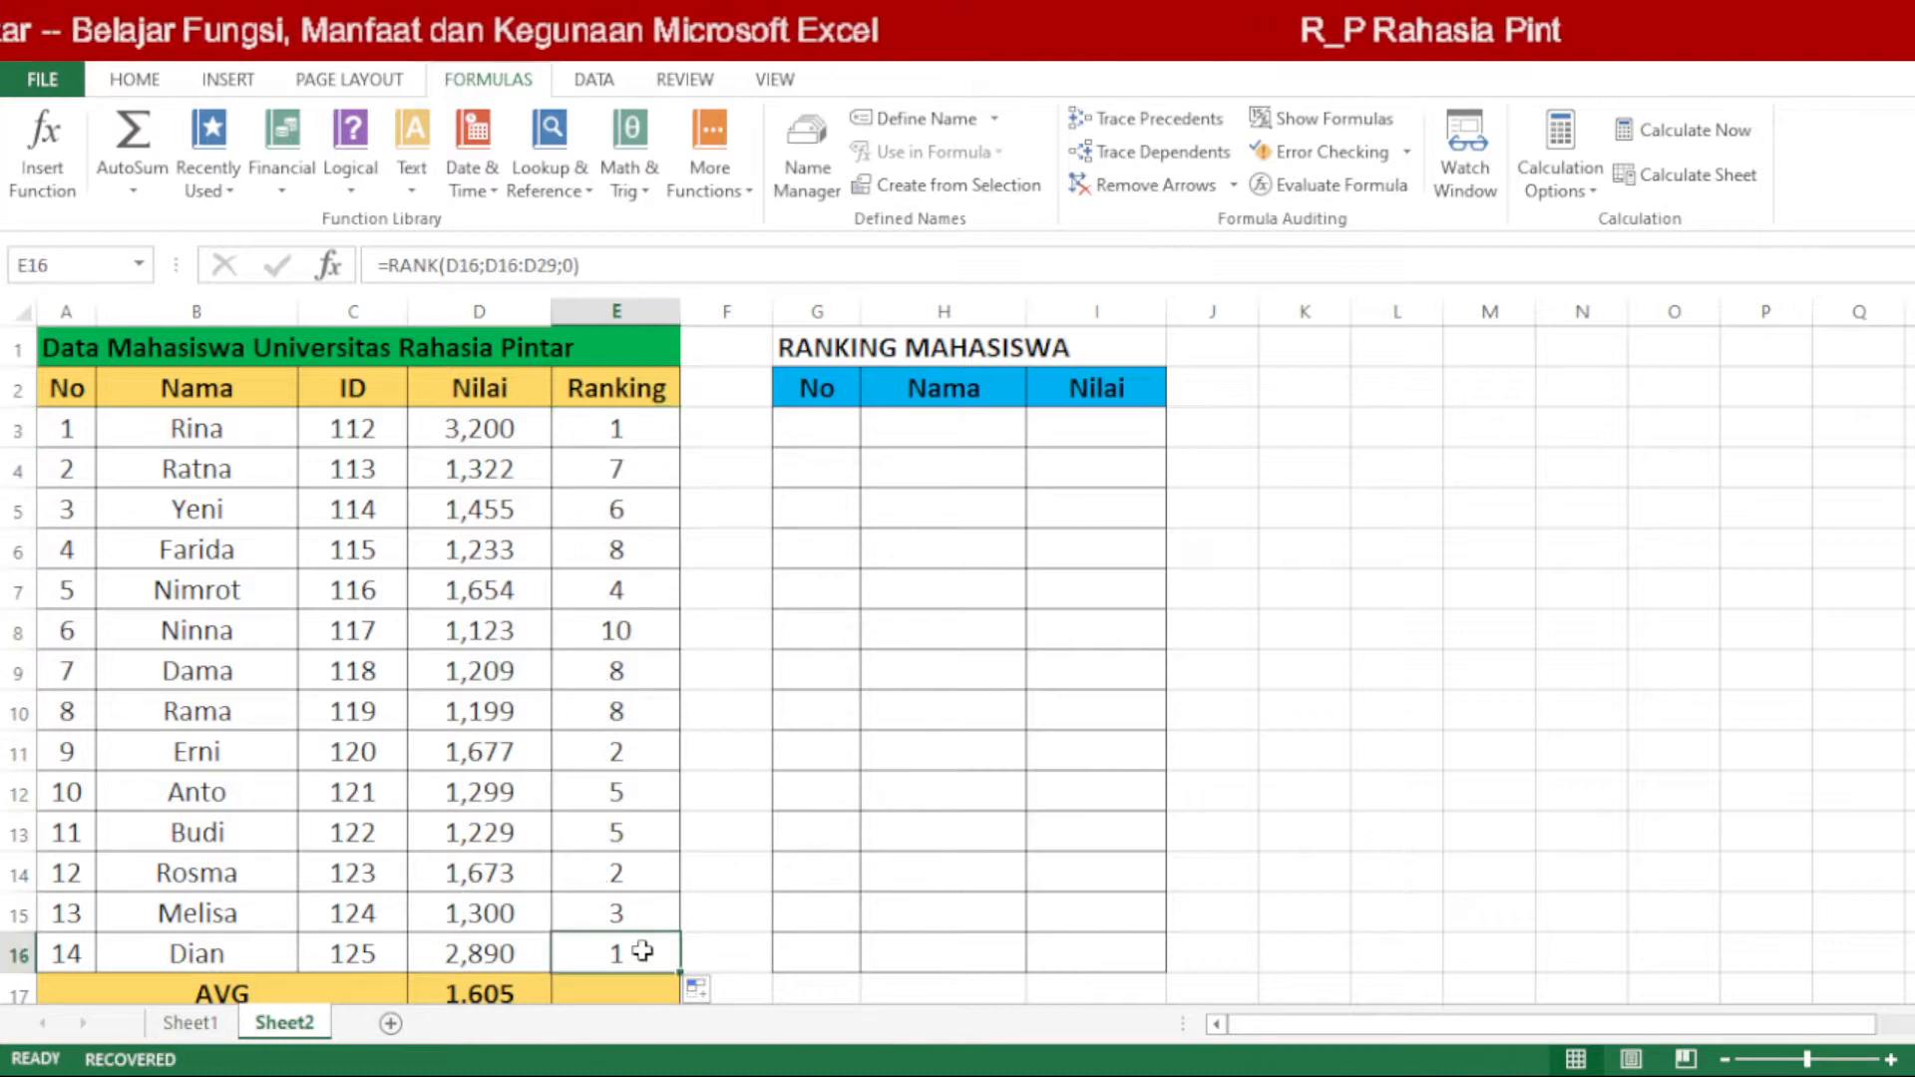
{"action": "left_click", "coordinate": [636, 872]}
{"action": "left_click", "coordinate": [618, 760]}
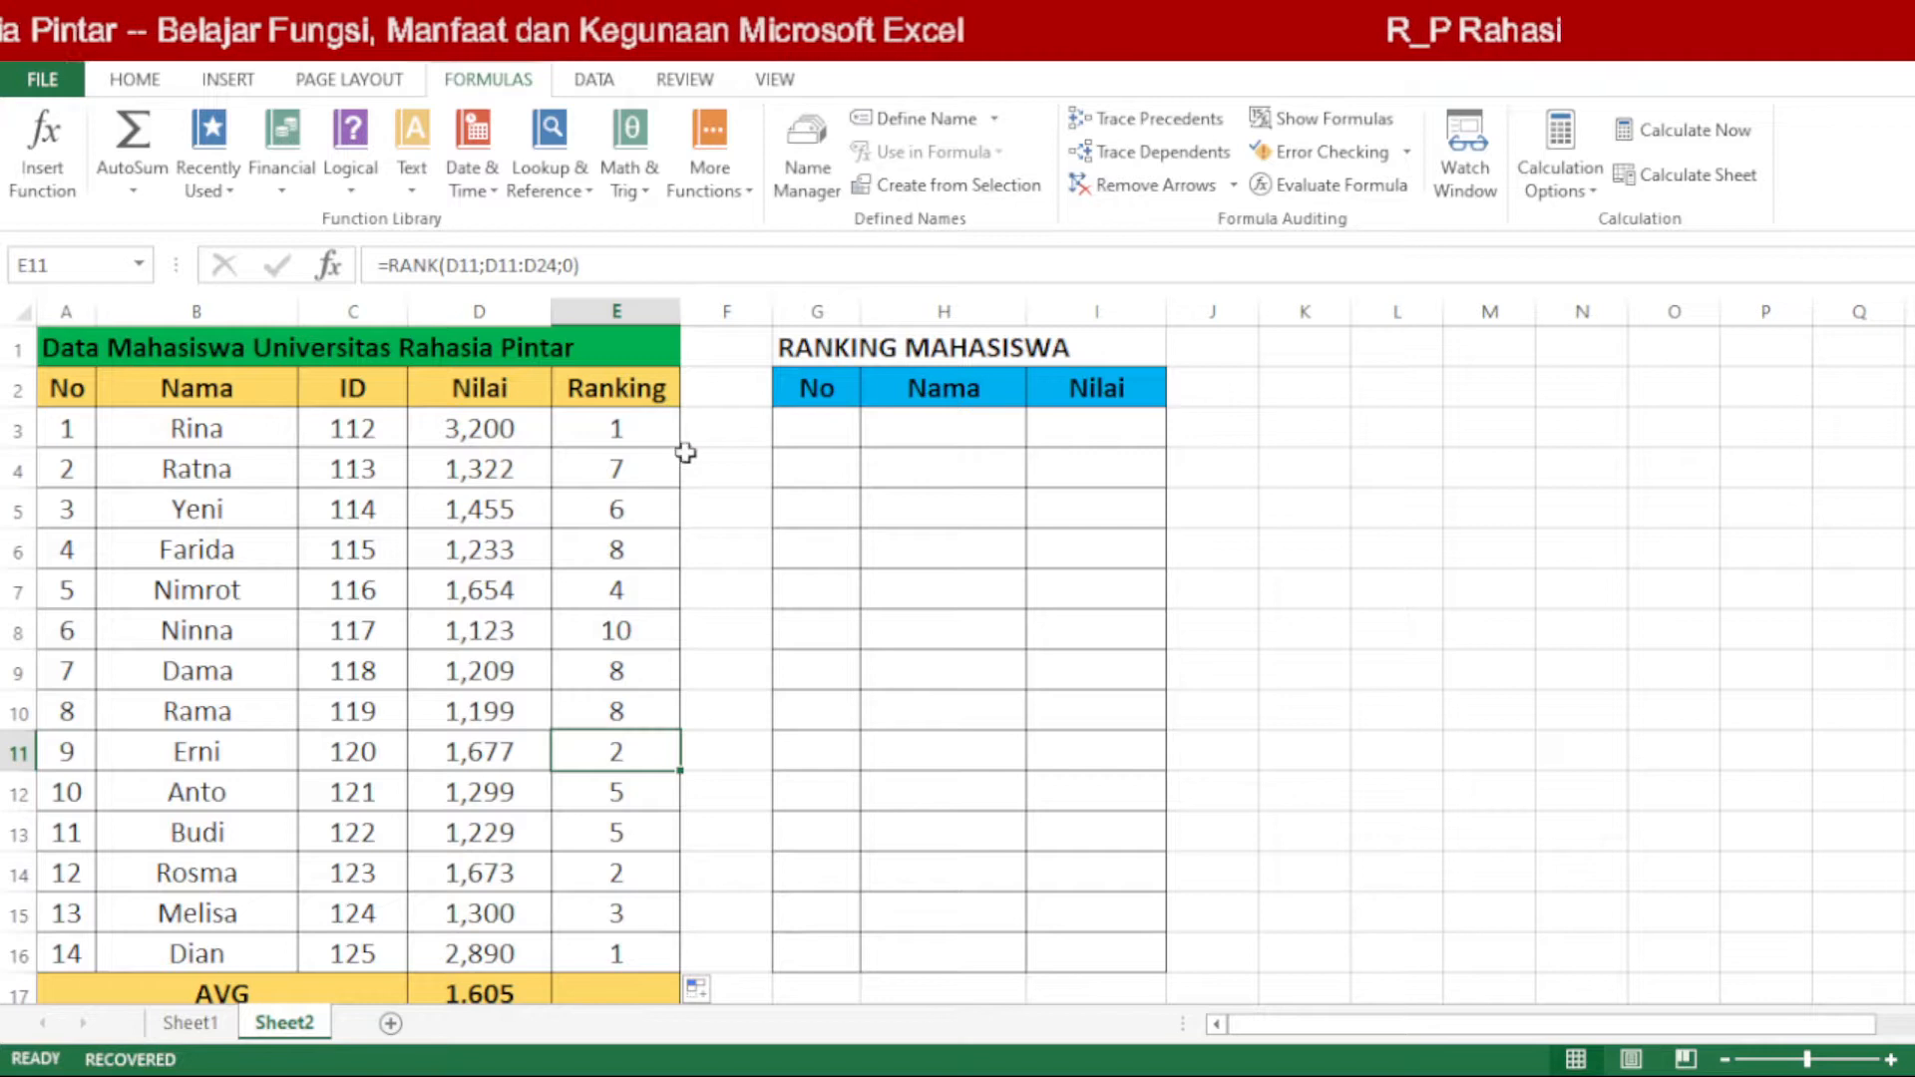
{"action": "left_click", "coordinate": [636, 468]}
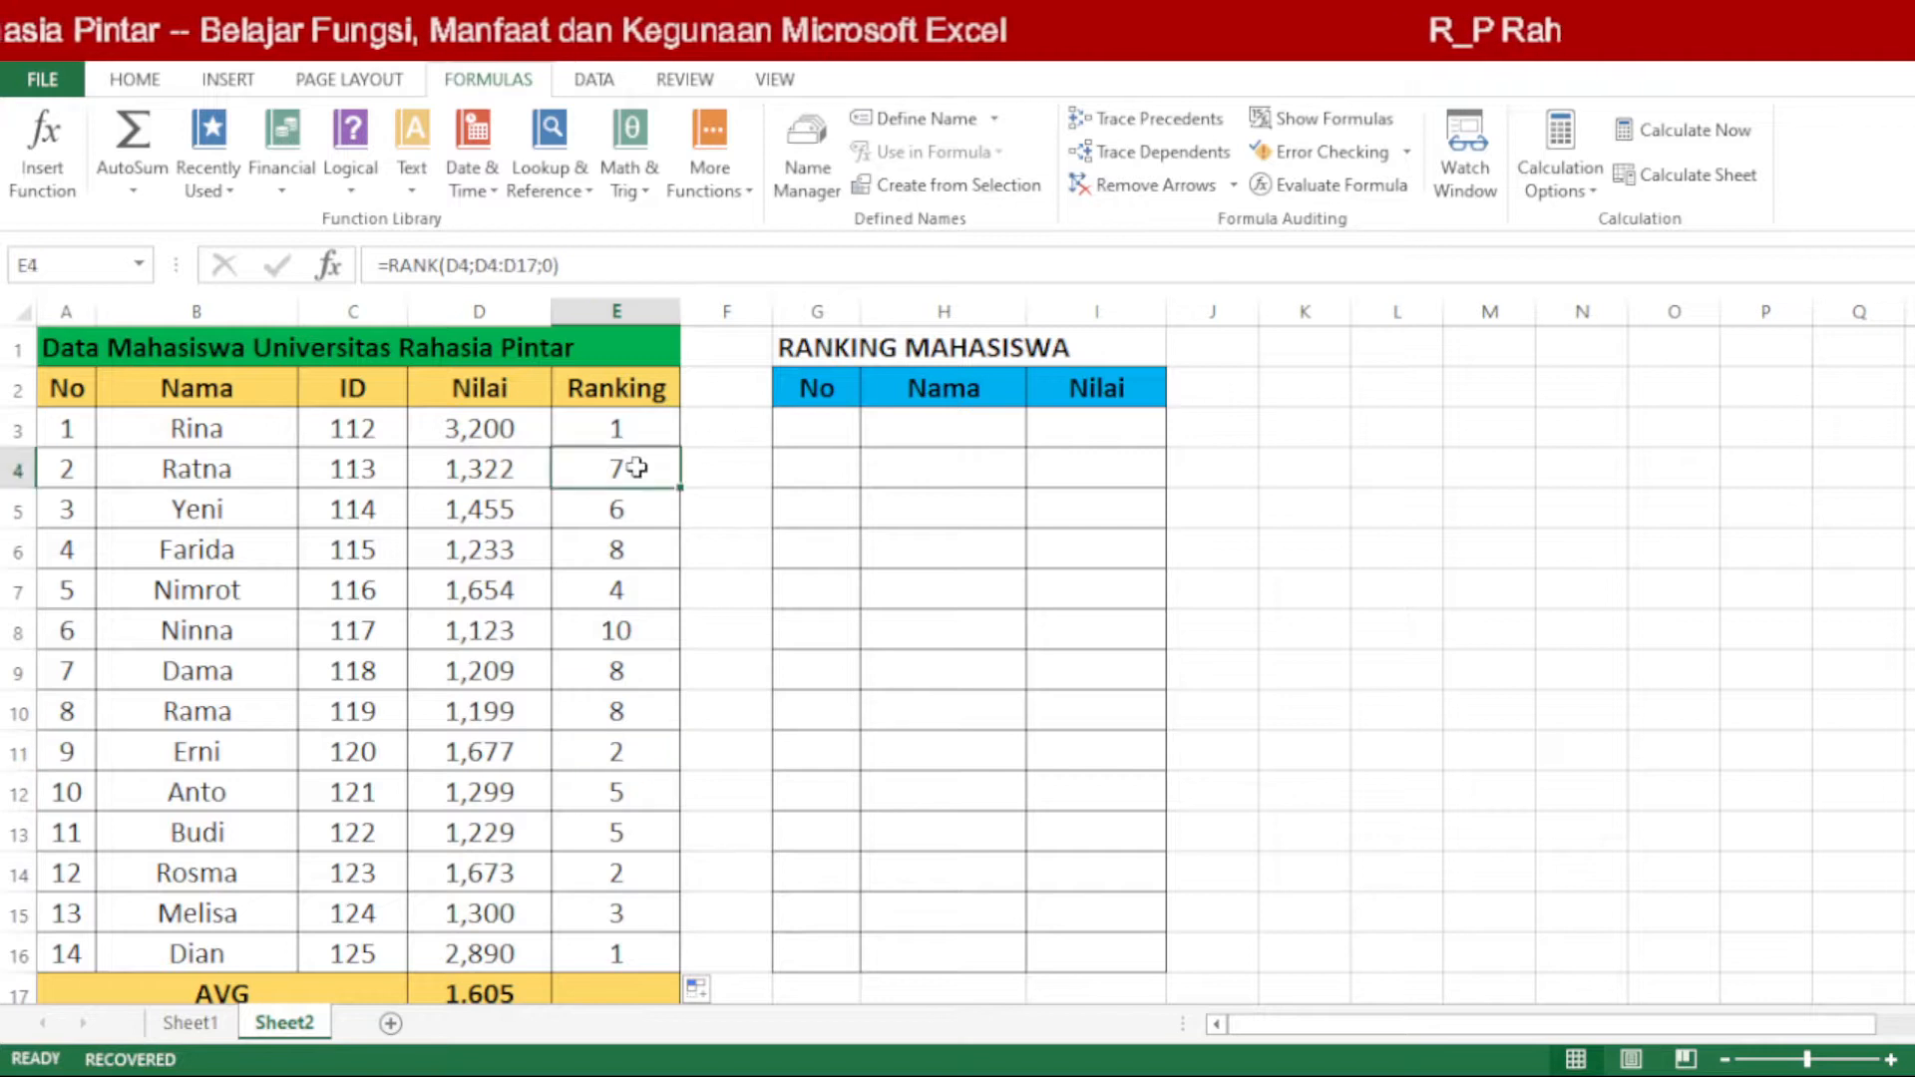
{"action": "double_click", "coordinate": [636, 468]}
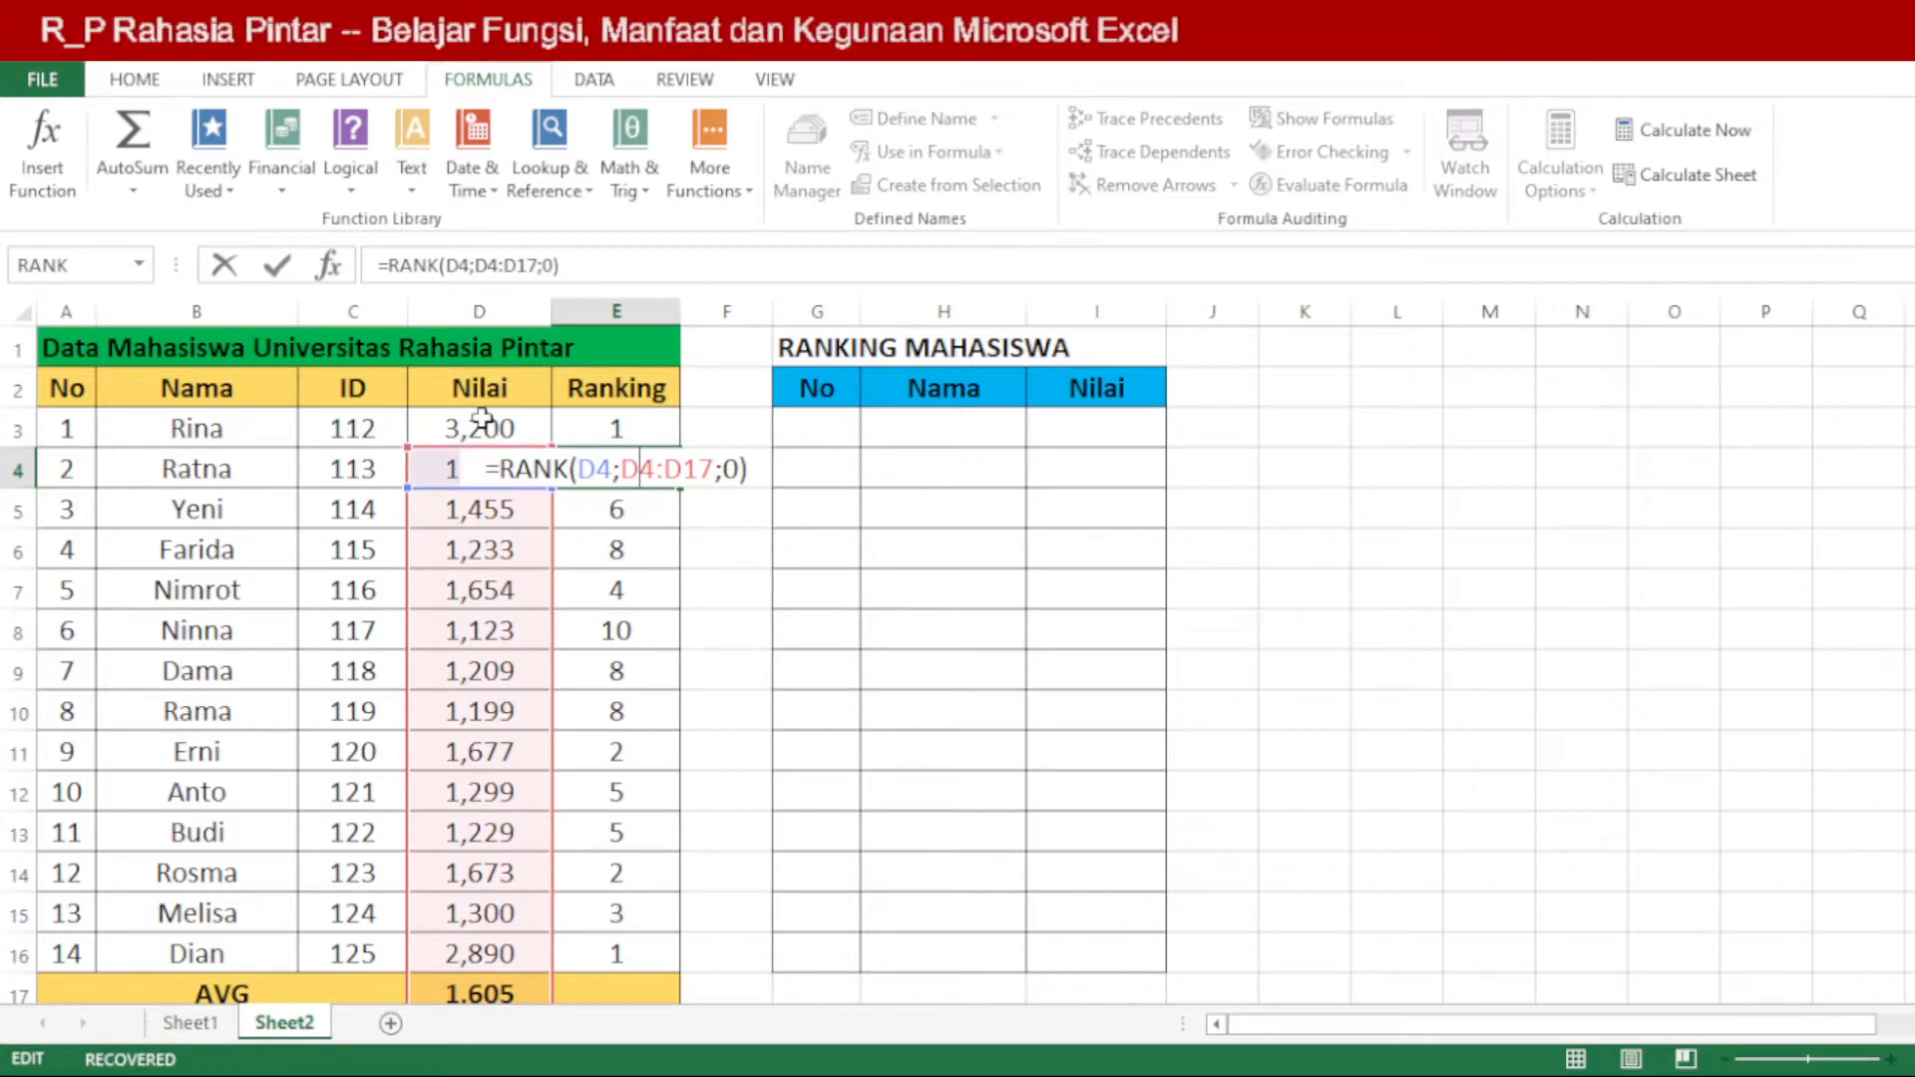
{"action": "key", "text": "ctrl+Return"}
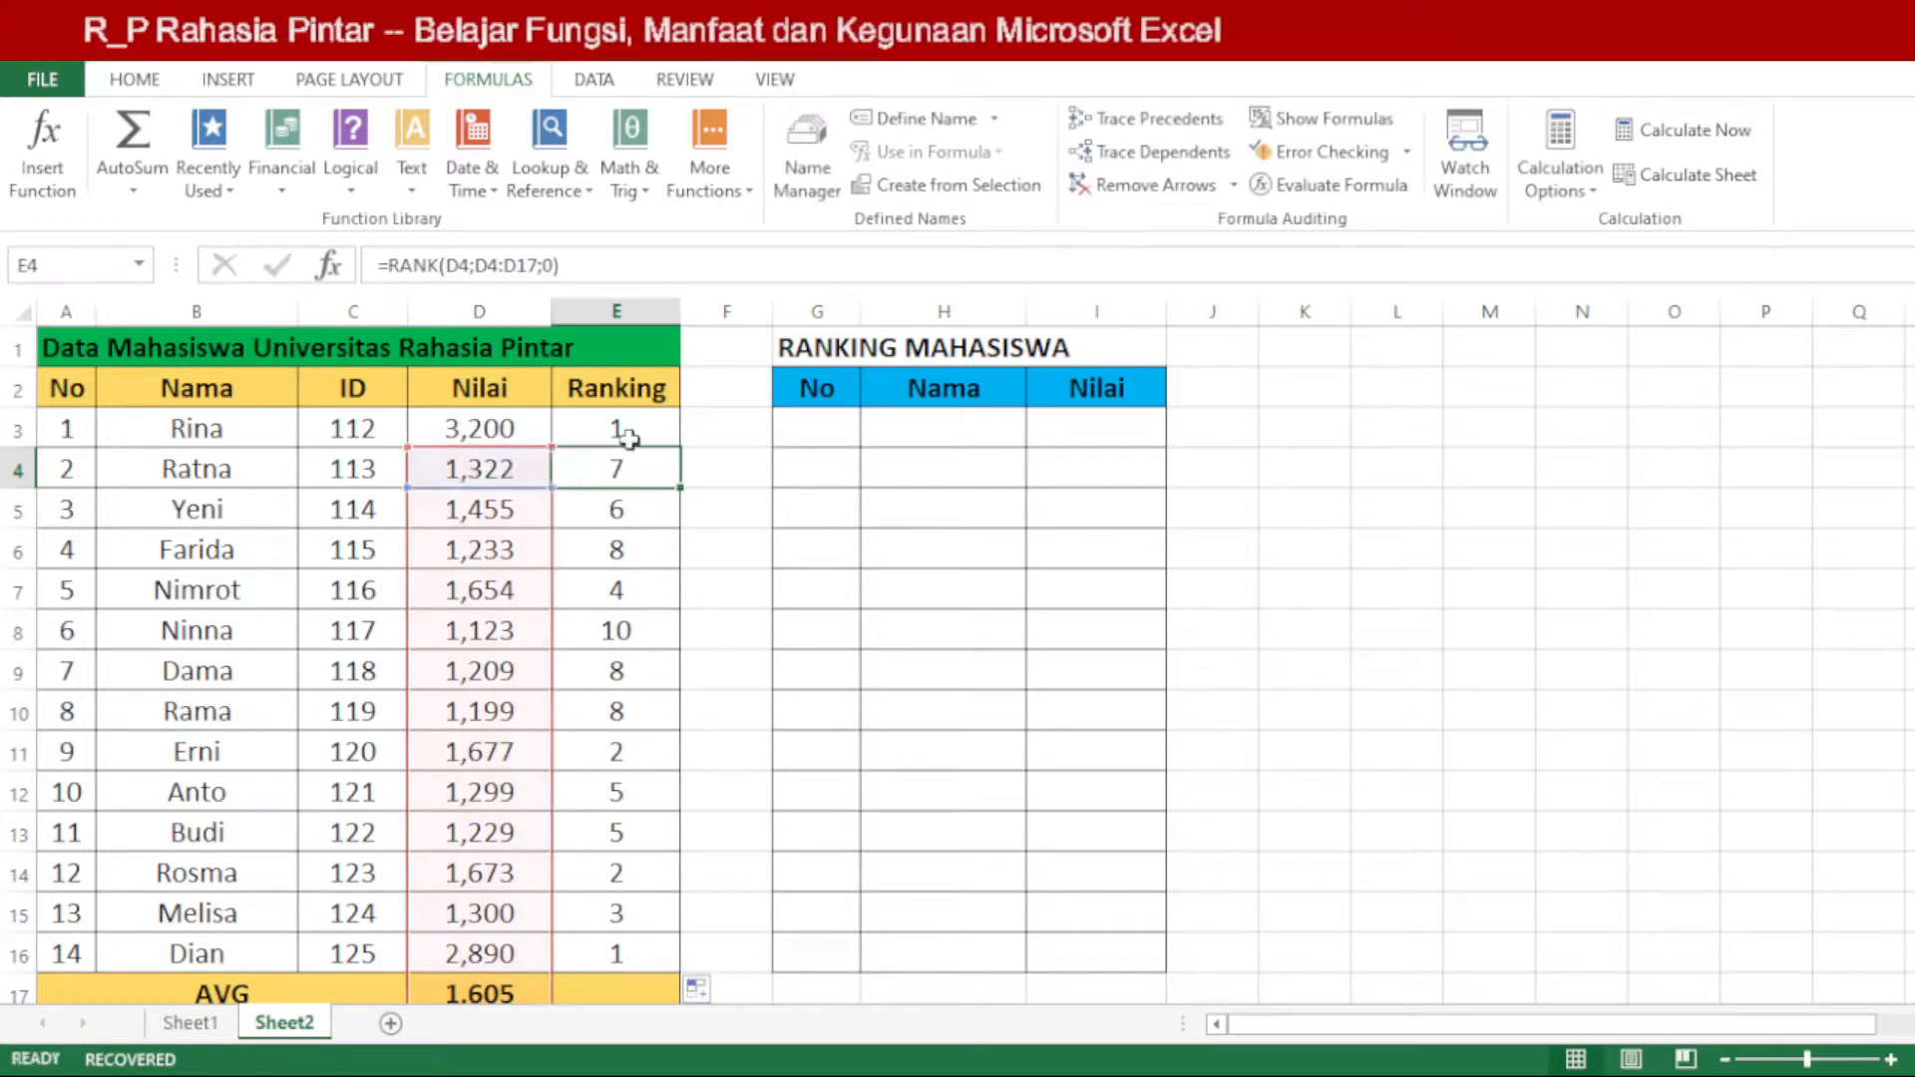
Step: Lock the range rows in cell E3's rank formula so it reads =RANK(D3;D$3:D$16;0)
{"action": "double_click", "coordinate": [634, 429]}
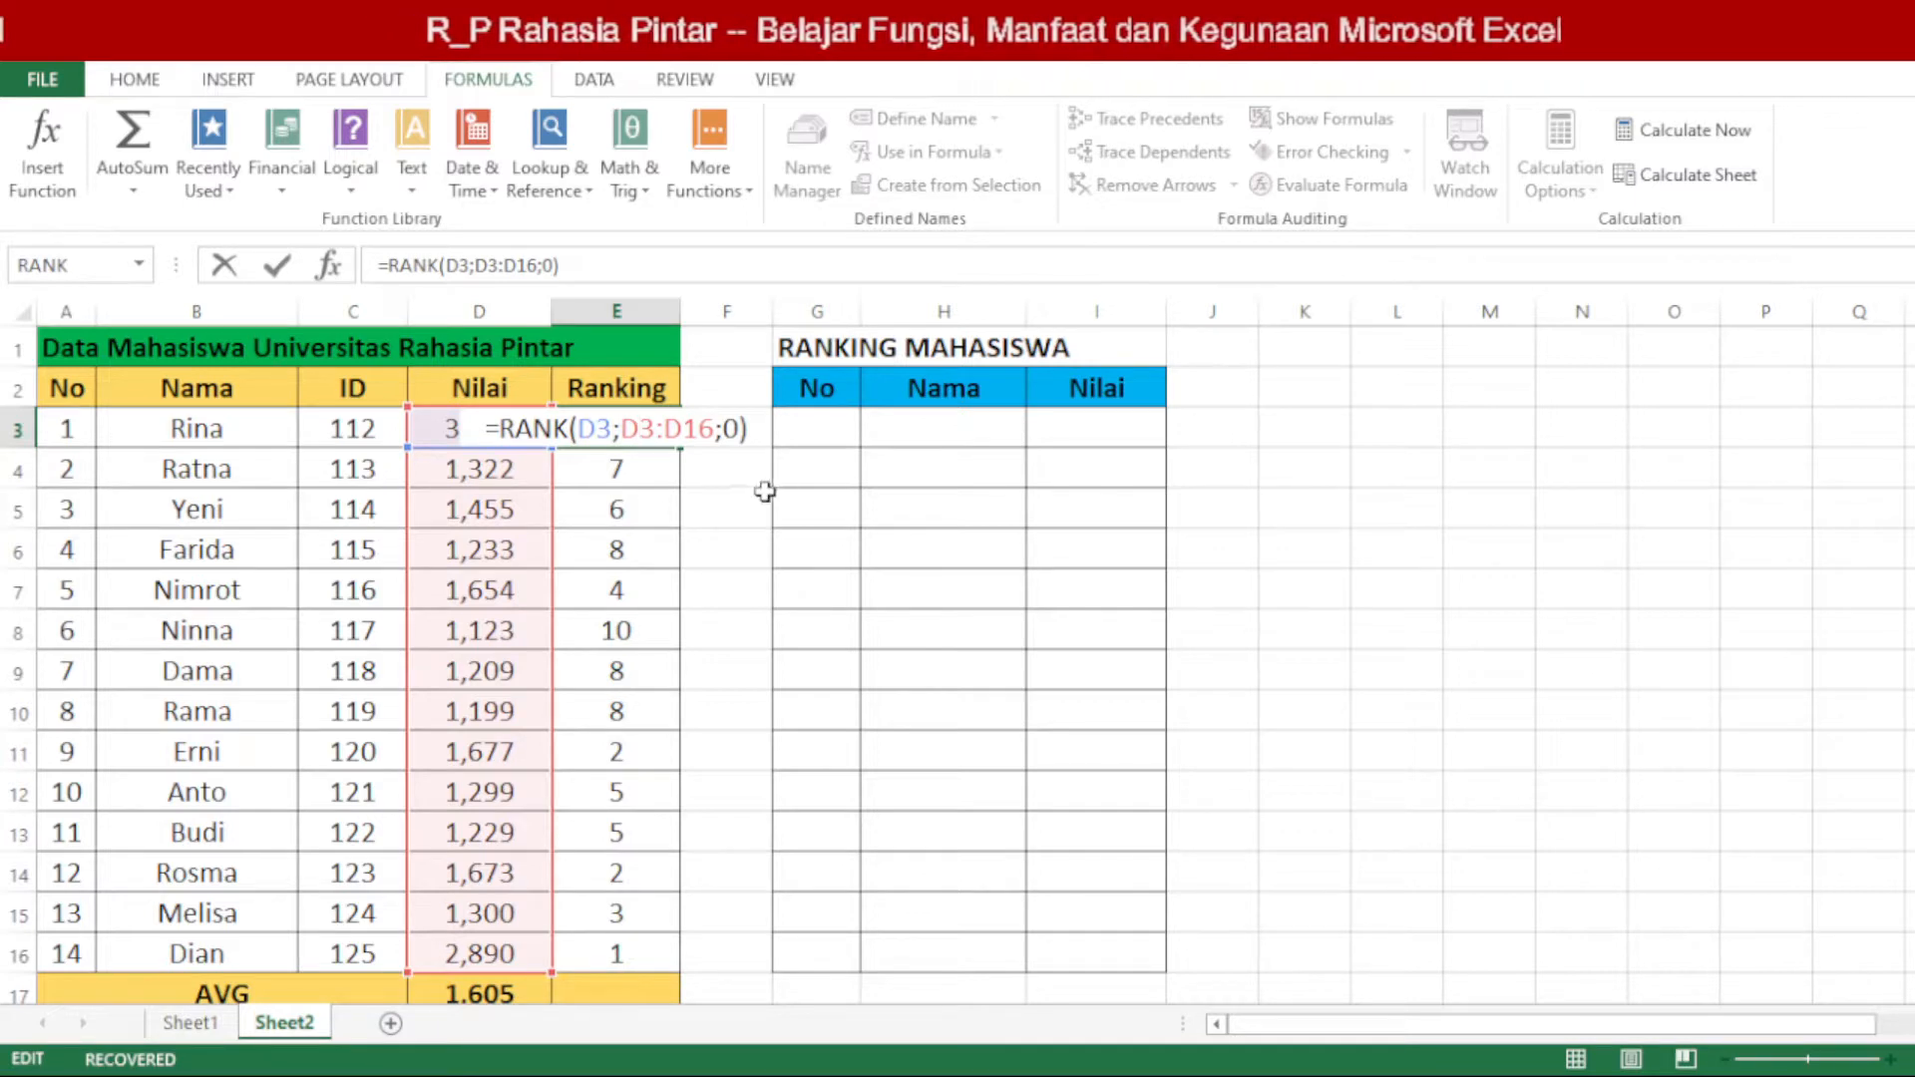
{"action": "type", "text": "$"}
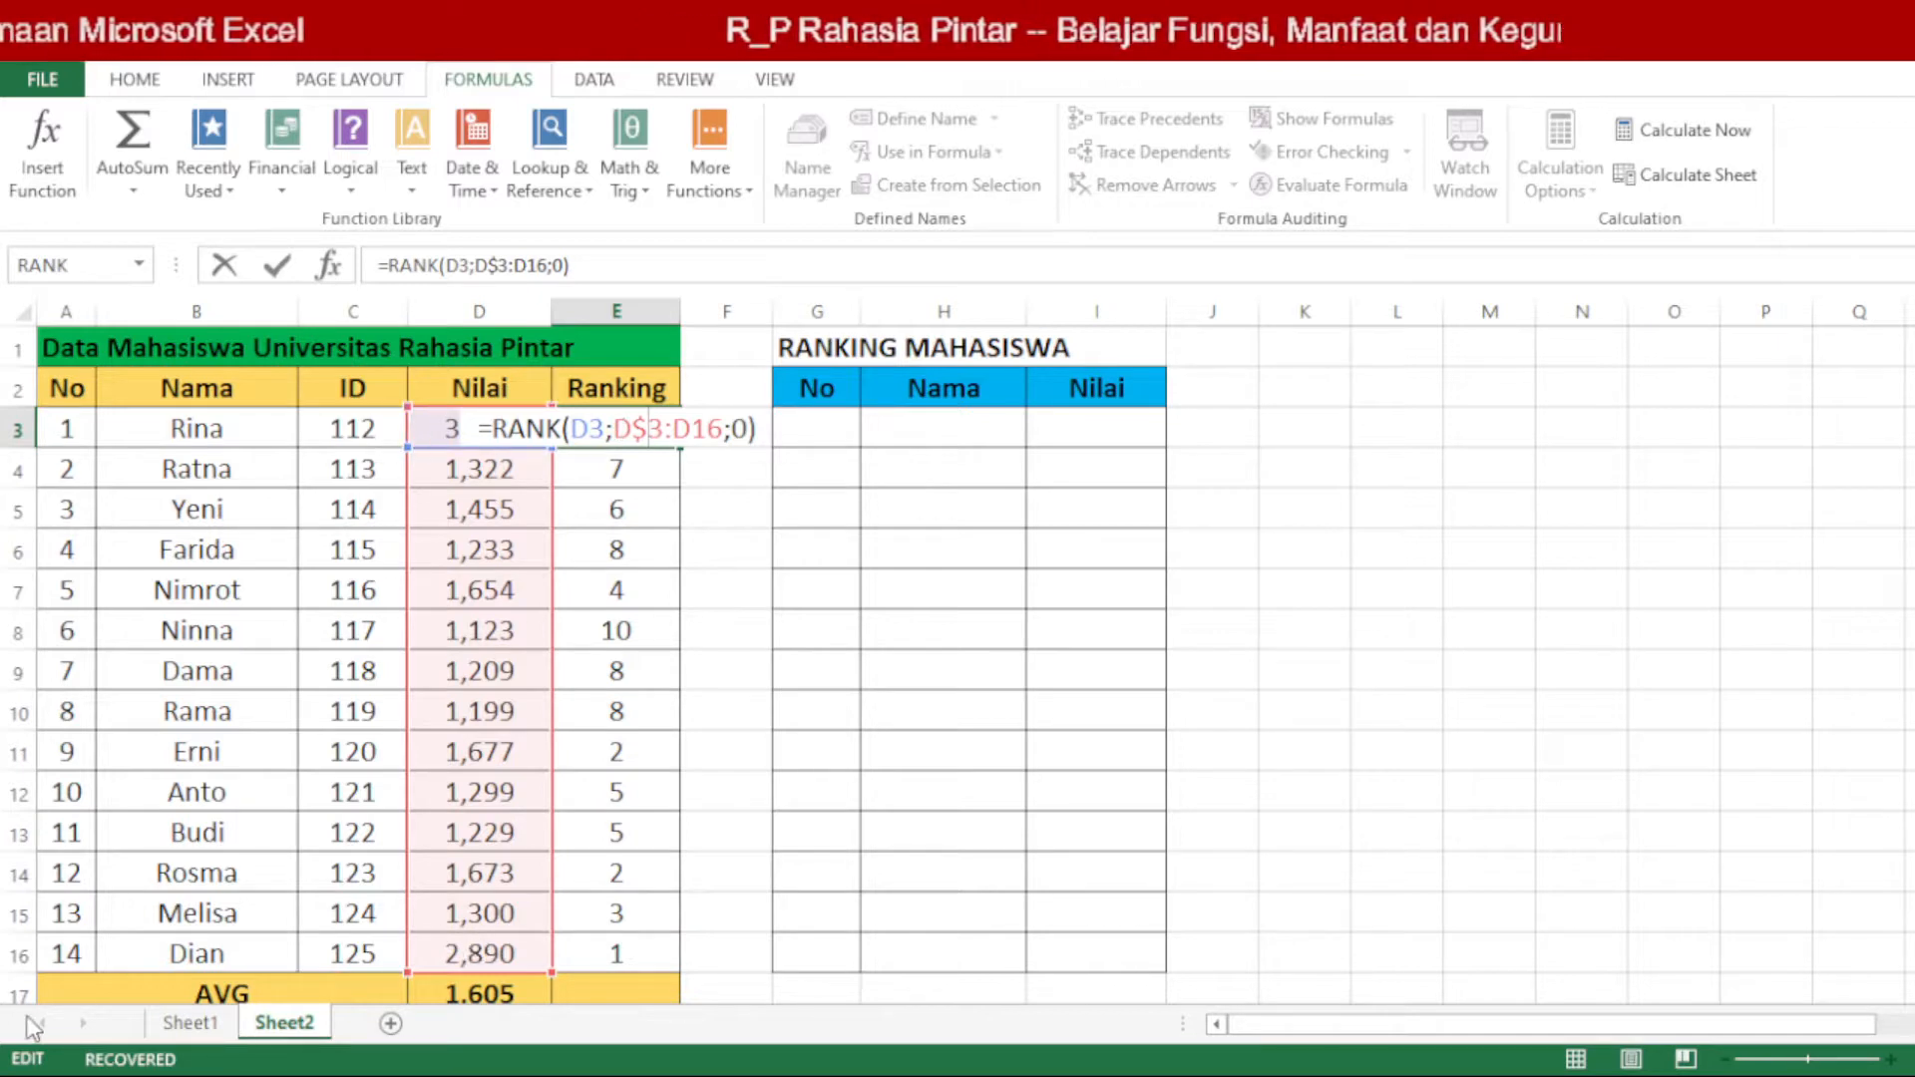
{"action": "key", "text": "Right"}
{"action": "key", "text": "Right"}
{"action": "key", "text": "Right"}
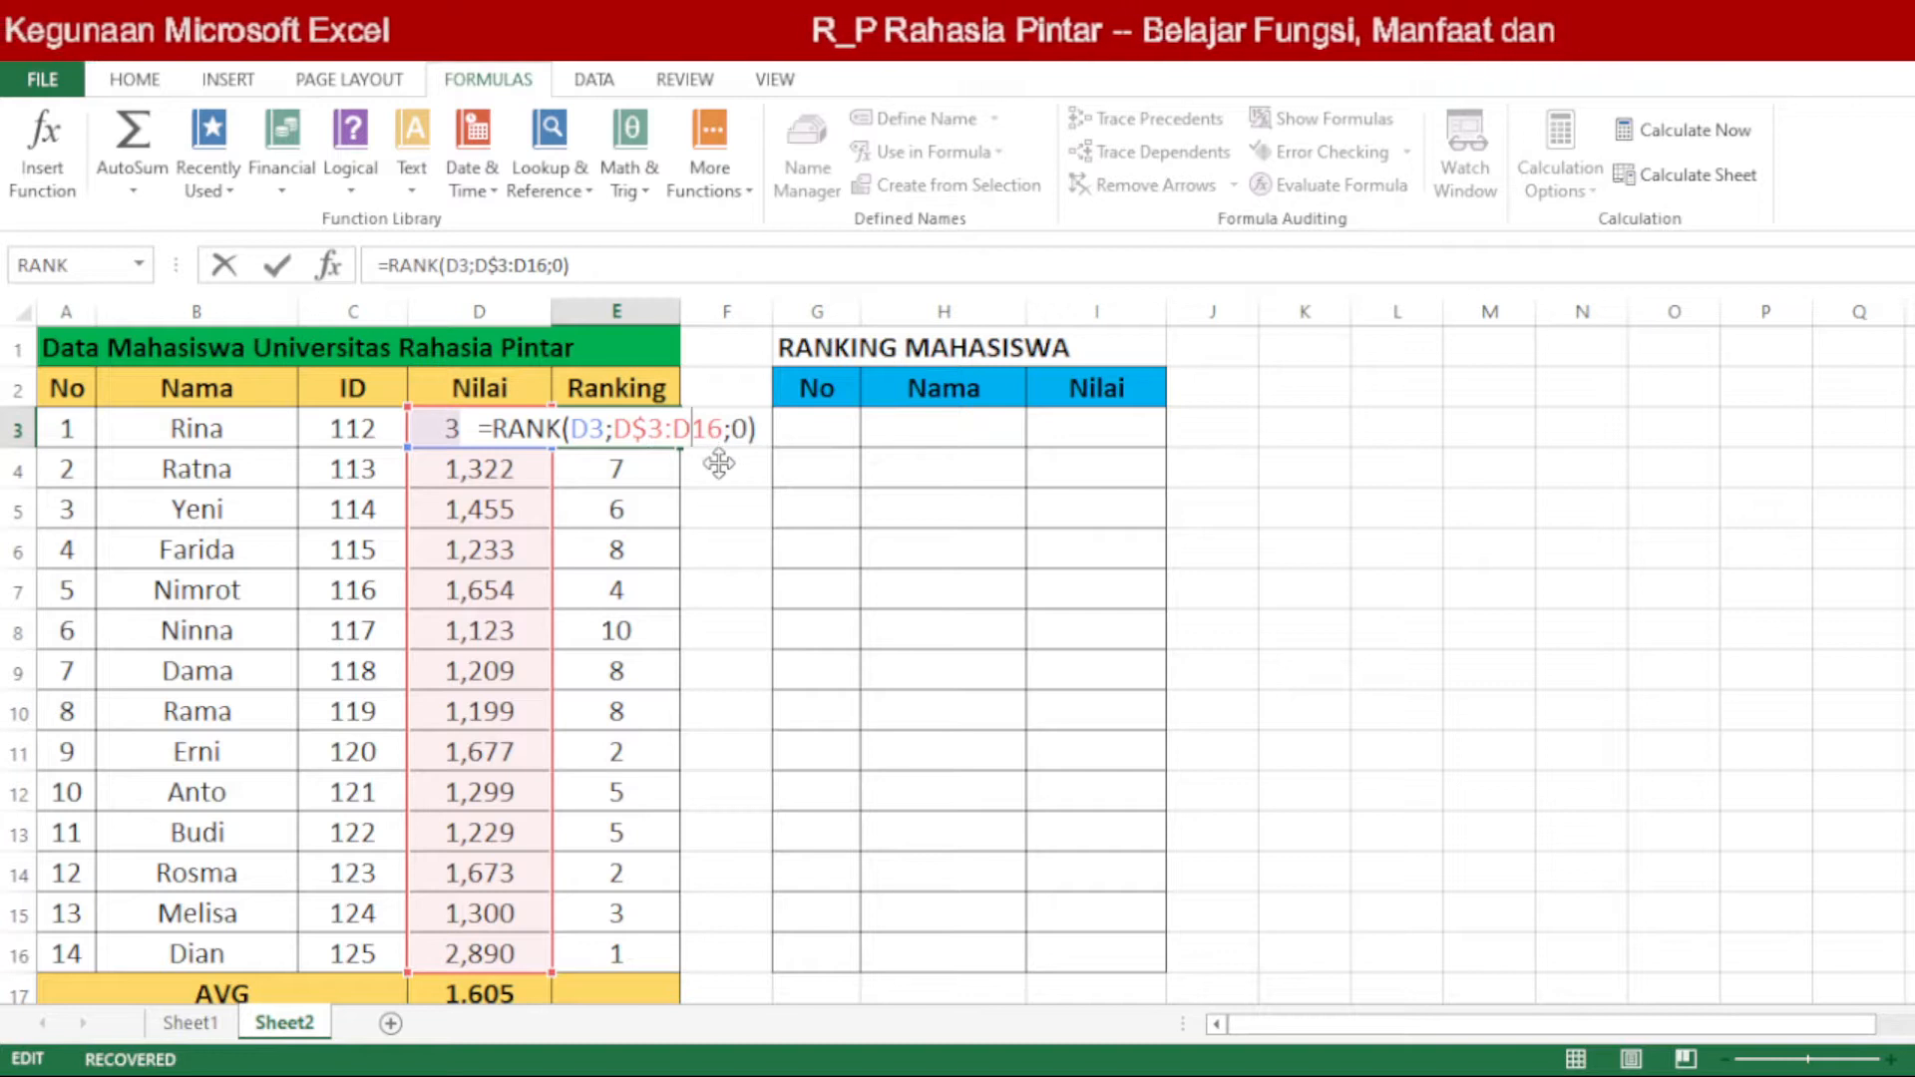
{"action": "type", "text": "$"}
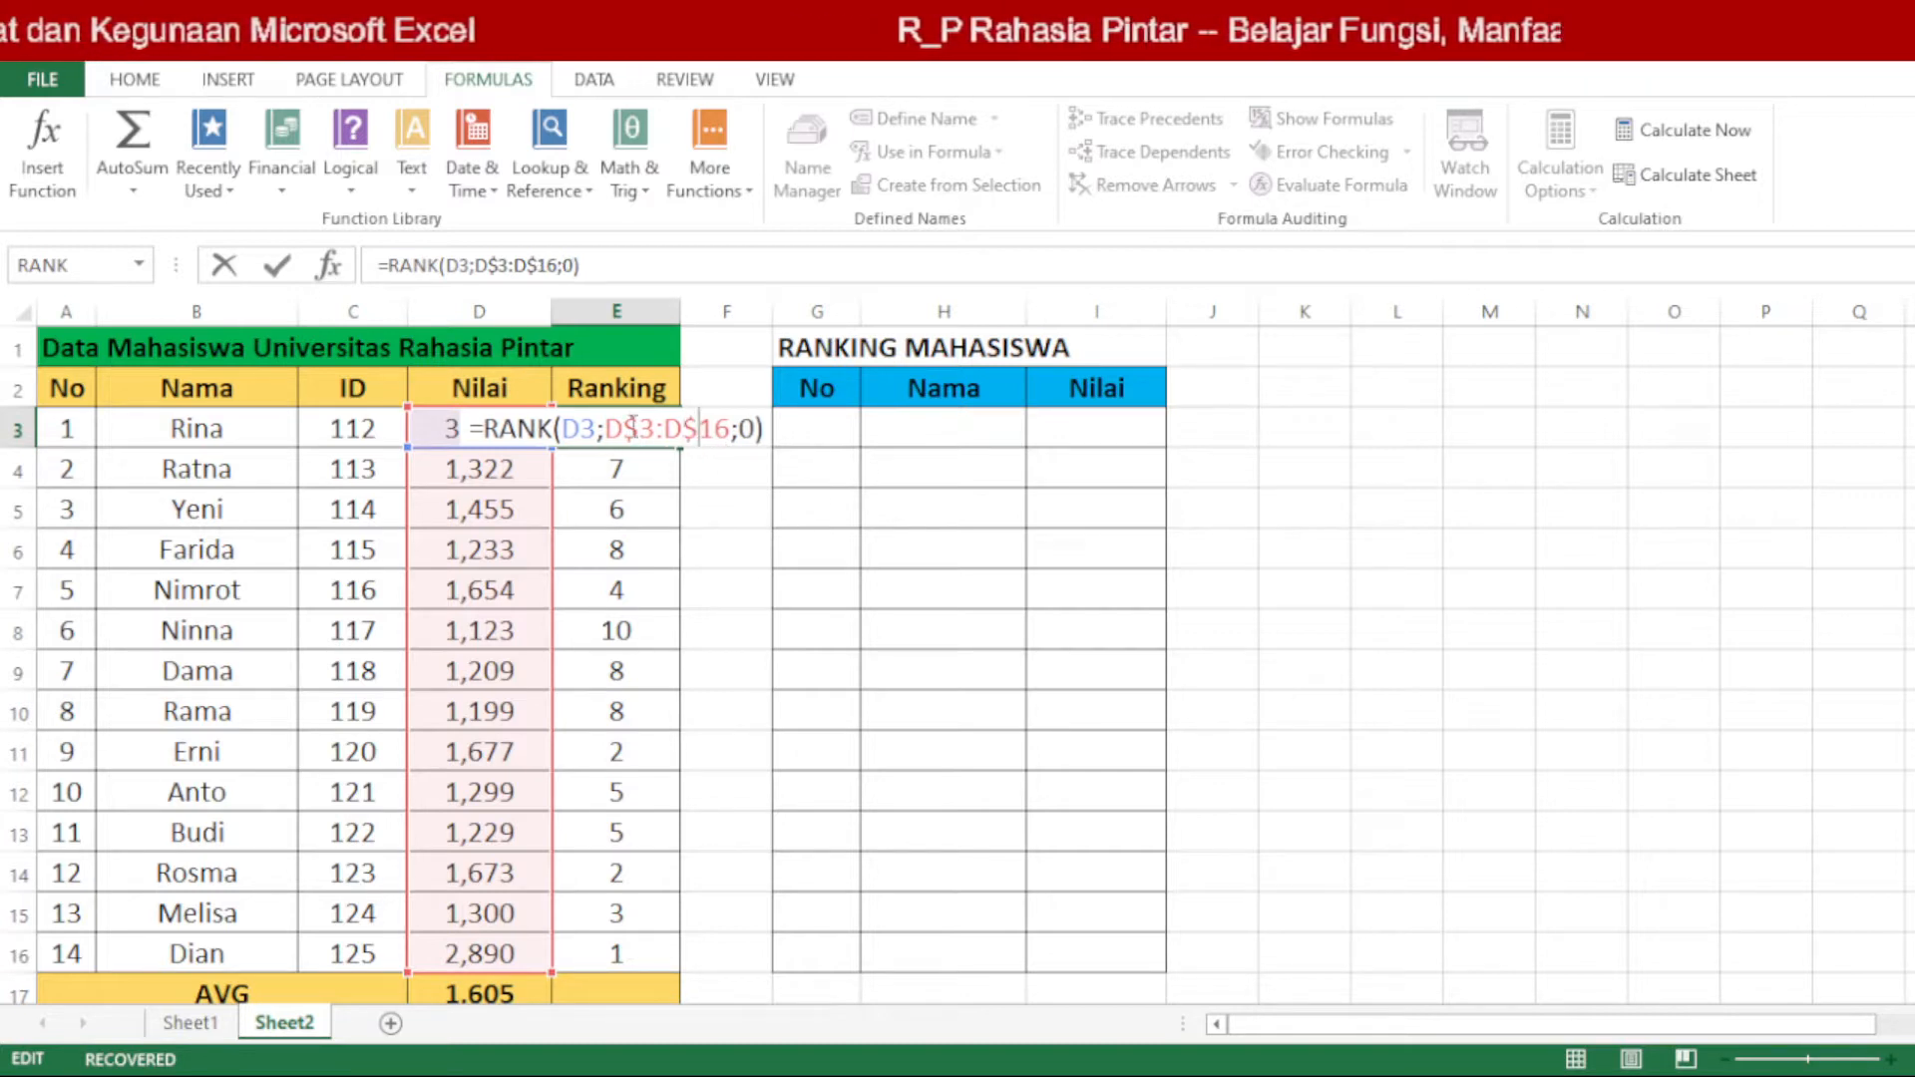
{"action": "left_click", "coordinate": [633, 424]}
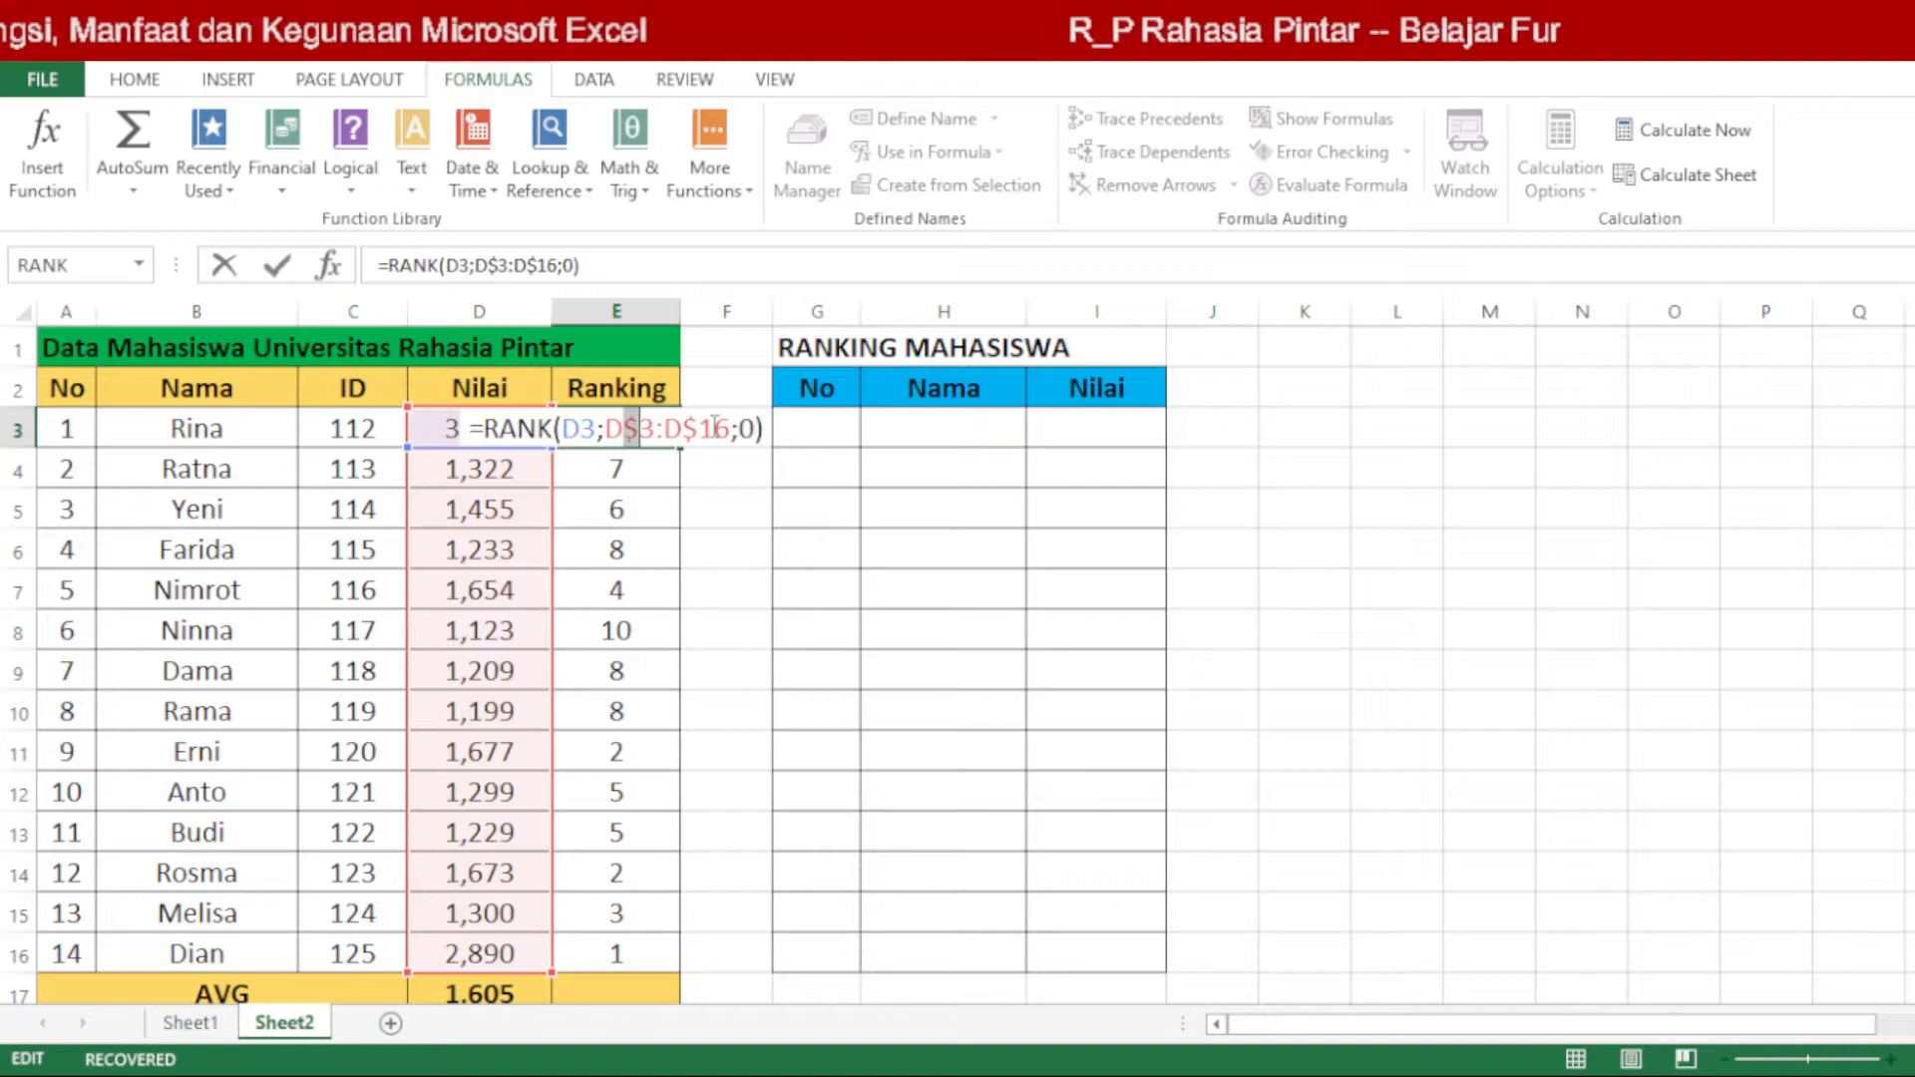
{"action": "key", "text": "Return"}
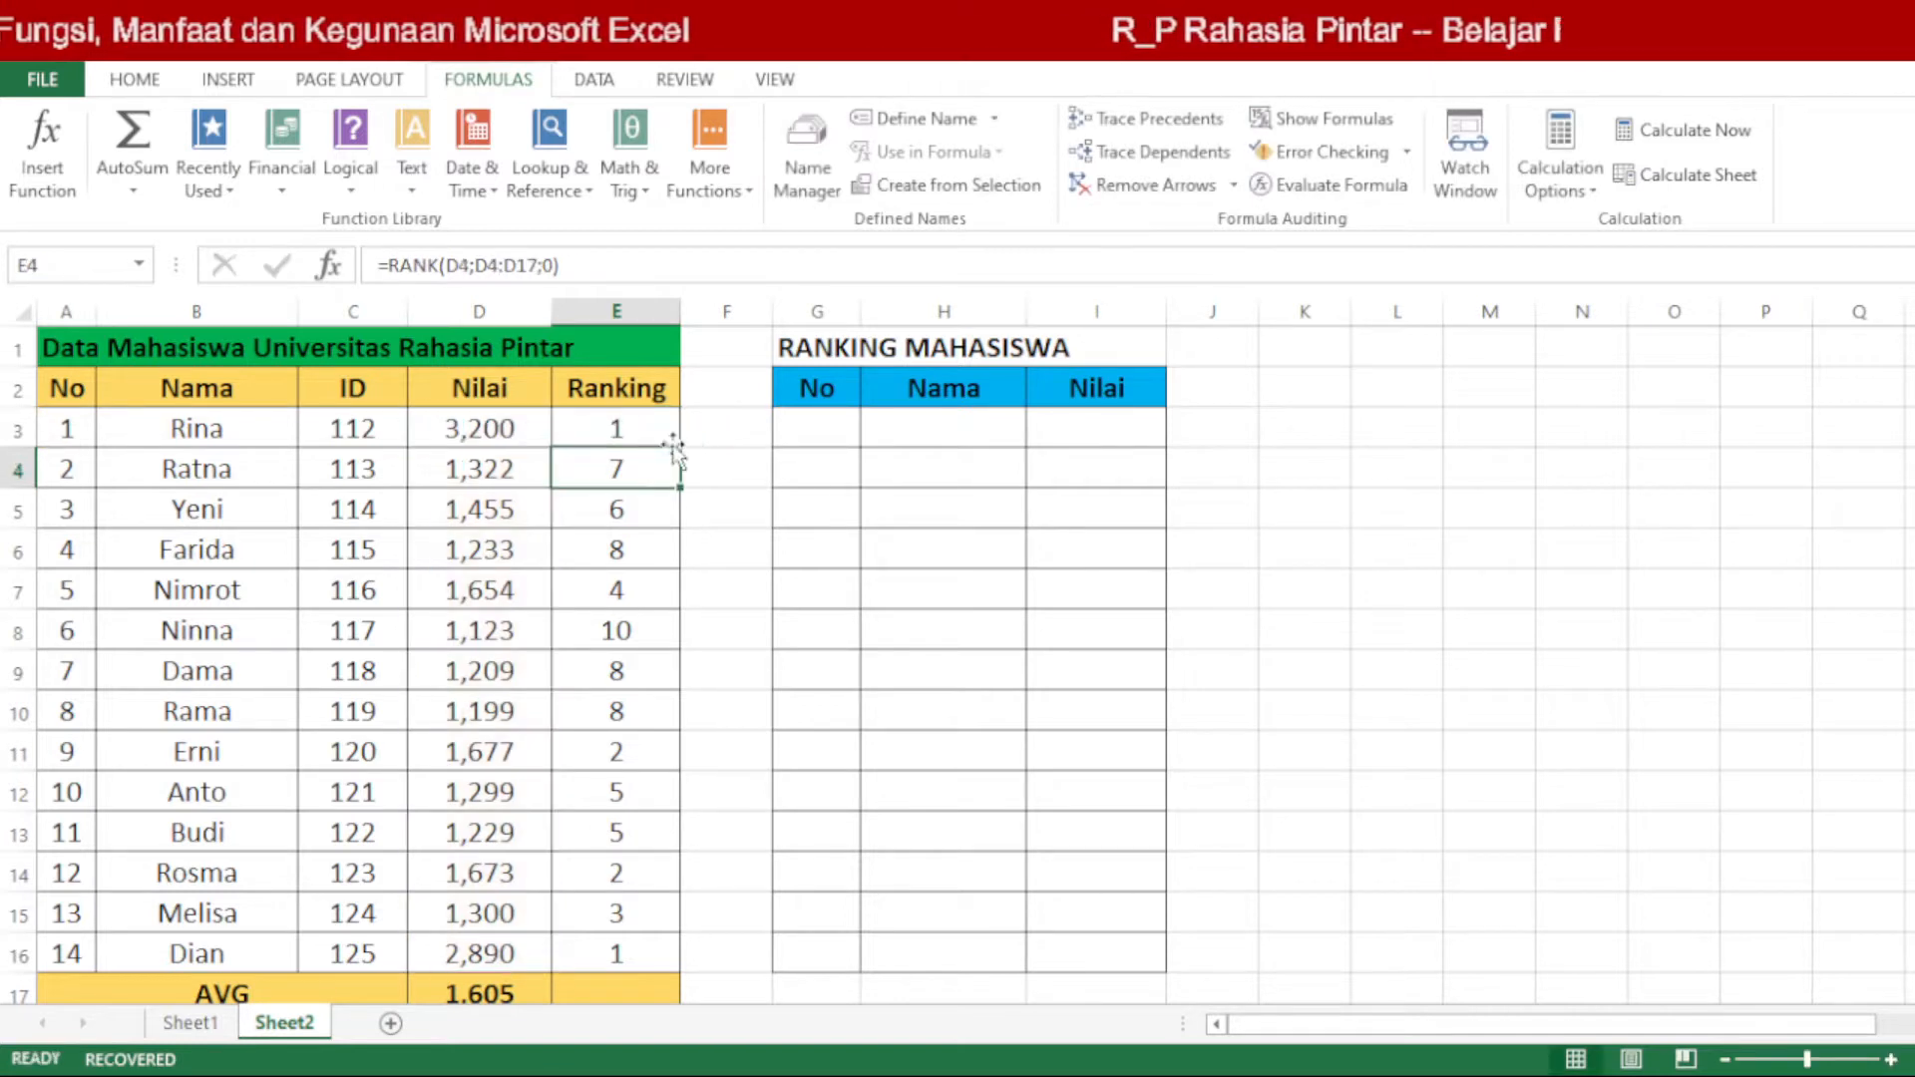
Step: Fill the rank formula from E3 down to E16, and clear the copies in E4:E16
{"action": "left_click", "coordinate": [664, 434]}
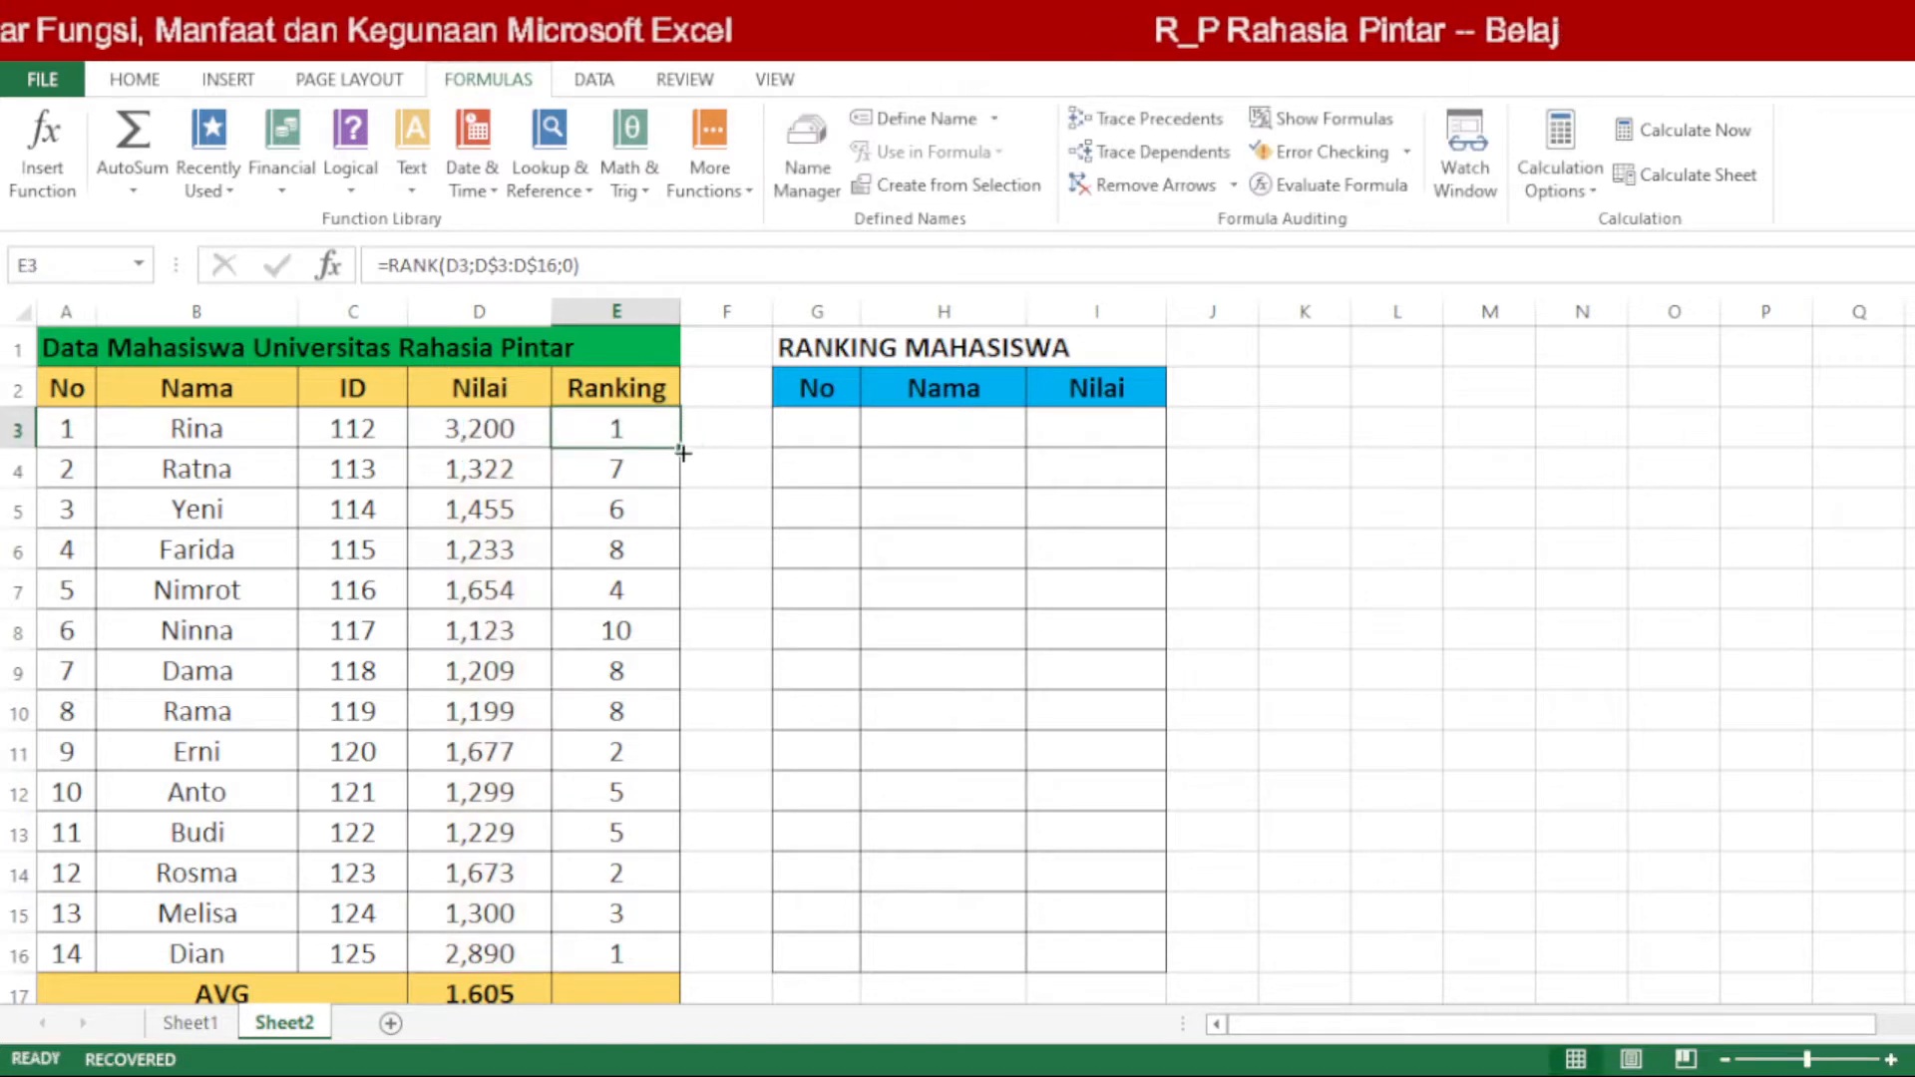
{"action": "left_click_drag", "start_coordinate": [684, 448], "coordinate": [656, 968]}
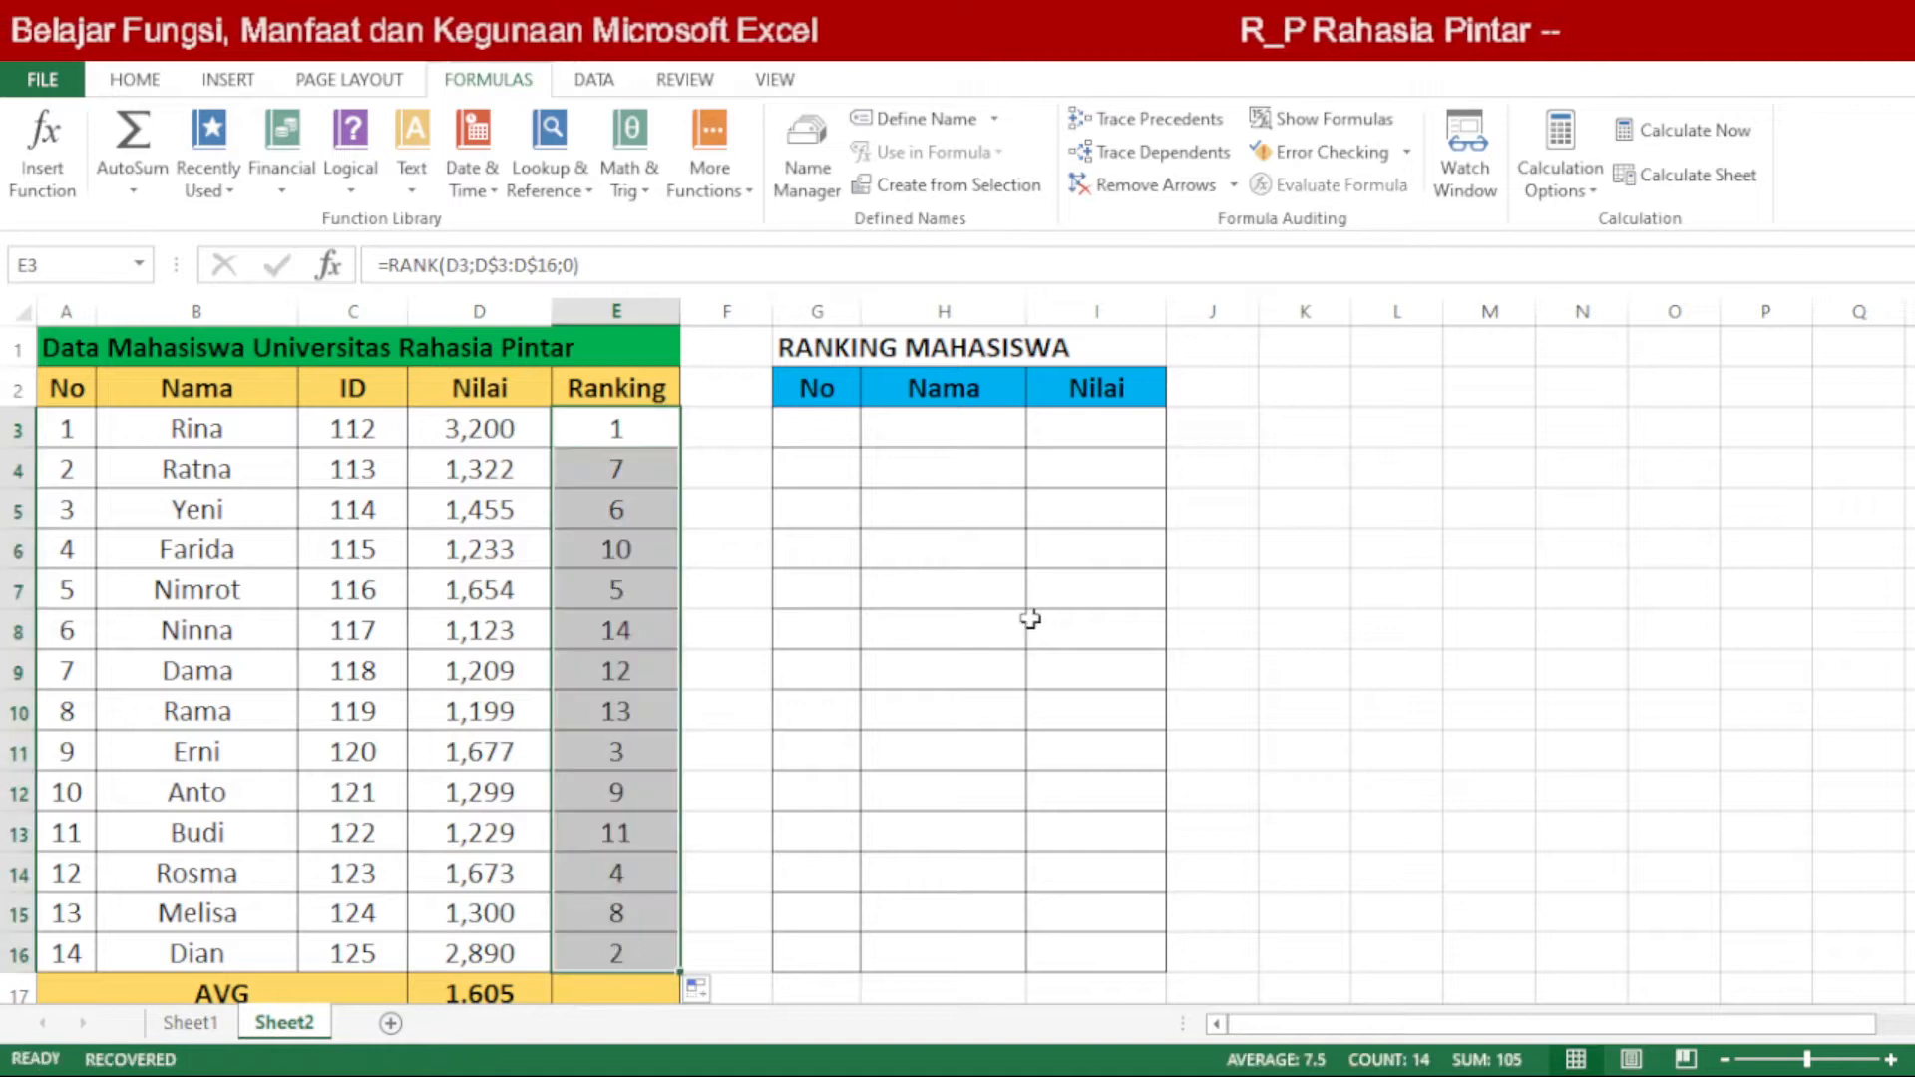
{"action": "left_click", "coordinate": [663, 439]}
{"action": "left_click_drag", "start_coordinate": [669, 461], "coordinate": [620, 963]}
{"action": "key", "text": "Delete"}
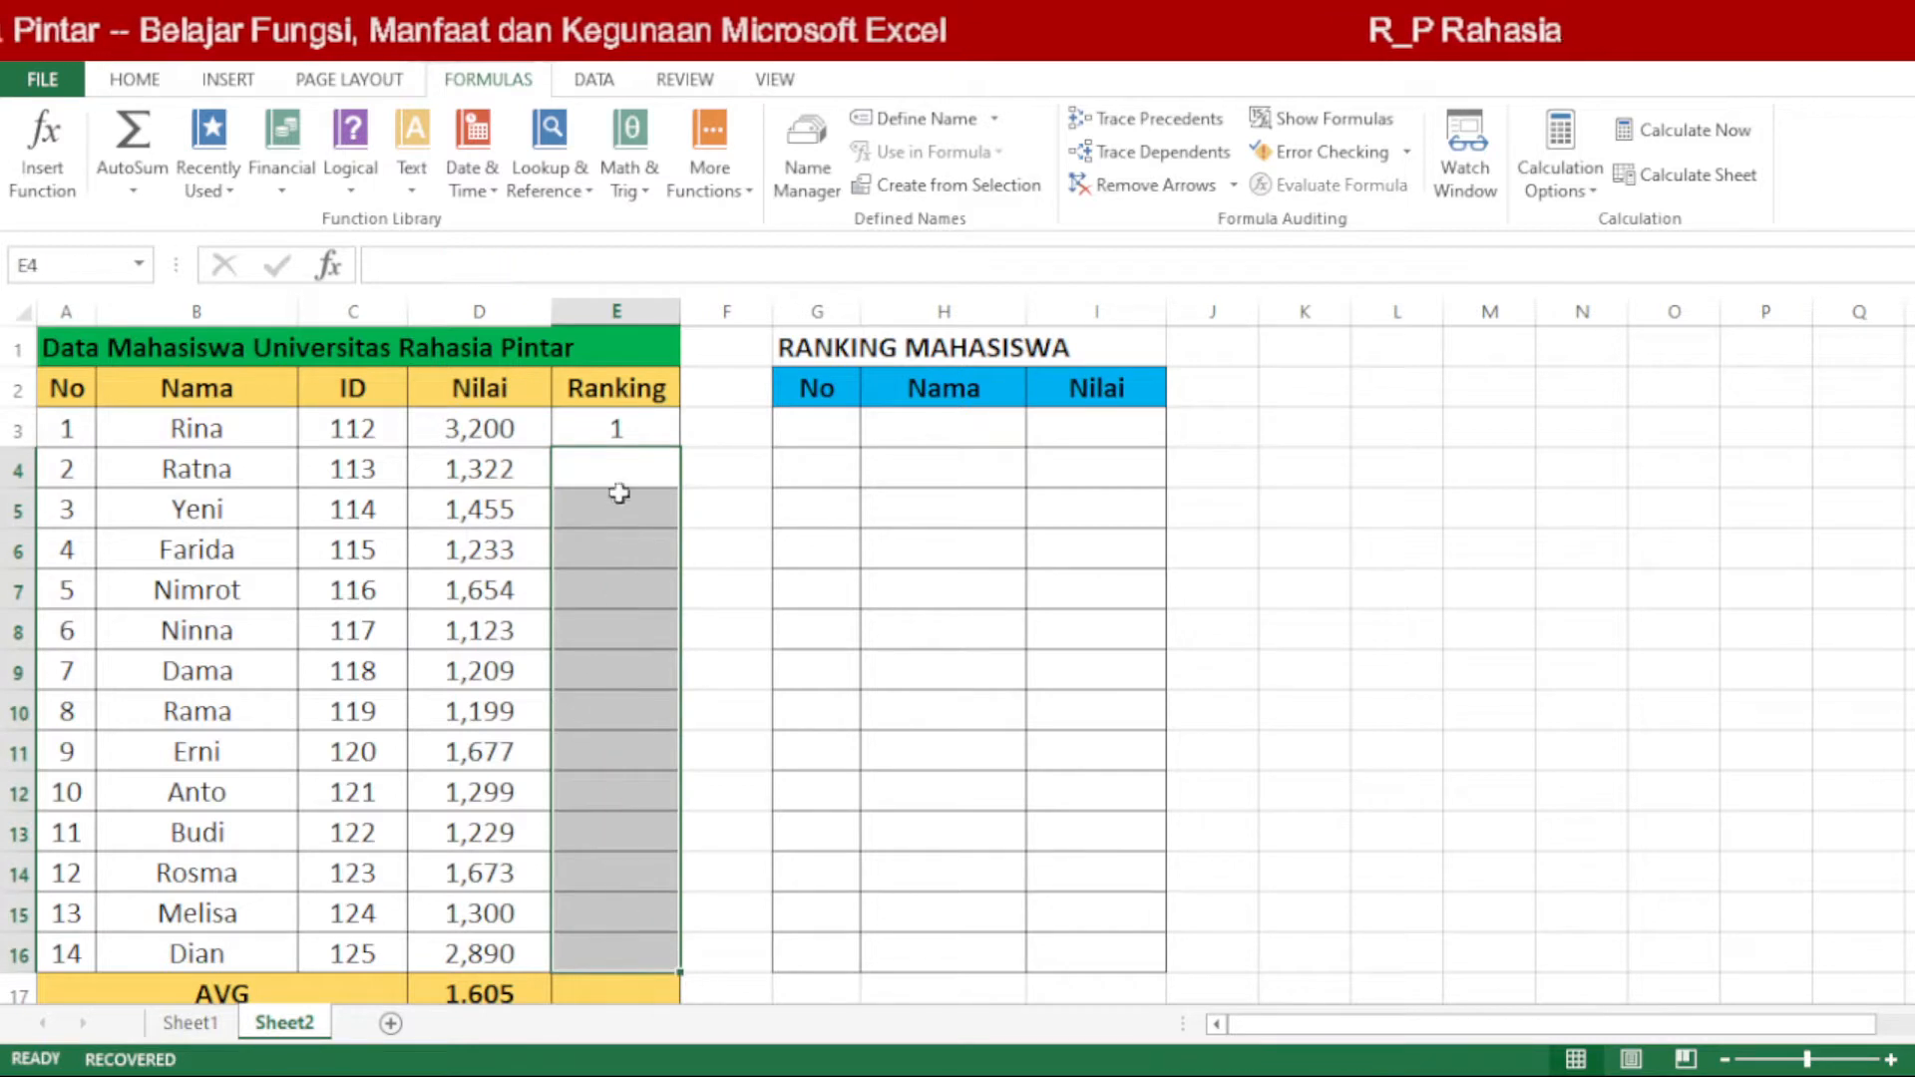
Step: Copy the rank formula from cell E3 and paste it into E4:E16 of the Ranking column
{"action": "left_click", "coordinate": [656, 436]}
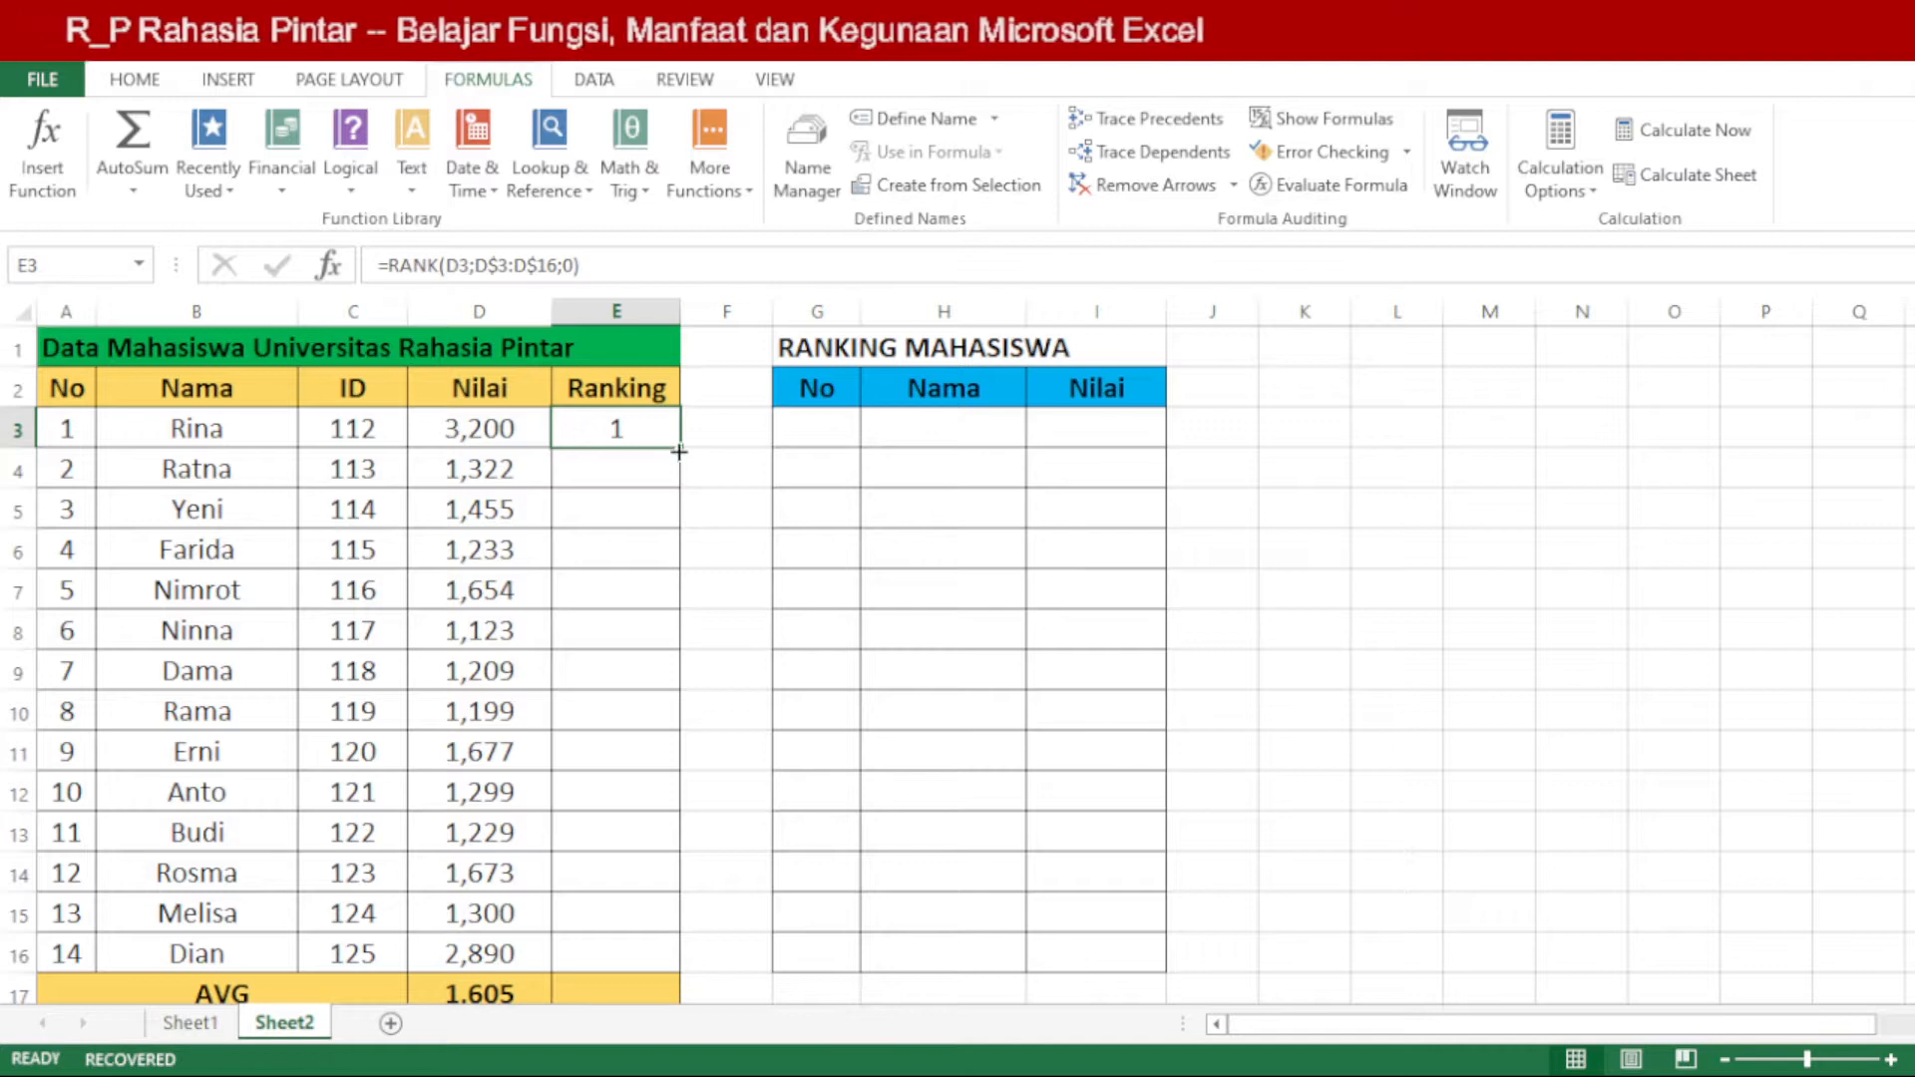
{"action": "left_click_drag", "start_coordinate": [679, 452], "coordinate": [632, 453]}
{"action": "key", "text": "ctrl+c"}
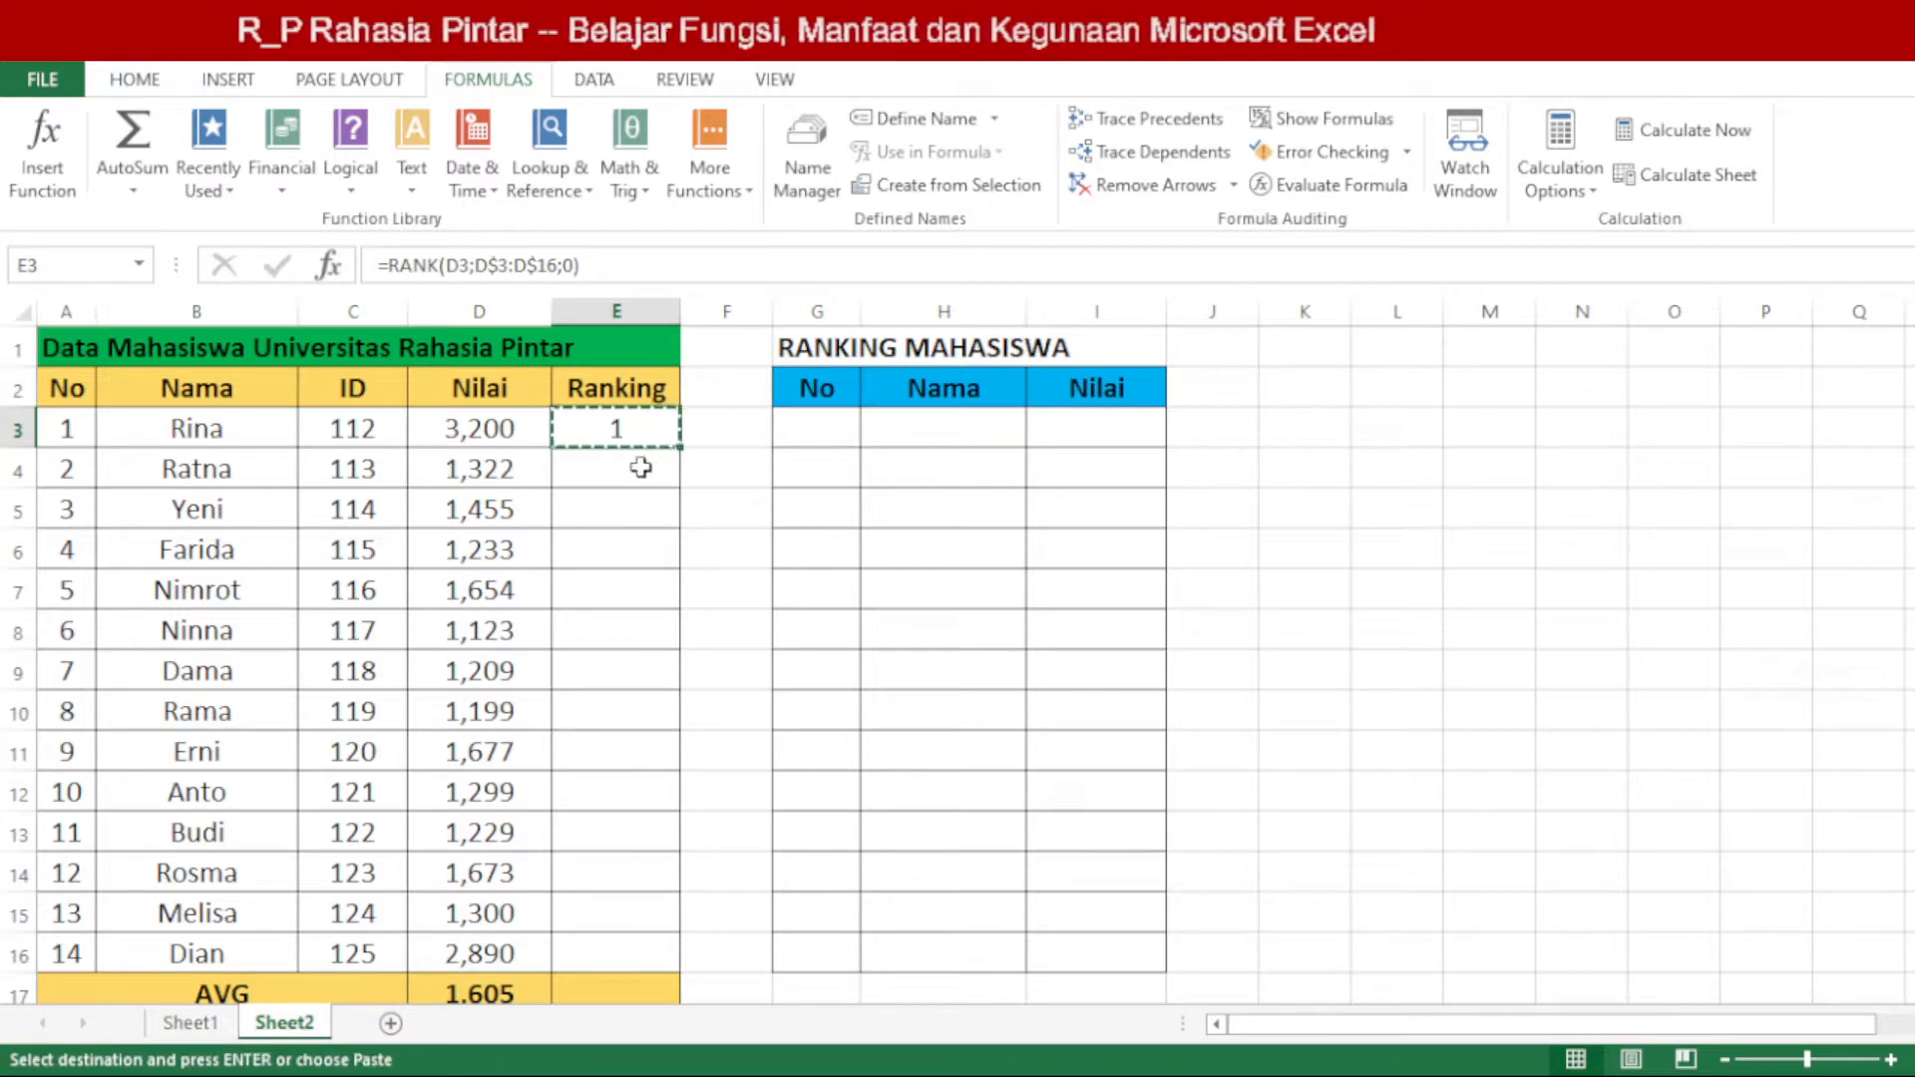
{"action": "left_click_drag", "start_coordinate": [640, 467], "coordinate": [630, 952]}
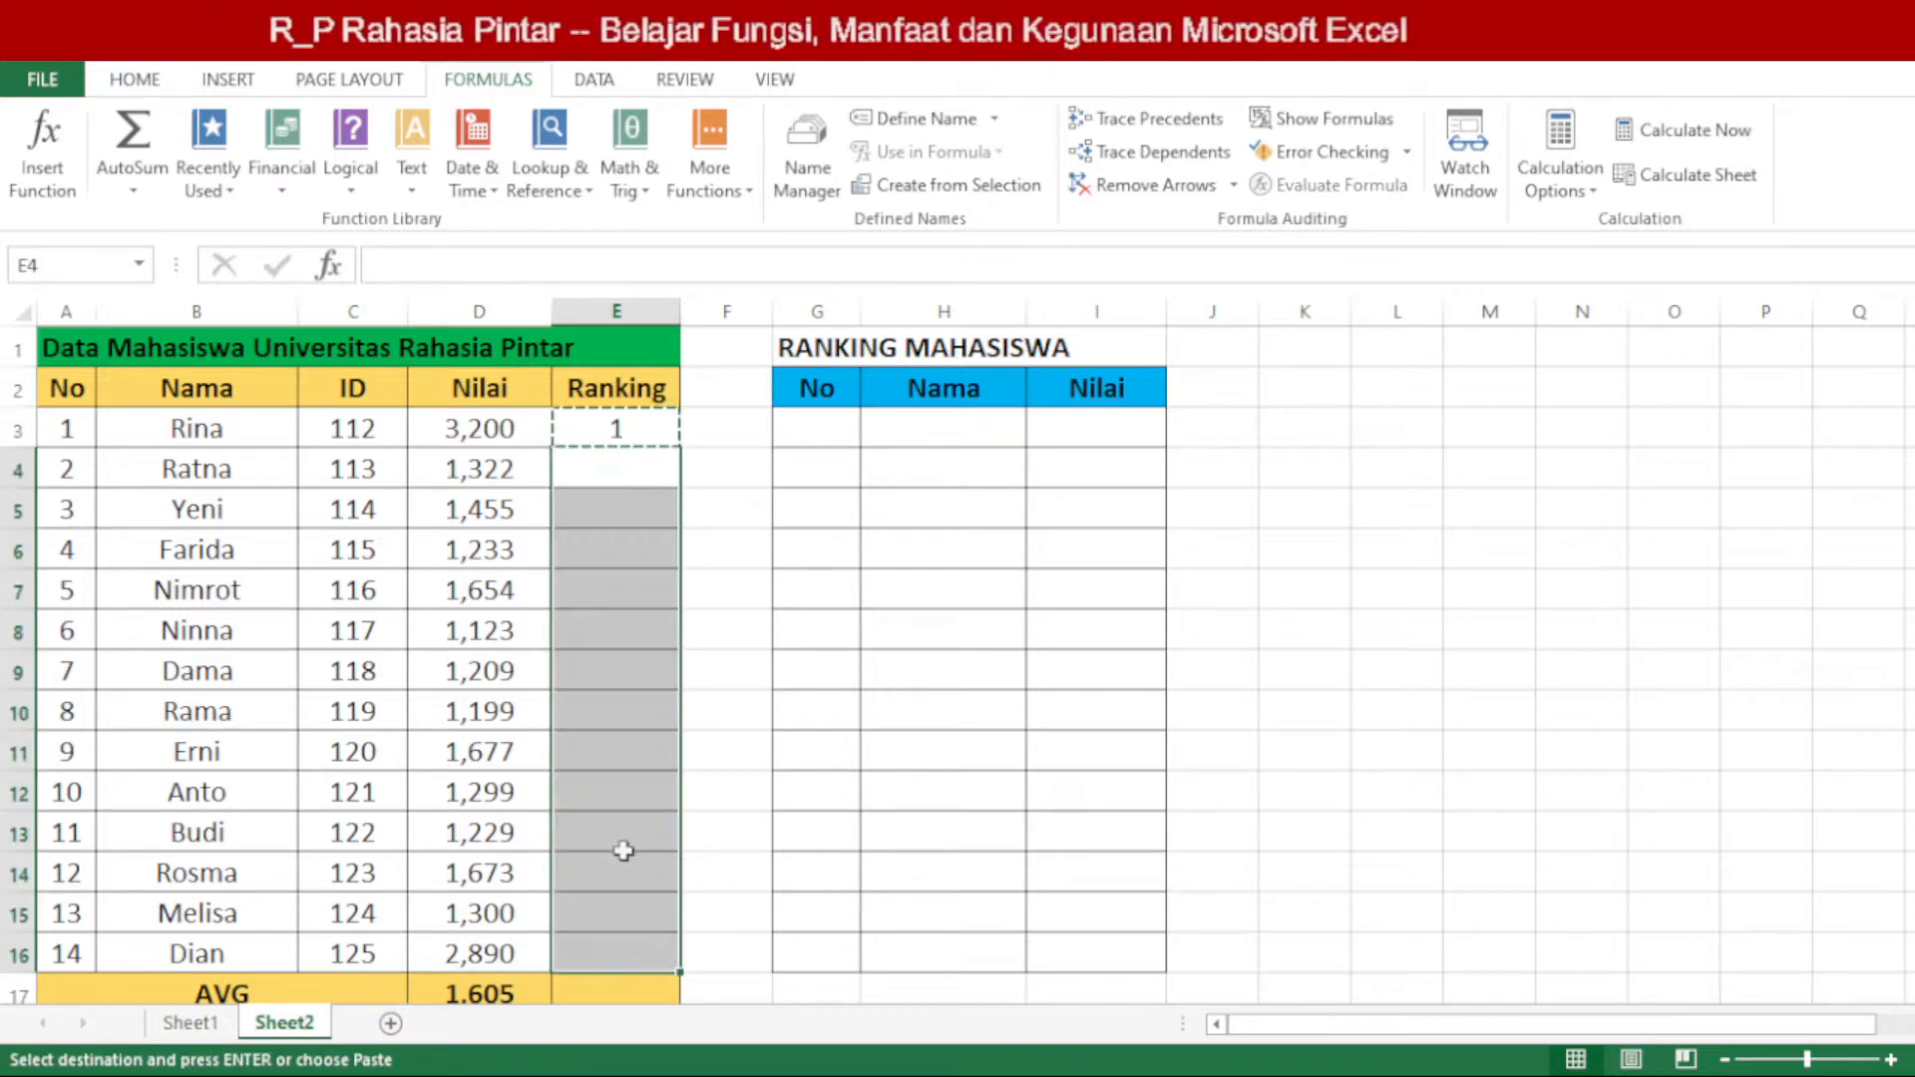
{"action": "left_click", "coordinate": [740, 525]}
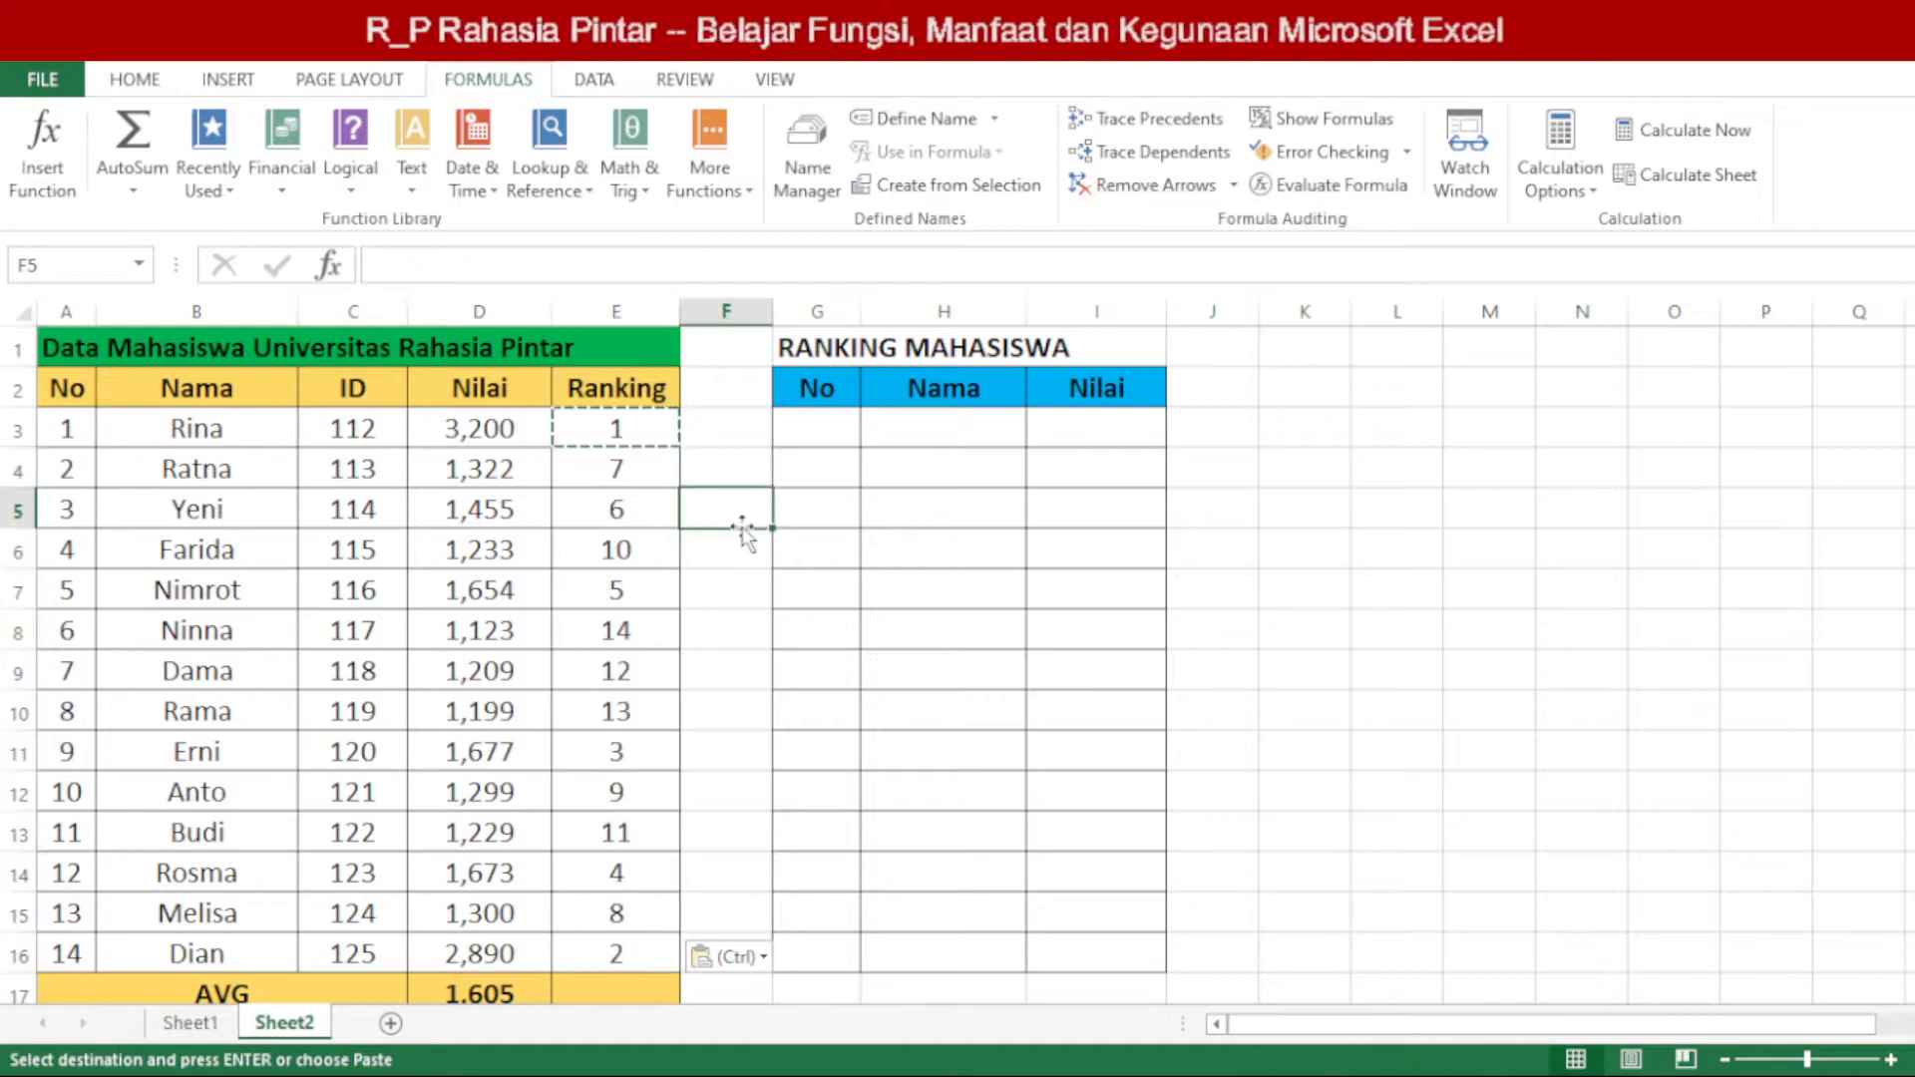
Step: Review the ranks in E3:E16, comparing the student records in rows 3 and 16 with their scores
{"action": "left_click_drag", "start_coordinate": [639, 432], "coordinate": [649, 940]}
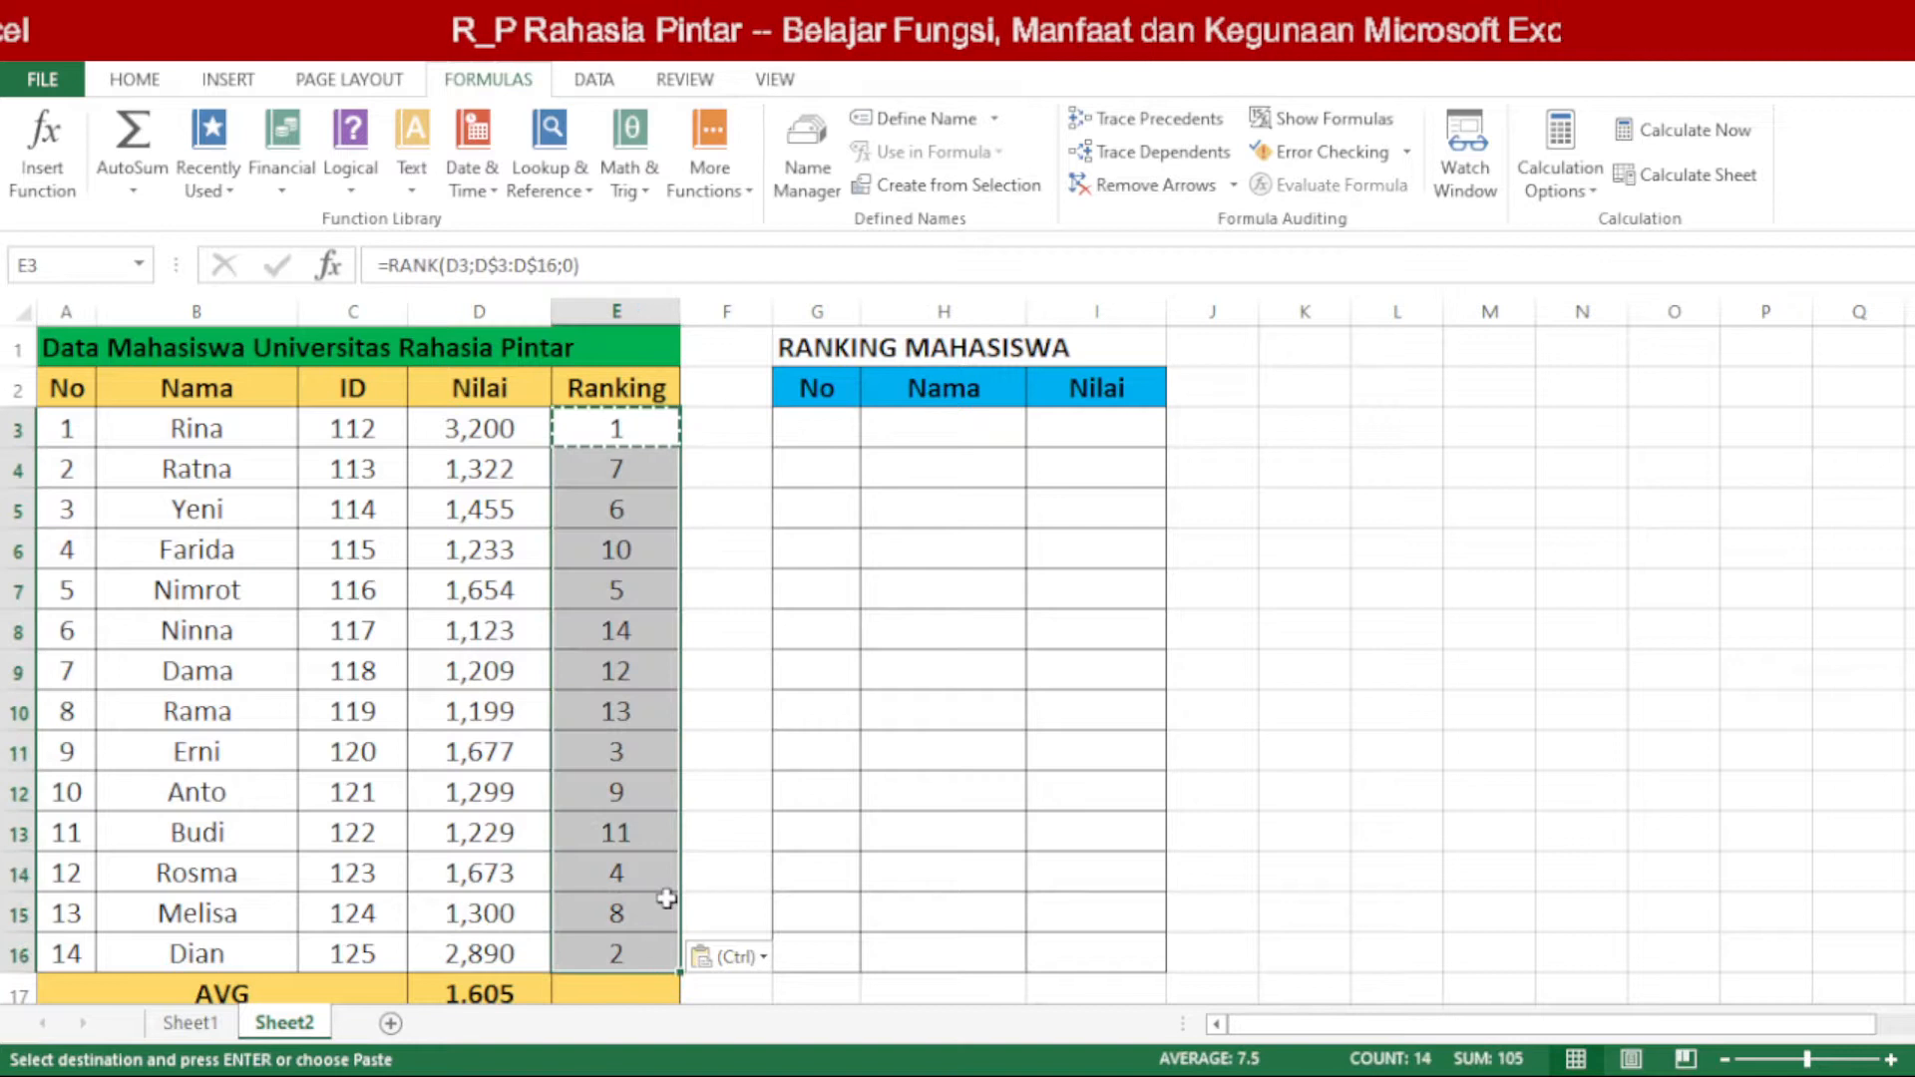
{"action": "left_click", "coordinate": [604, 432]}
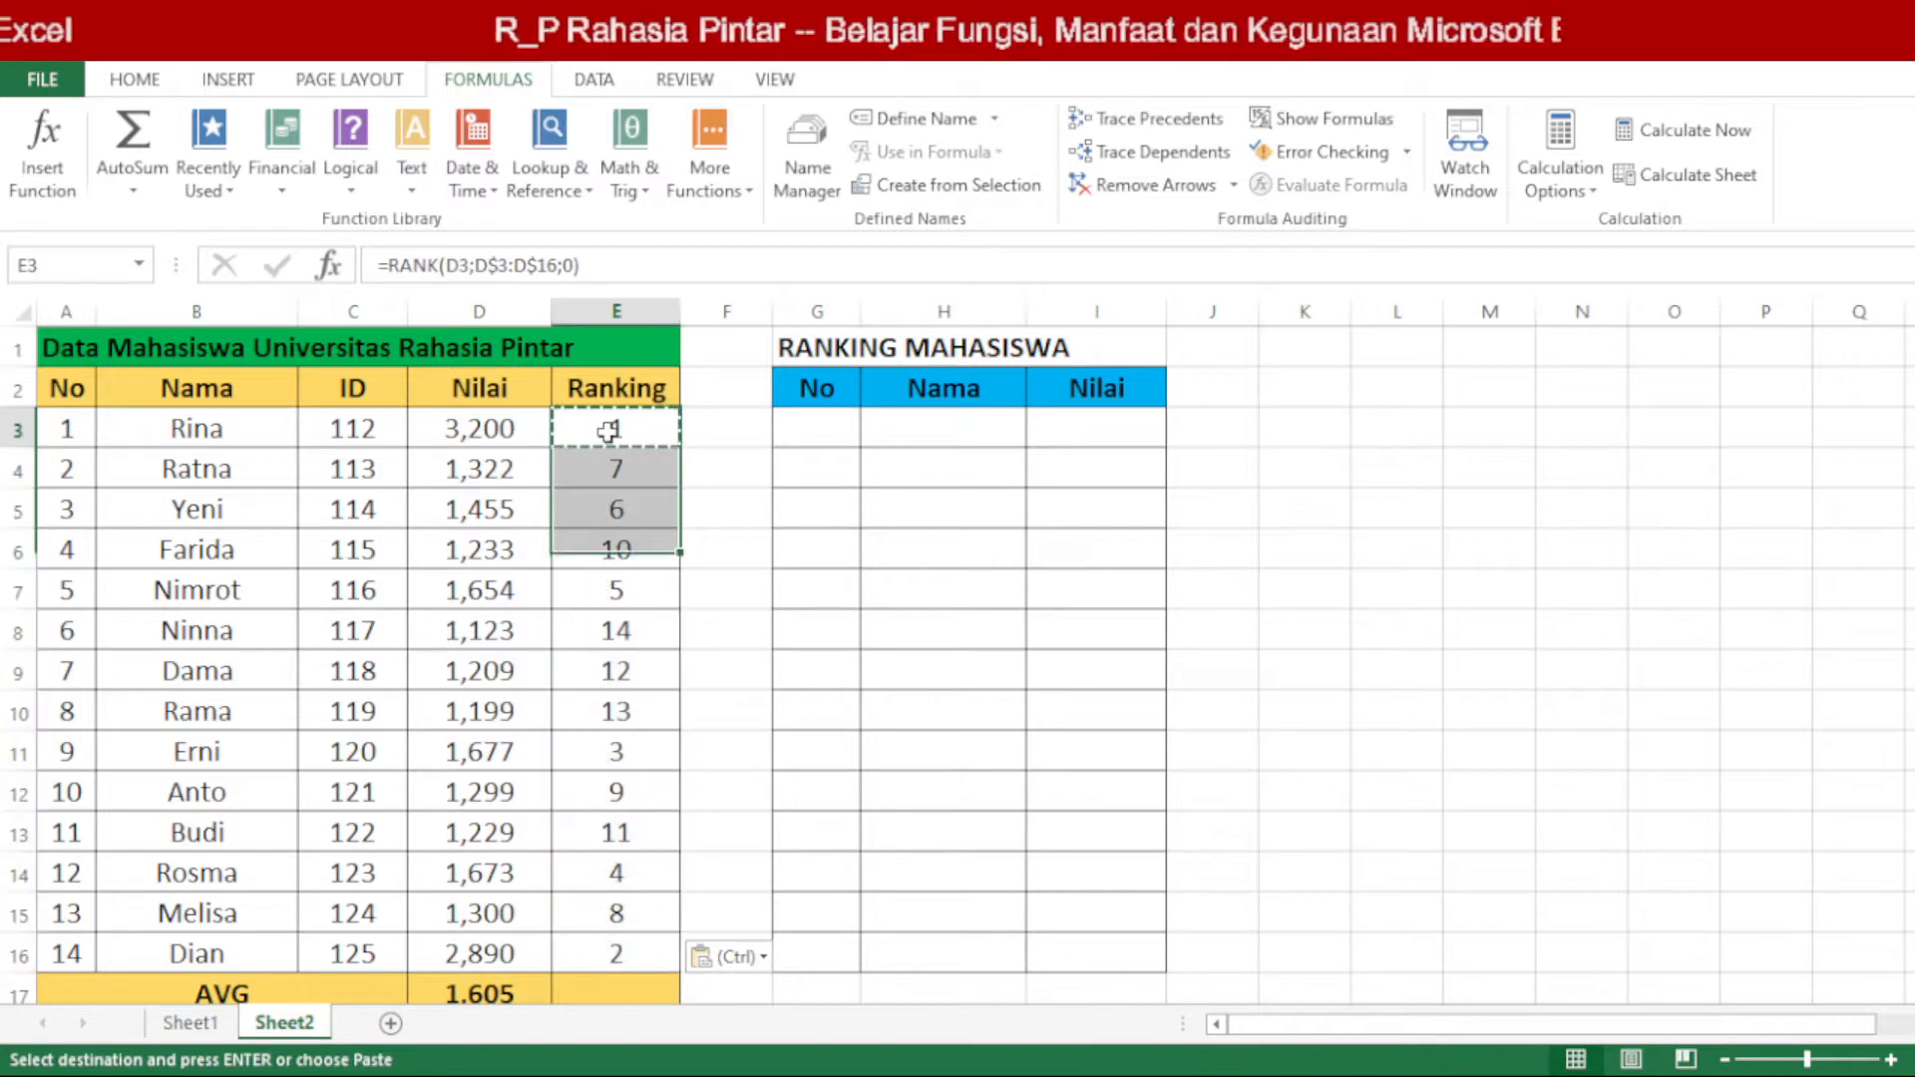
{"action": "left_click", "coordinate": [700, 507]}
{"action": "left_click", "coordinate": [704, 446]}
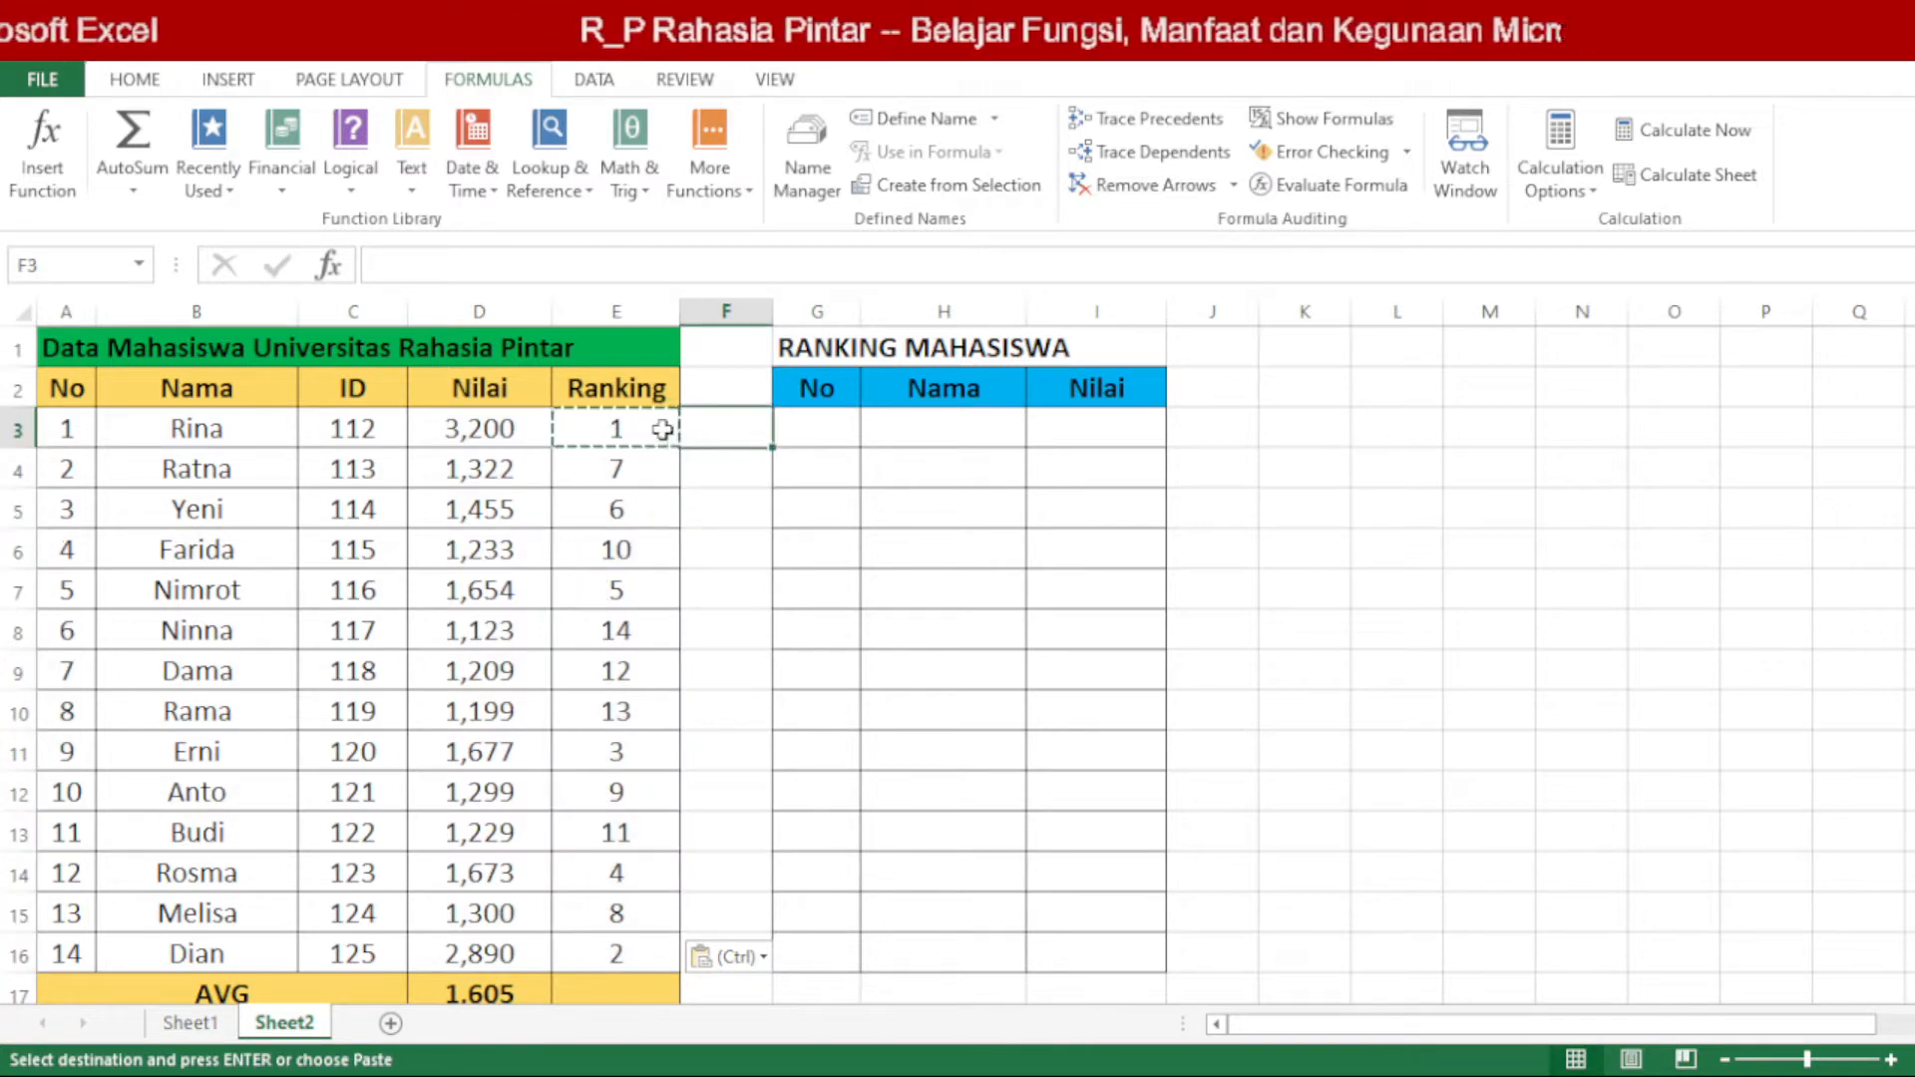
{"action": "left_click", "coordinate": [644, 436]}
{"action": "left_click_drag", "start_coordinate": [211, 439], "coordinate": [610, 424]}
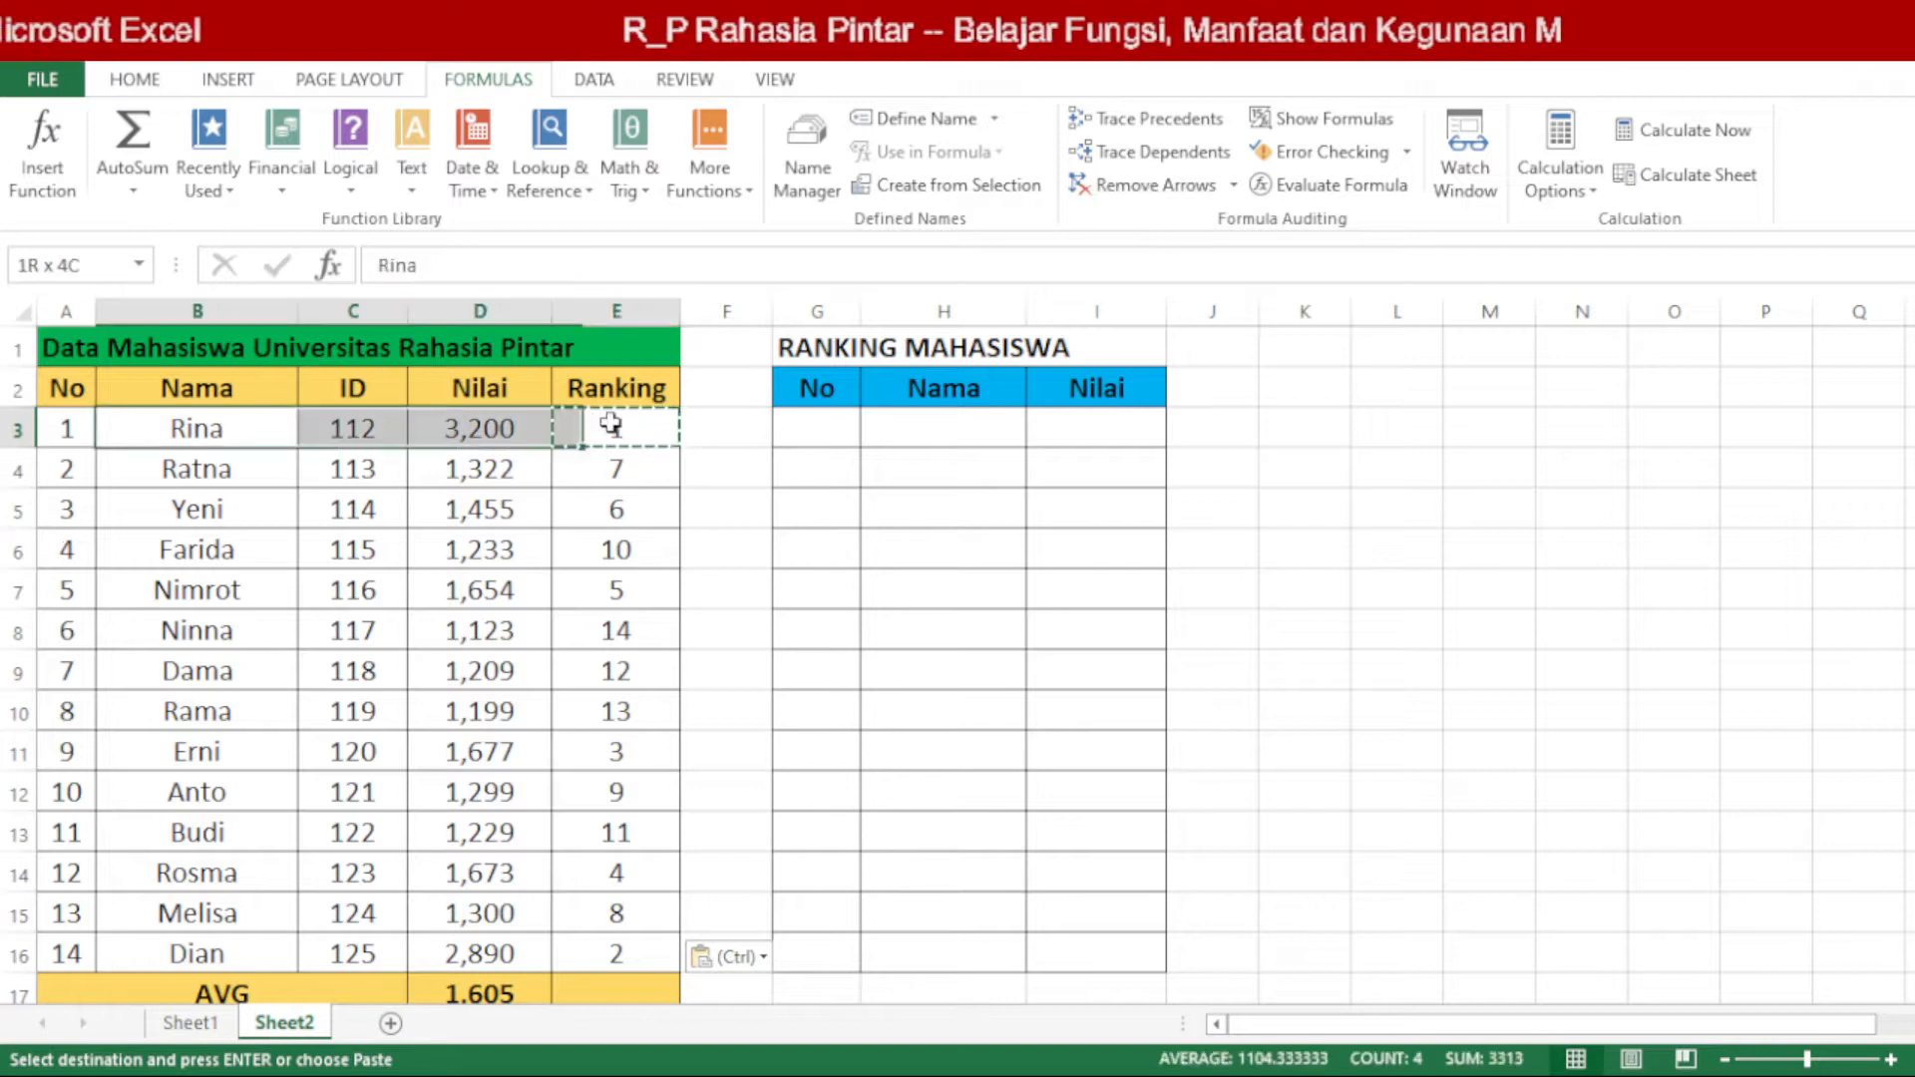
{"action": "left_click_drag", "start_coordinate": [255, 960], "coordinate": [614, 955]}
{"action": "left_click_drag", "start_coordinate": [446, 1025], "coordinate": [614, 920]}
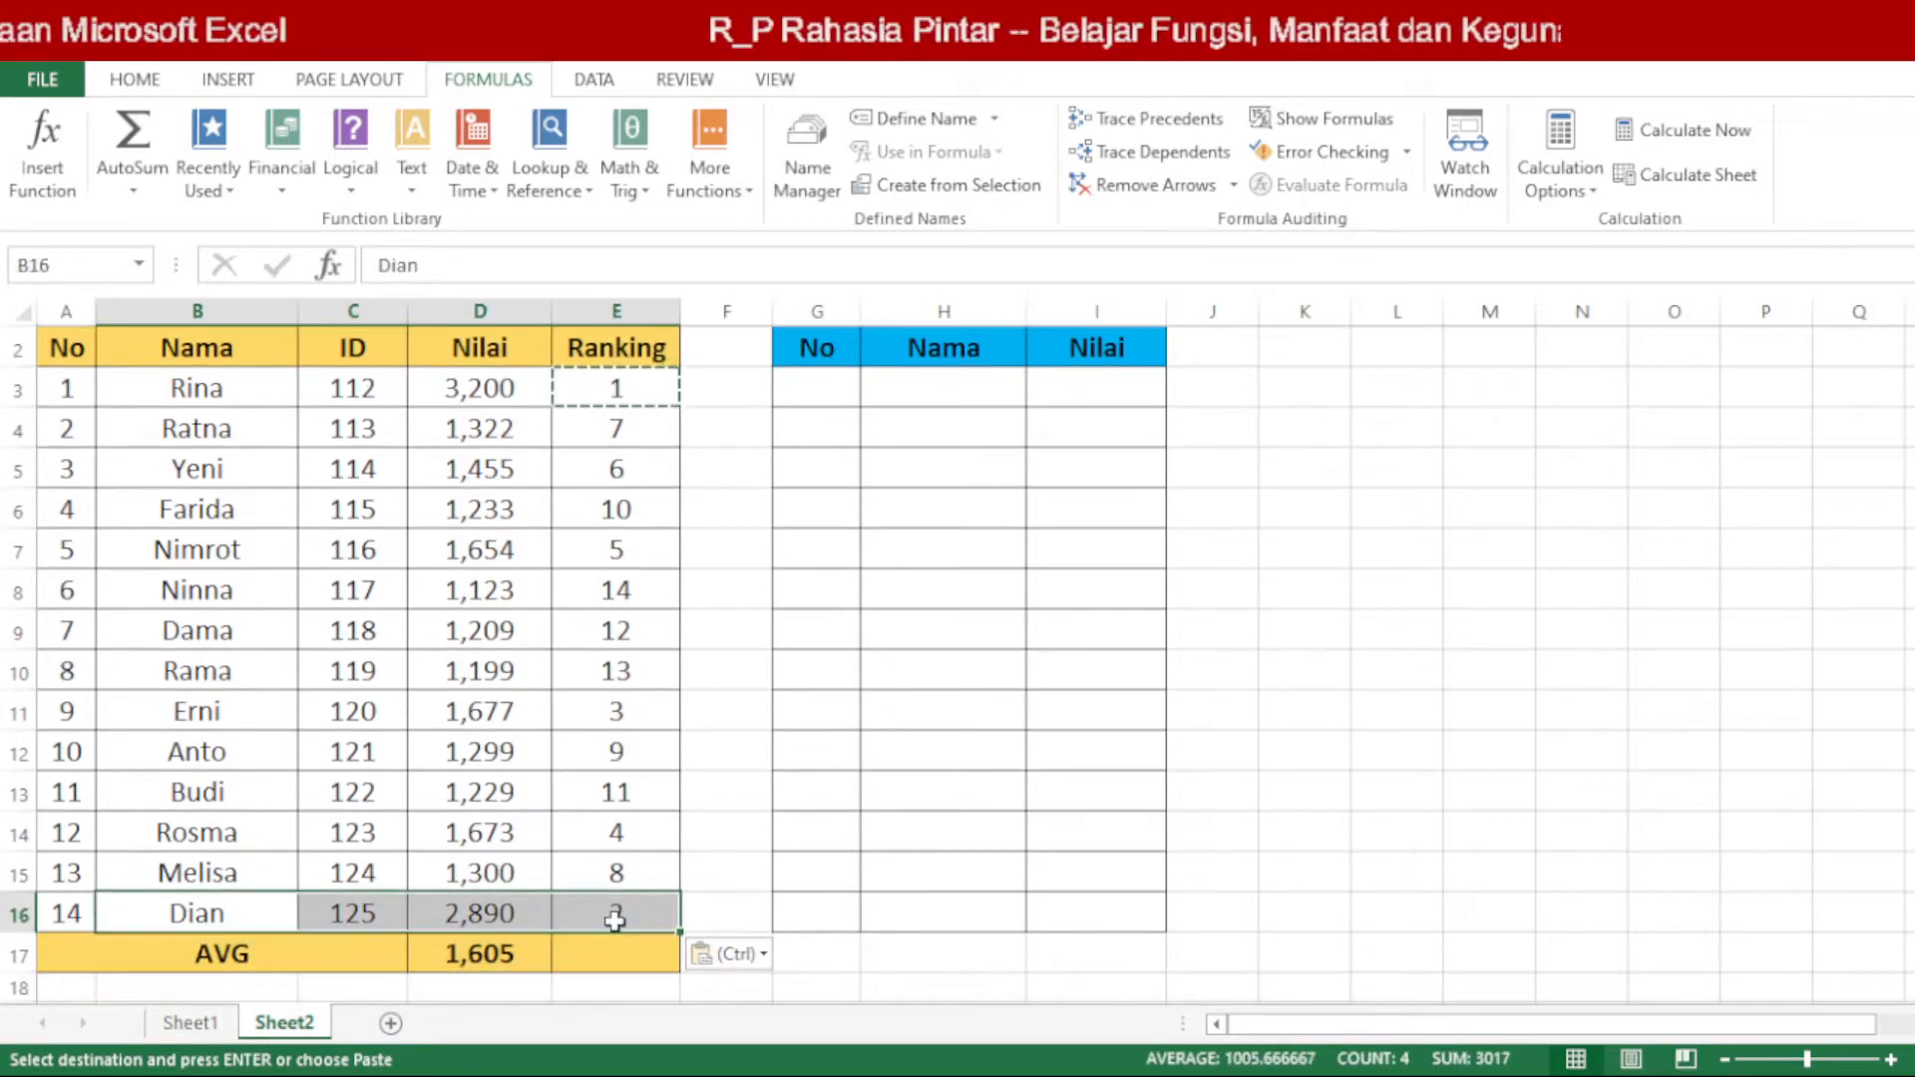
{"action": "left_click", "coordinate": [753, 810]}
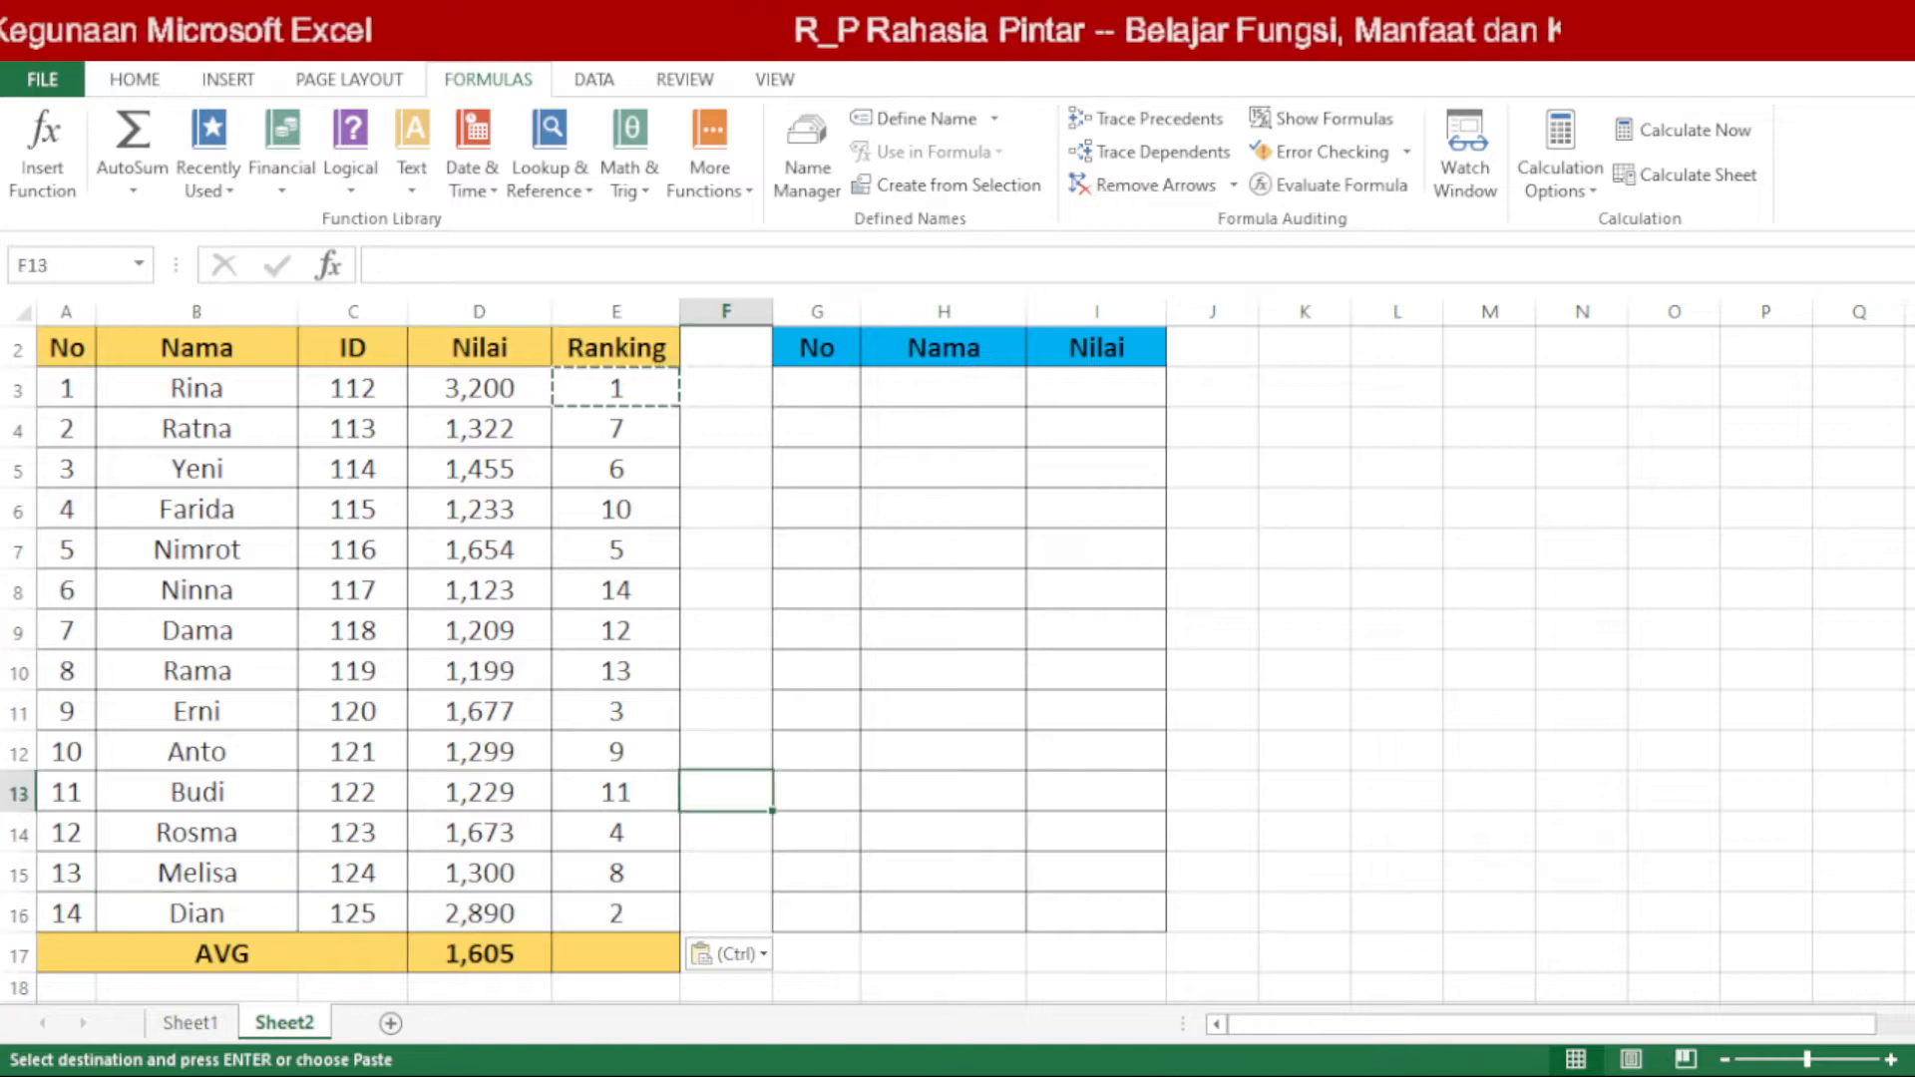
{"action": "scroll", "coordinate": [901, 486], "scroll_direction": "up", "scroll_amount": 1}
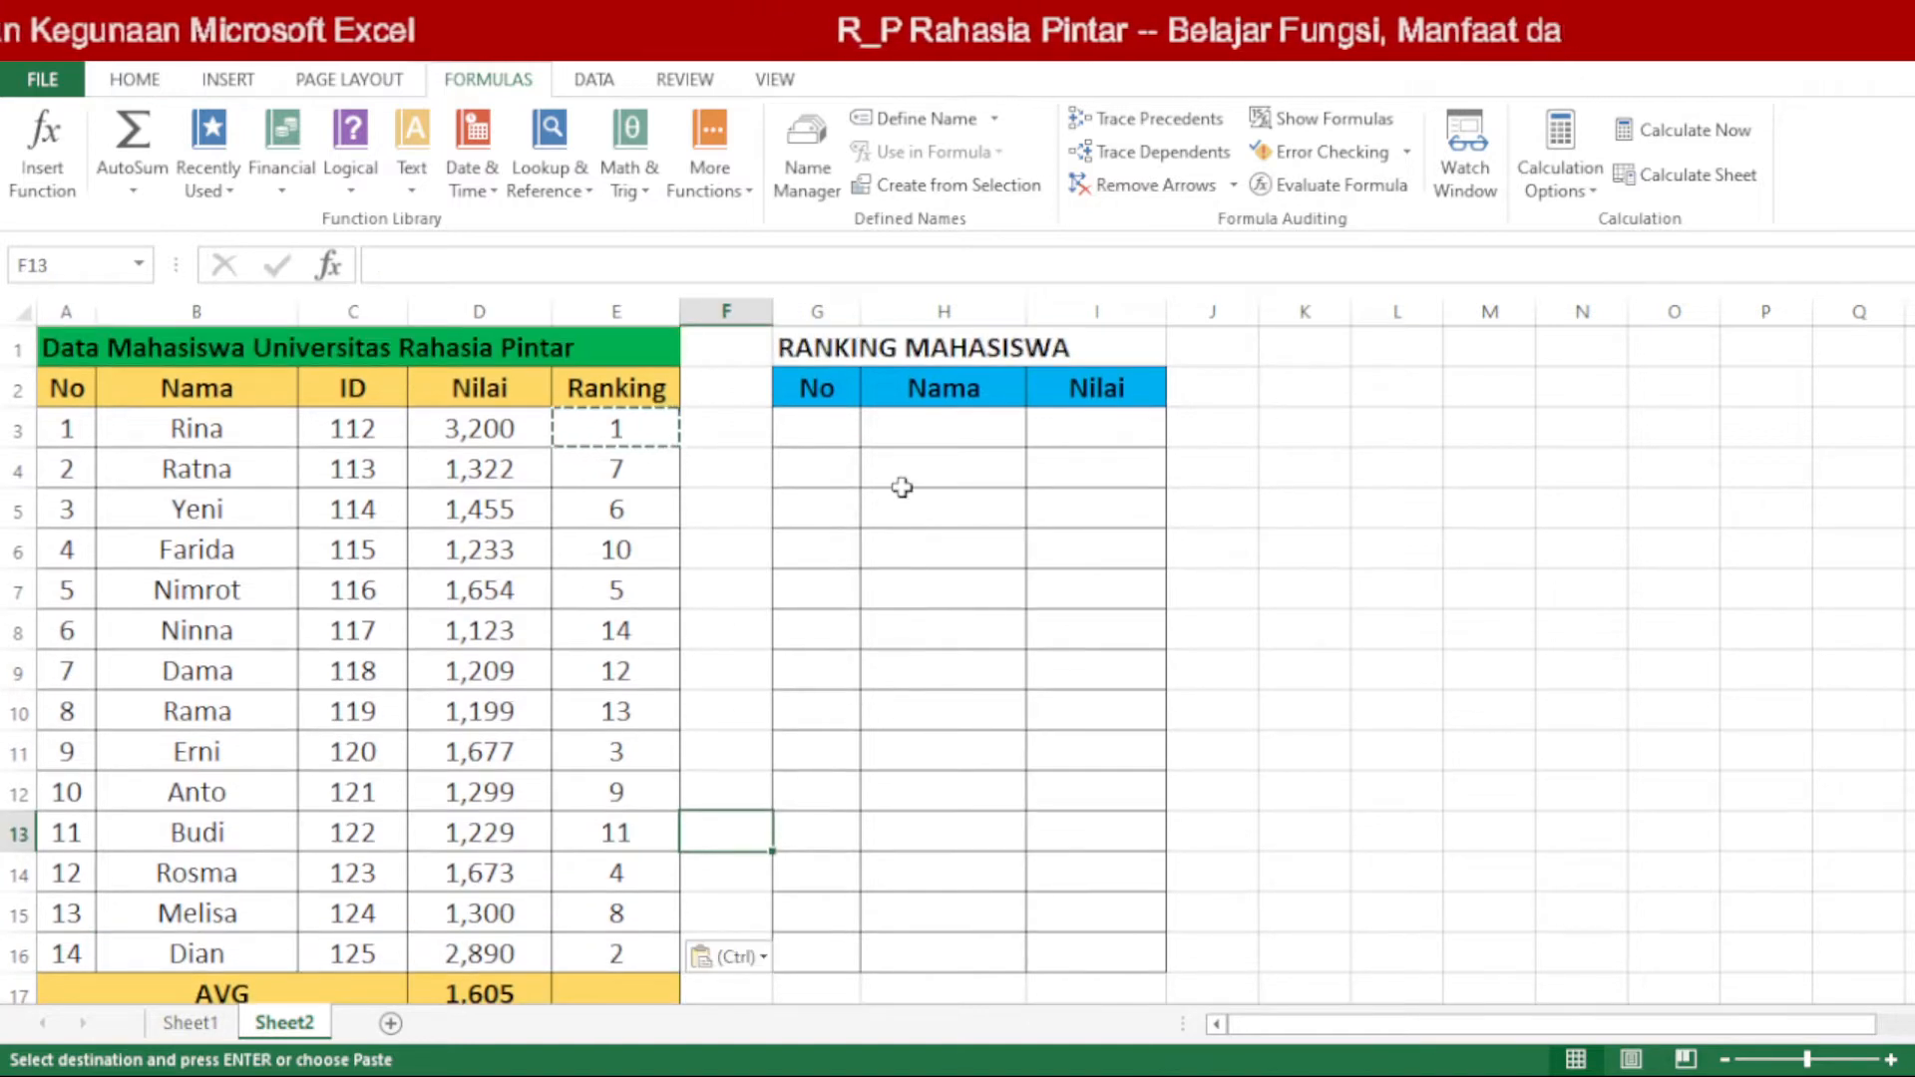
Step: Enter =A3 in cell G3 of the RANKING MAHASISWA table's No column and copy it down to G16
{"action": "double_click", "coordinate": [826, 428]}
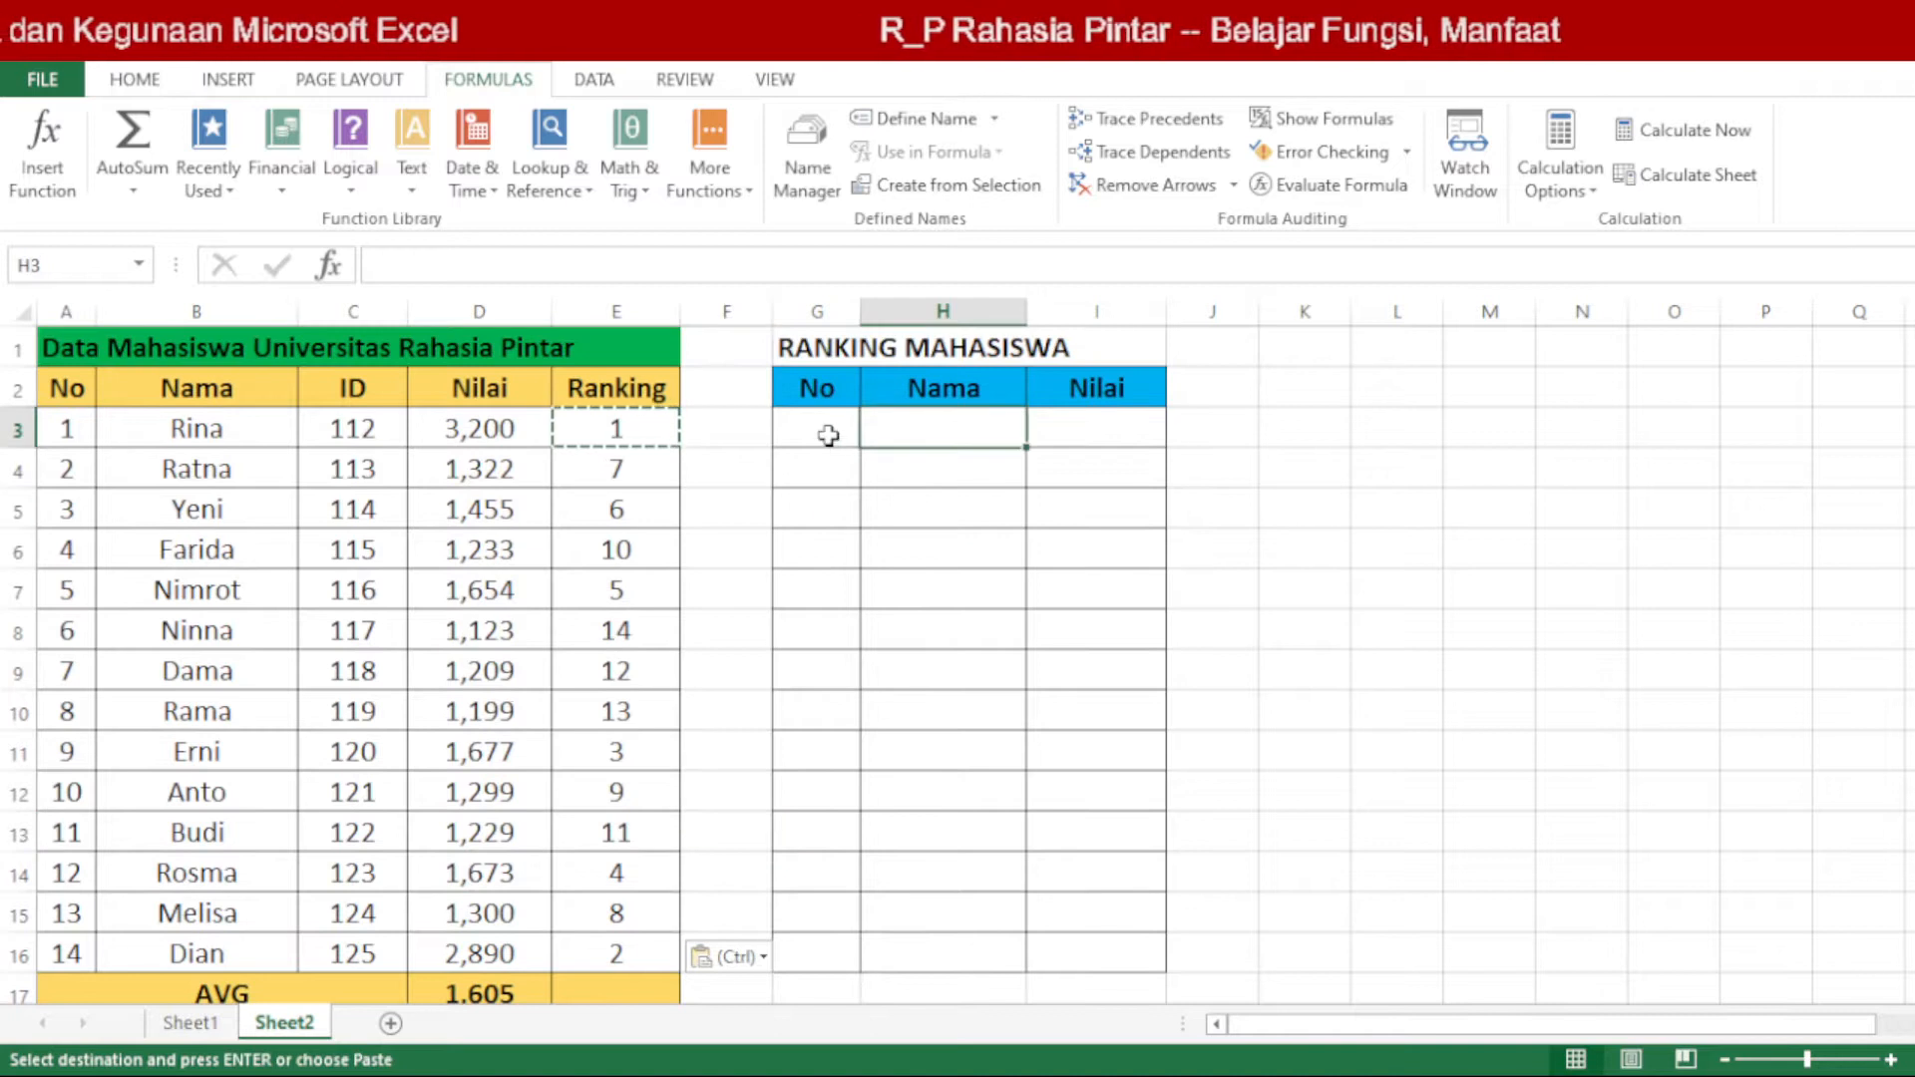
{"action": "left_click", "coordinate": [876, 427]}
{"action": "left_click_drag", "start_coordinate": [843, 427], "coordinate": [838, 949]}
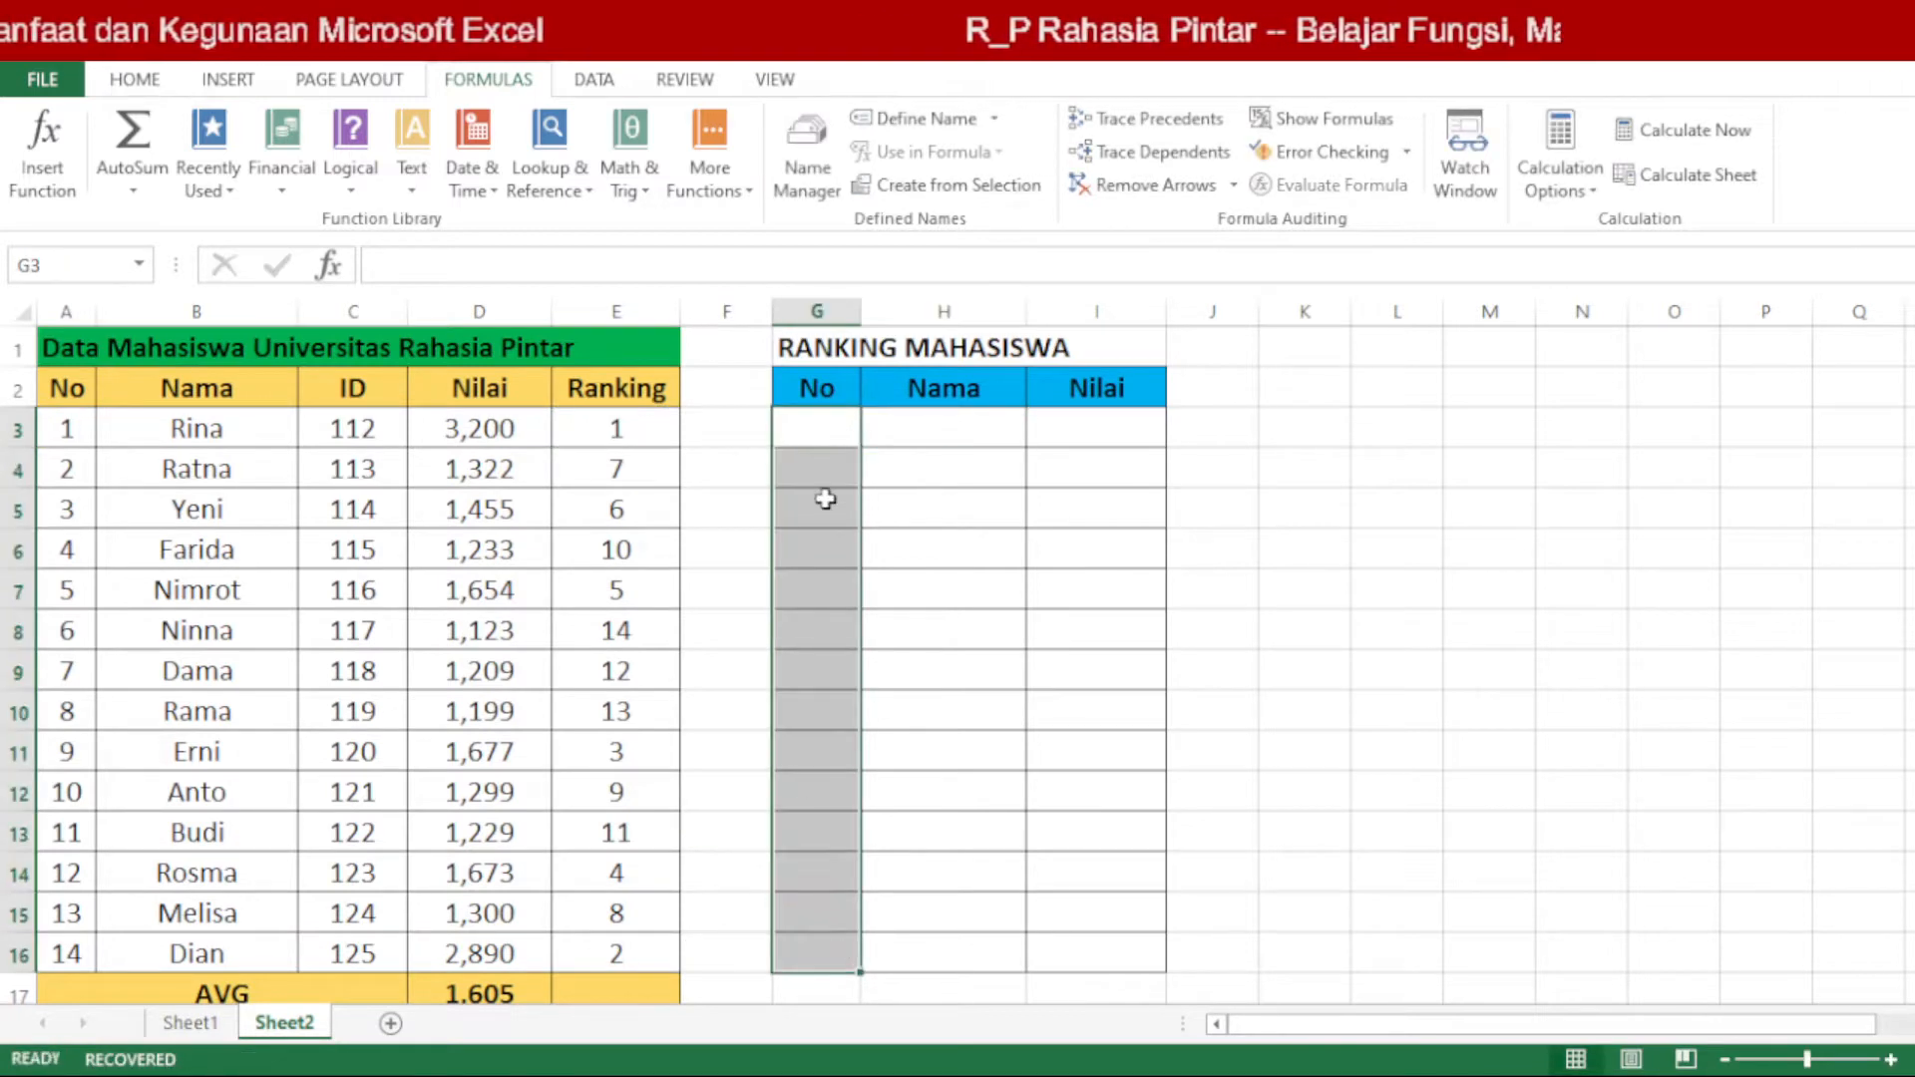
{"action": "left_click_drag", "start_coordinate": [68, 428], "coordinate": [66, 944]}
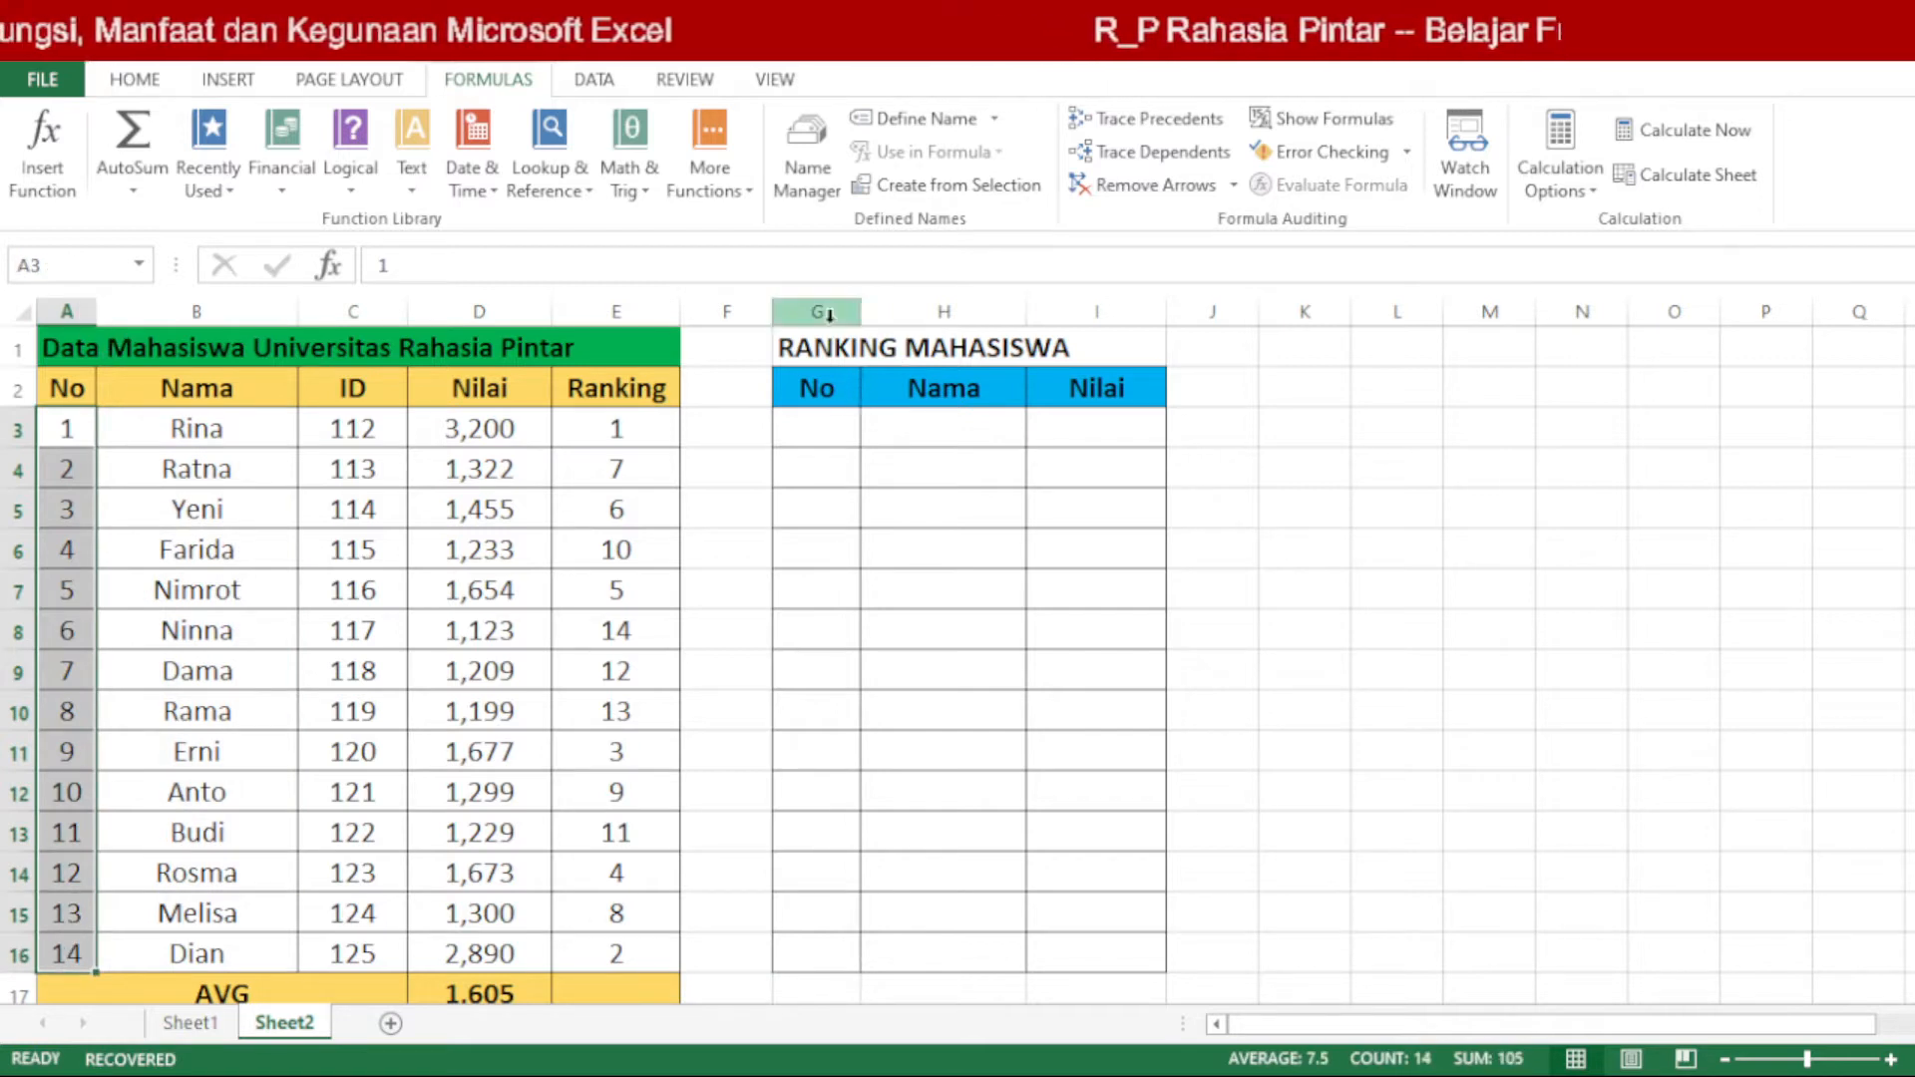
{"action": "left_click", "coordinate": [831, 429]}
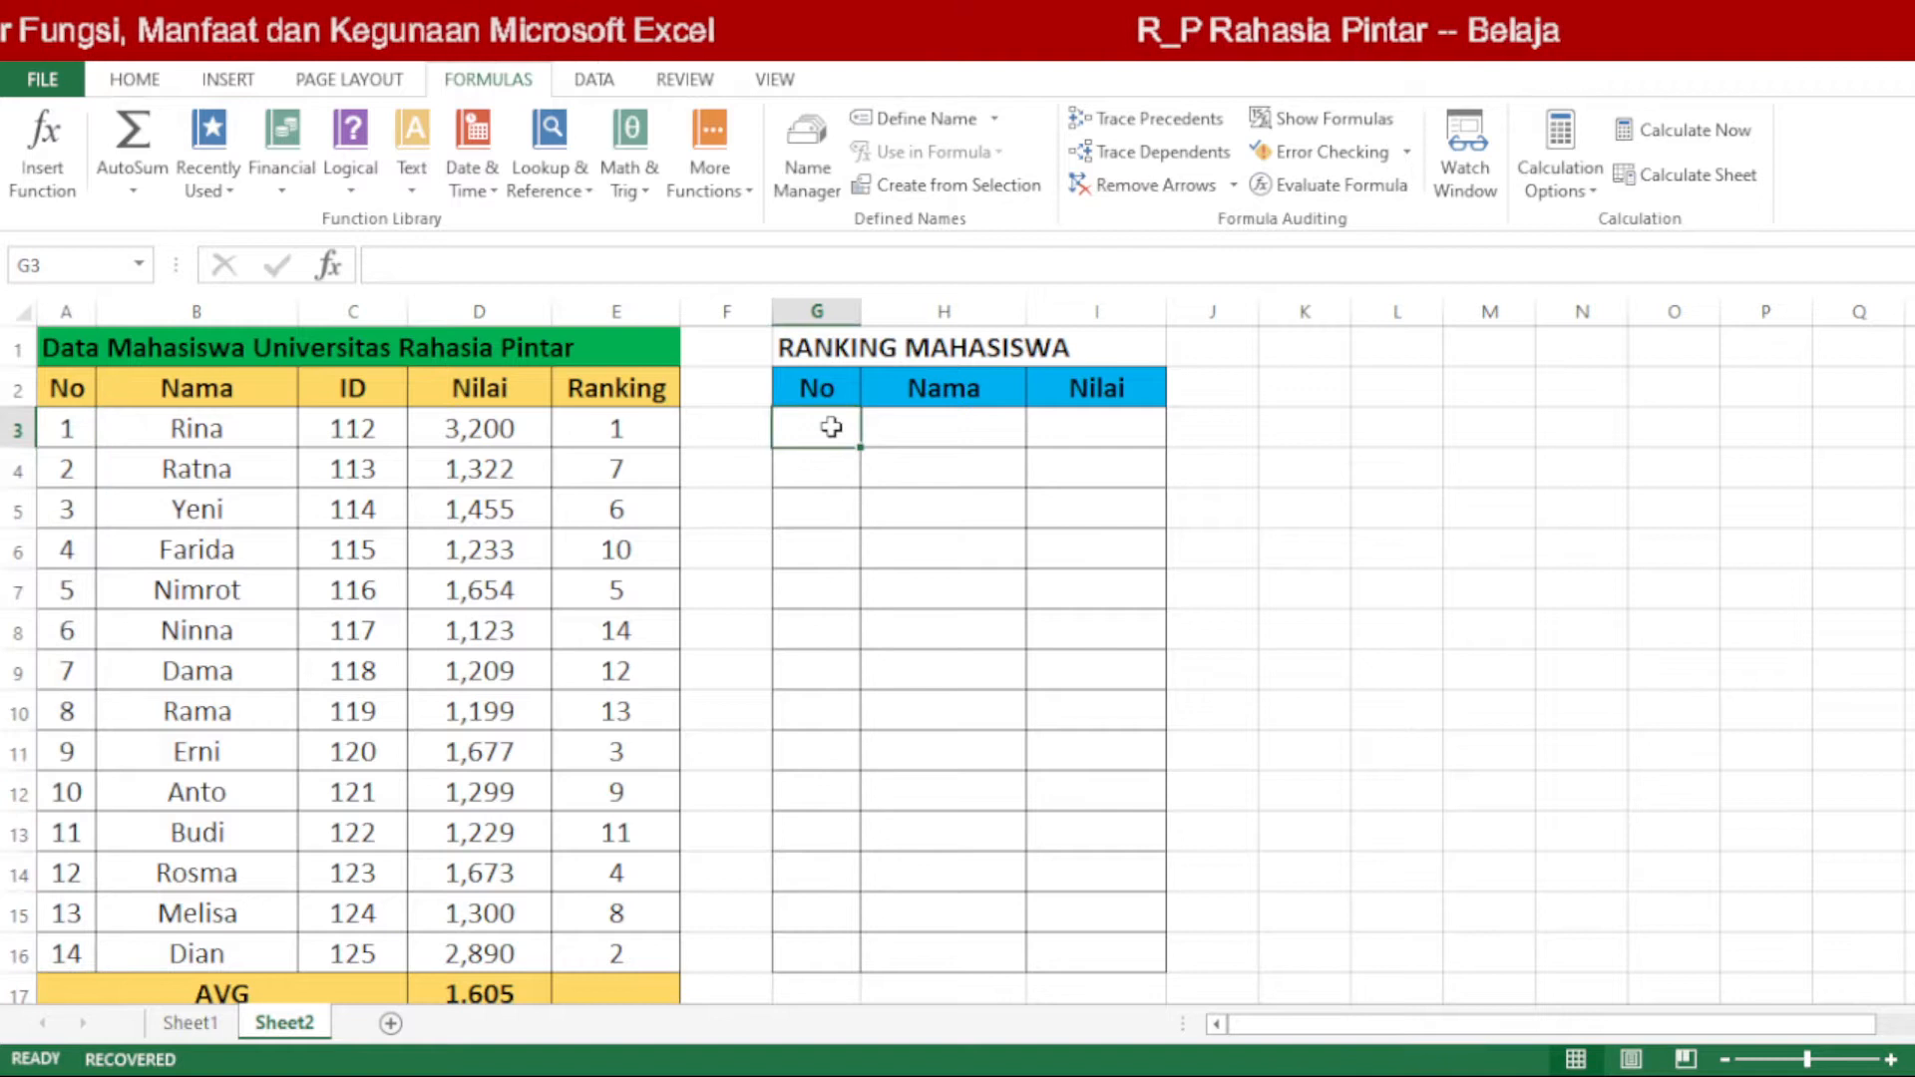
{"action": "type", "text": "="}
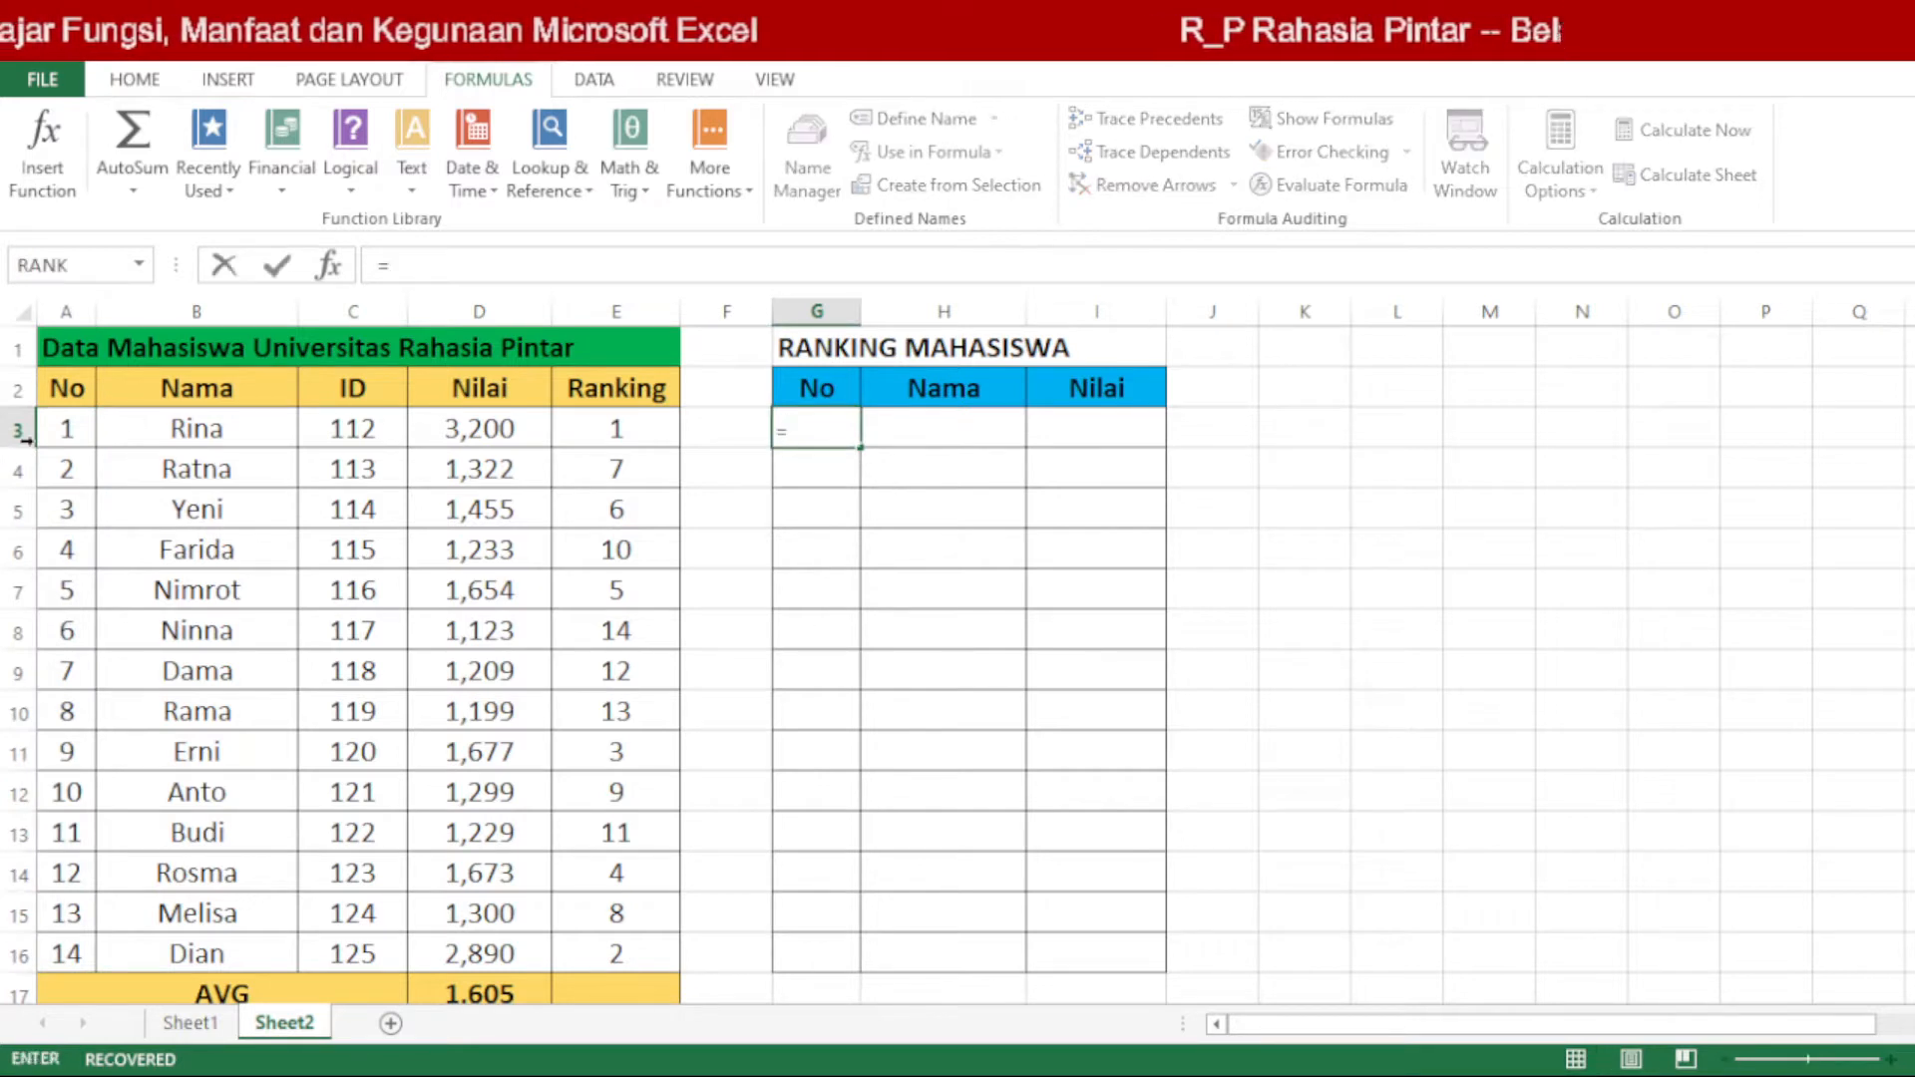
{"action": "left_click", "coordinate": [80, 427]}
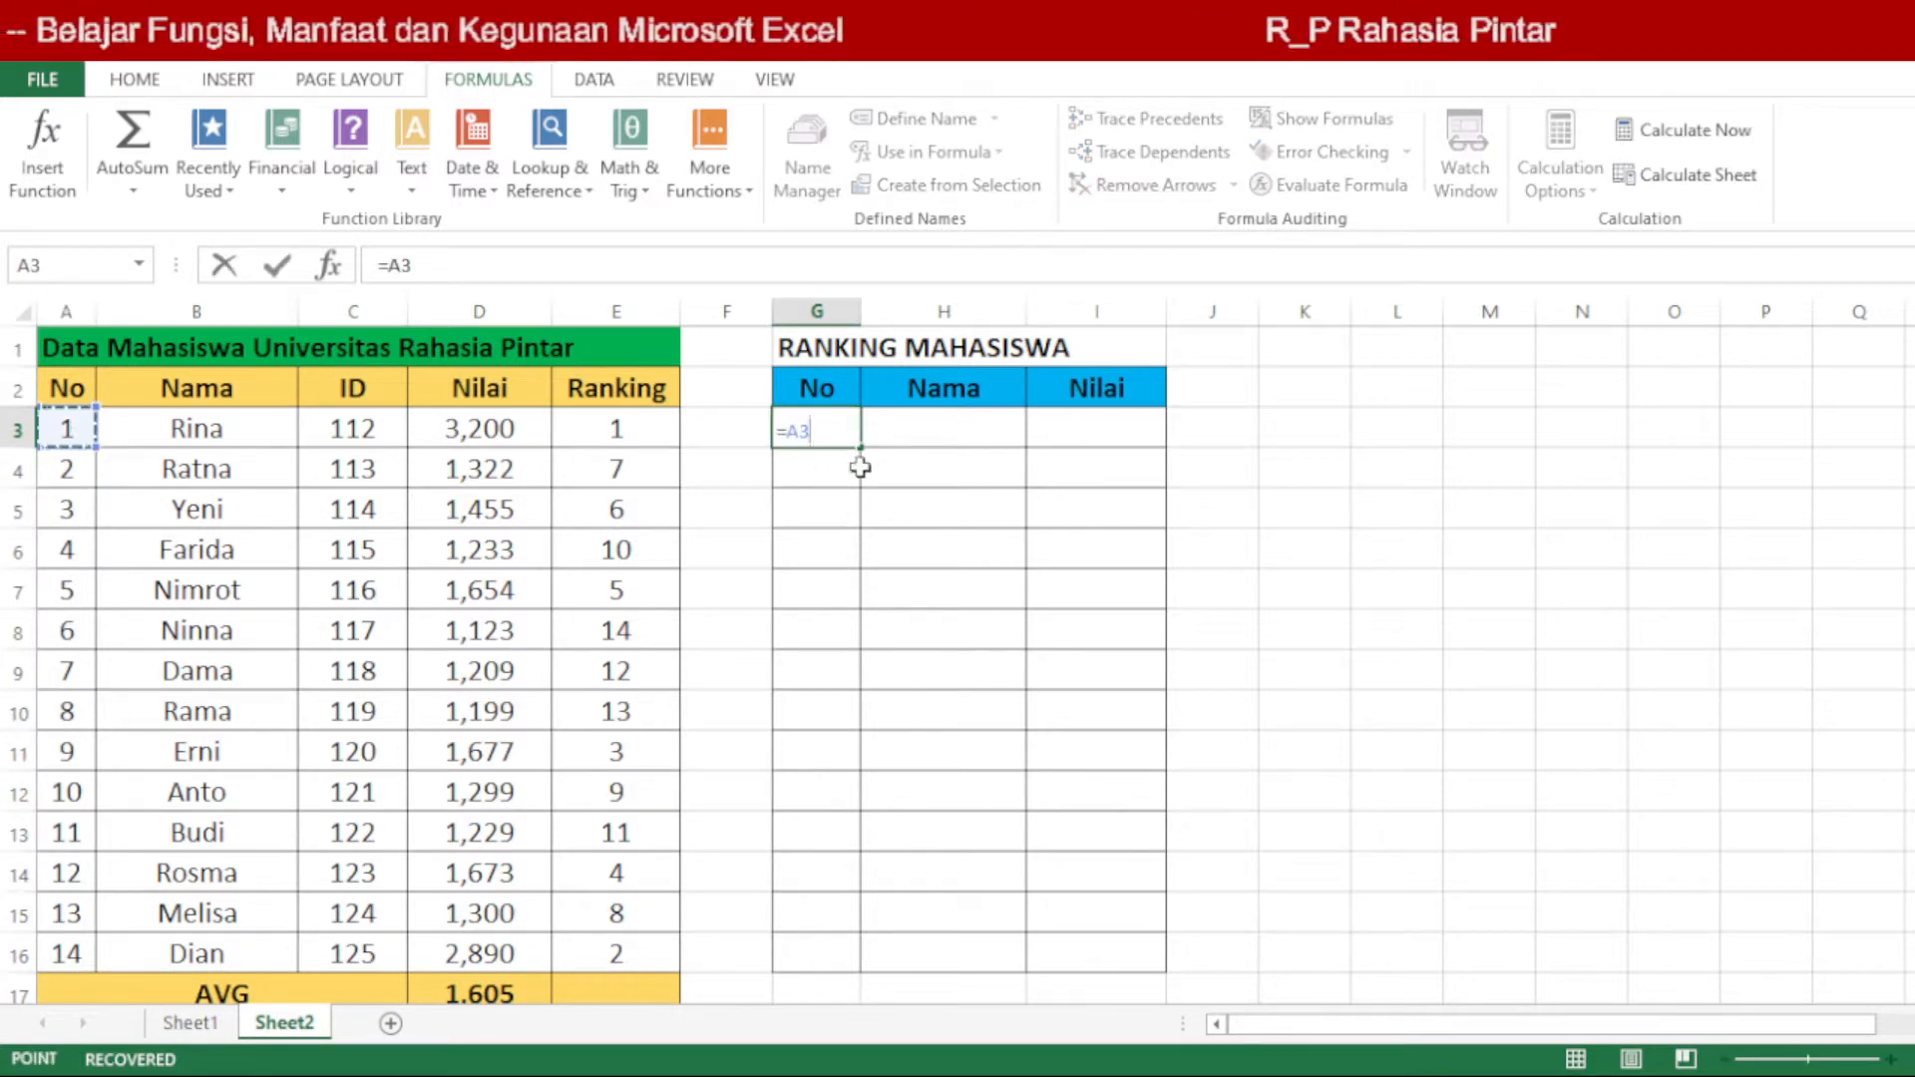
{"action": "key", "text": "Return"}
{"action": "left_click", "coordinate": [847, 425]}
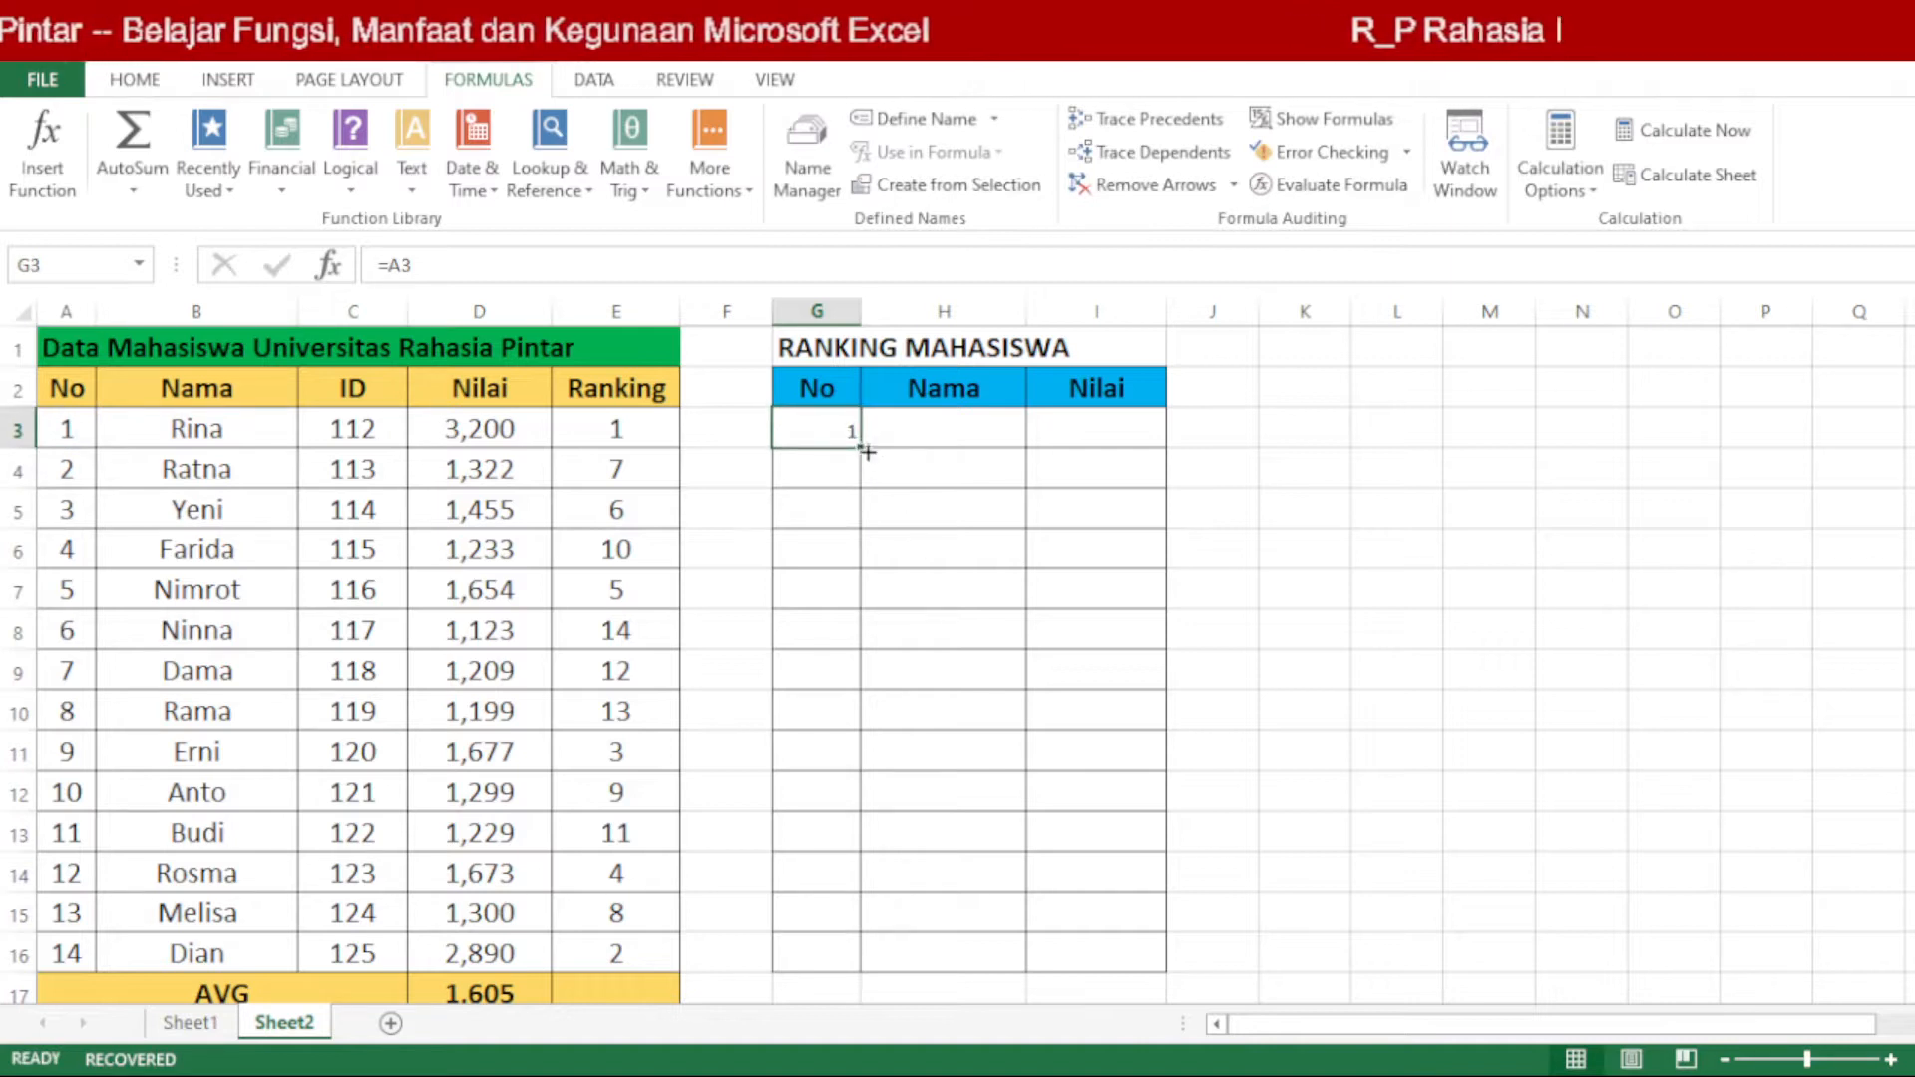
{"action": "left_click_drag", "start_coordinate": [866, 452], "coordinate": [865, 969]}
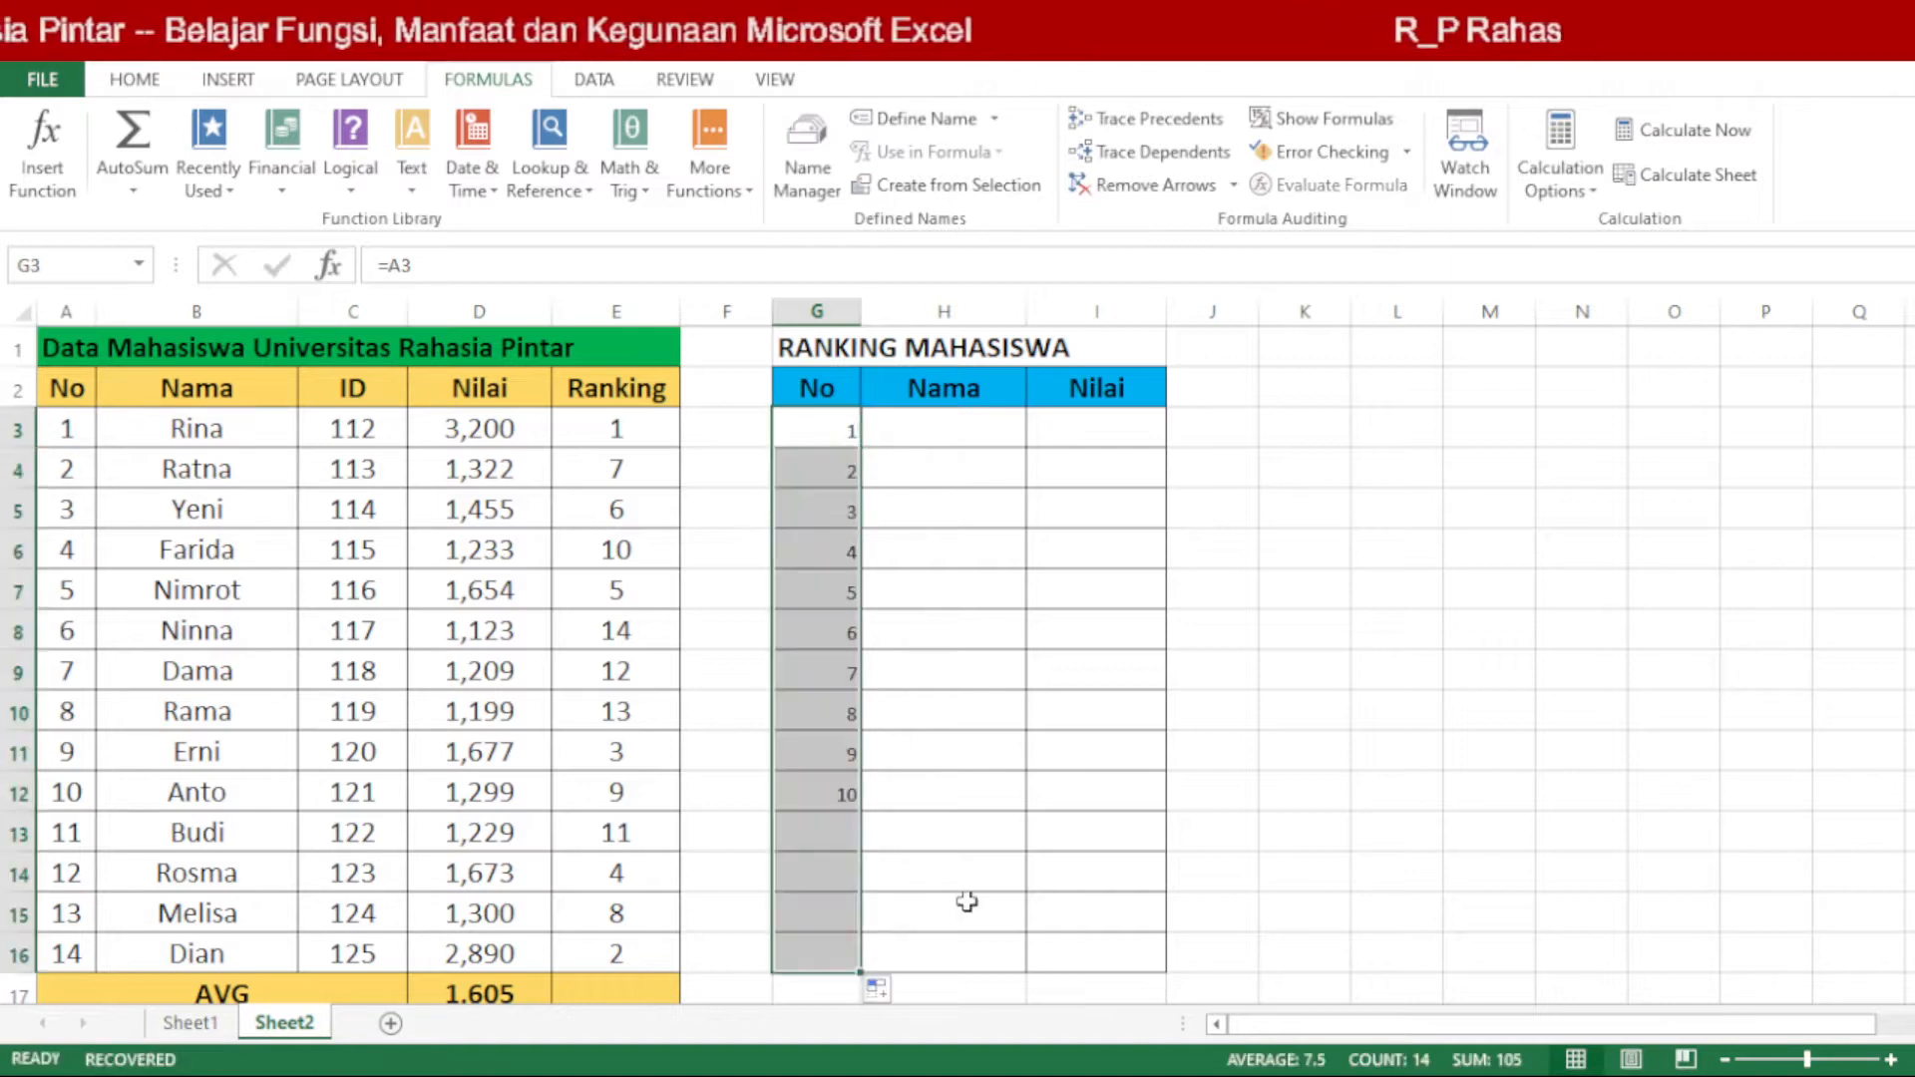
Step: Center the numbers in G3:G16 of the RANKING MAHASISWA table and set their font size to 14
{"action": "left_click", "coordinate": [135, 81]}
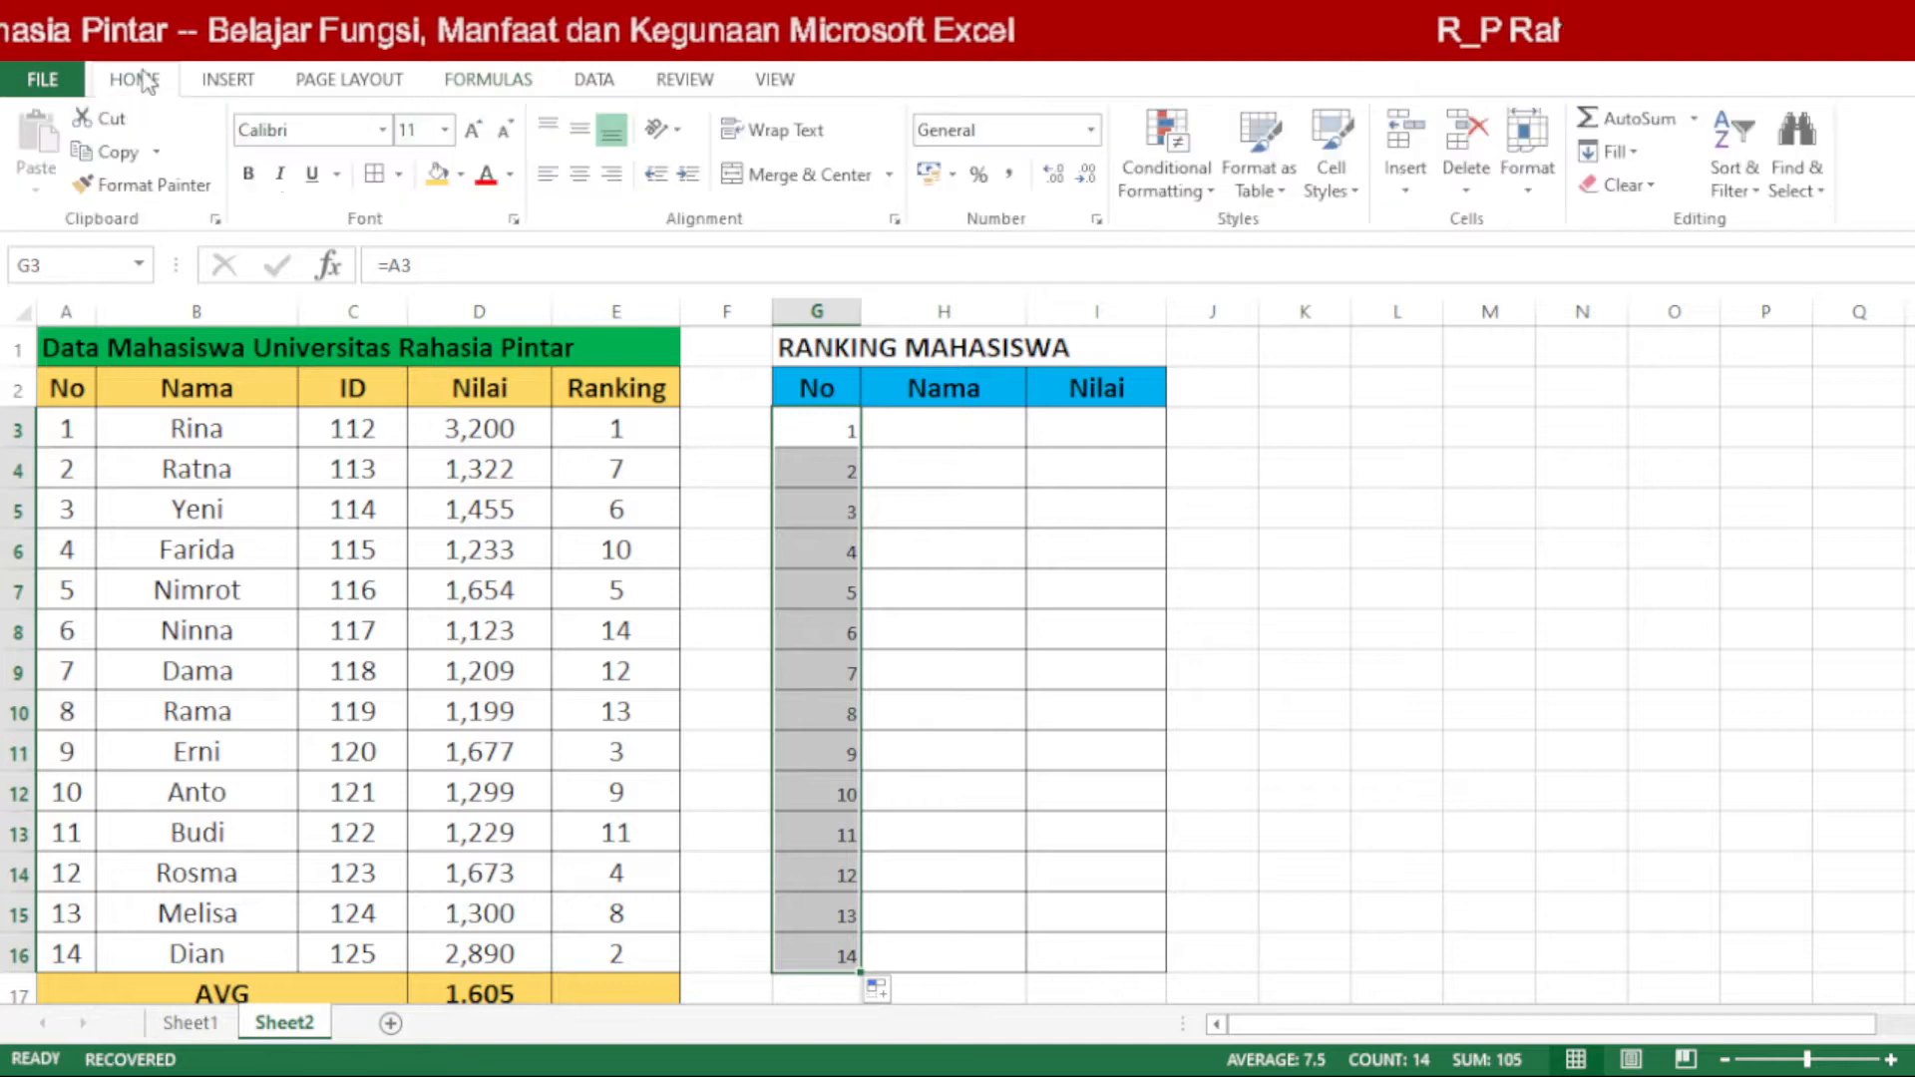
{"action": "left_click", "coordinate": [1033, 506]}
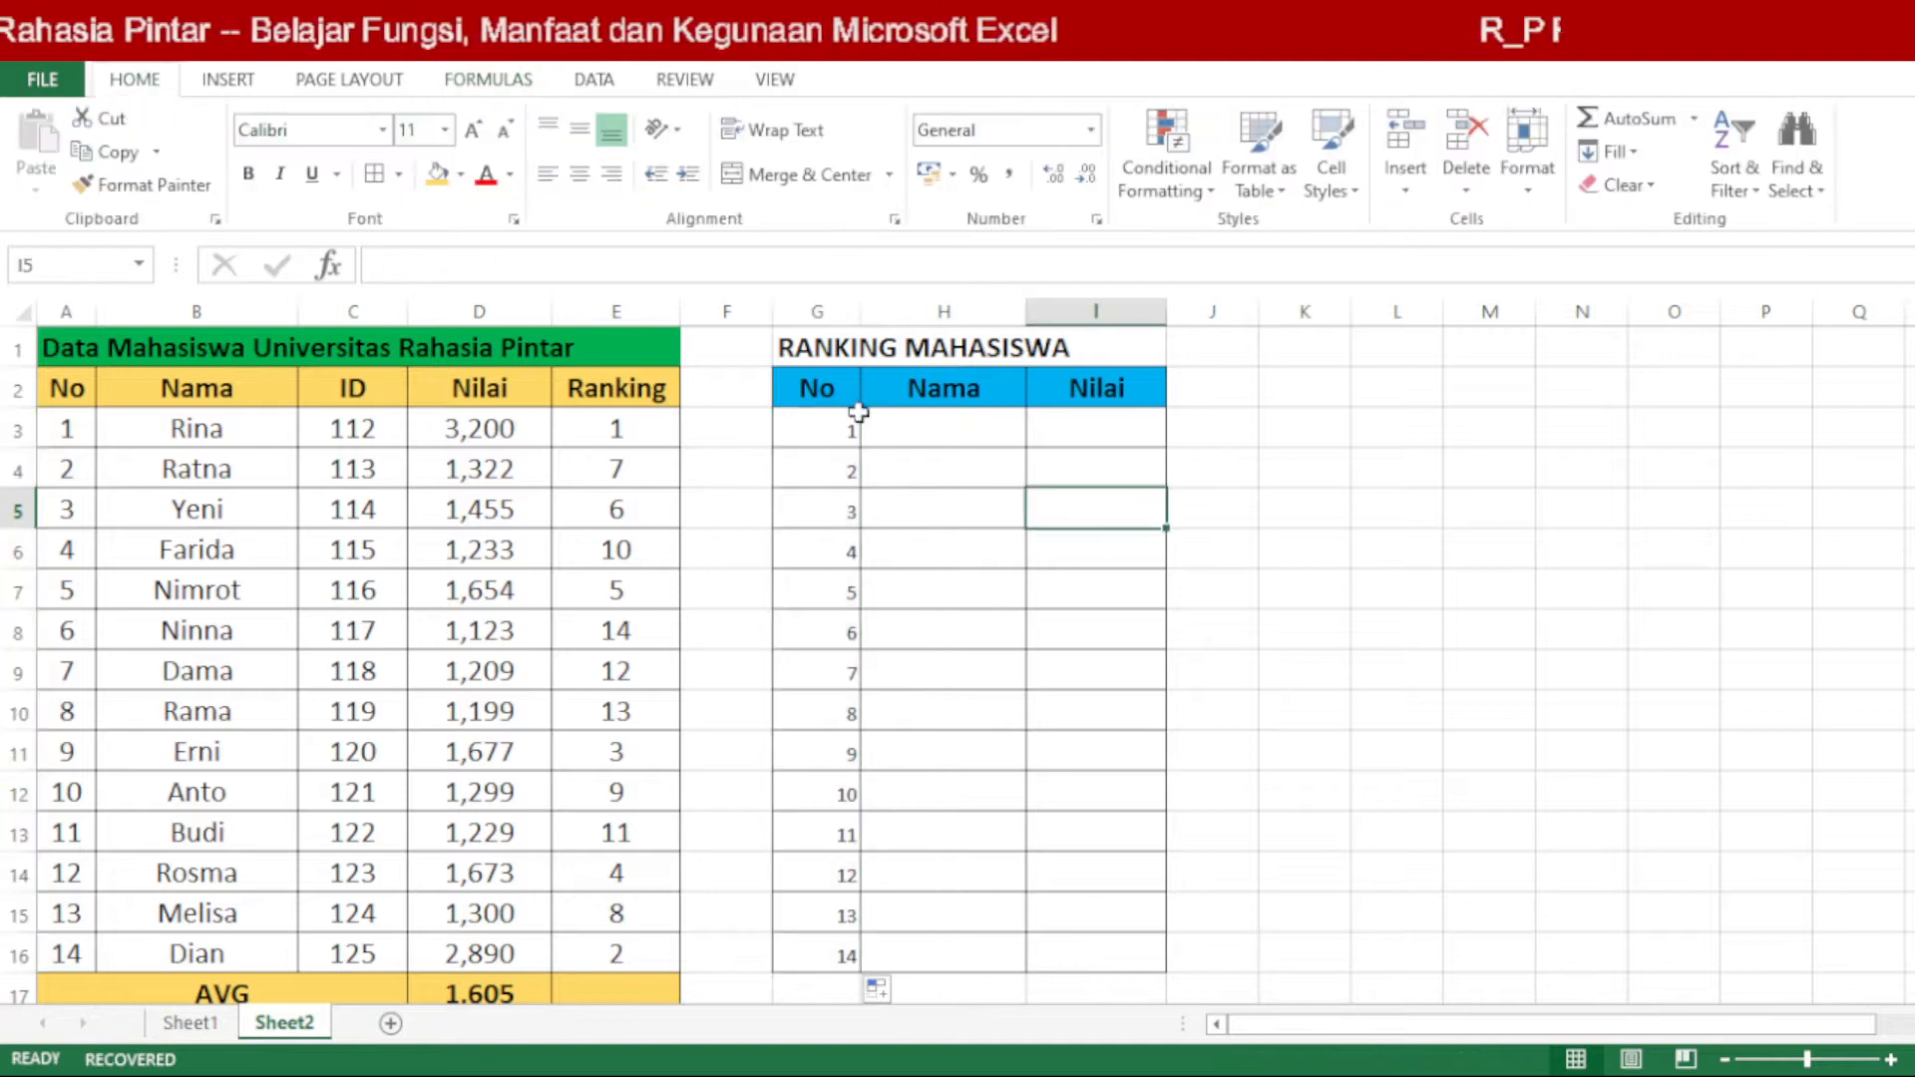
{"action": "left_click_drag", "start_coordinate": [848, 431], "coordinate": [850, 949]}
{"action": "left_click", "coordinate": [927, 703]}
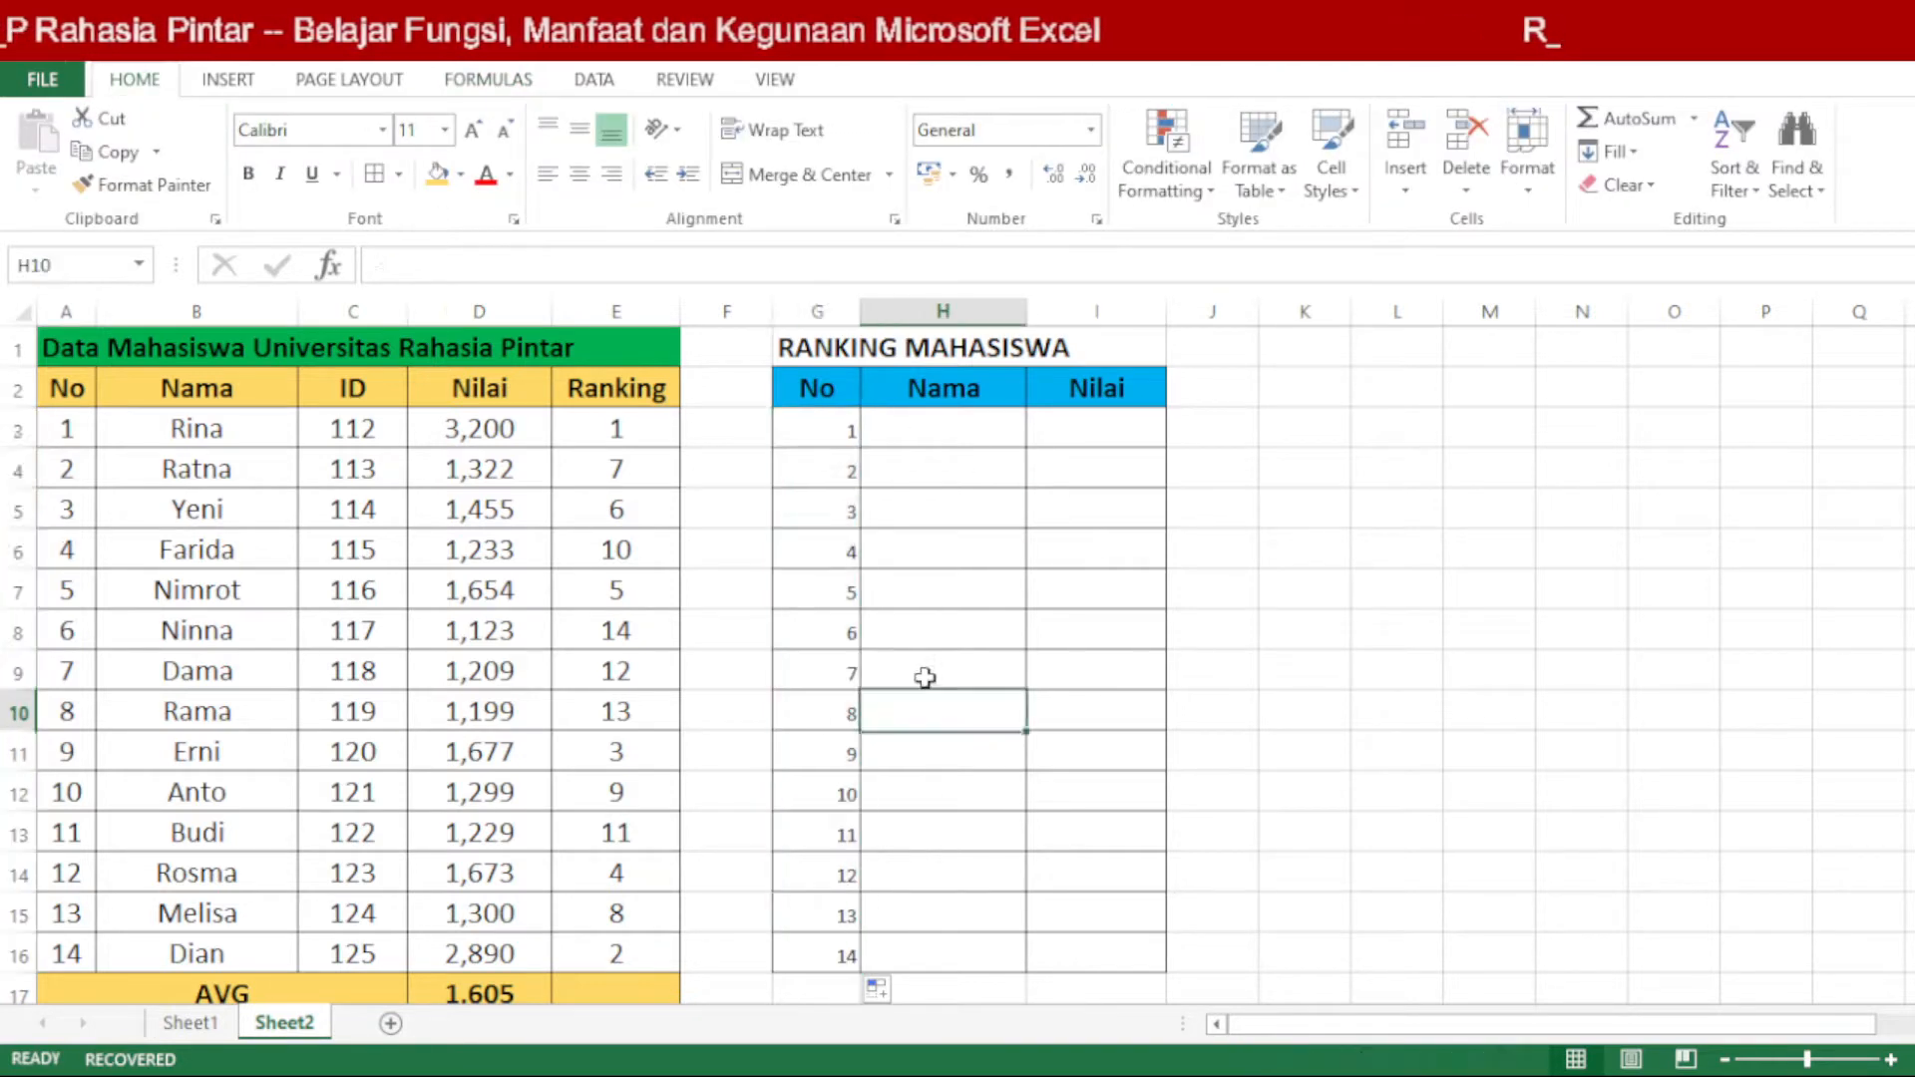
{"action": "left_click_drag", "start_coordinate": [849, 429], "coordinate": [850, 952]}
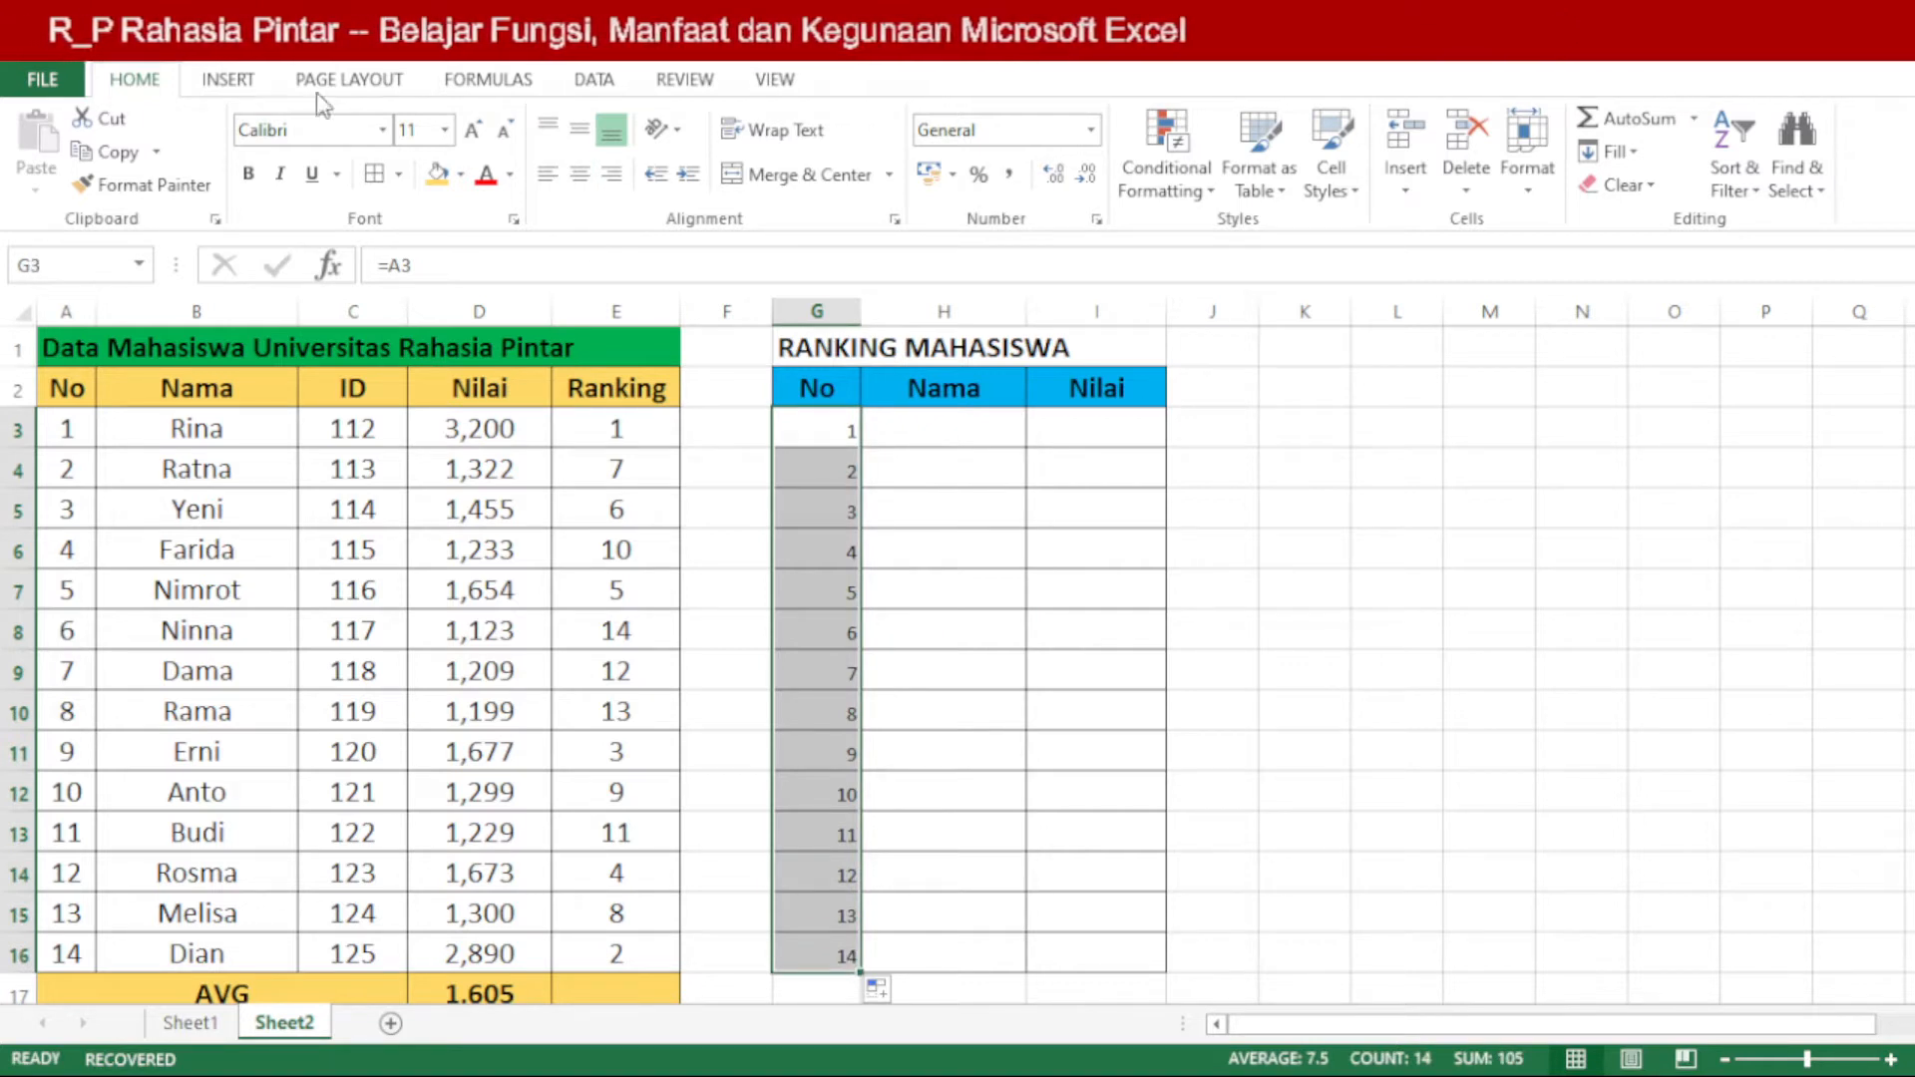
{"action": "left_click", "coordinate": [582, 178]}
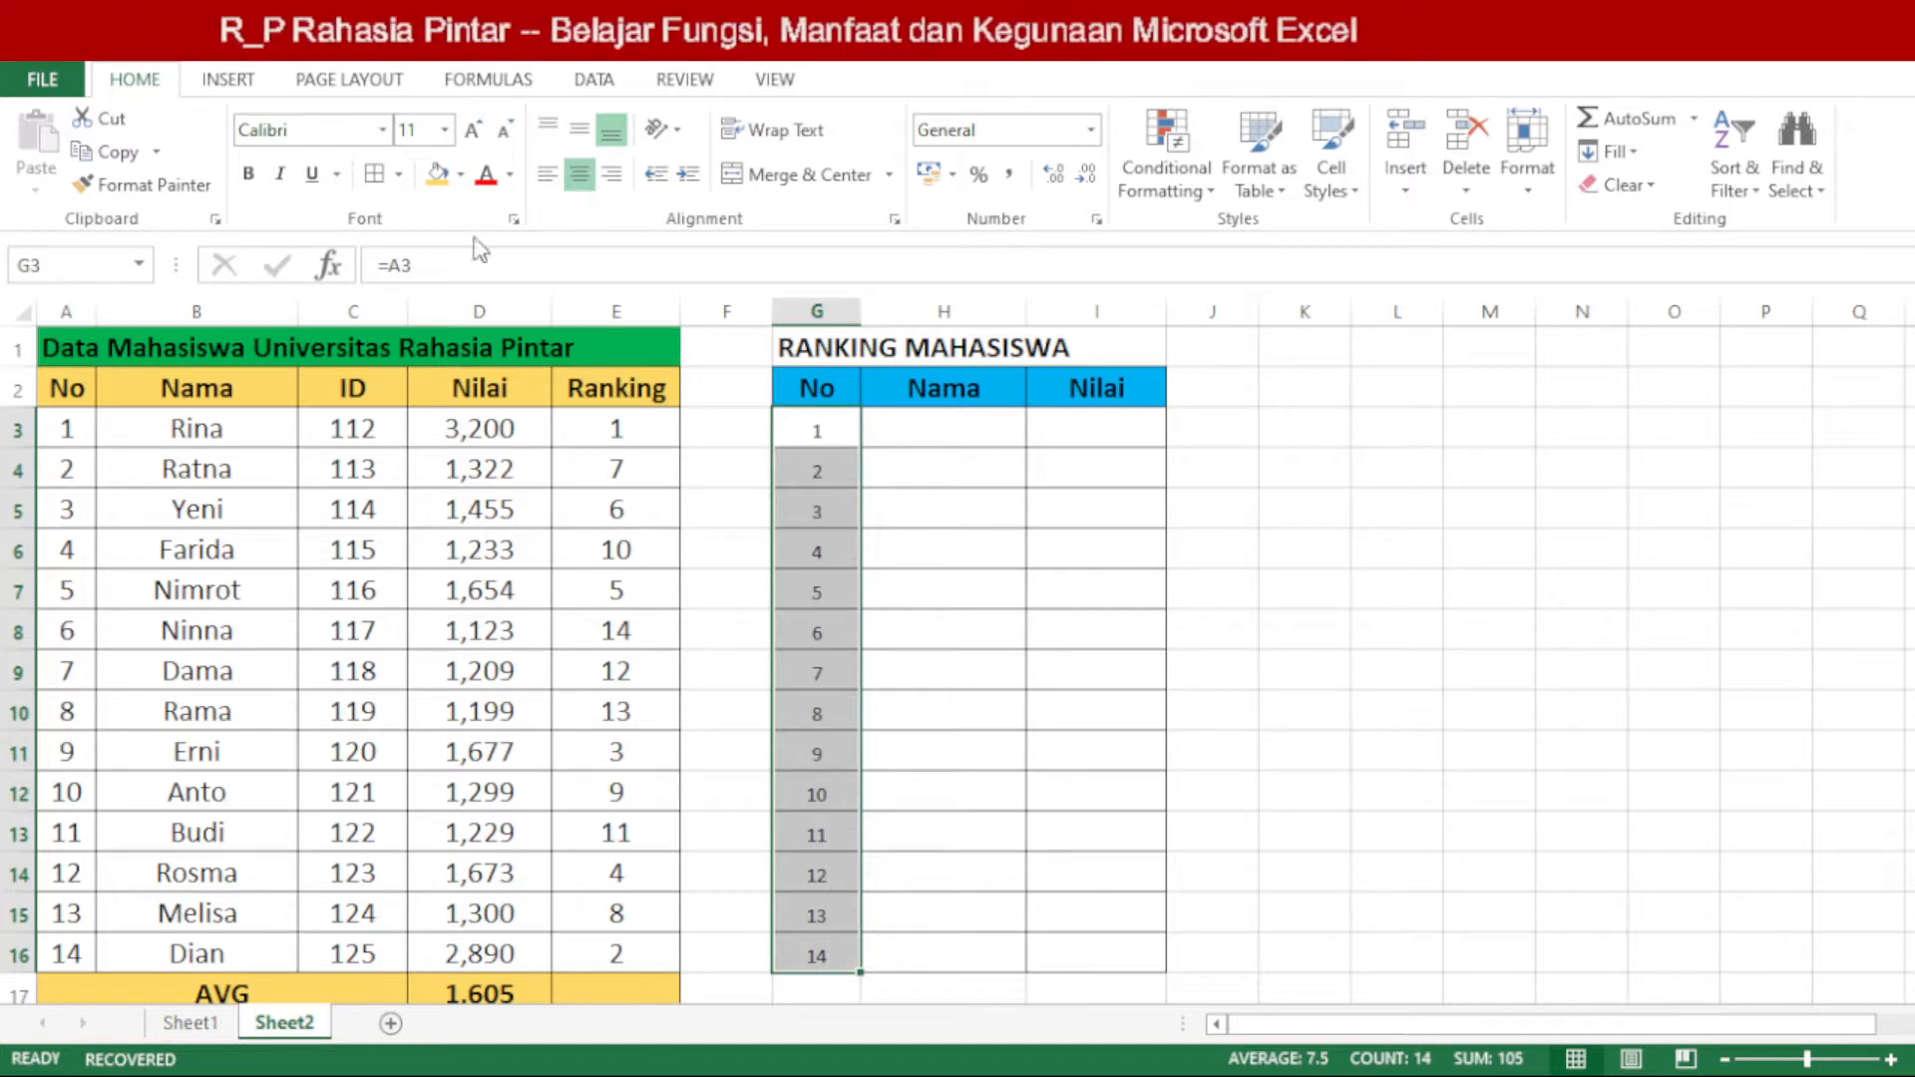
{"action": "left_click", "coordinate": [481, 142]}
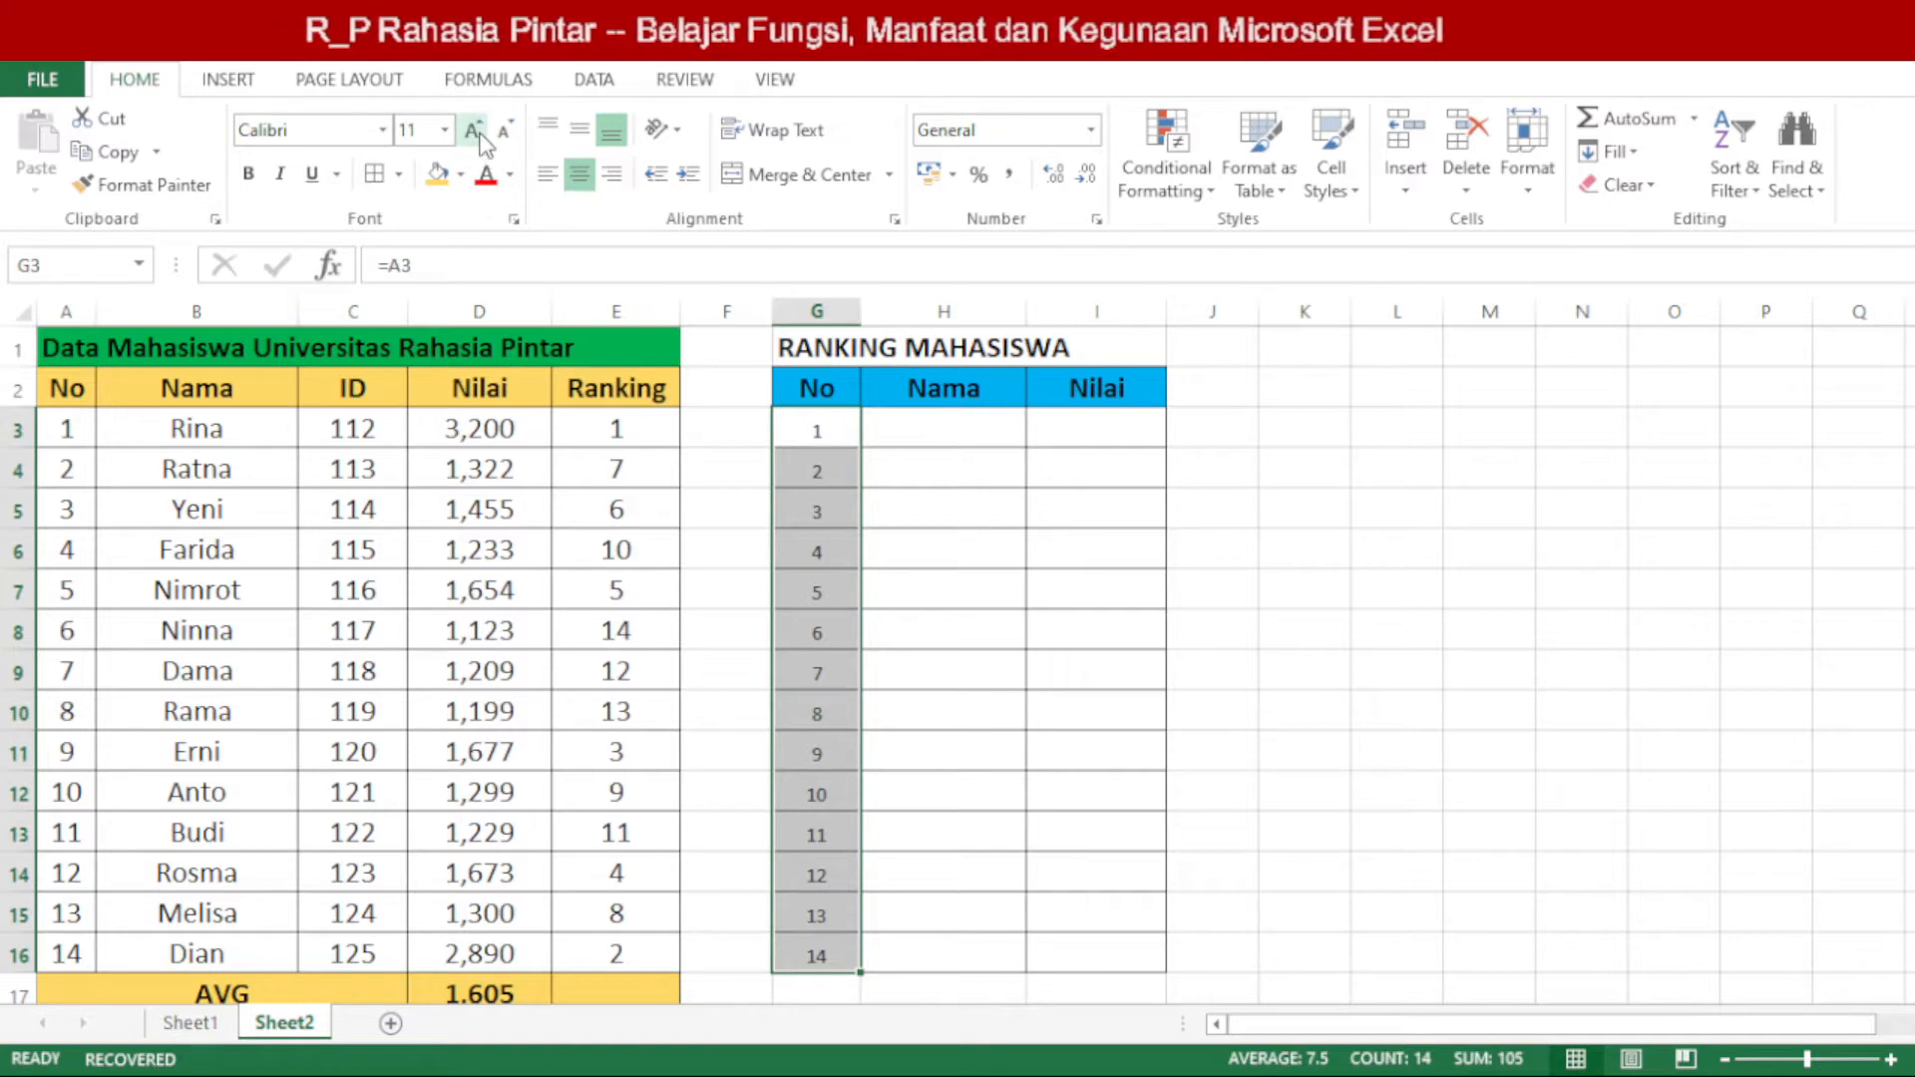
{"action": "left_click", "coordinate": [482, 142]}
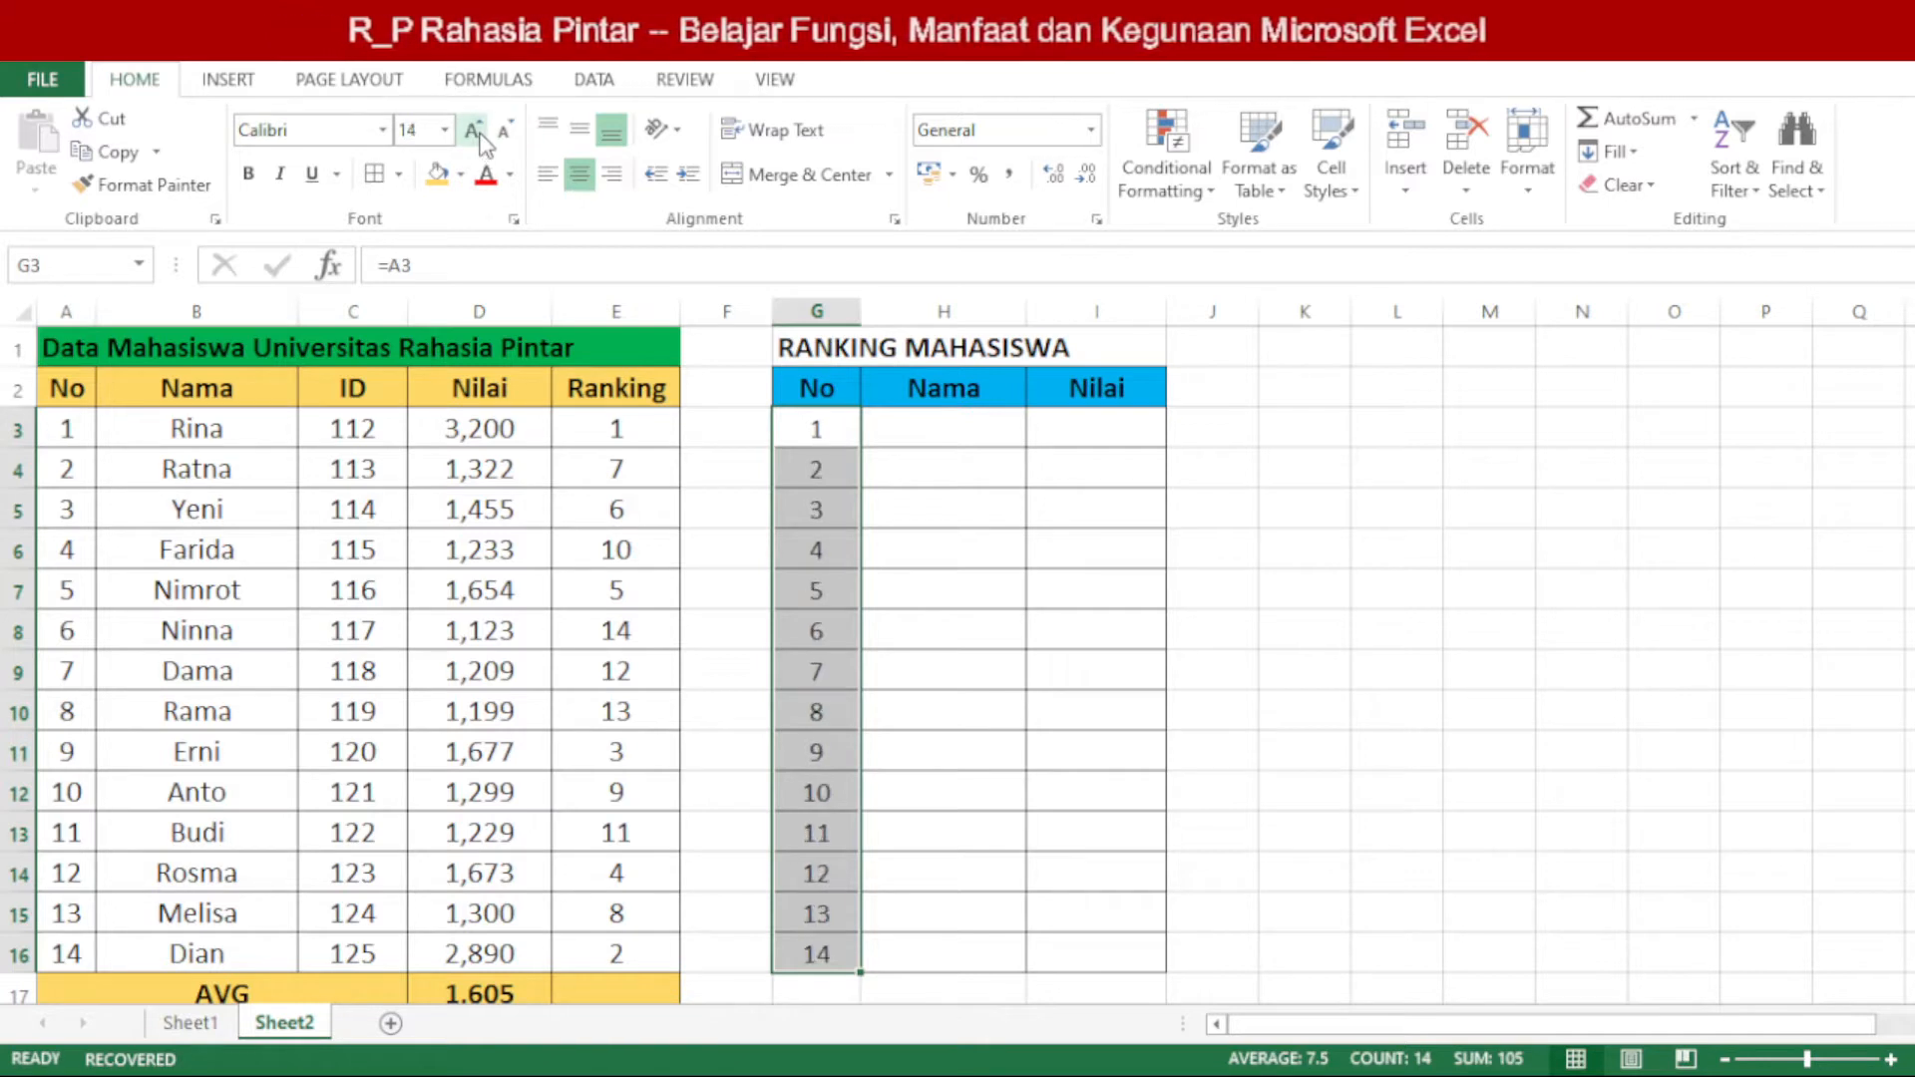
{"action": "left_click", "coordinate": [482, 141]}
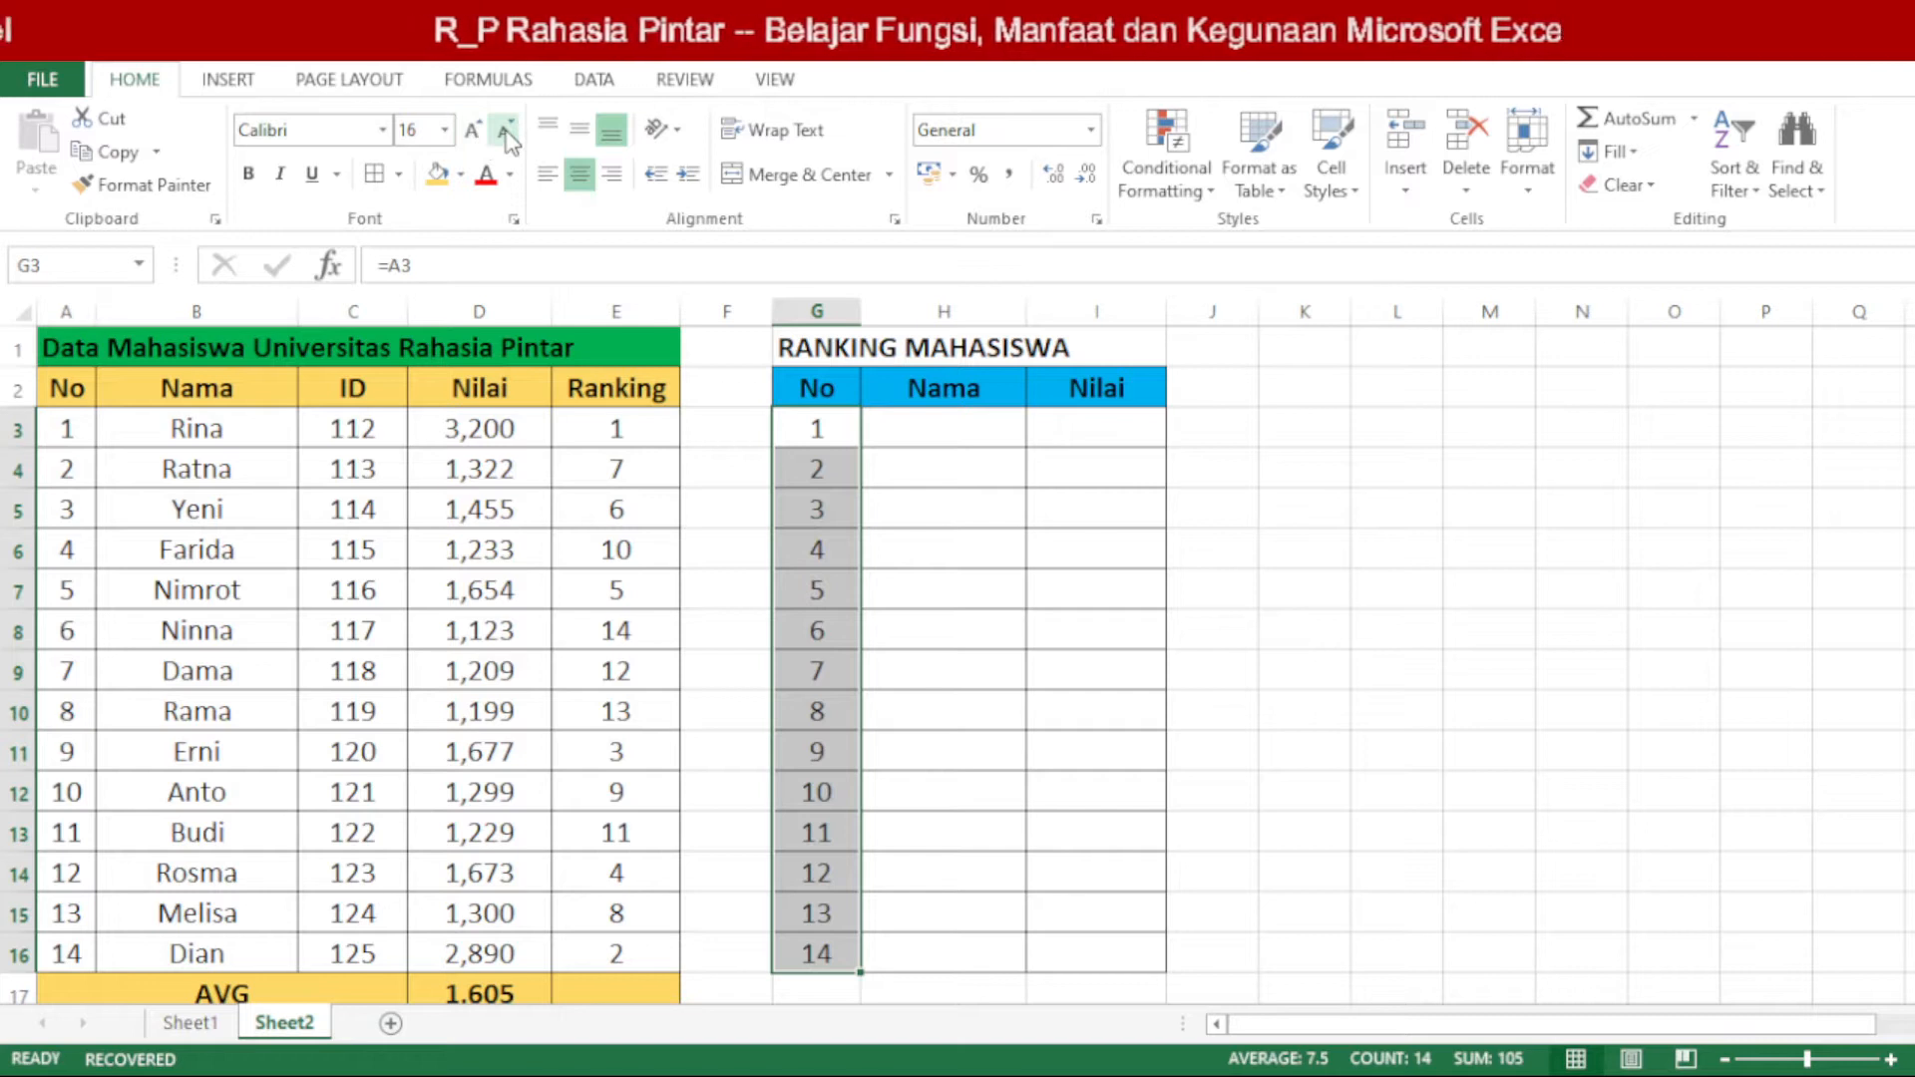
{"action": "left_click", "coordinate": [508, 140]}
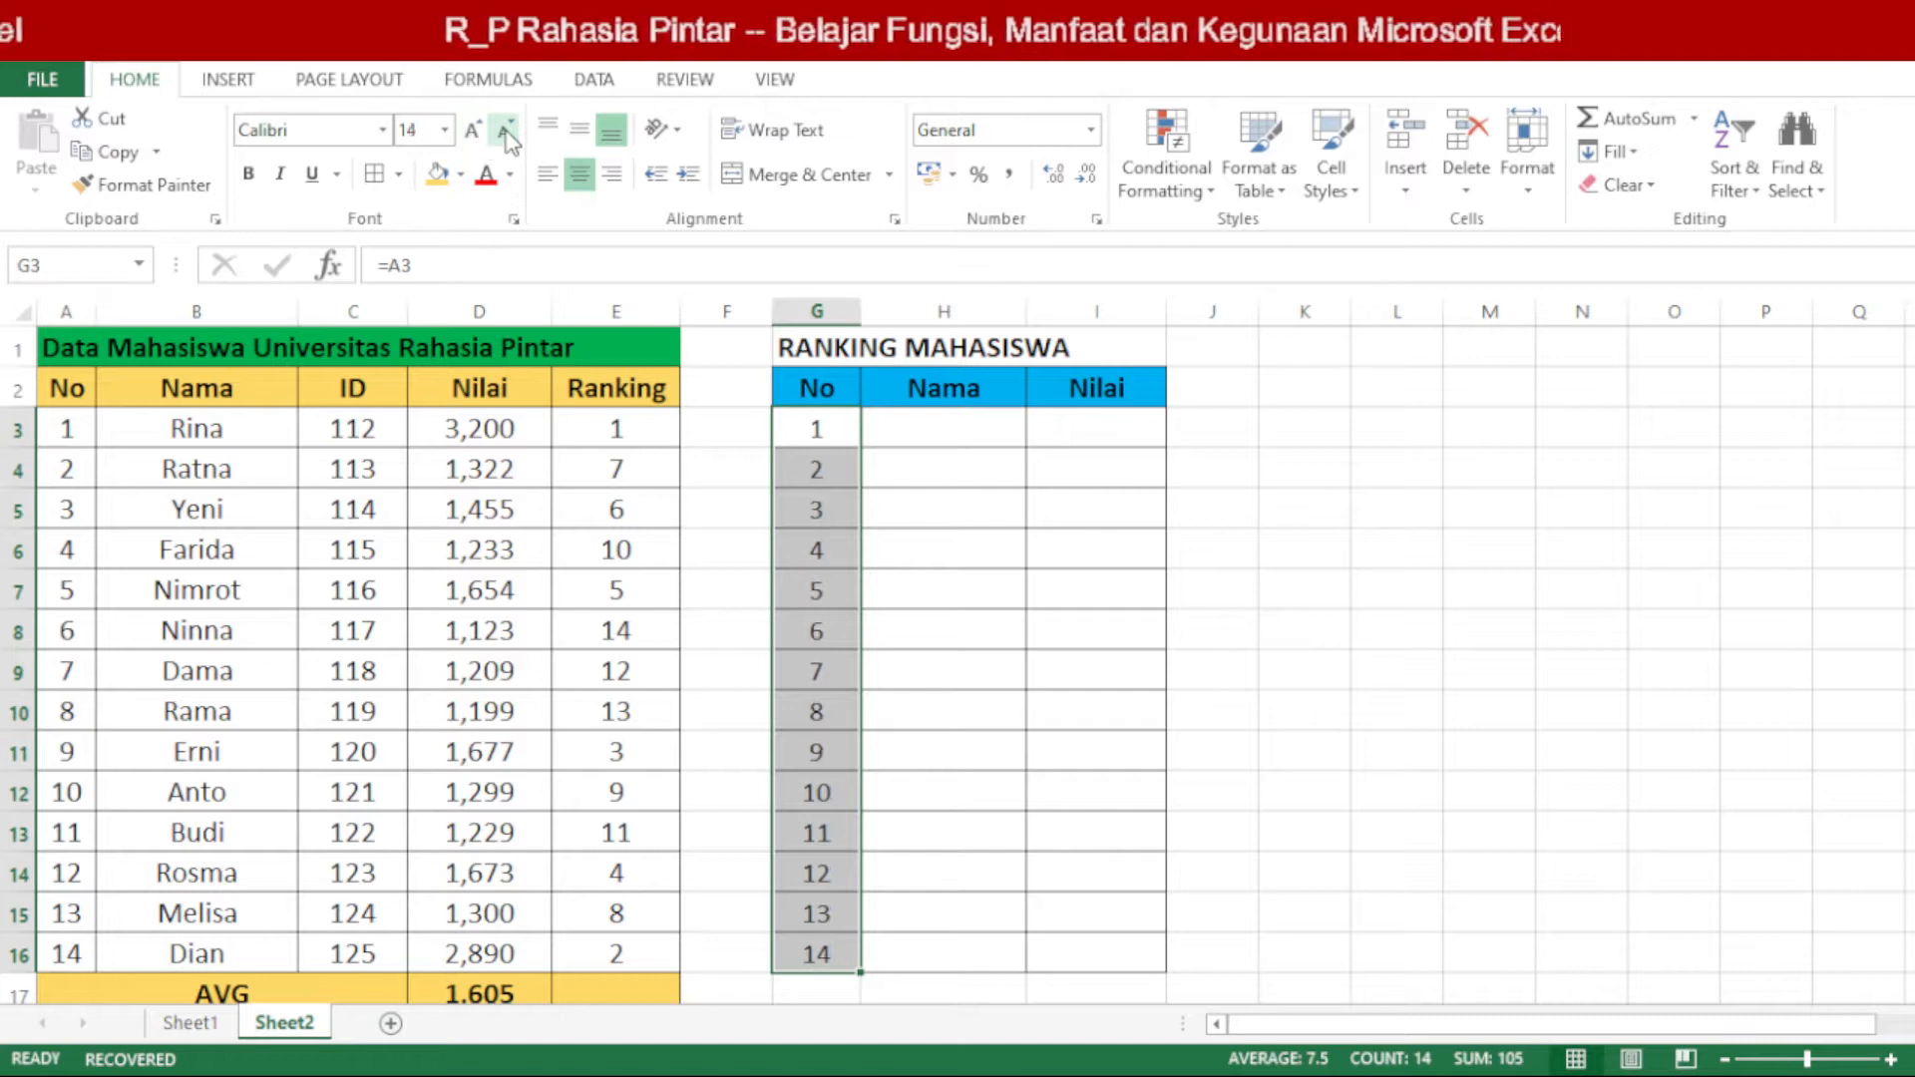
Step: Widen the Nama and Nilai columns (H and I) of the RANKING MAHASISWA table
{"action": "left_click", "coordinate": [982, 453]}
{"action": "left_click", "coordinate": [973, 434]}
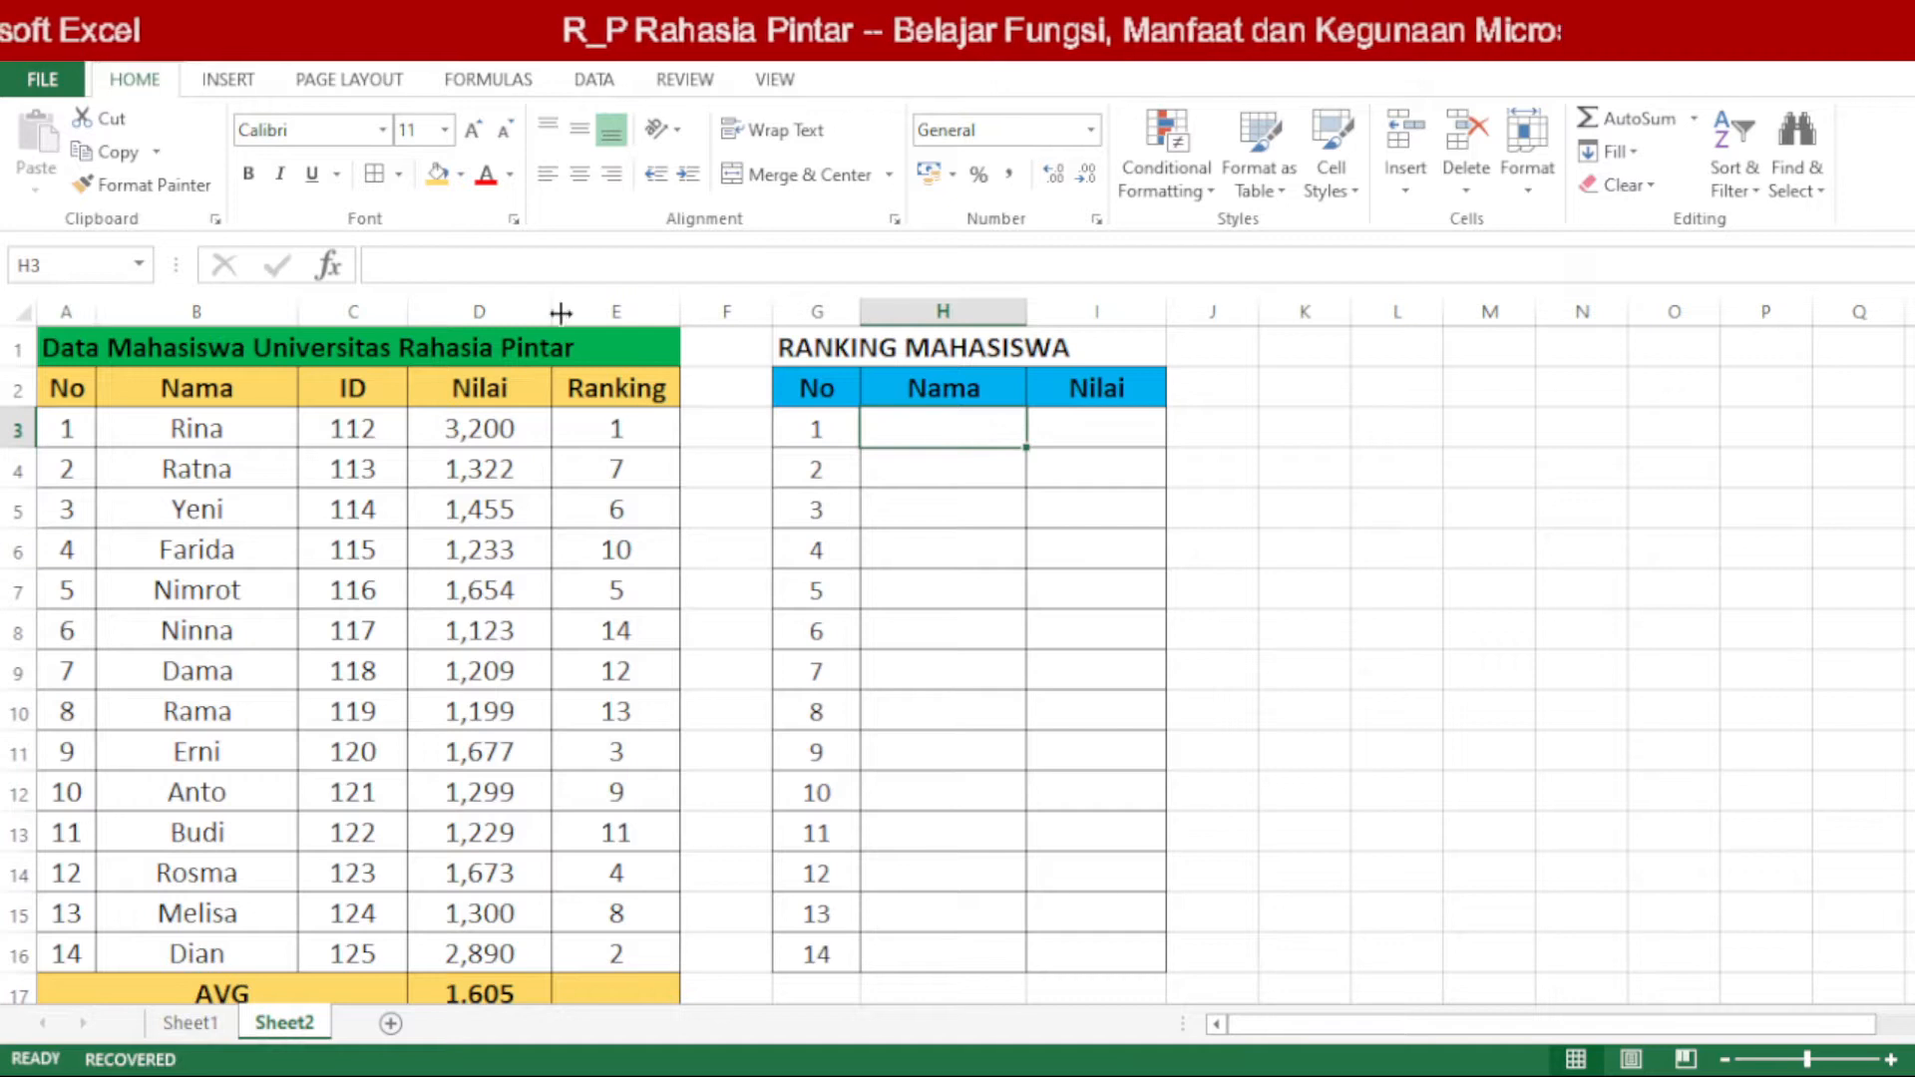
{"action": "left_click", "coordinate": [602, 310]}
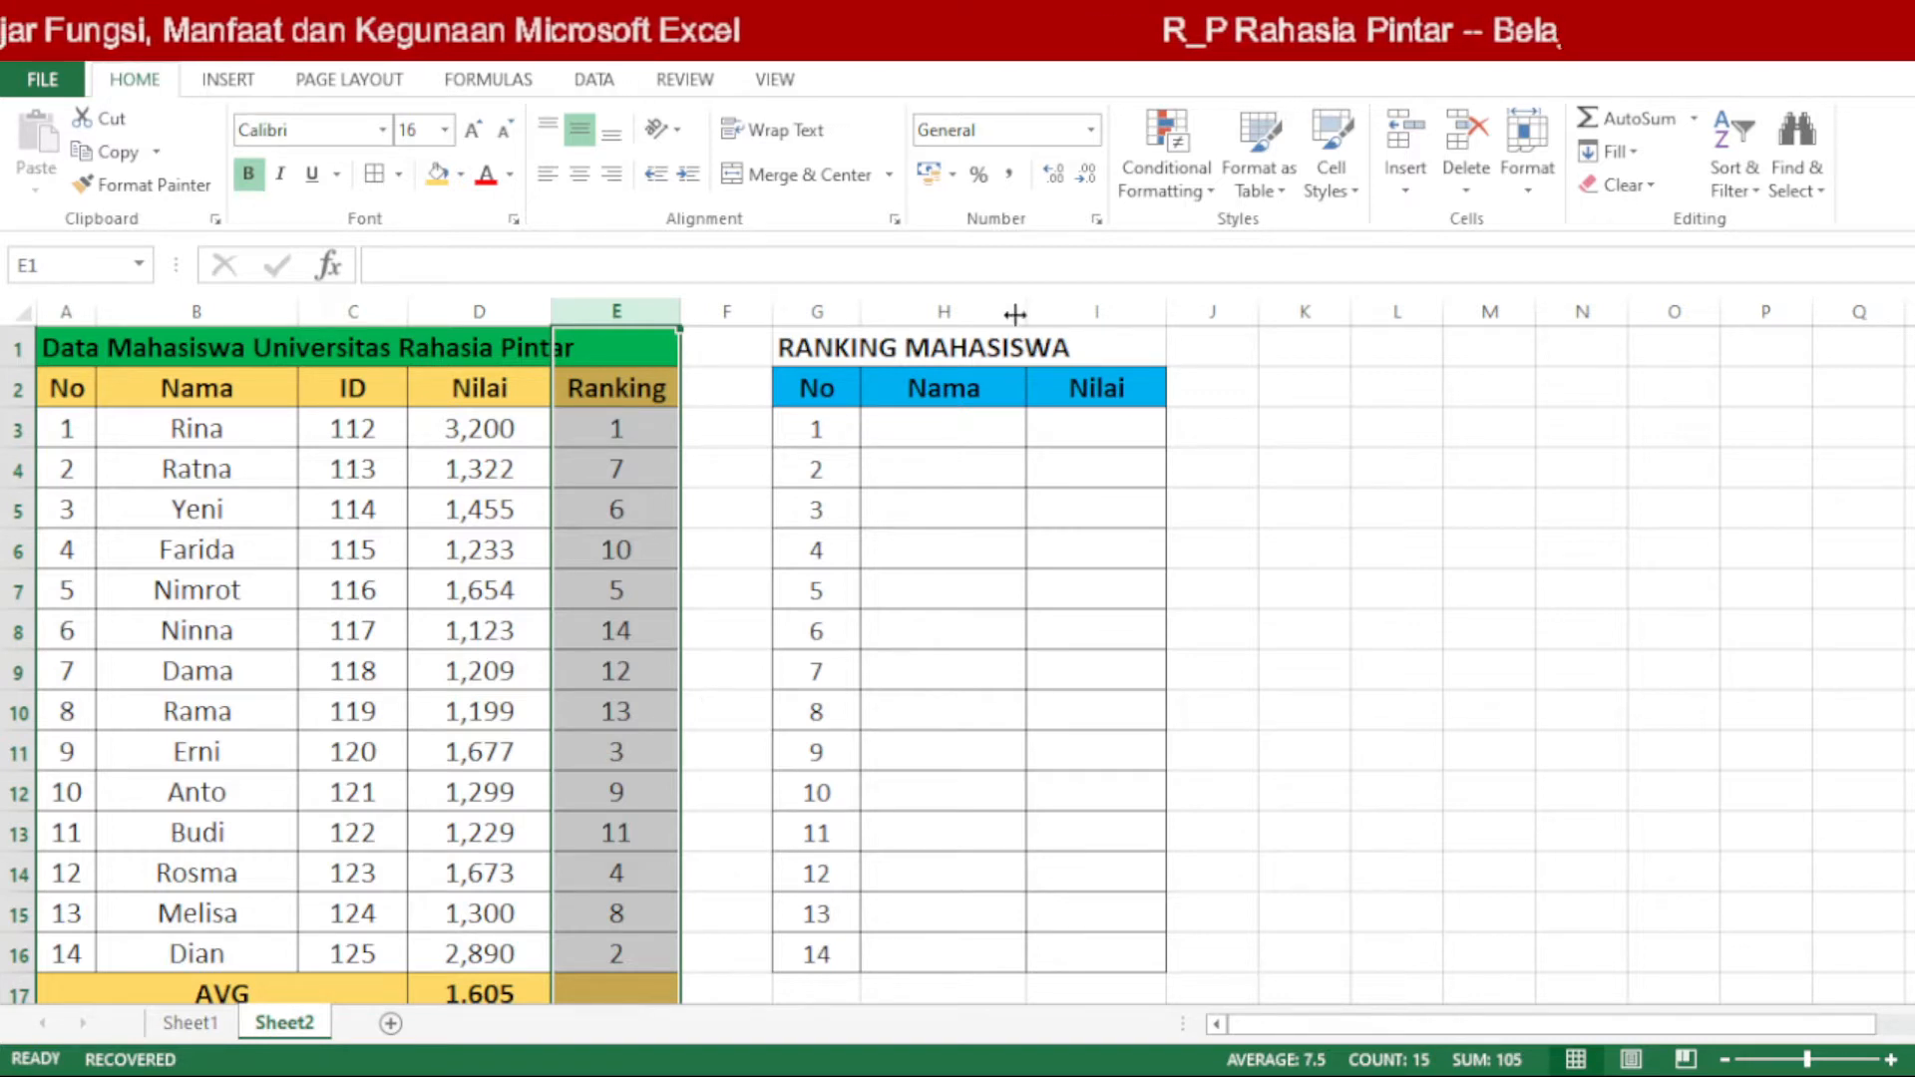
{"action": "left_click_drag", "start_coordinate": [1016, 314], "coordinate": [1051, 316]}
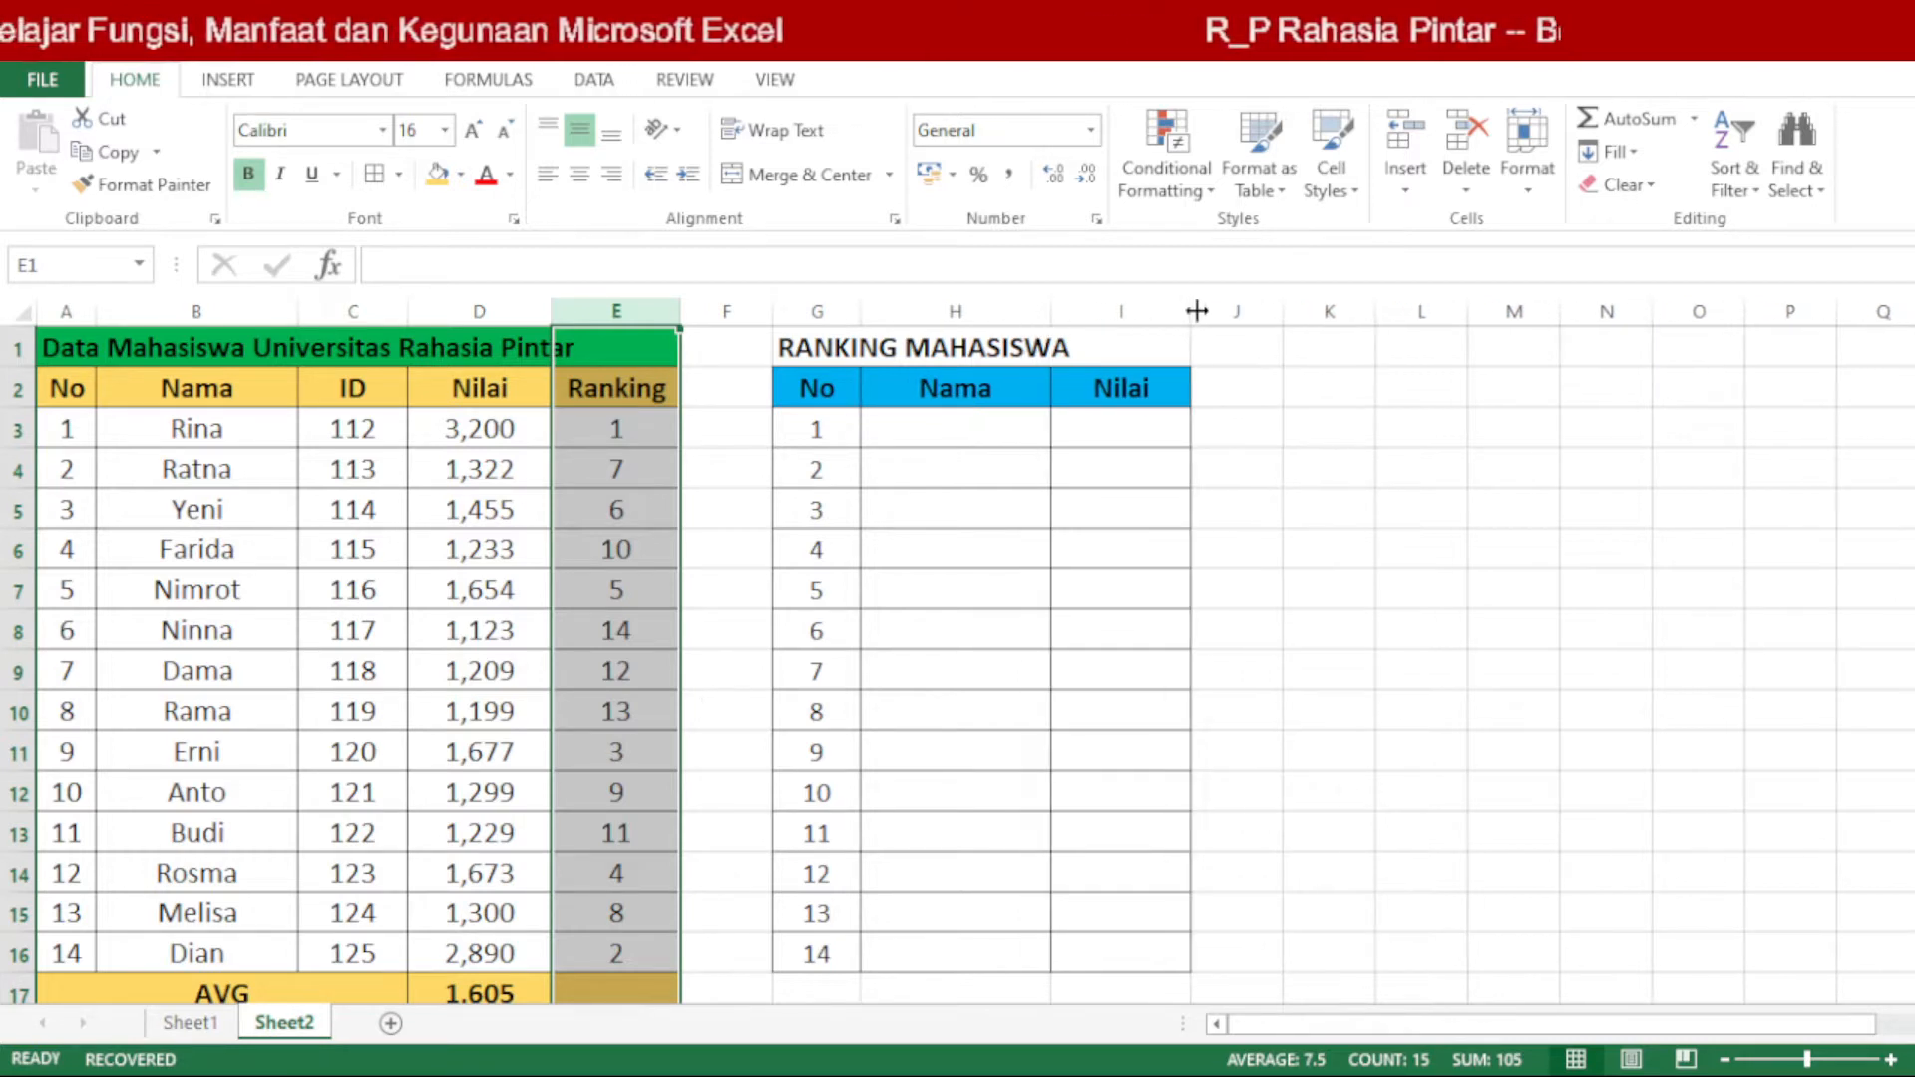
{"action": "left_click_drag", "start_coordinate": [1262, 334], "coordinate": [1304, 341]}
{"action": "left_click", "coordinate": [1026, 418]}
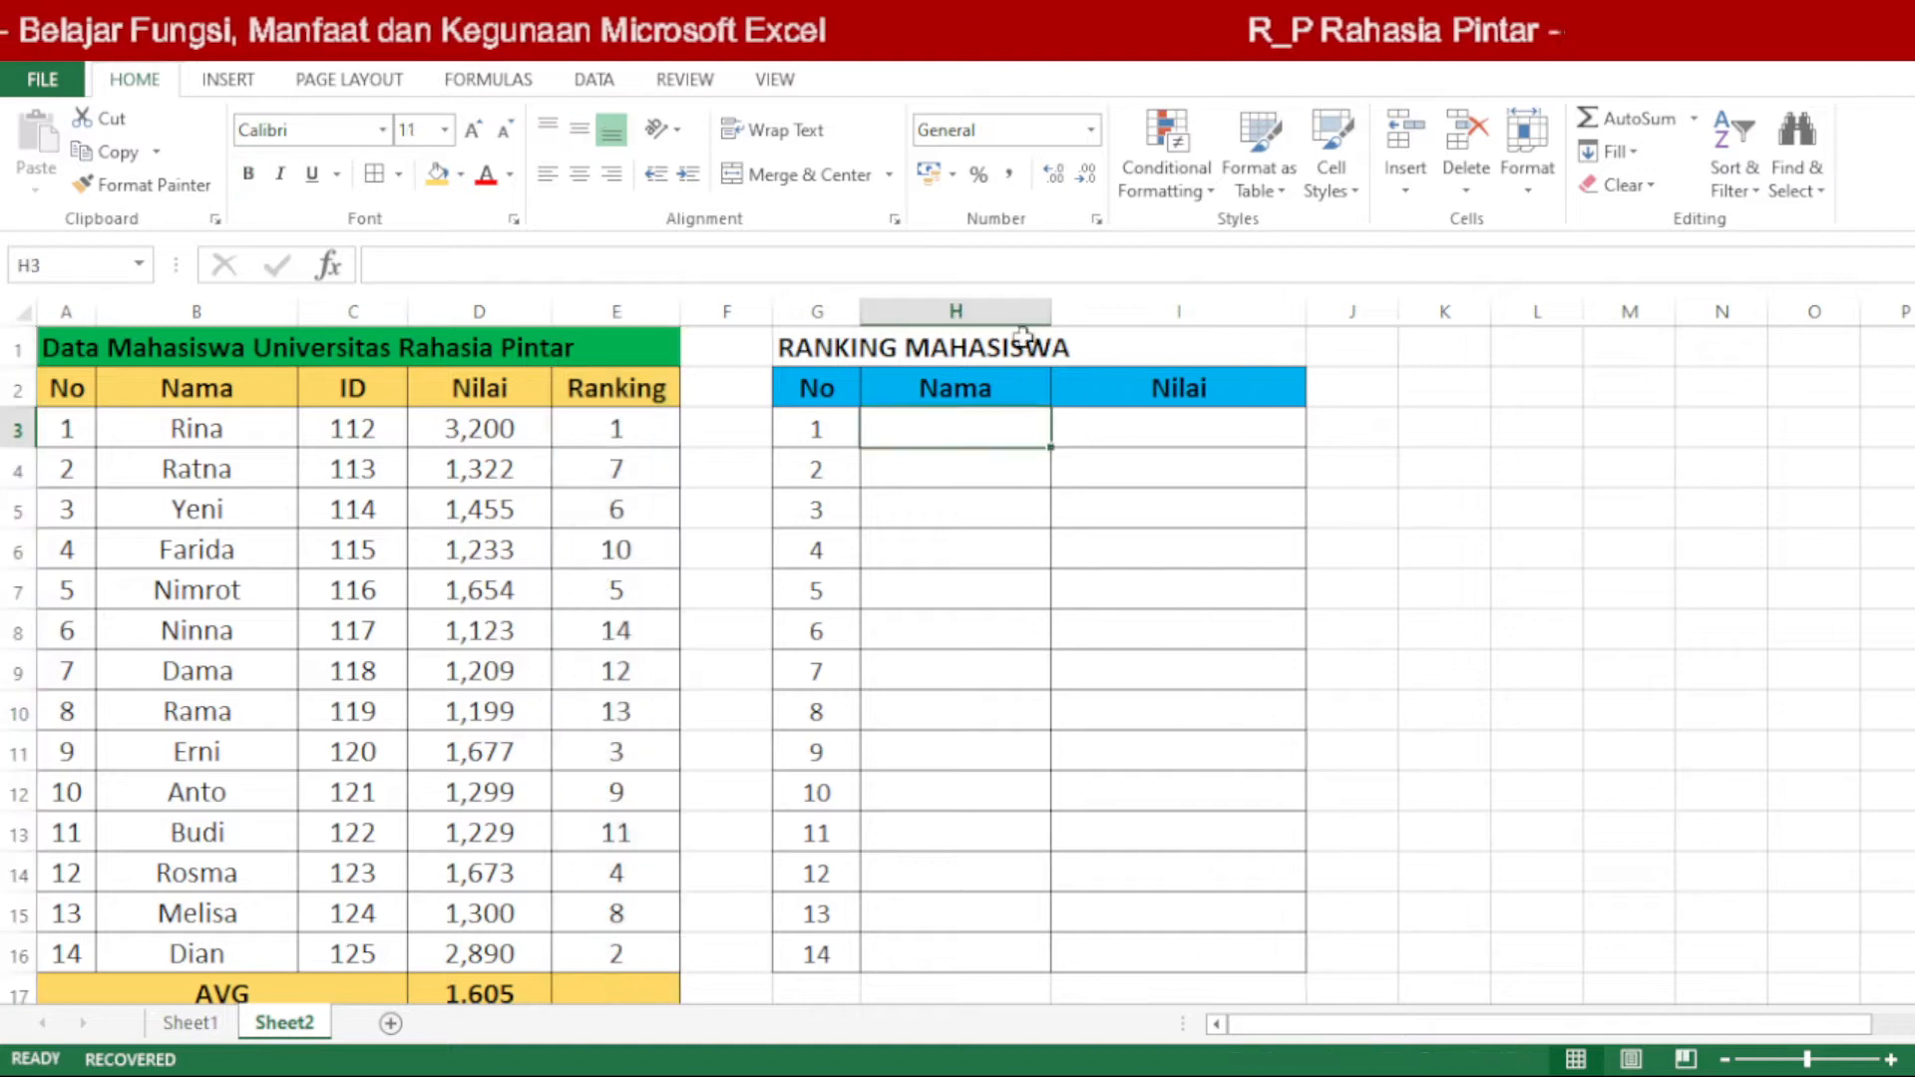
{"action": "left_click_drag", "start_coordinate": [1059, 305], "coordinate": [1082, 321]}
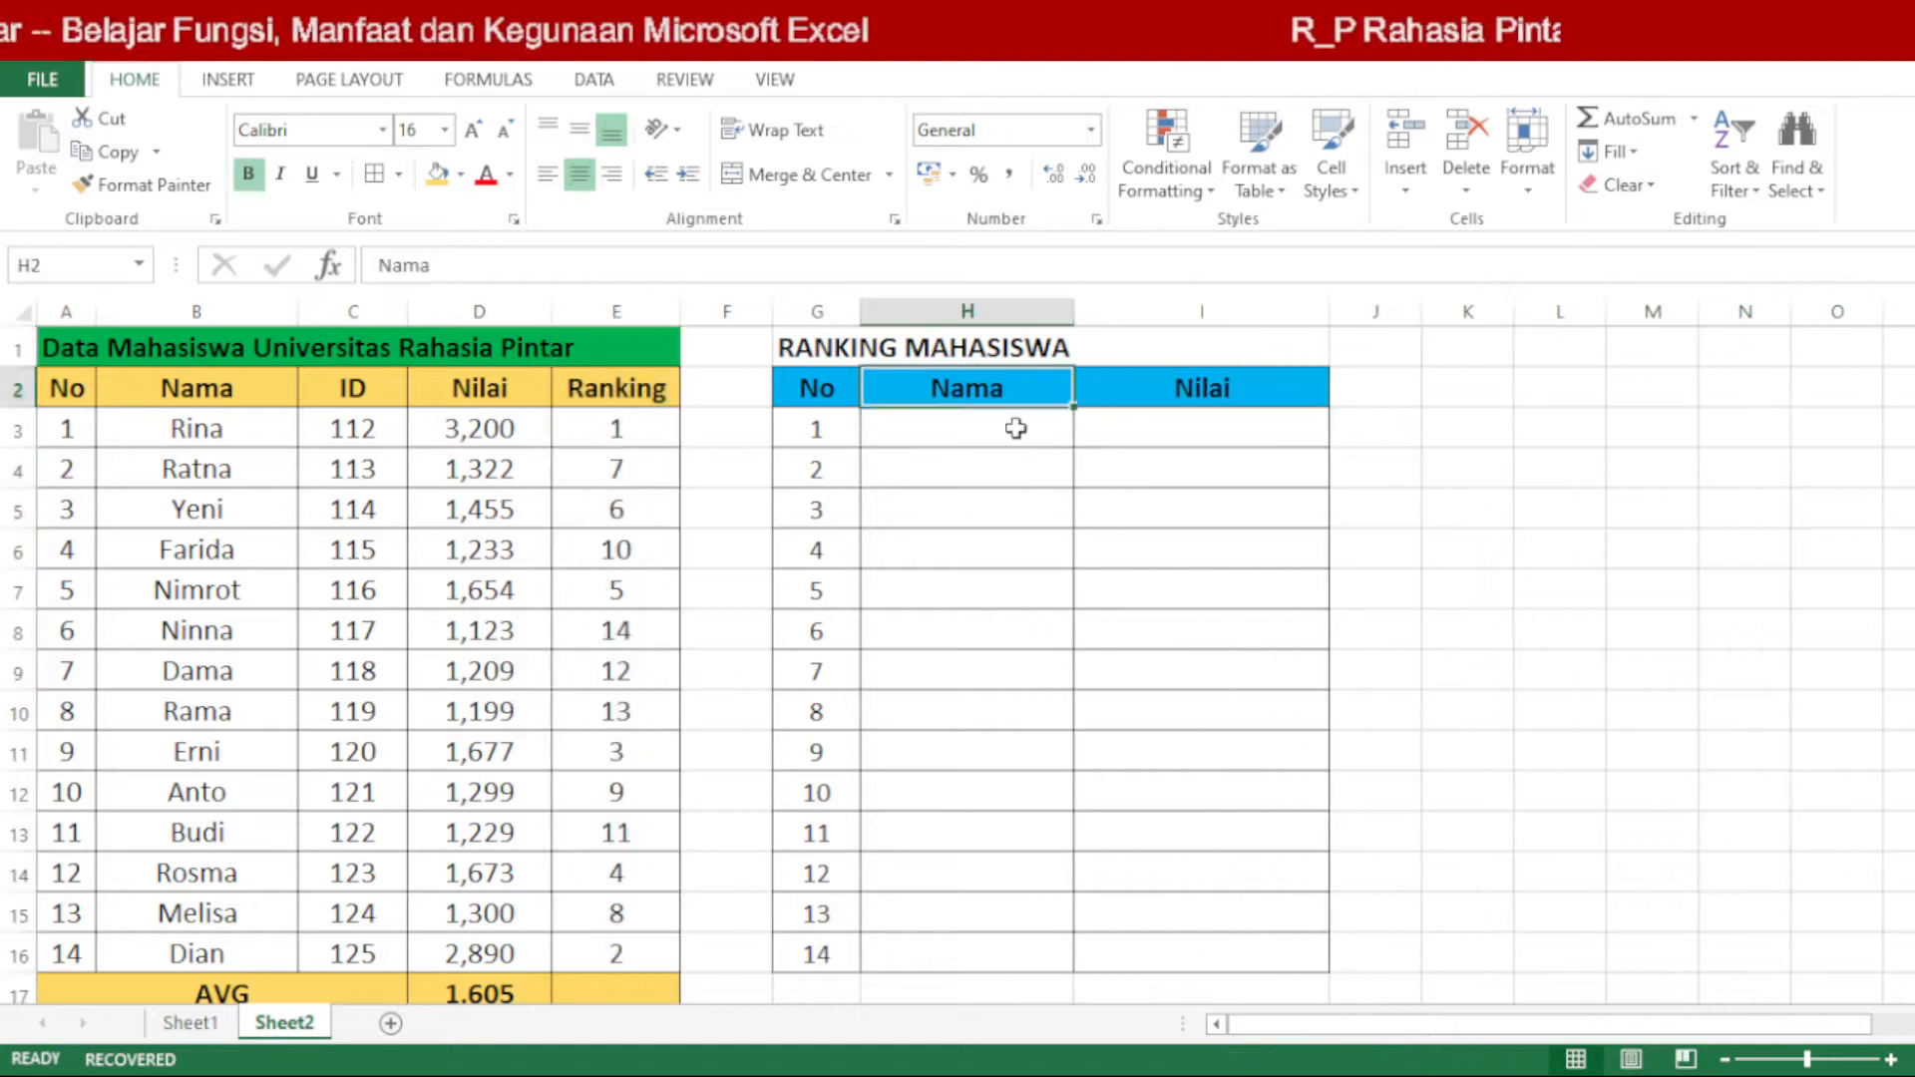
{"action": "left_click", "coordinate": [1194, 386]}
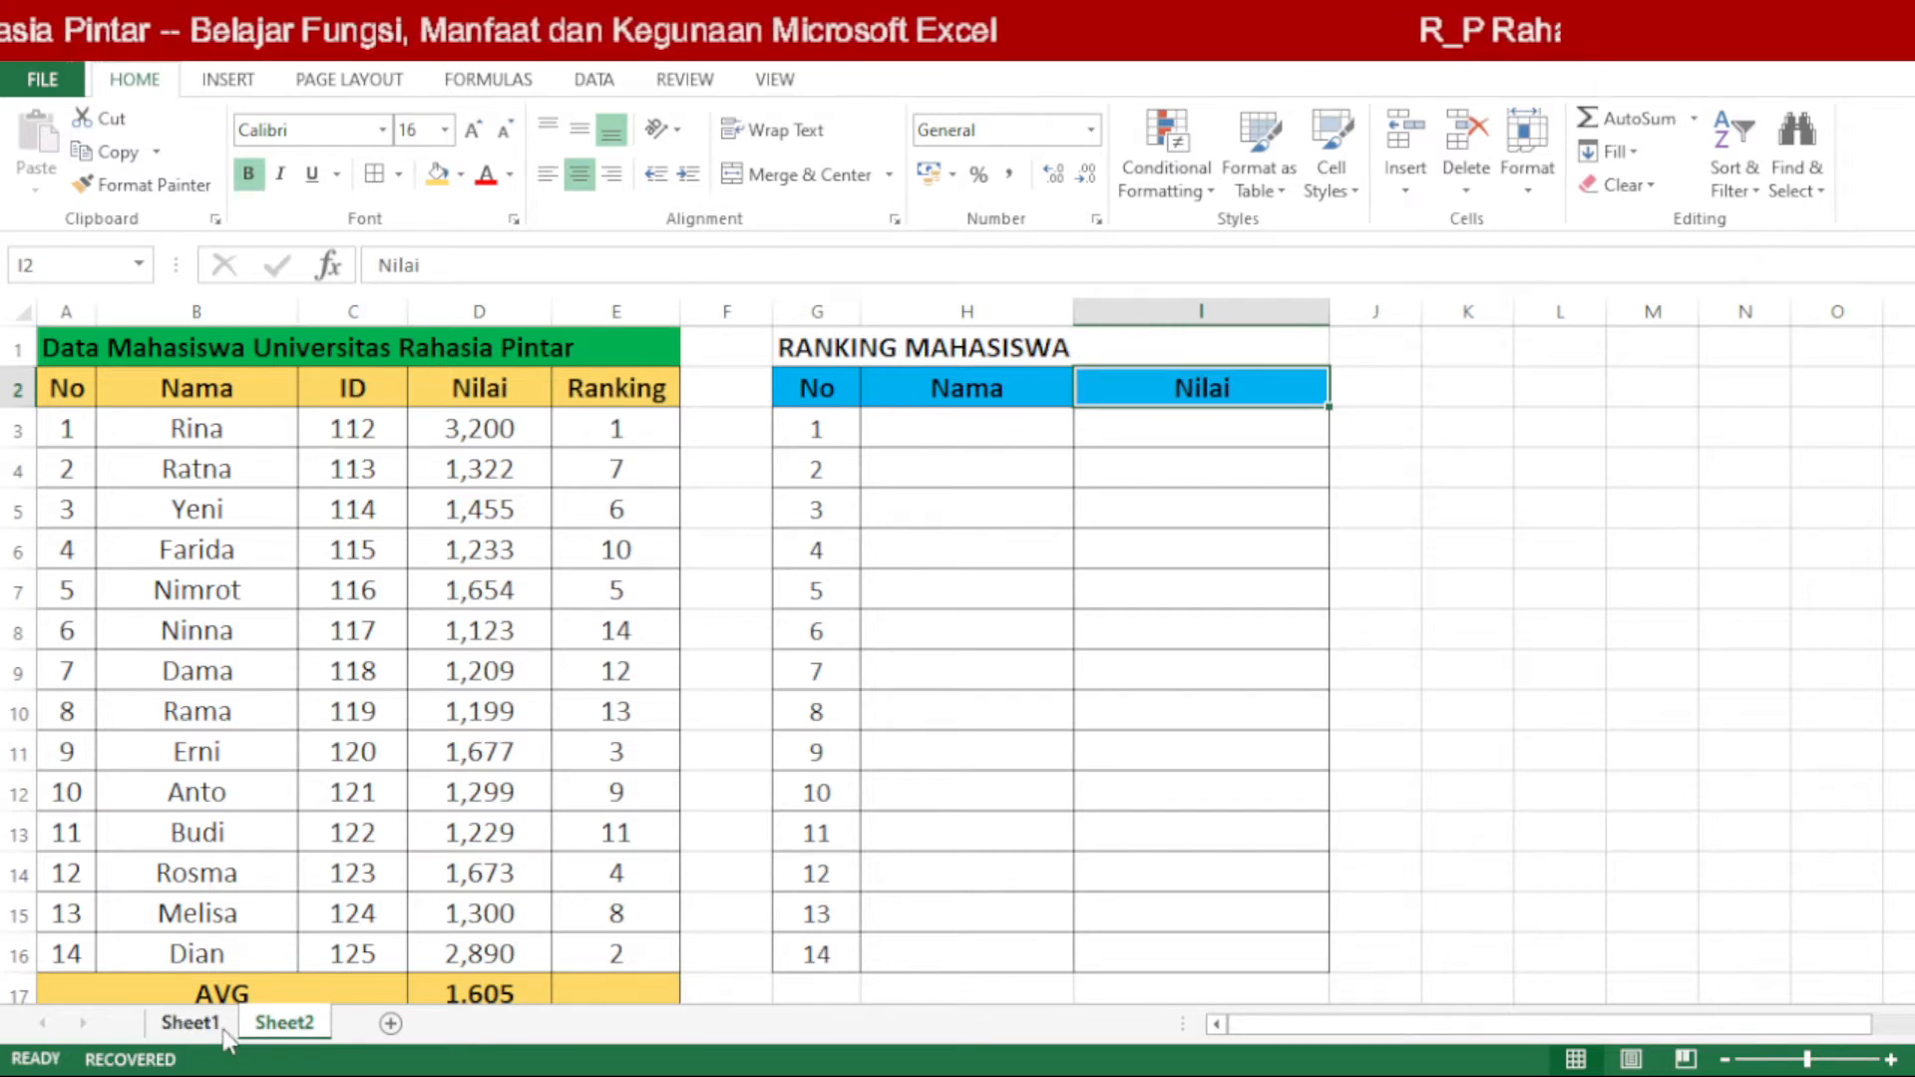
Step: Examine the INDEX, MATCH and SMALL formula in cell H3 of the finished ranking table on Sheet1
{"action": "left_click", "coordinate": [189, 1022]}
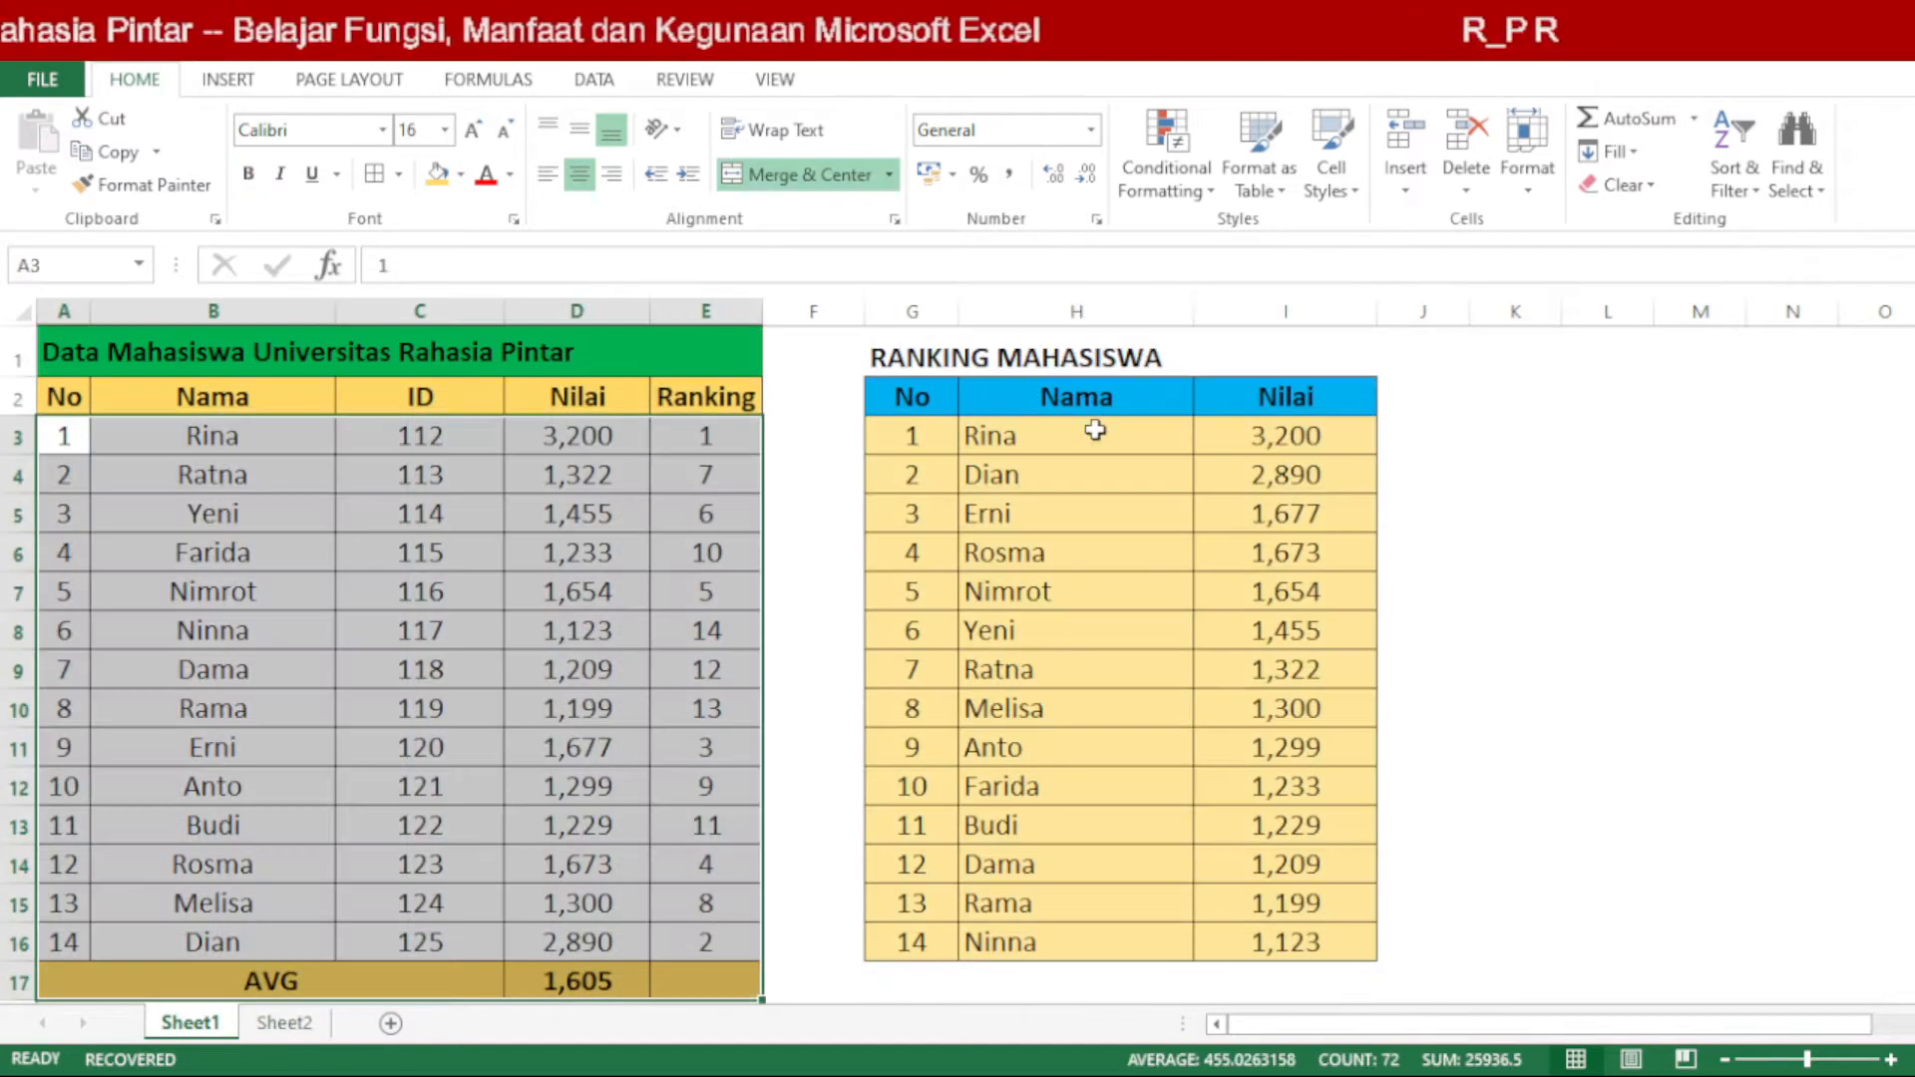
{"action": "left_click", "coordinate": [1095, 431]}
{"action": "double_click", "coordinate": [1095, 431]}
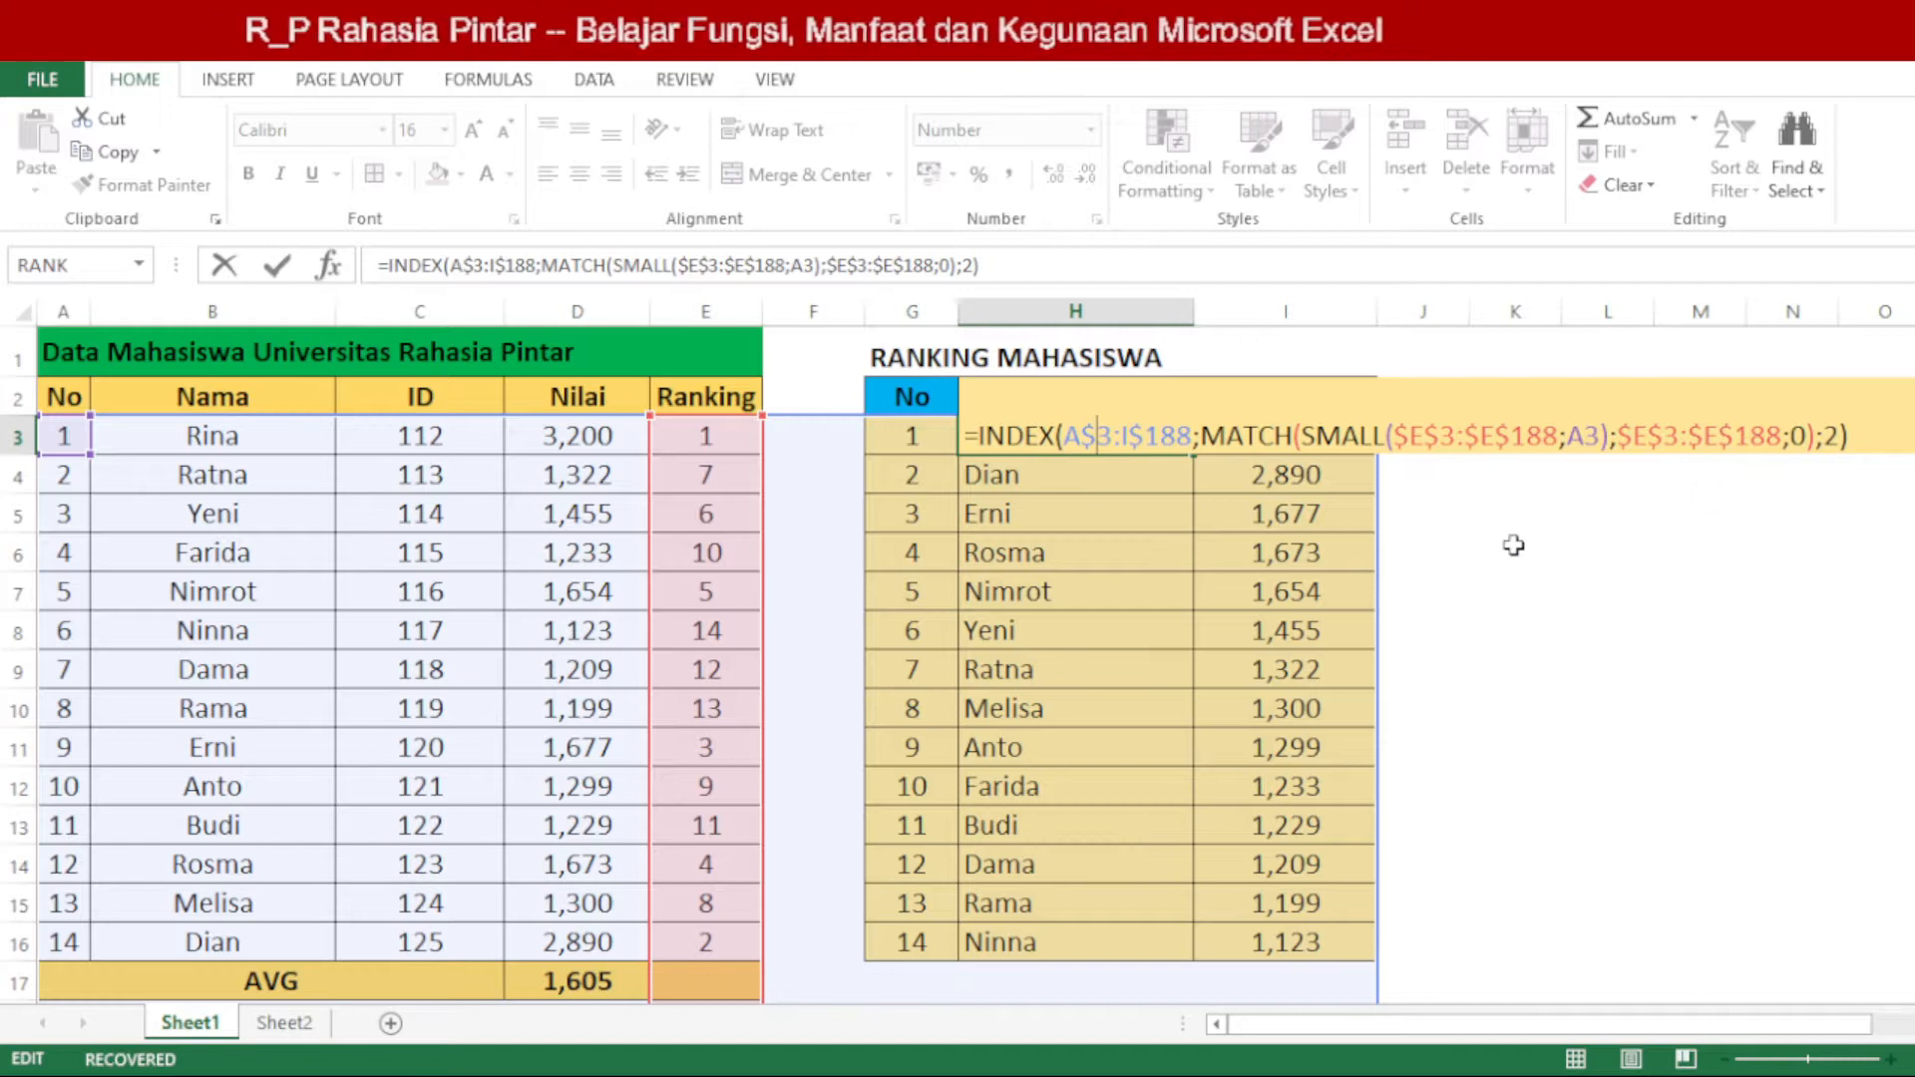
{"action": "key", "text": "Return"}
{"action": "left_click", "coordinate": [1111, 504]}
Step: Copy the Nama and Nilai formulas in H3:I3 on Sheet1 and paste them into H3:I3 on Sheet2
{"action": "left_click", "coordinate": [1090, 436]}
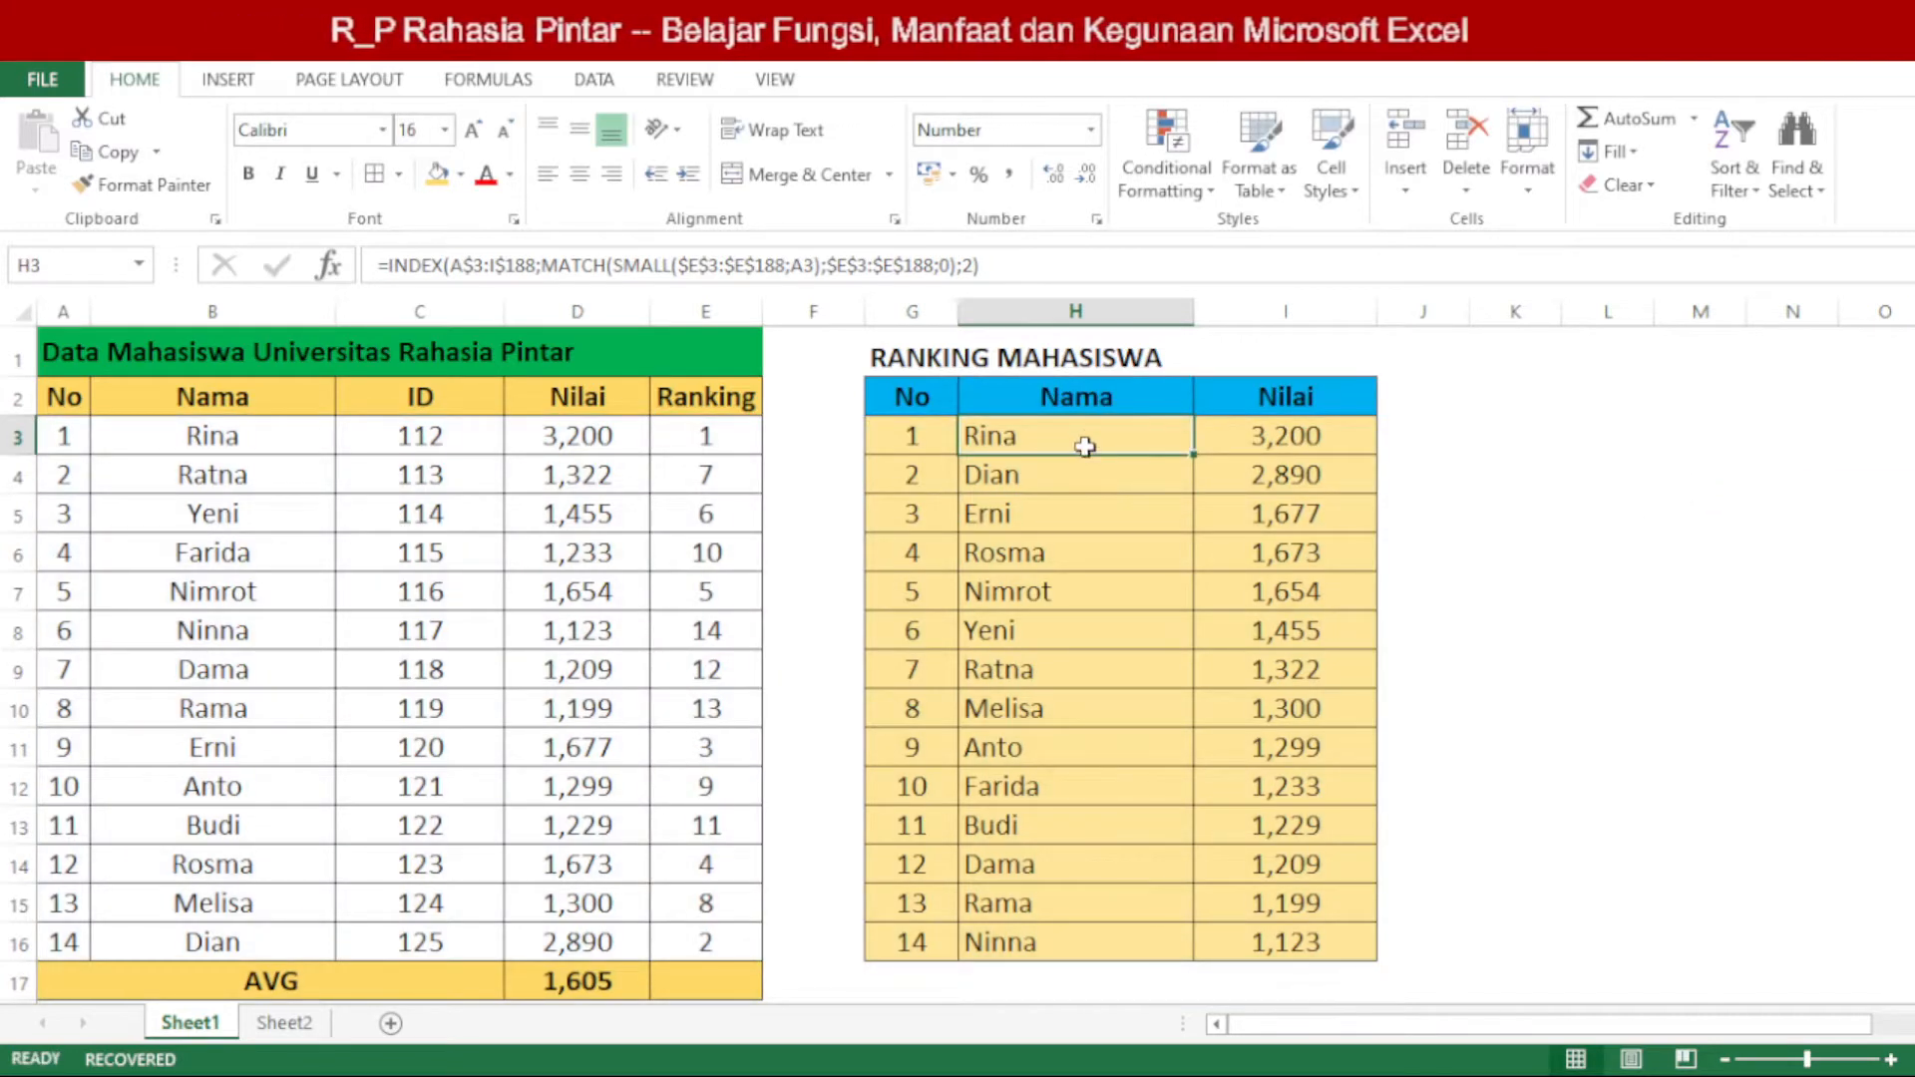
{"action": "key", "text": "ctrl+c"}
{"action": "left_click", "coordinate": [287, 1022]}
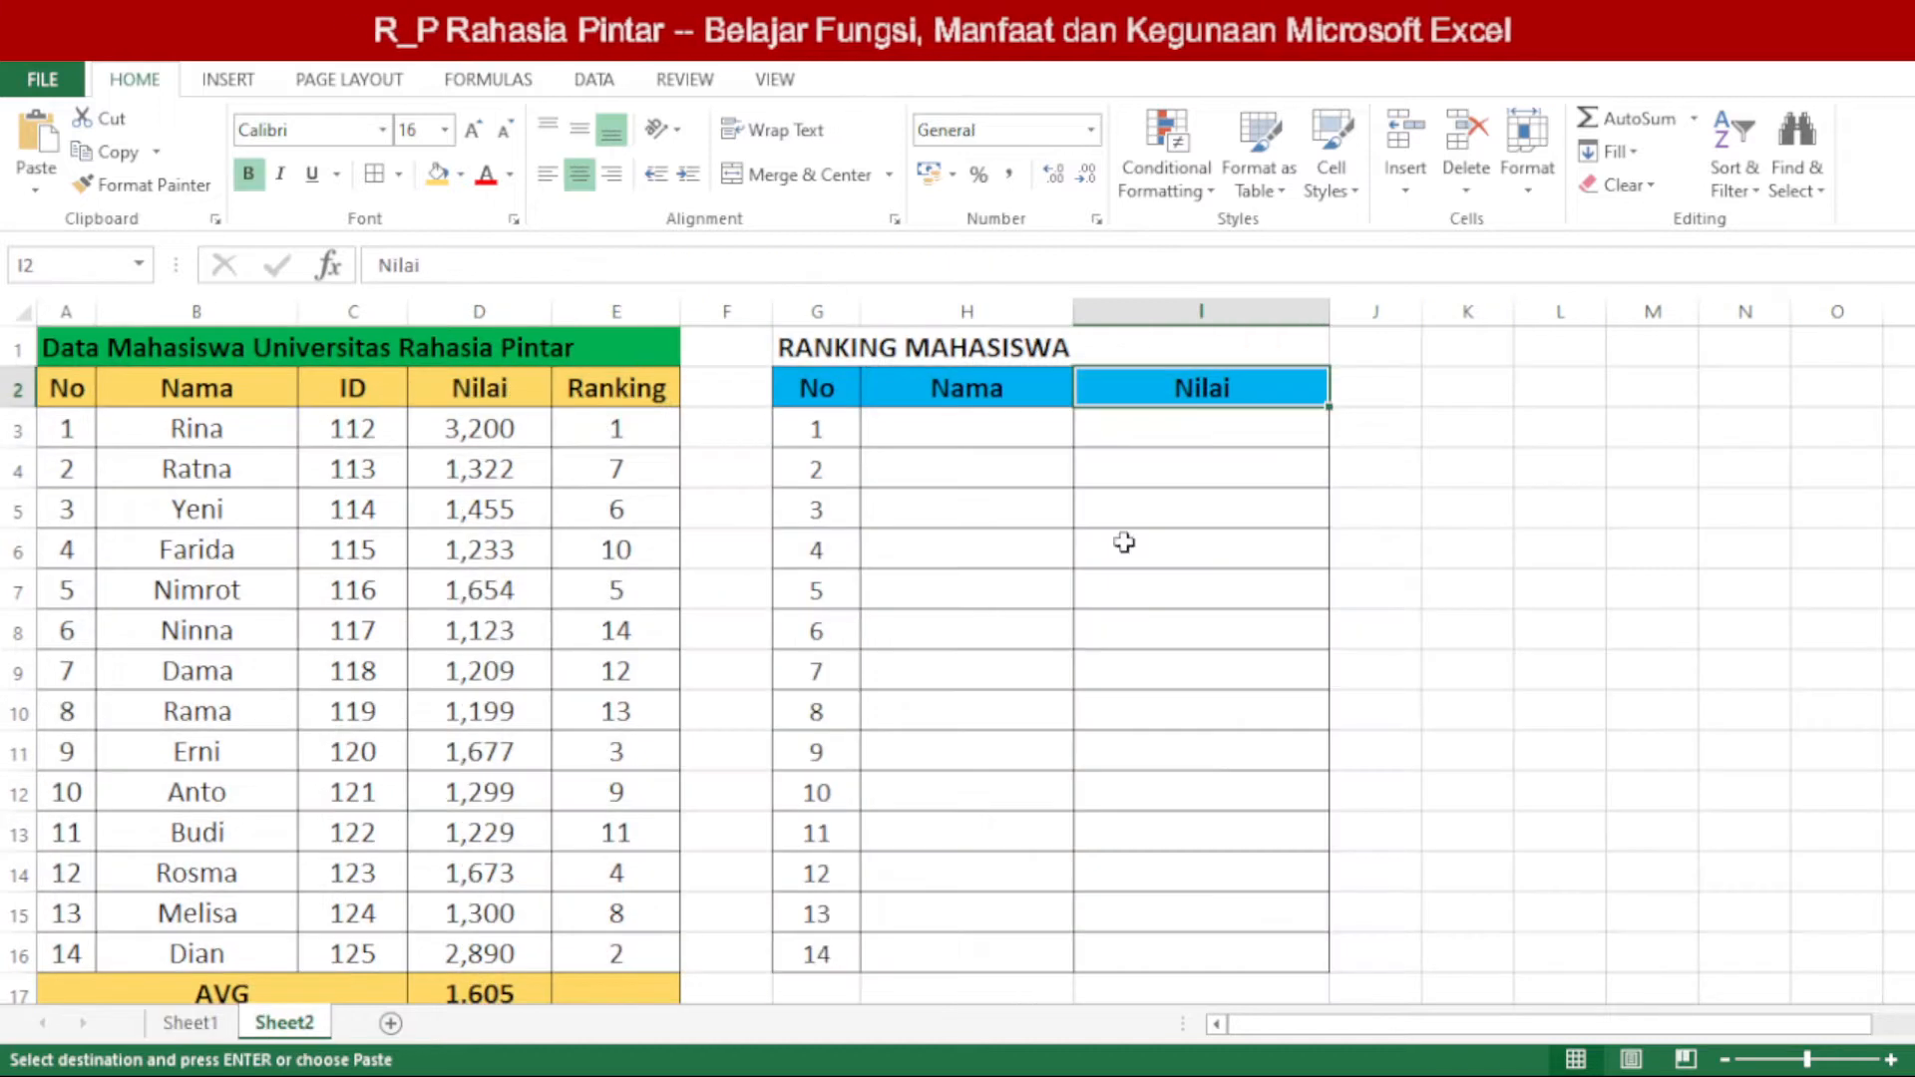
{"action": "left_click", "coordinate": [191, 1022]}
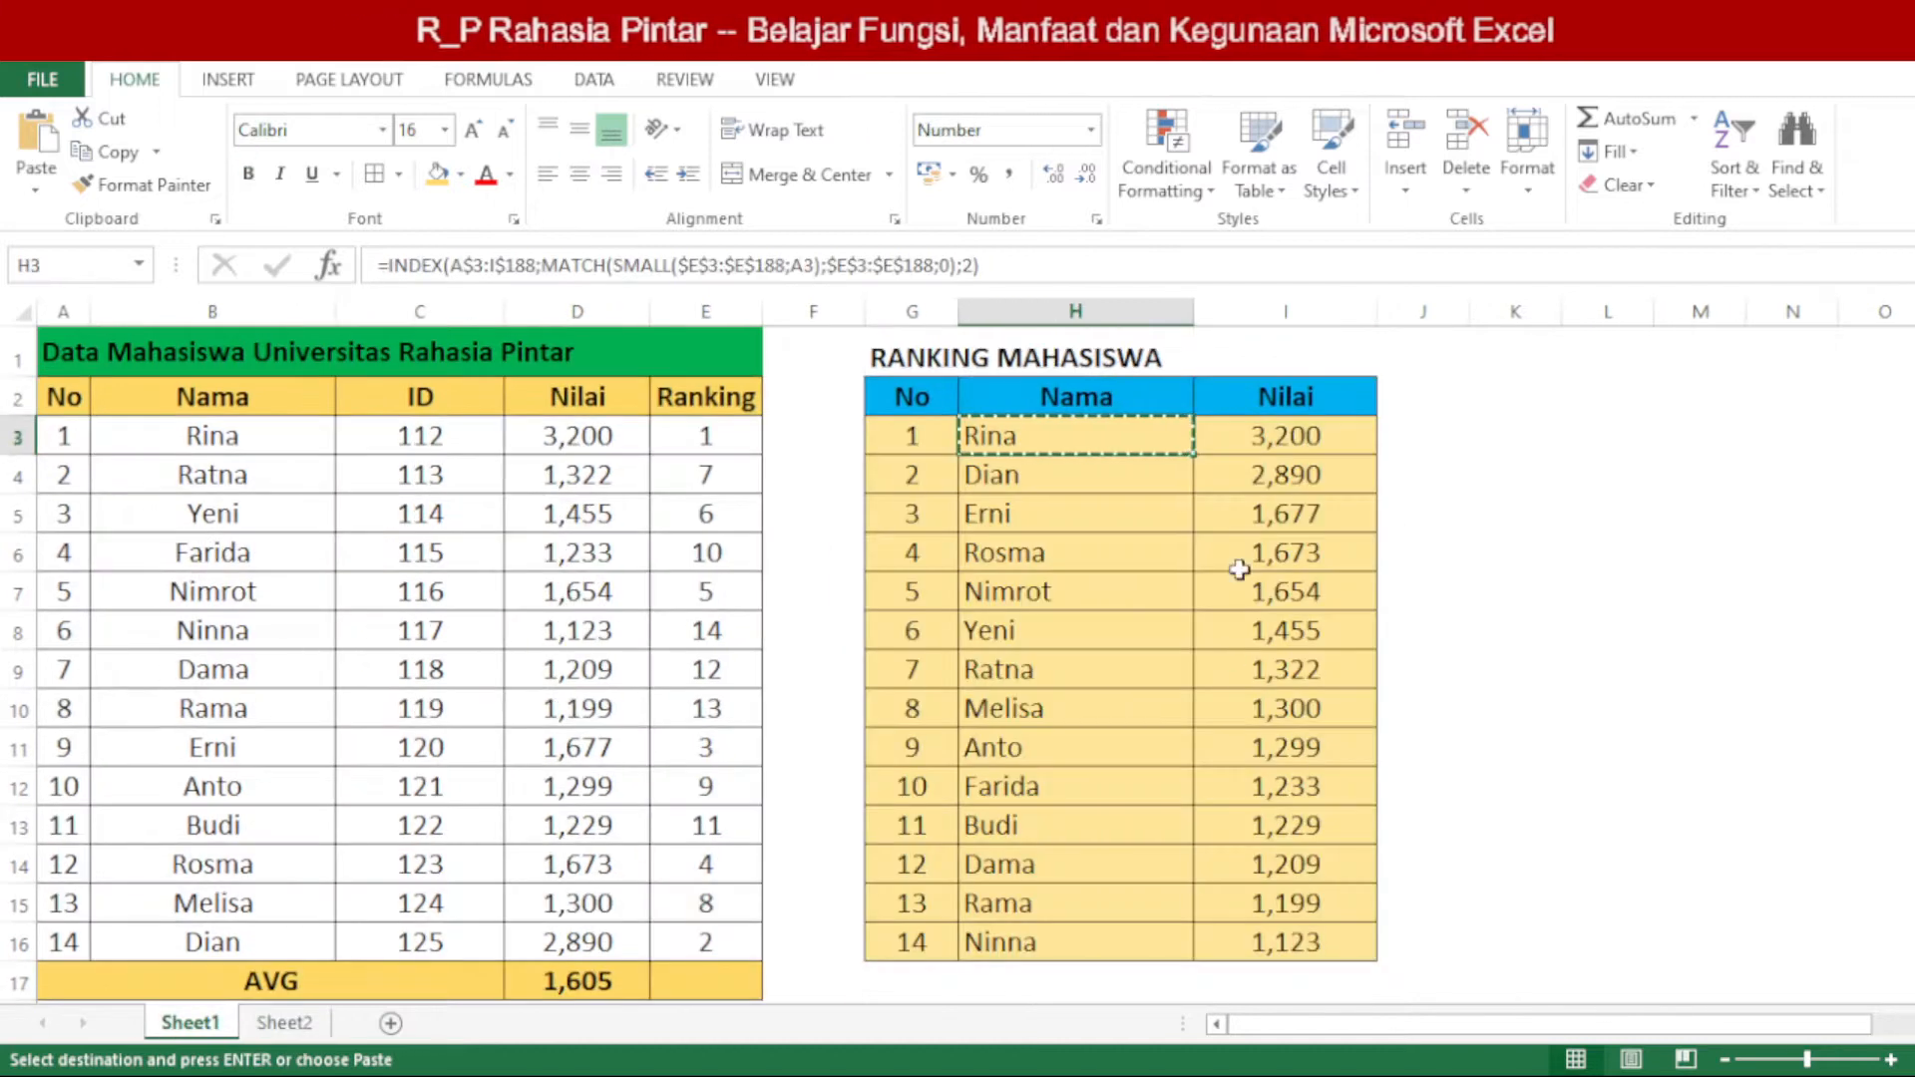
{"action": "left_click_drag", "start_coordinate": [1081, 427], "coordinate": [1221, 439]}
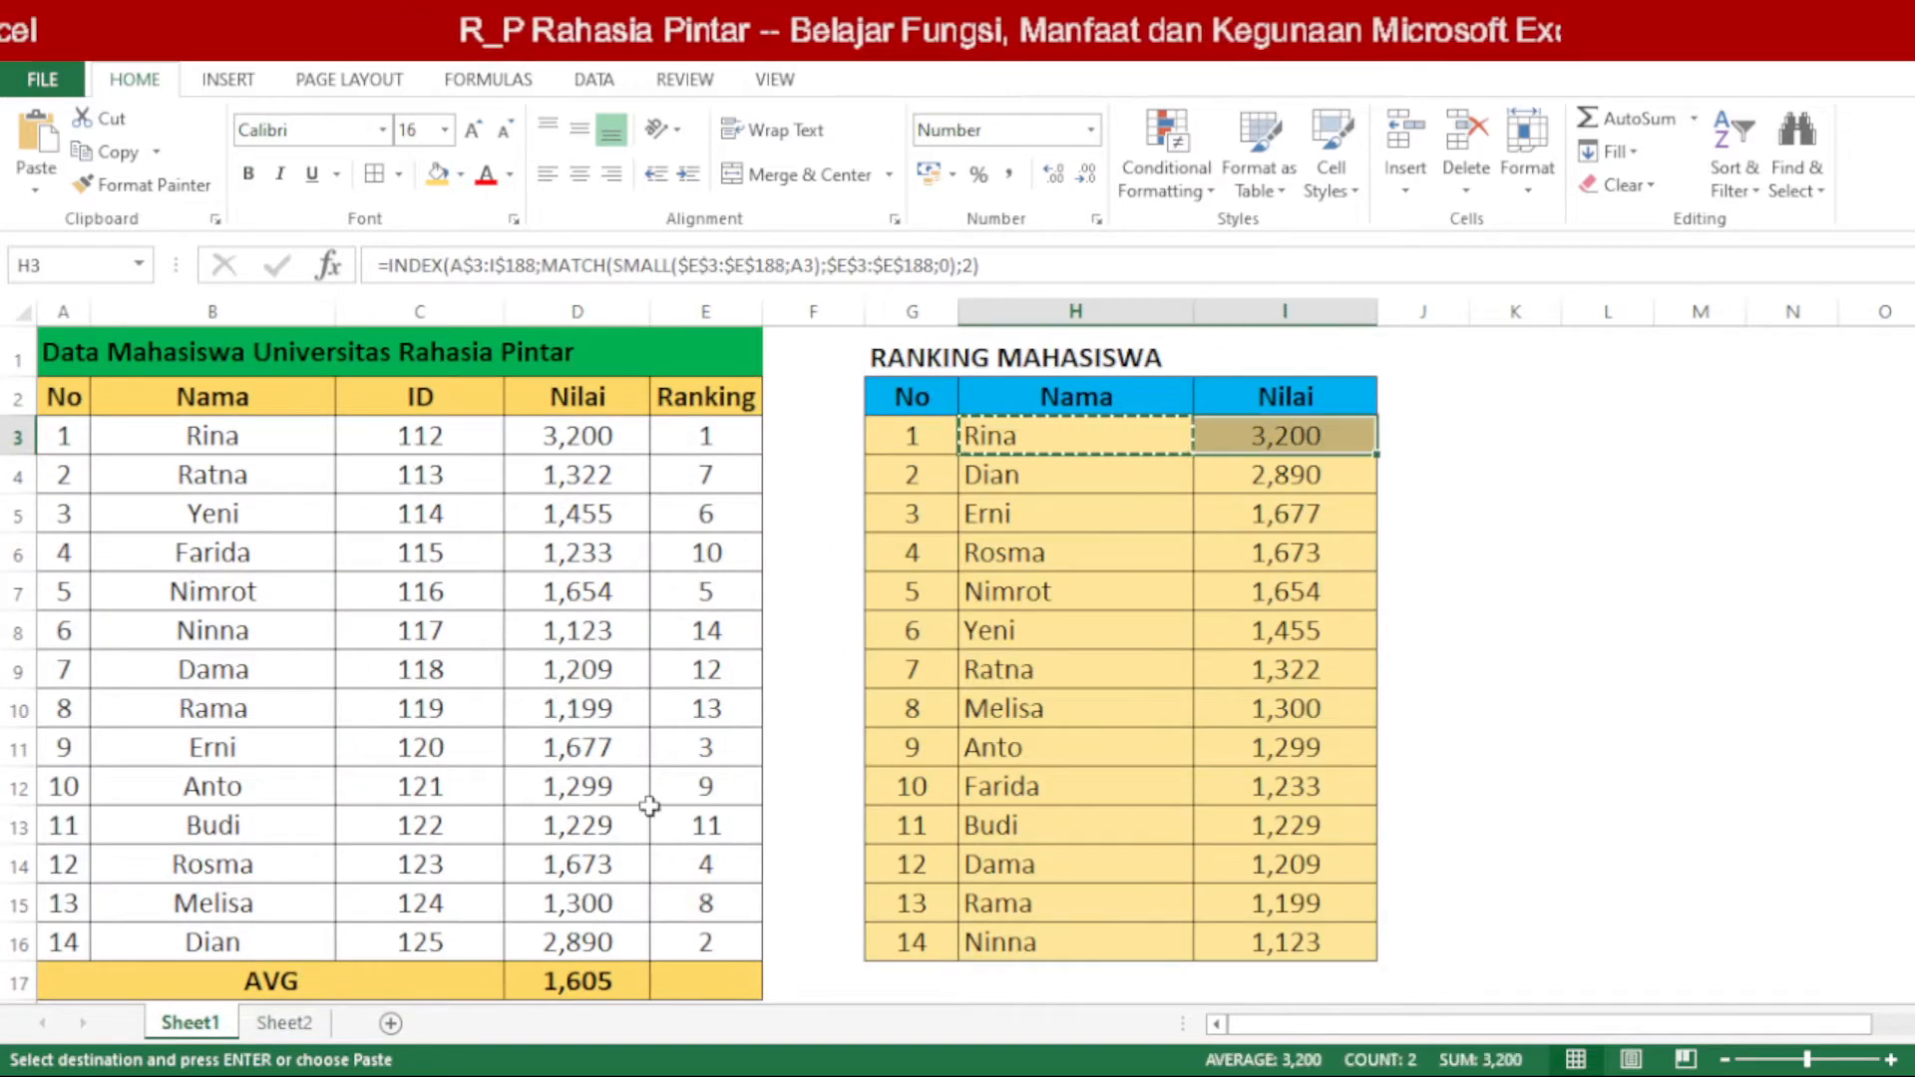
{"action": "key", "text": "ctrl+c"}
{"action": "left_click", "coordinate": [286, 1022]}
{"action": "left_click", "coordinate": [966, 424]}
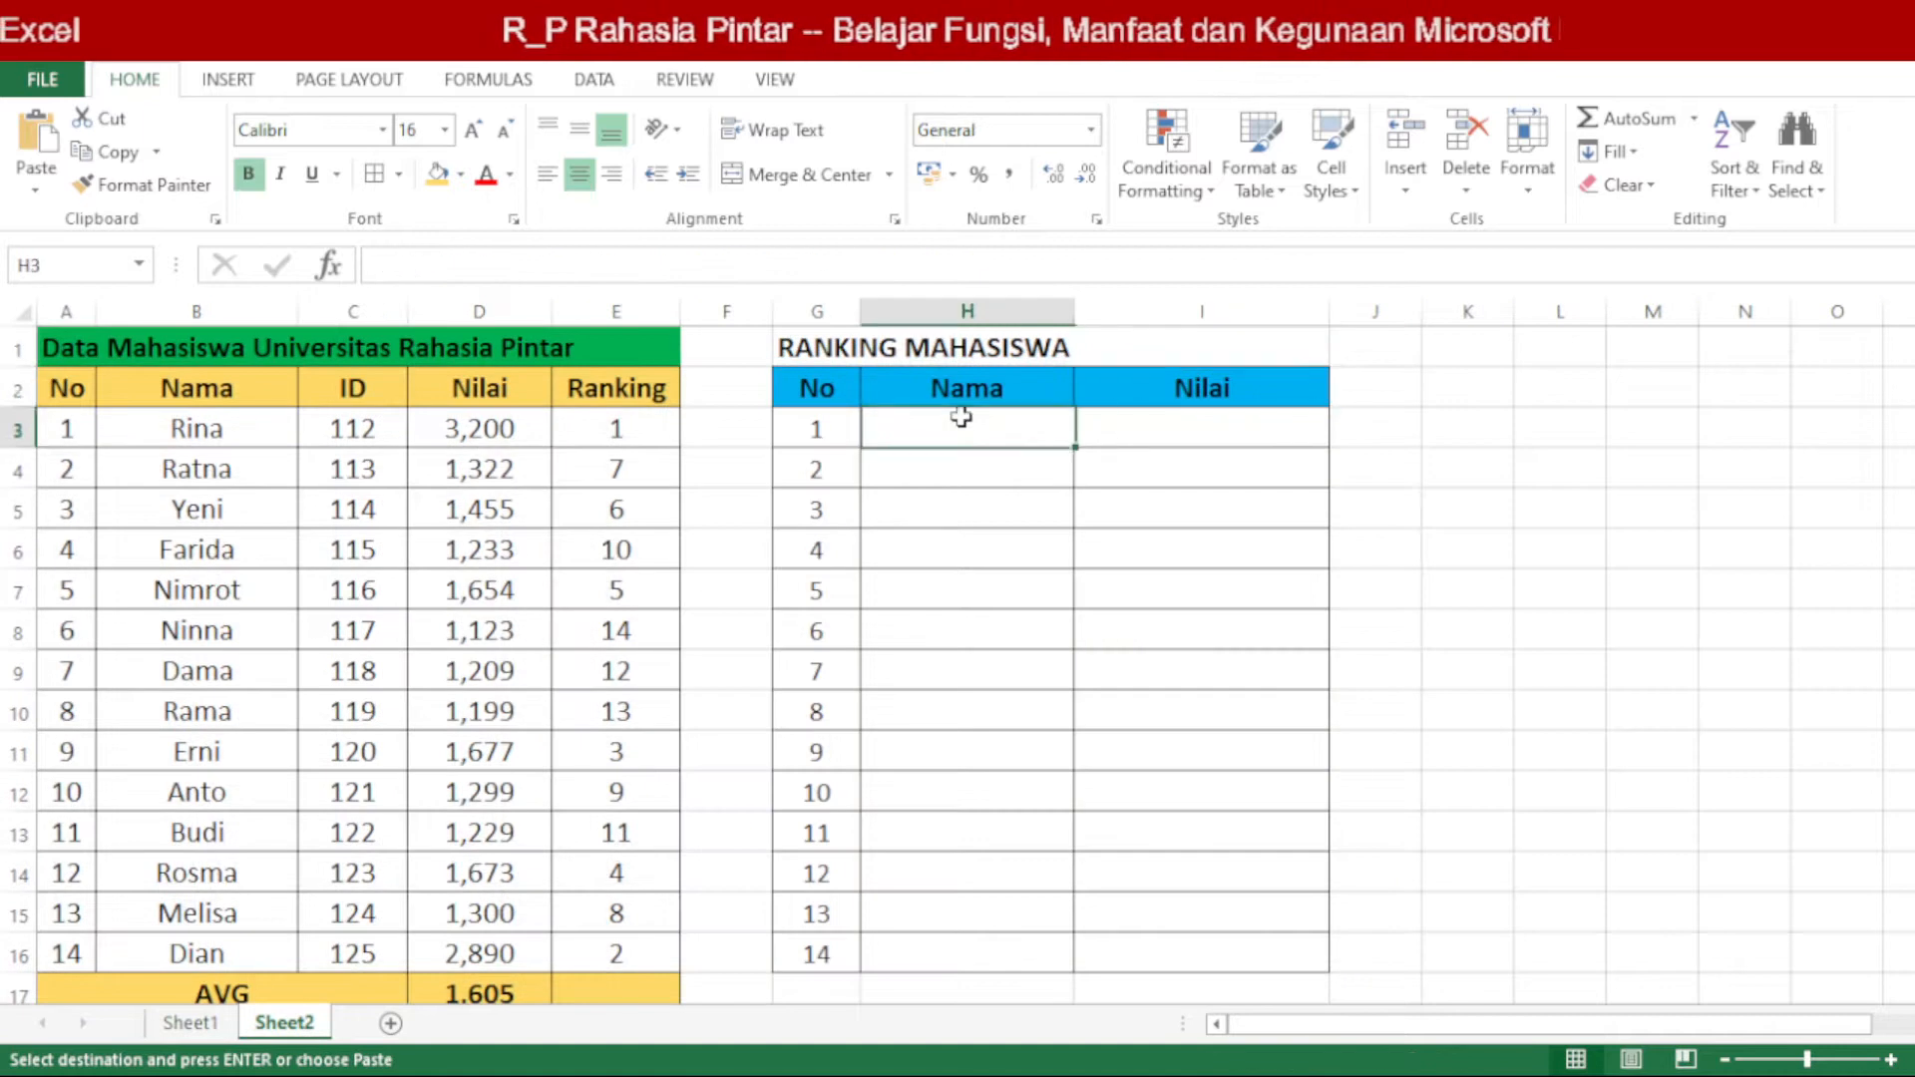
{"action": "key", "text": "ctrl+v"}
Step: Examine the pasted formula in H3 on Sheet2, focusing on the INDEX function and its A$3 range start
{"action": "left_click", "coordinate": [1006, 476]}
{"action": "left_click", "coordinate": [991, 431]}
{"action": "double_click", "coordinate": [998, 432]}
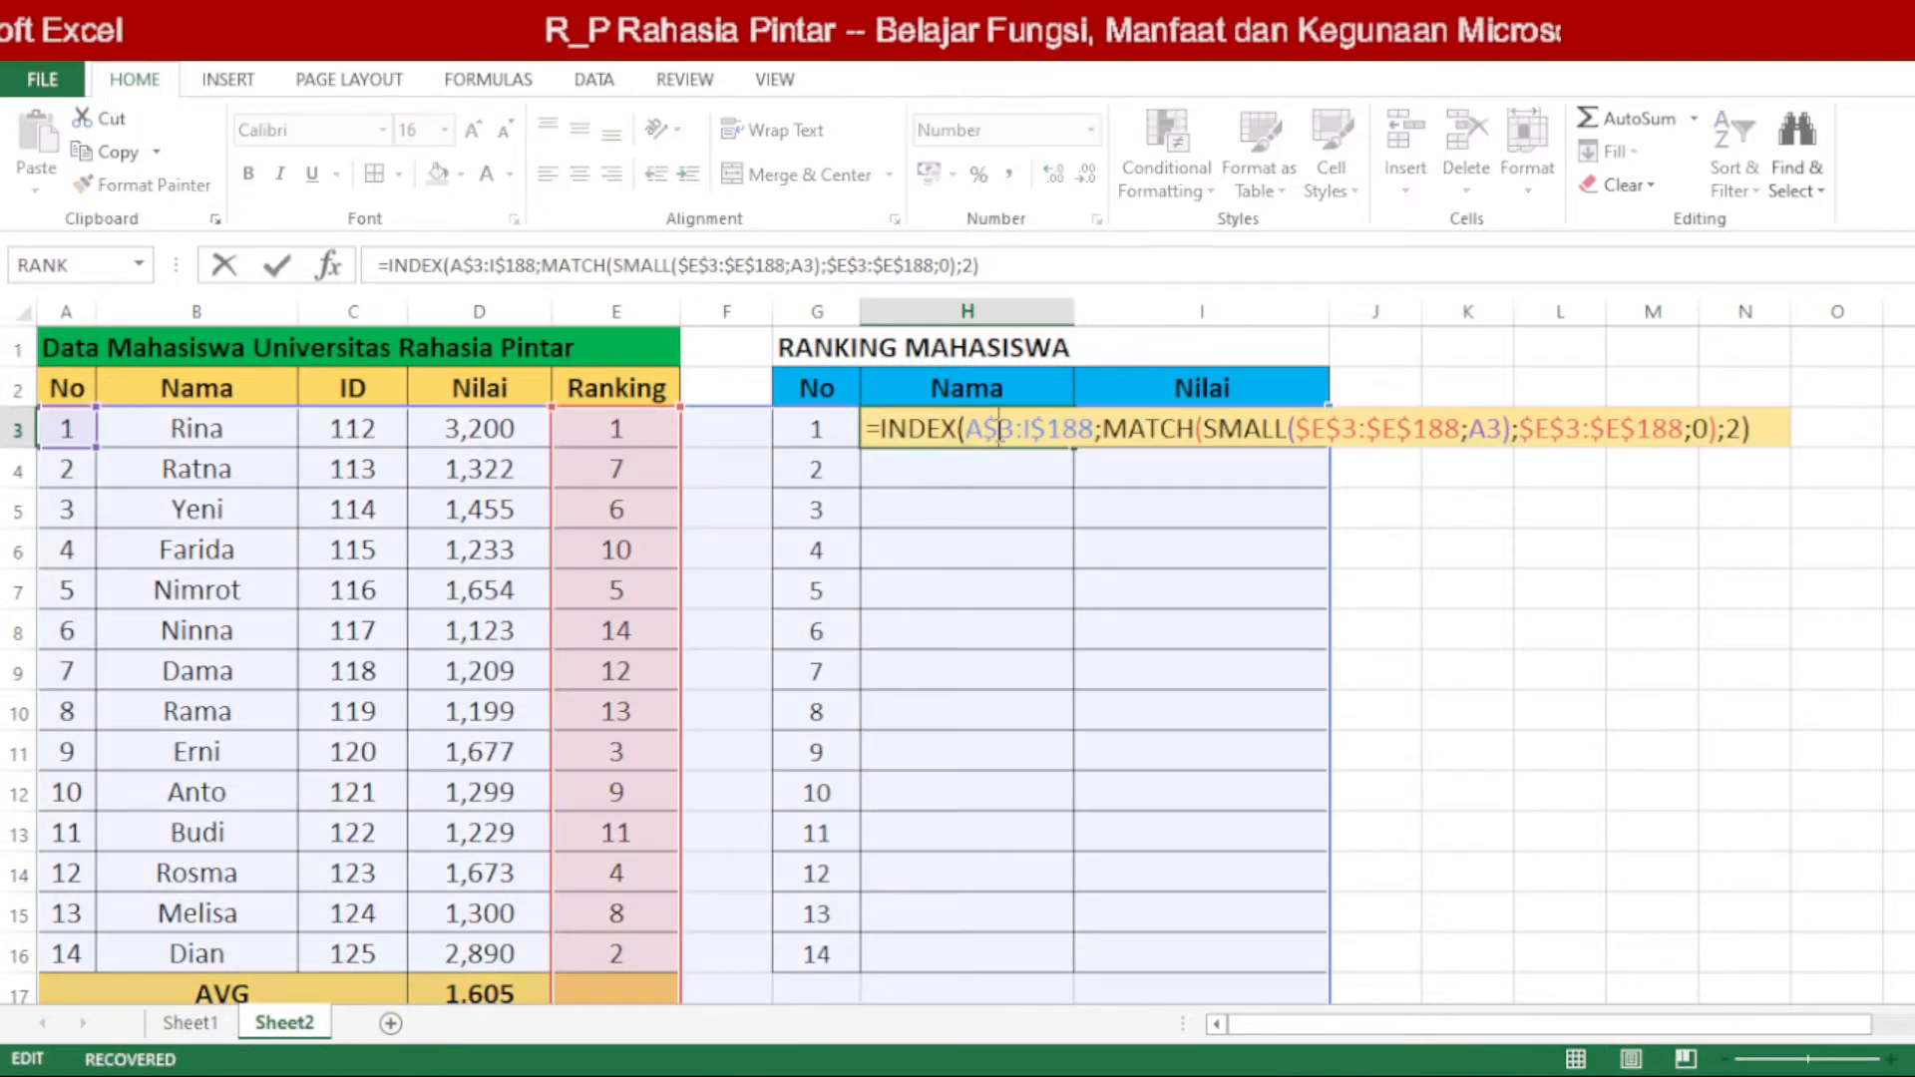
{"action": "key", "text": "Escape"}
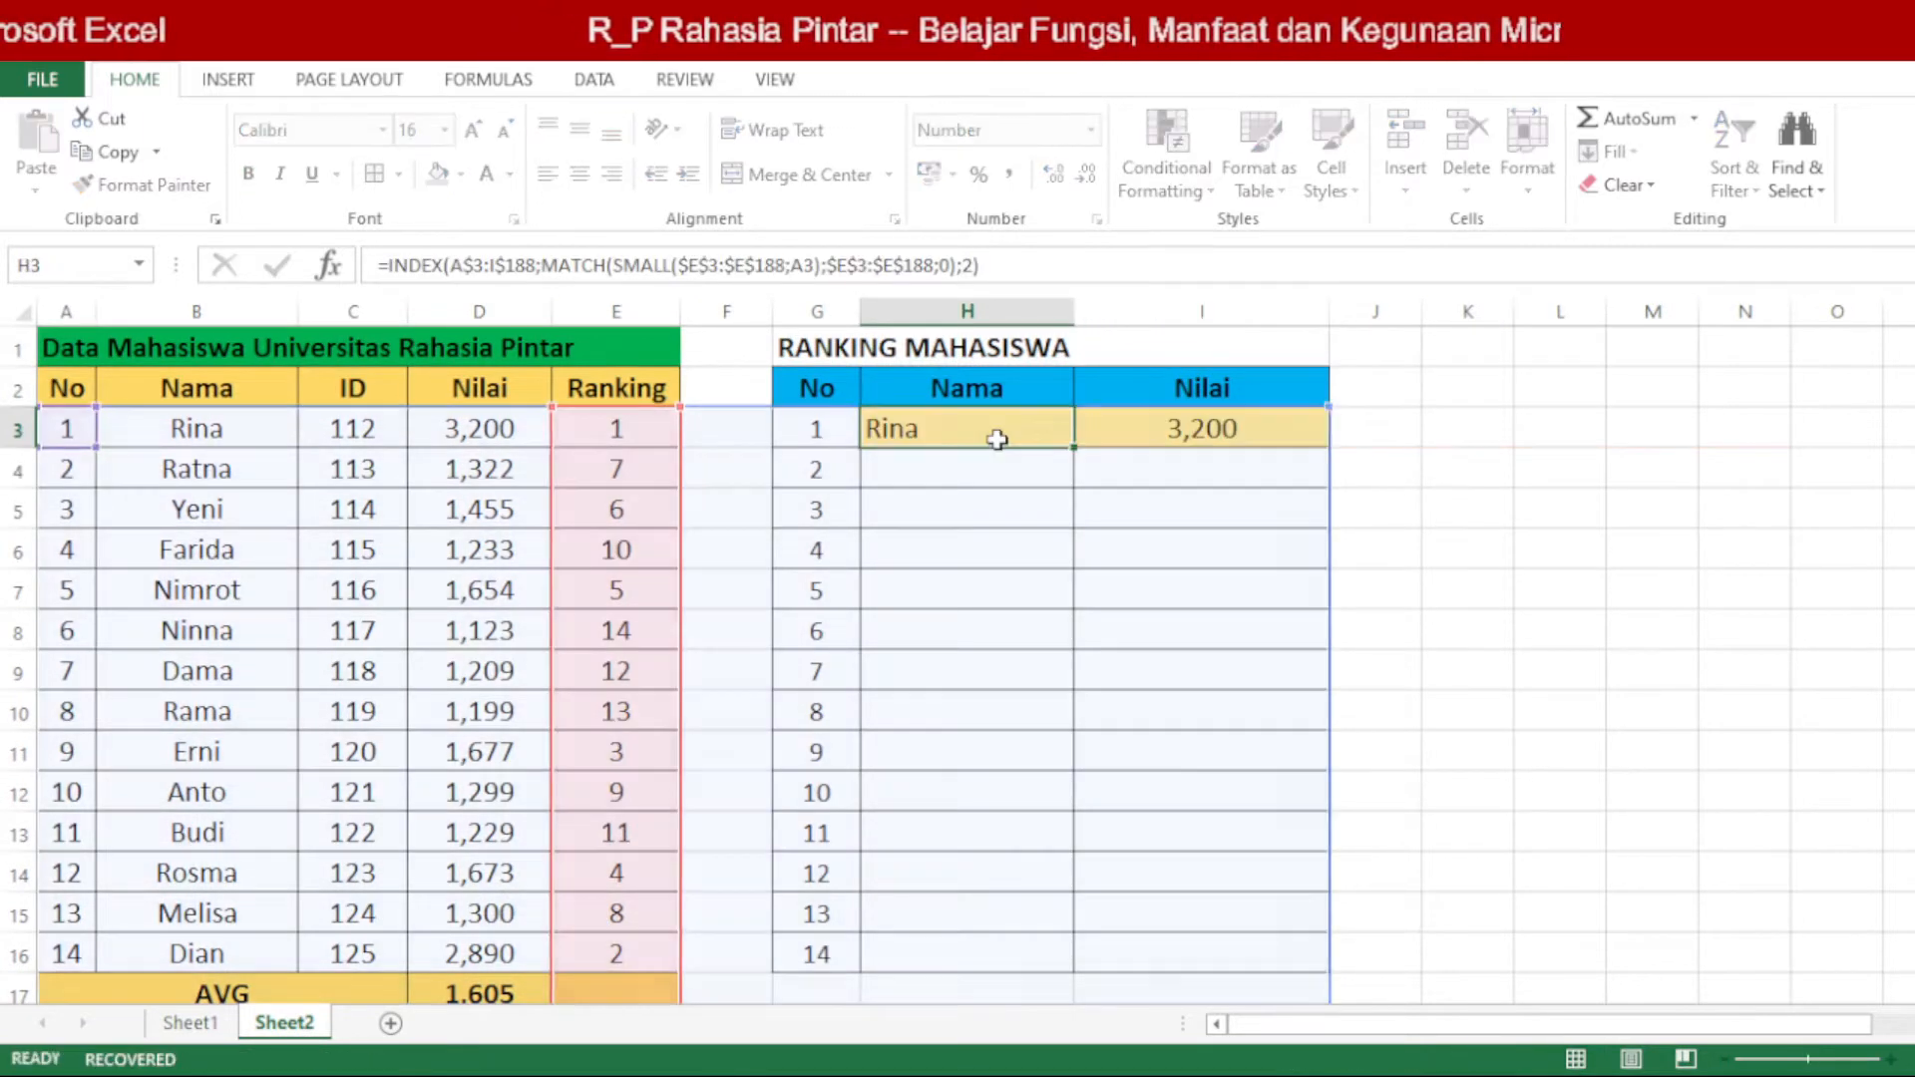
{"action": "double_click", "coordinate": [1000, 439]}
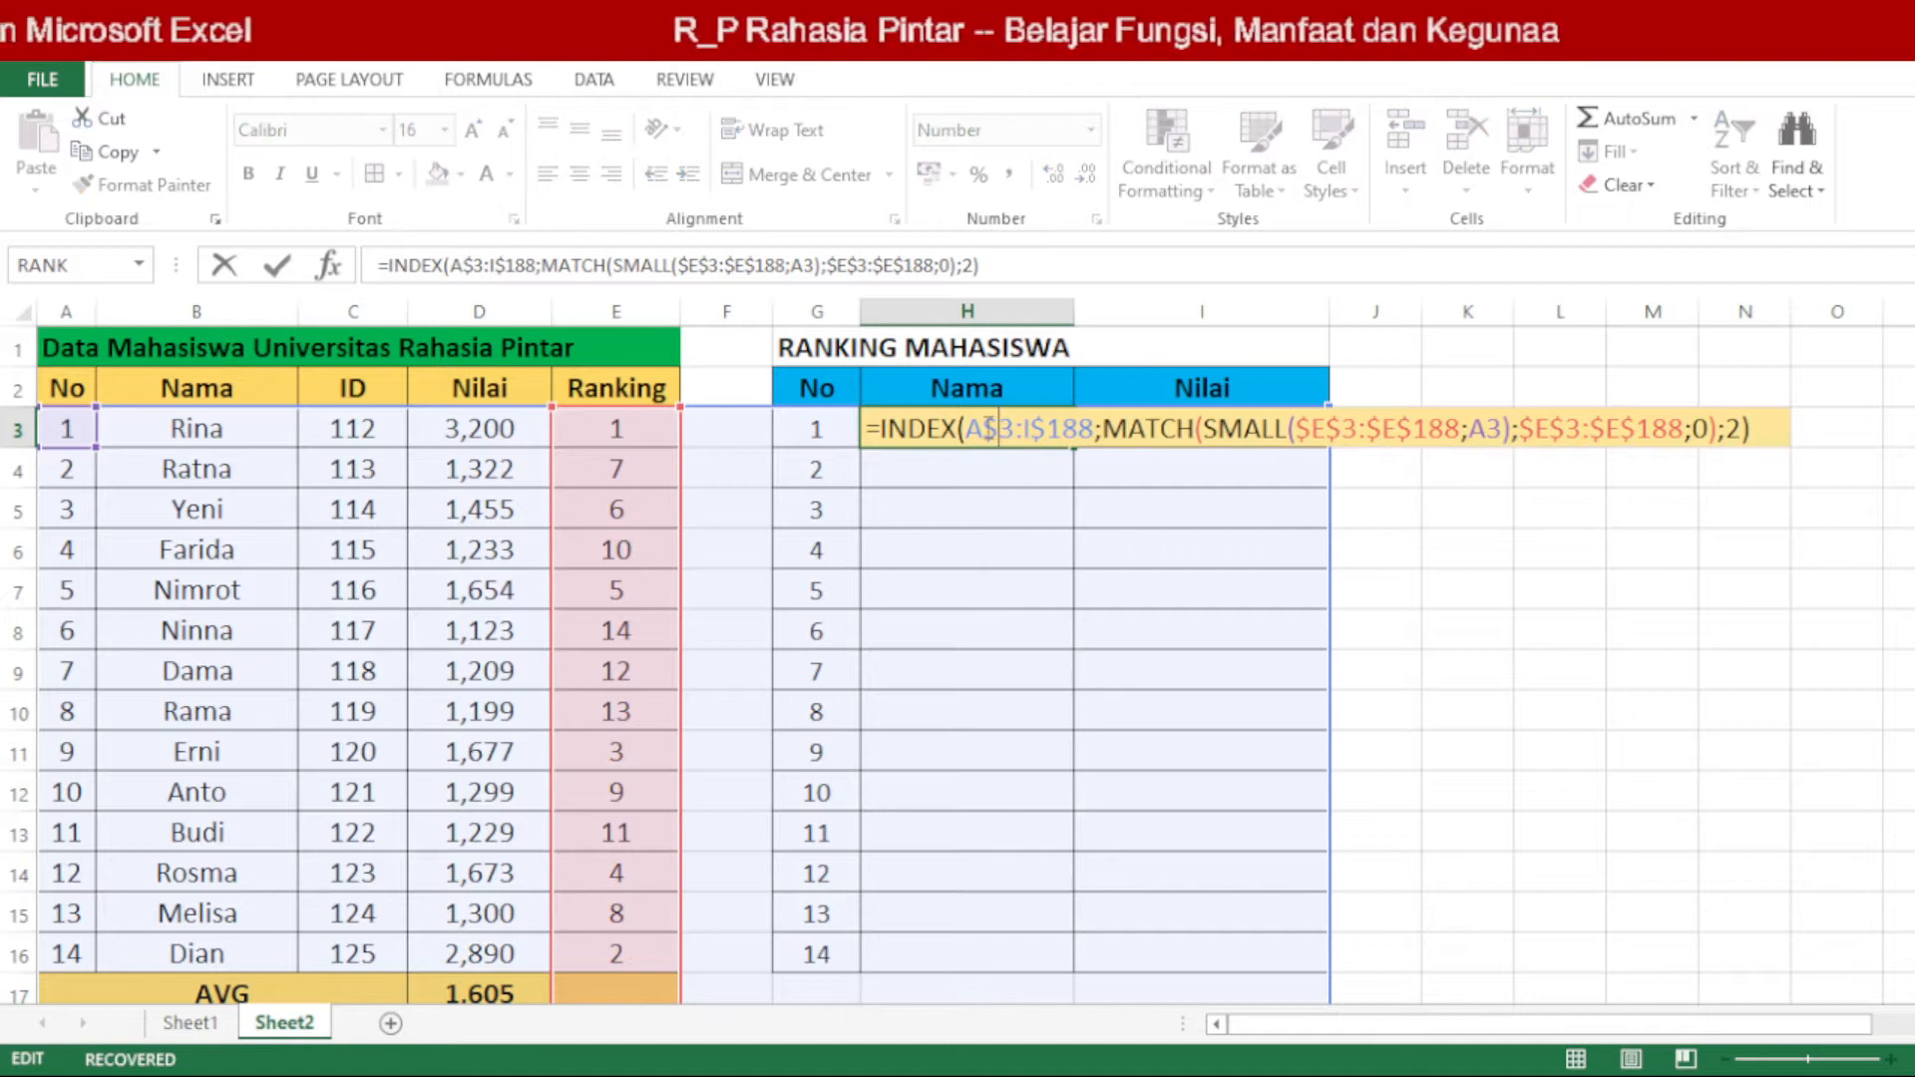
{"action": "double_click", "coordinate": [940, 433]}
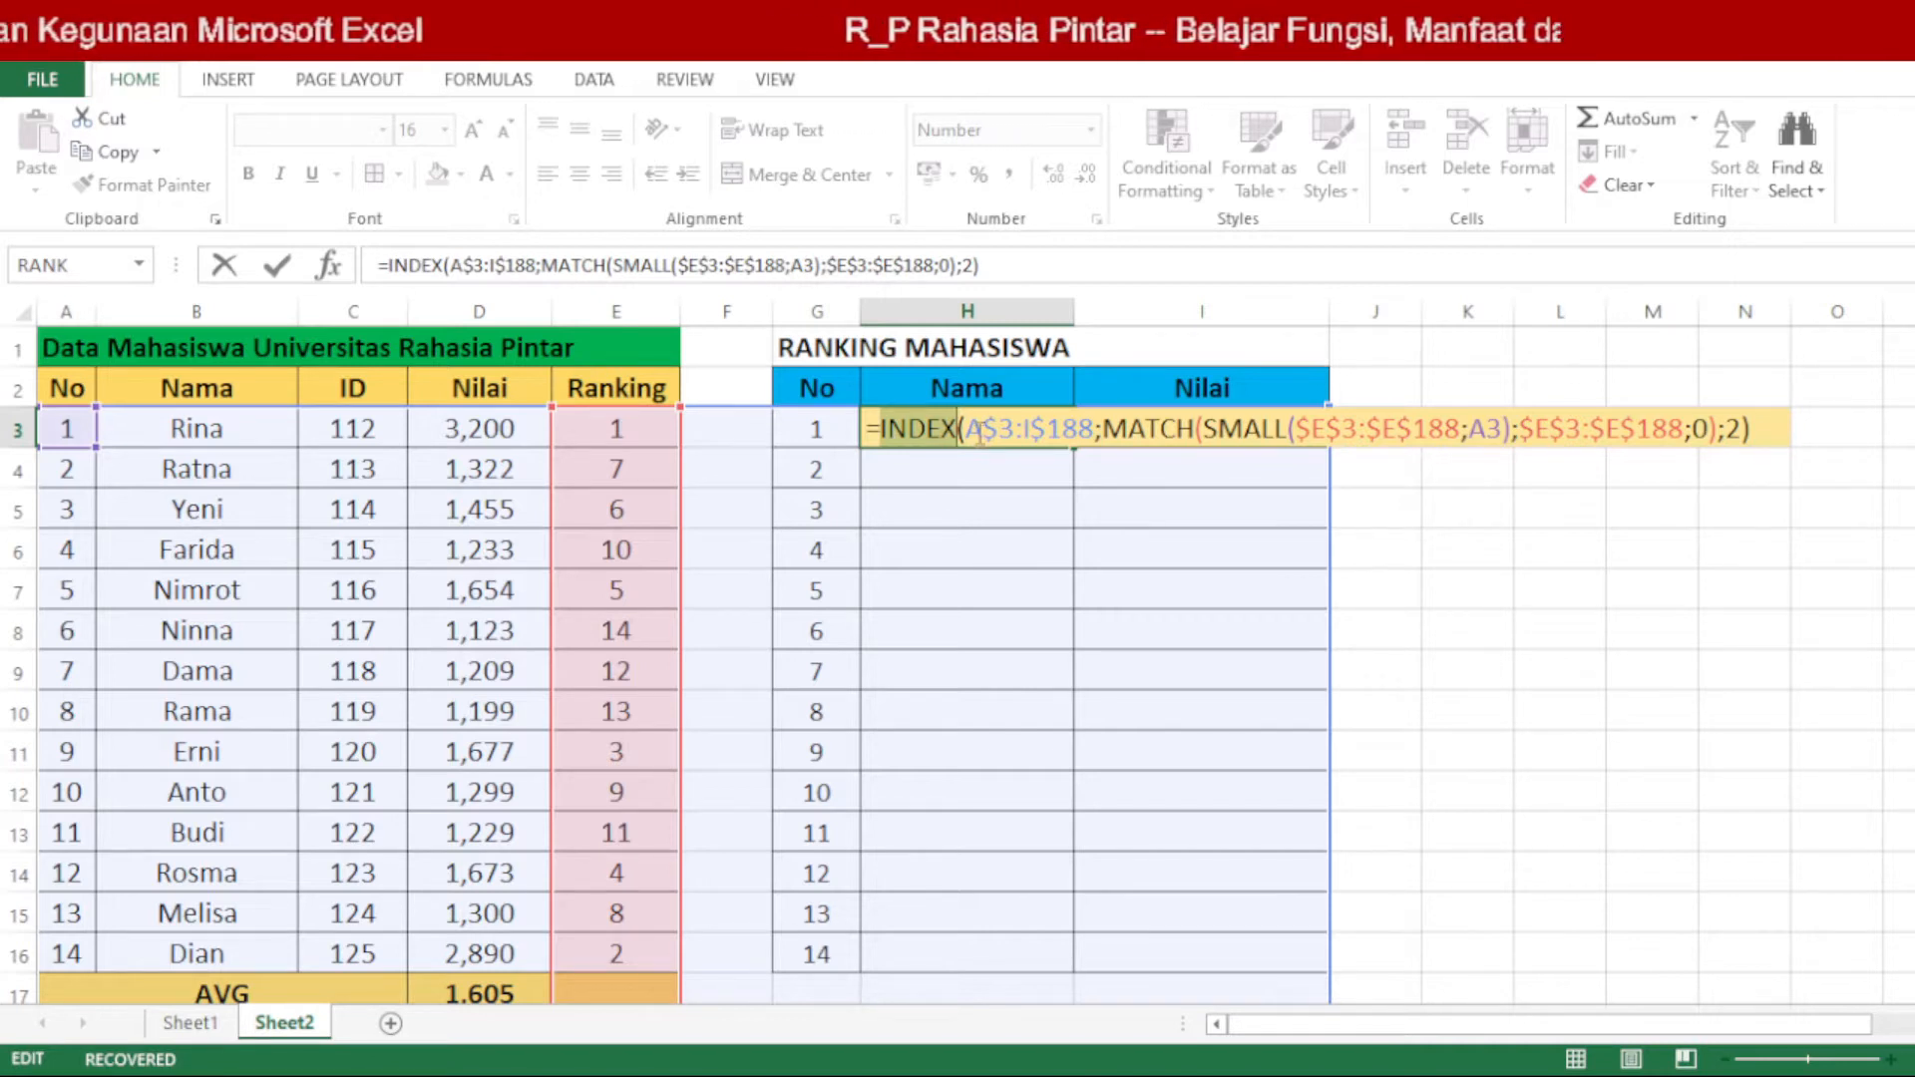
{"action": "left_click", "coordinate": [980, 430]}
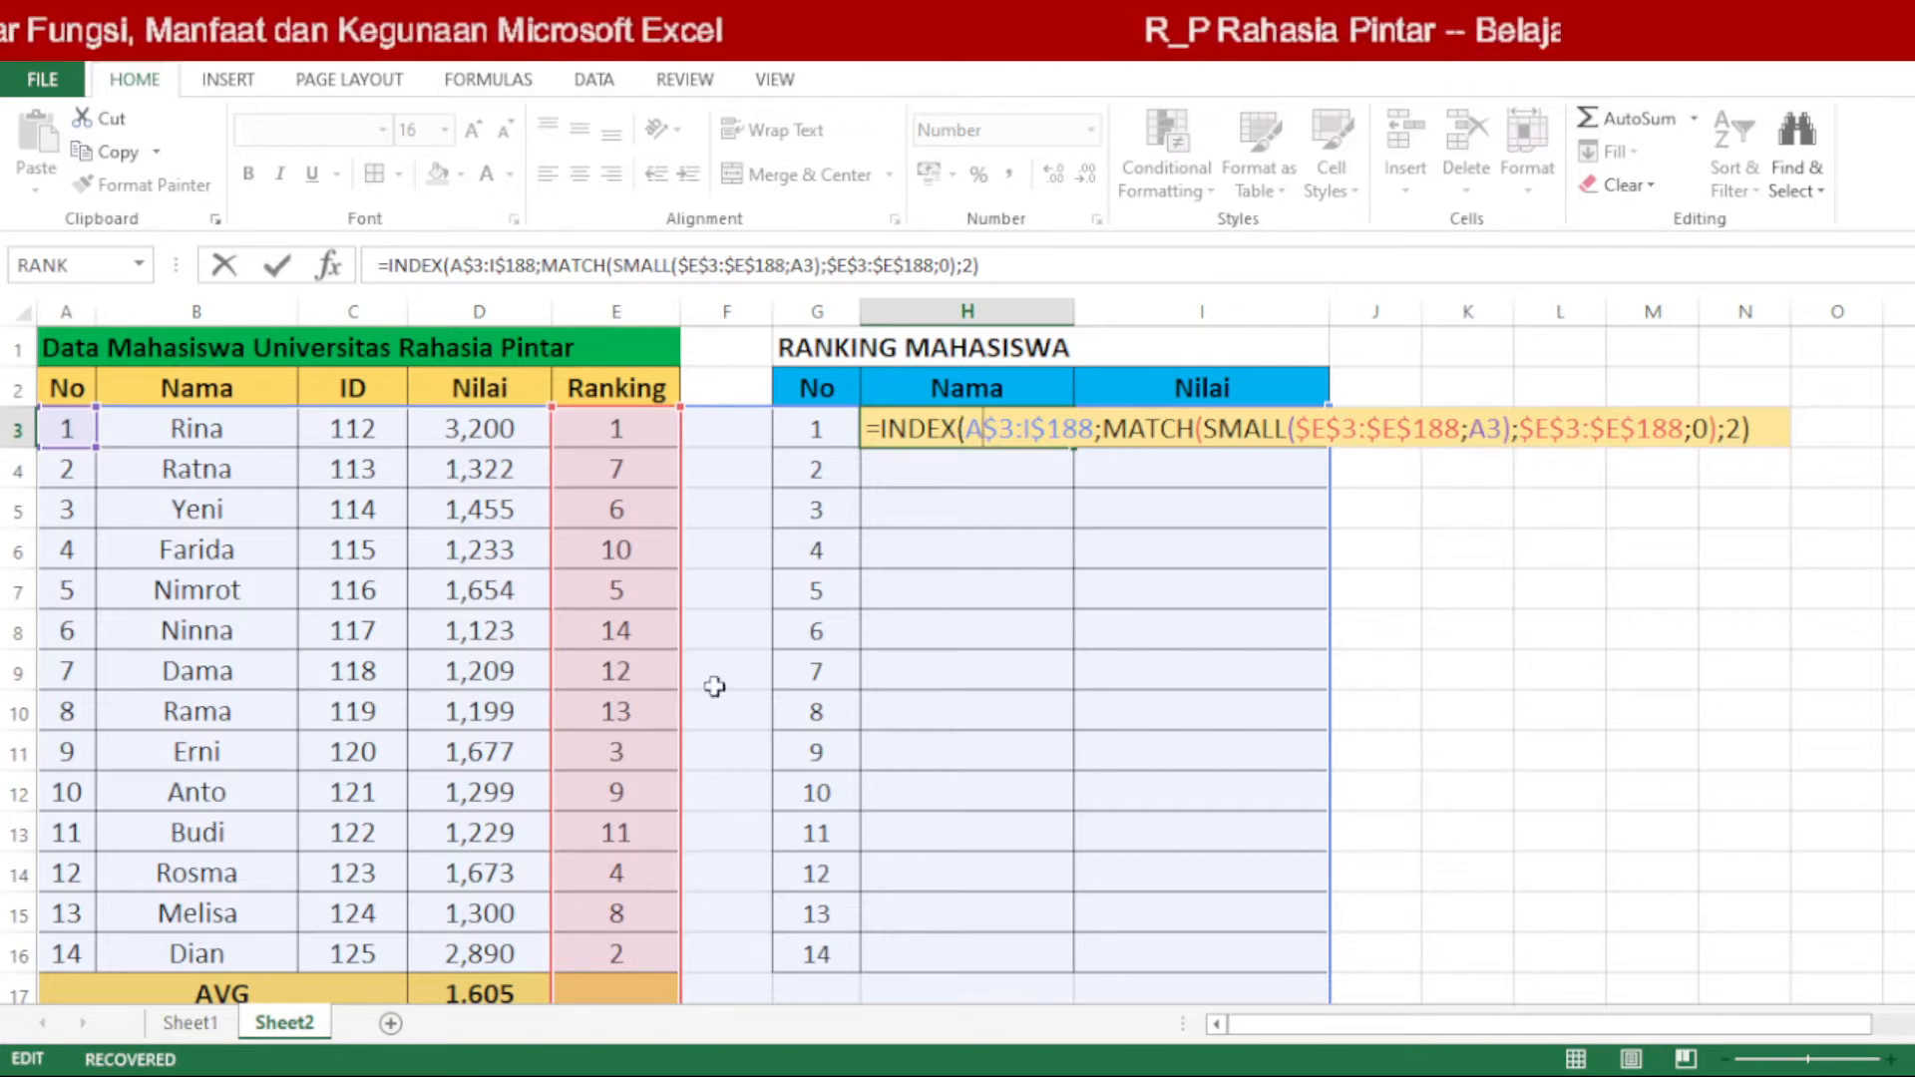
{"action": "left_click_drag", "start_coordinate": [965, 431], "coordinate": [997, 431]}
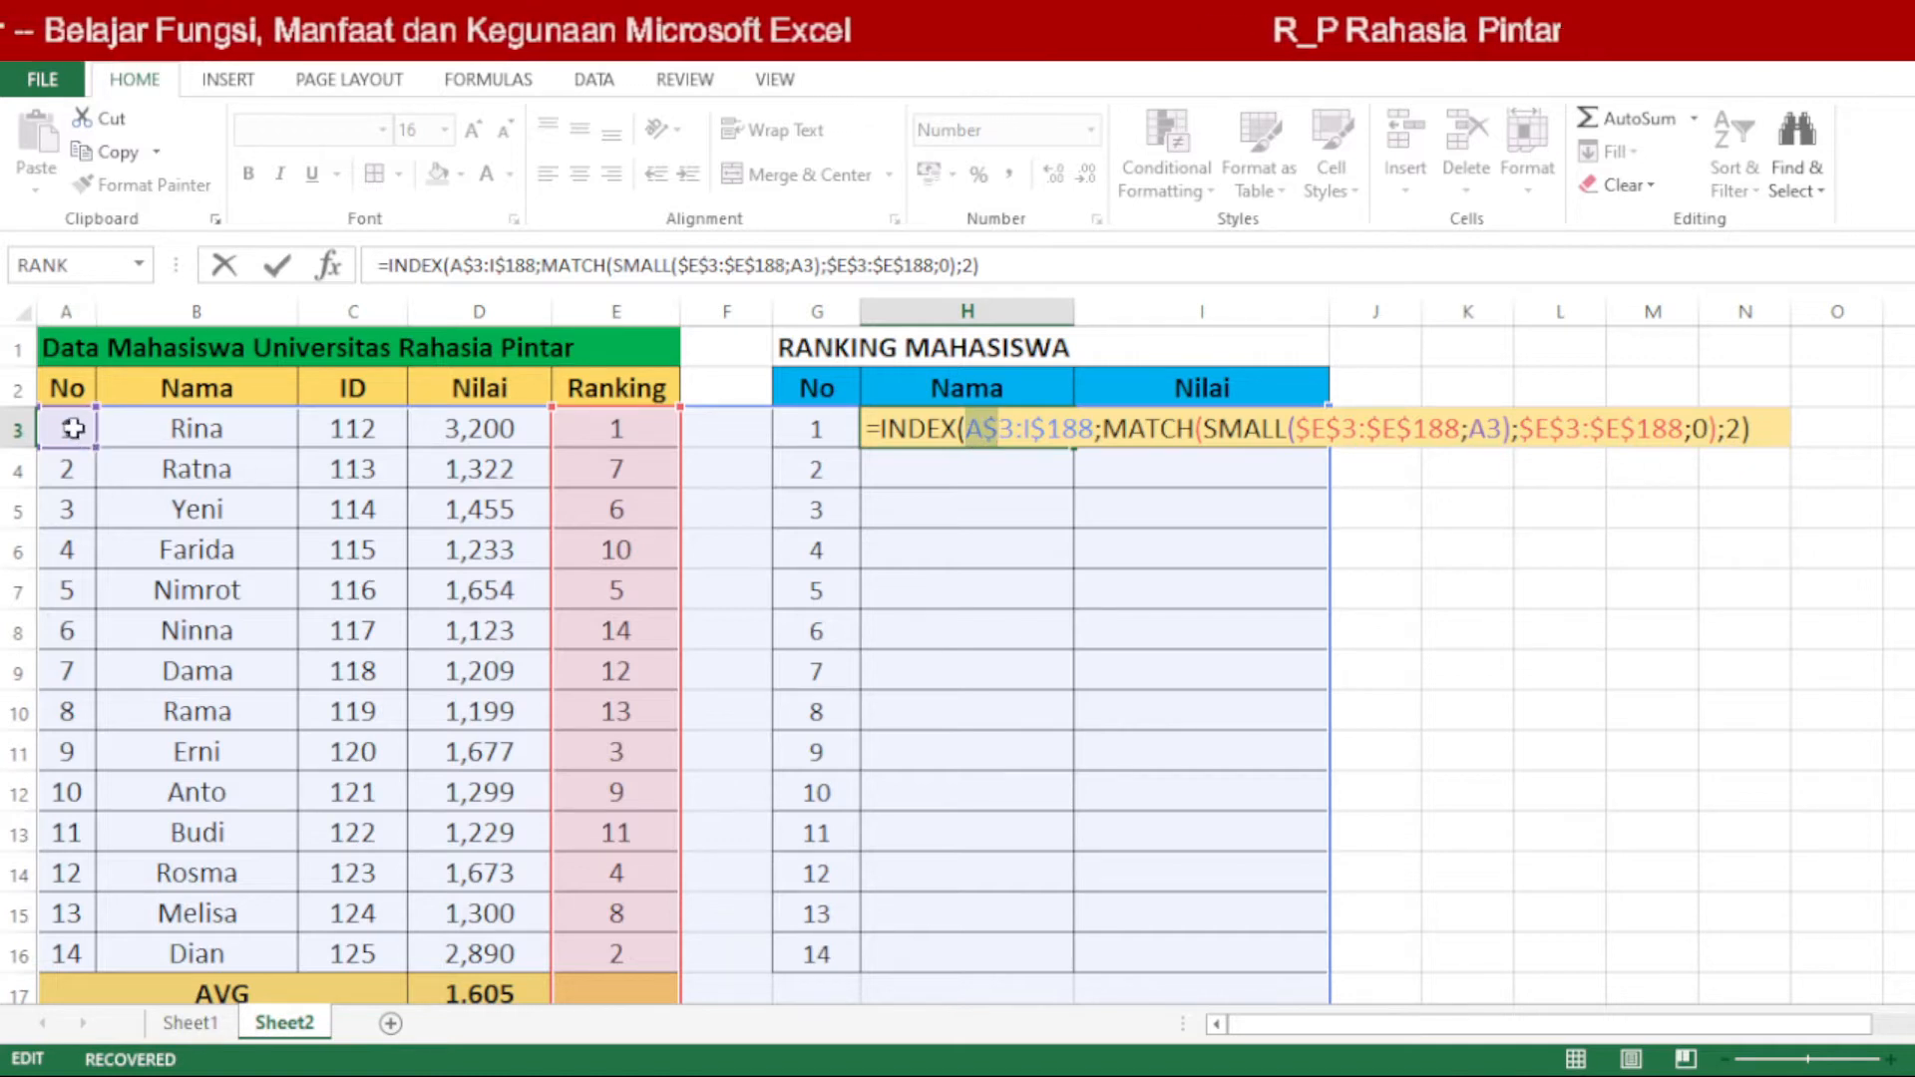
{"action": "key", "text": "ctrl+Return"}
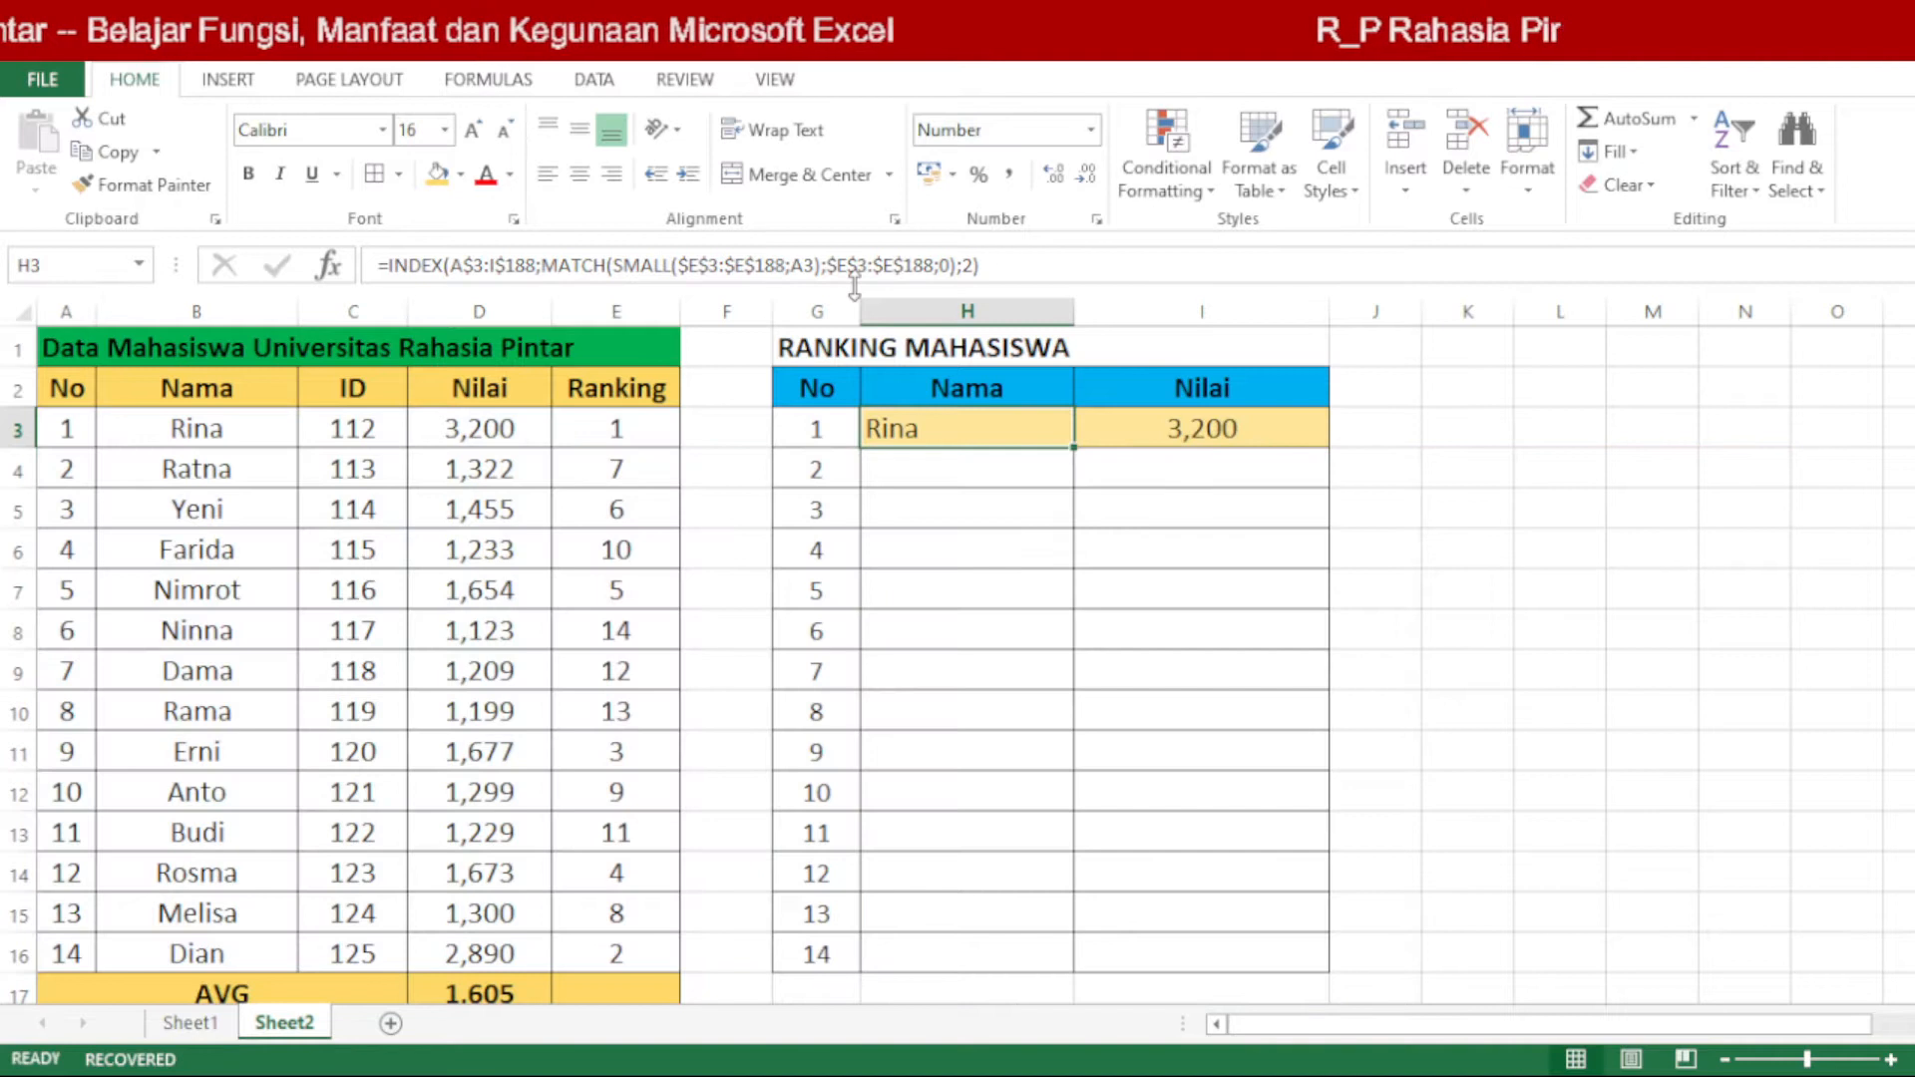
{"action": "type", "text": "="}
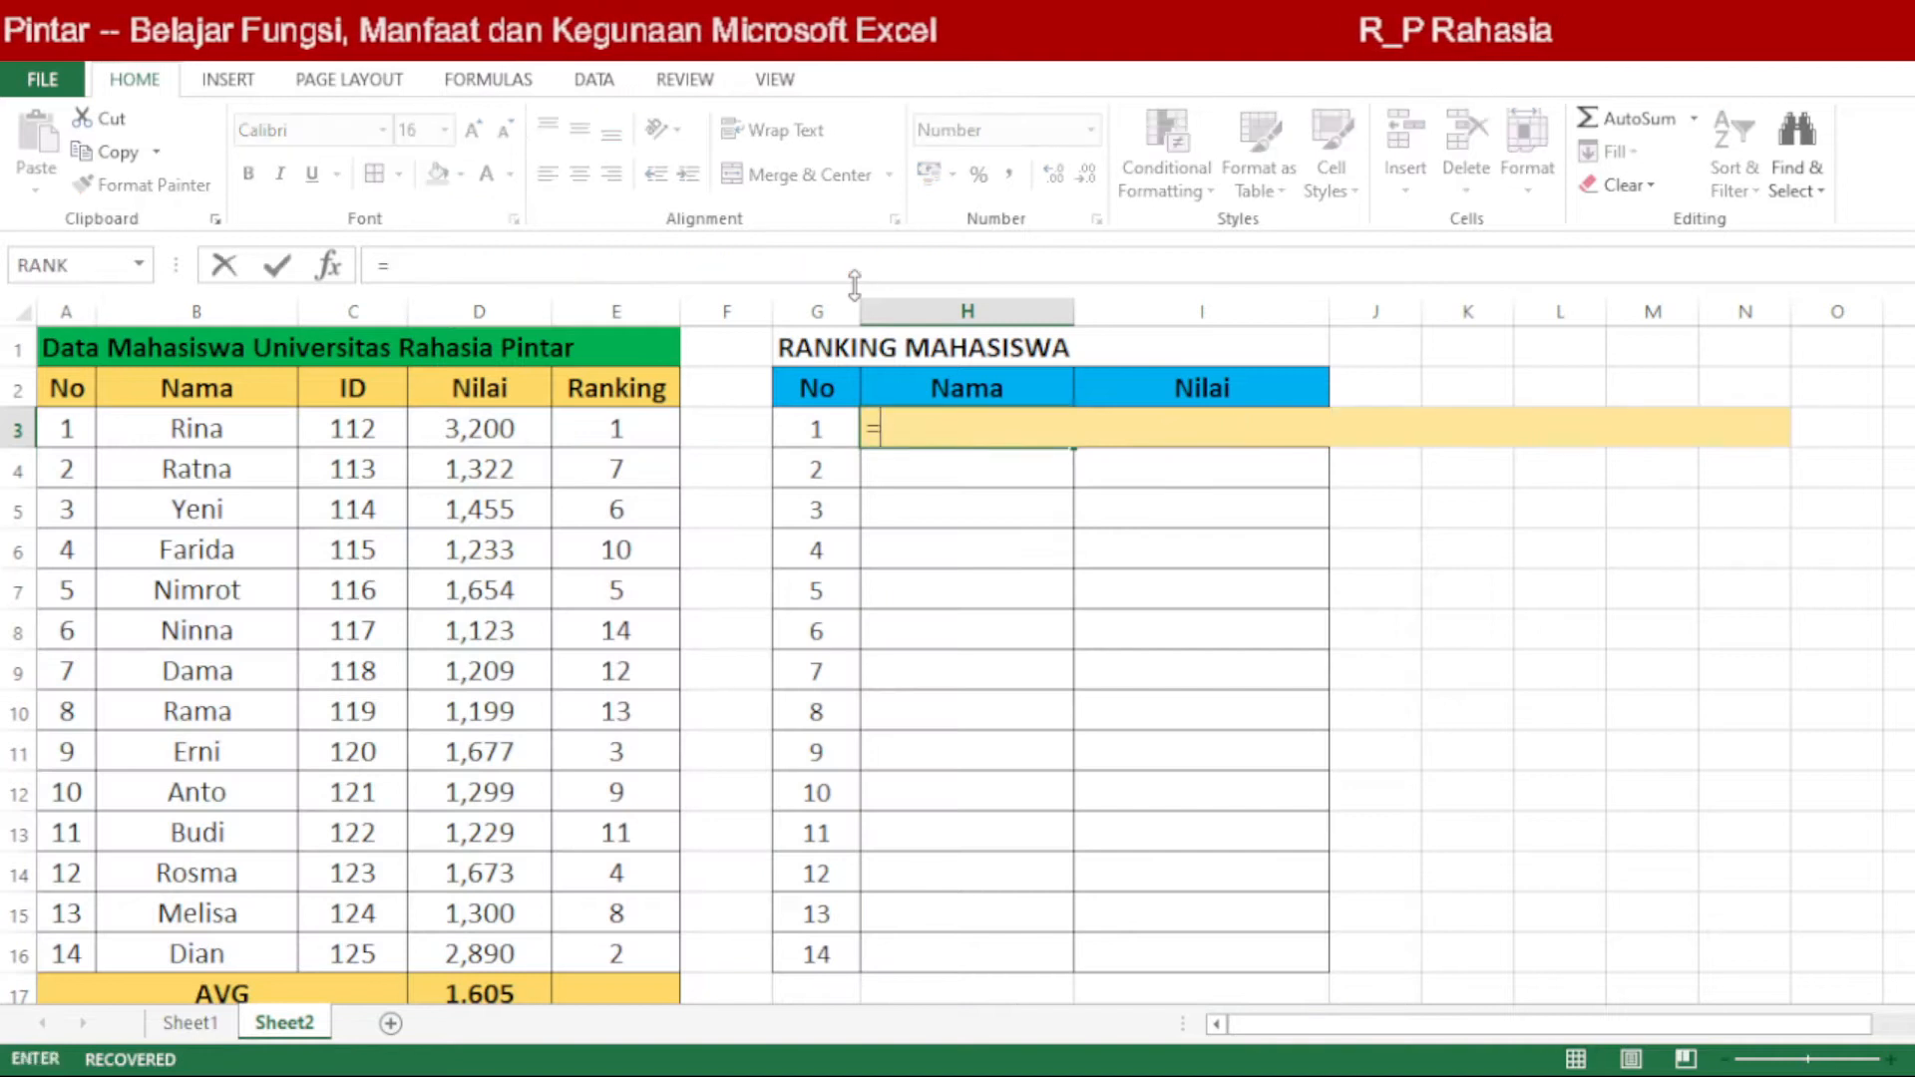
{"action": "type", "text": "INDEX"}
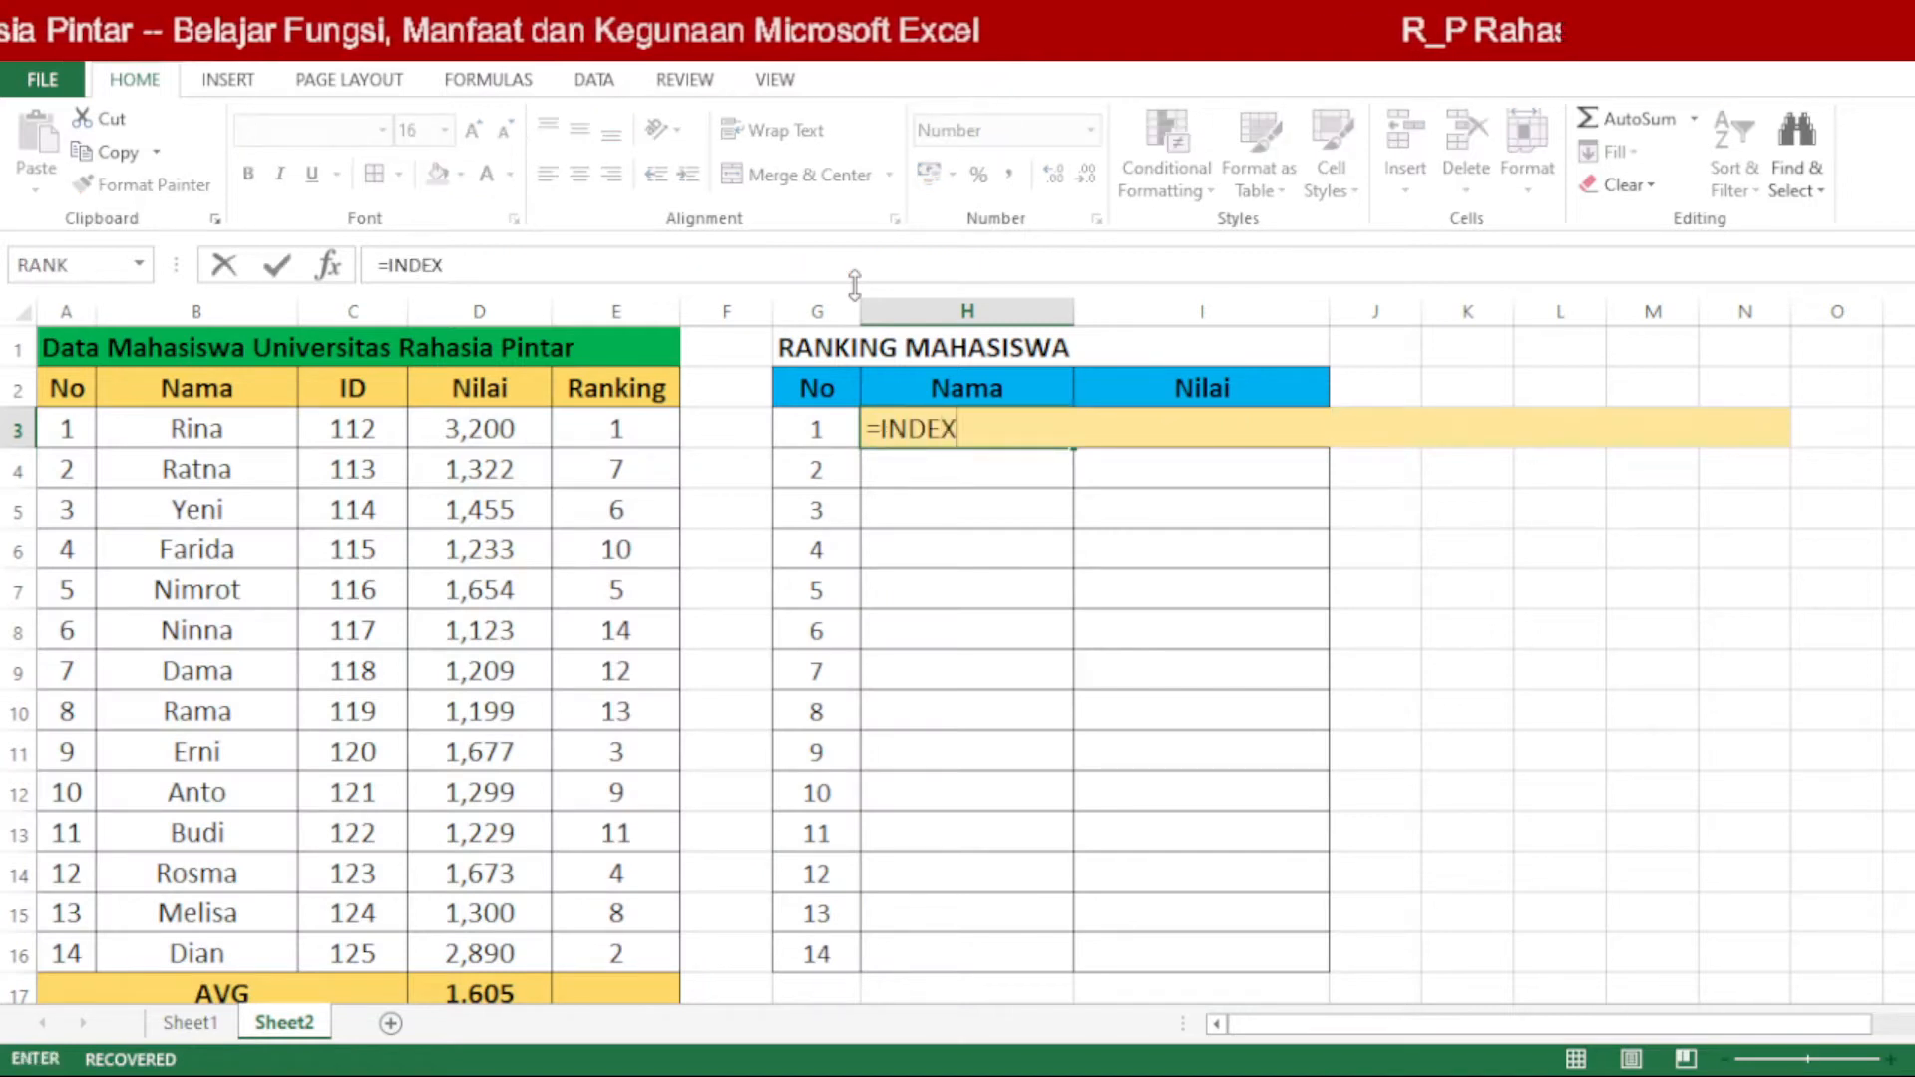
{"action": "type", "text": "("}
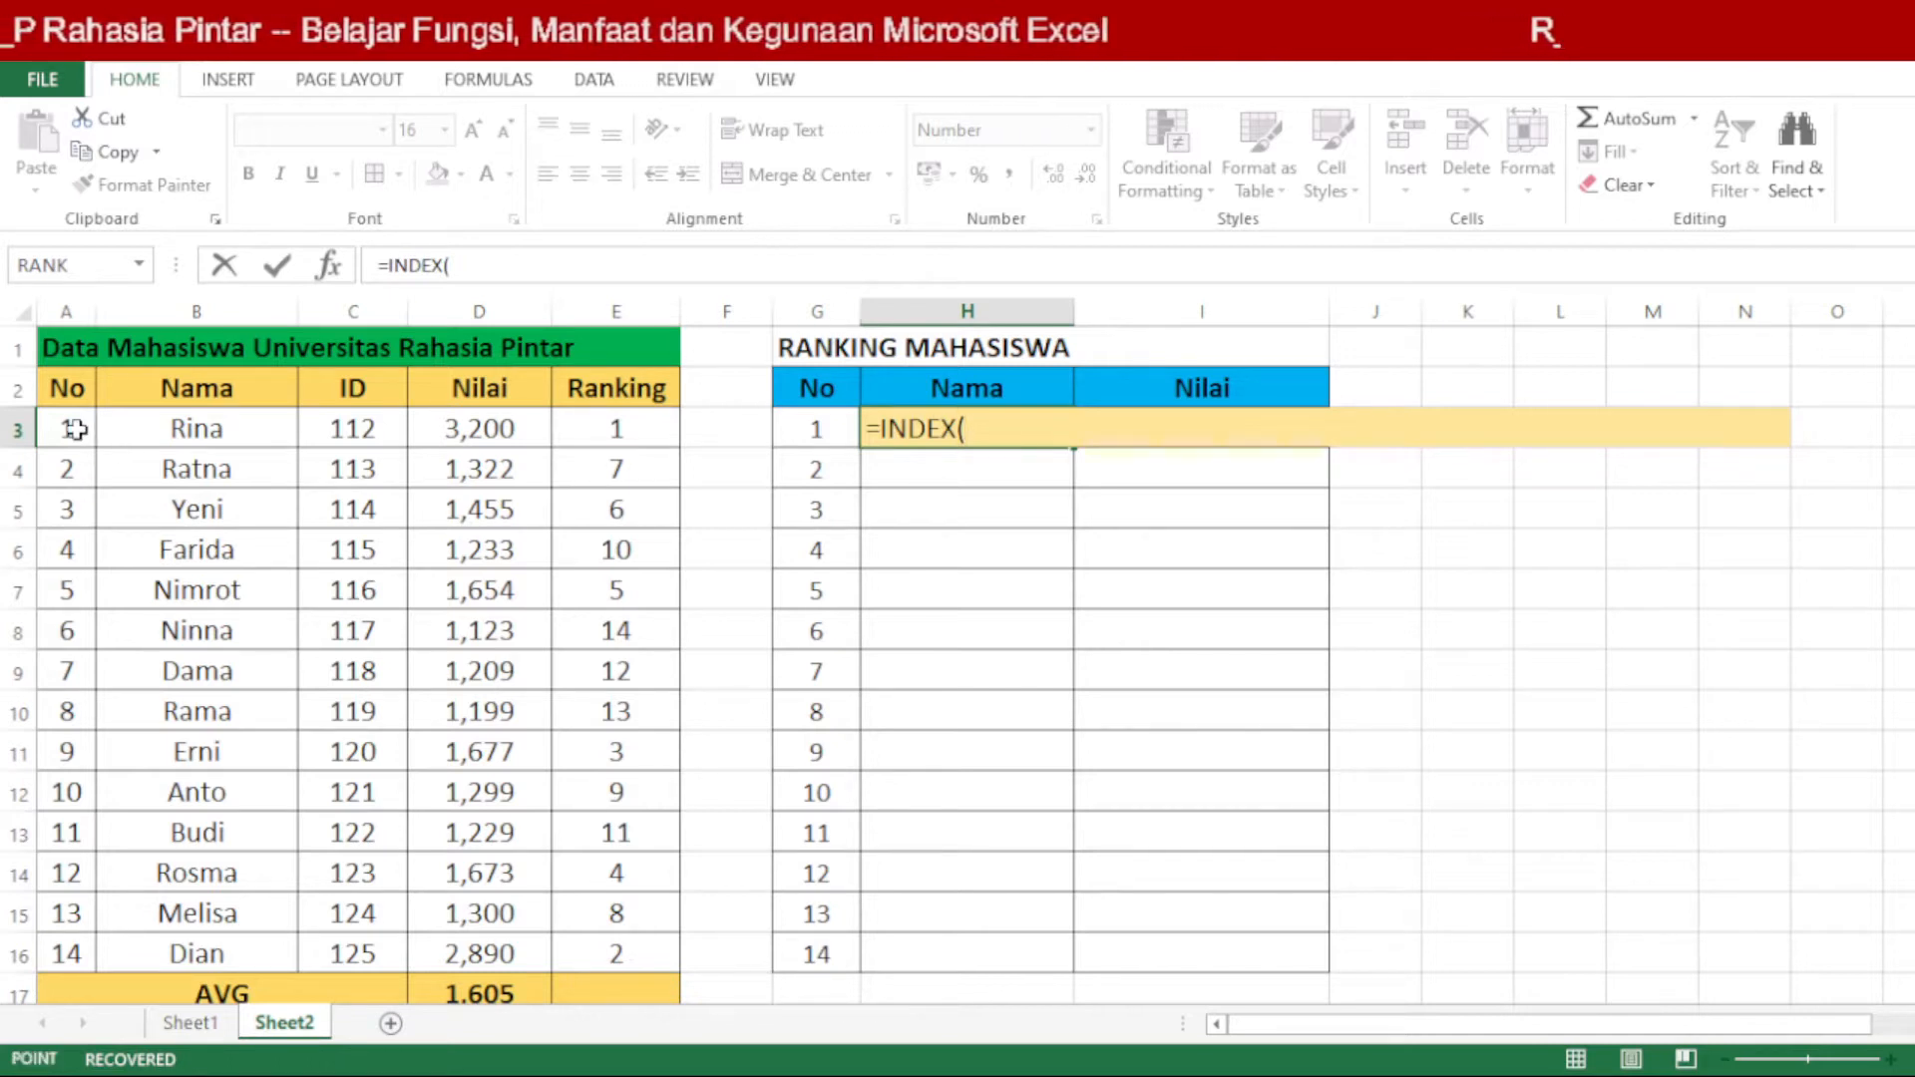
{"action": "mouse_move", "coordinate": [75, 429]}
{"action": "left_mouse_down"}
{"action": "mouse_move", "coordinate": [341, 551]}
{"action": "mouse_move", "coordinate": [453, 632]}
{"action": "mouse_move", "coordinate": [459, 748]}
{"action": "mouse_move", "coordinate": [628, 910]}
{"action": "mouse_move", "coordinate": [627, 943]}
{"action": "left_mouse_up"}
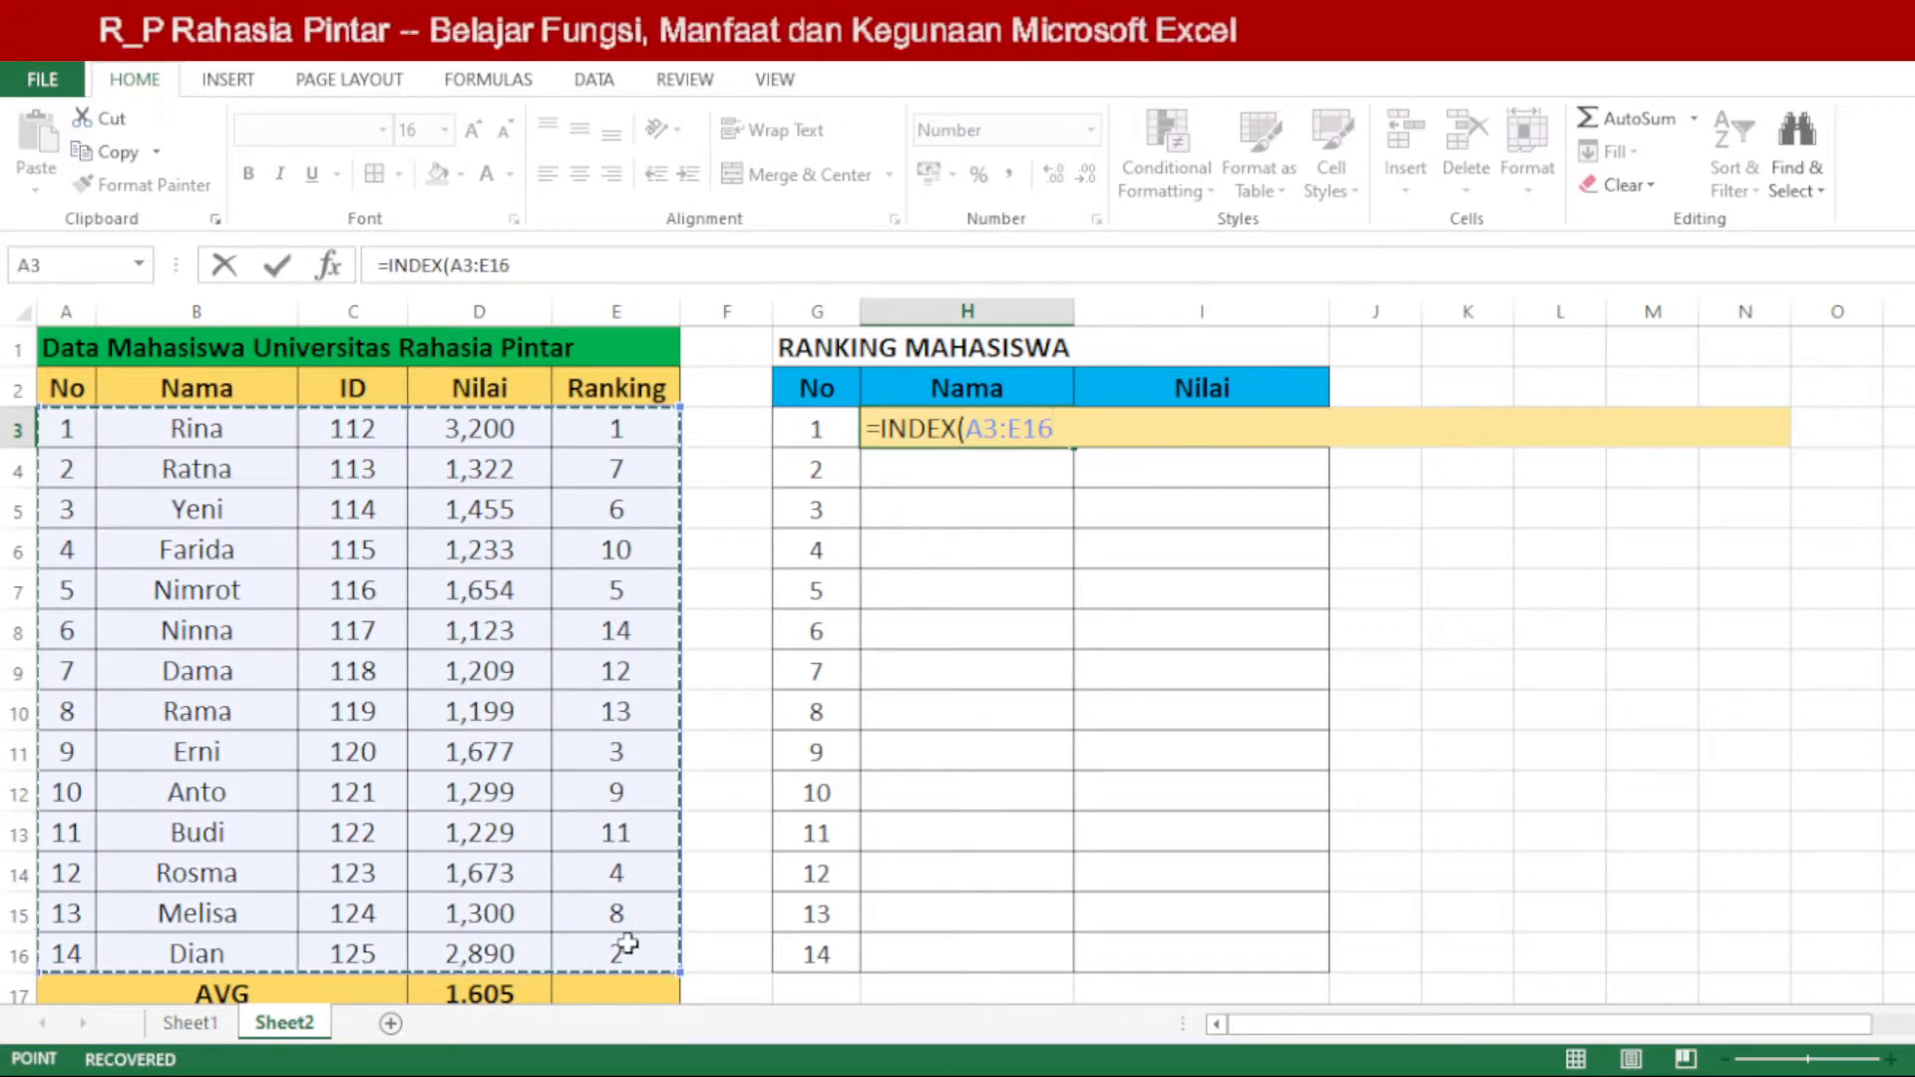
{"action": "type", "text": ";"}
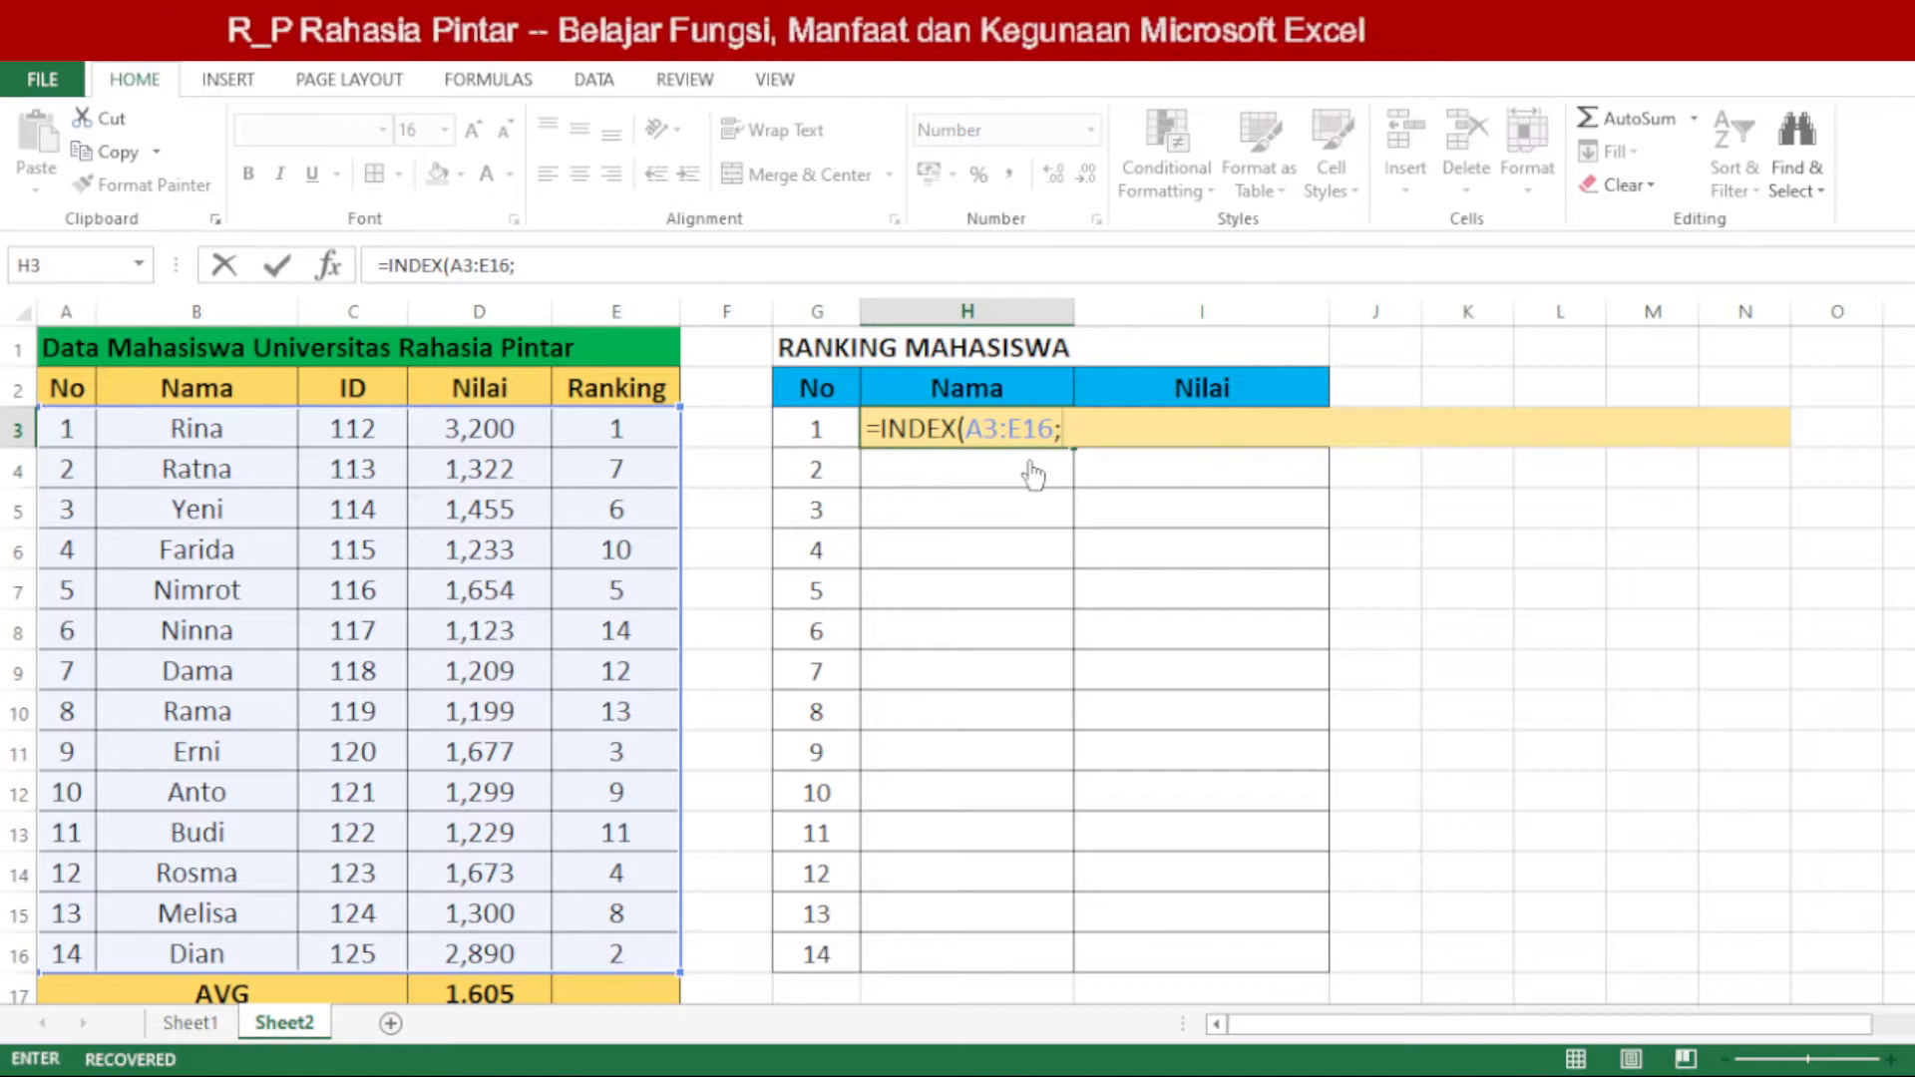
{"action": "left_click", "coordinate": [68, 431]}
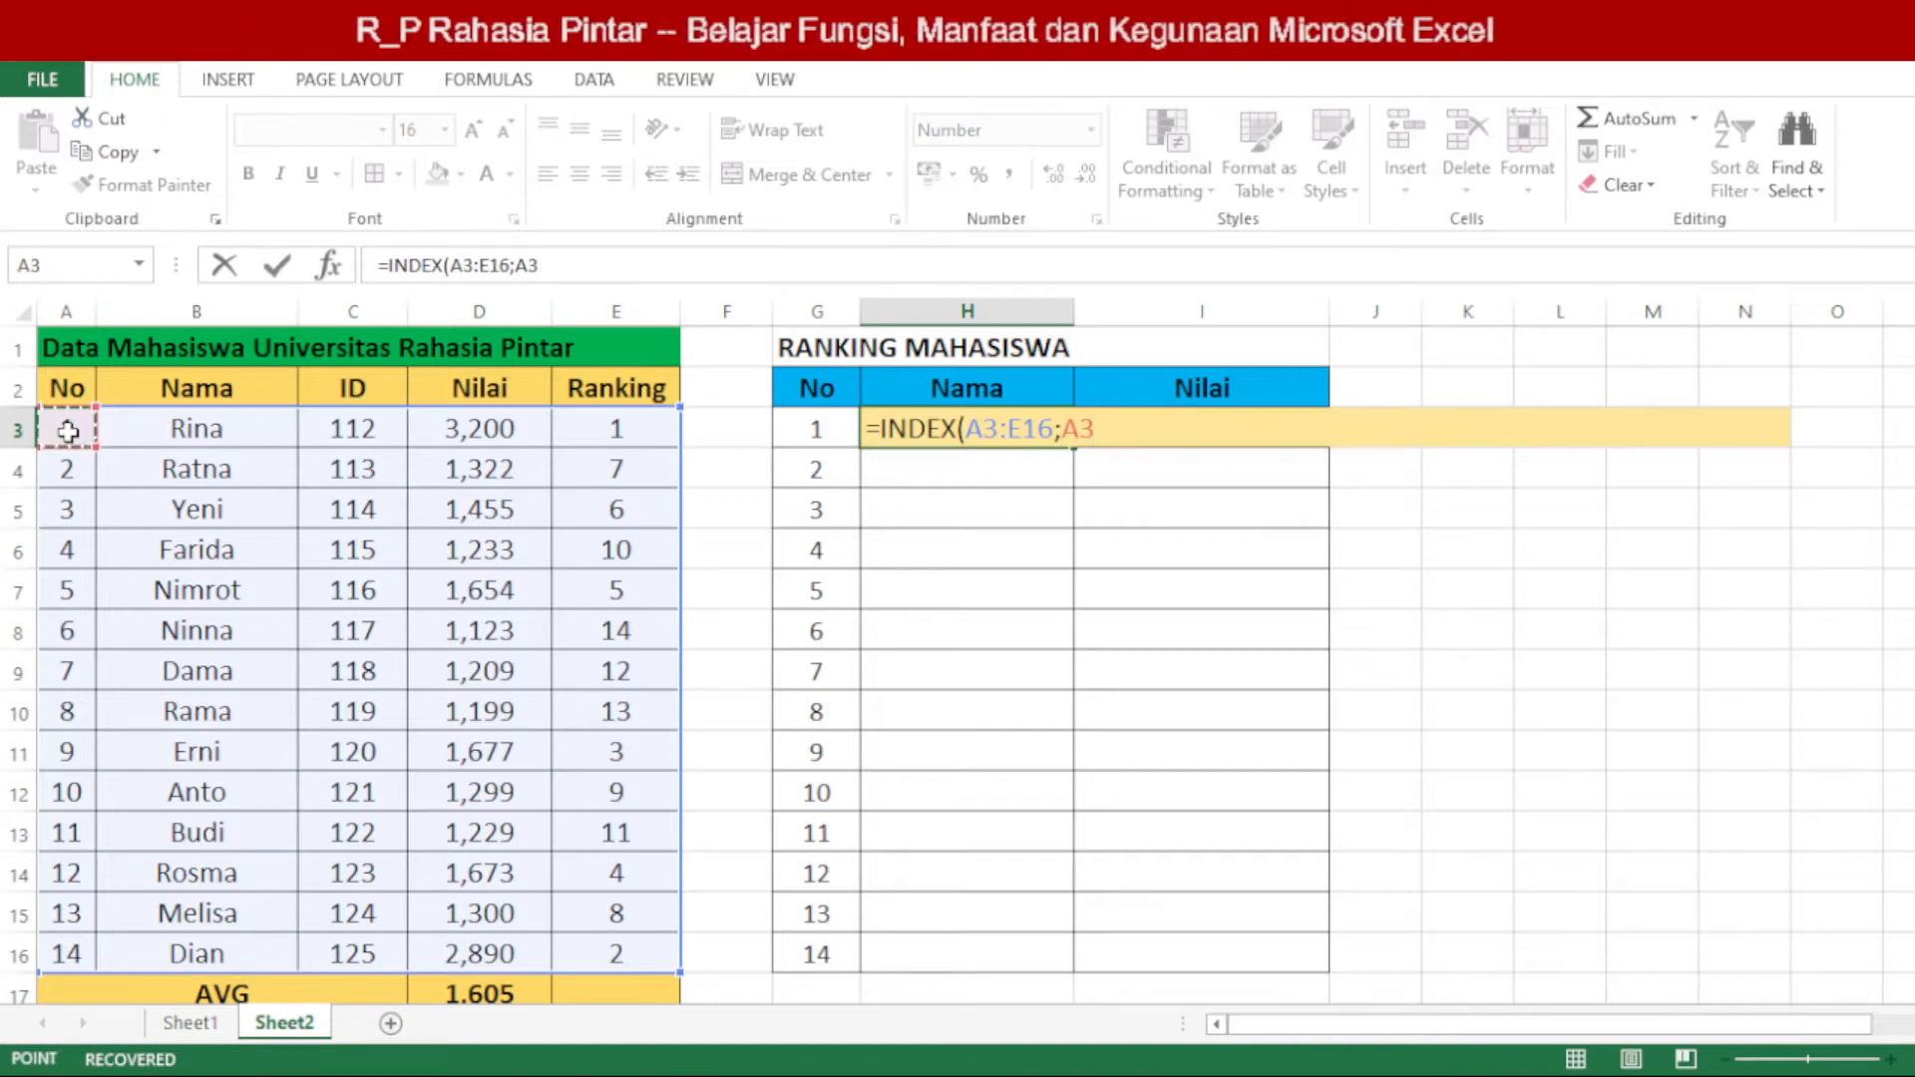
{"action": "type", "text": ";"}
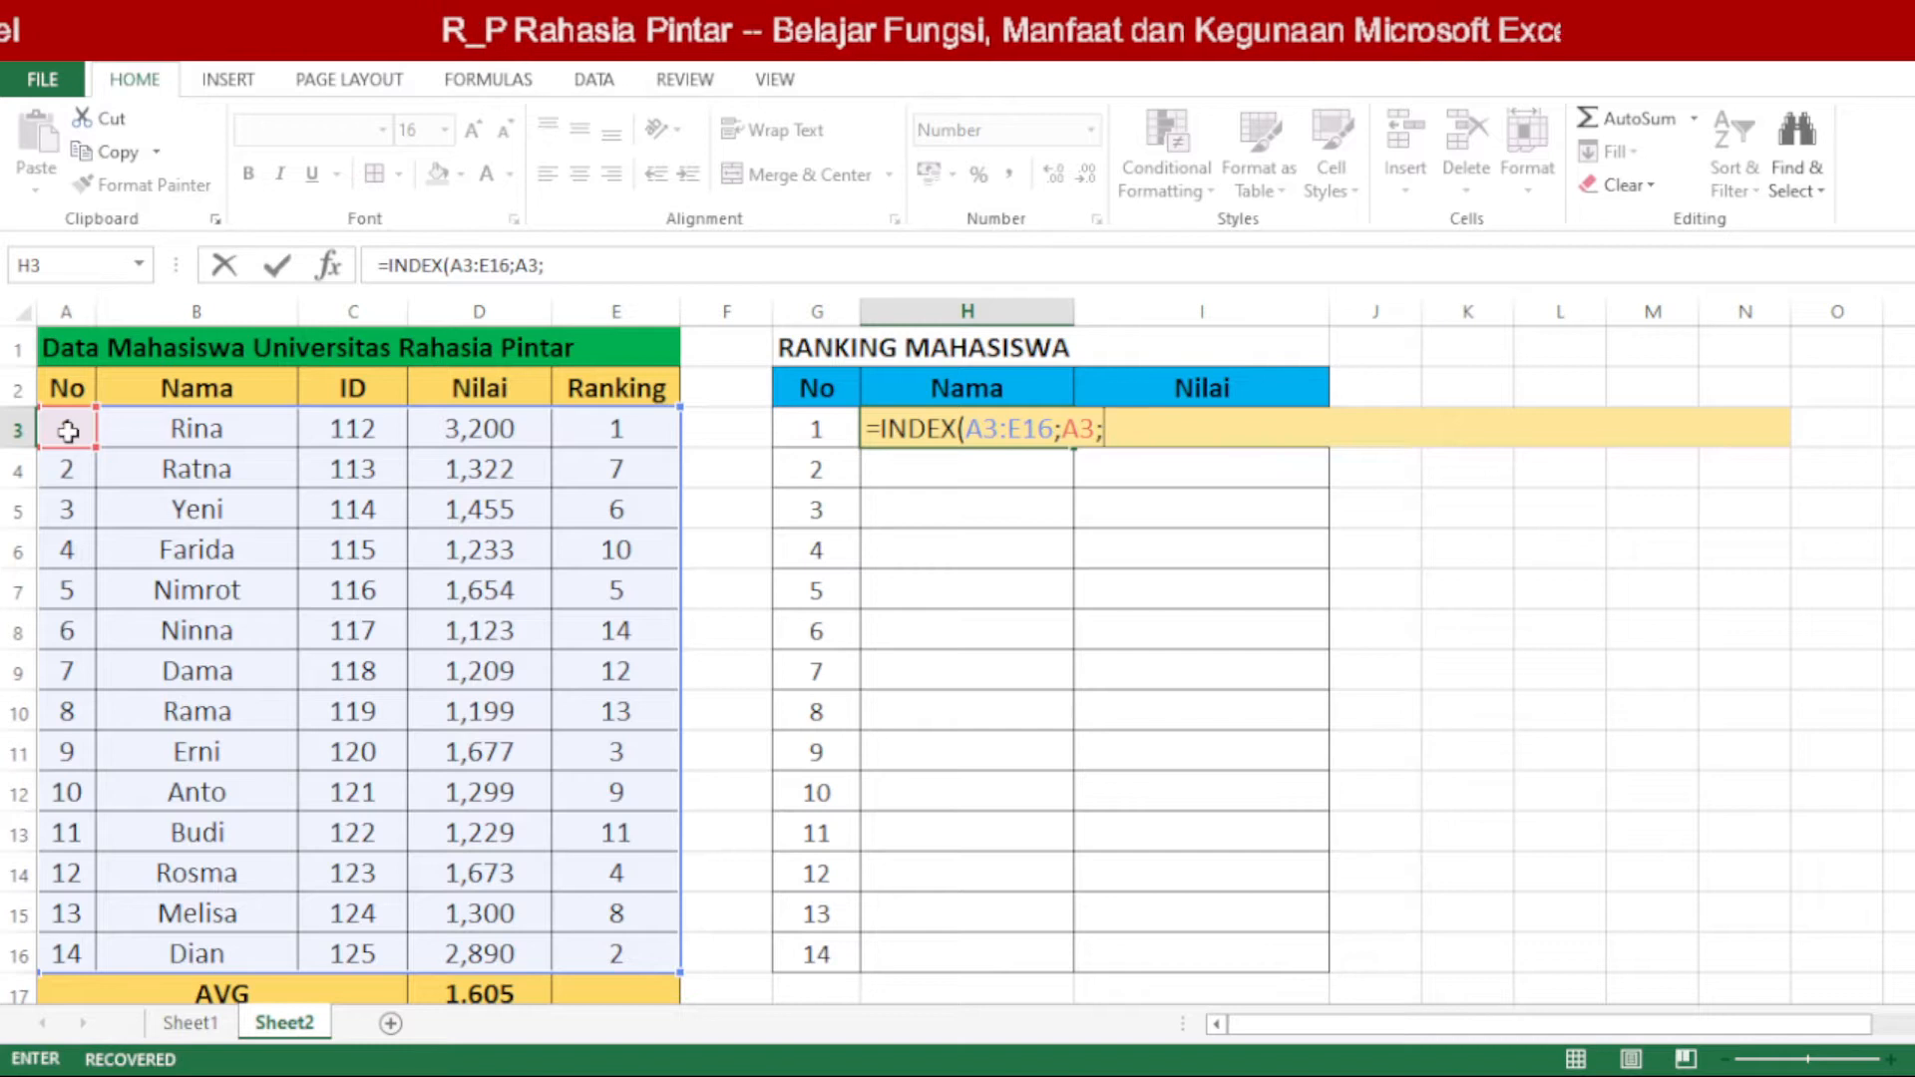
{"action": "type", "text": "M"}
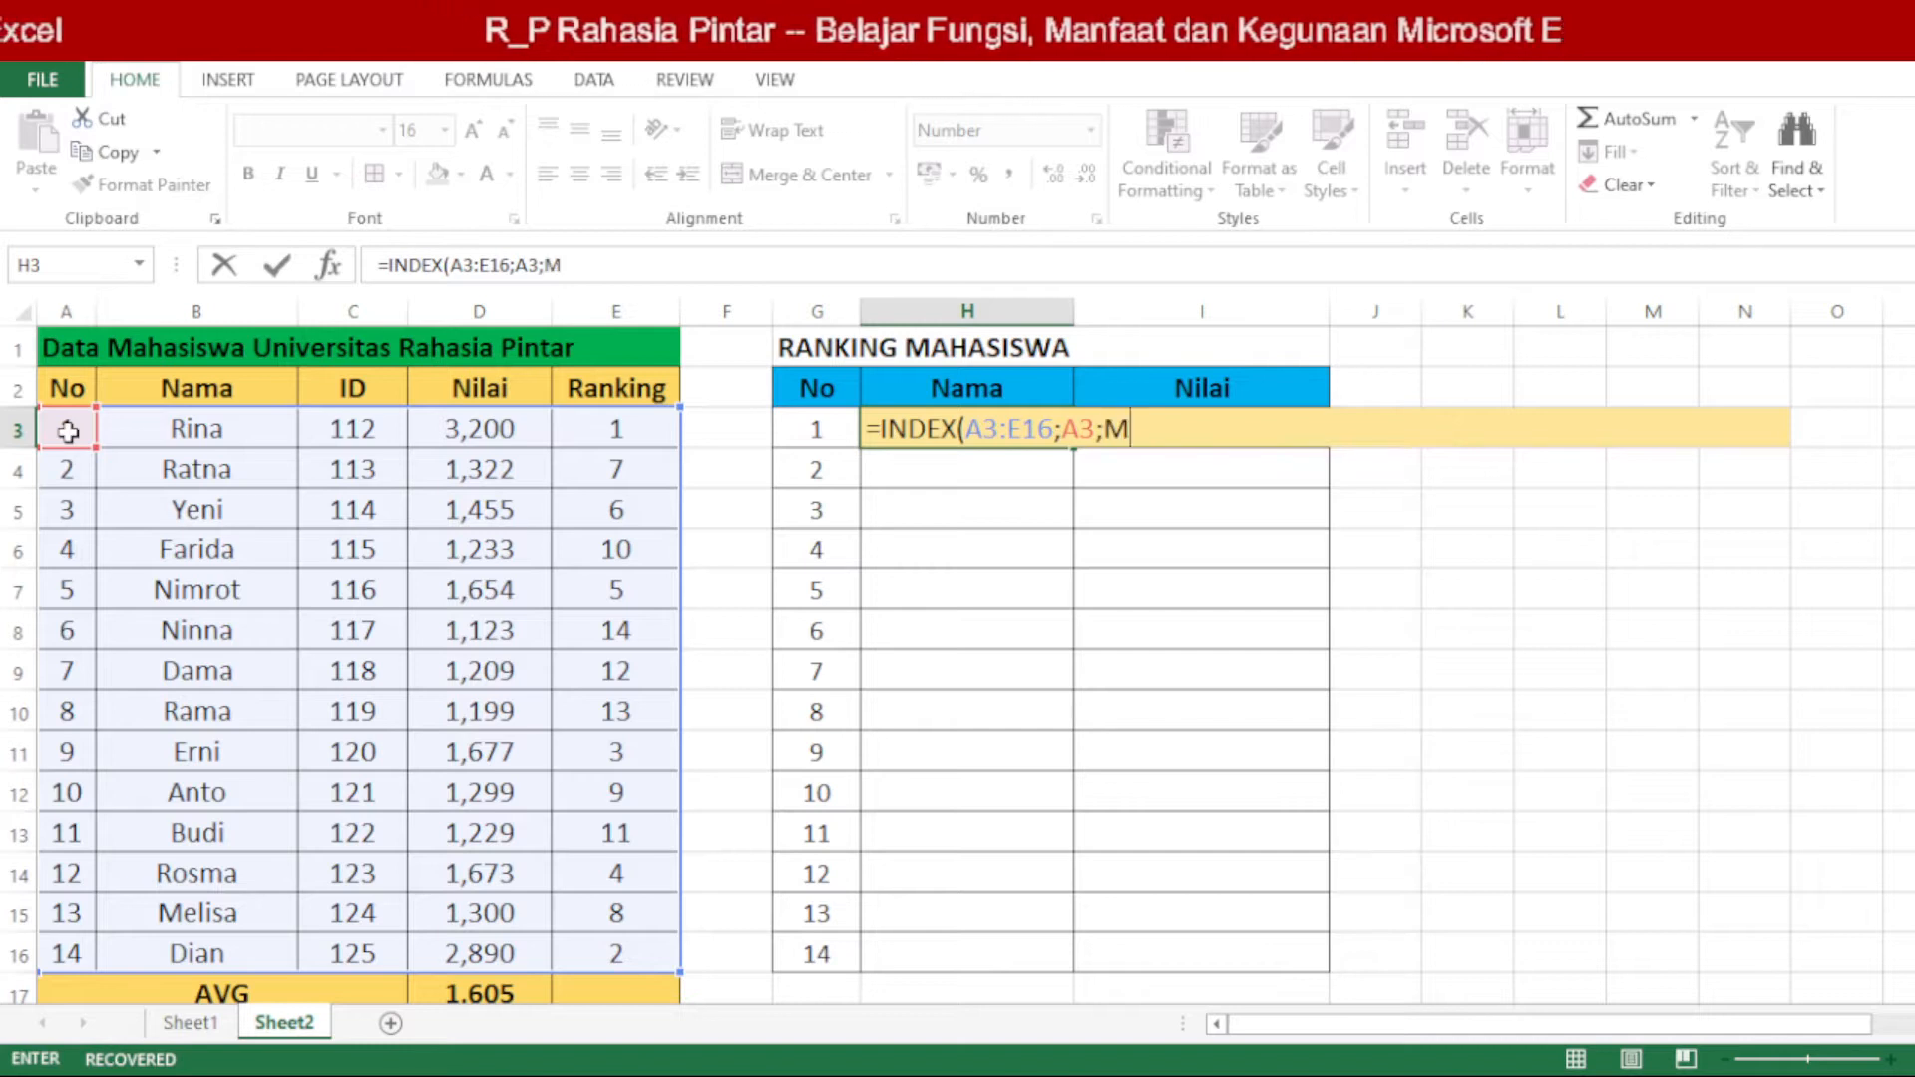
{"action": "type", "text": "ATC"}
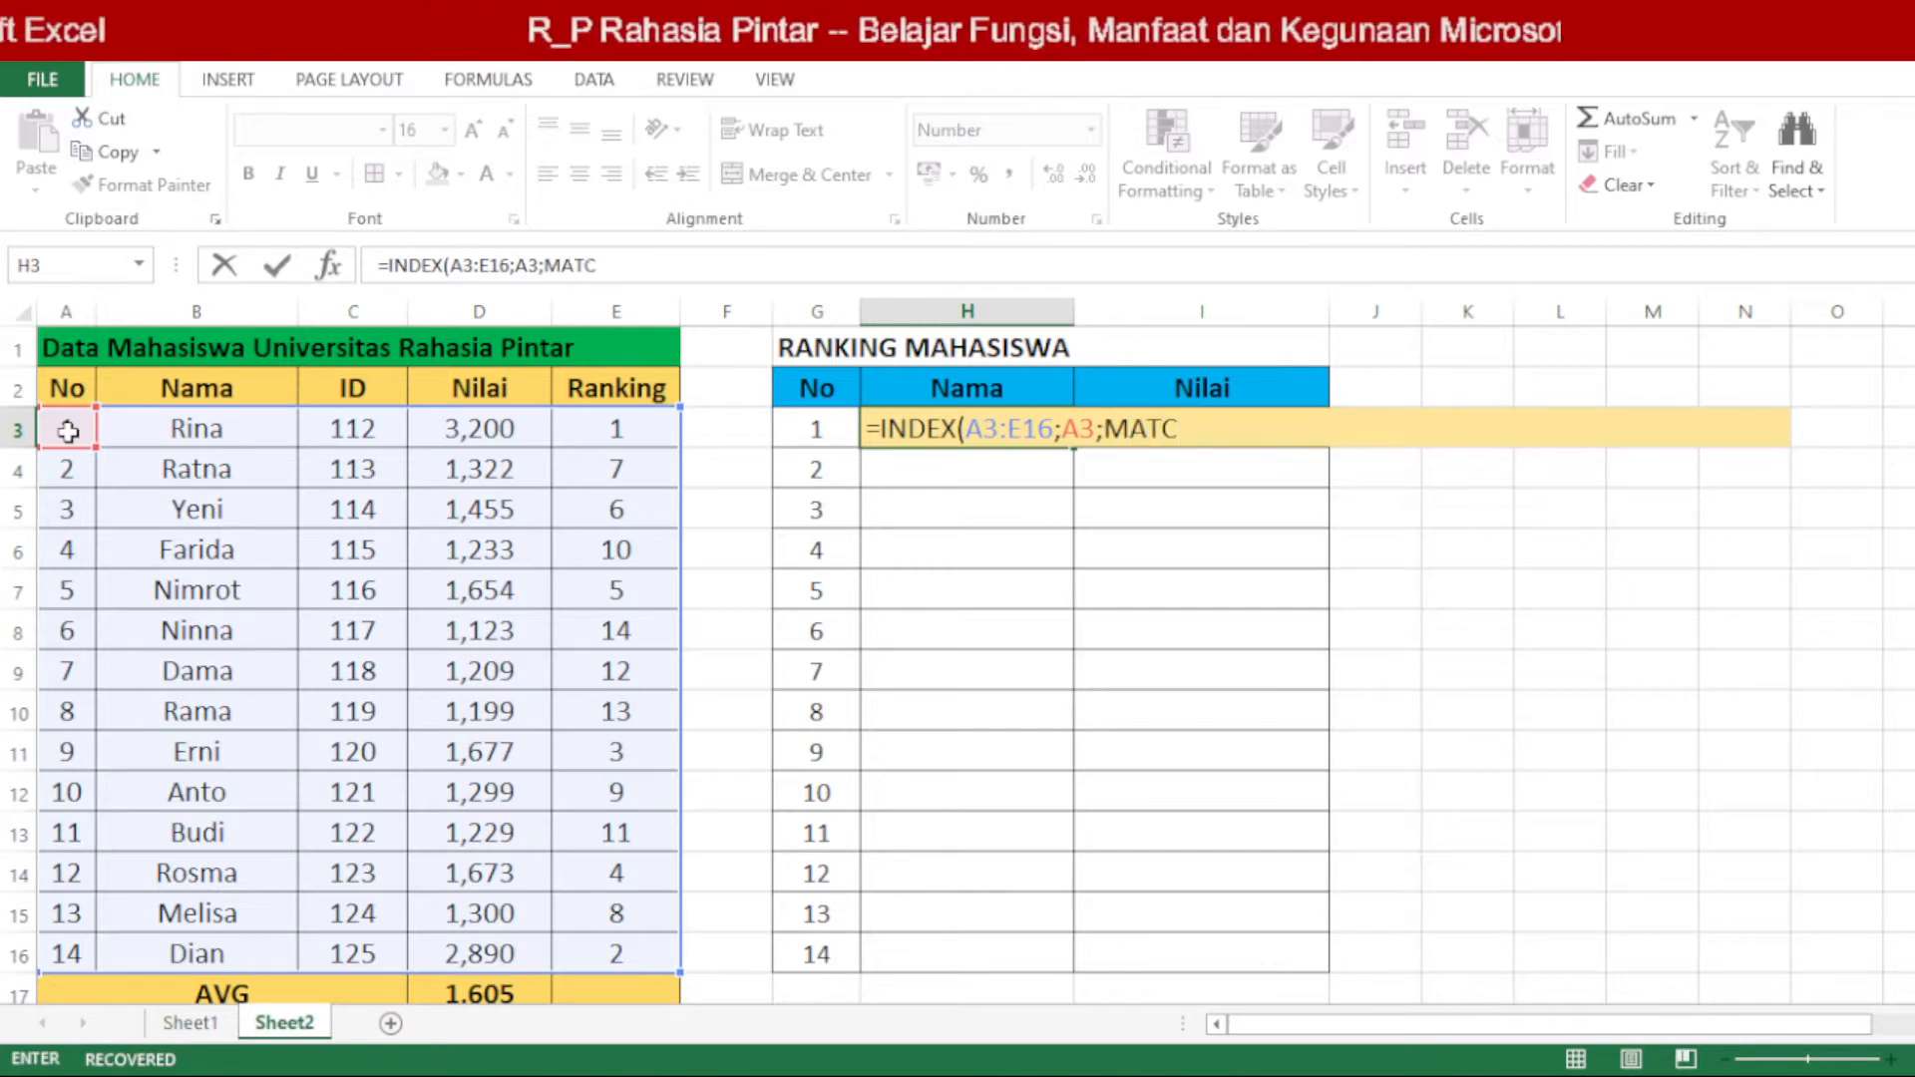
{"action": "type", "text": "H"}
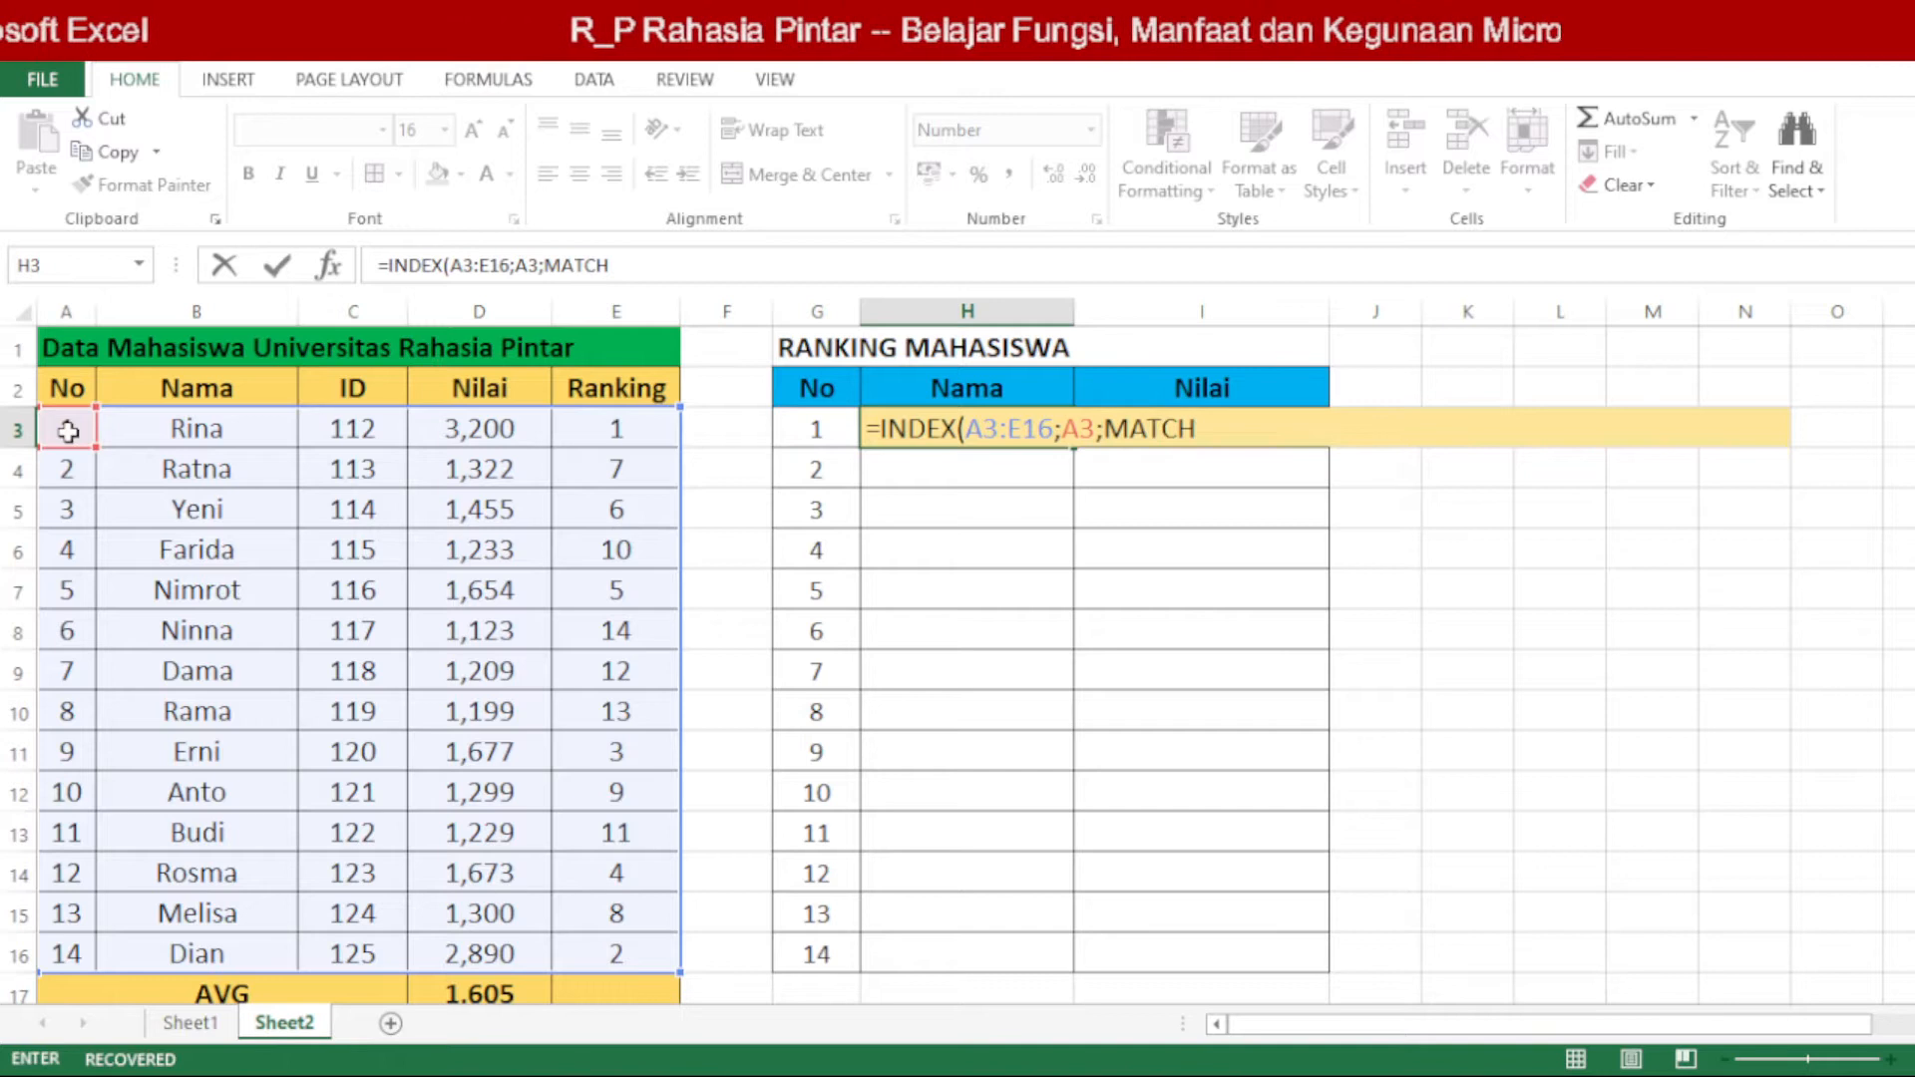
{"action": "type", "text": "("}
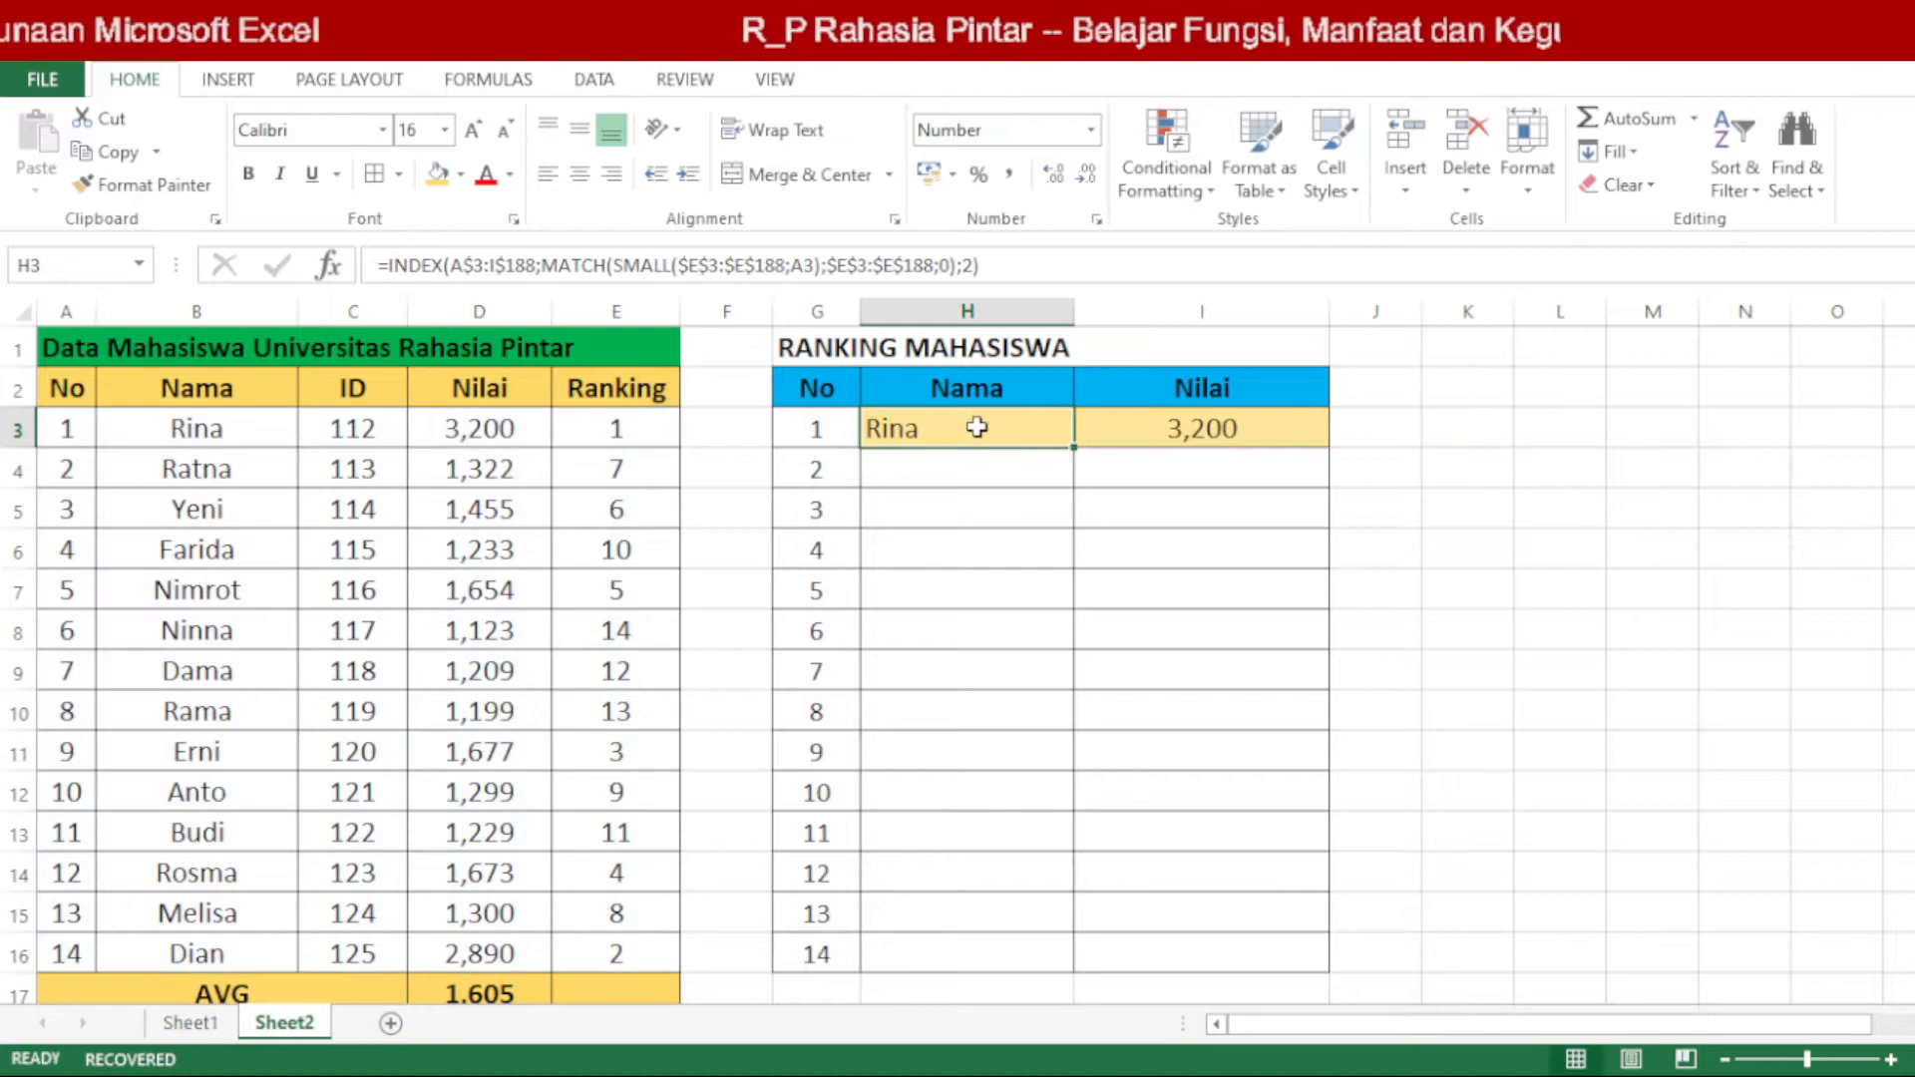
{"action": "double_click", "coordinate": [977, 427]}
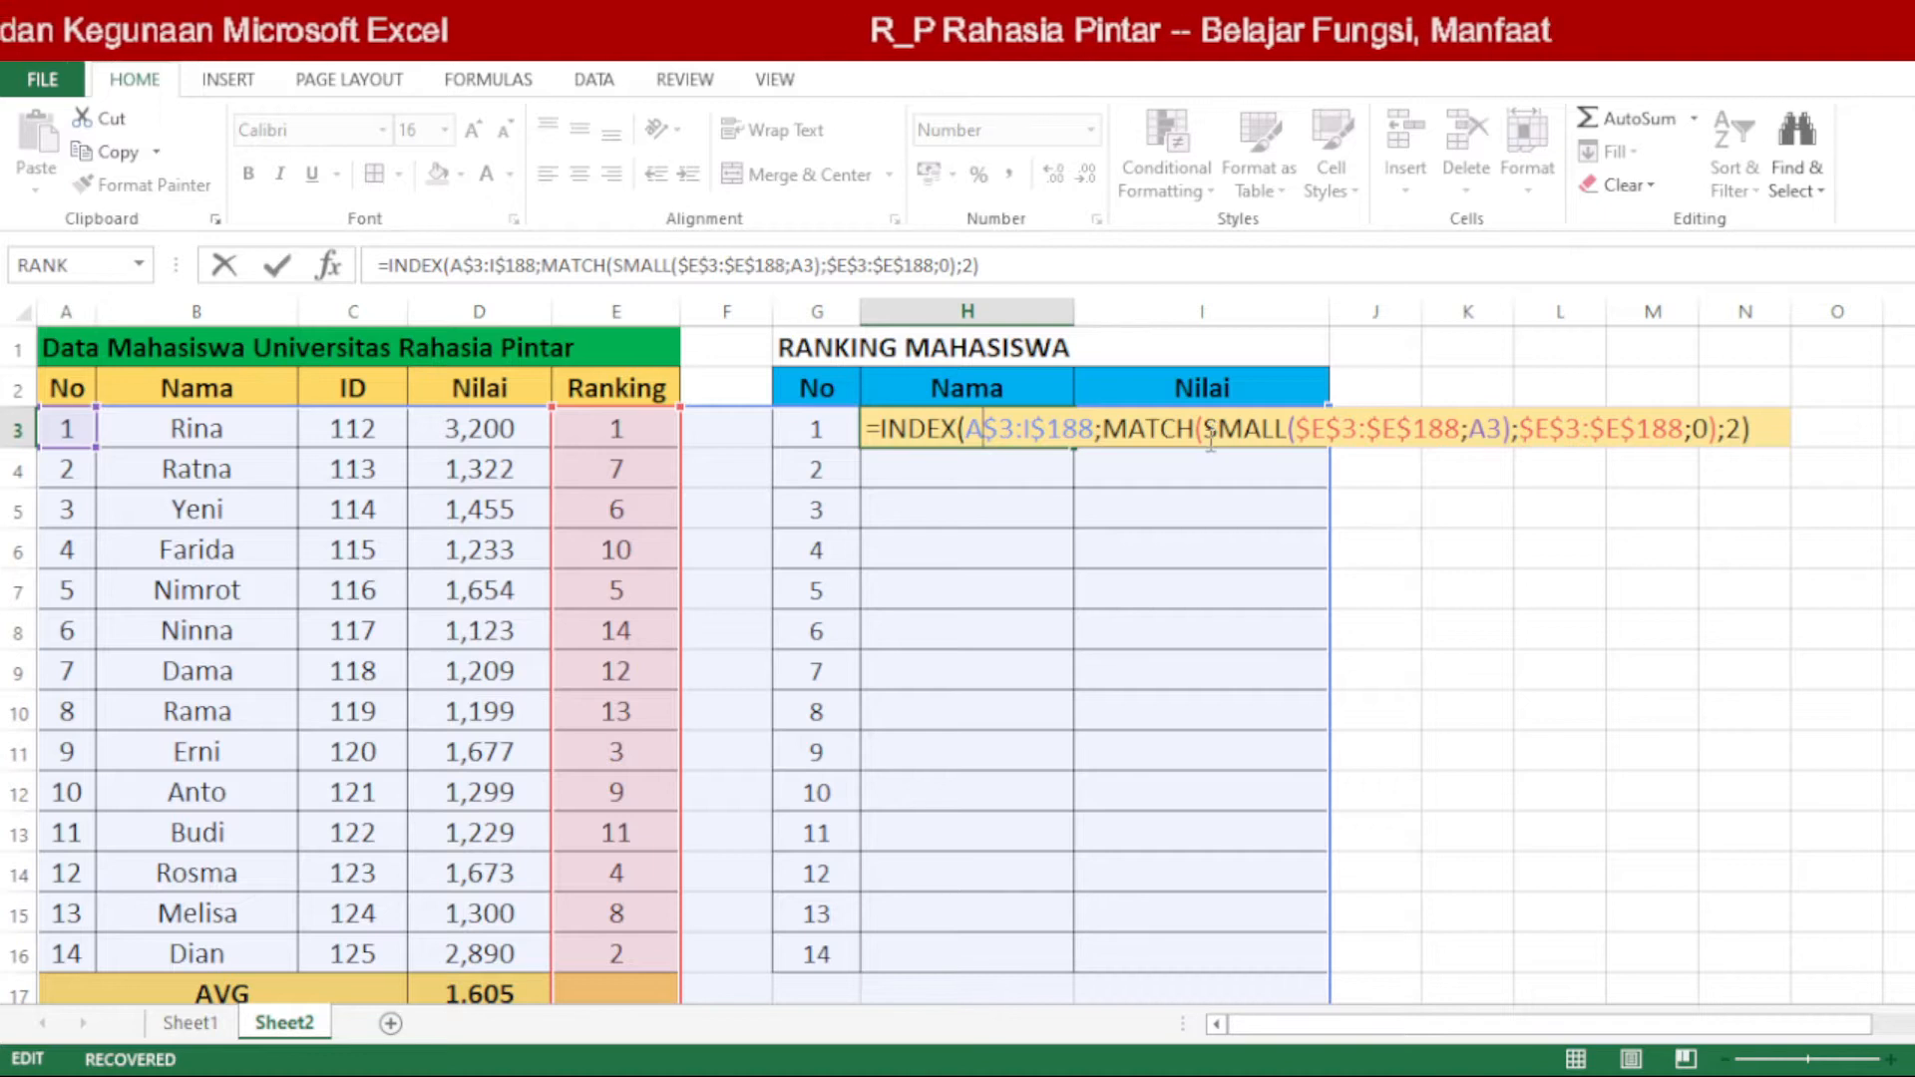
{"action": "key", "text": "Escape"}
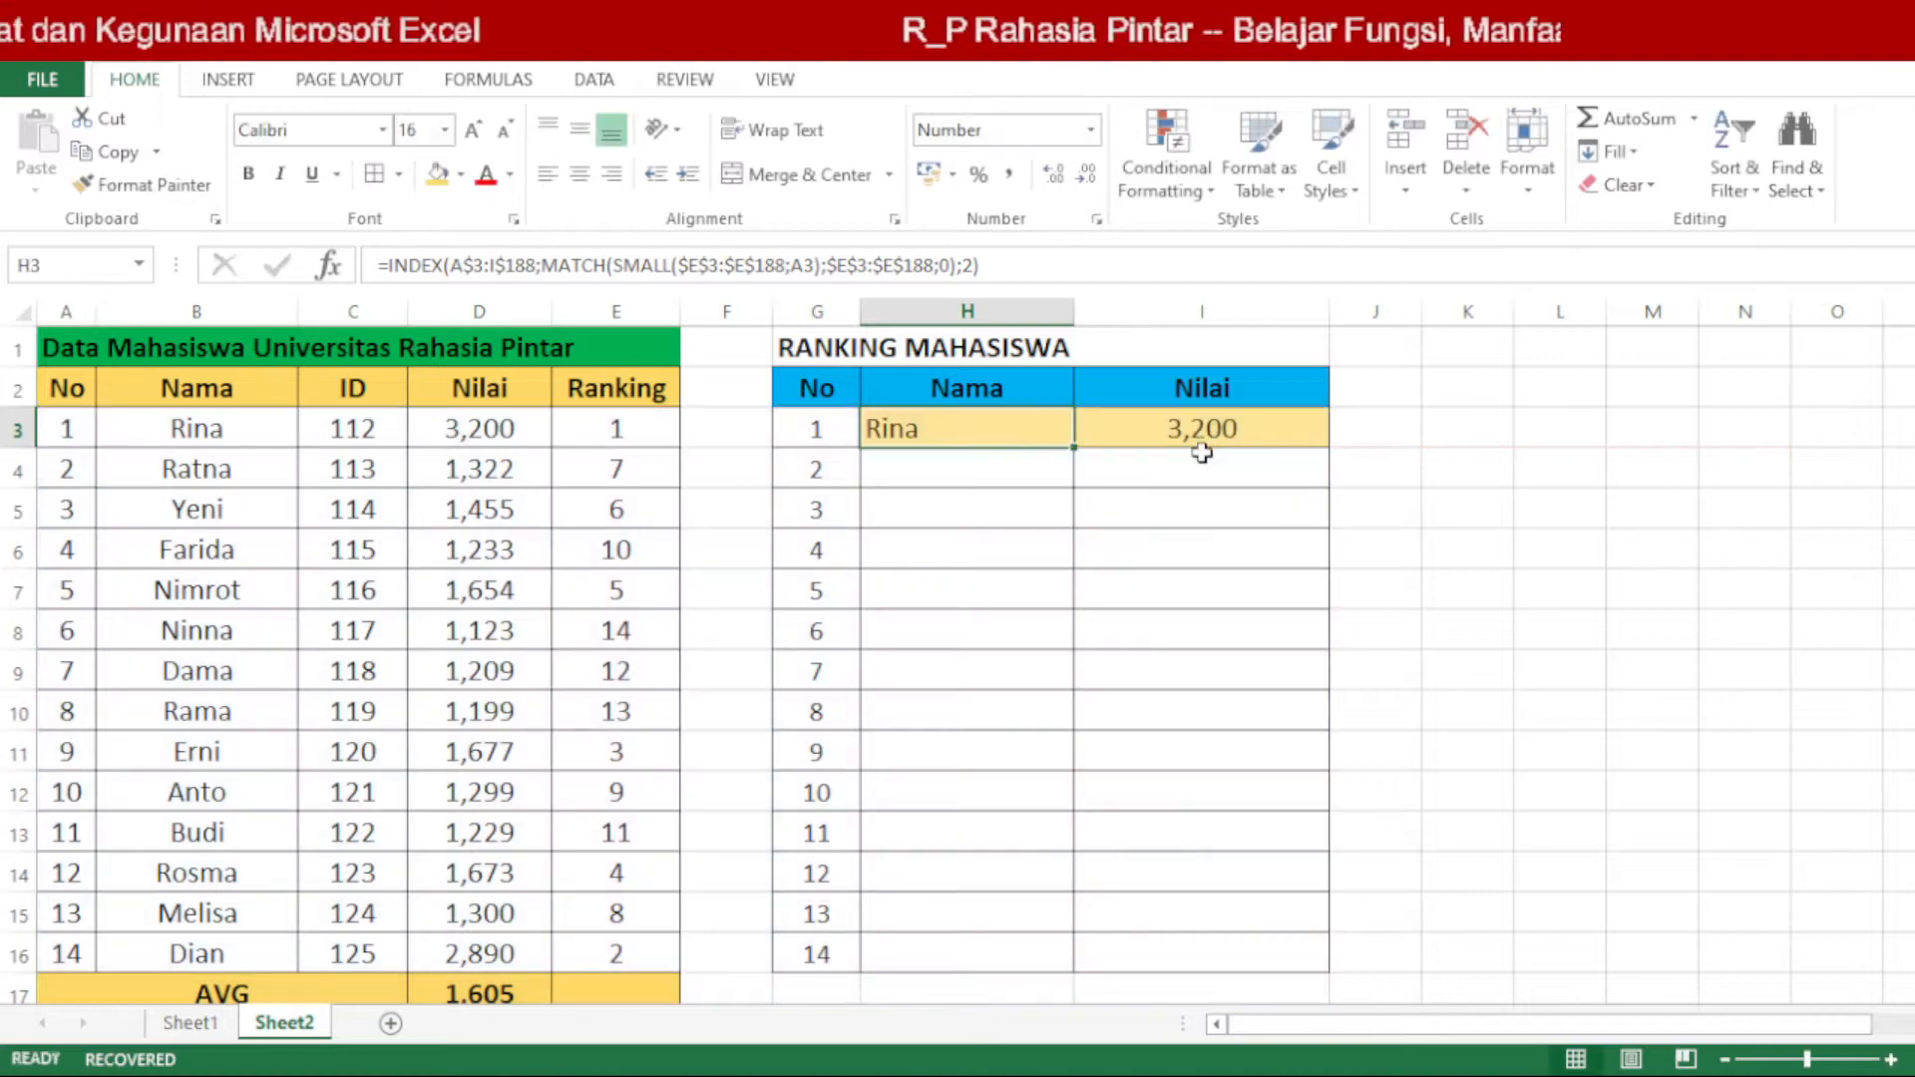
Step: Change the INDEX range in the H3 formula to A$3:E$16
{"action": "double_click", "coordinate": [1012, 430]}
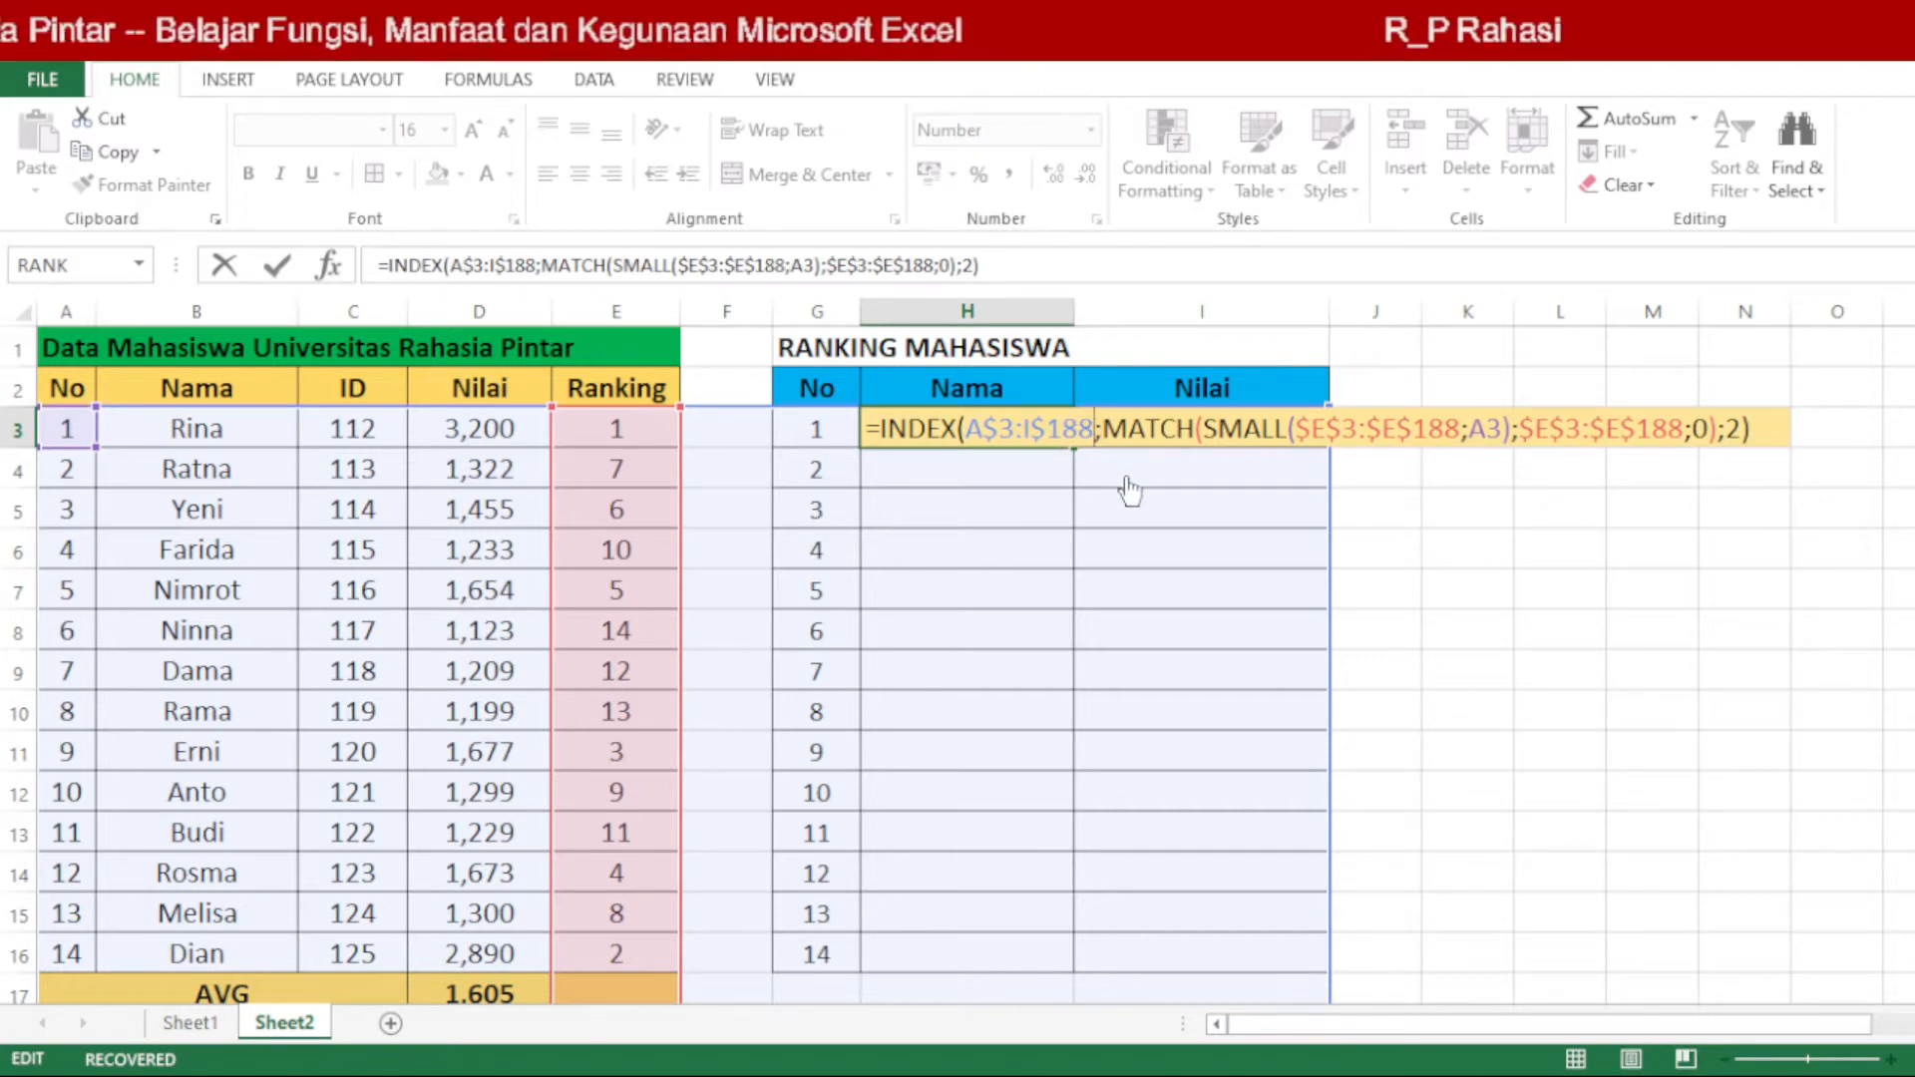
{"action": "key", "text": "BackSpace"}
{"action": "key", "text": "BackSpace"}
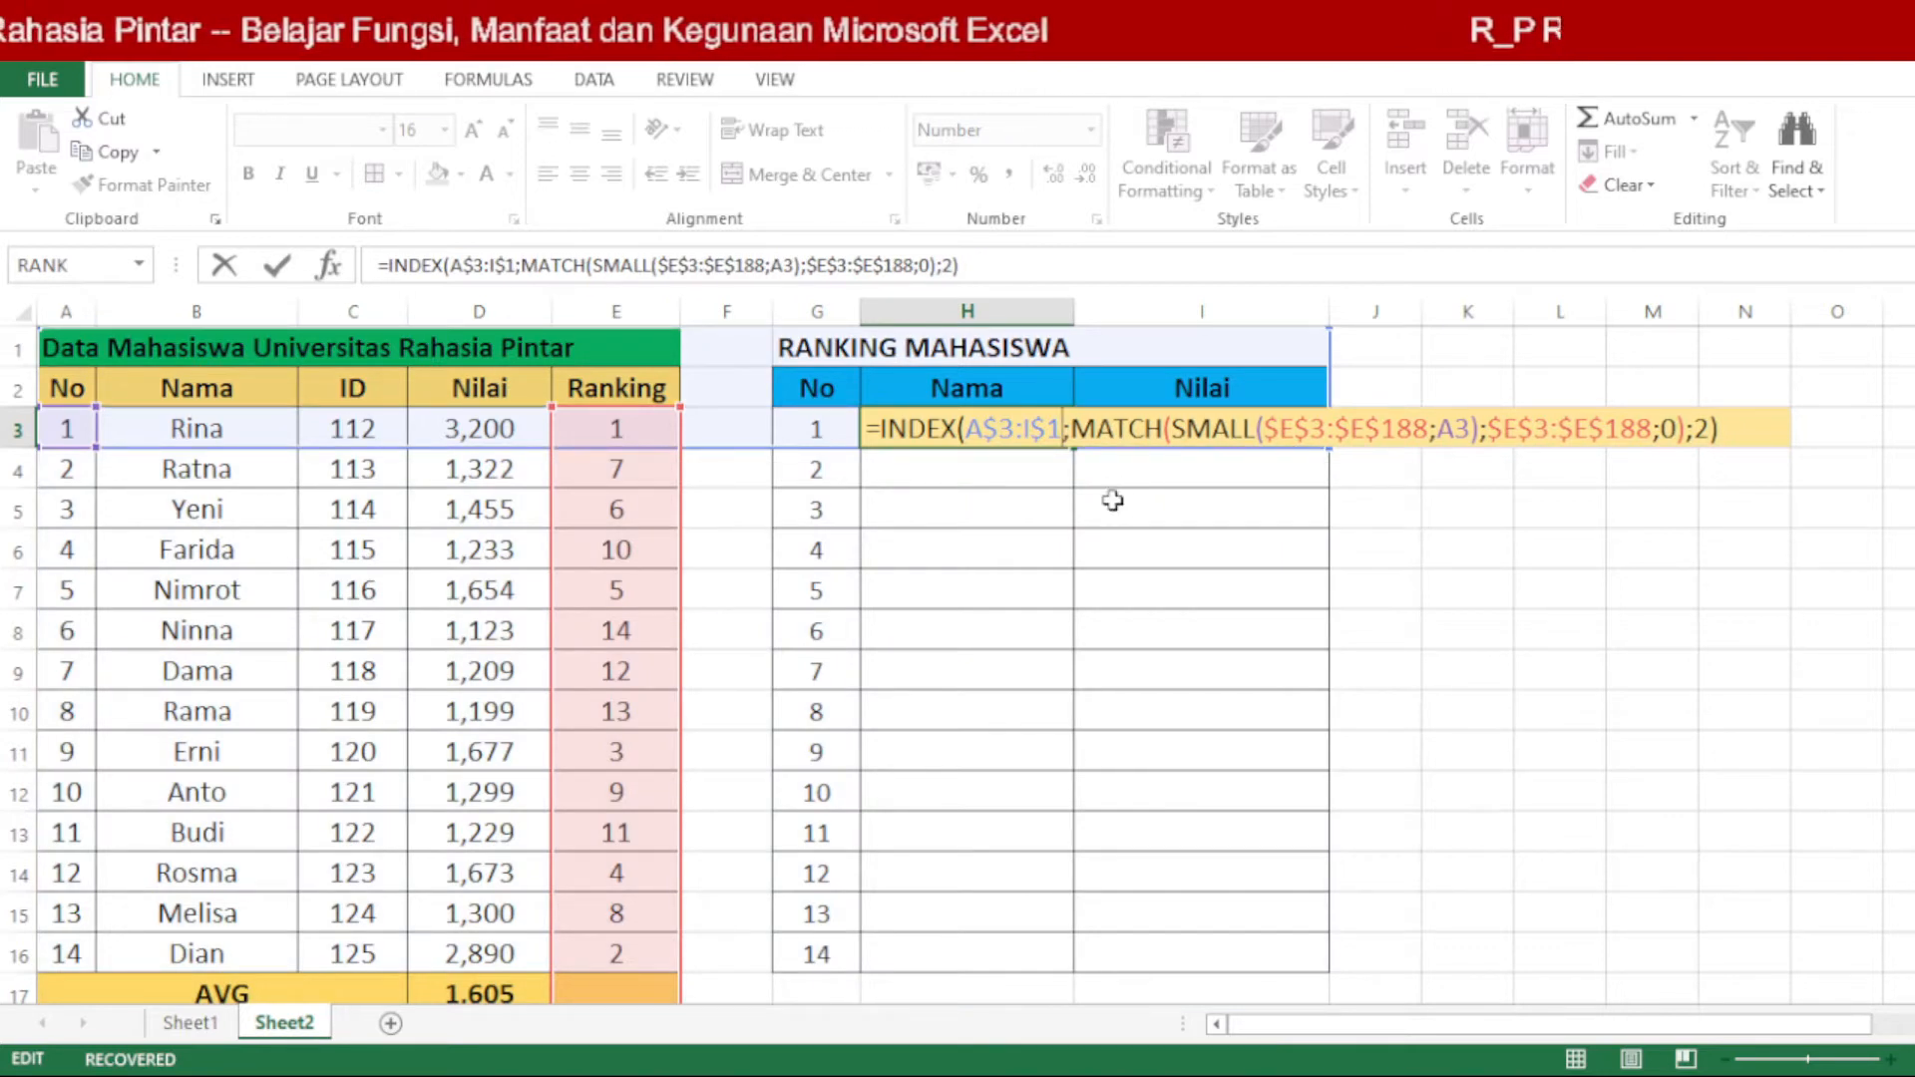
{"action": "type", "text": "6"}
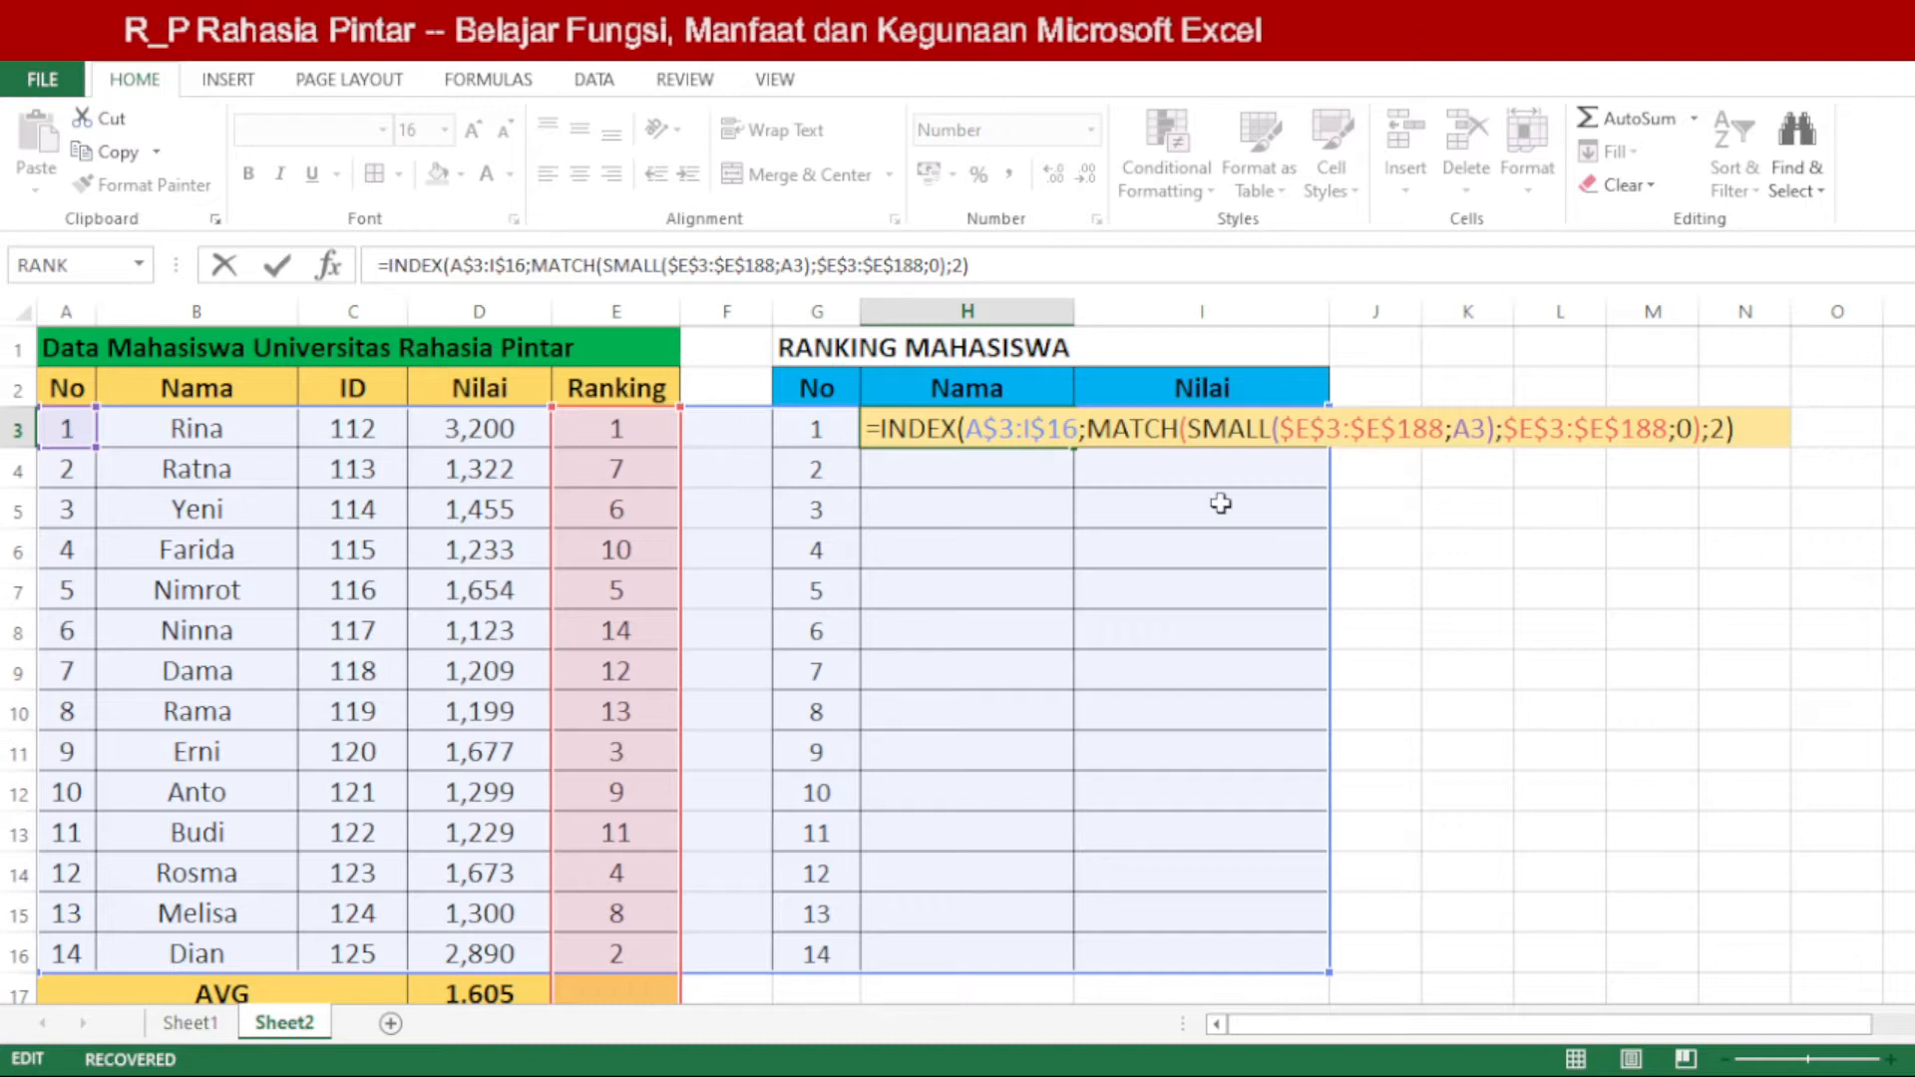
{"action": "key", "text": "BackSpace"}
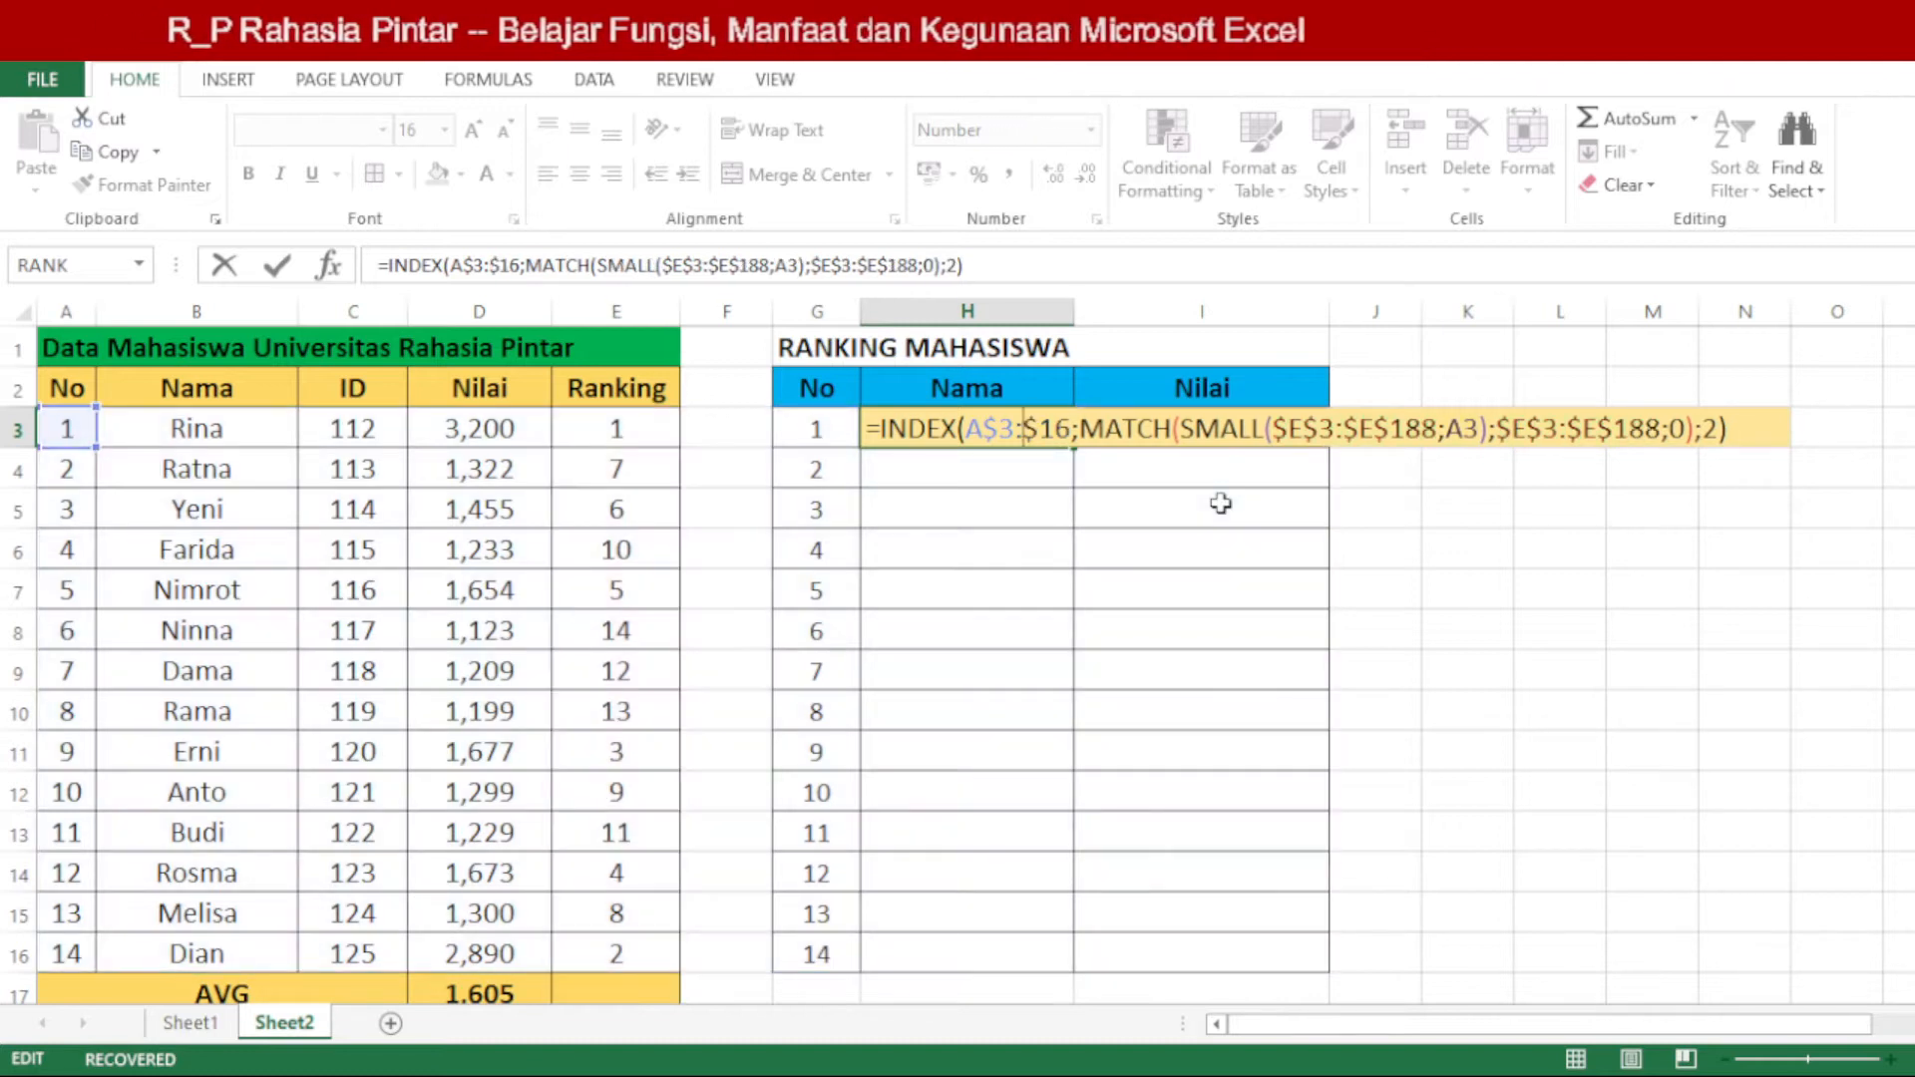
{"action": "type", "text": "E"}
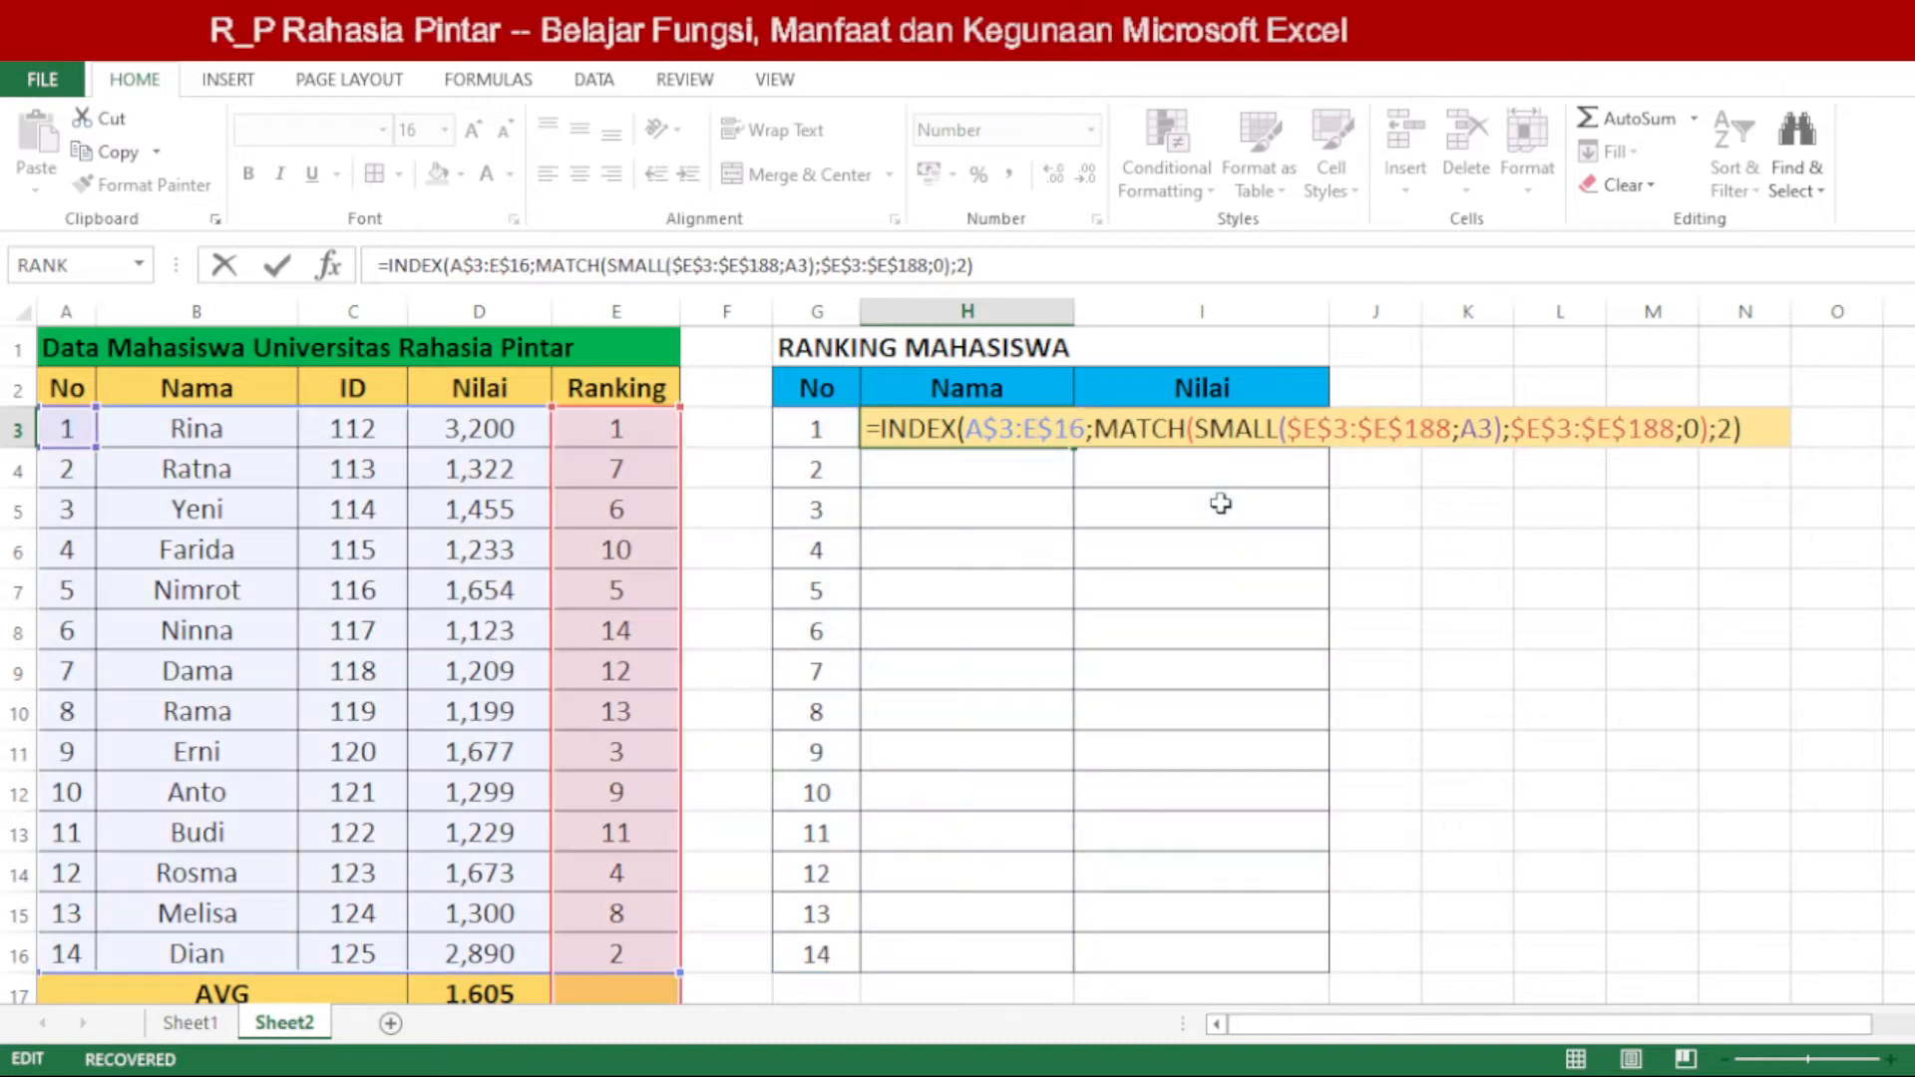
{"action": "key", "text": "Return"}
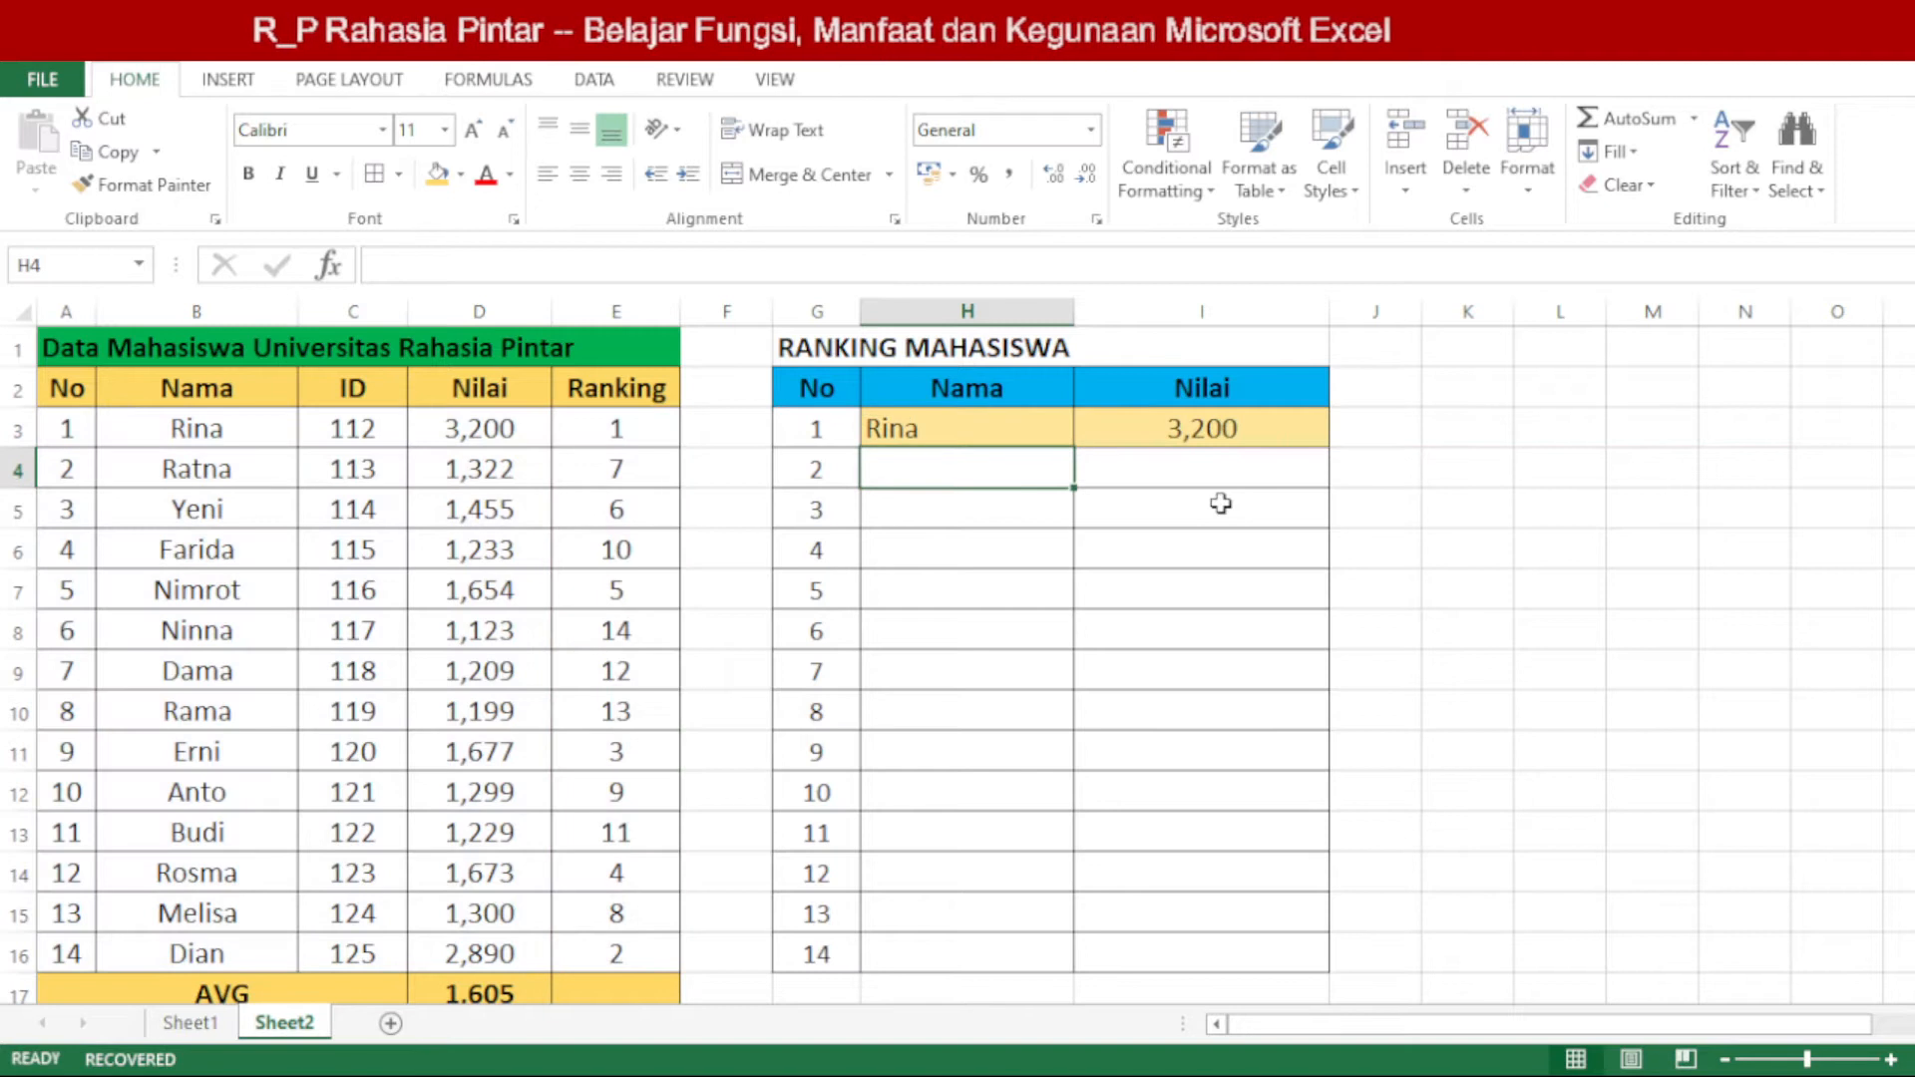
Step: Examine the formulas in I3 and H3, focusing on the MATCH function and final column-number argument in H3
{"action": "double_click", "coordinate": [1259, 427]}
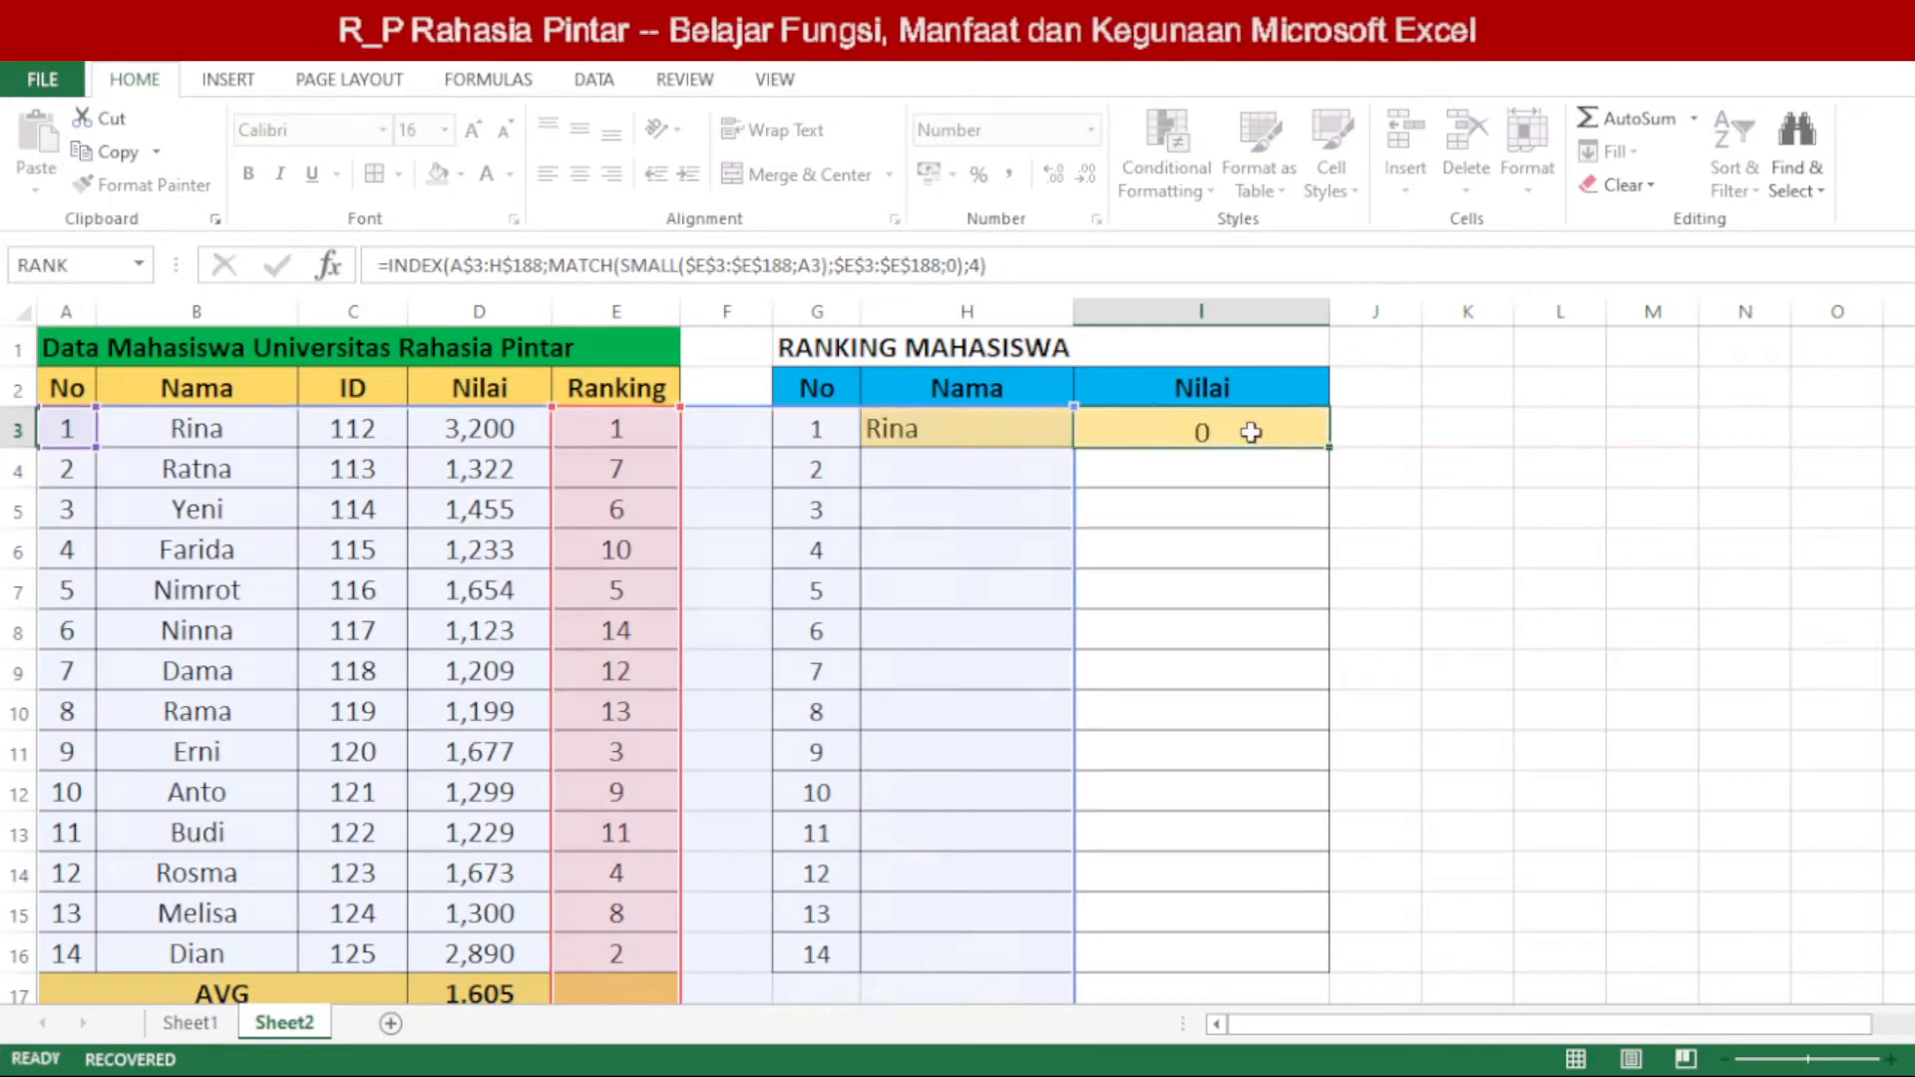
{"action": "key", "text": "Return"}
{"action": "left_click", "coordinate": [968, 427]}
{"action": "double_click", "coordinate": [967, 426]}
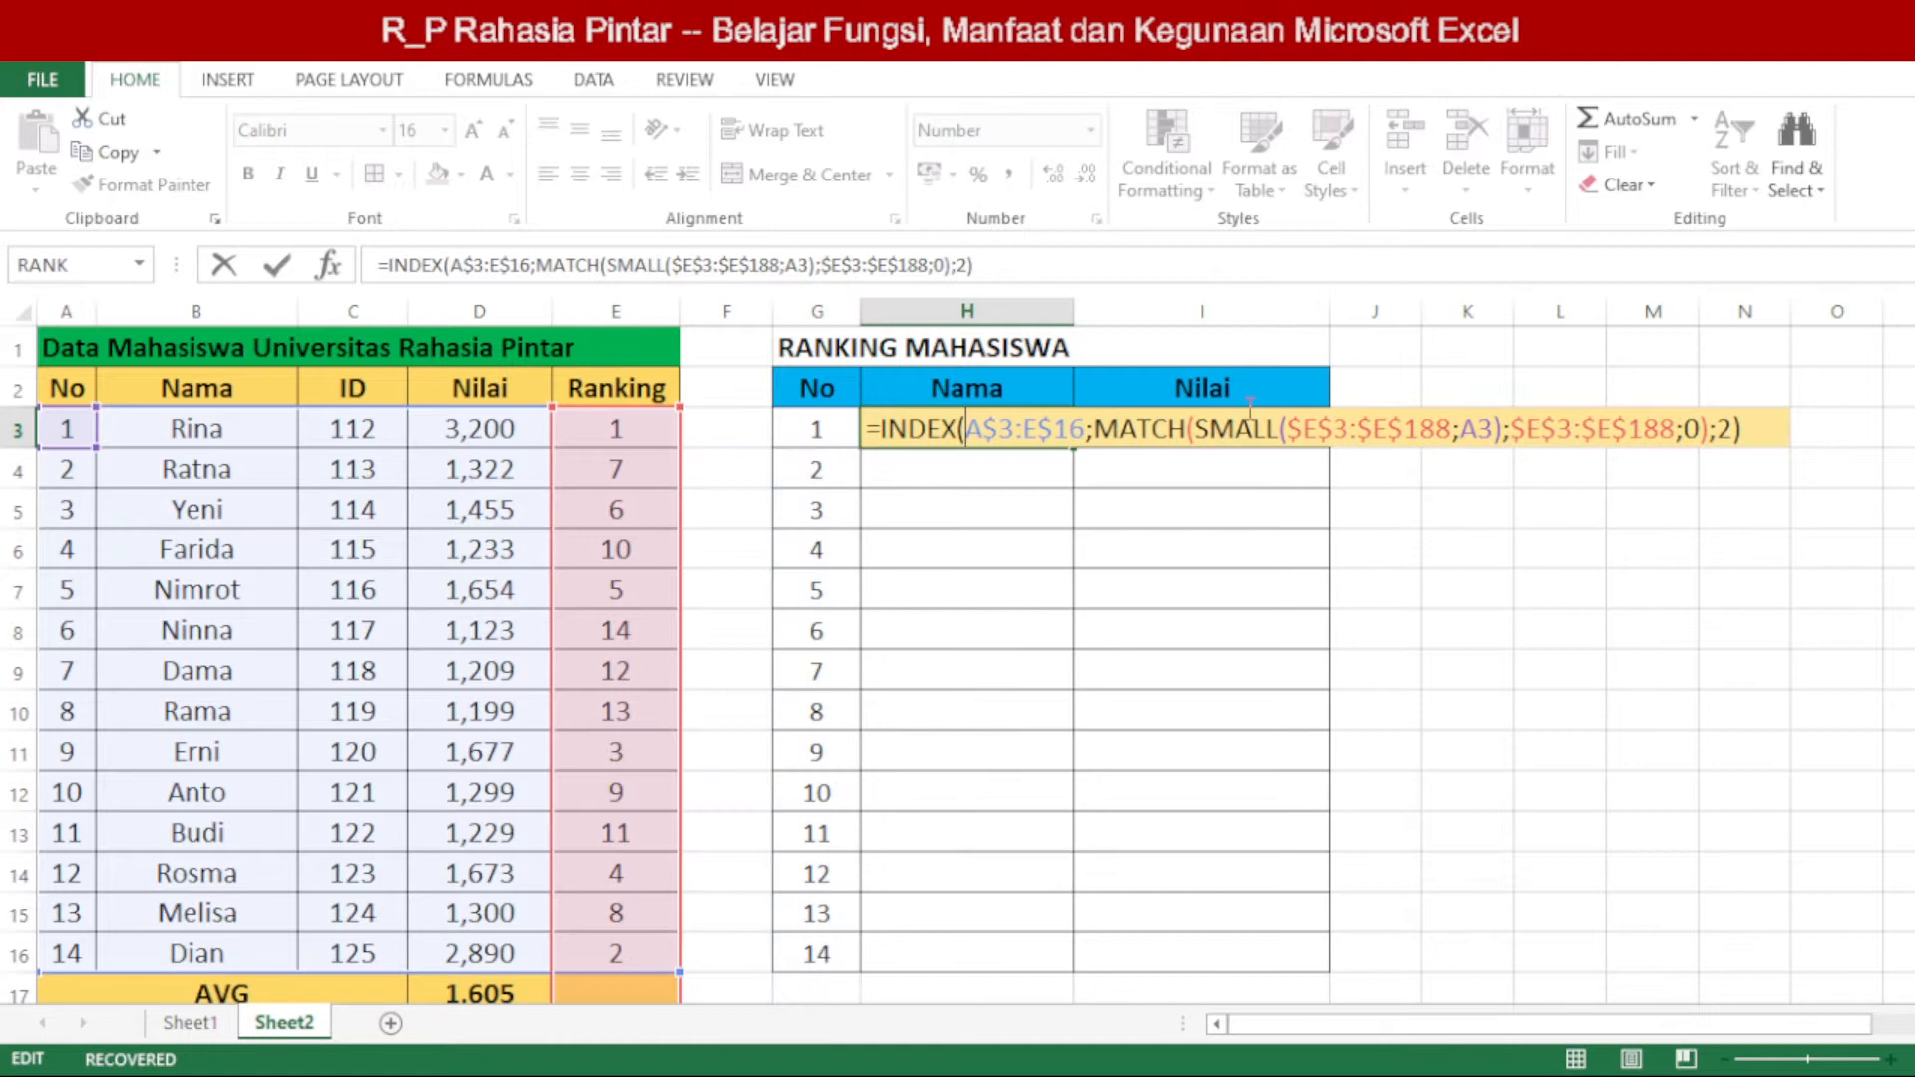
{"action": "double_click", "coordinate": [1133, 429]}
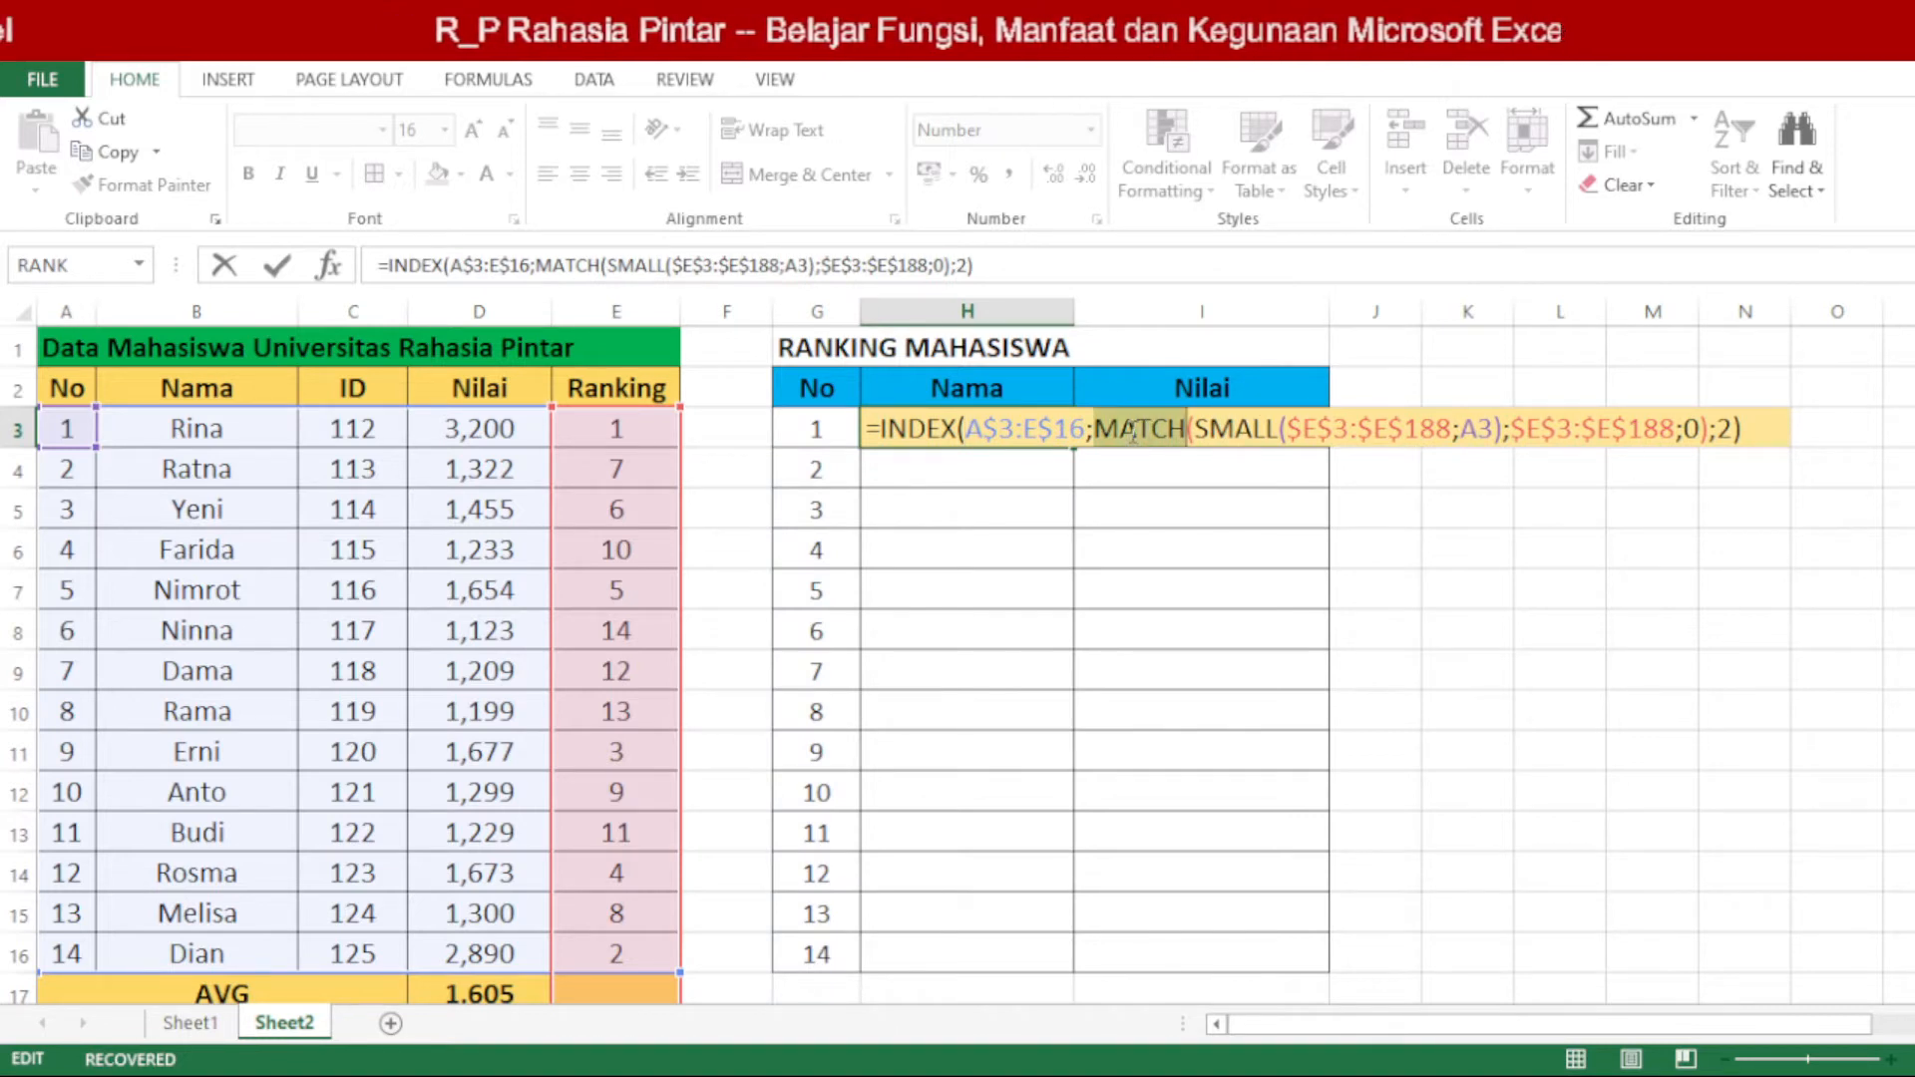
{"action": "left_click", "coordinate": [1218, 436]}
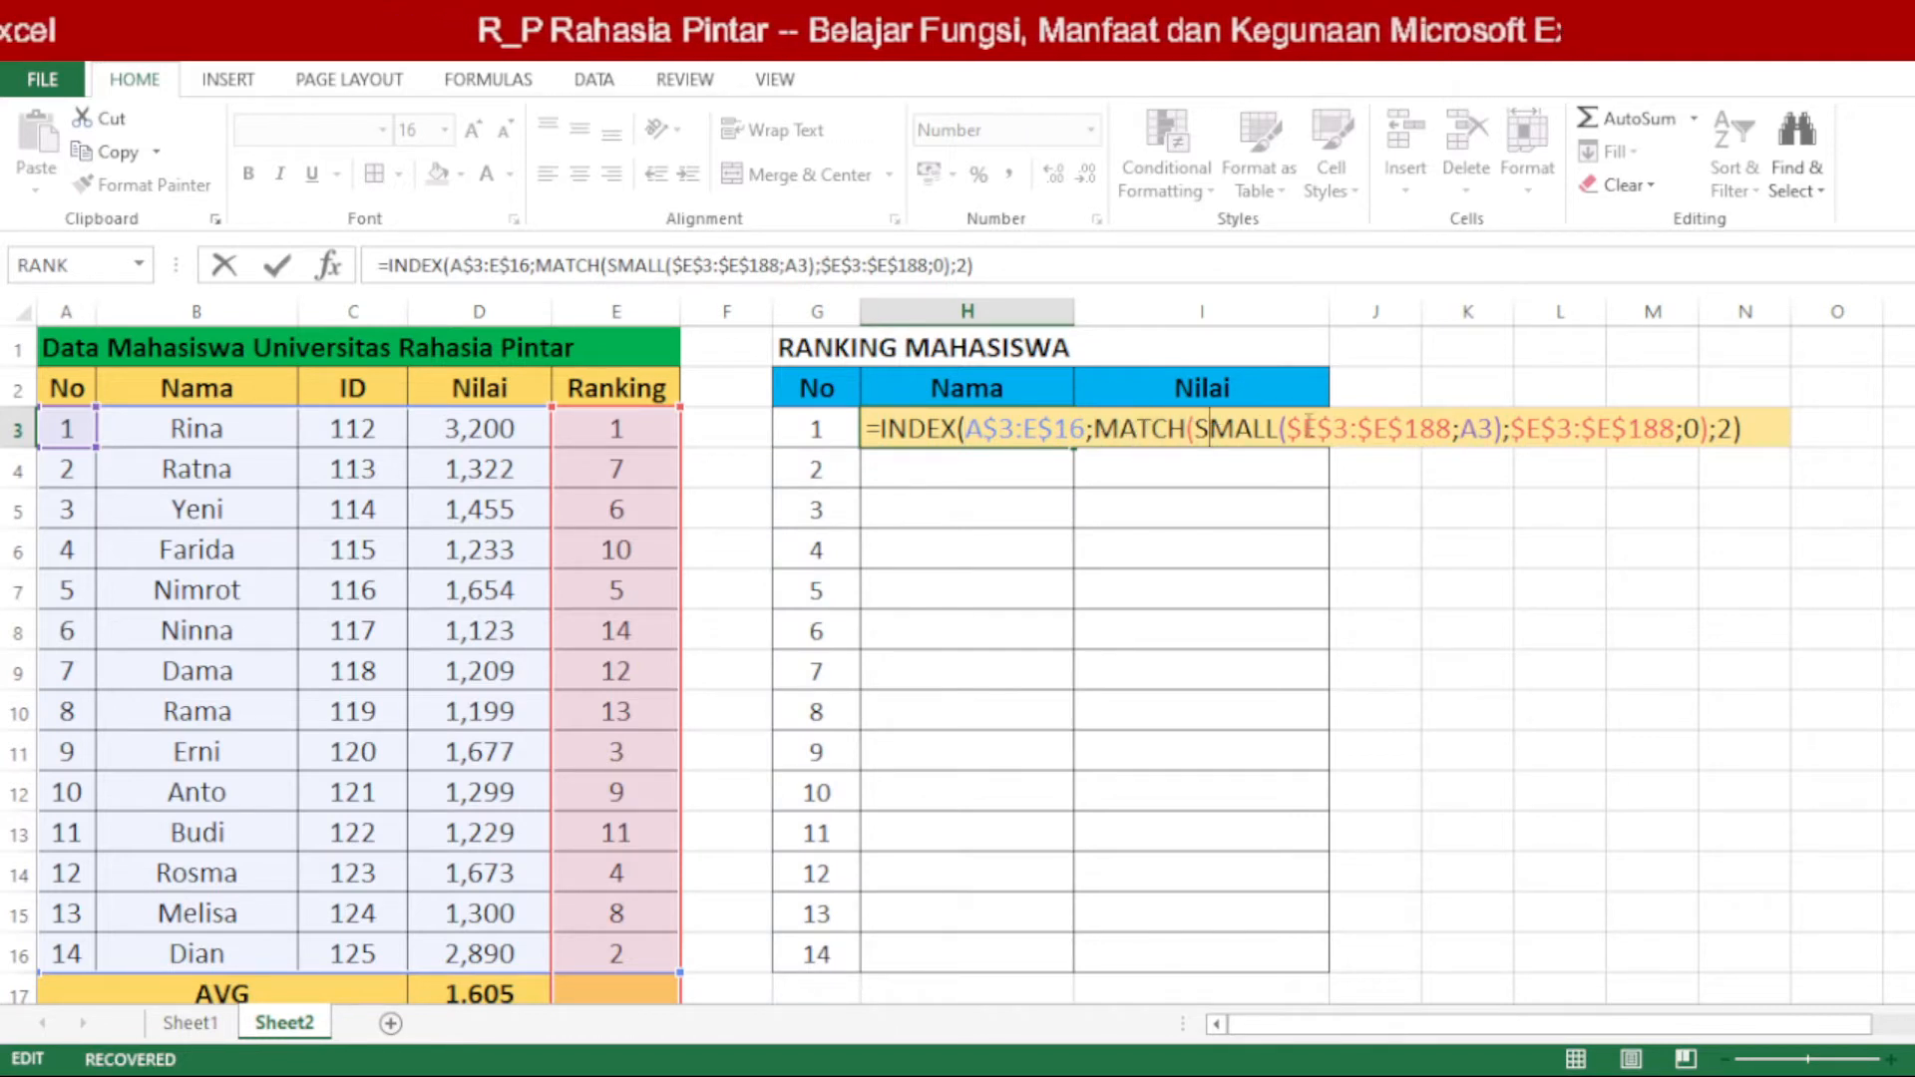
{"action": "double_click", "coordinate": [1725, 429]}
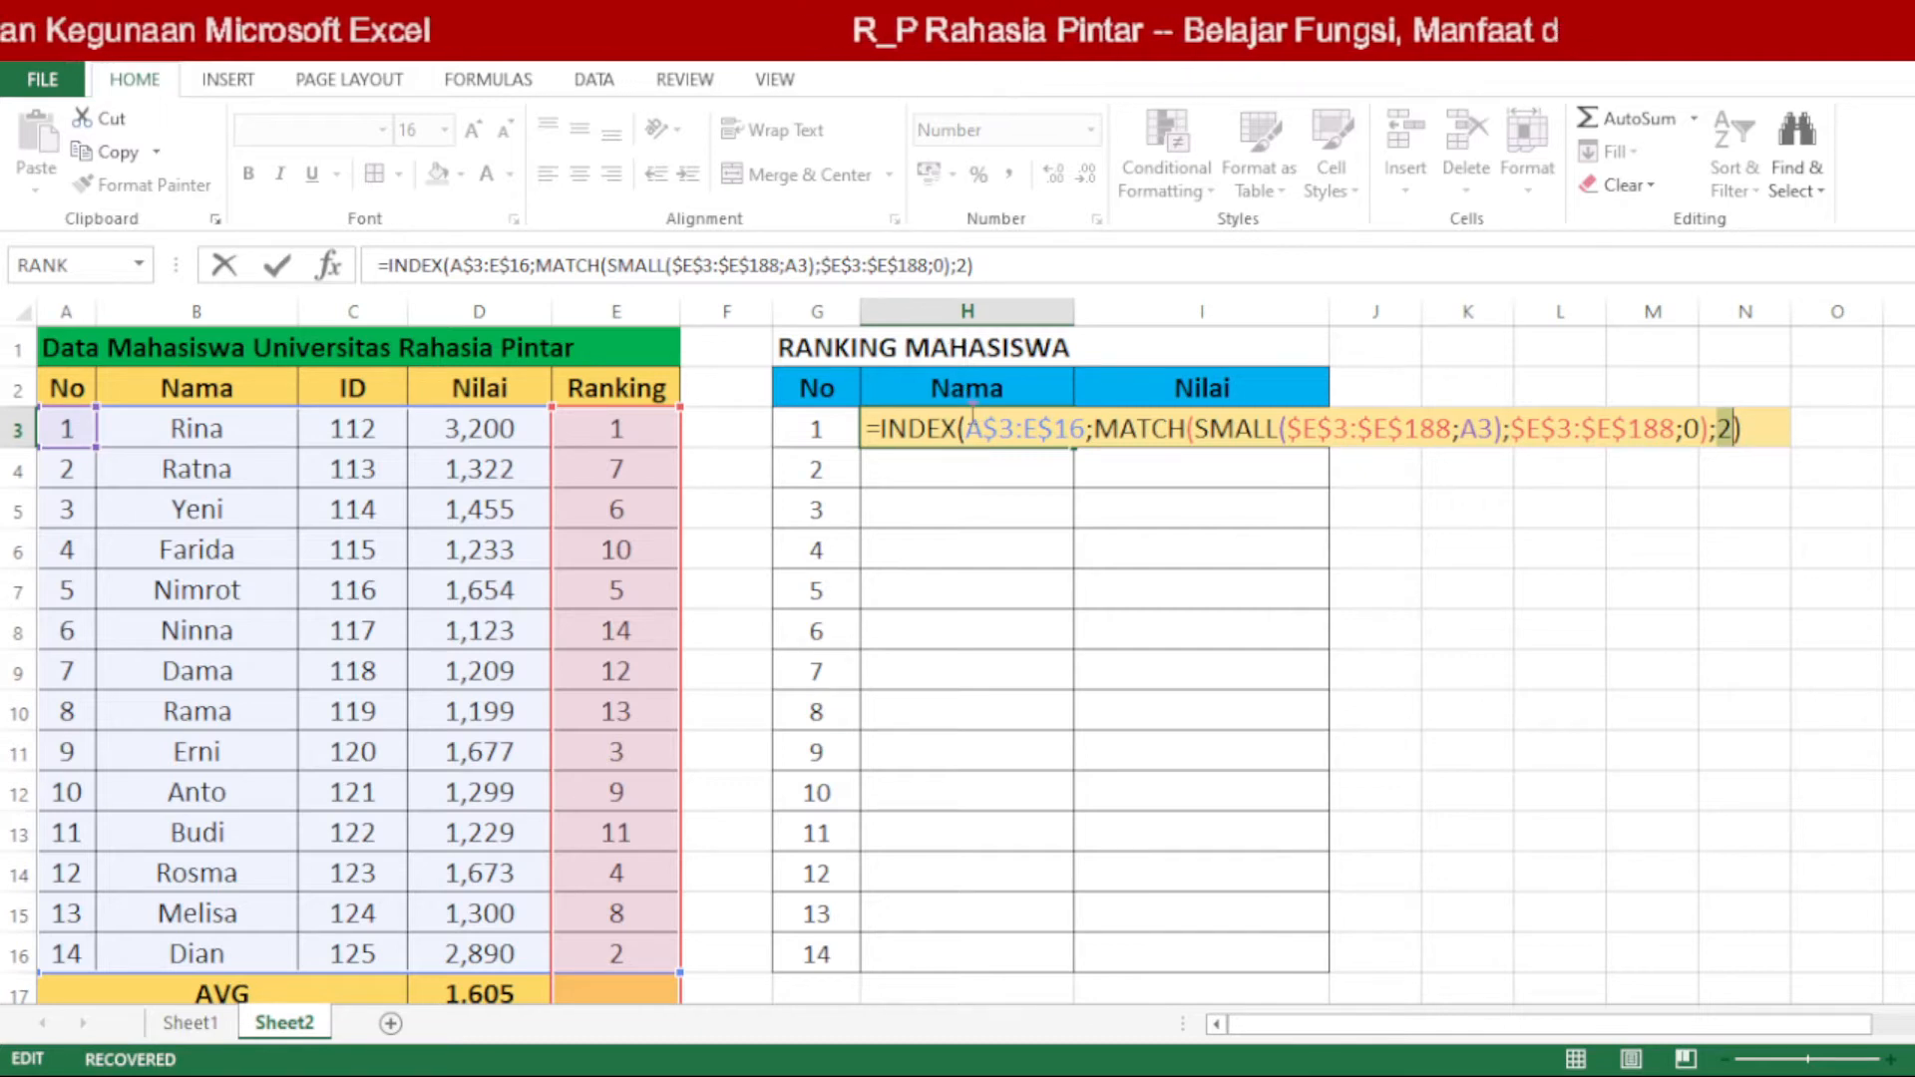
{"action": "key", "text": "Return"}
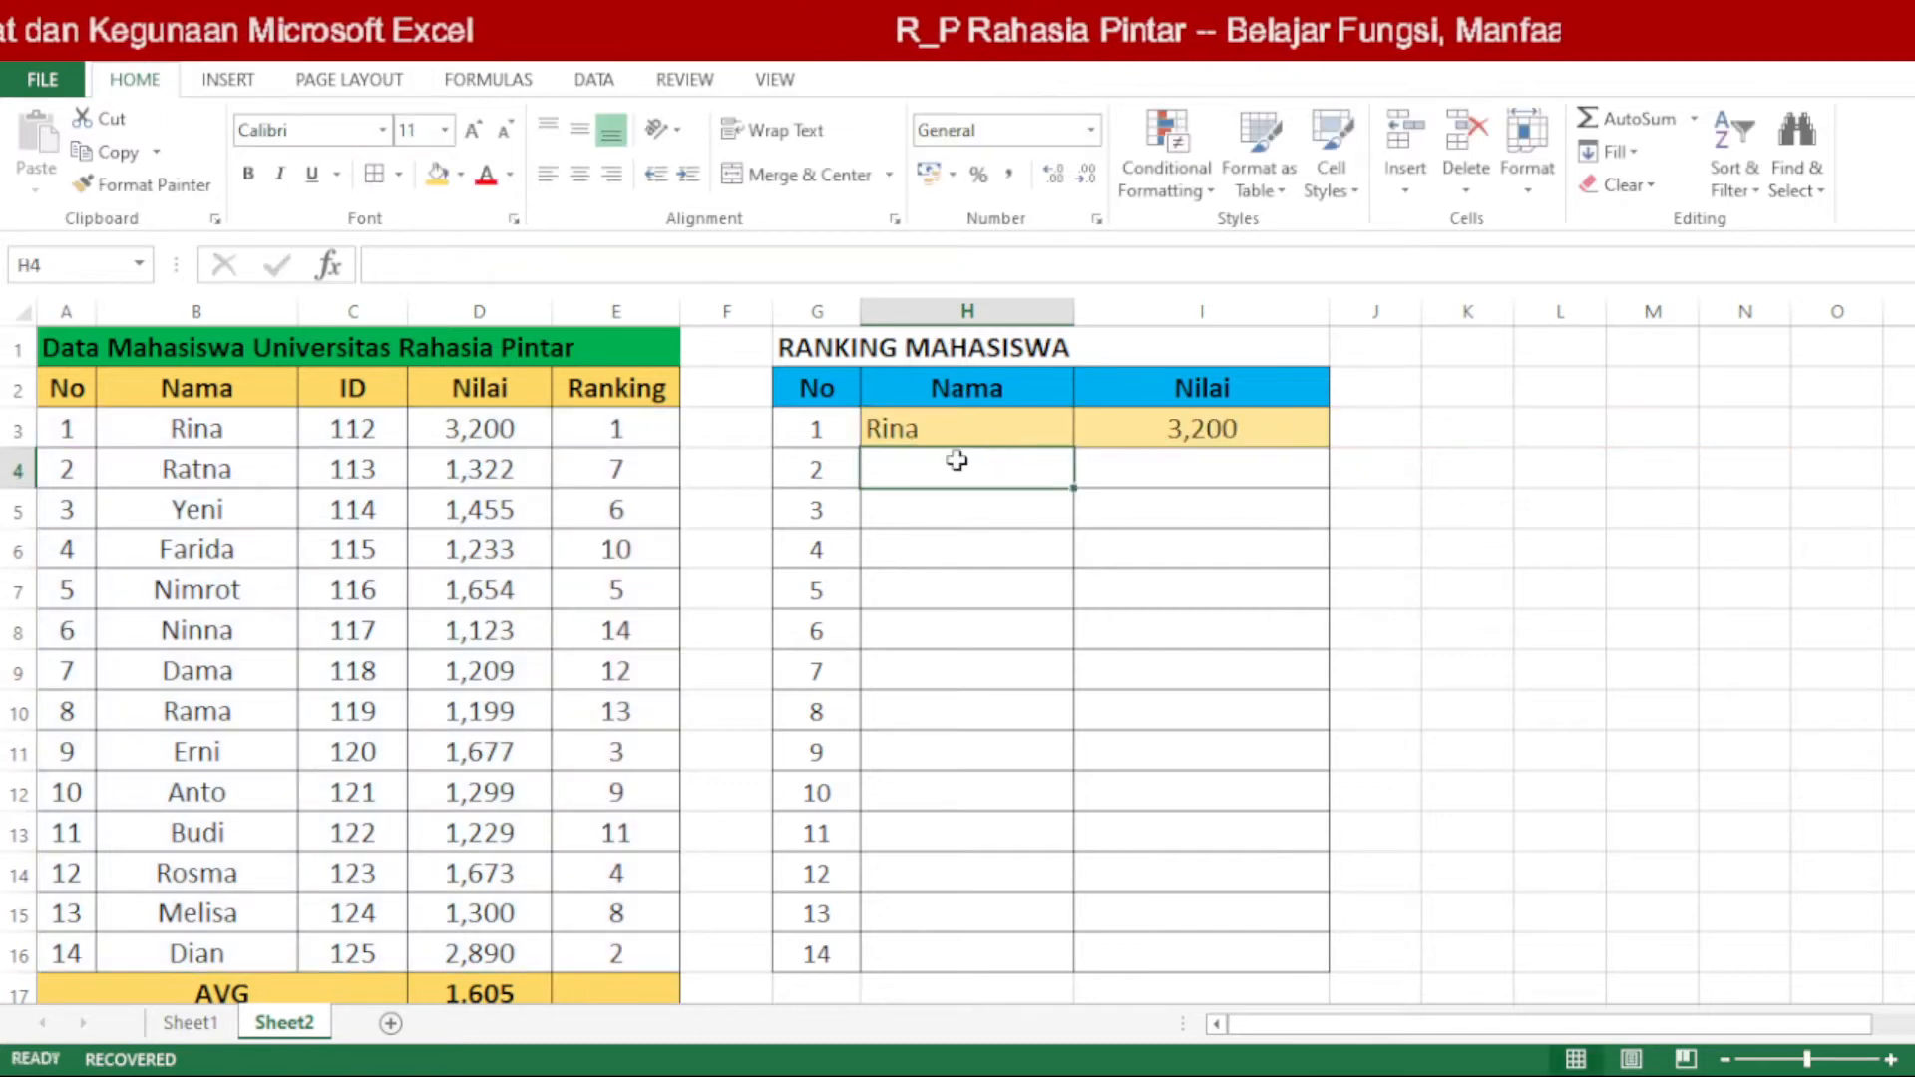
Step: Count the source table's columns across row 3 from No through Nama and ID to Nilai
{"action": "left_click", "coordinate": [69, 431]}
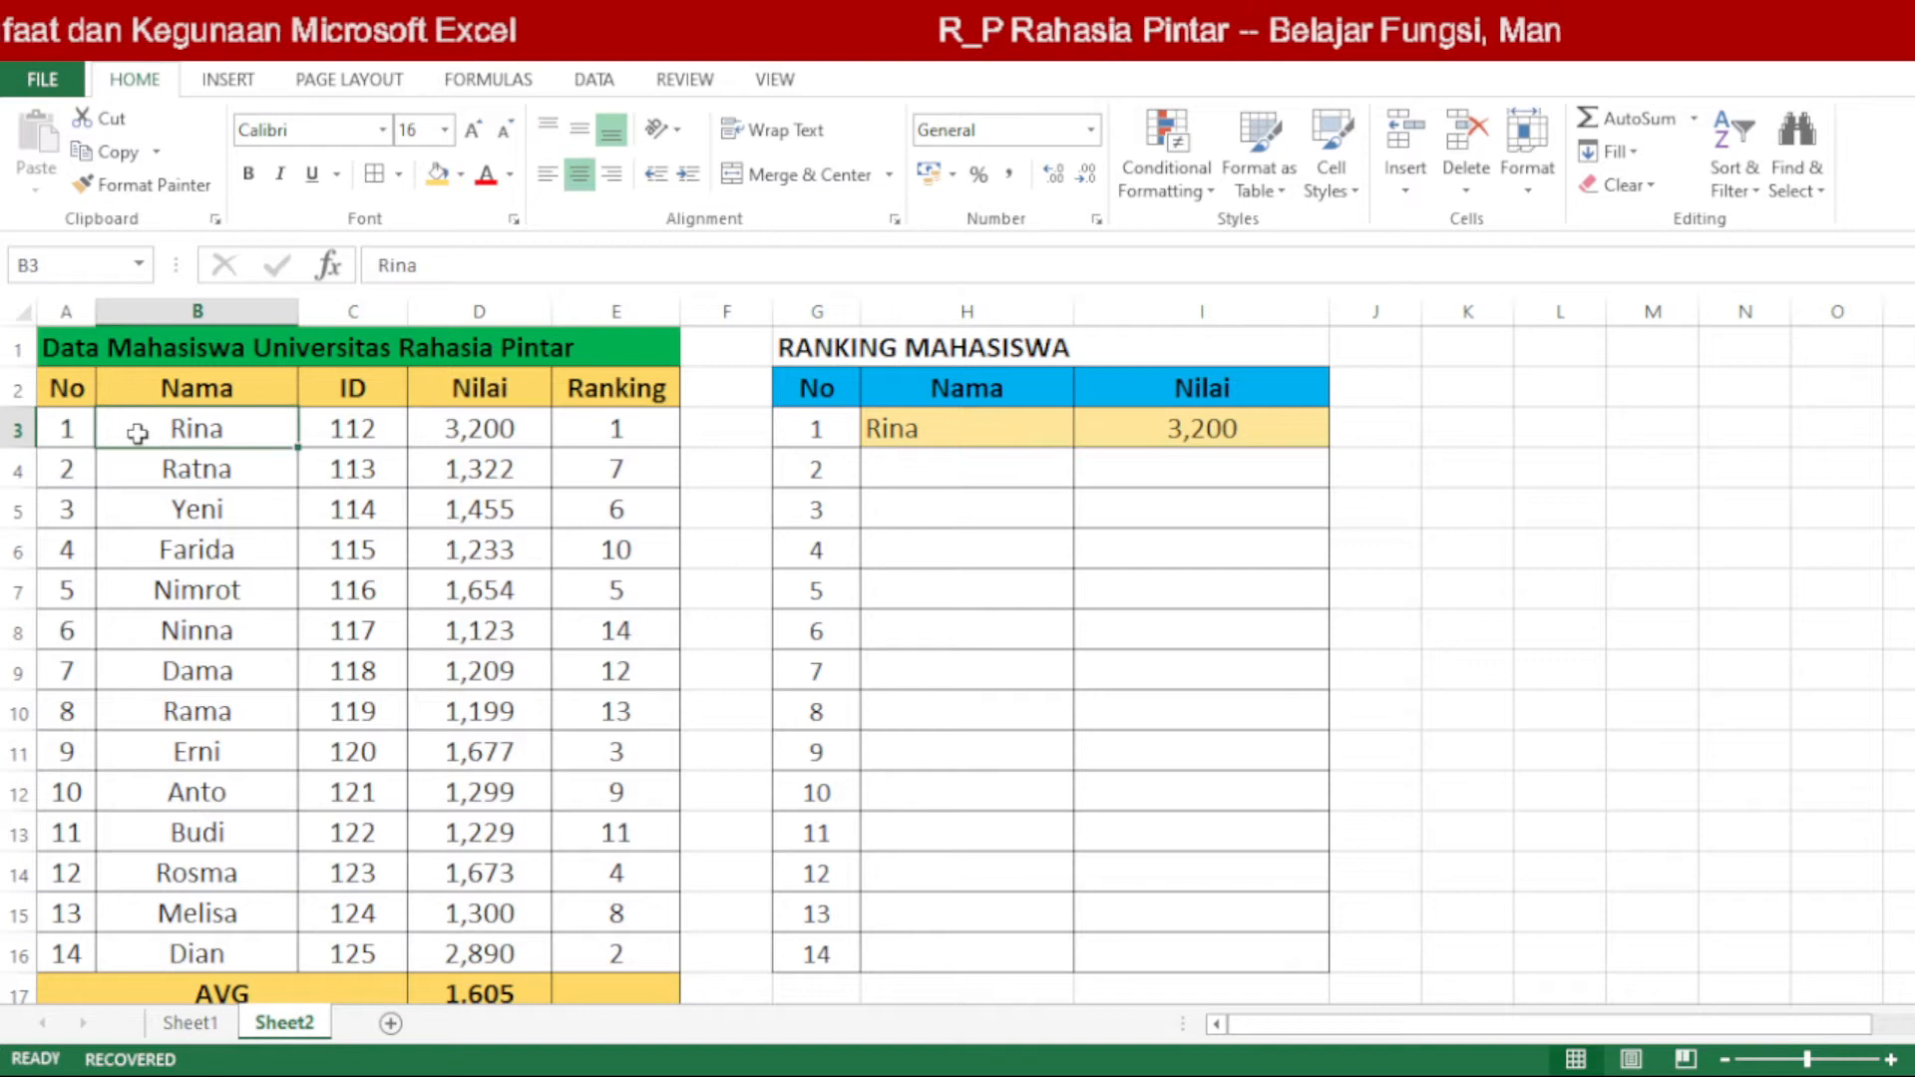
{"action": "left_click", "coordinate": [190, 429]}
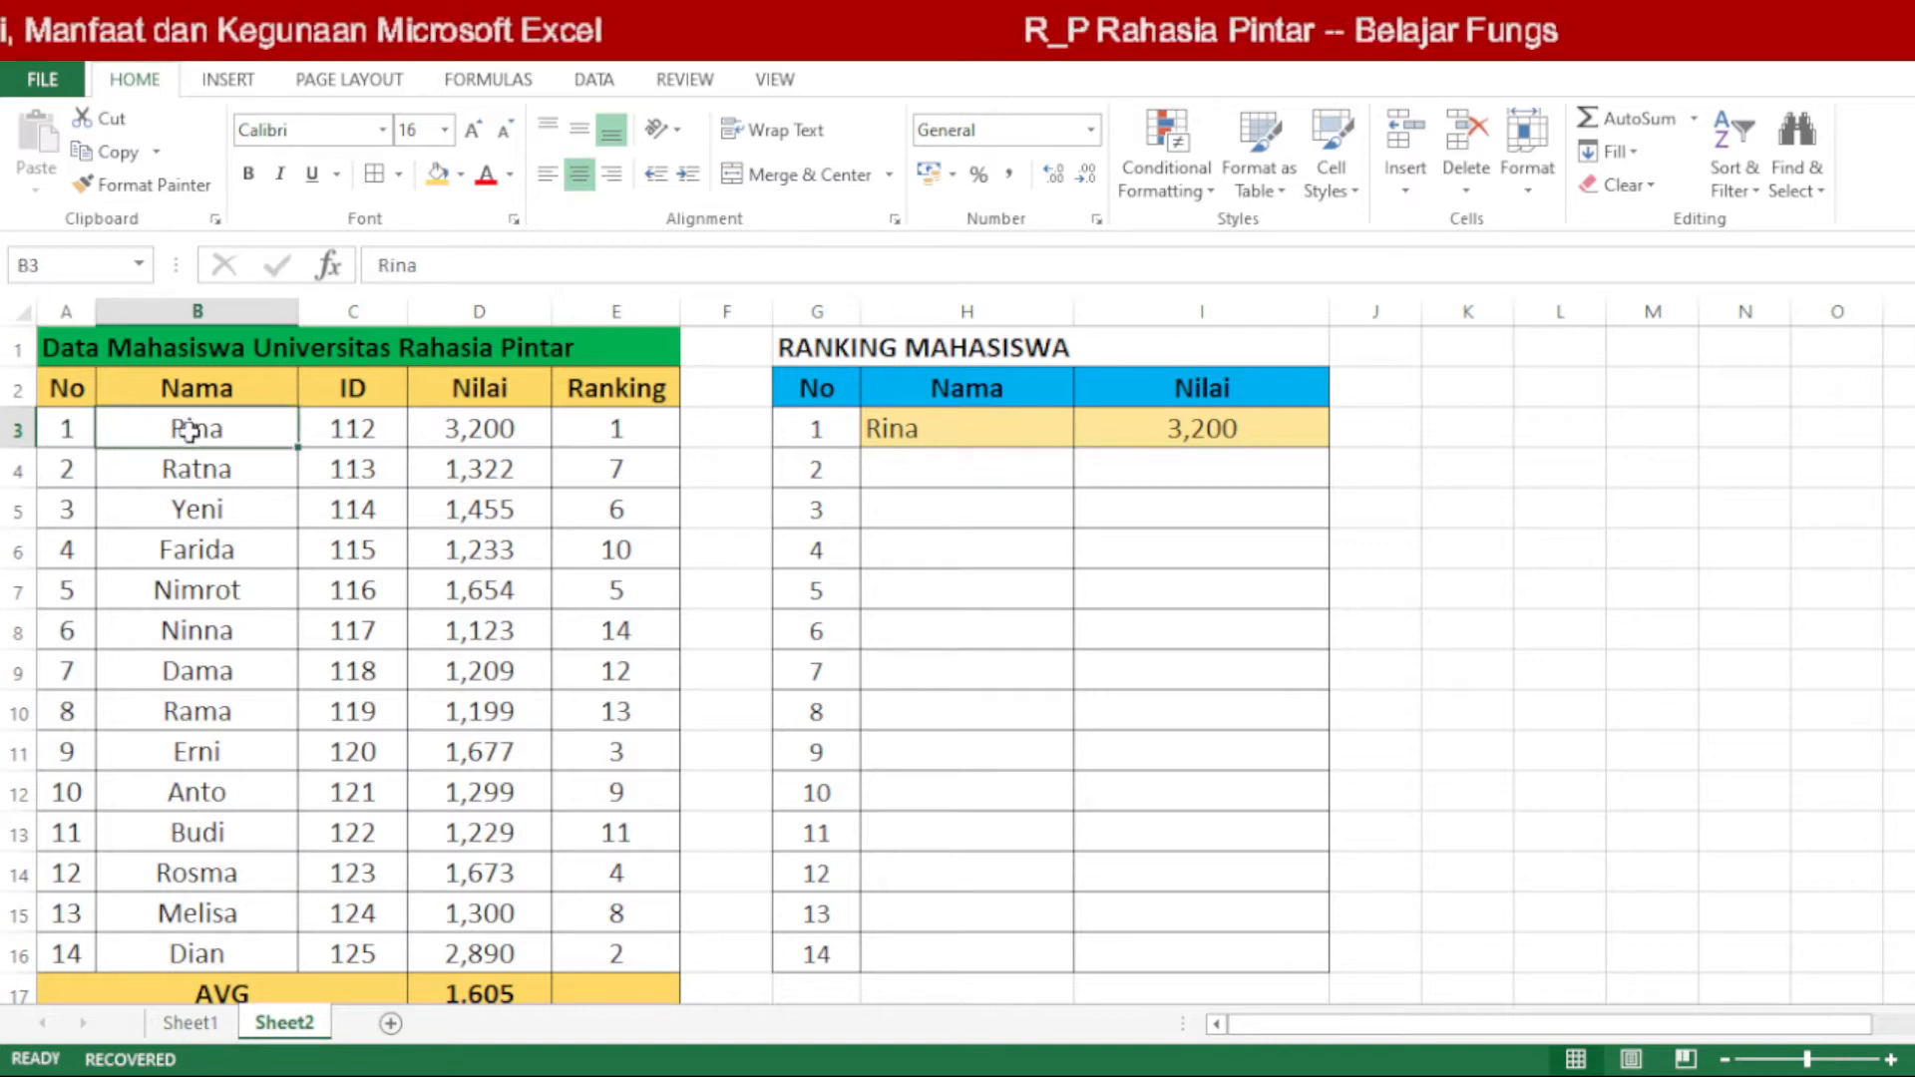
{"action": "left_click", "coordinate": [484, 427]}
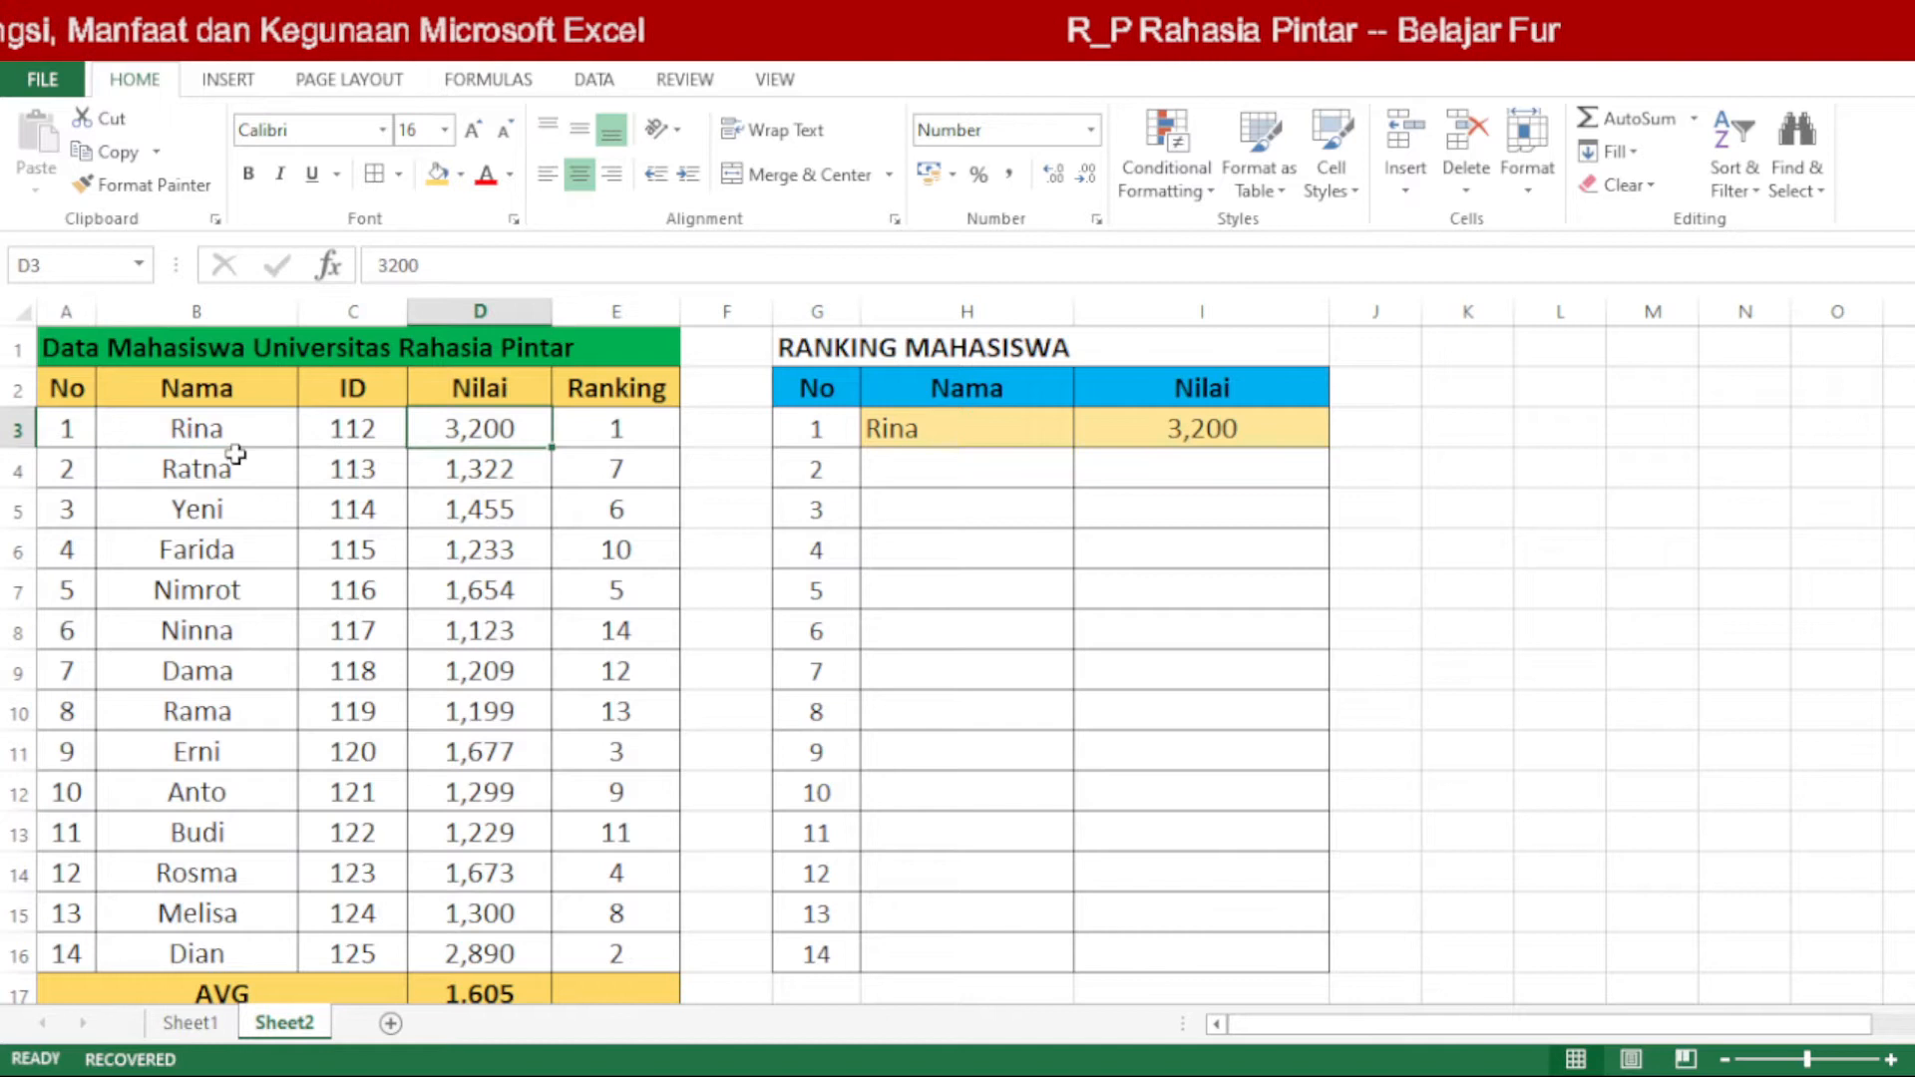
{"action": "left_click", "coordinate": [80, 427]}
{"action": "left_click", "coordinate": [144, 427]}
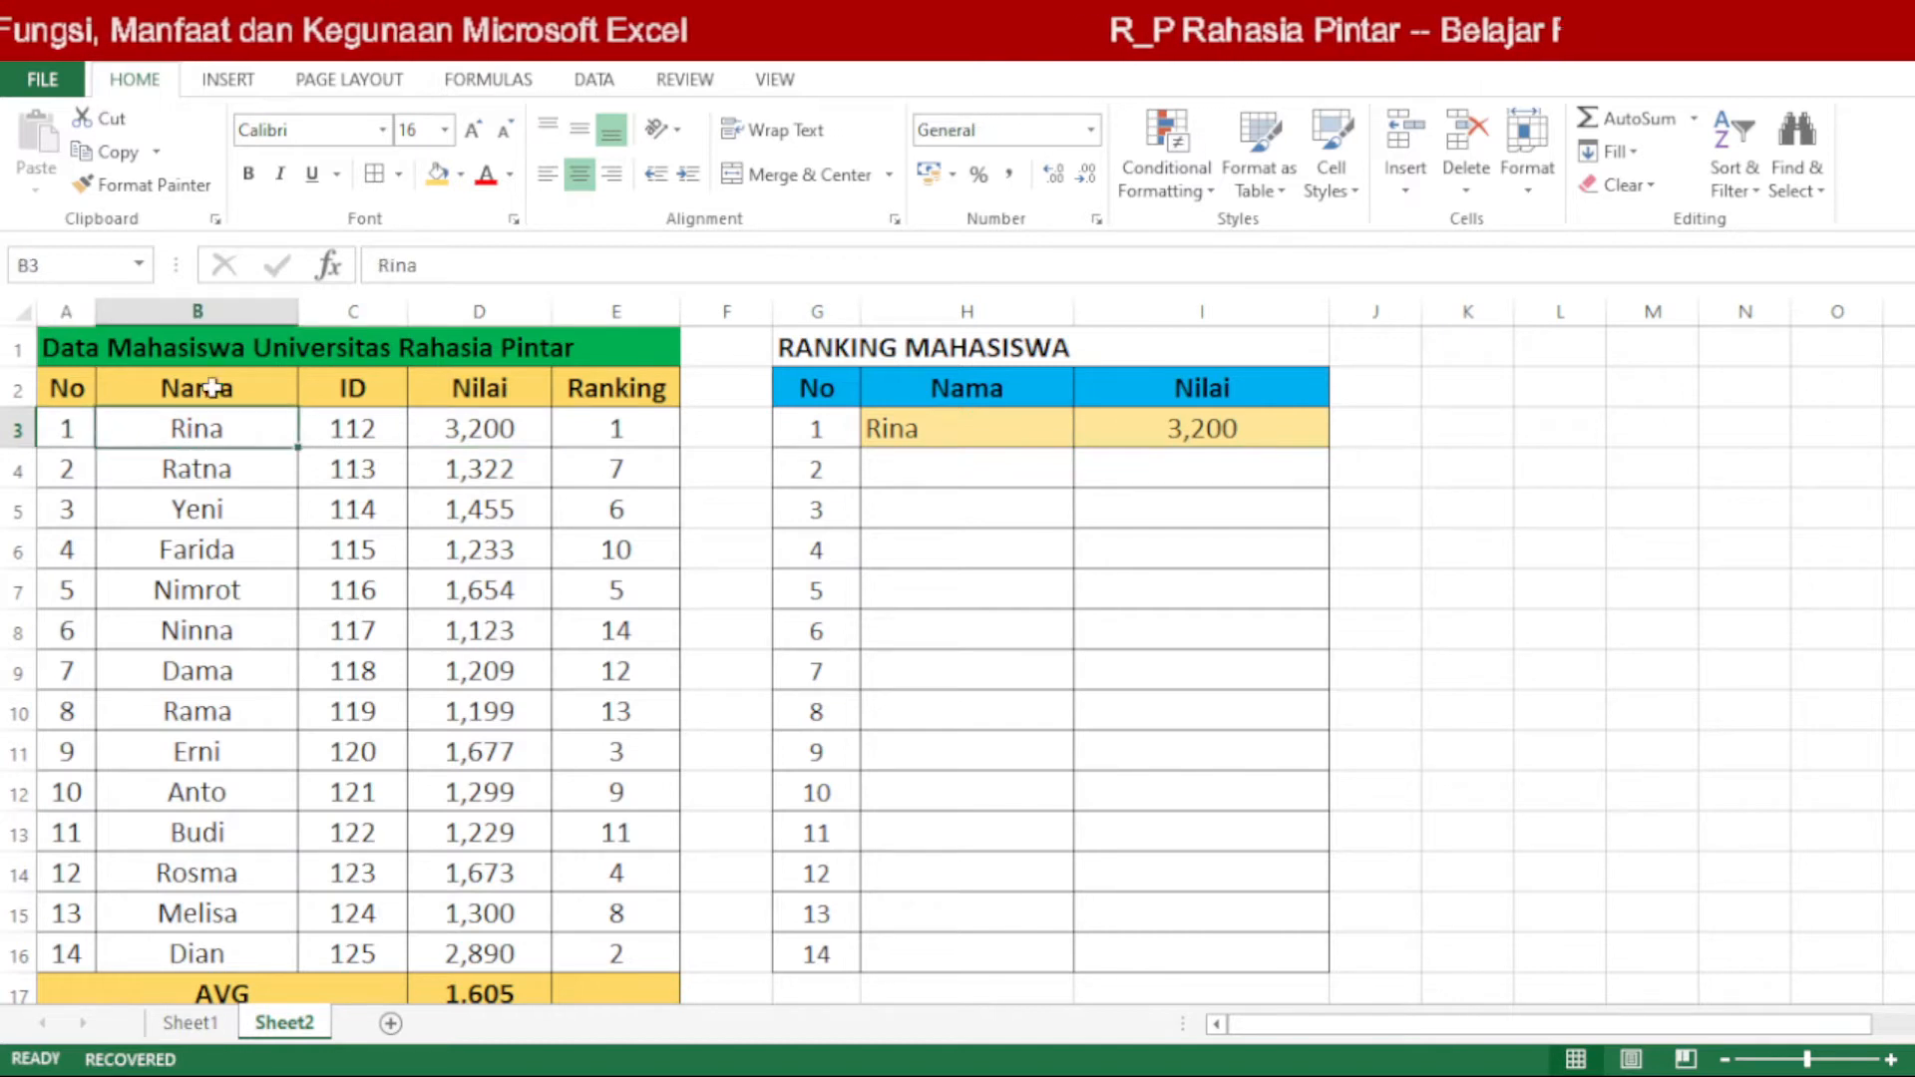
{"action": "left_click", "coordinate": [361, 427]}
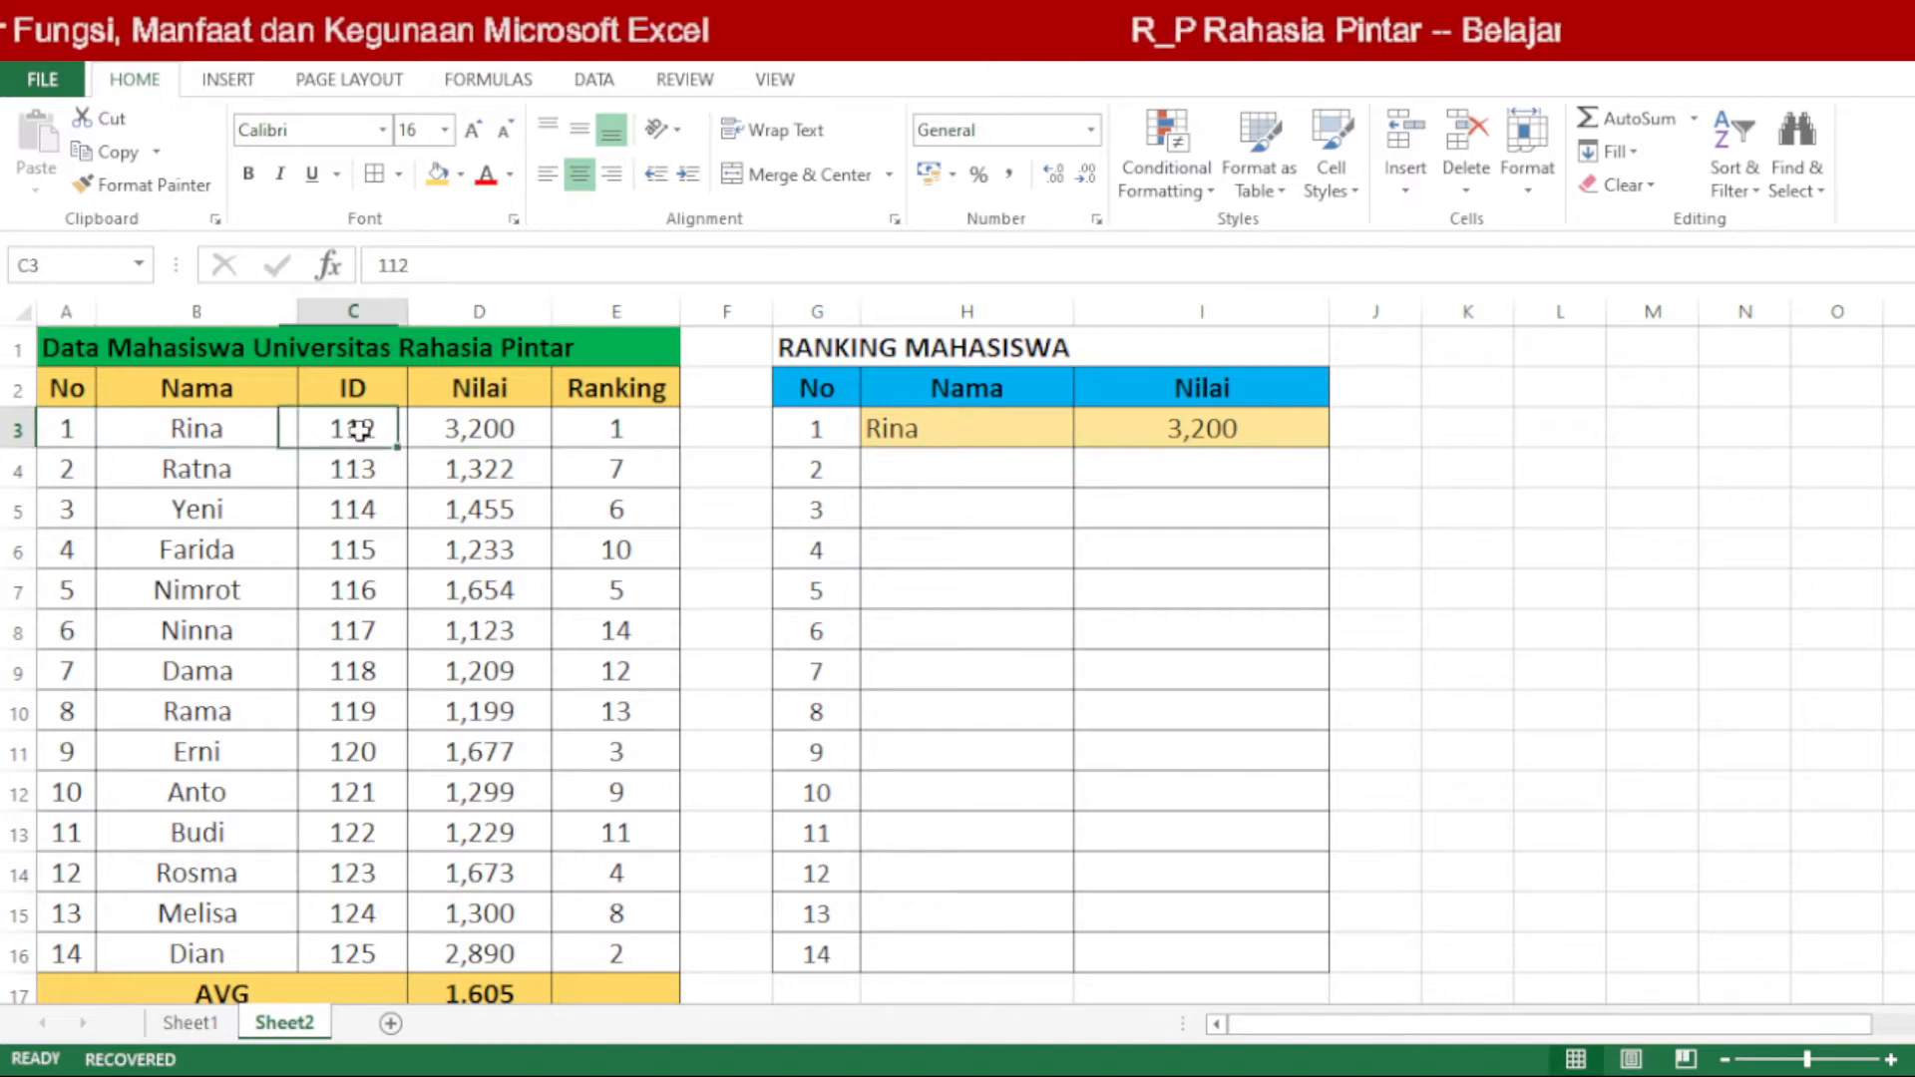
{"action": "left_click", "coordinate": [454, 431]}
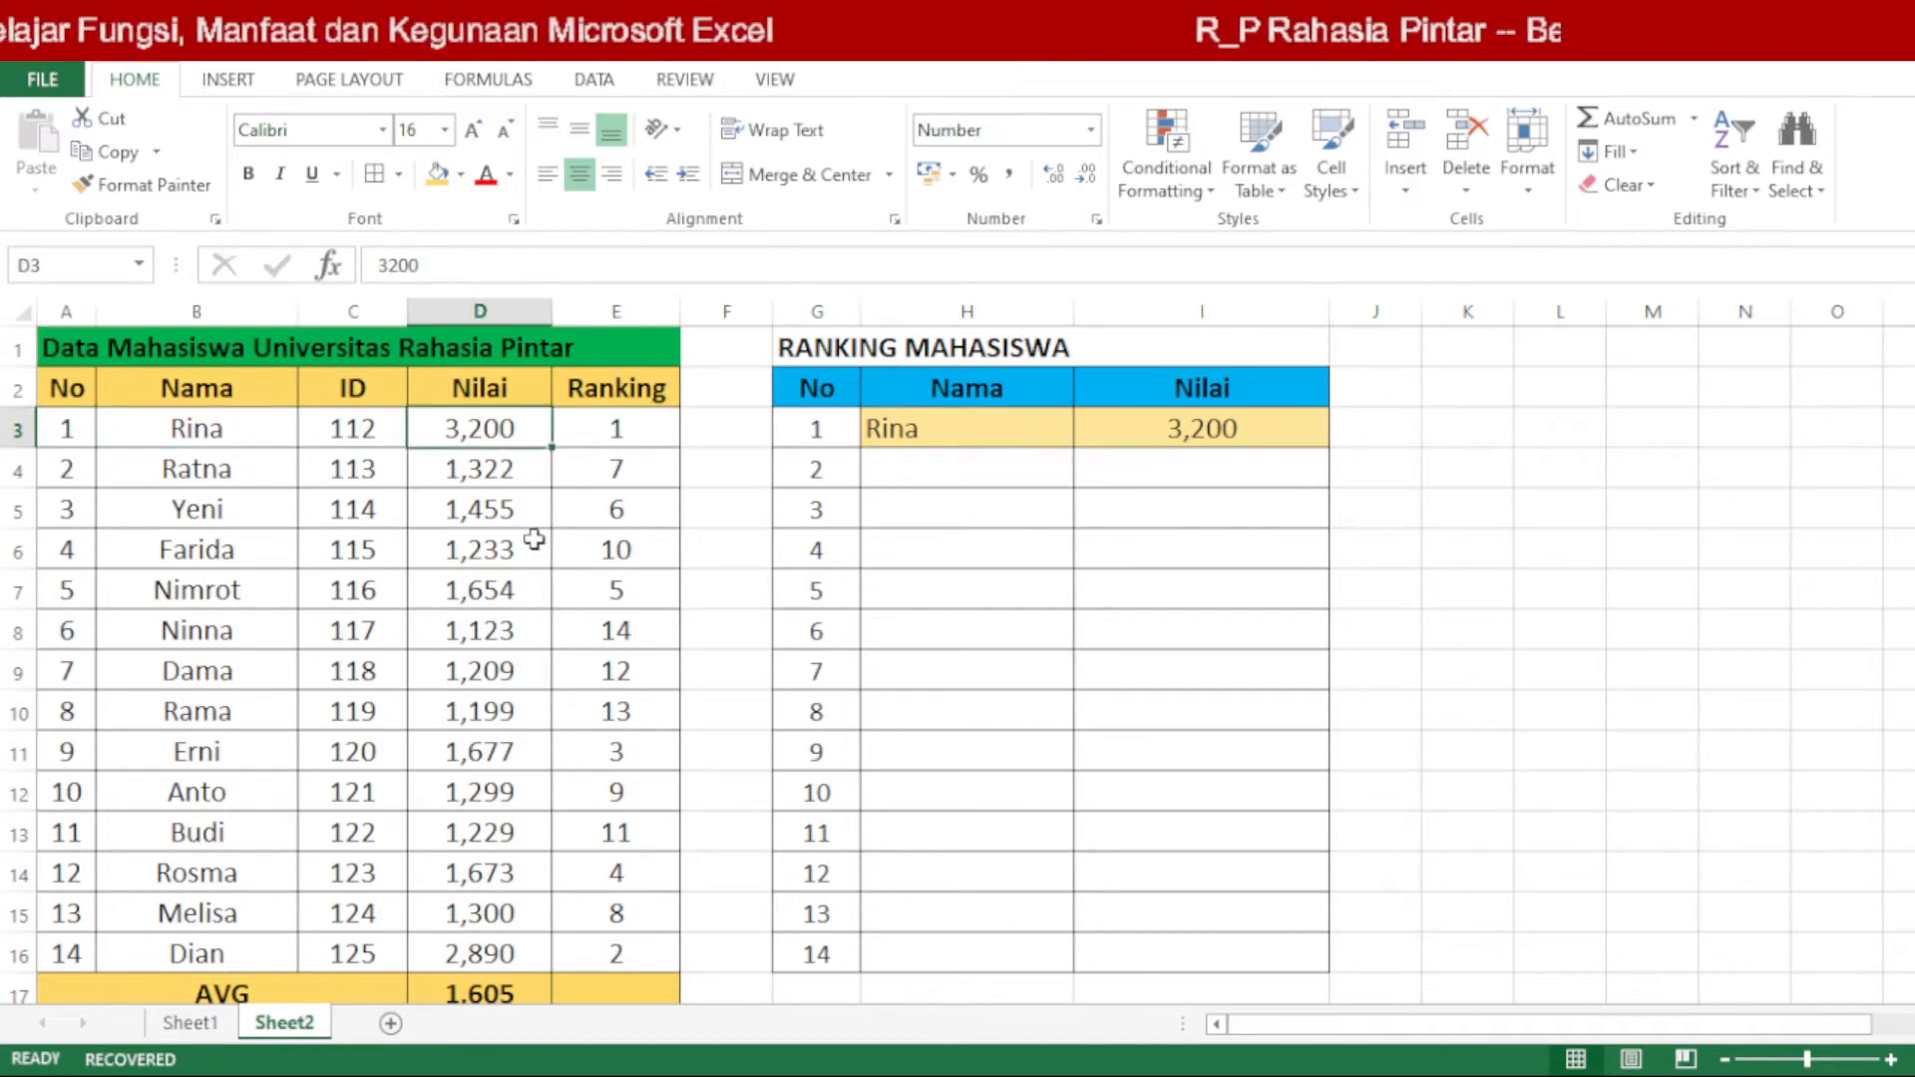
Step: Examine the final column-number argument of the INDEX formulas in I3 and H3
{"action": "double_click", "coordinate": [1242, 429]}
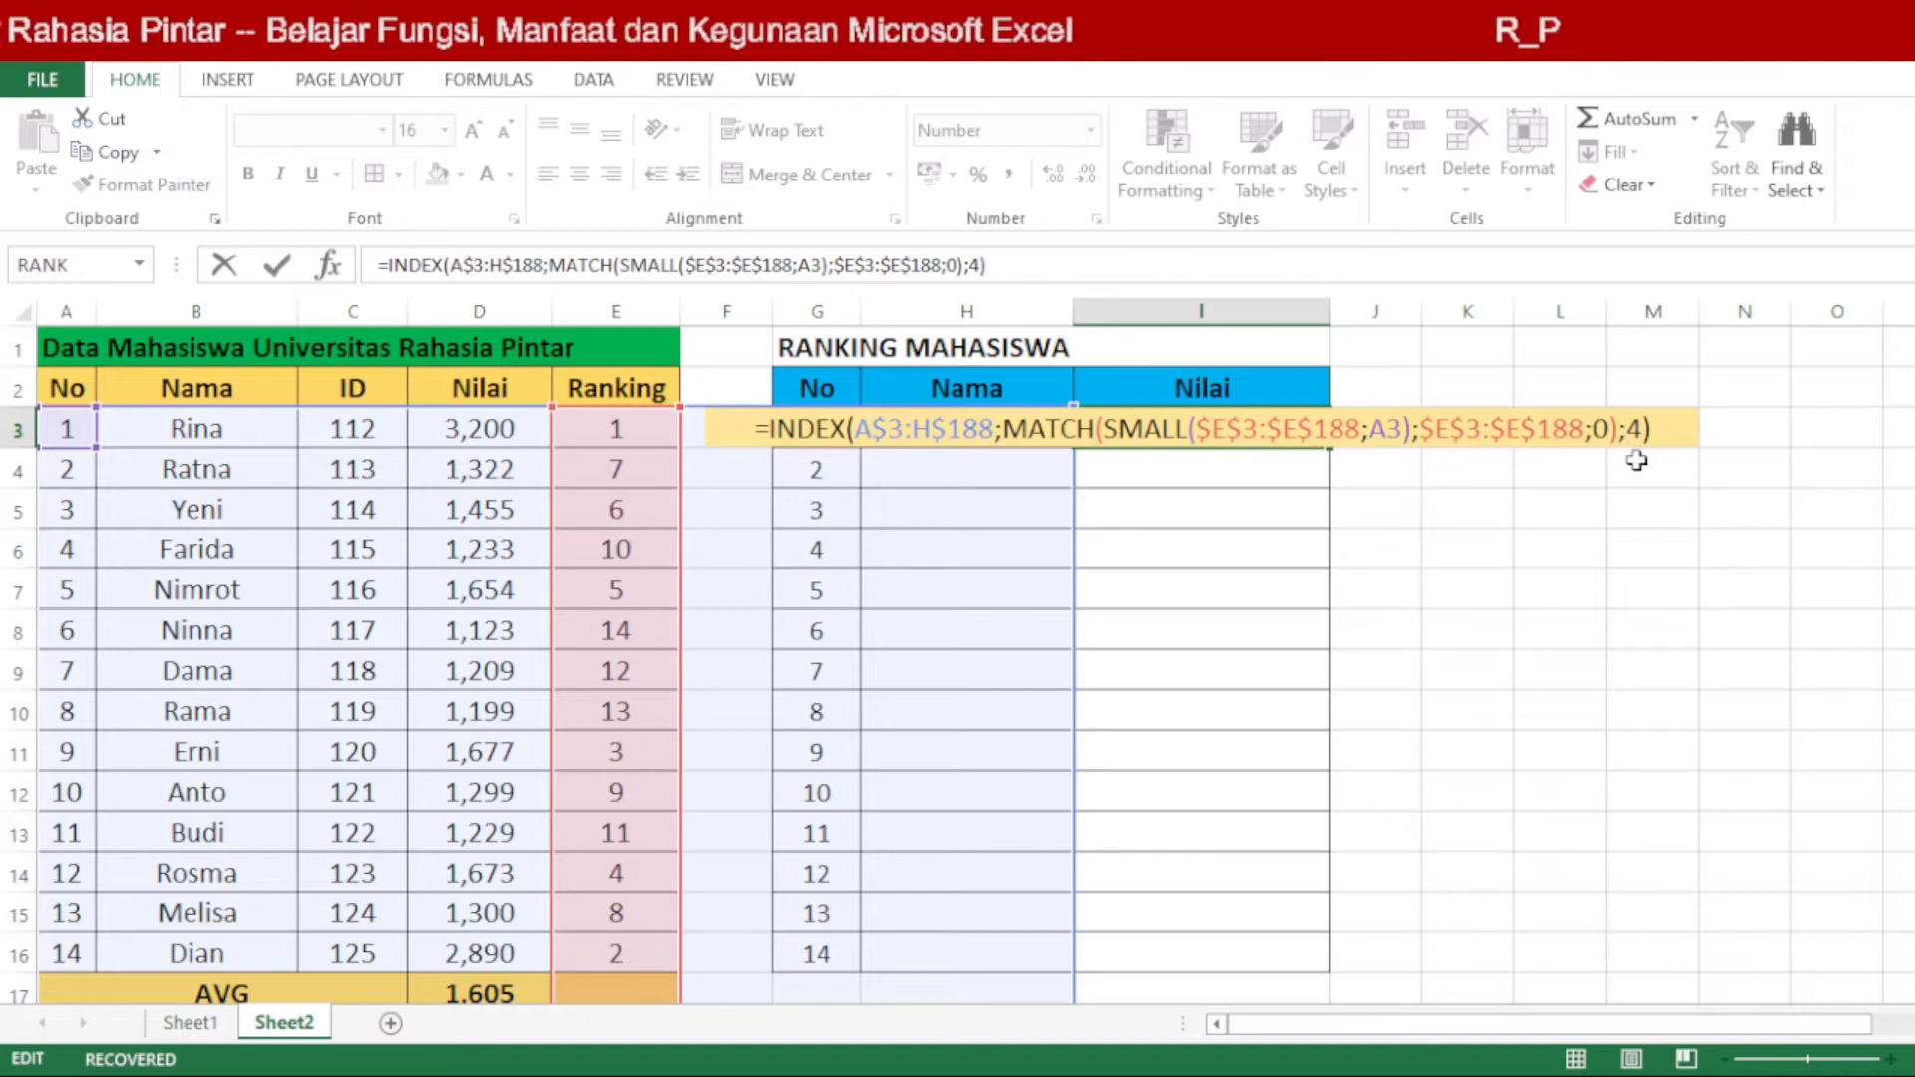
{"action": "double_click", "coordinate": [1645, 429]}
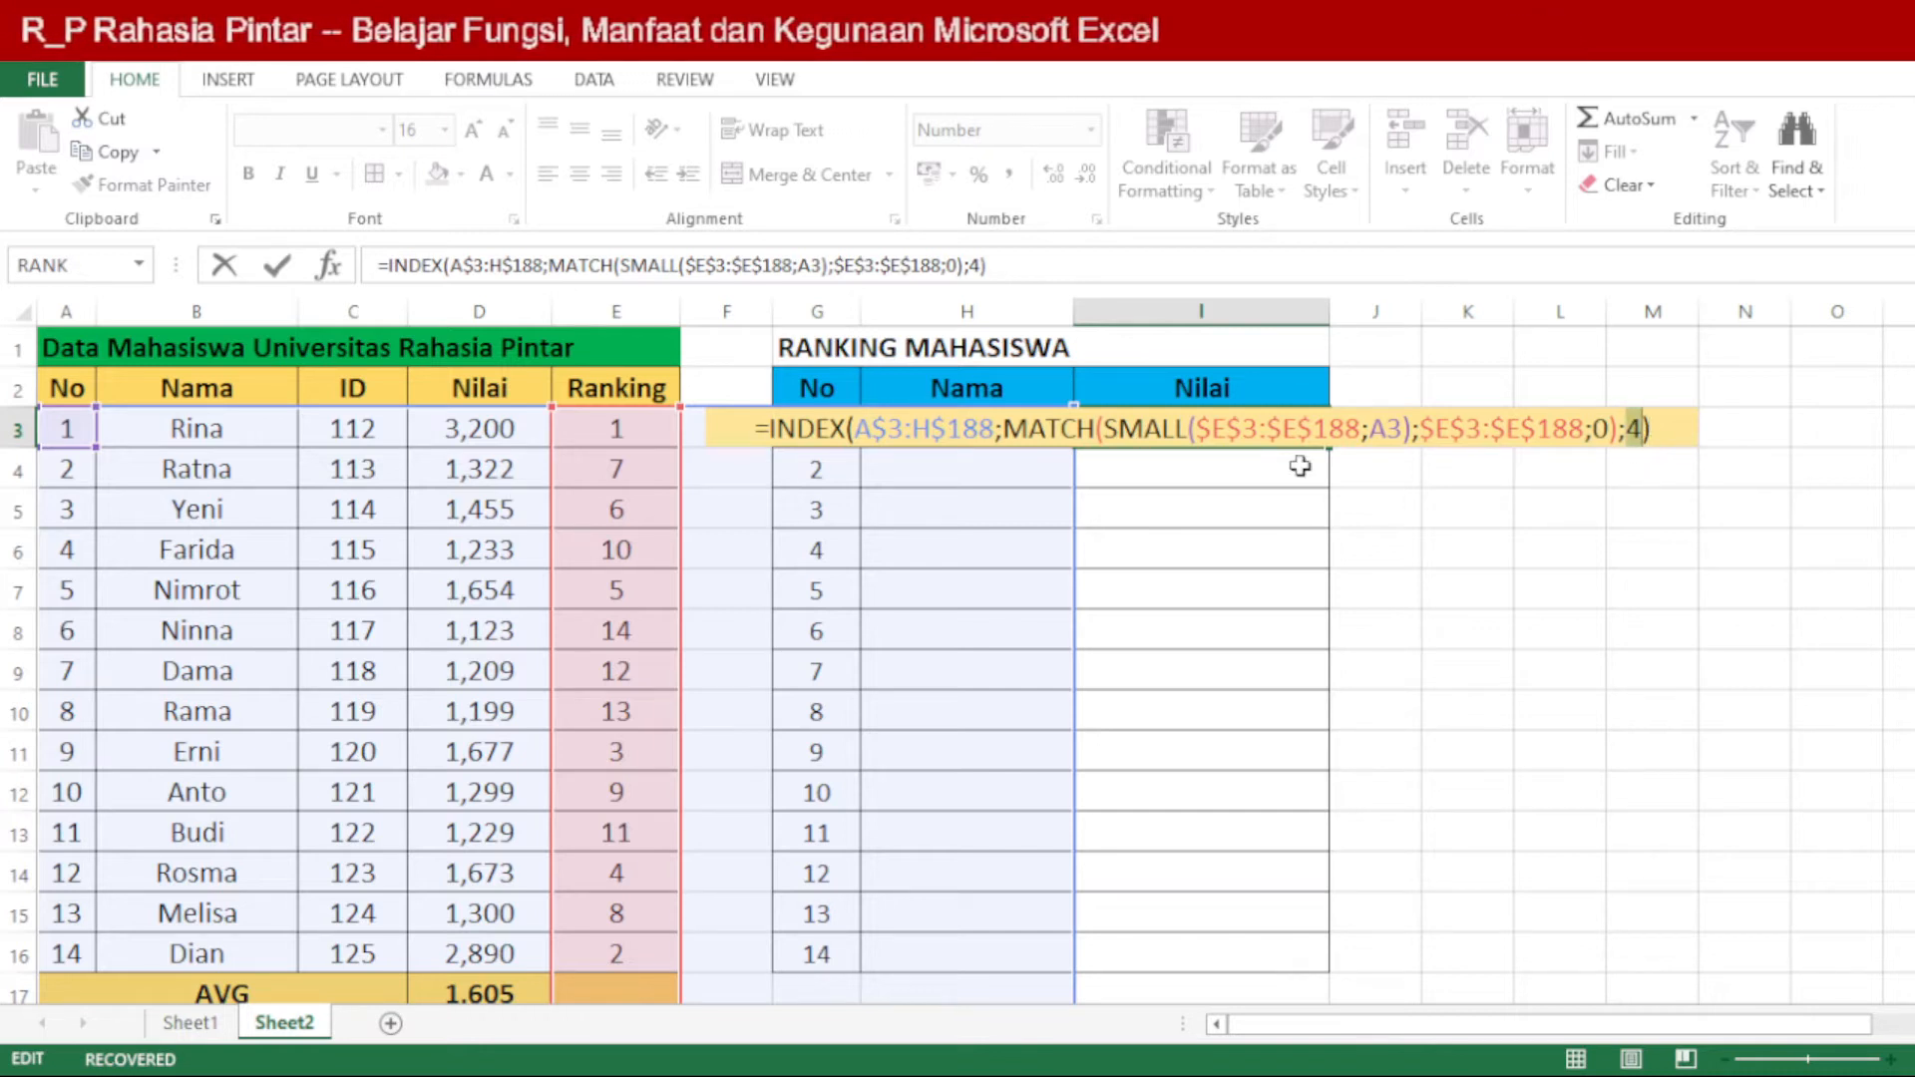
{"action": "key", "text": "Return"}
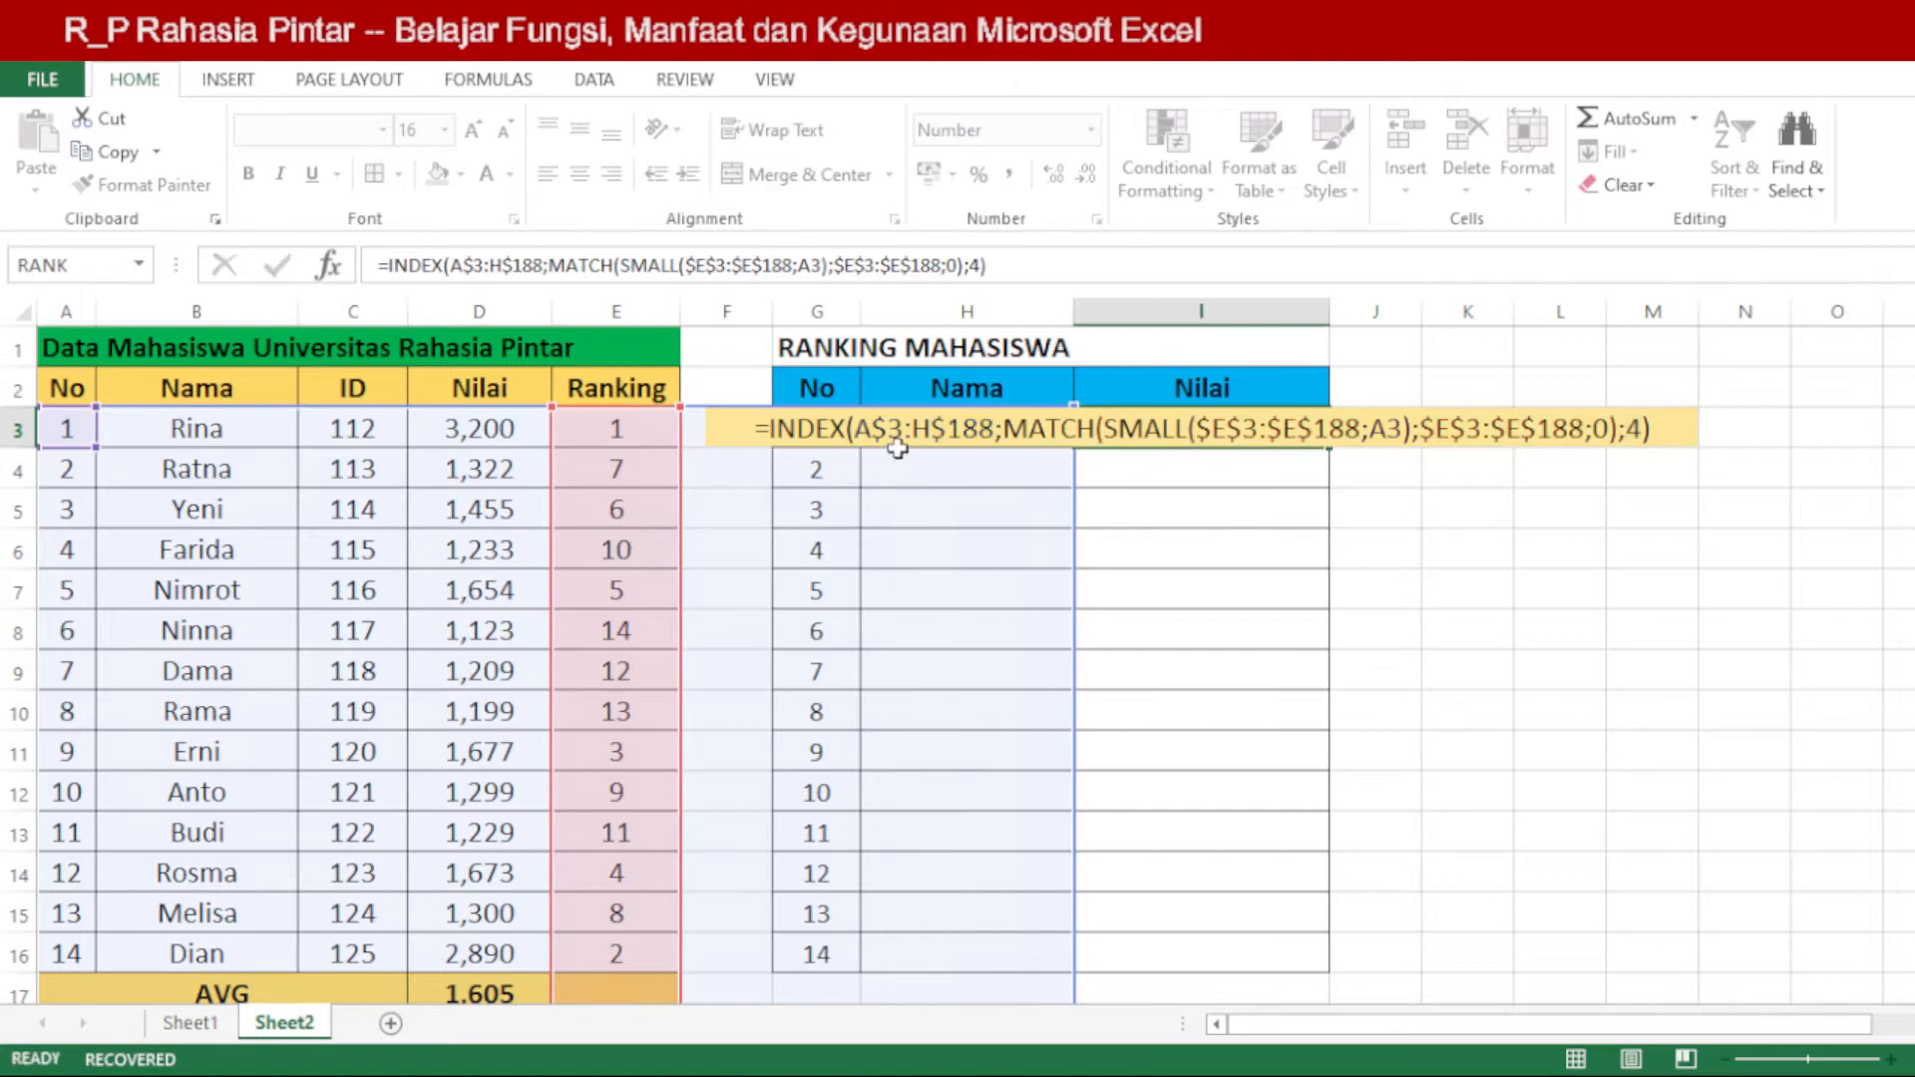
{"action": "double_click", "coordinate": [888, 429]}
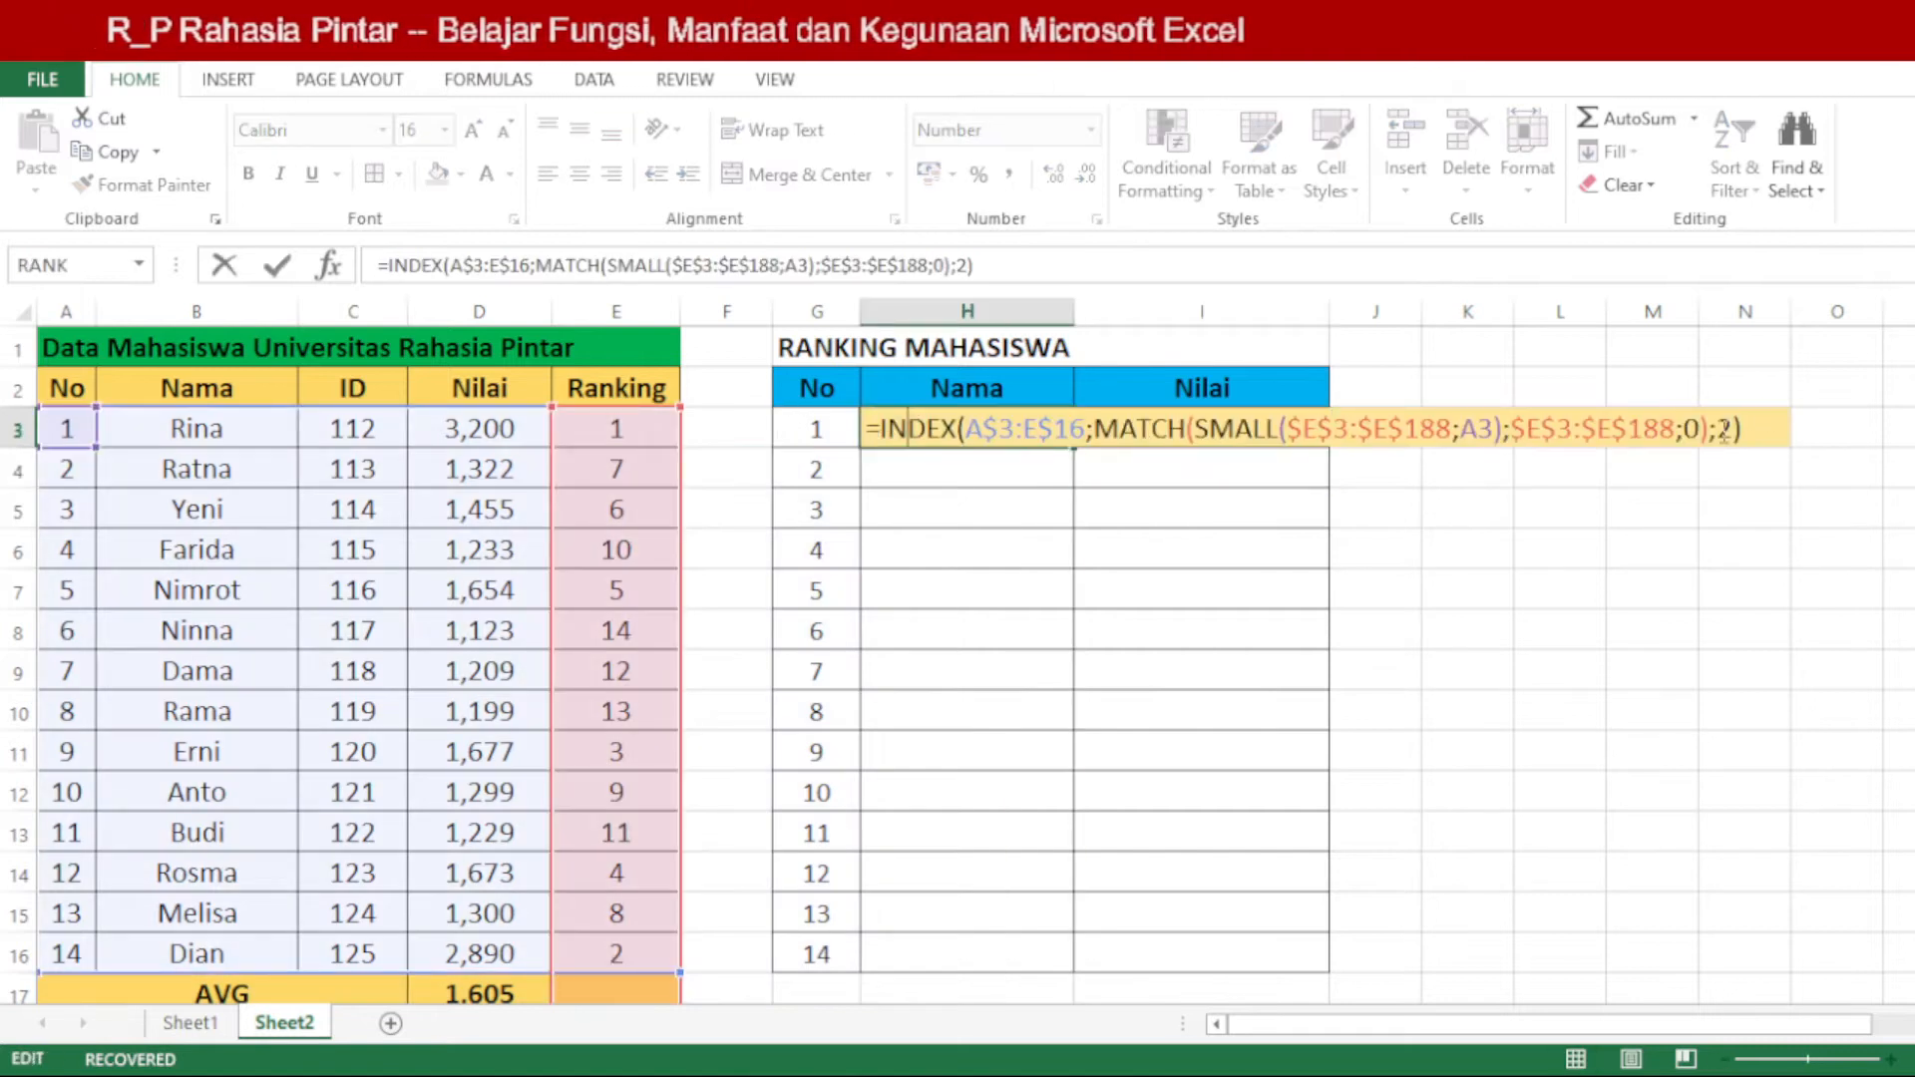
{"action": "key", "text": "Return"}
Step: Change the INDEX column-number argument in the I3 formula to 3 and compare the result with the source row
{"action": "left_click", "coordinate": [1224, 426]}
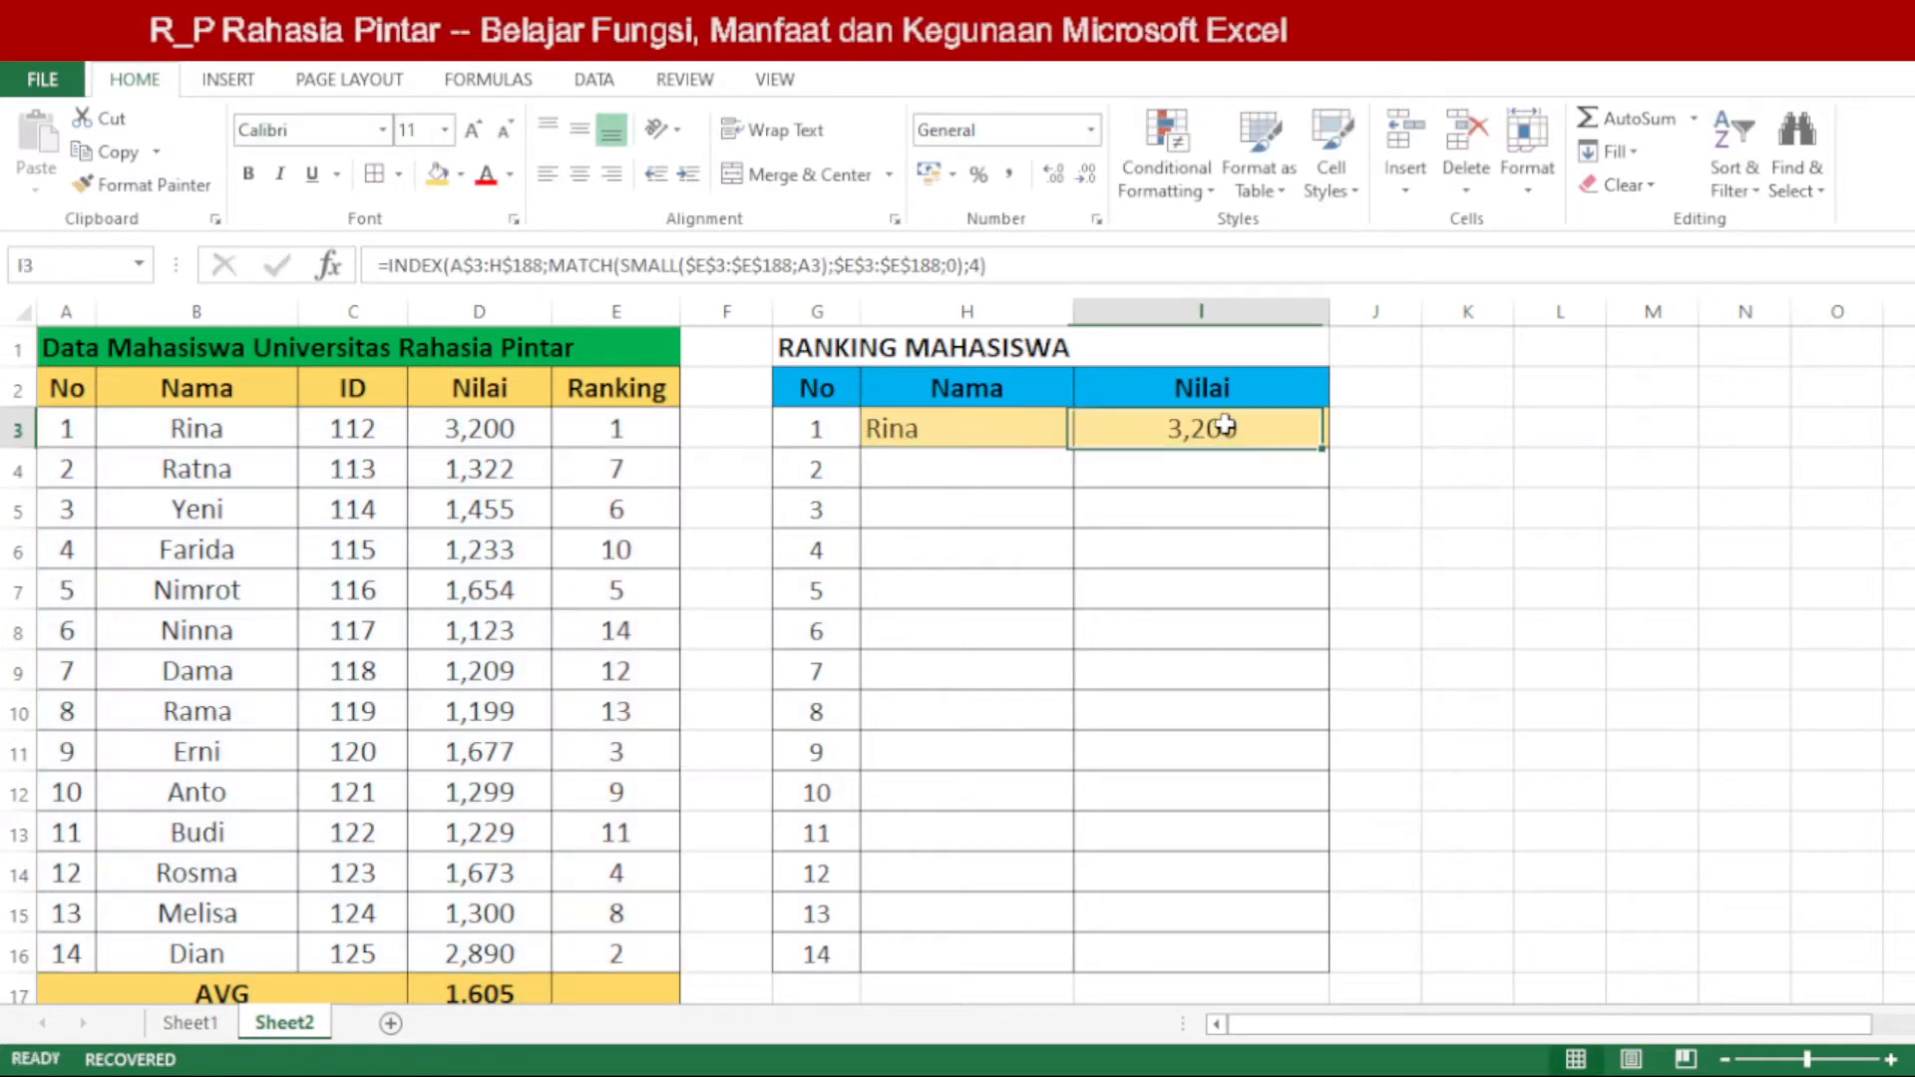
{"action": "double_click", "coordinate": [1225, 427]}
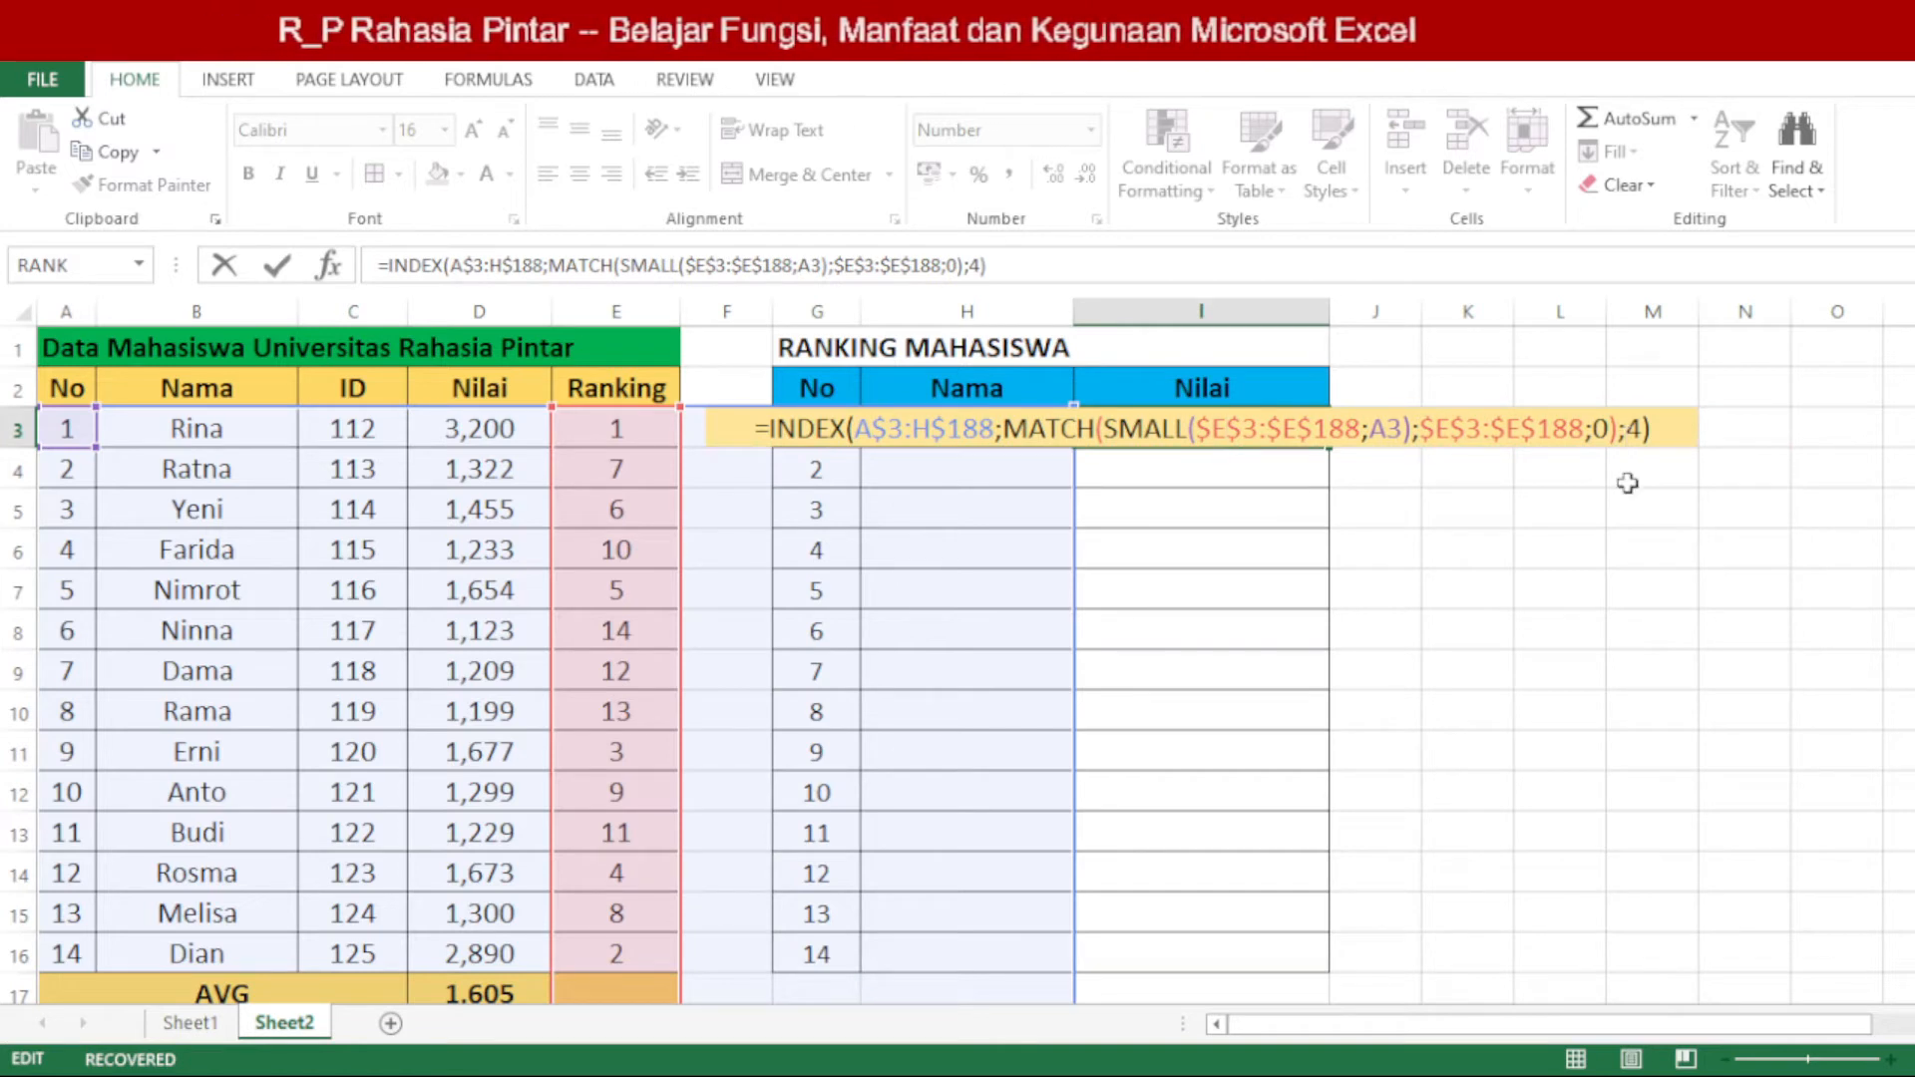
{"action": "double_click", "coordinate": [1633, 429]}
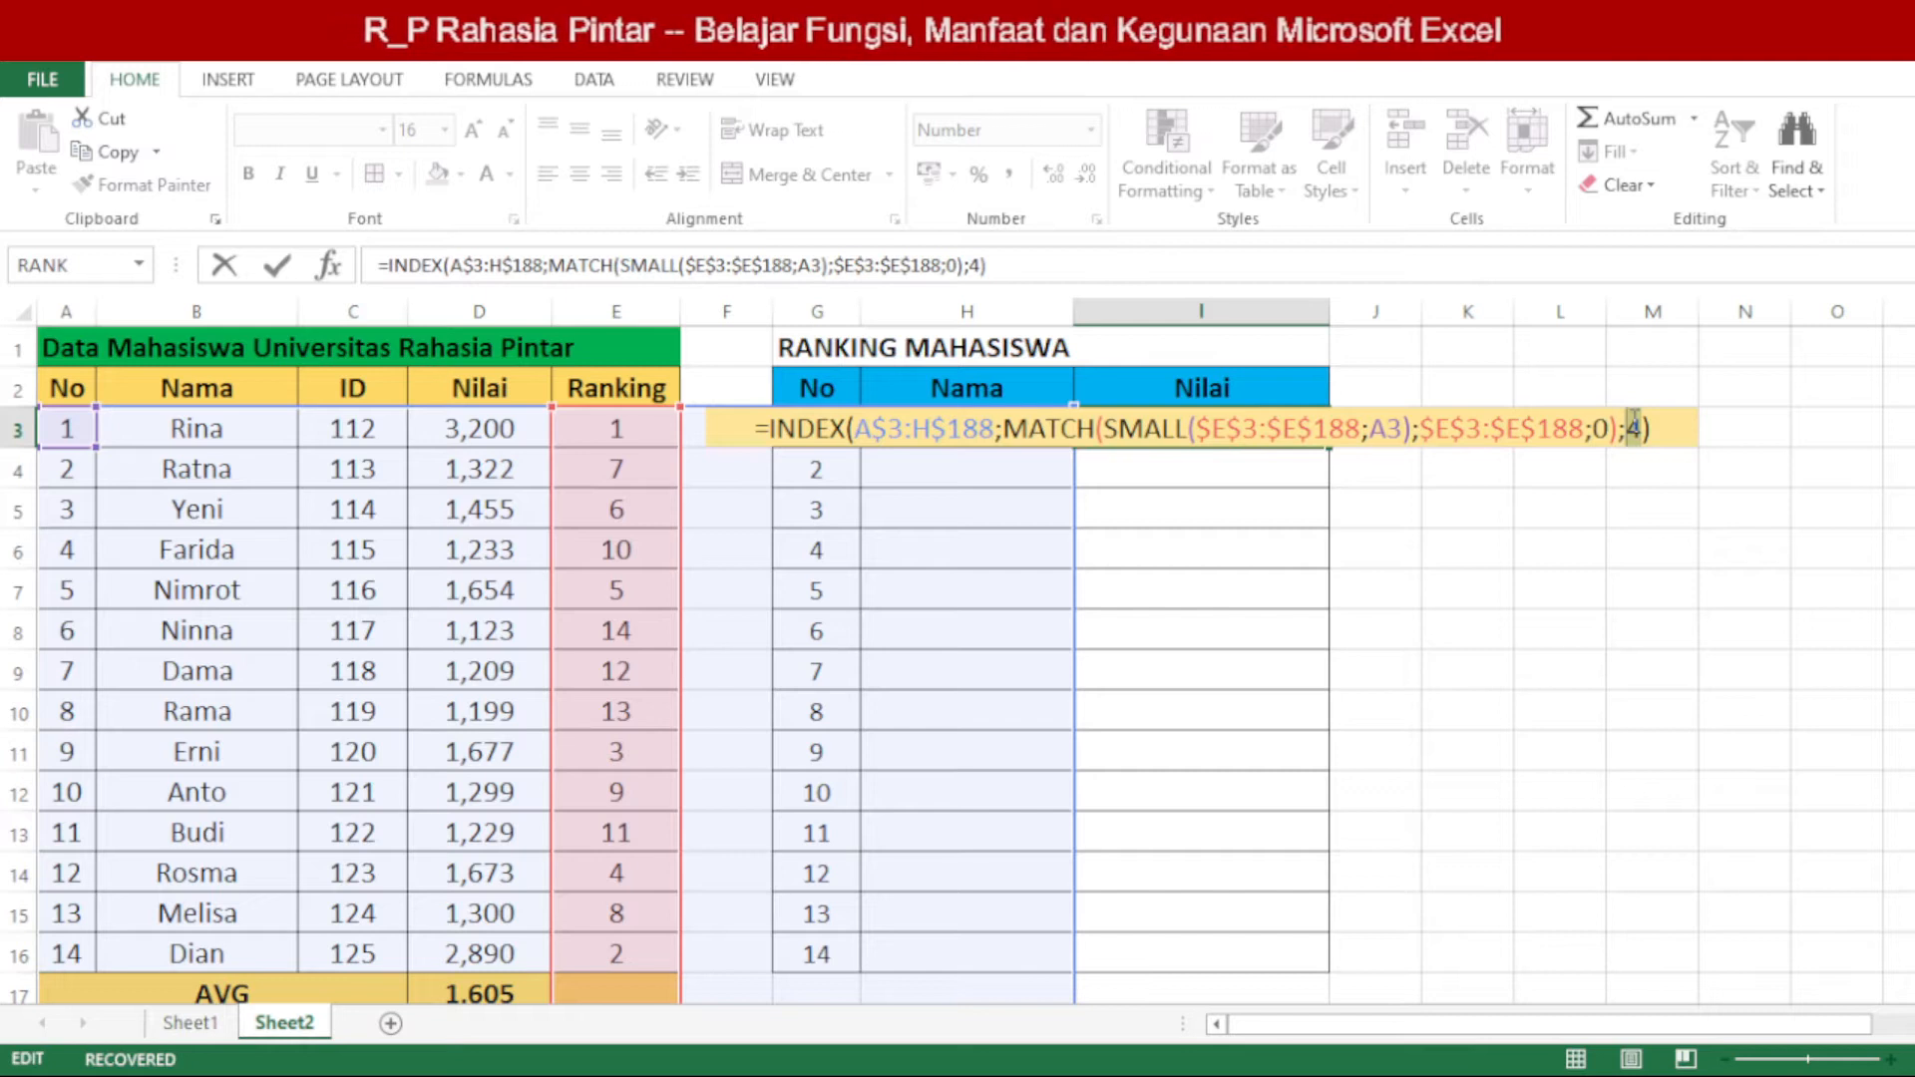
{"action": "type", "text": "3"}
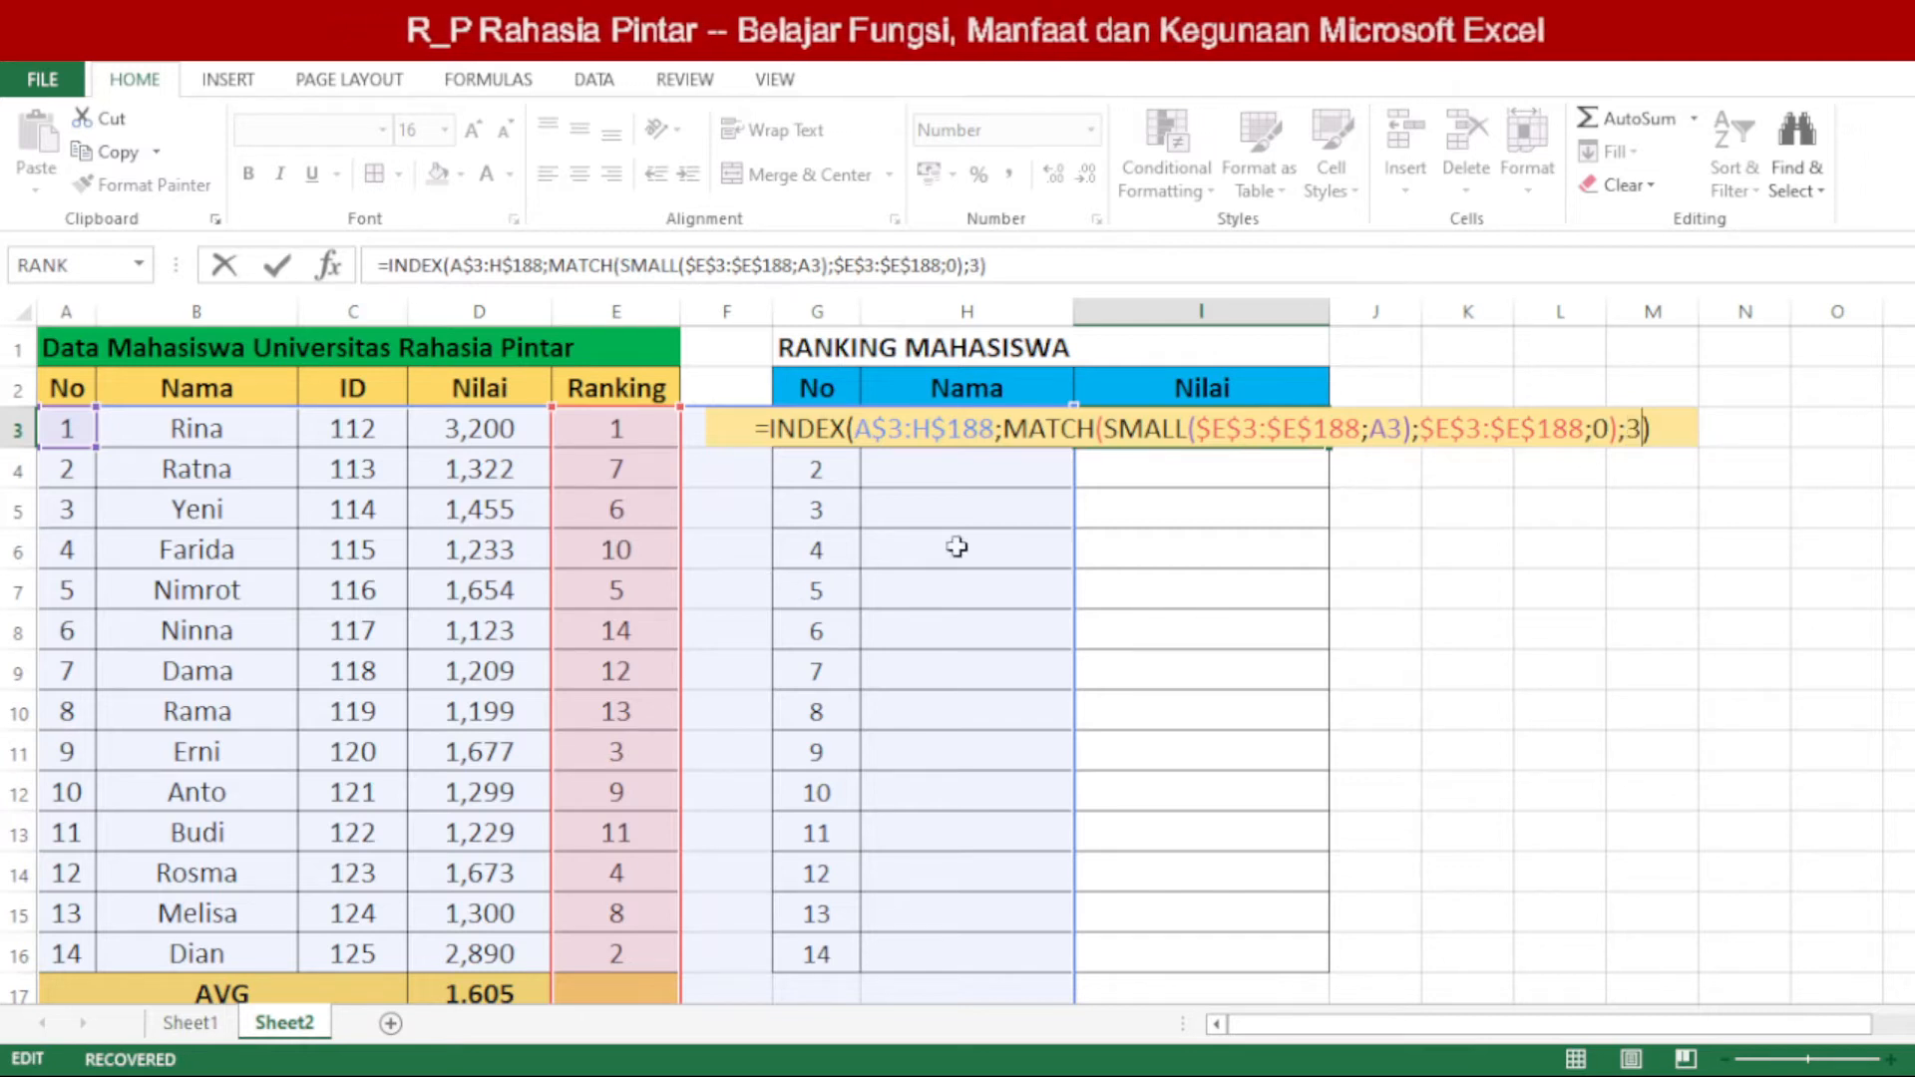
{"action": "key", "text": "Return"}
{"action": "left_click", "coordinate": [1225, 427]}
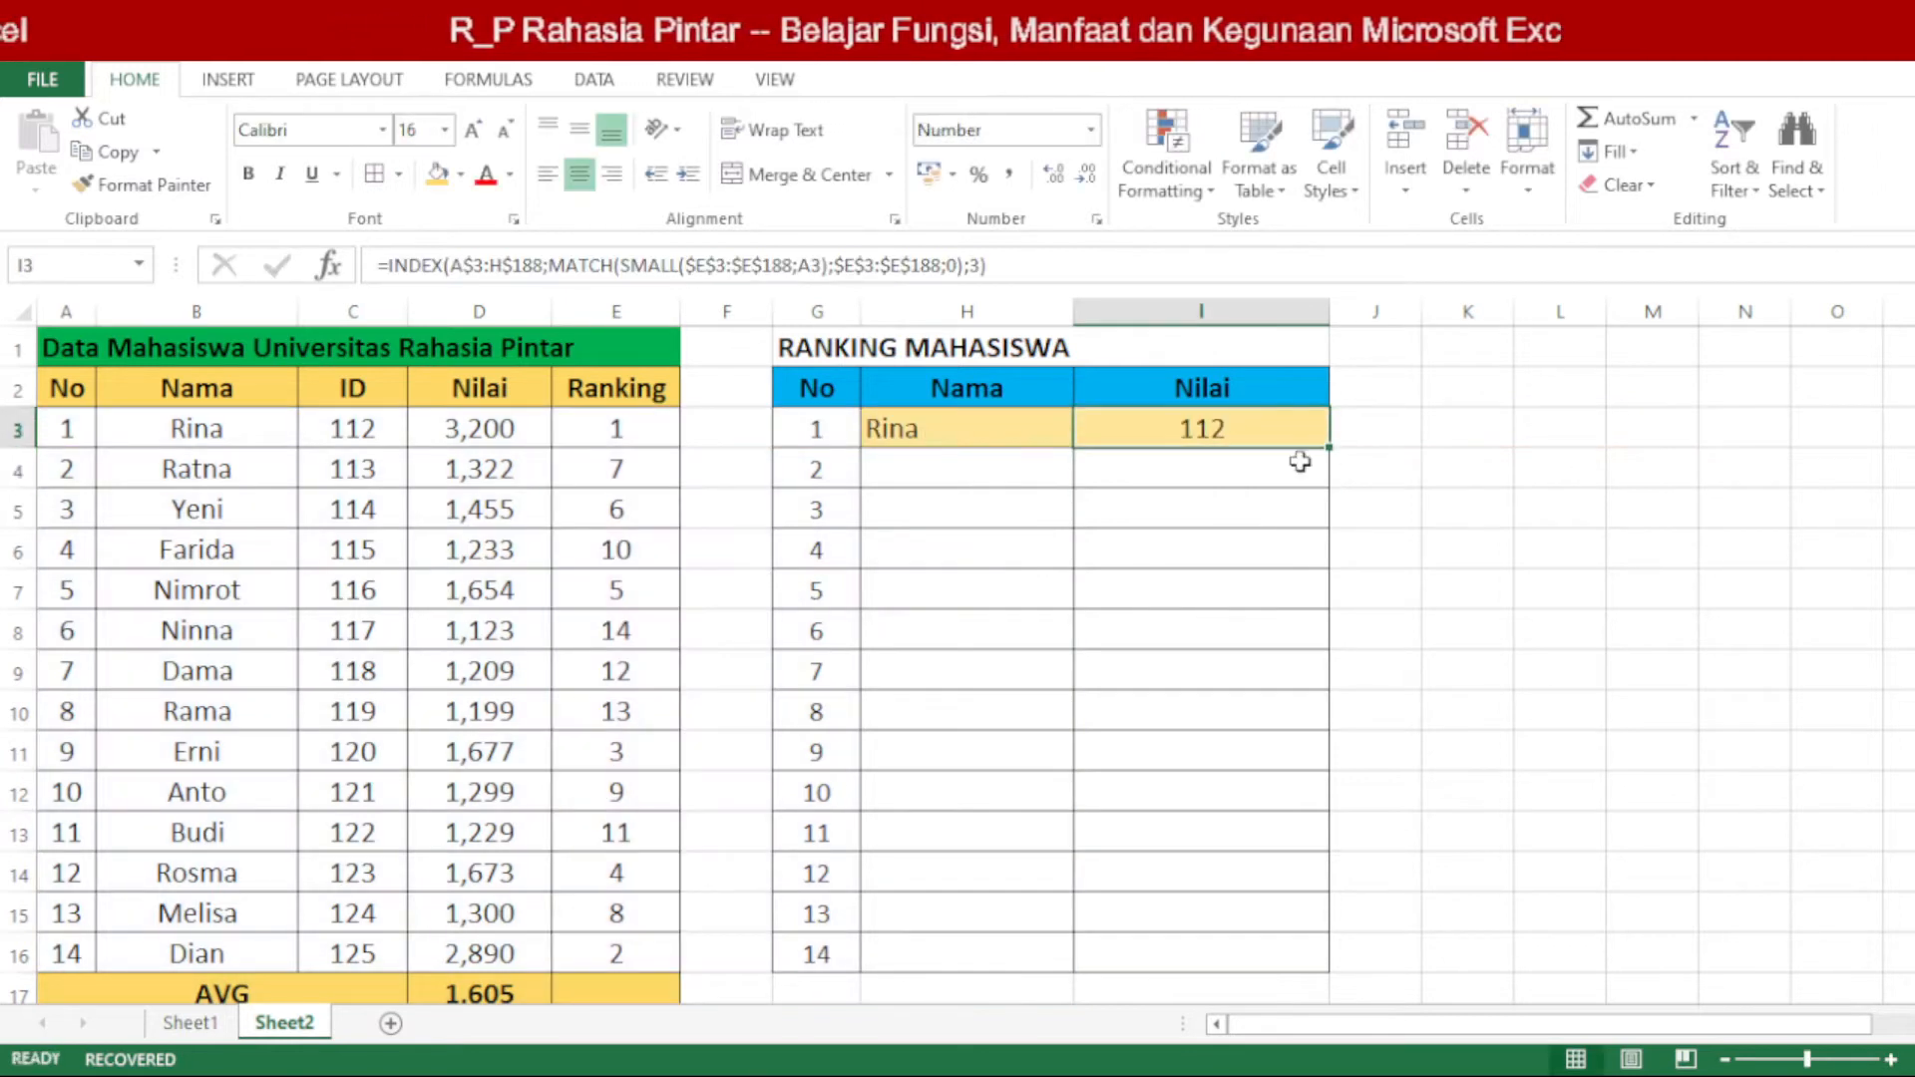
{"action": "left_click", "coordinate": [634, 438]}
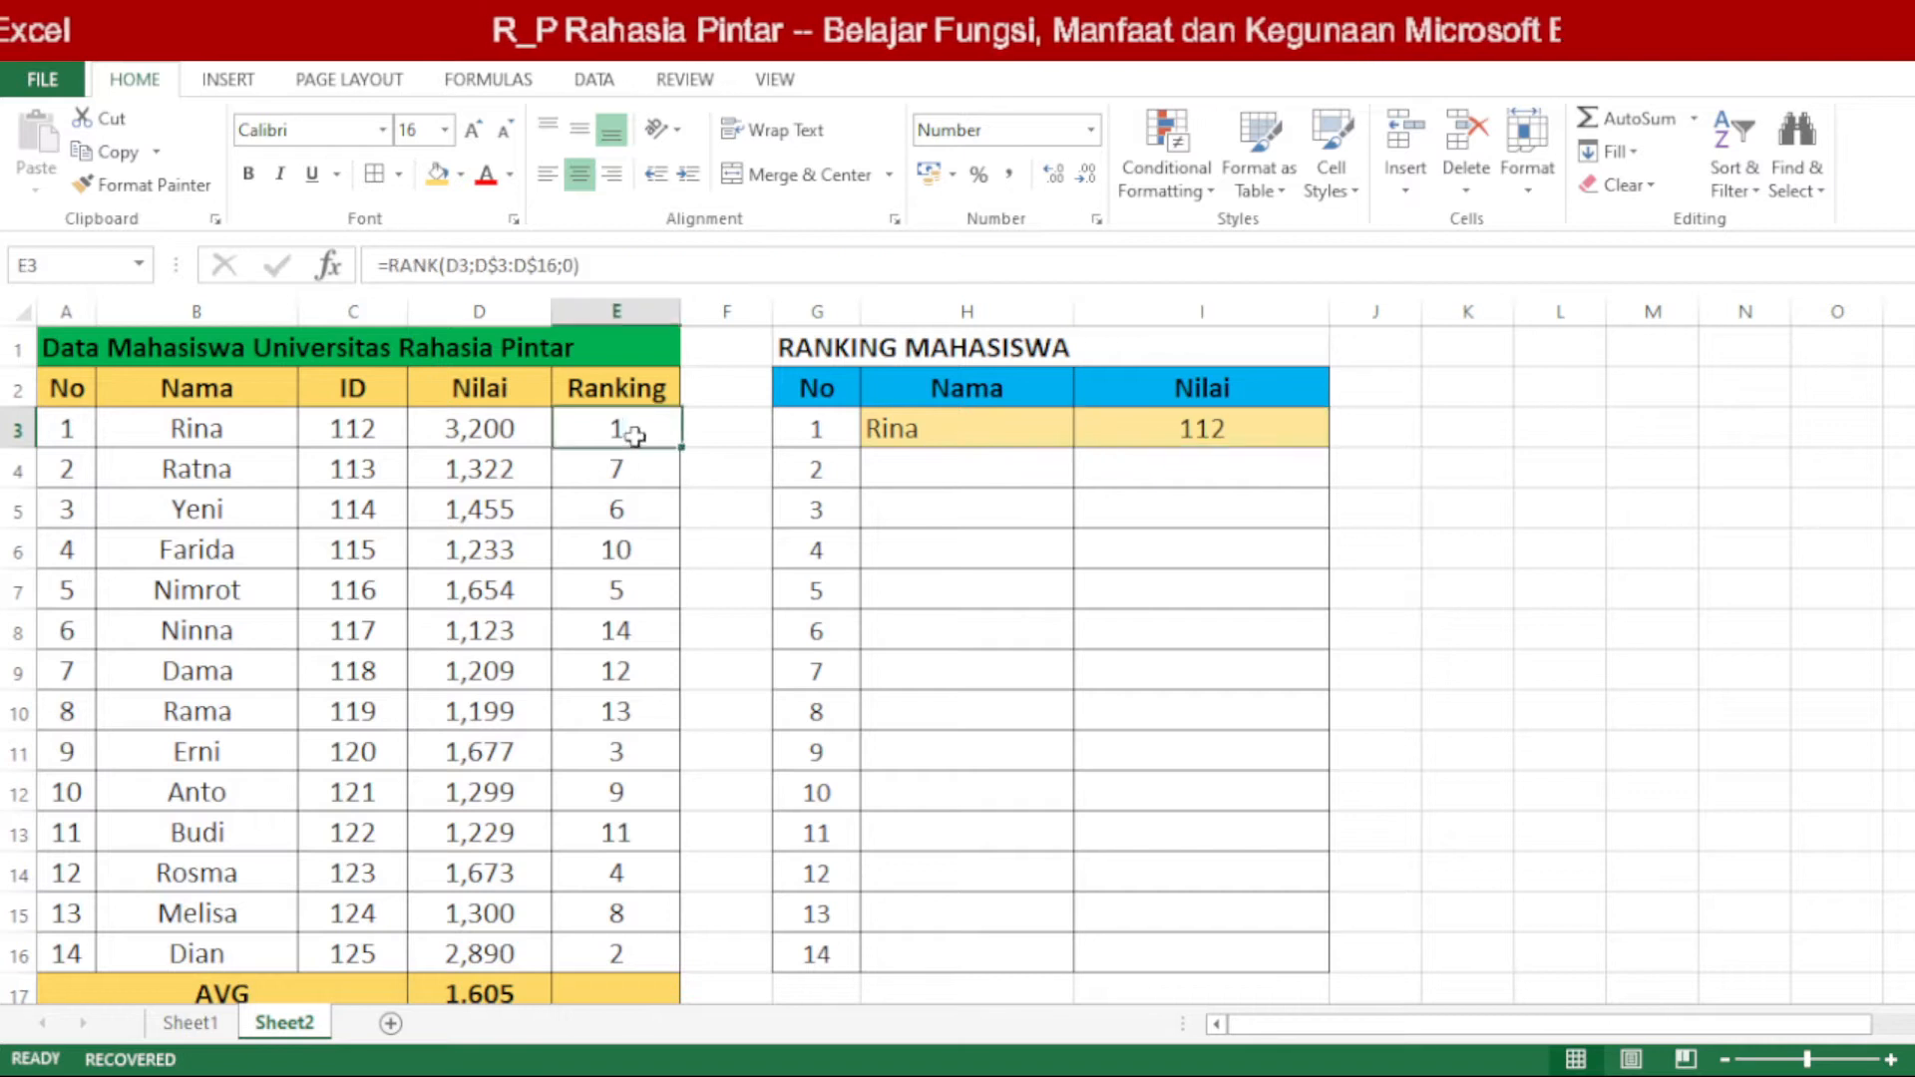
Step: Set the INDEX column-number argument in the I3 formula back to 4
{"action": "left_click", "coordinate": [1254, 424]}
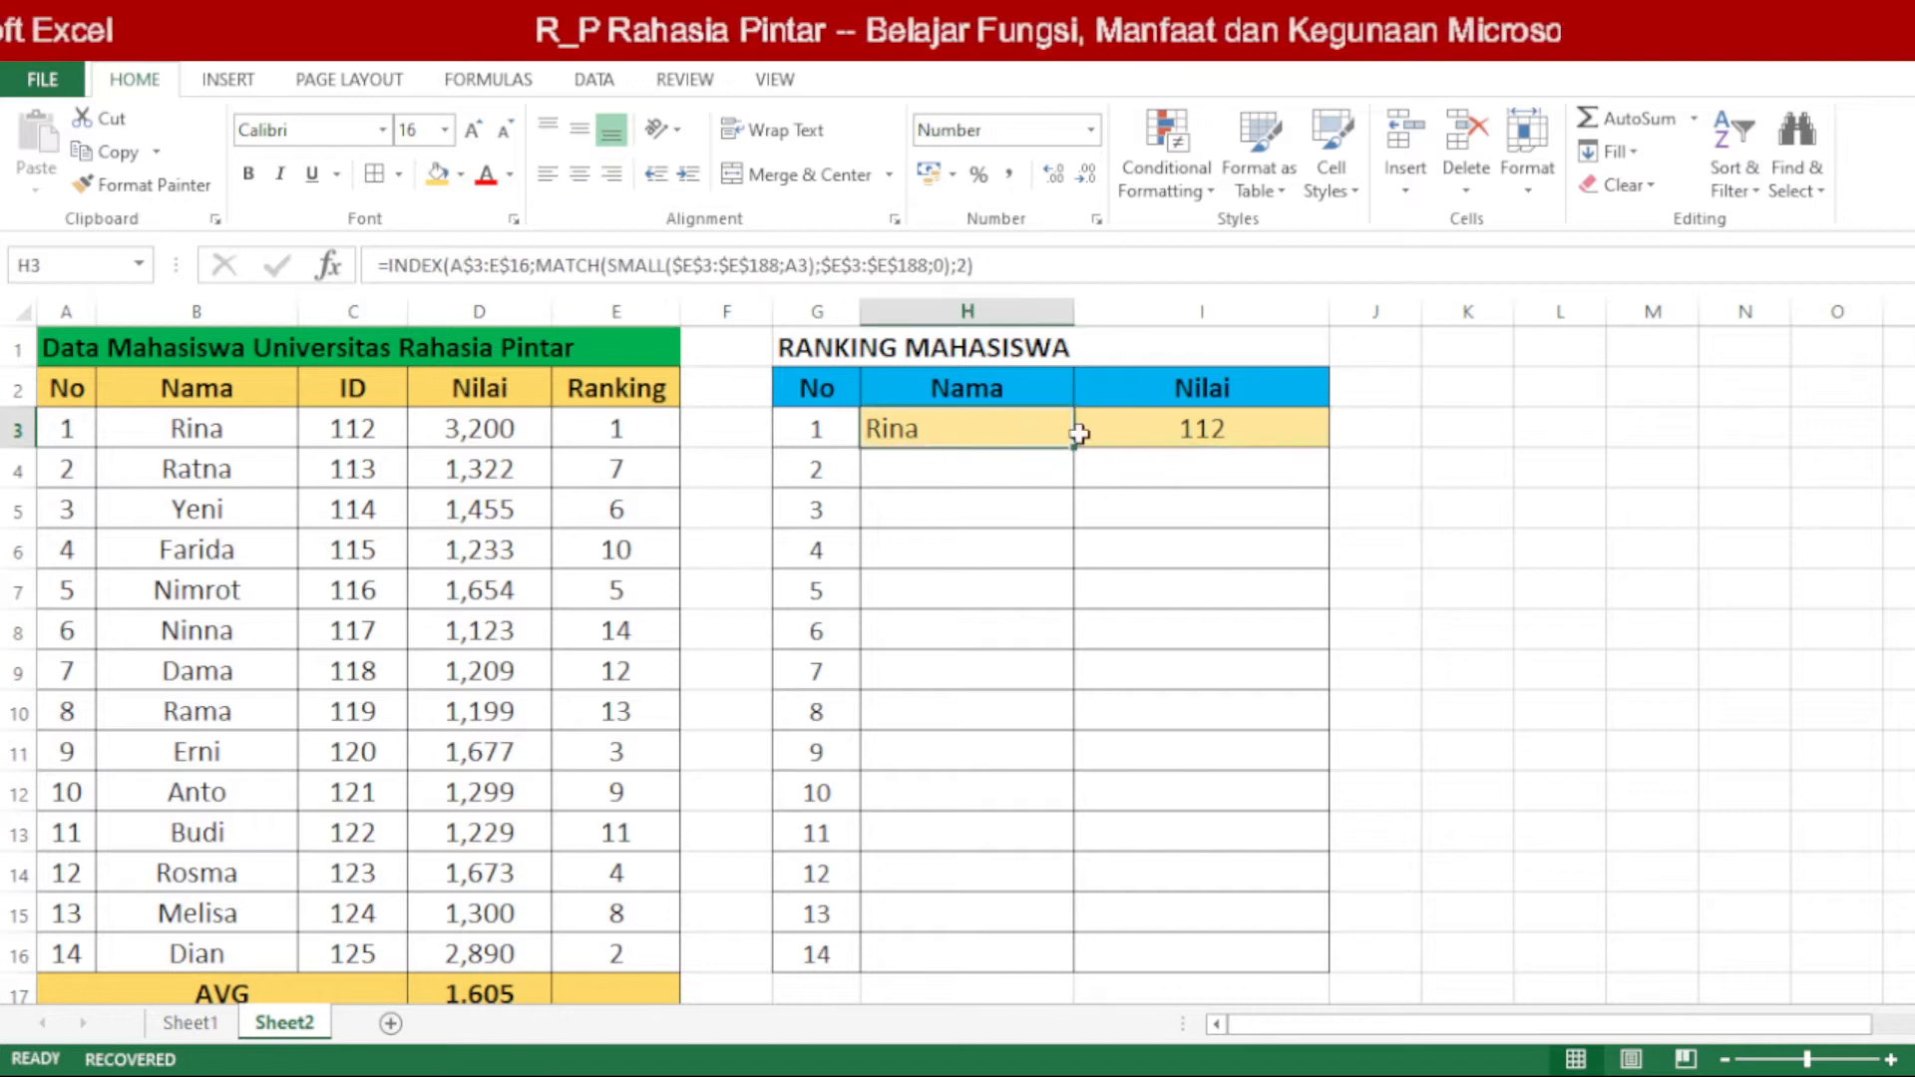
{"action": "double_click", "coordinate": [1249, 423]}
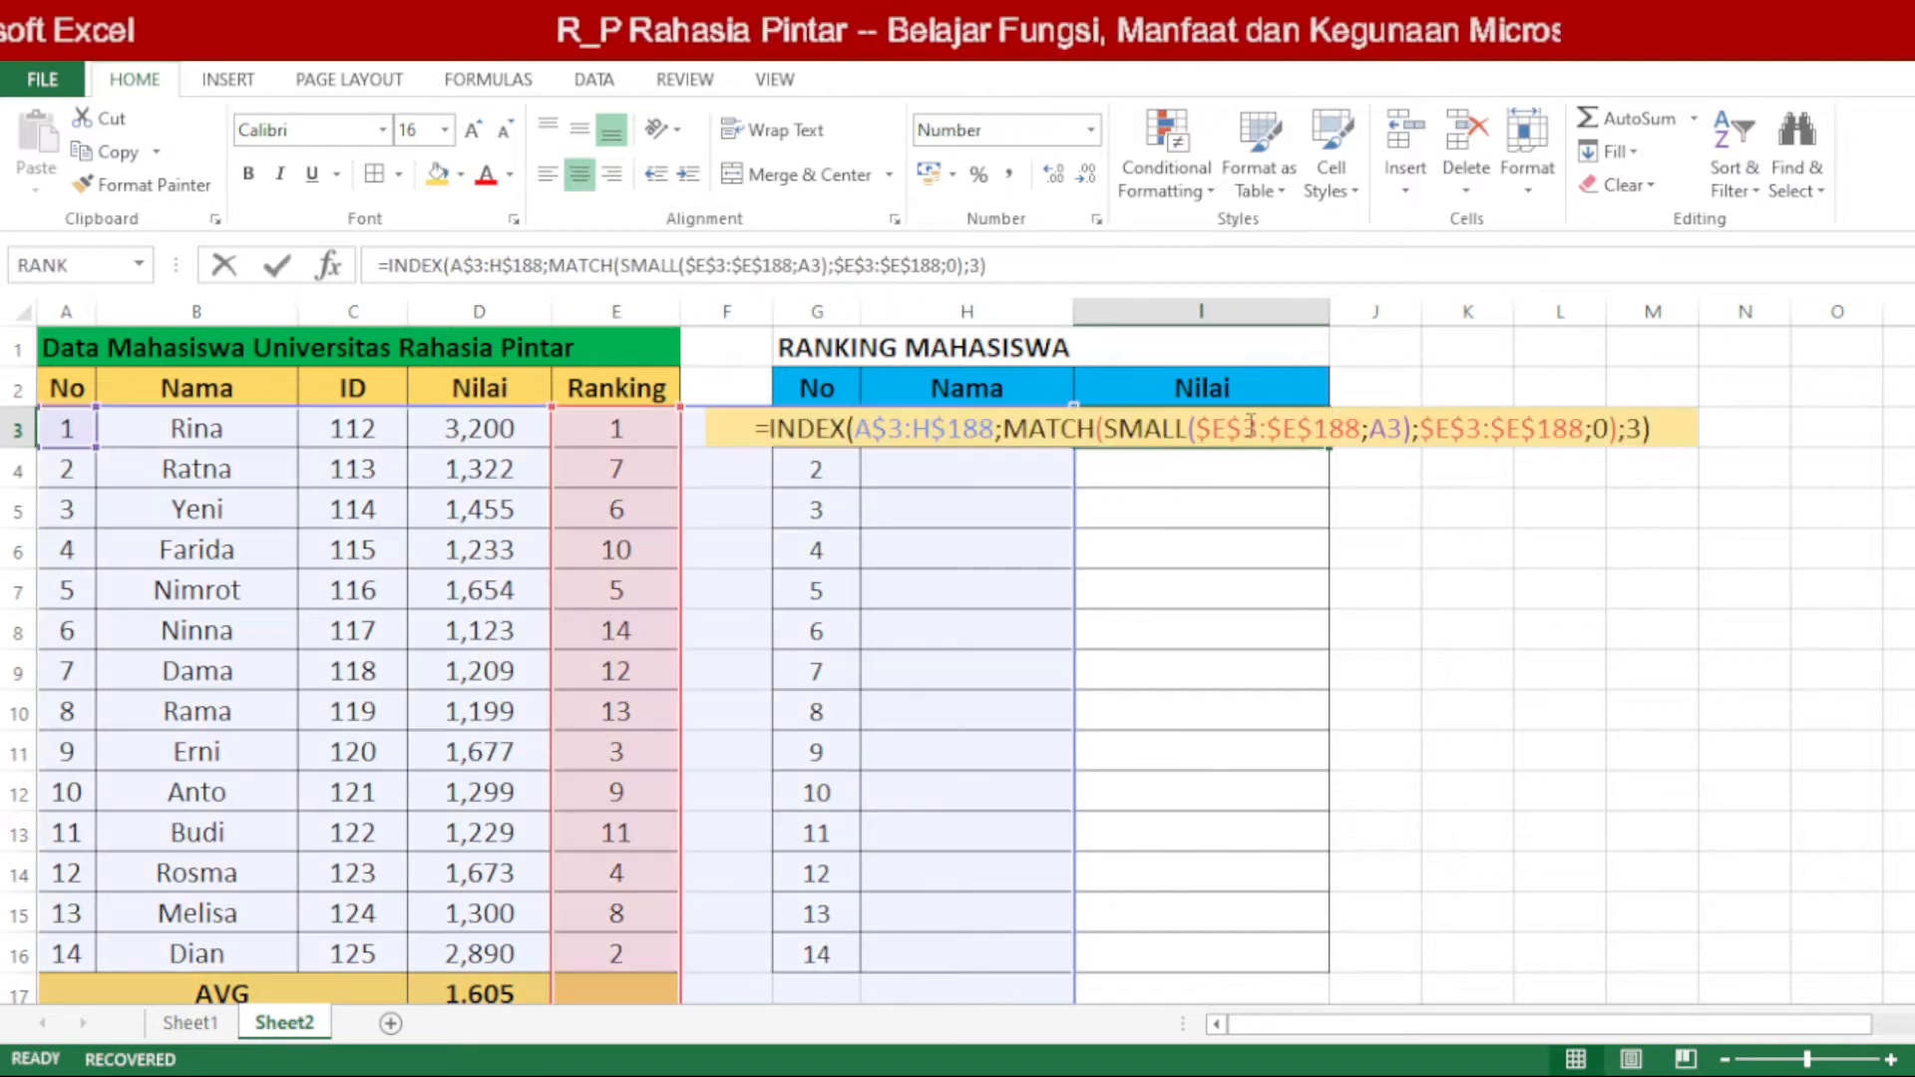
{"action": "double_click", "coordinate": [1633, 430]}
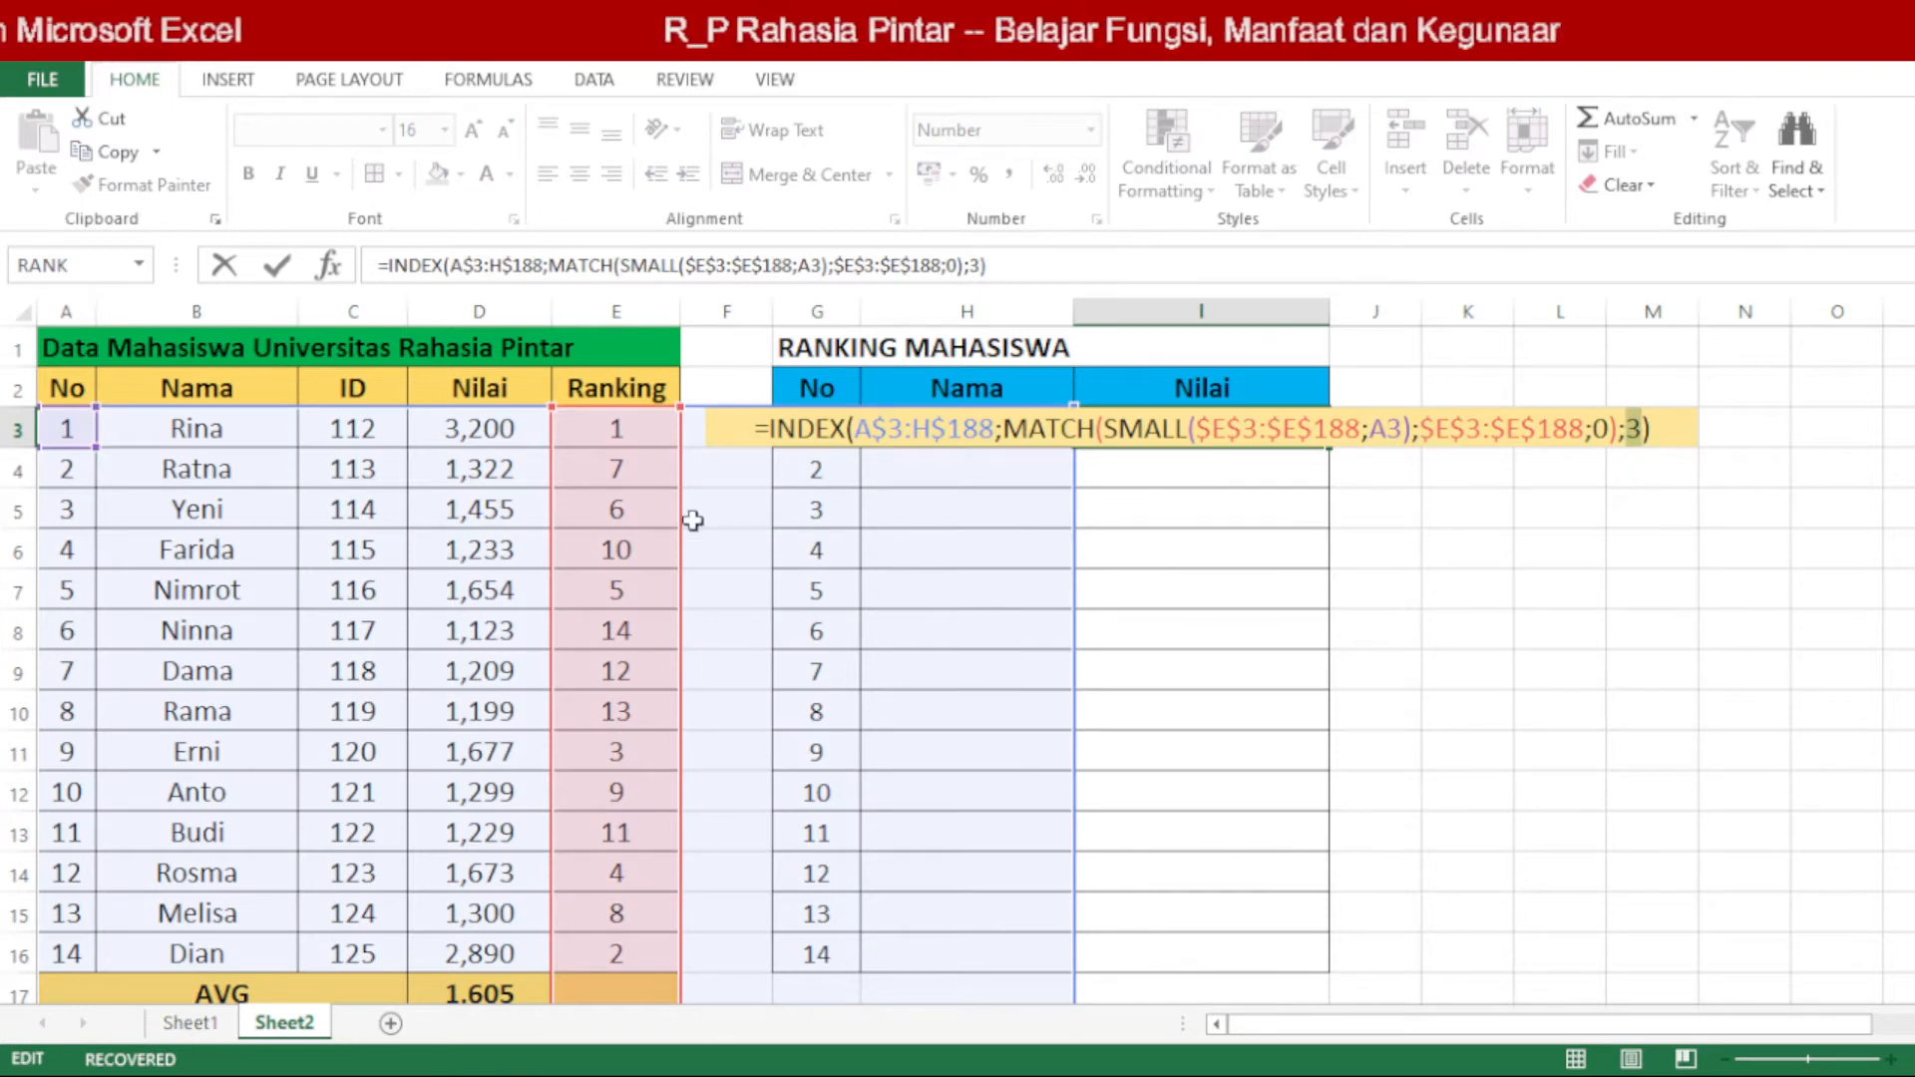
{"action": "type", "text": "4"}
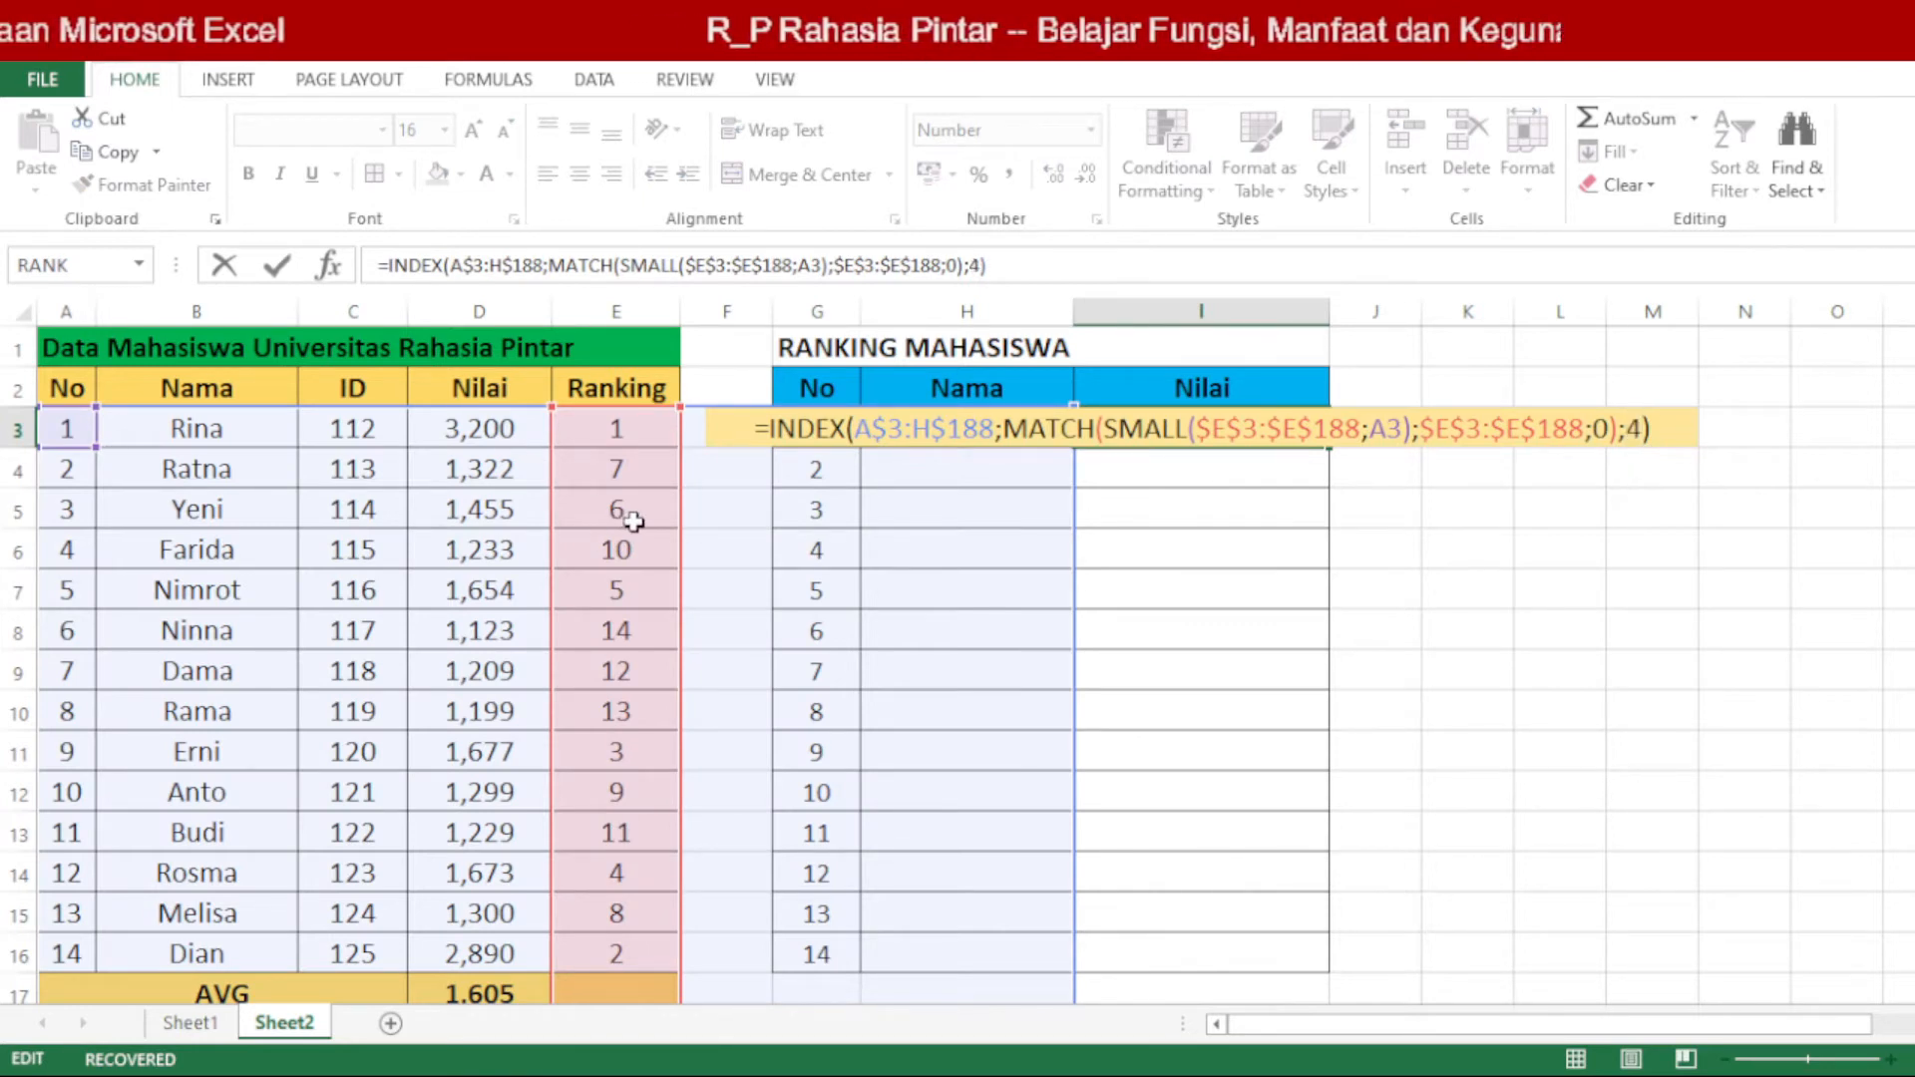
{"action": "key", "text": "Return"}
Step: Copy the Nama and Nilai formulas in H3:I3 to H4:I16 and check row 11 against the source table
{"action": "left_click_drag", "start_coordinate": [987, 423], "coordinate": [1228, 425]}
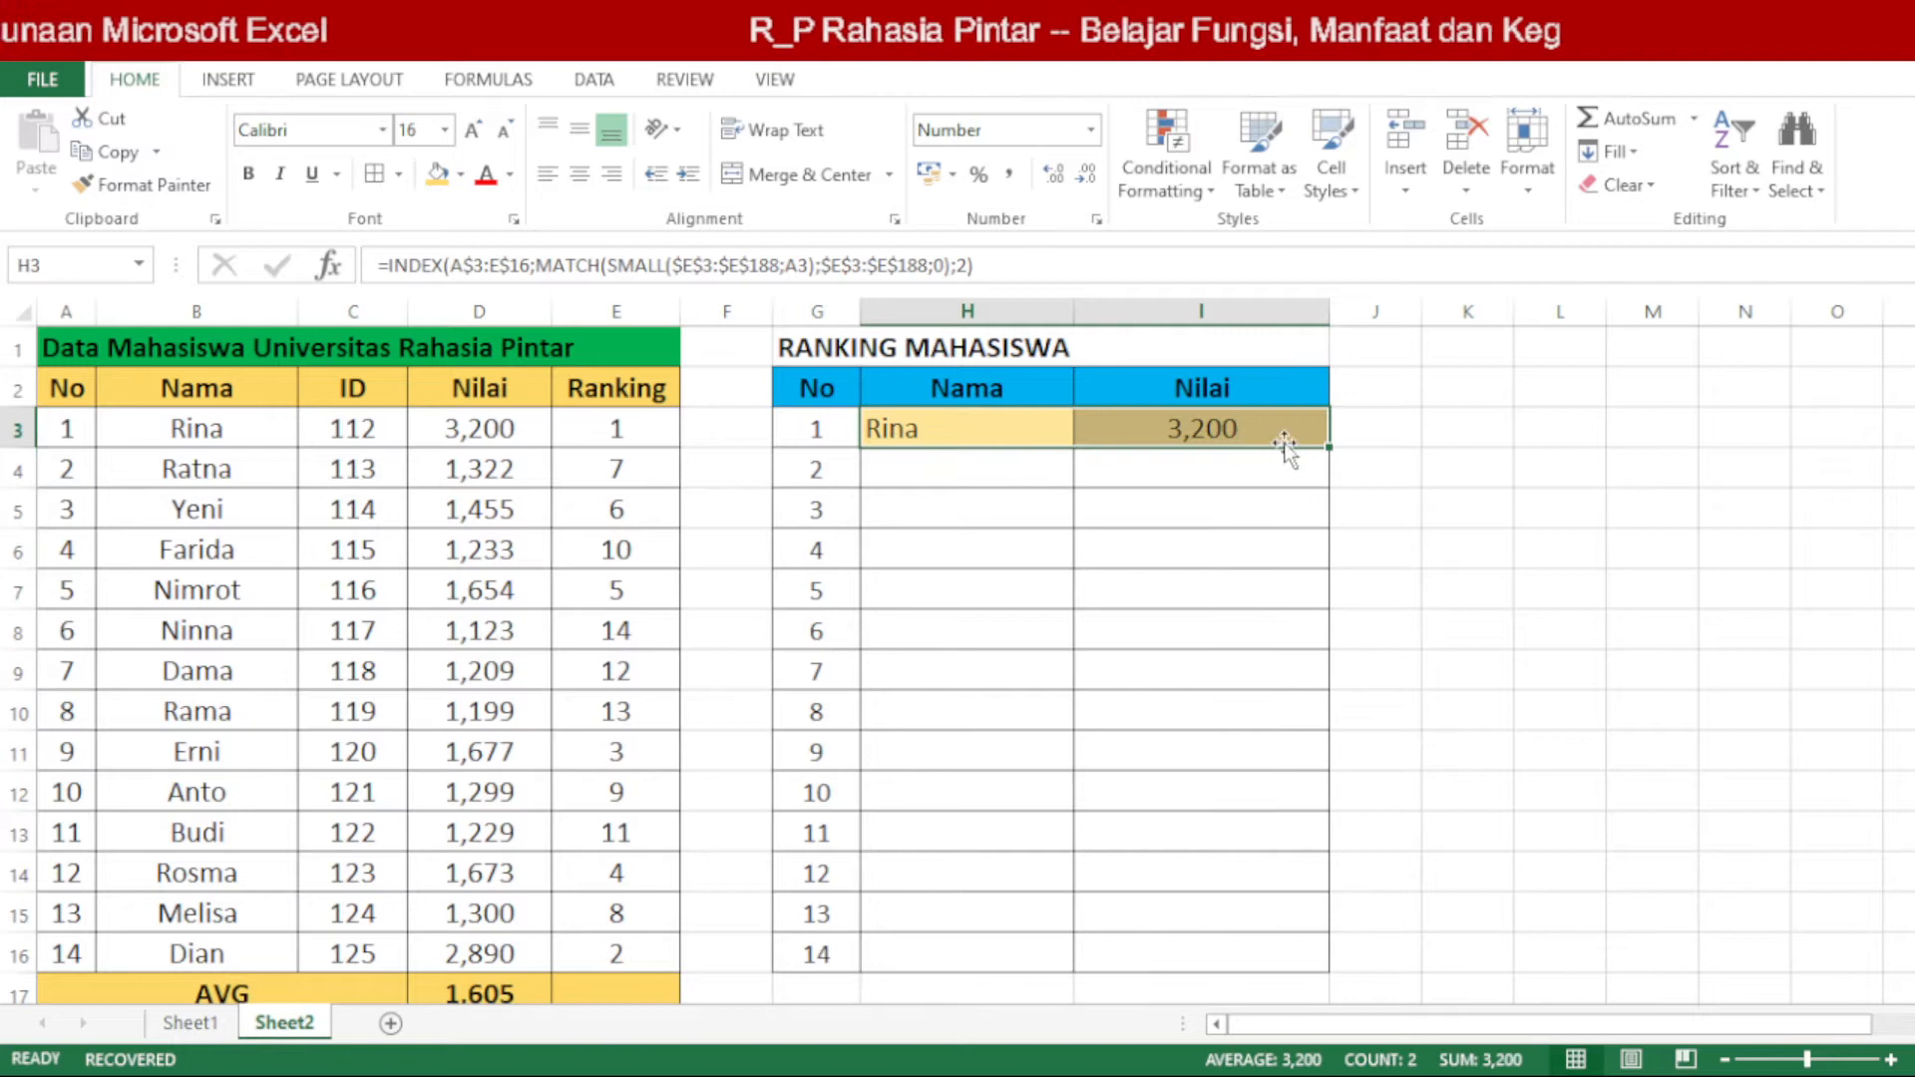
{"action": "key", "text": "ctrl+c"}
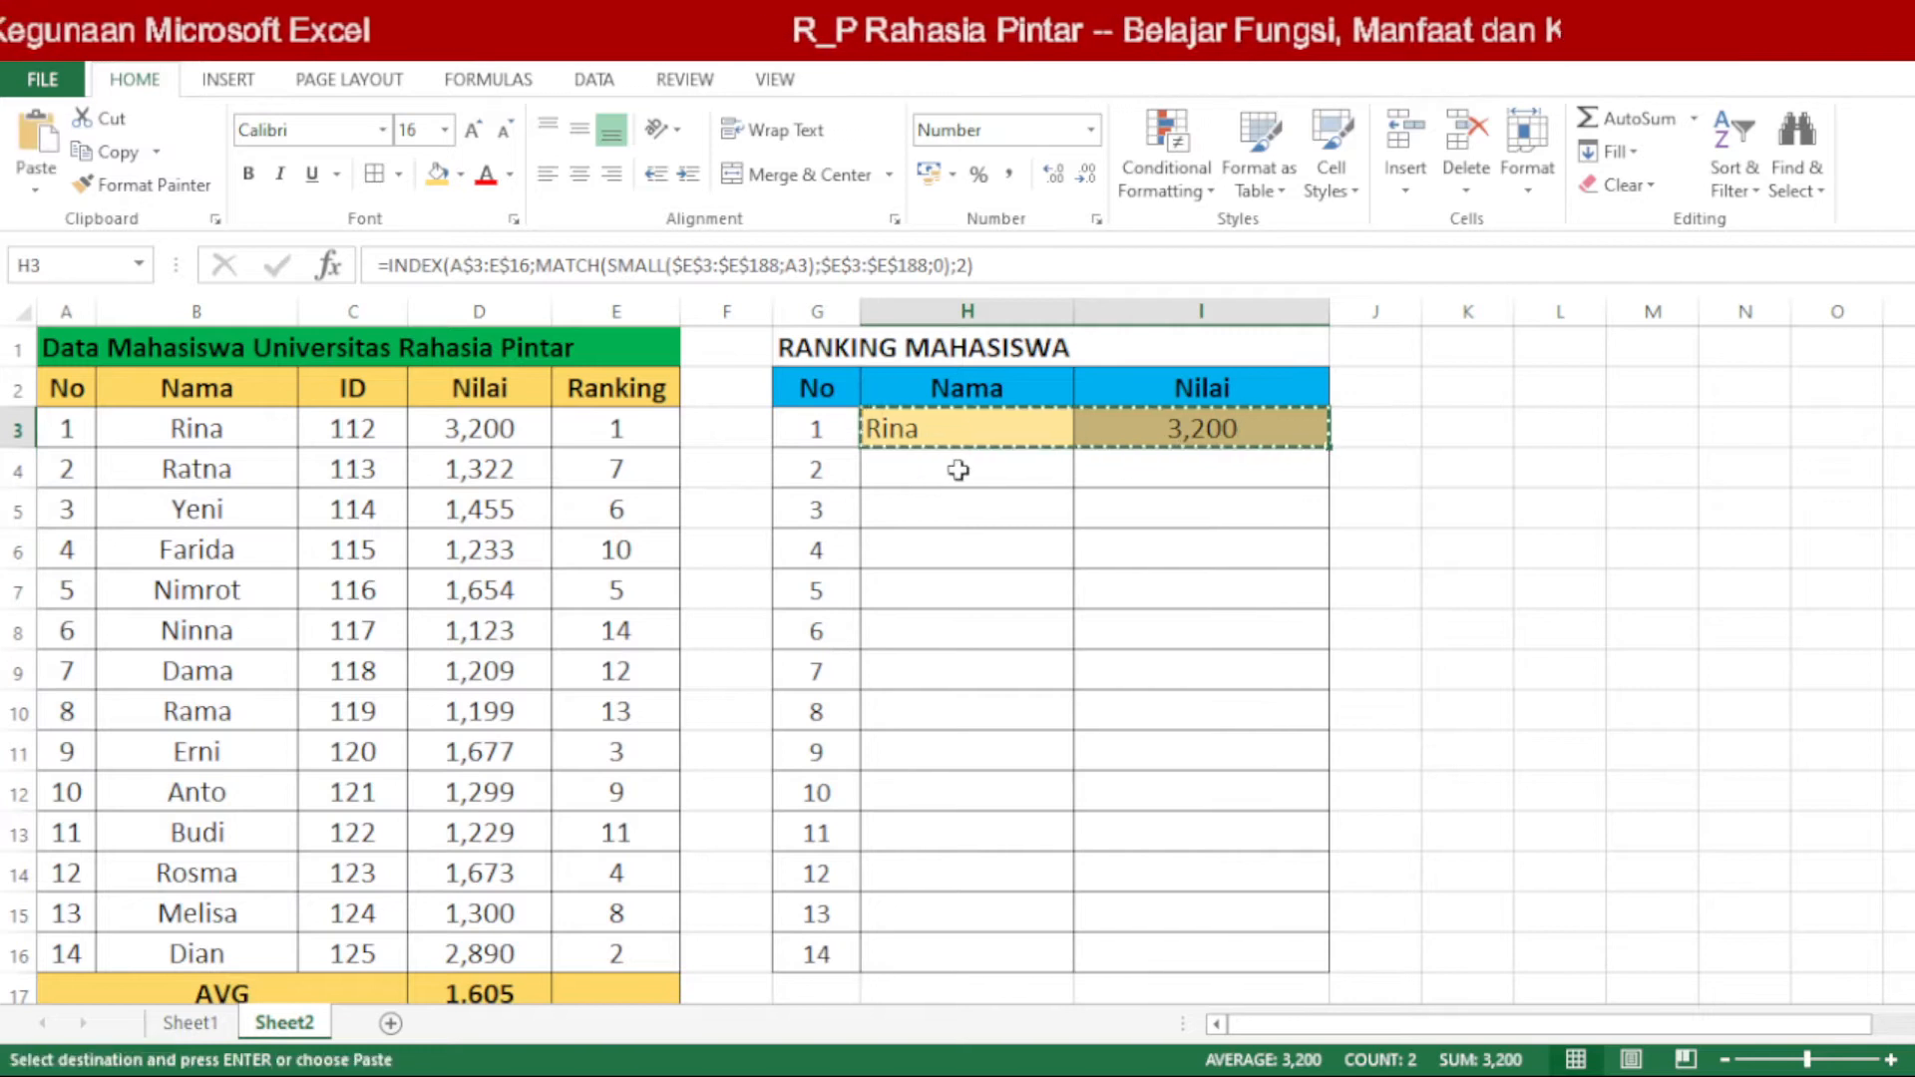
{"action": "left_click_drag", "start_coordinate": [959, 469], "coordinate": [1228, 950]}
{"action": "key", "text": "ctrl+v"}
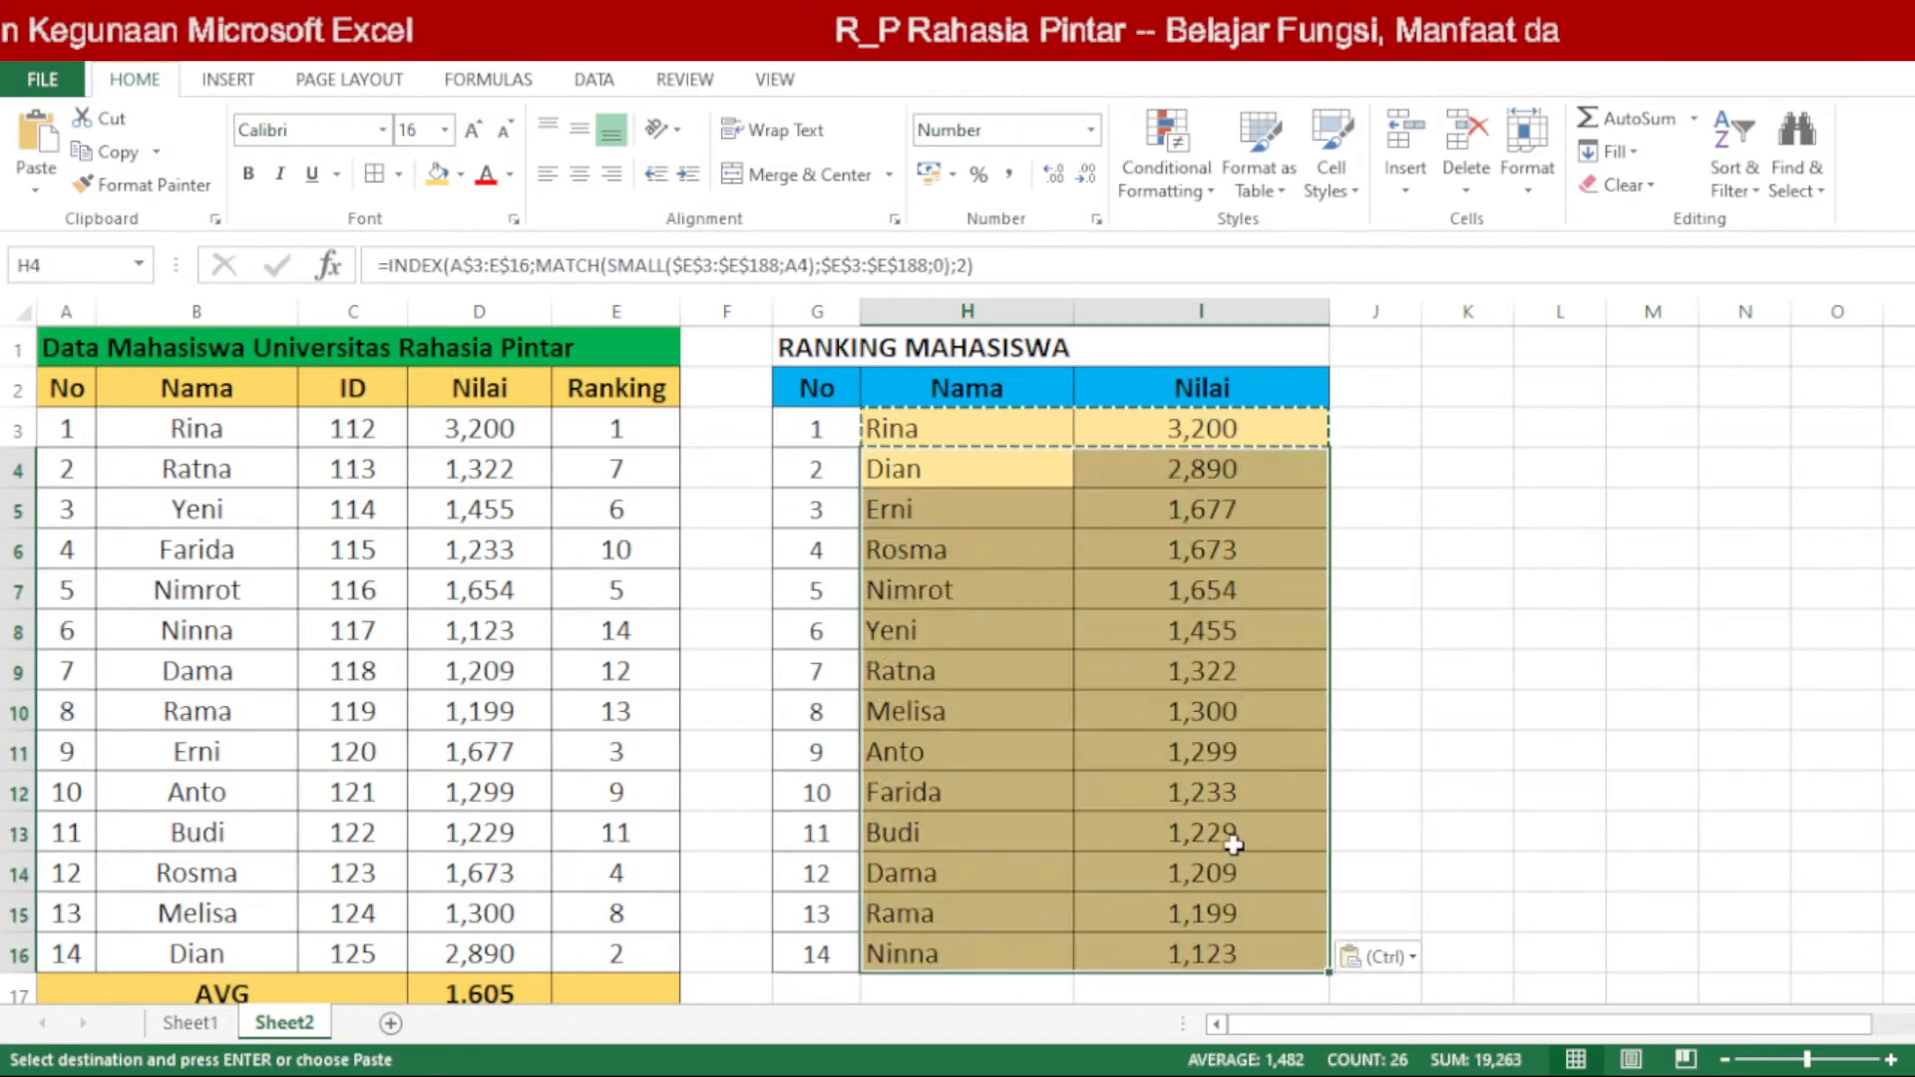
{"action": "left_click", "coordinate": [1200, 711]}
{"action": "left_click_drag", "start_coordinate": [979, 751], "coordinate": [1168, 746]}
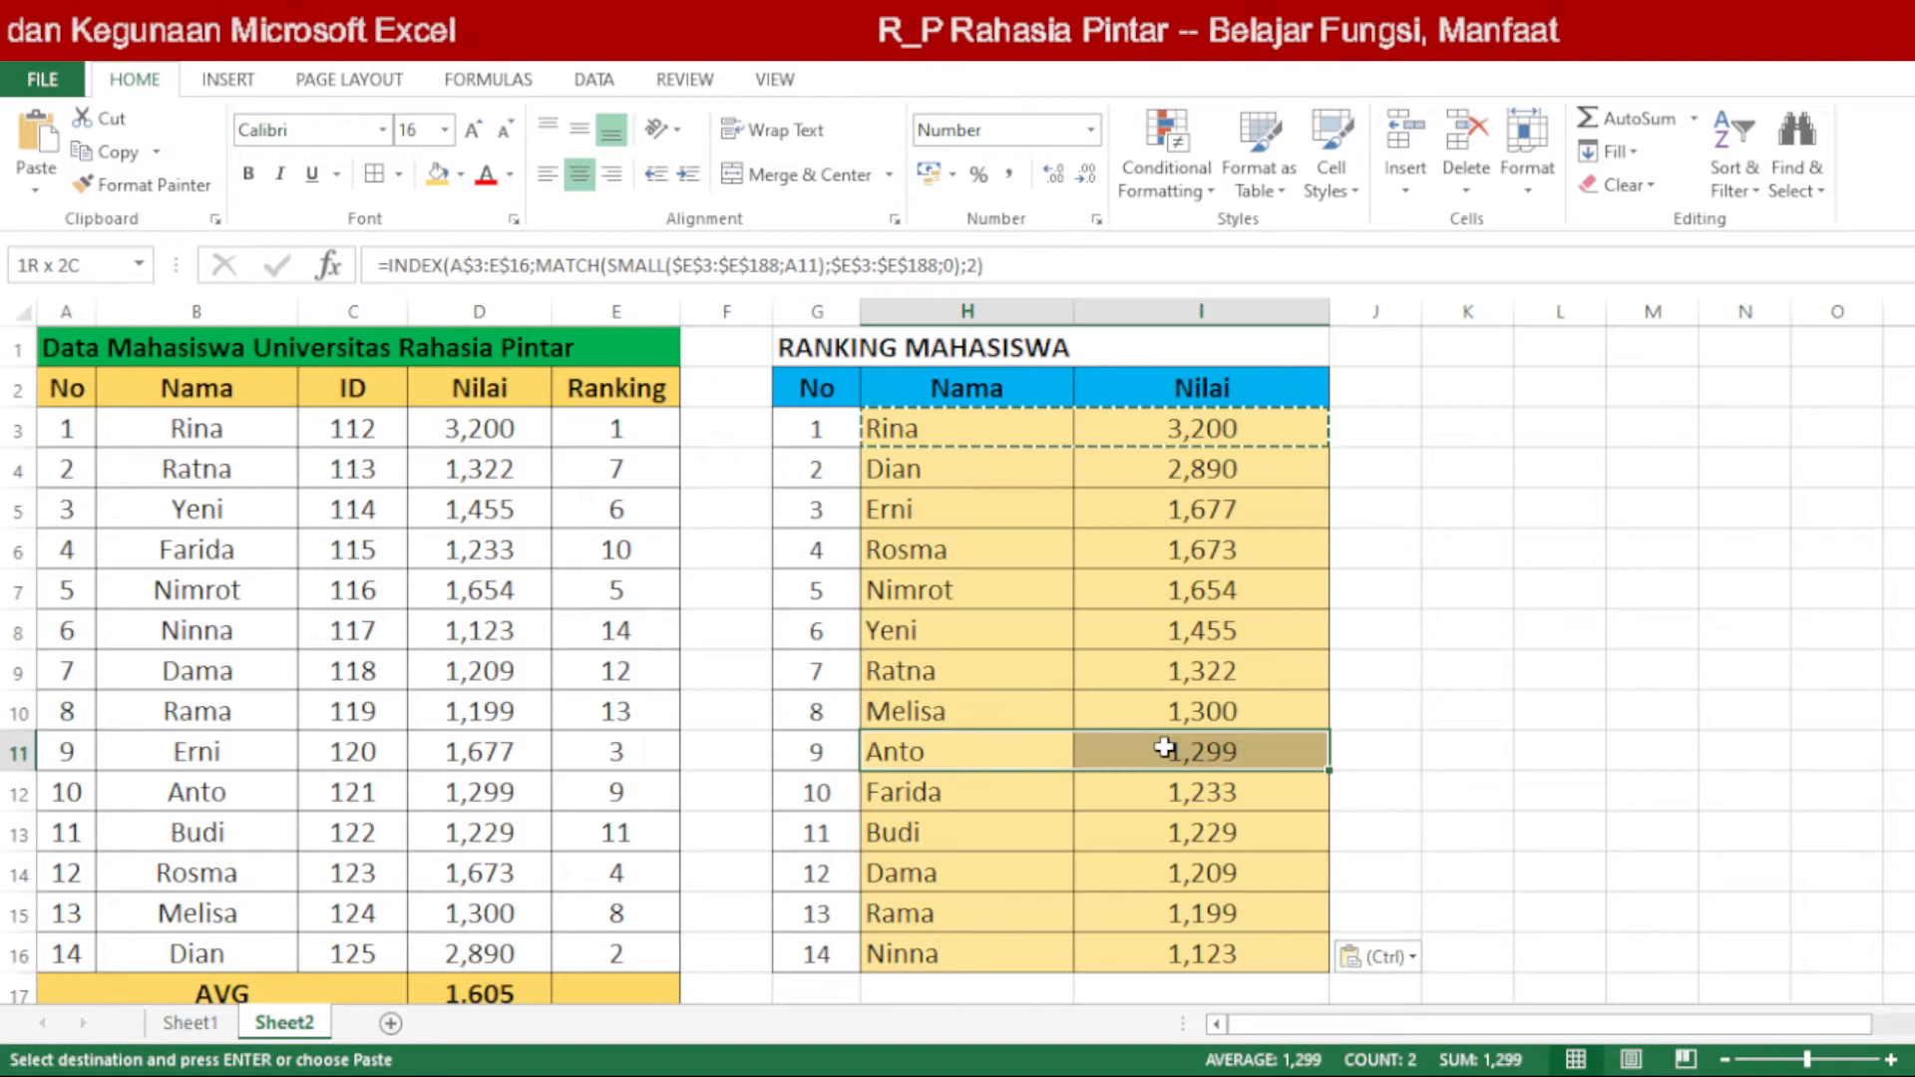
{"action": "left_click_drag", "start_coordinate": [239, 788], "coordinate": [605, 787]}
Step: Hide the gridlines on Sheet2 and clear the copy marquee around H3:I3
{"action": "left_click", "coordinate": [1470, 623]}
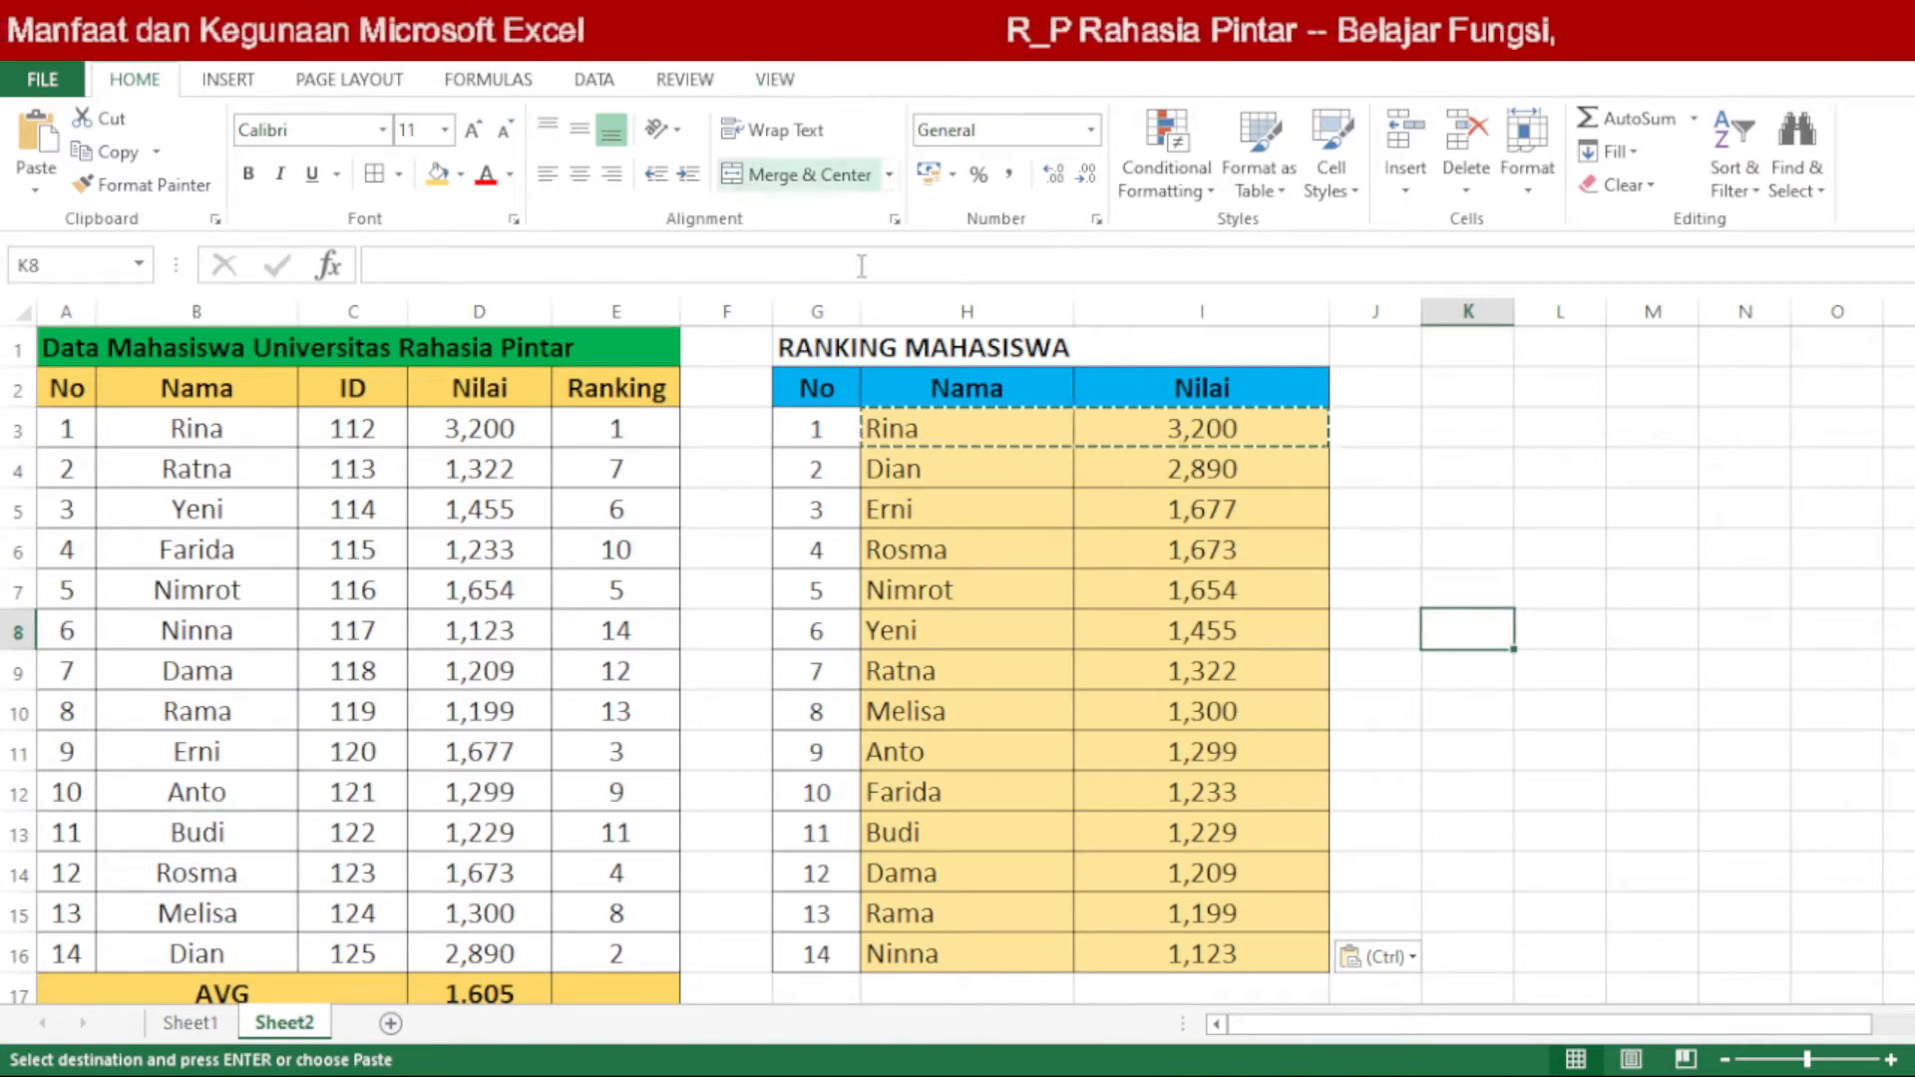
{"action": "left_click_drag", "start_coordinate": [1416, 354], "coordinate": [1602, 641]}
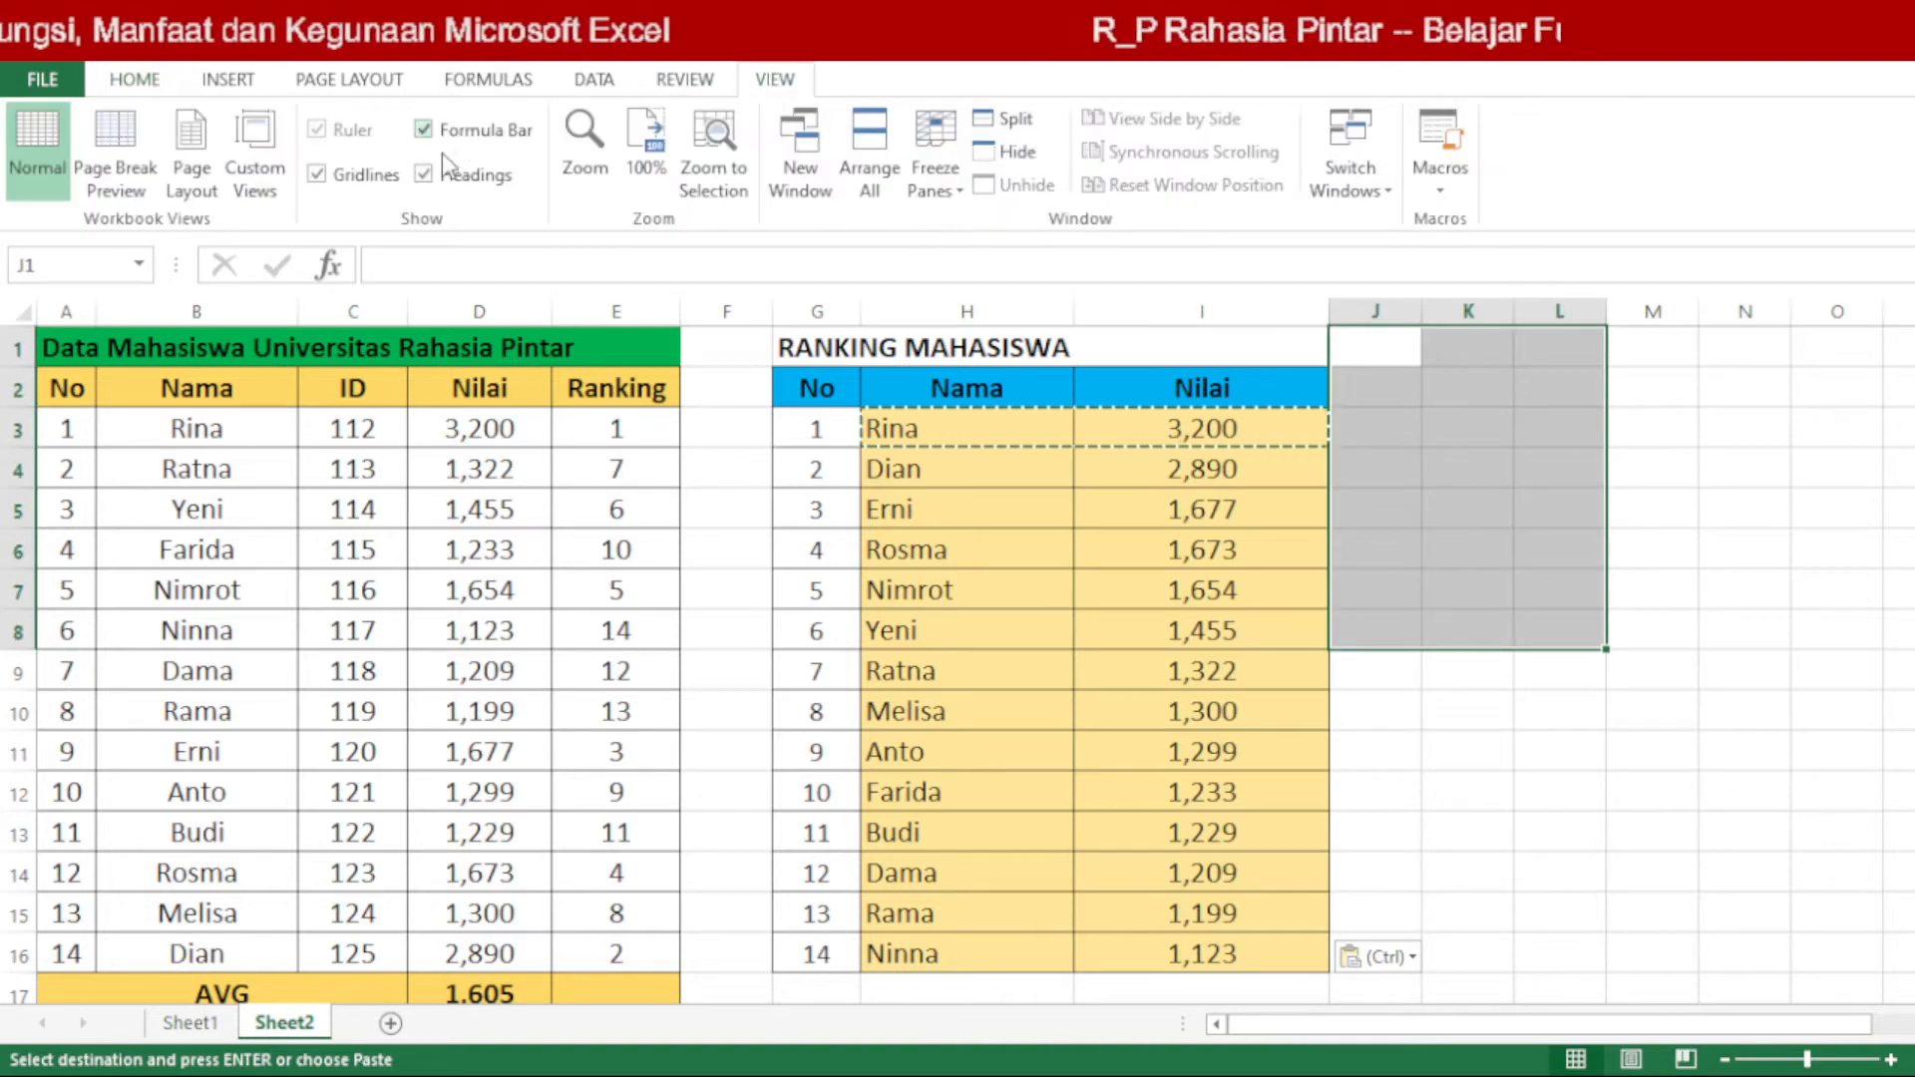
{"action": "left_click", "coordinate": [317, 175]}
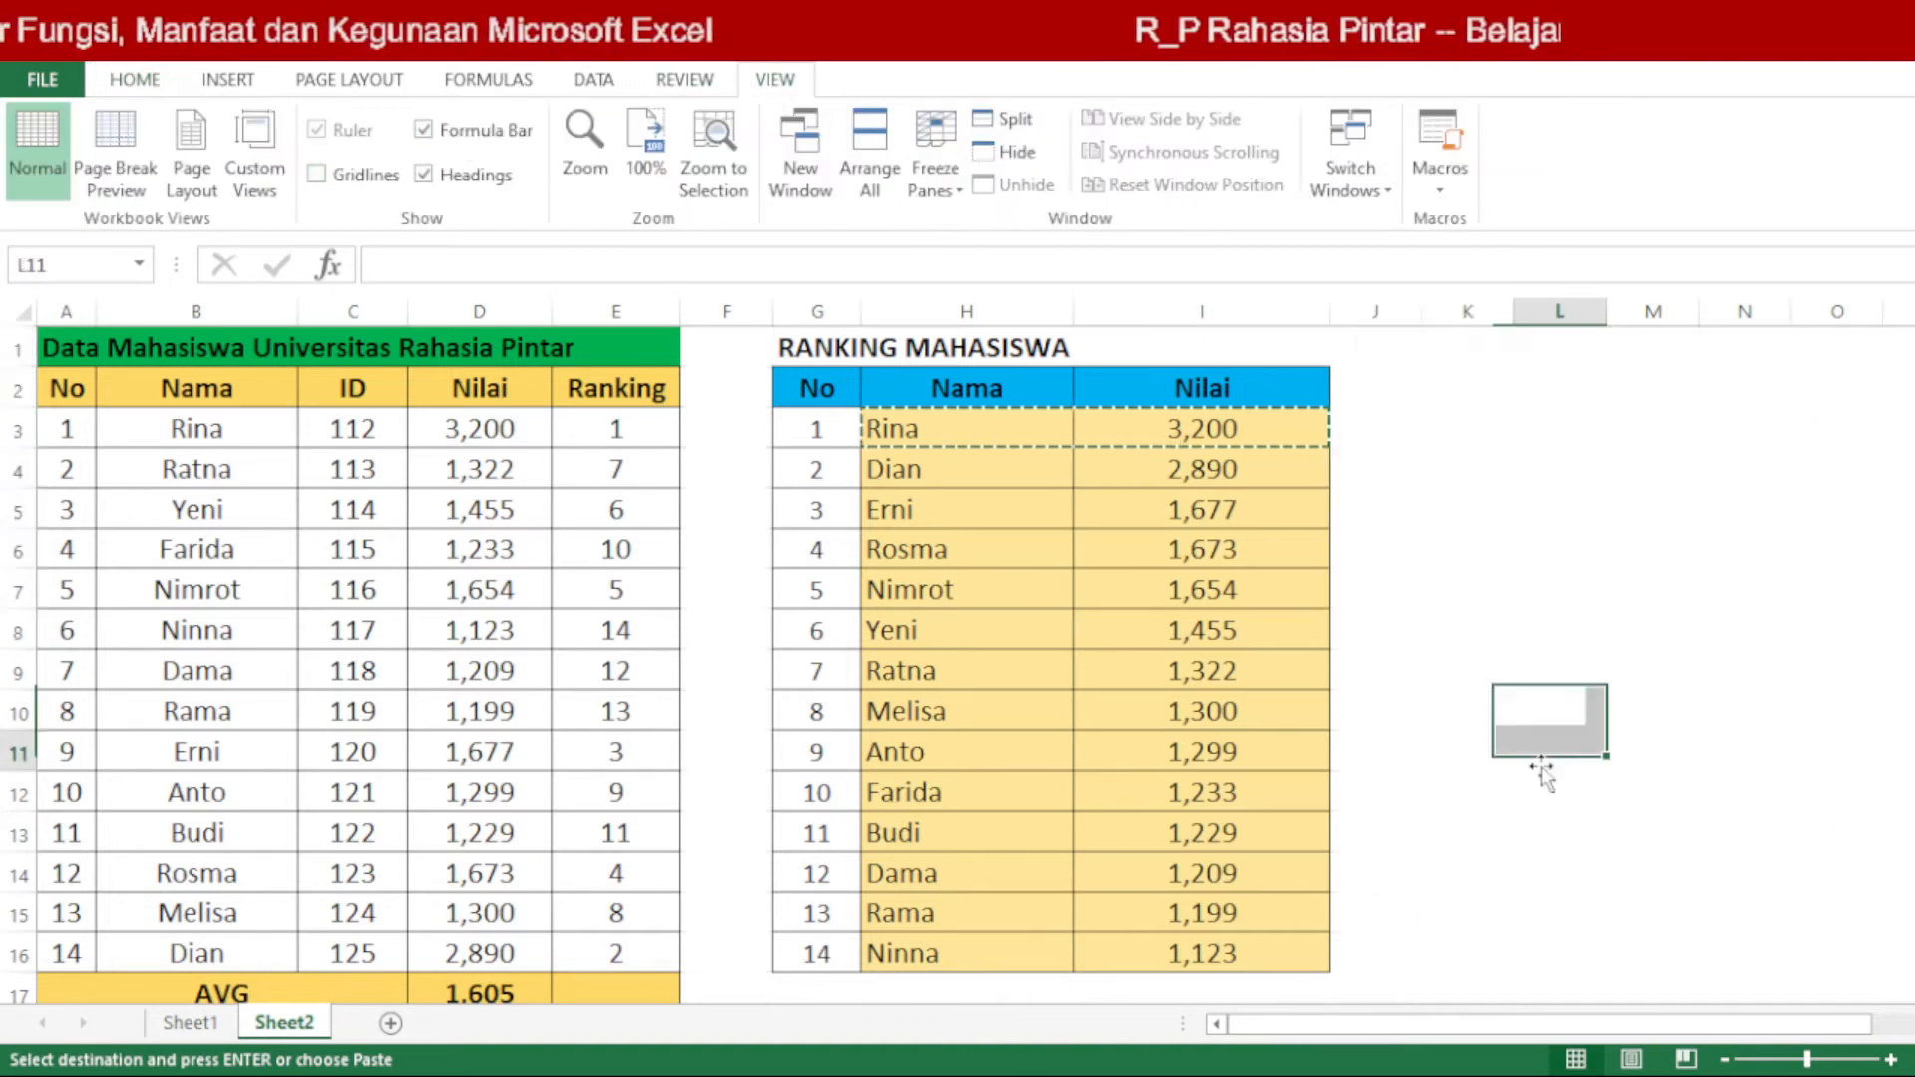
{"action": "double_click", "coordinate": [1424, 546]}
{"action": "left_click", "coordinate": [1496, 546]}
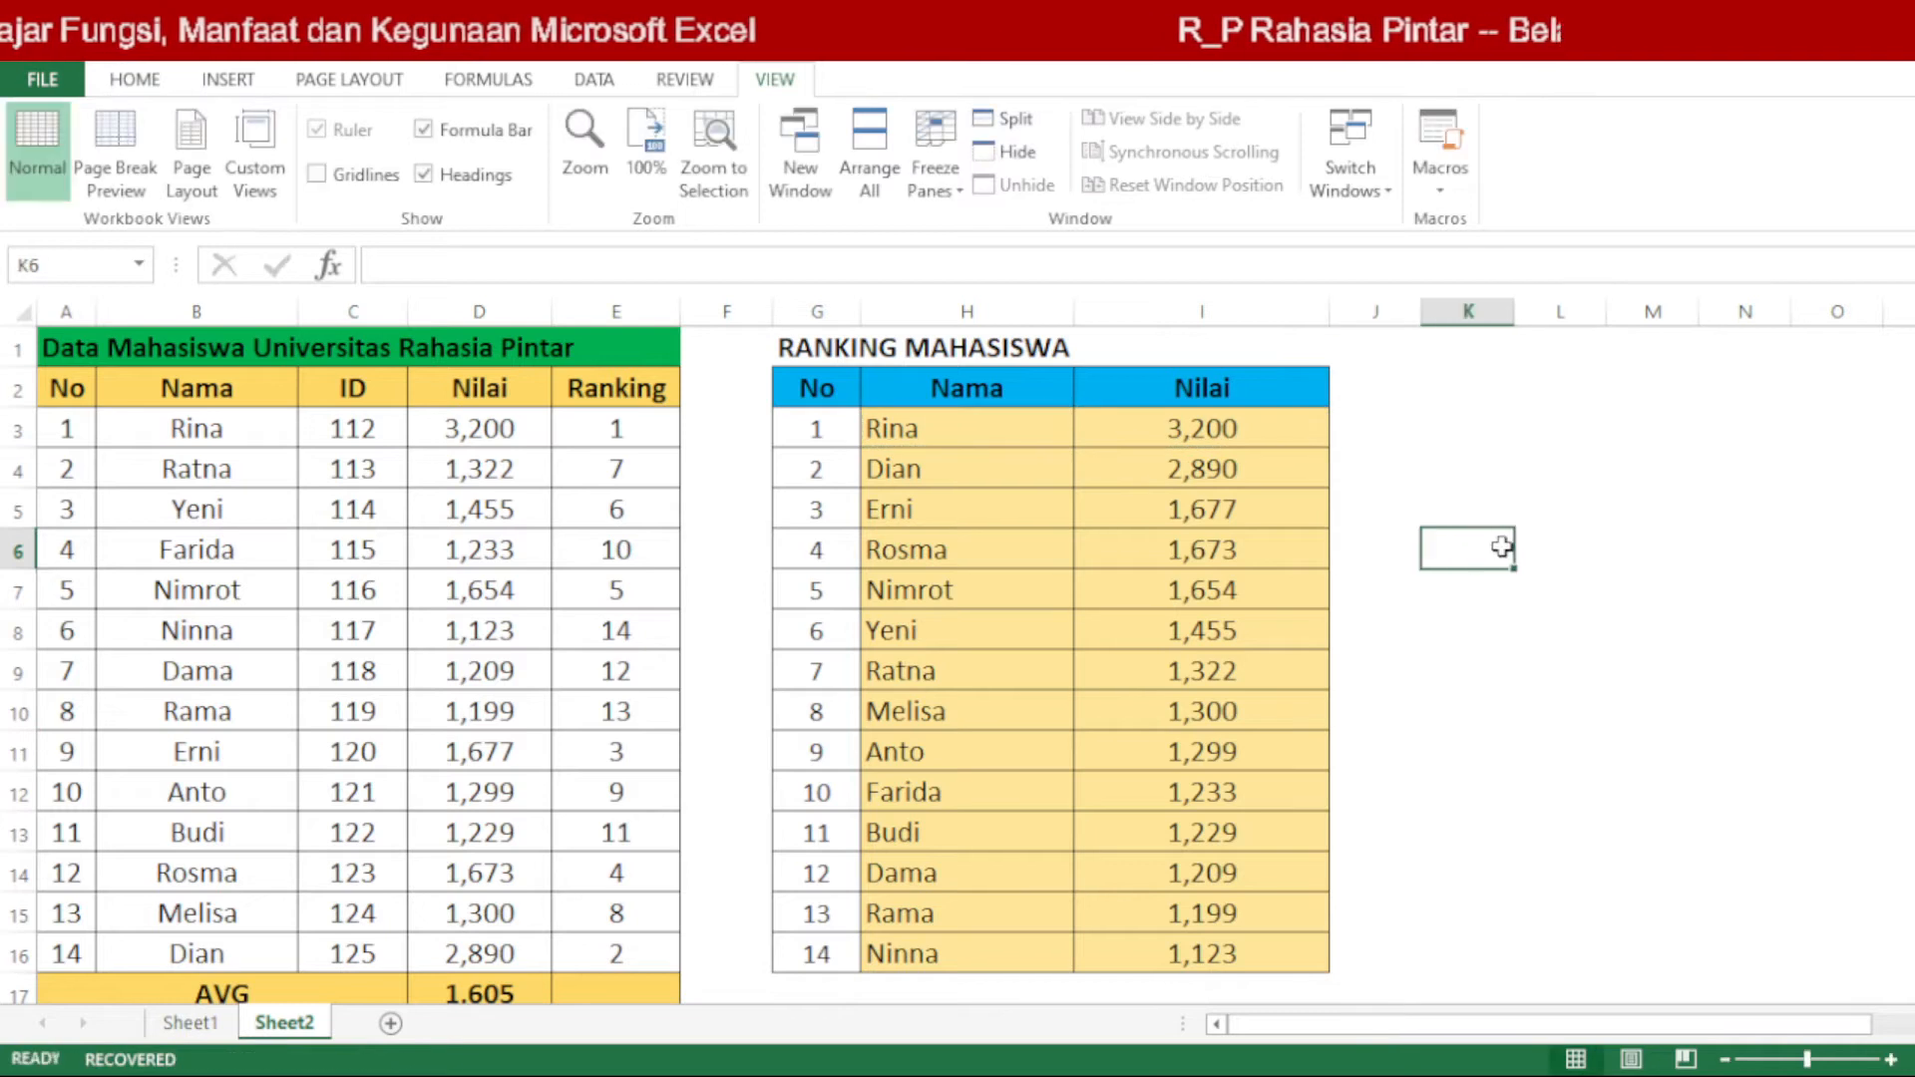
{"action": "left_click", "coordinate": [1496, 630]}
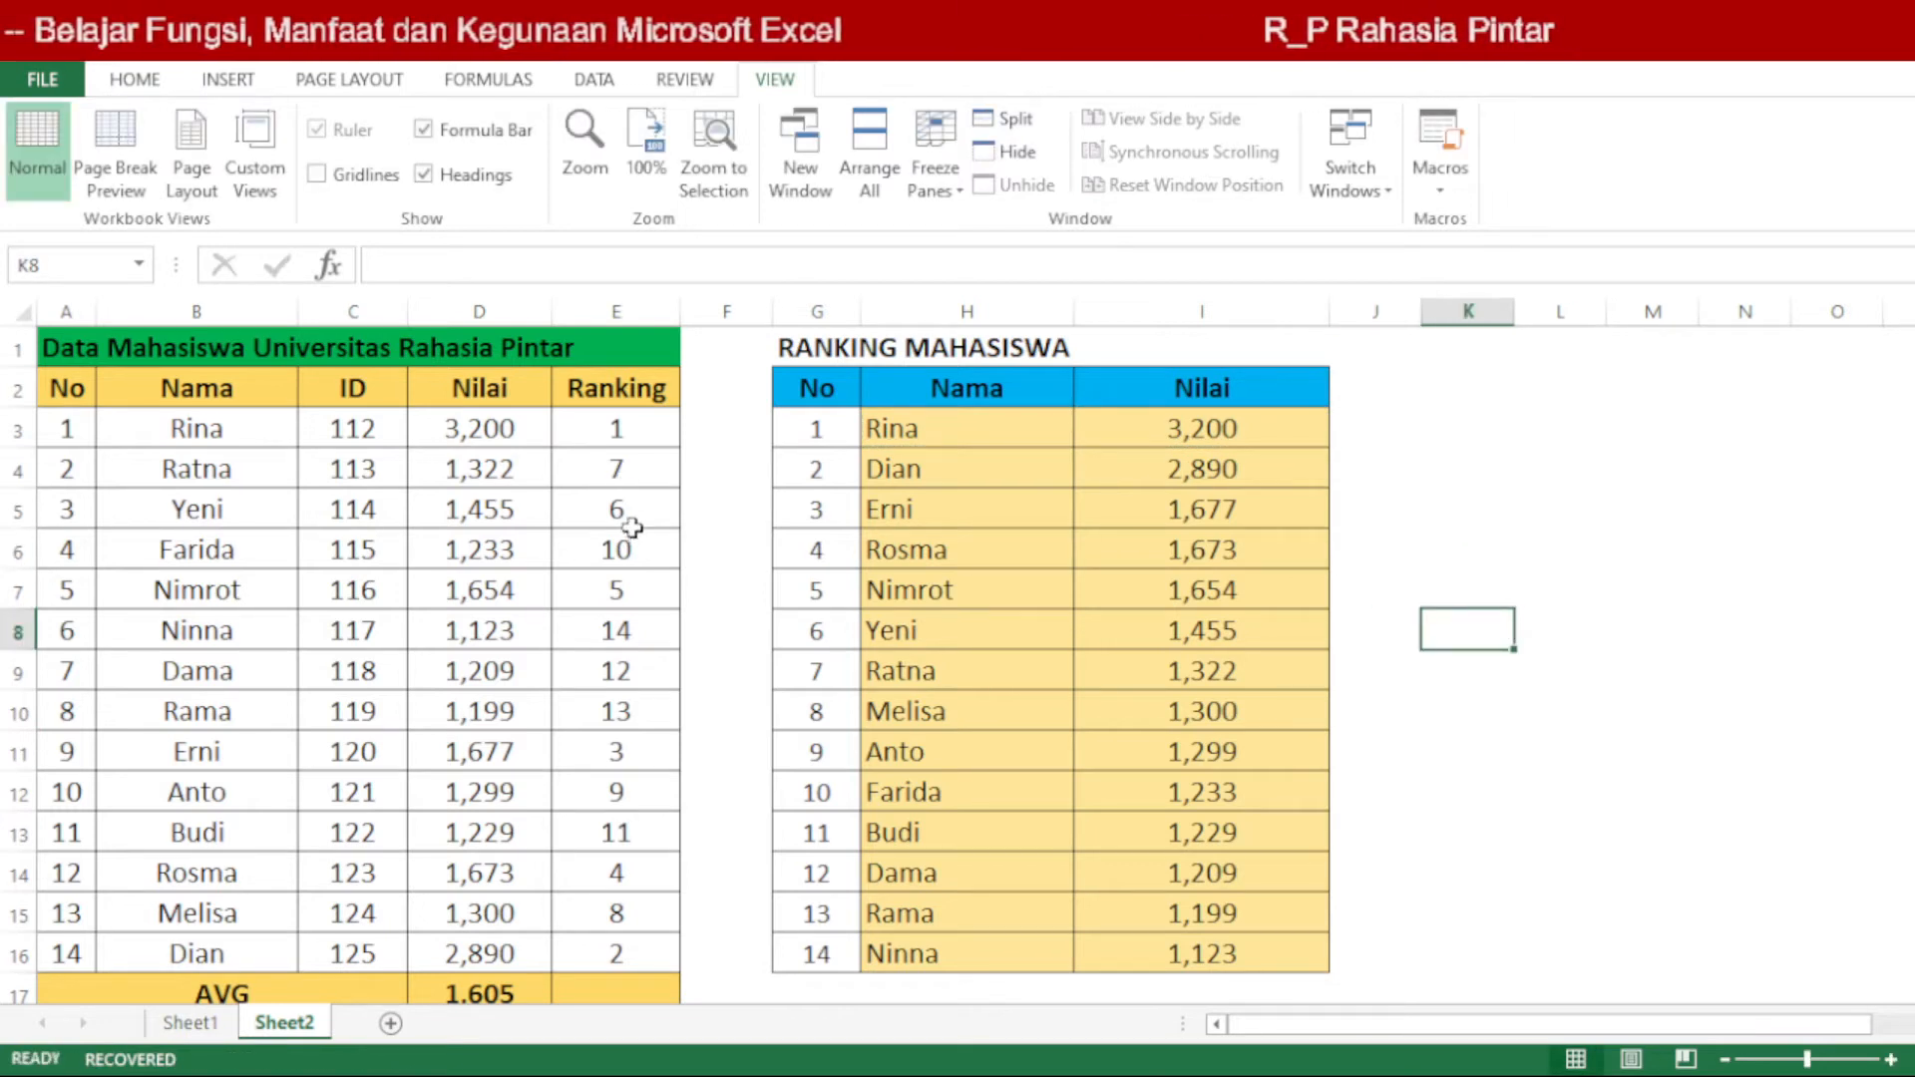
{"action": "left_click", "coordinate": [526, 508]}
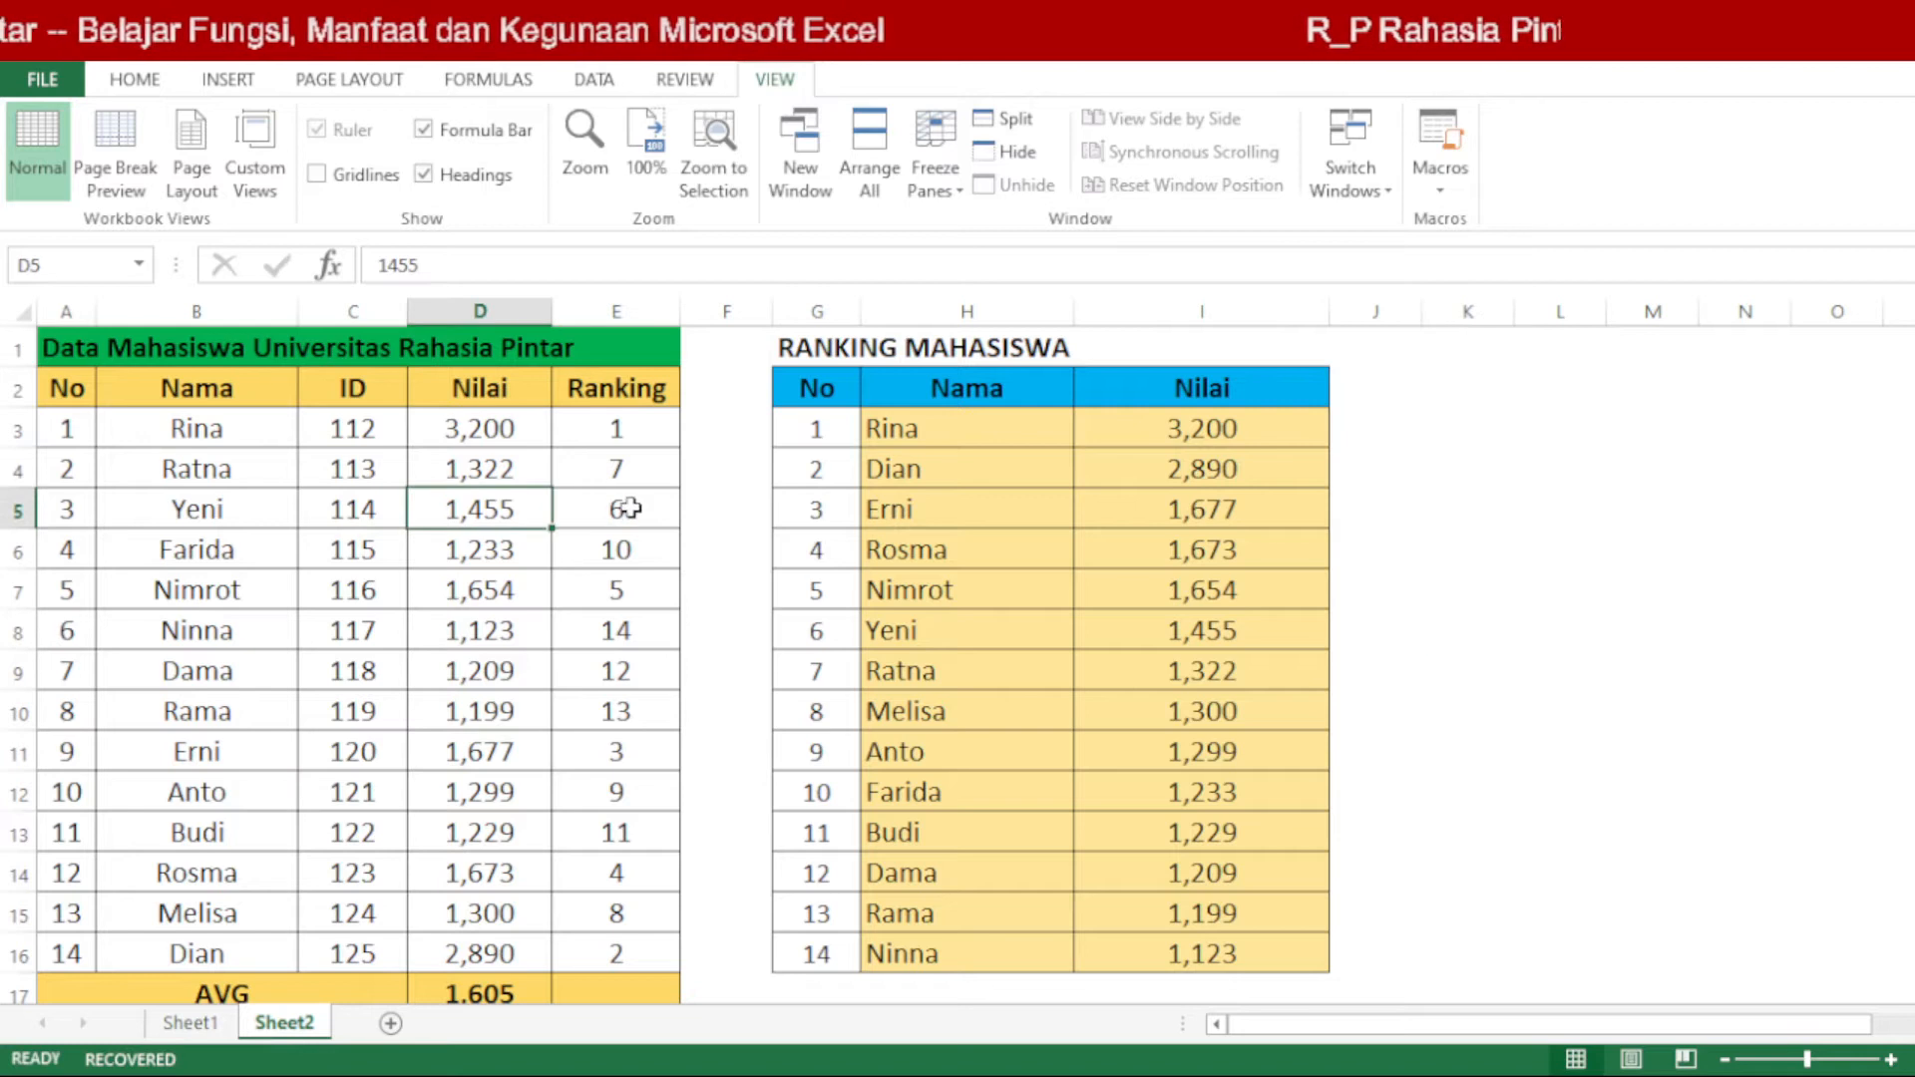
{"action": "left_click_drag", "start_coordinate": [628, 509], "coordinate": [511, 510]}
{"action": "left_click", "coordinate": [511, 509]}
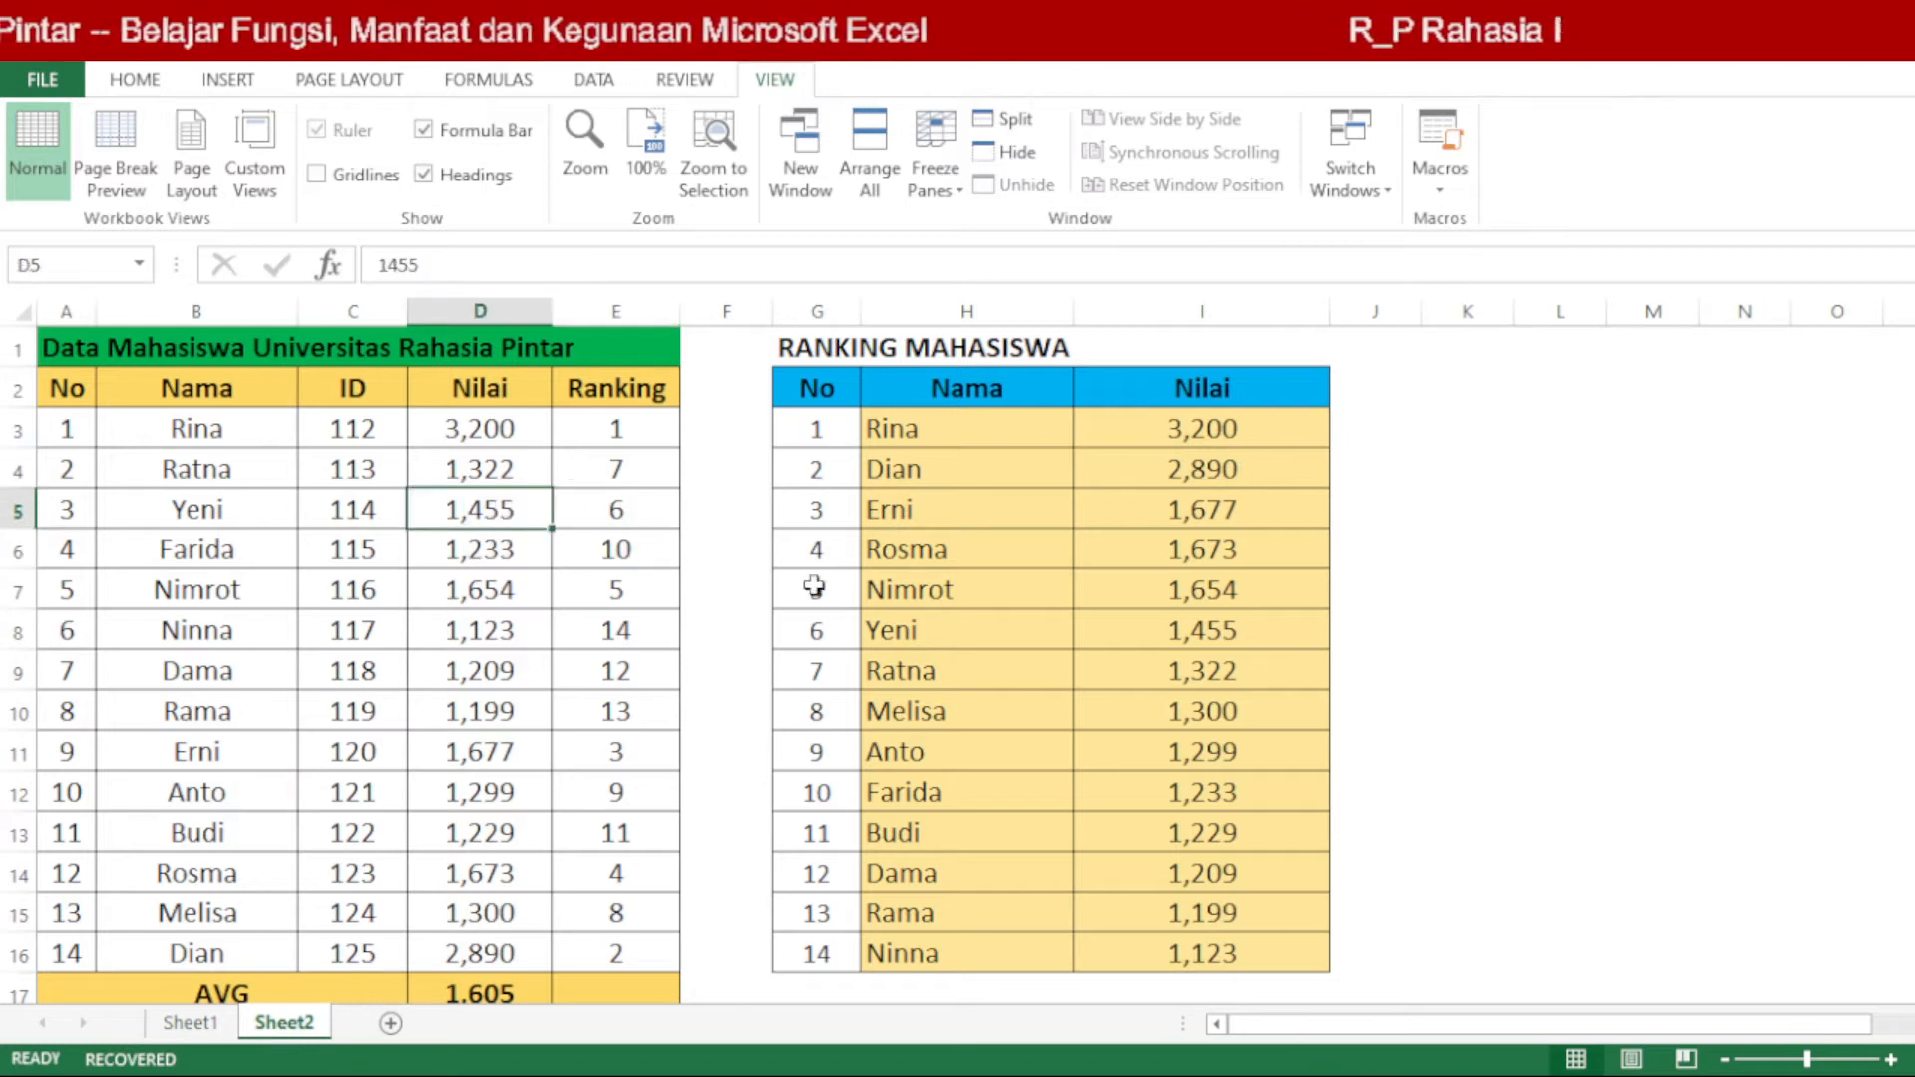
{"action": "type", "text": "2"}
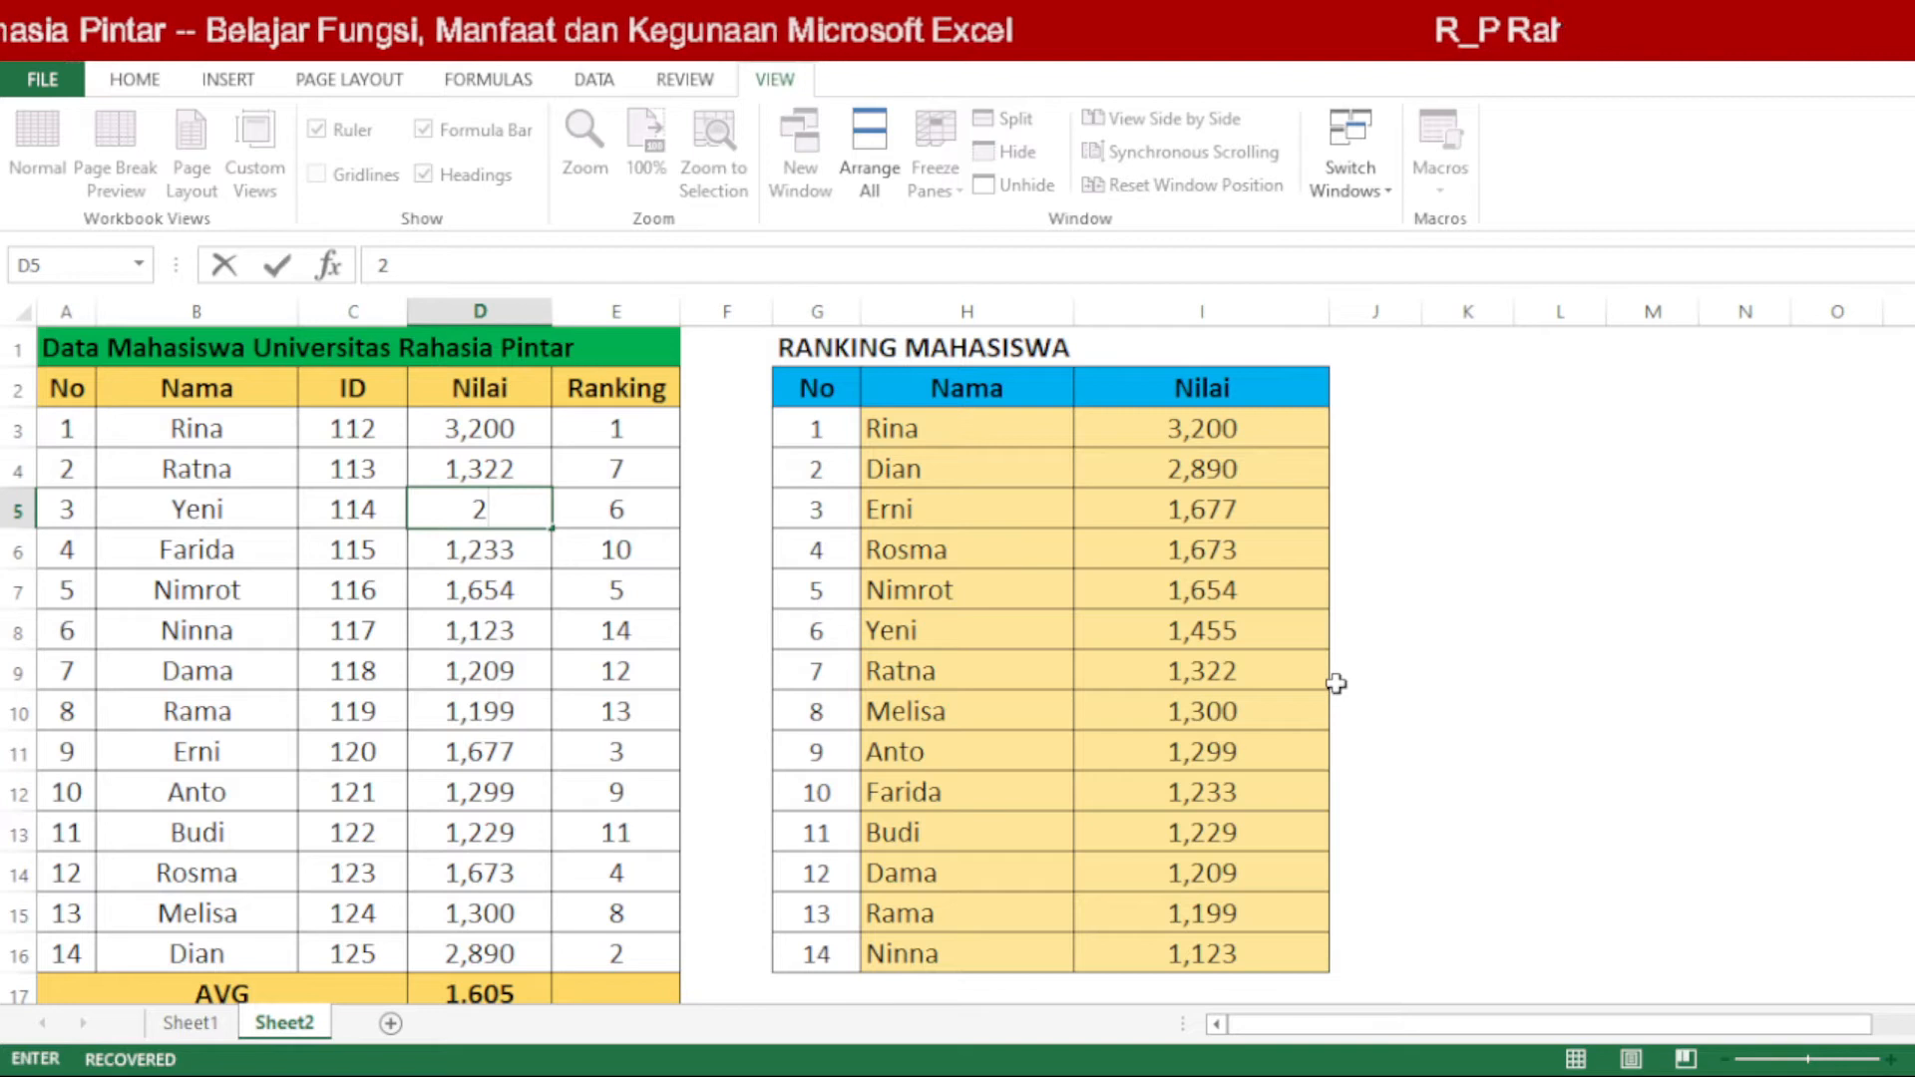
{"action": "type", "text": "9"}
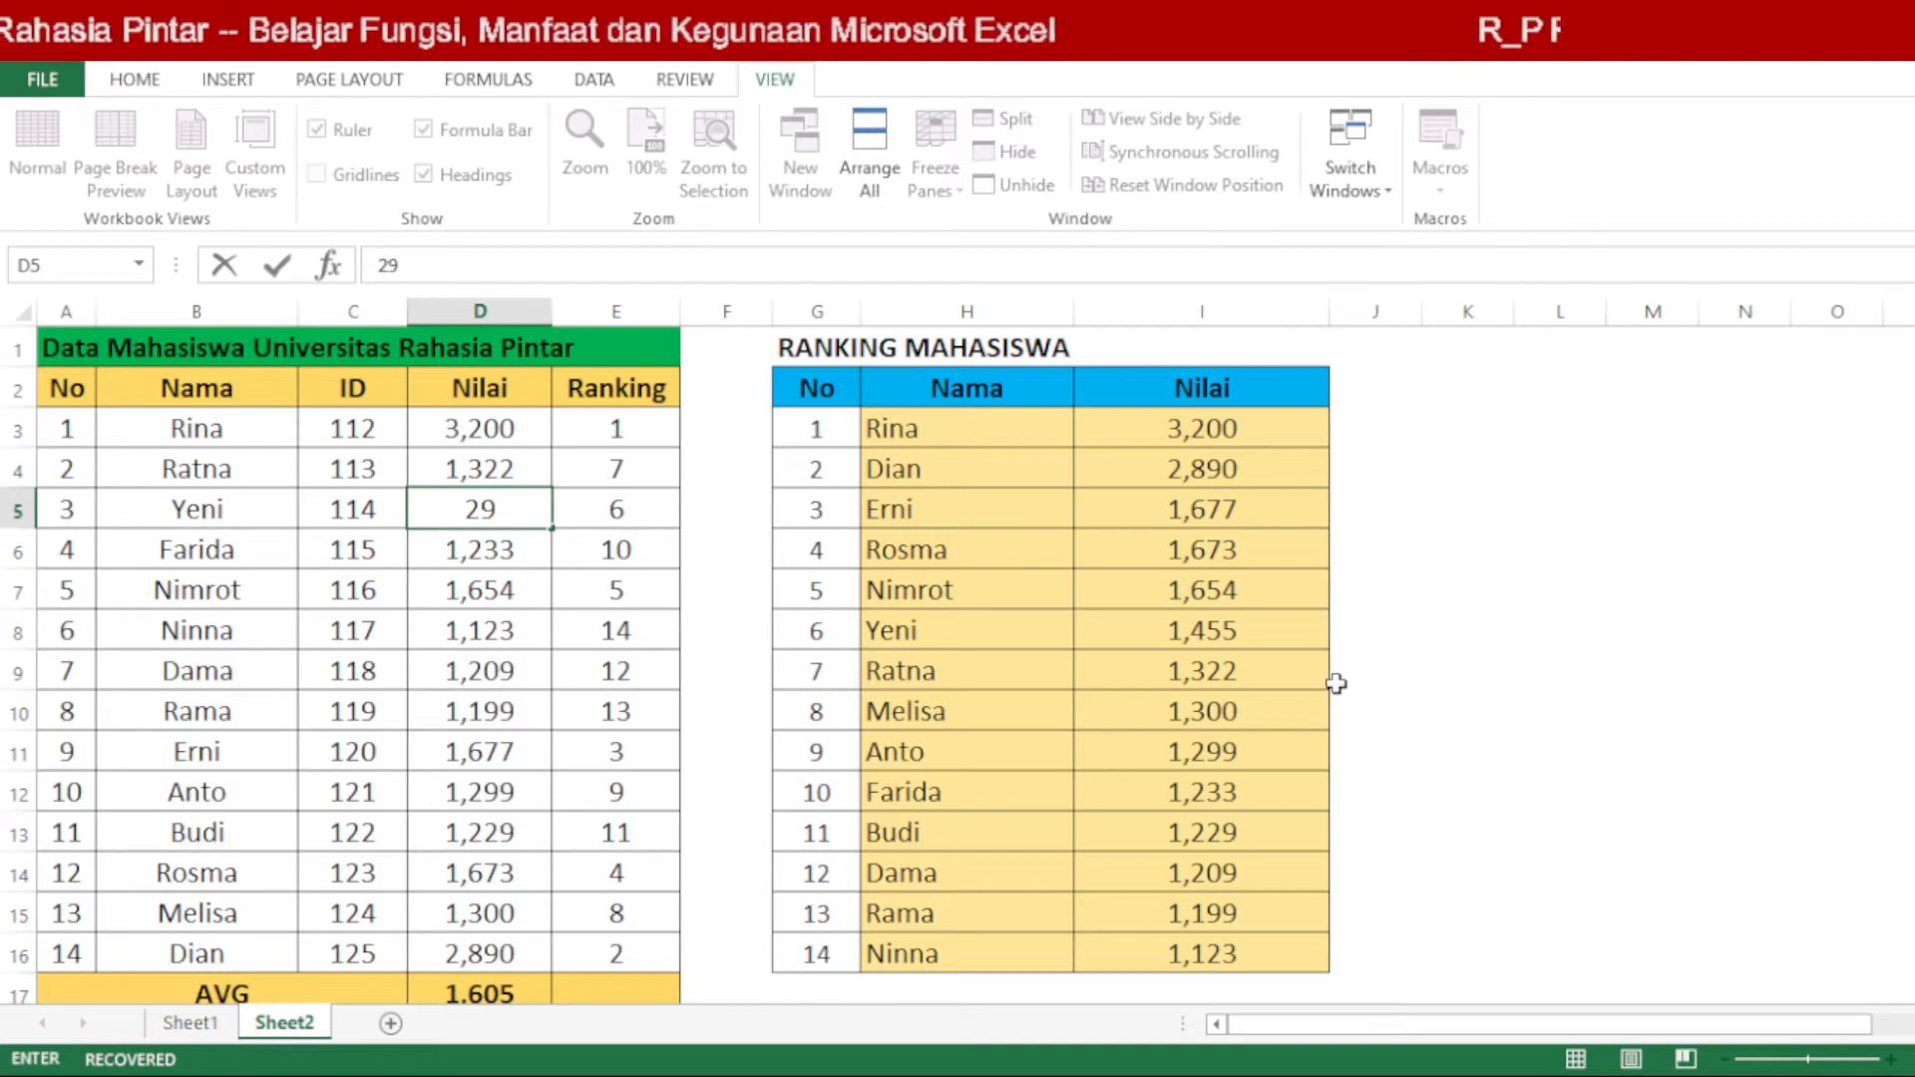
{"action": "key", "text": "Escape"}
Step: Set the Nilai value in D5 to 3300 and compare the ranking table with the source table
{"action": "left_click_drag", "start_coordinate": [515, 437], "coordinate": [570, 438]}
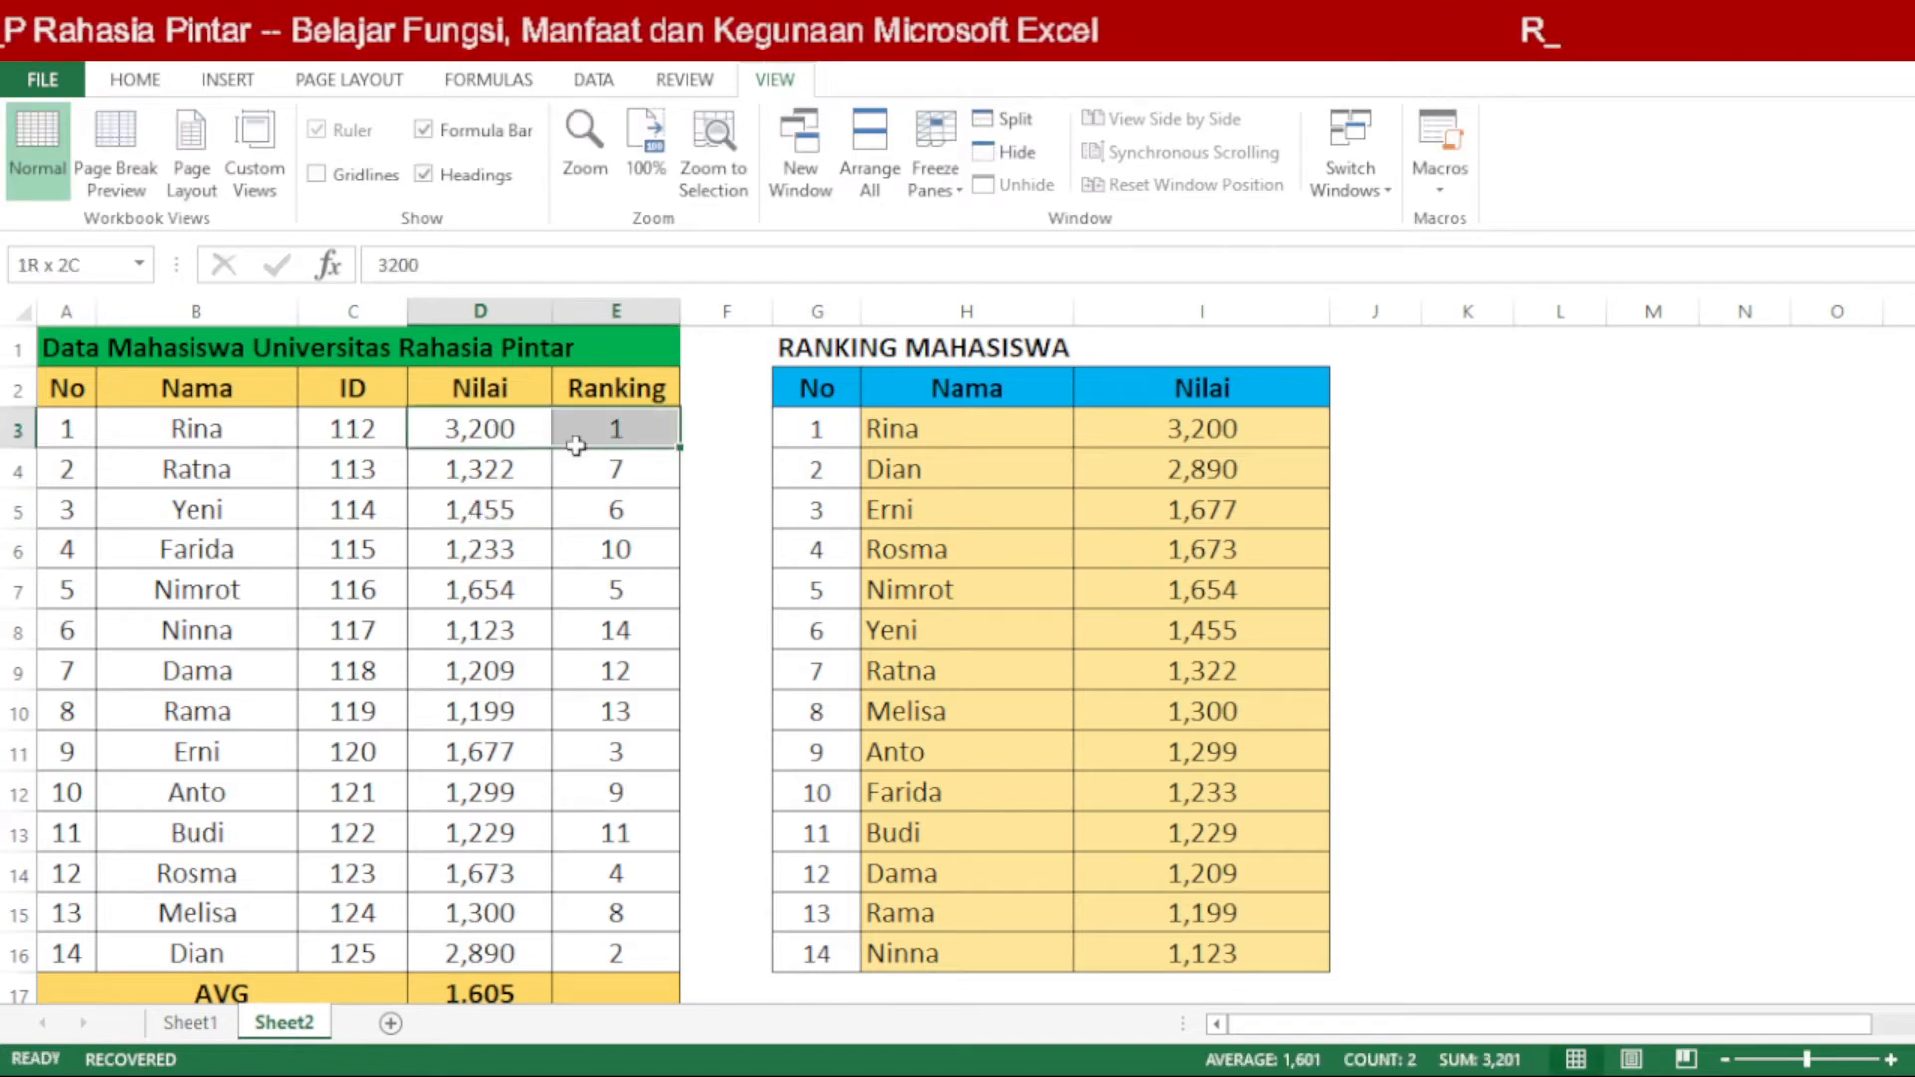
{"action": "left_click", "coordinate": [492, 523]}
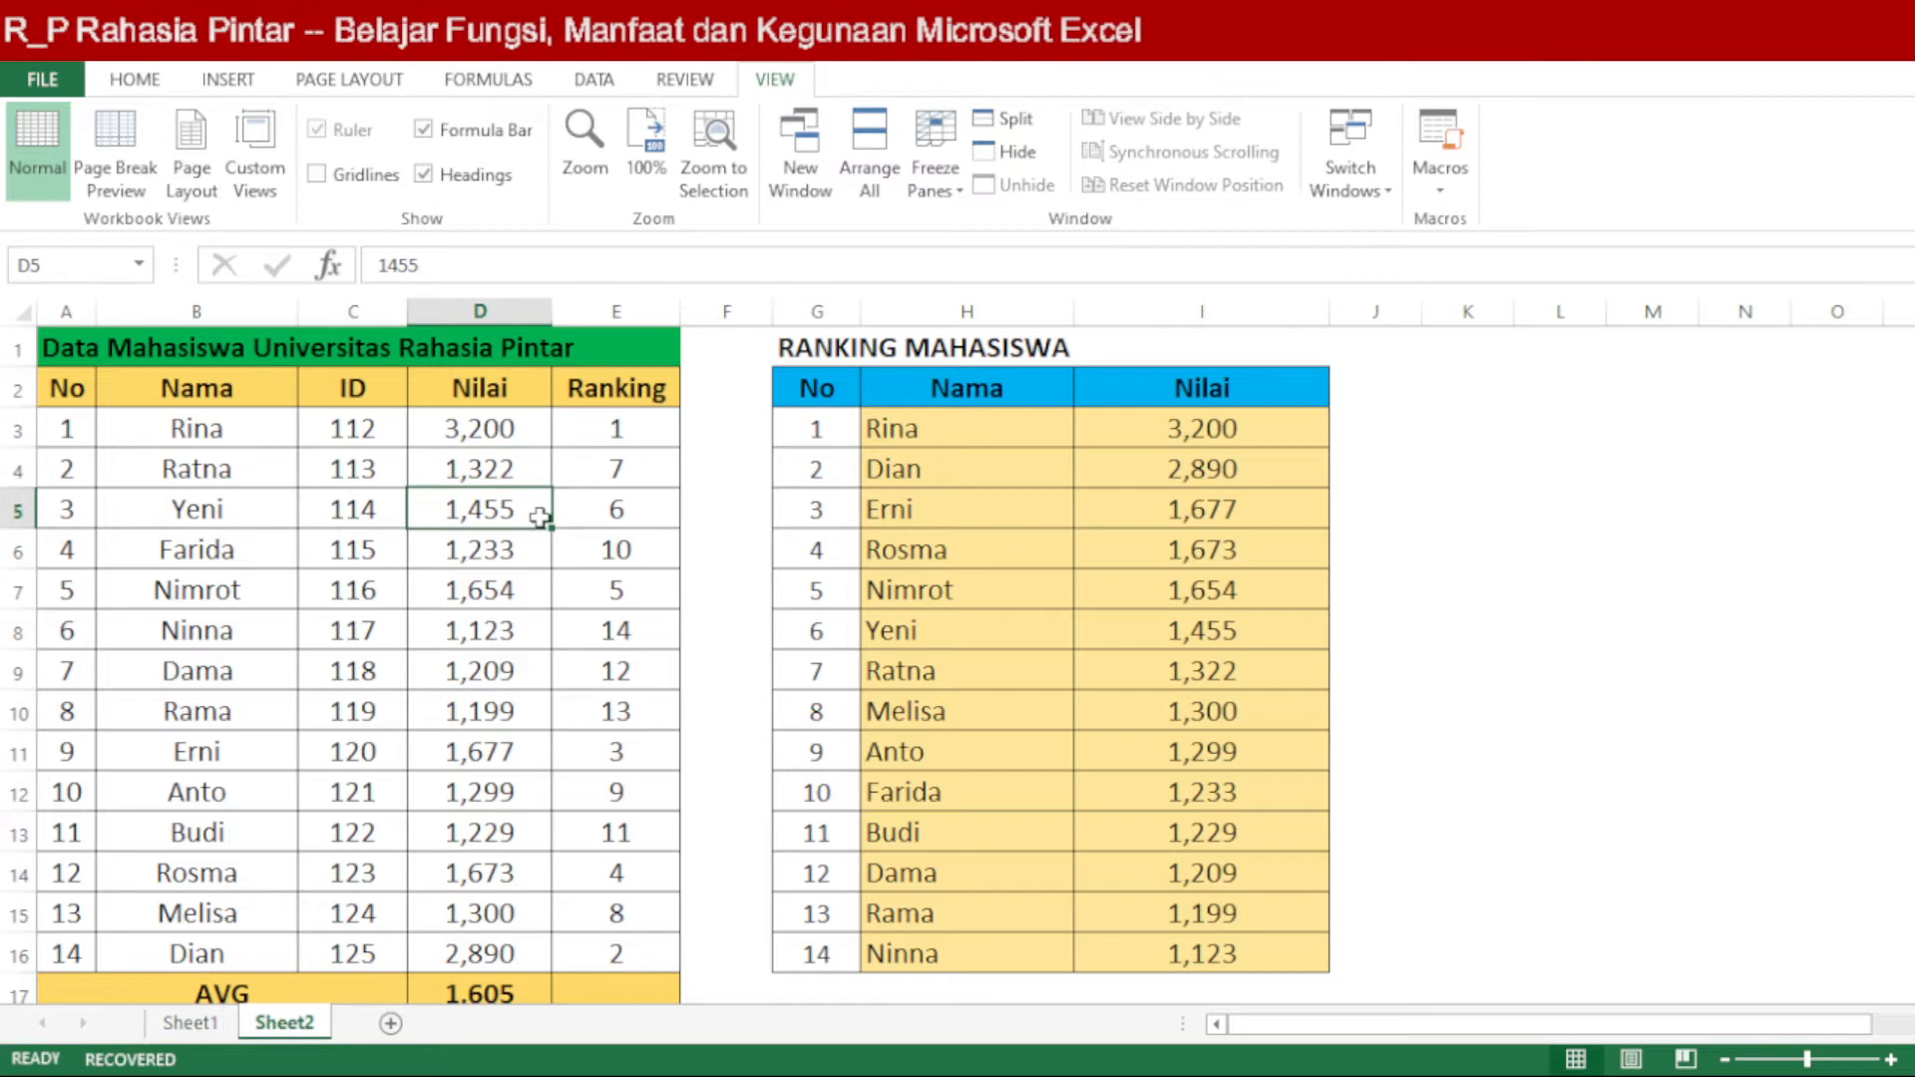
{"action": "type", "text": "3300"}
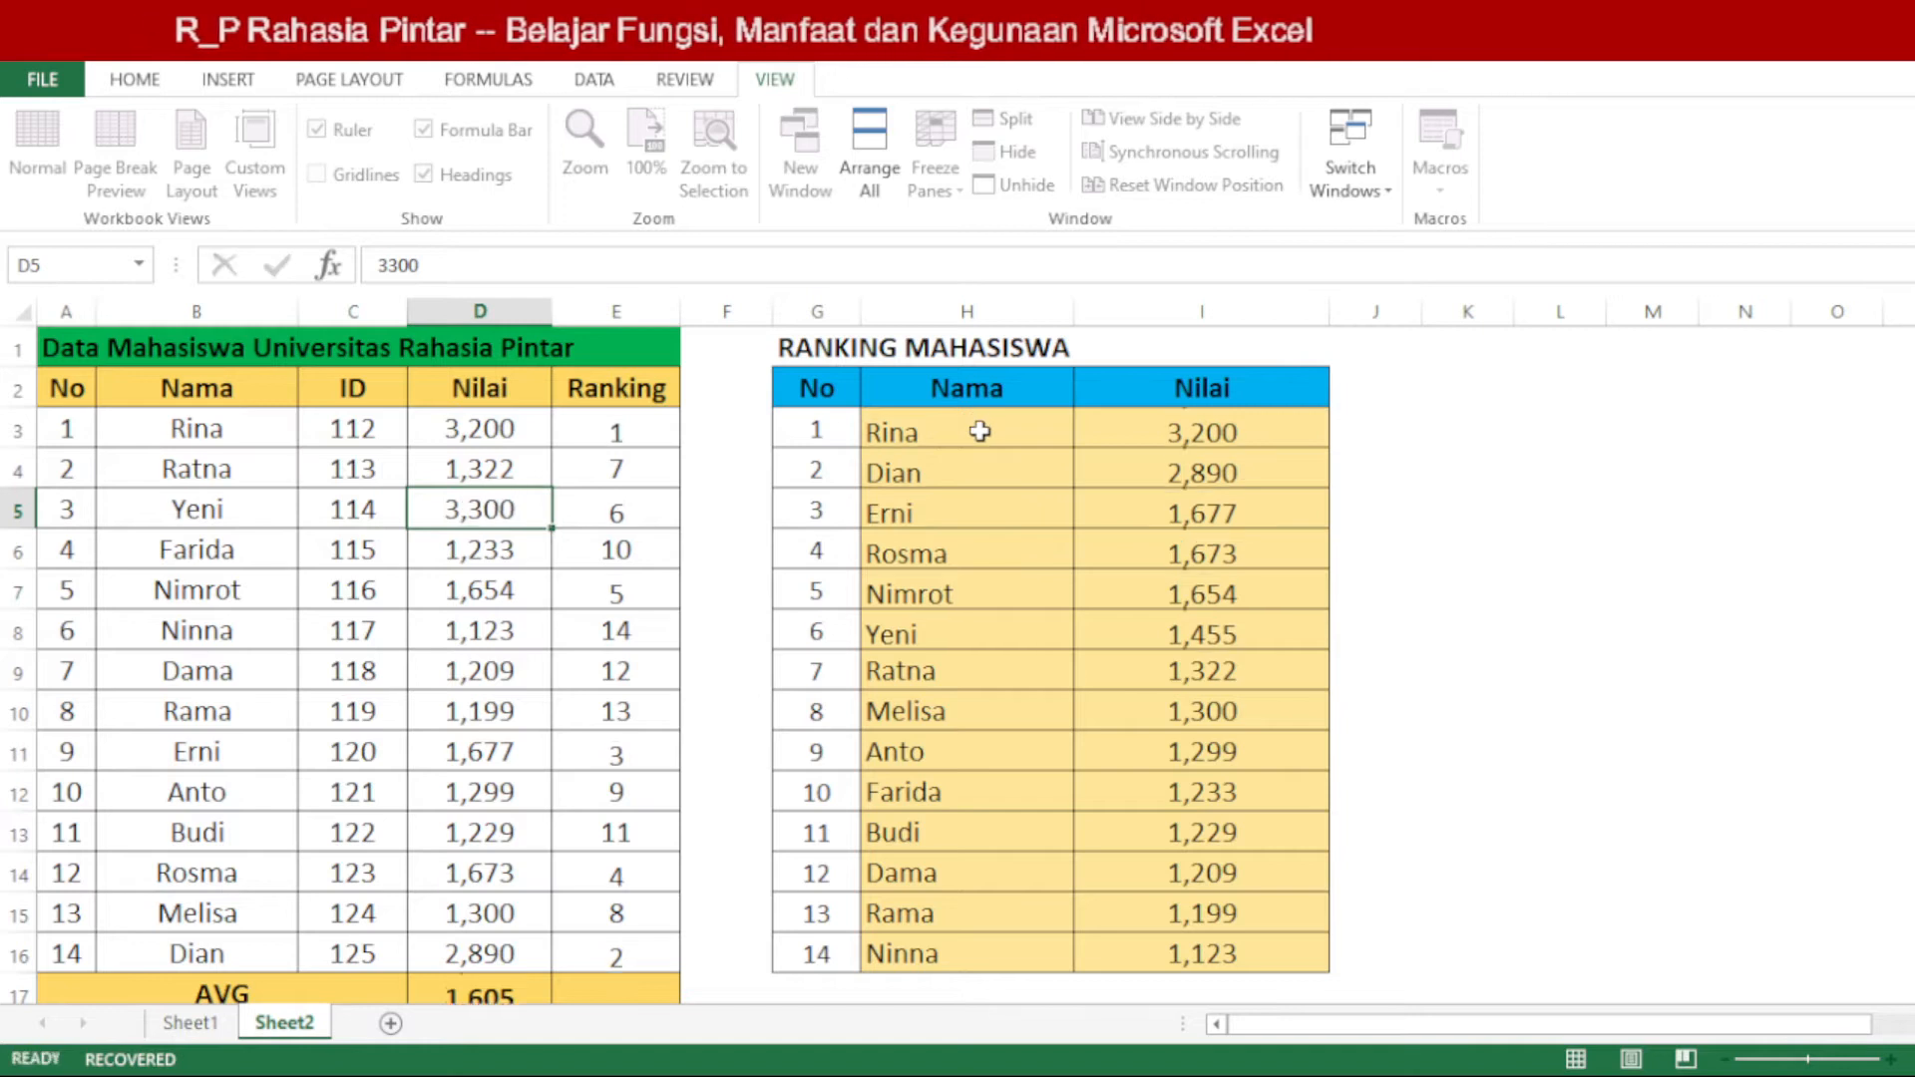
{"action": "key", "text": "Return"}
{"action": "left_click_drag", "start_coordinate": [983, 429], "coordinate": [1162, 461]}
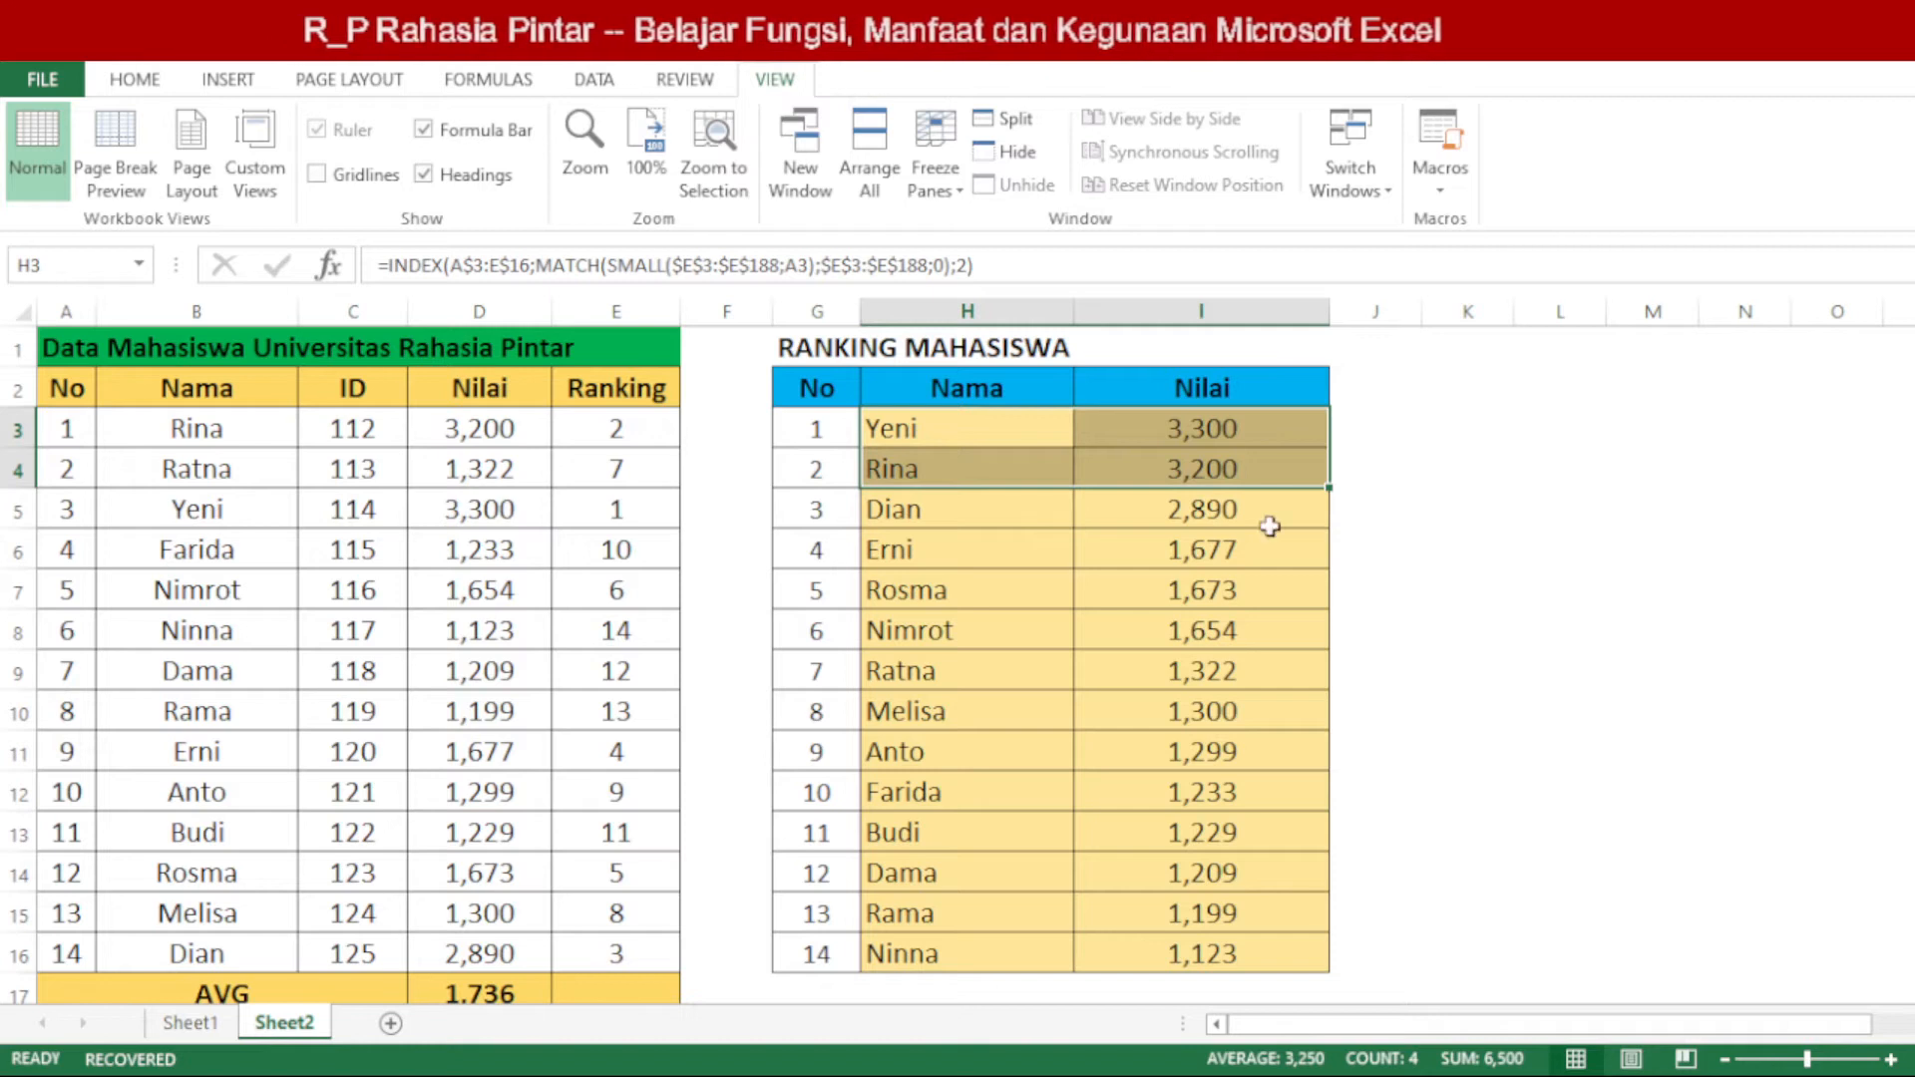
{"action": "left_click", "coordinate": [1077, 556]}
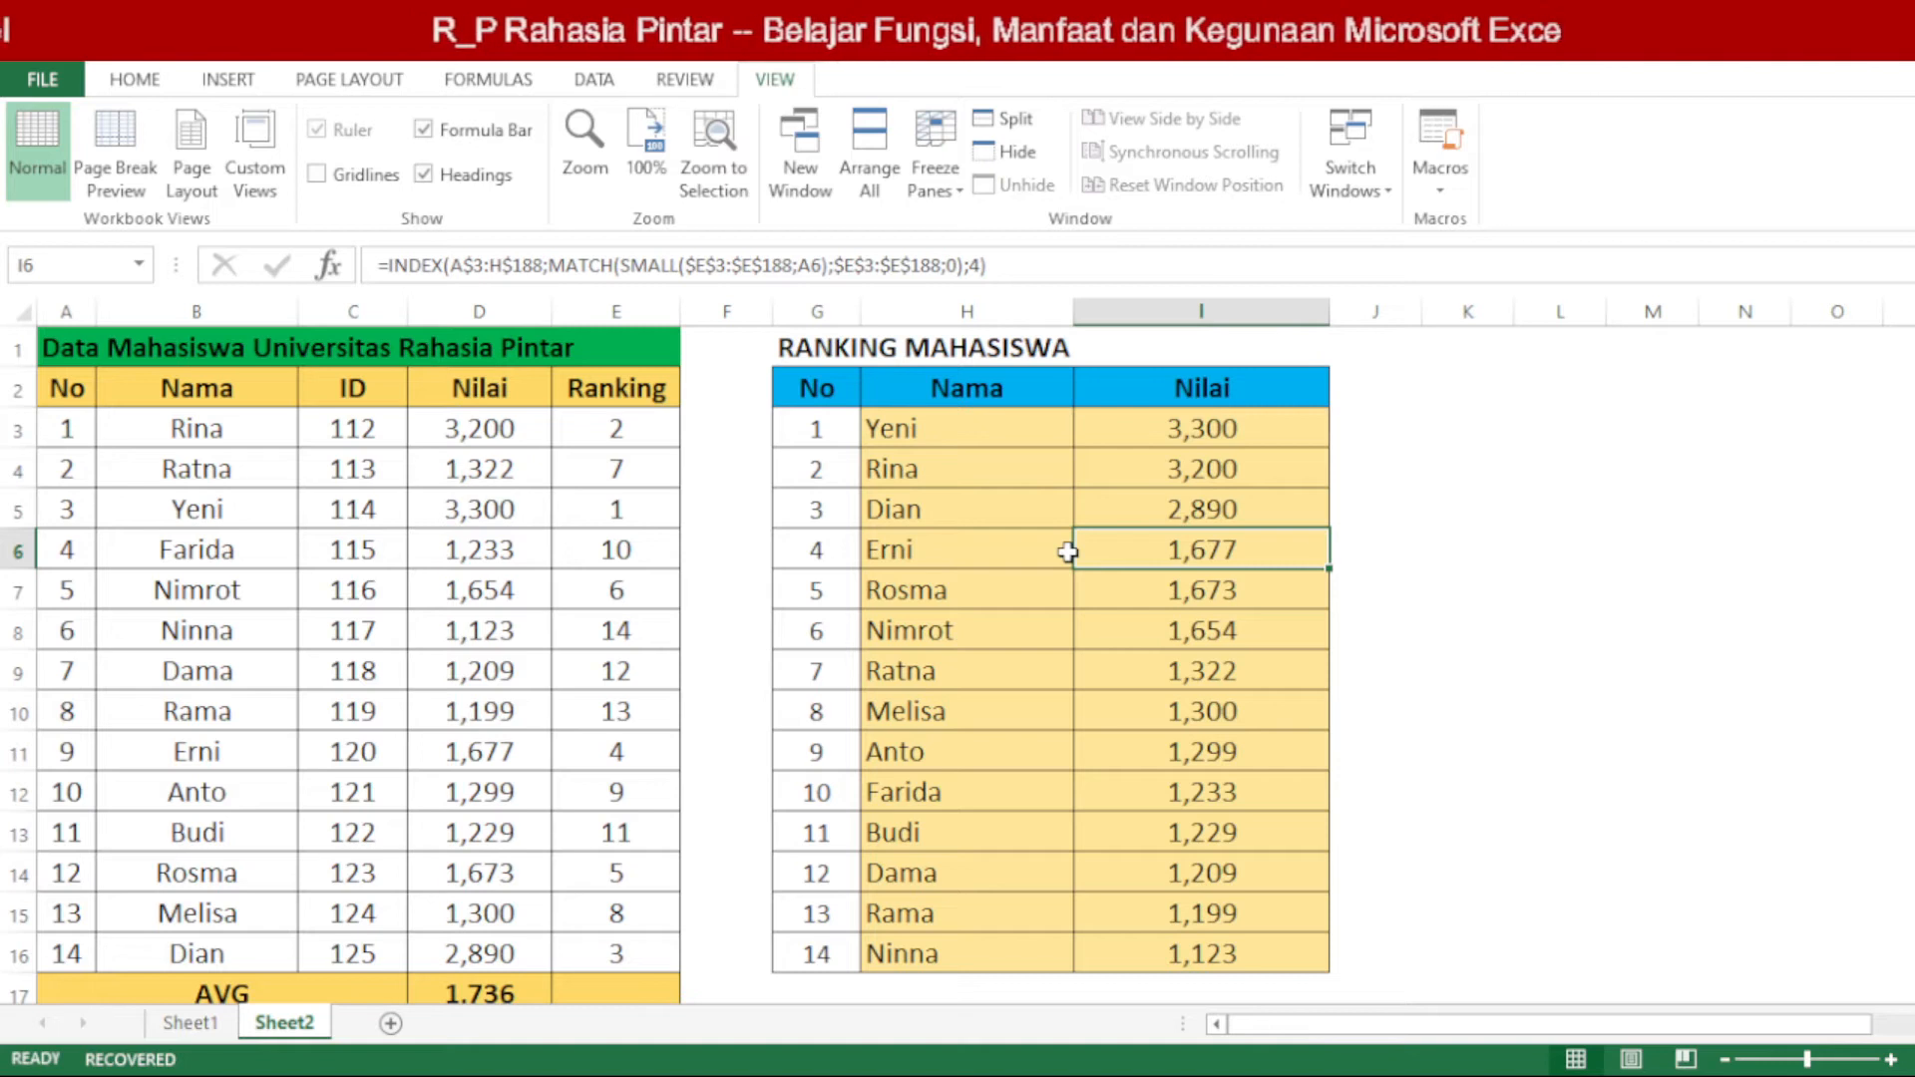
{"action": "left_click_drag", "start_coordinate": [153, 432], "coordinate": [569, 934]}
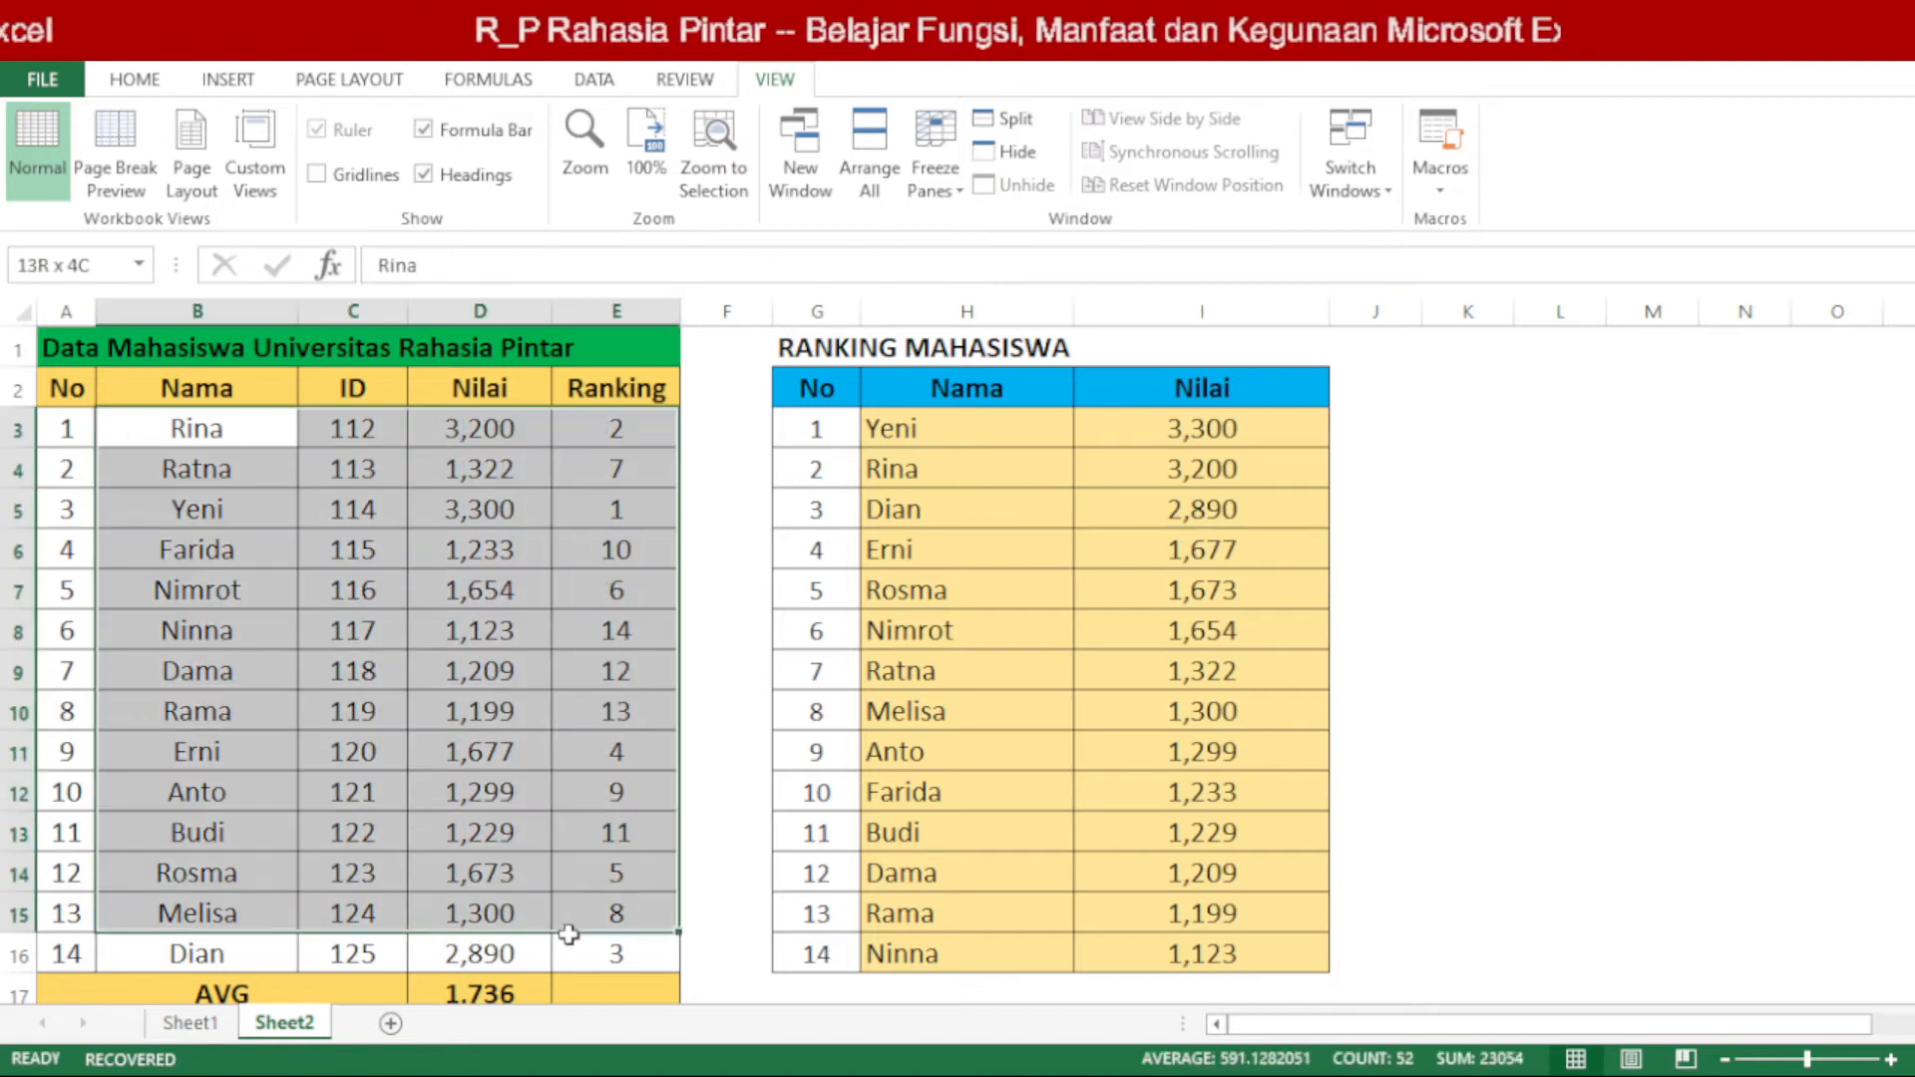
{"action": "left_click_drag", "start_coordinate": [957, 431], "coordinate": [1190, 942]}
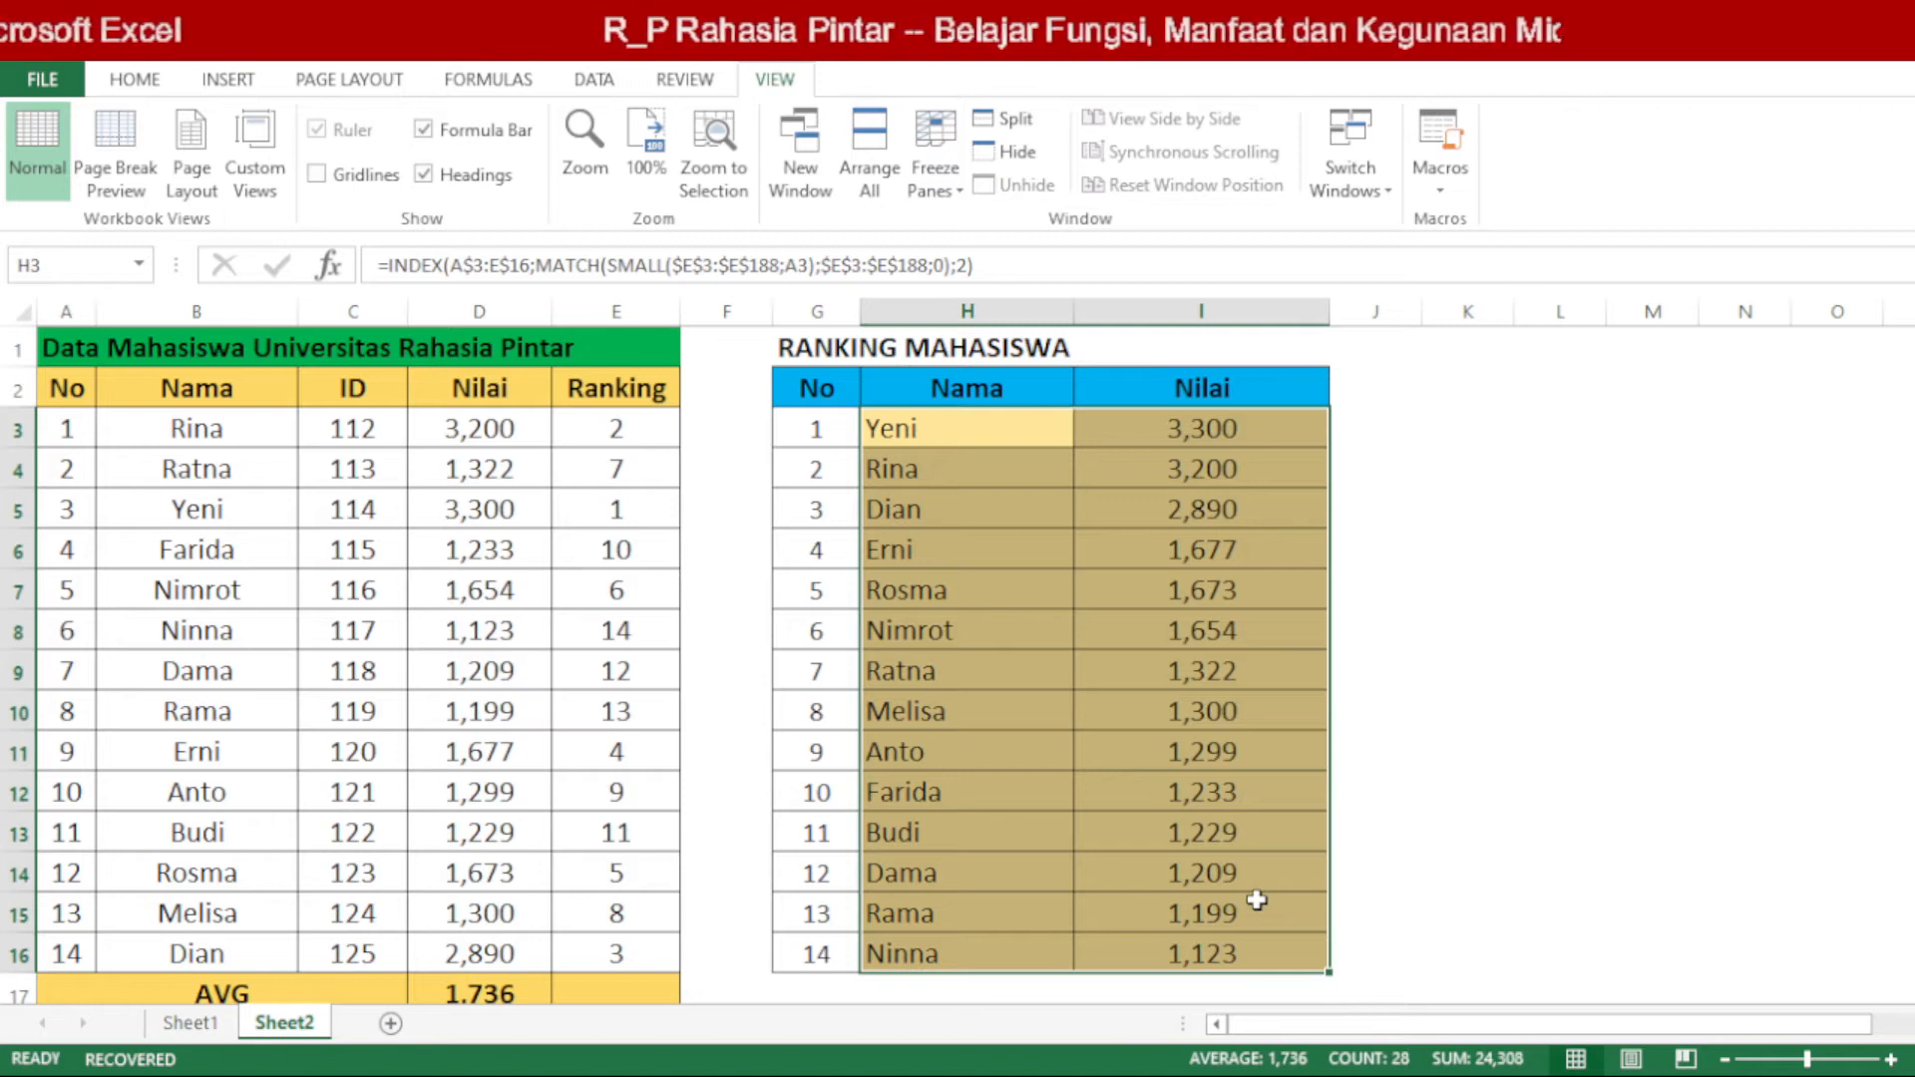
{"action": "left_click", "coordinate": [1365, 704]}
Step: Examine the H3 formula's arguments: the INDEX range, MATCH, SMALL with A3, the lookup range and the column number
{"action": "left_click", "coordinate": [985, 442]}
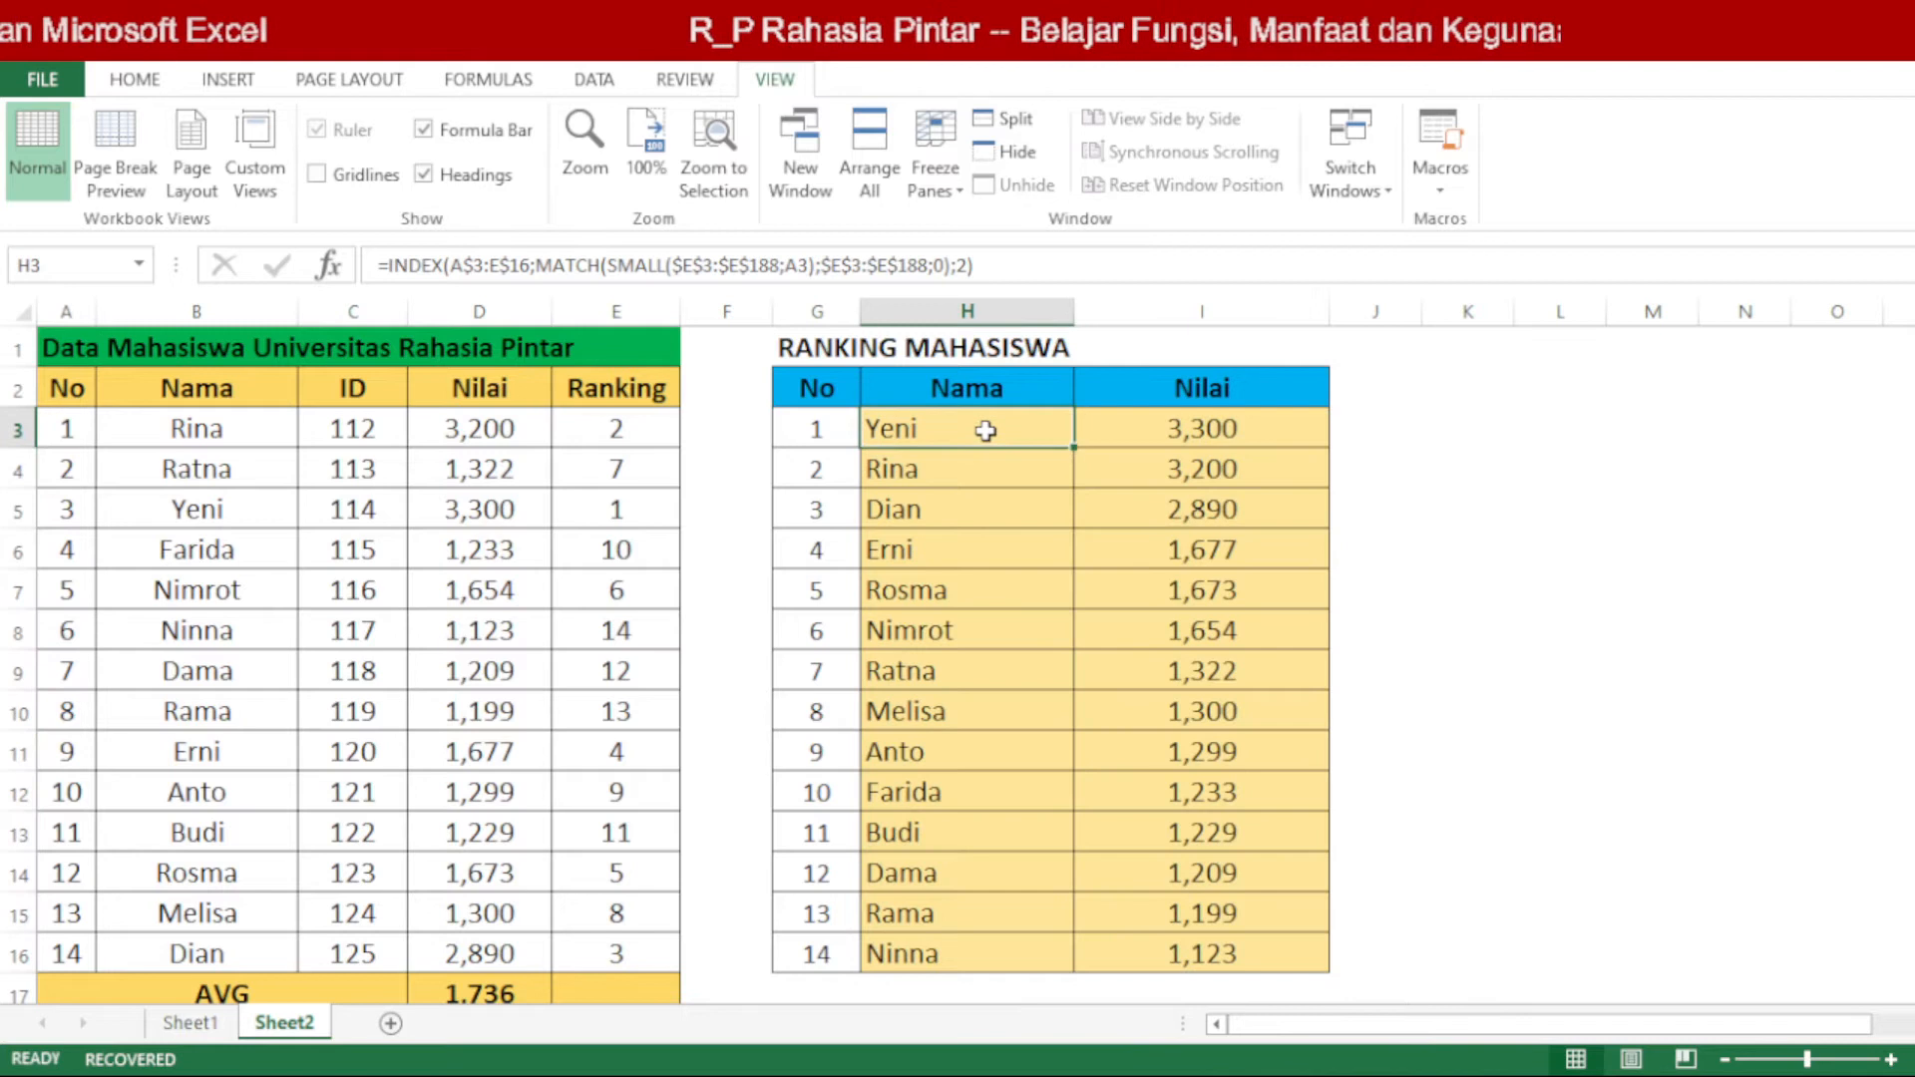
{"action": "double_click", "coordinate": [982, 440]}
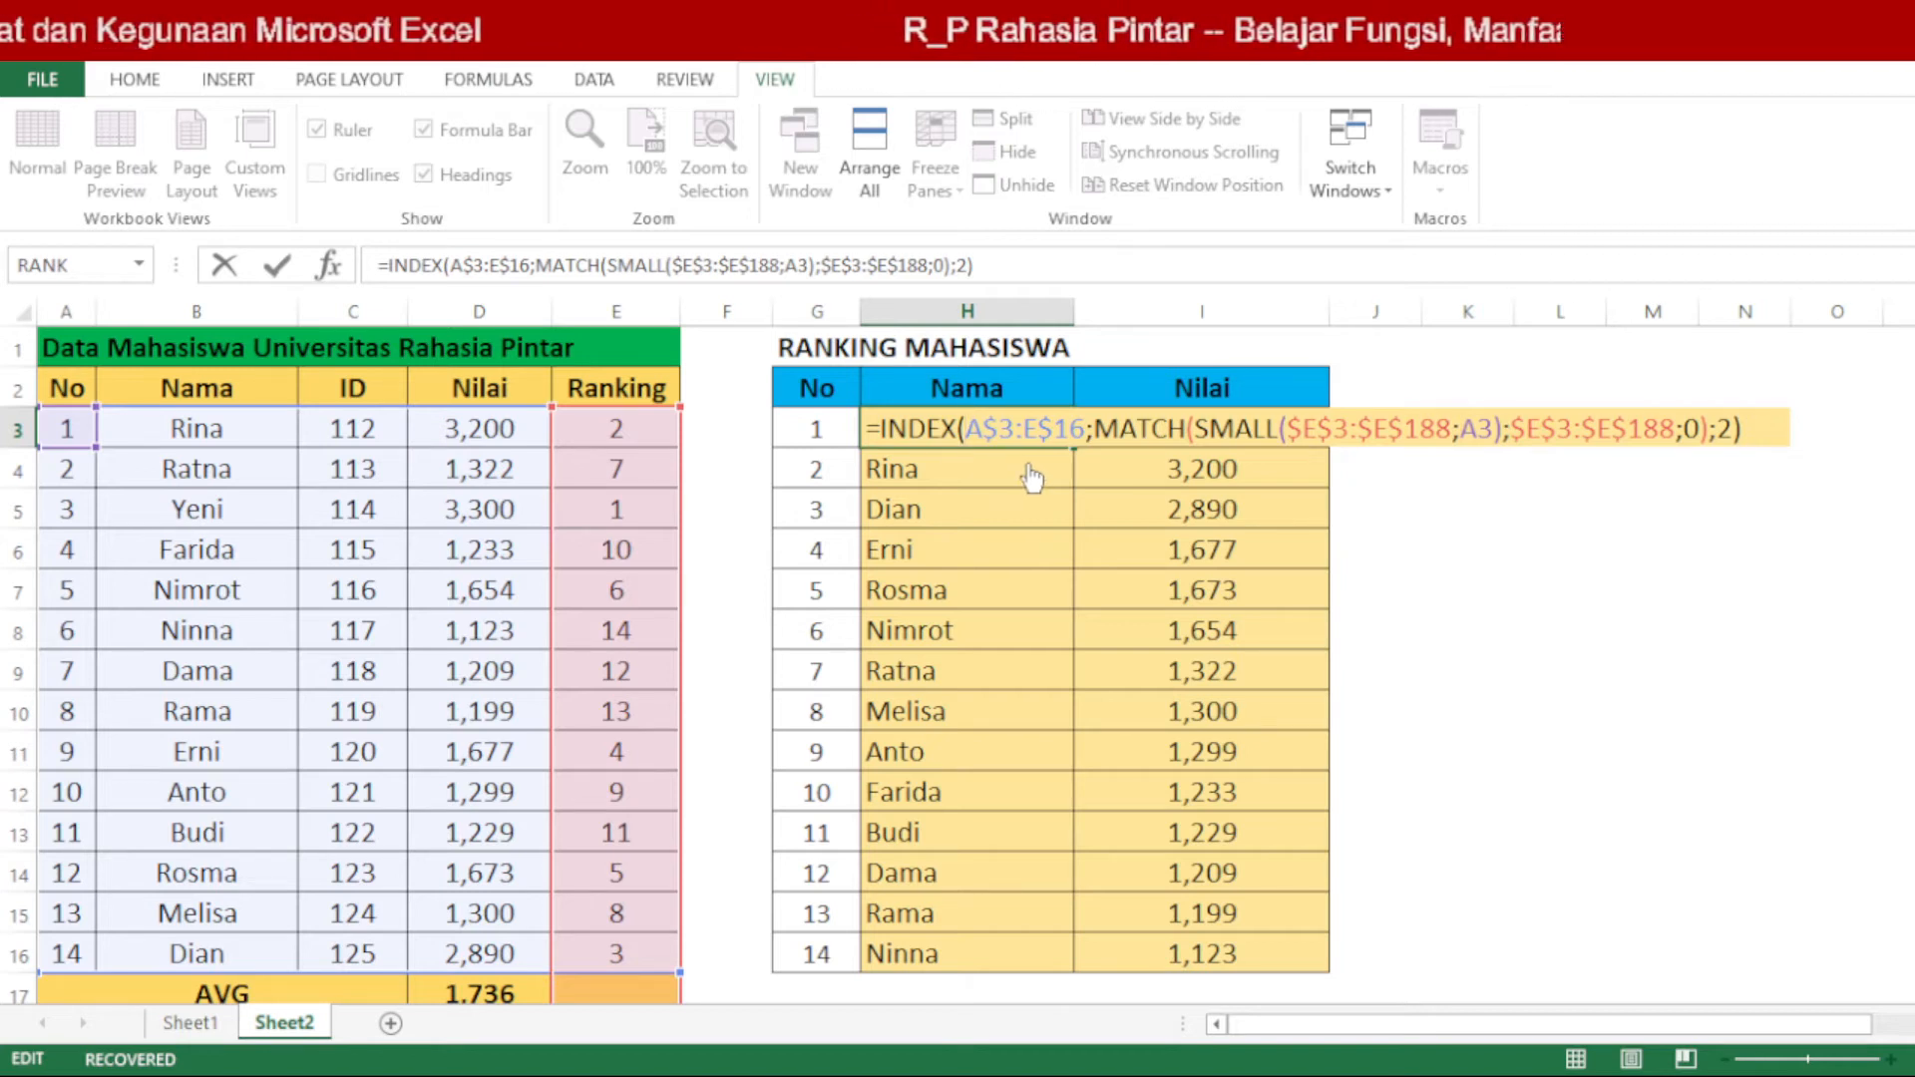
{"action": "left_click_drag", "start_coordinate": [1084, 429], "coordinate": [983, 429]}
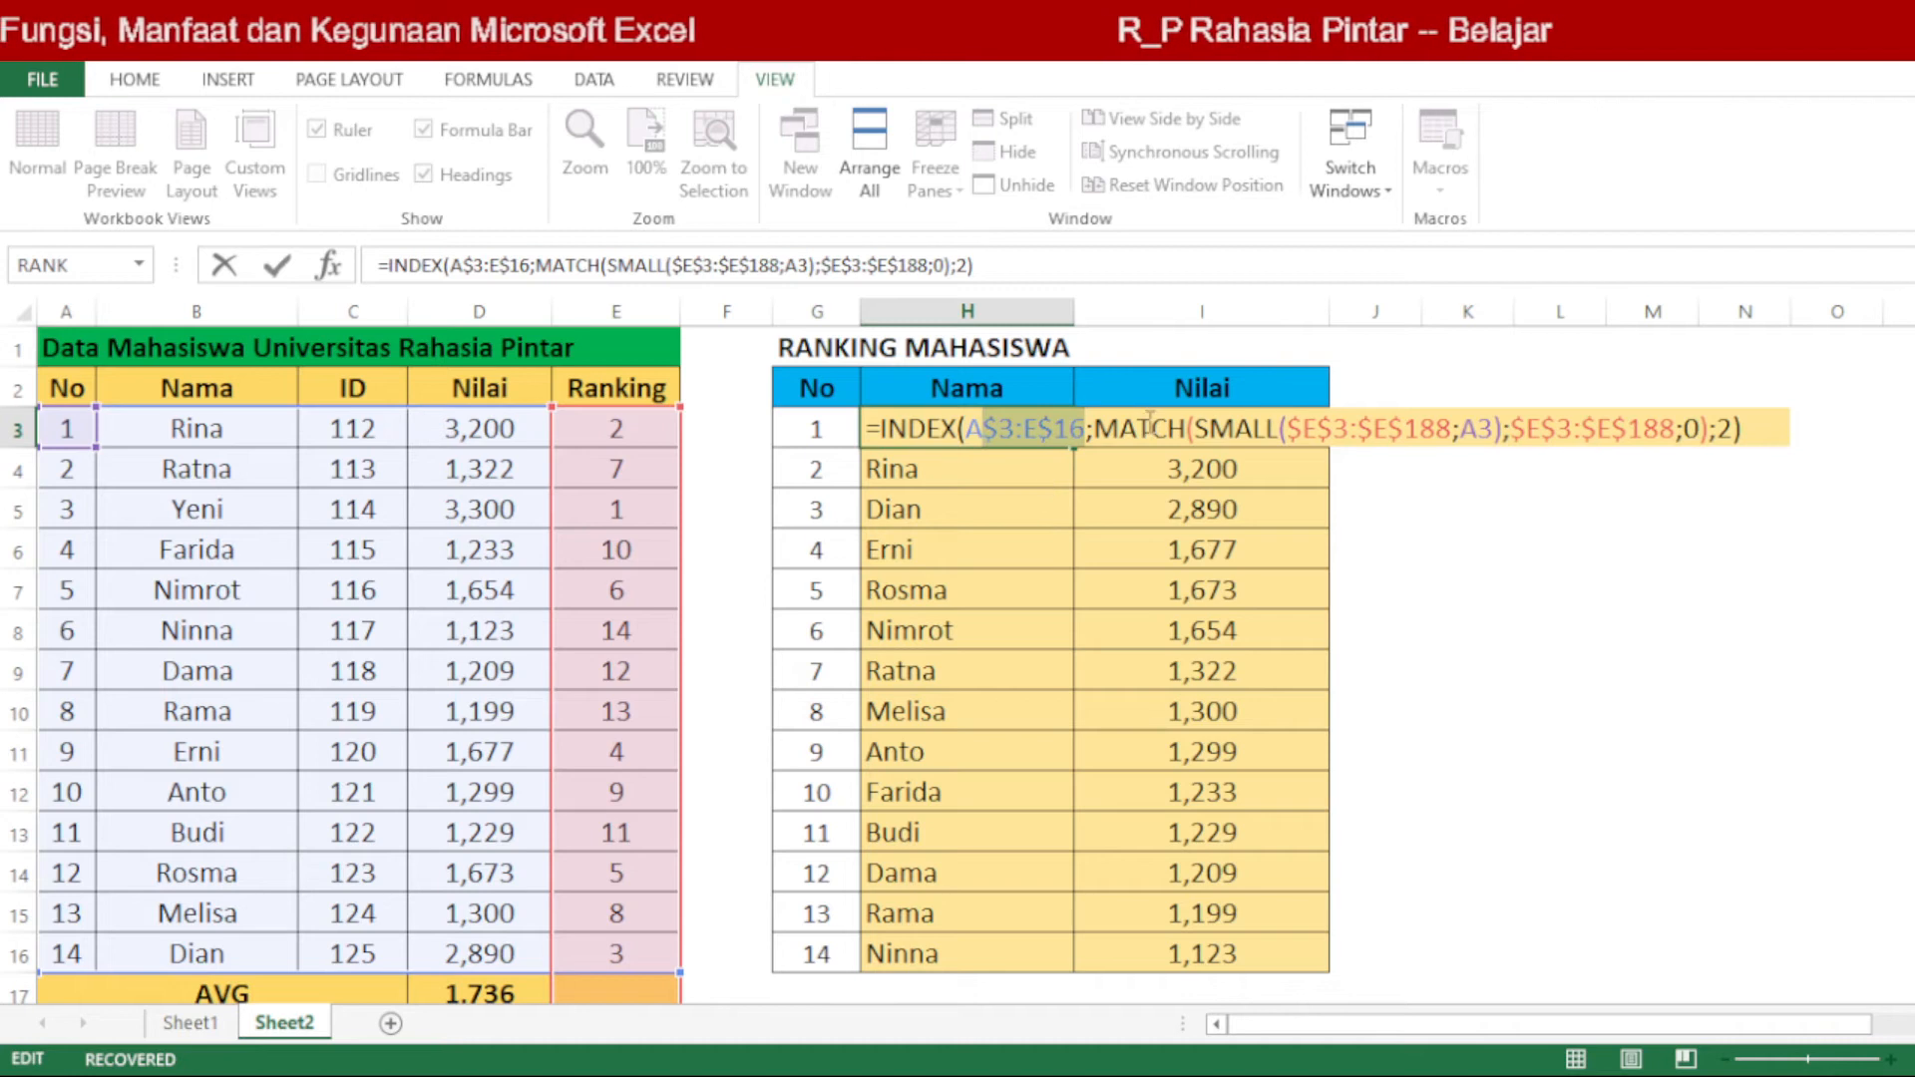
{"action": "double_click", "coordinate": [1150, 426]}
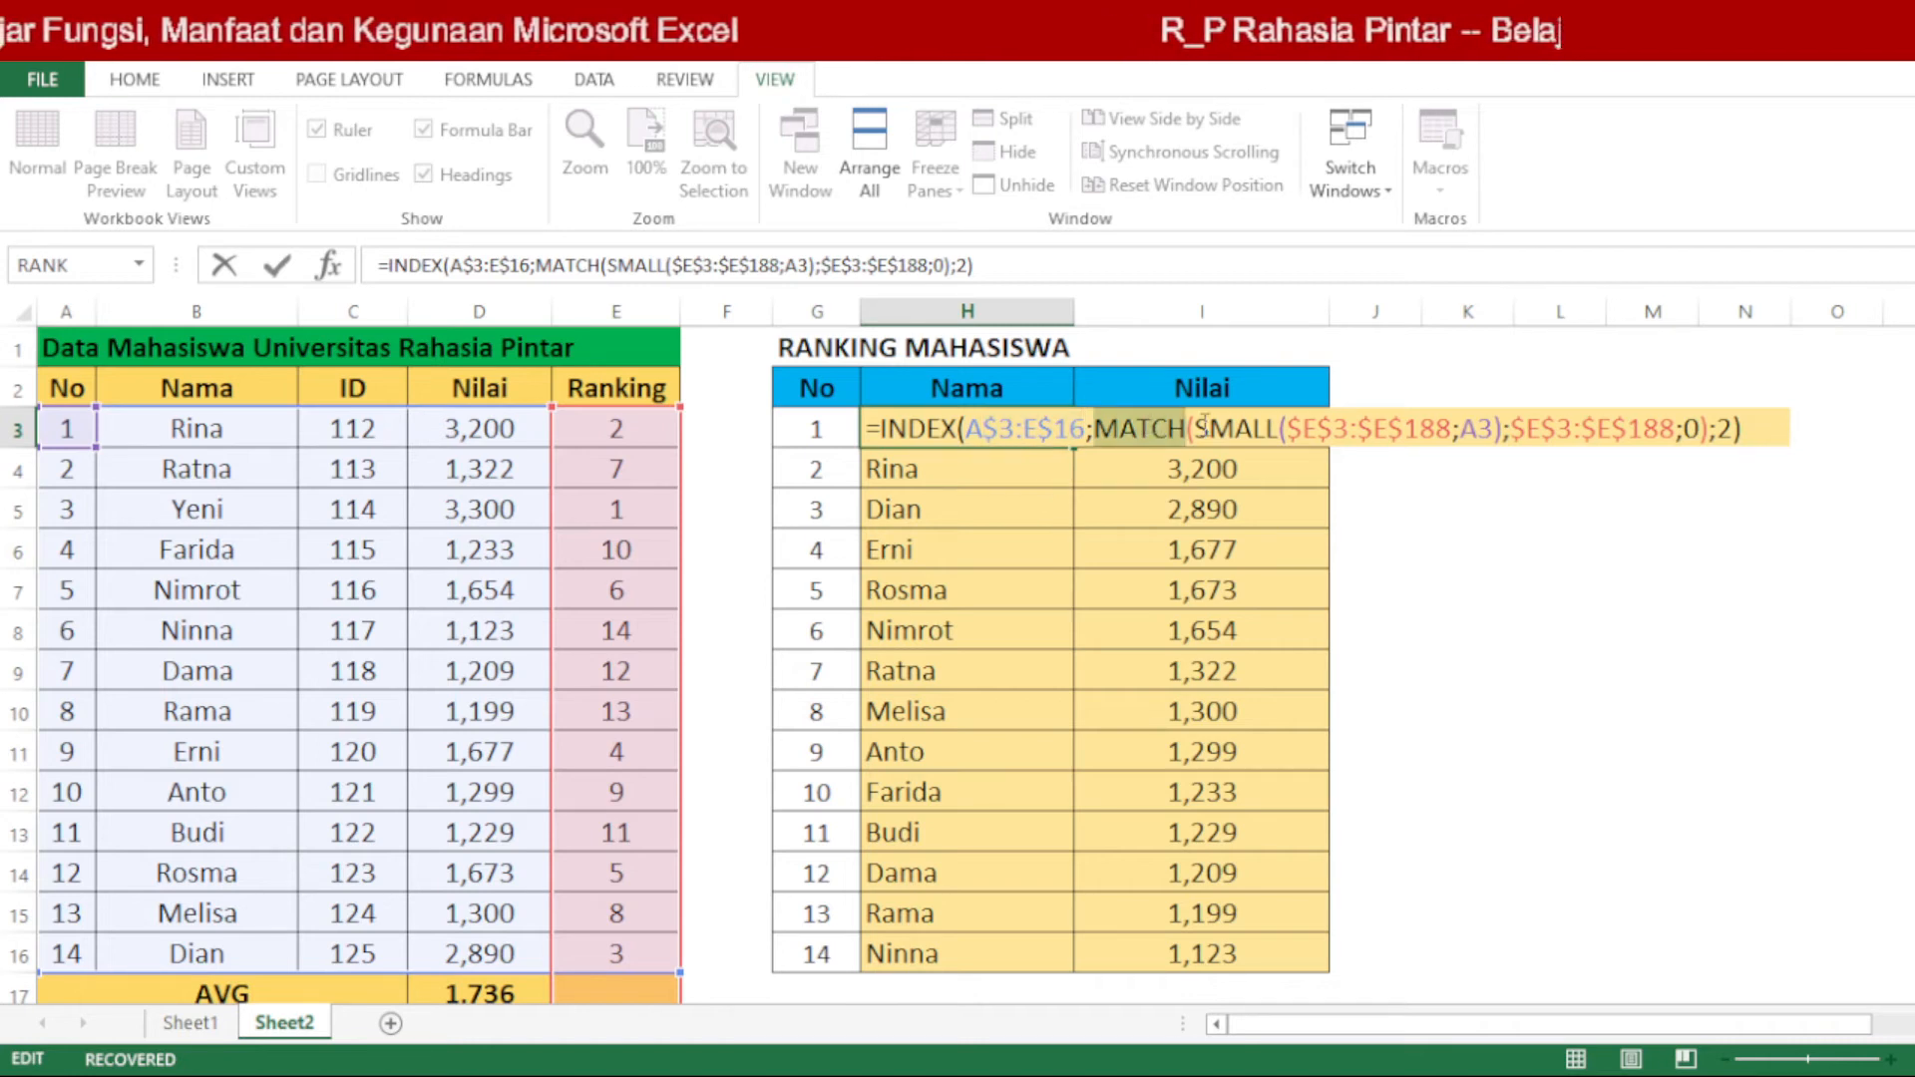
{"action": "double_click", "coordinate": [1231, 431]}
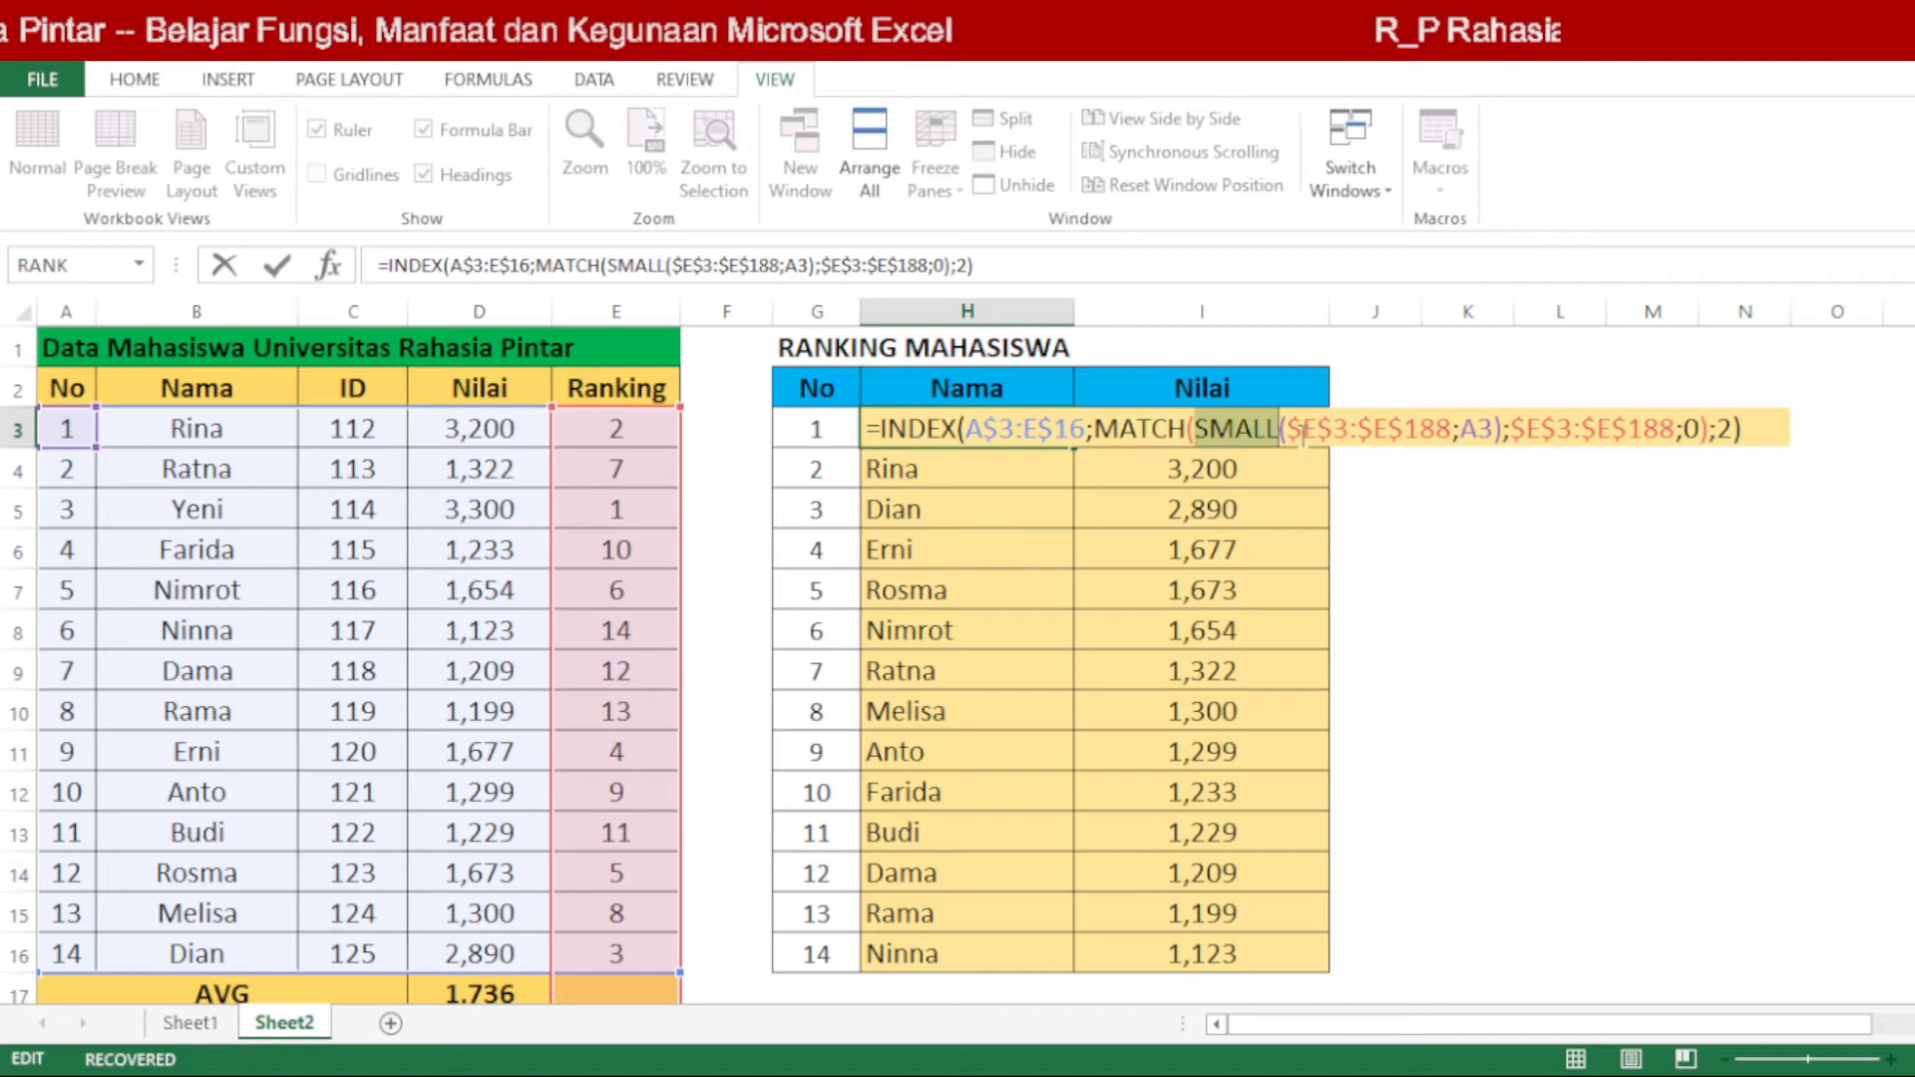
{"action": "left_click_drag", "start_coordinate": [1303, 435], "coordinate": [1492, 430]}
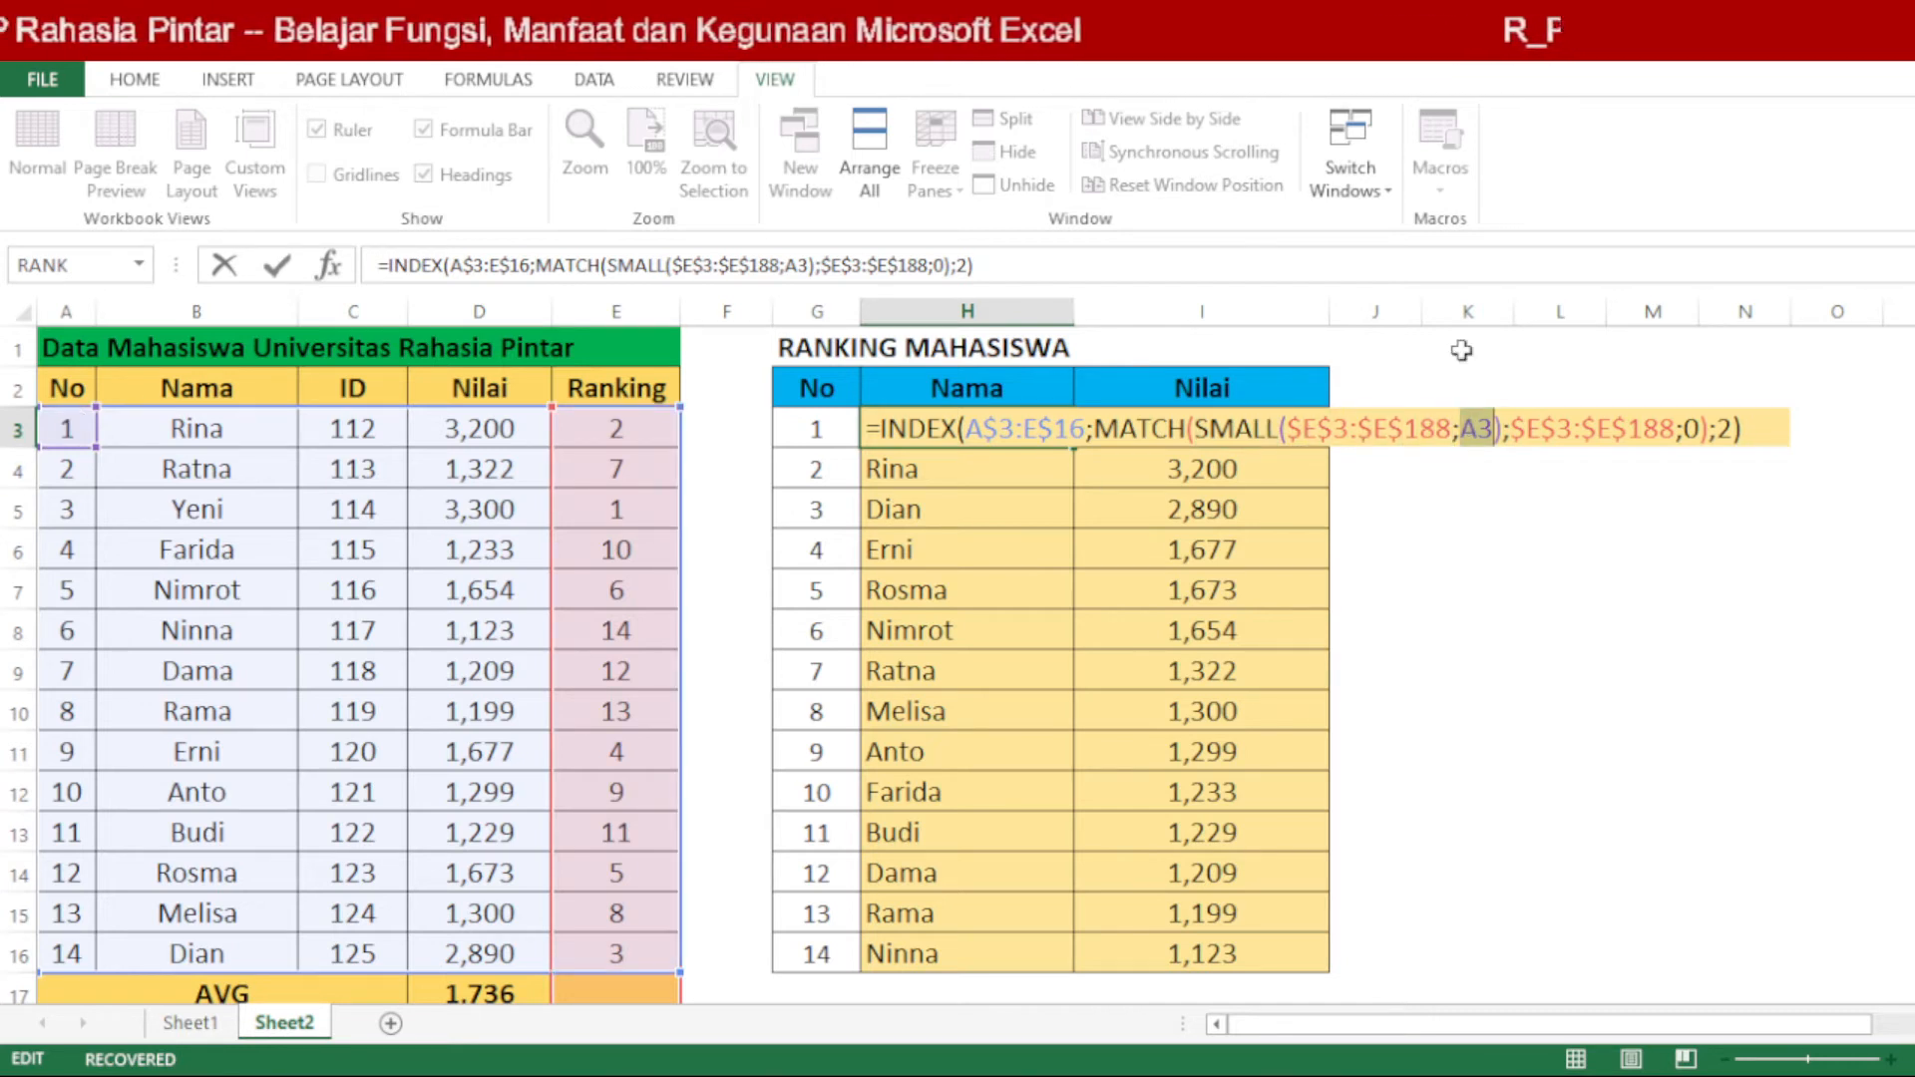
{"action": "left_click_drag", "start_coordinate": [1511, 429], "coordinate": [1675, 424]}
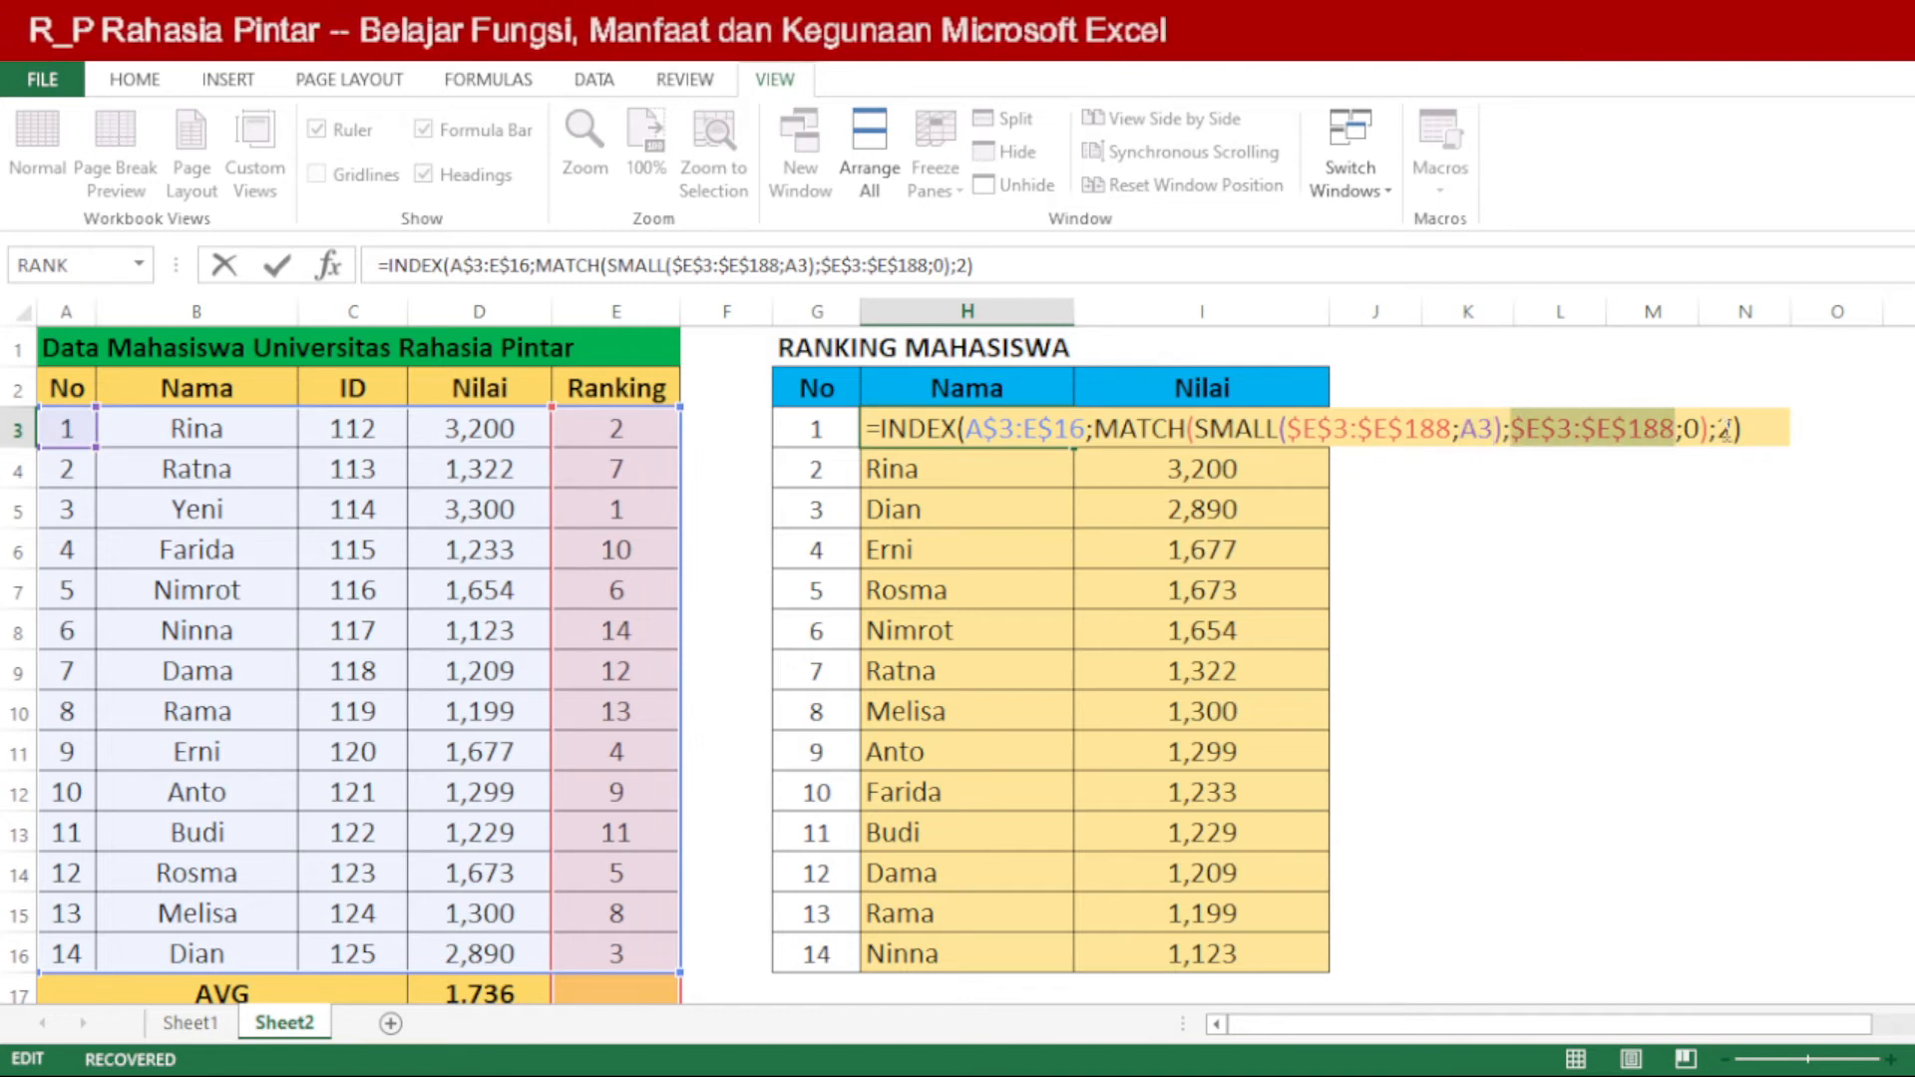
{"action": "double_click", "coordinate": [1724, 430]}
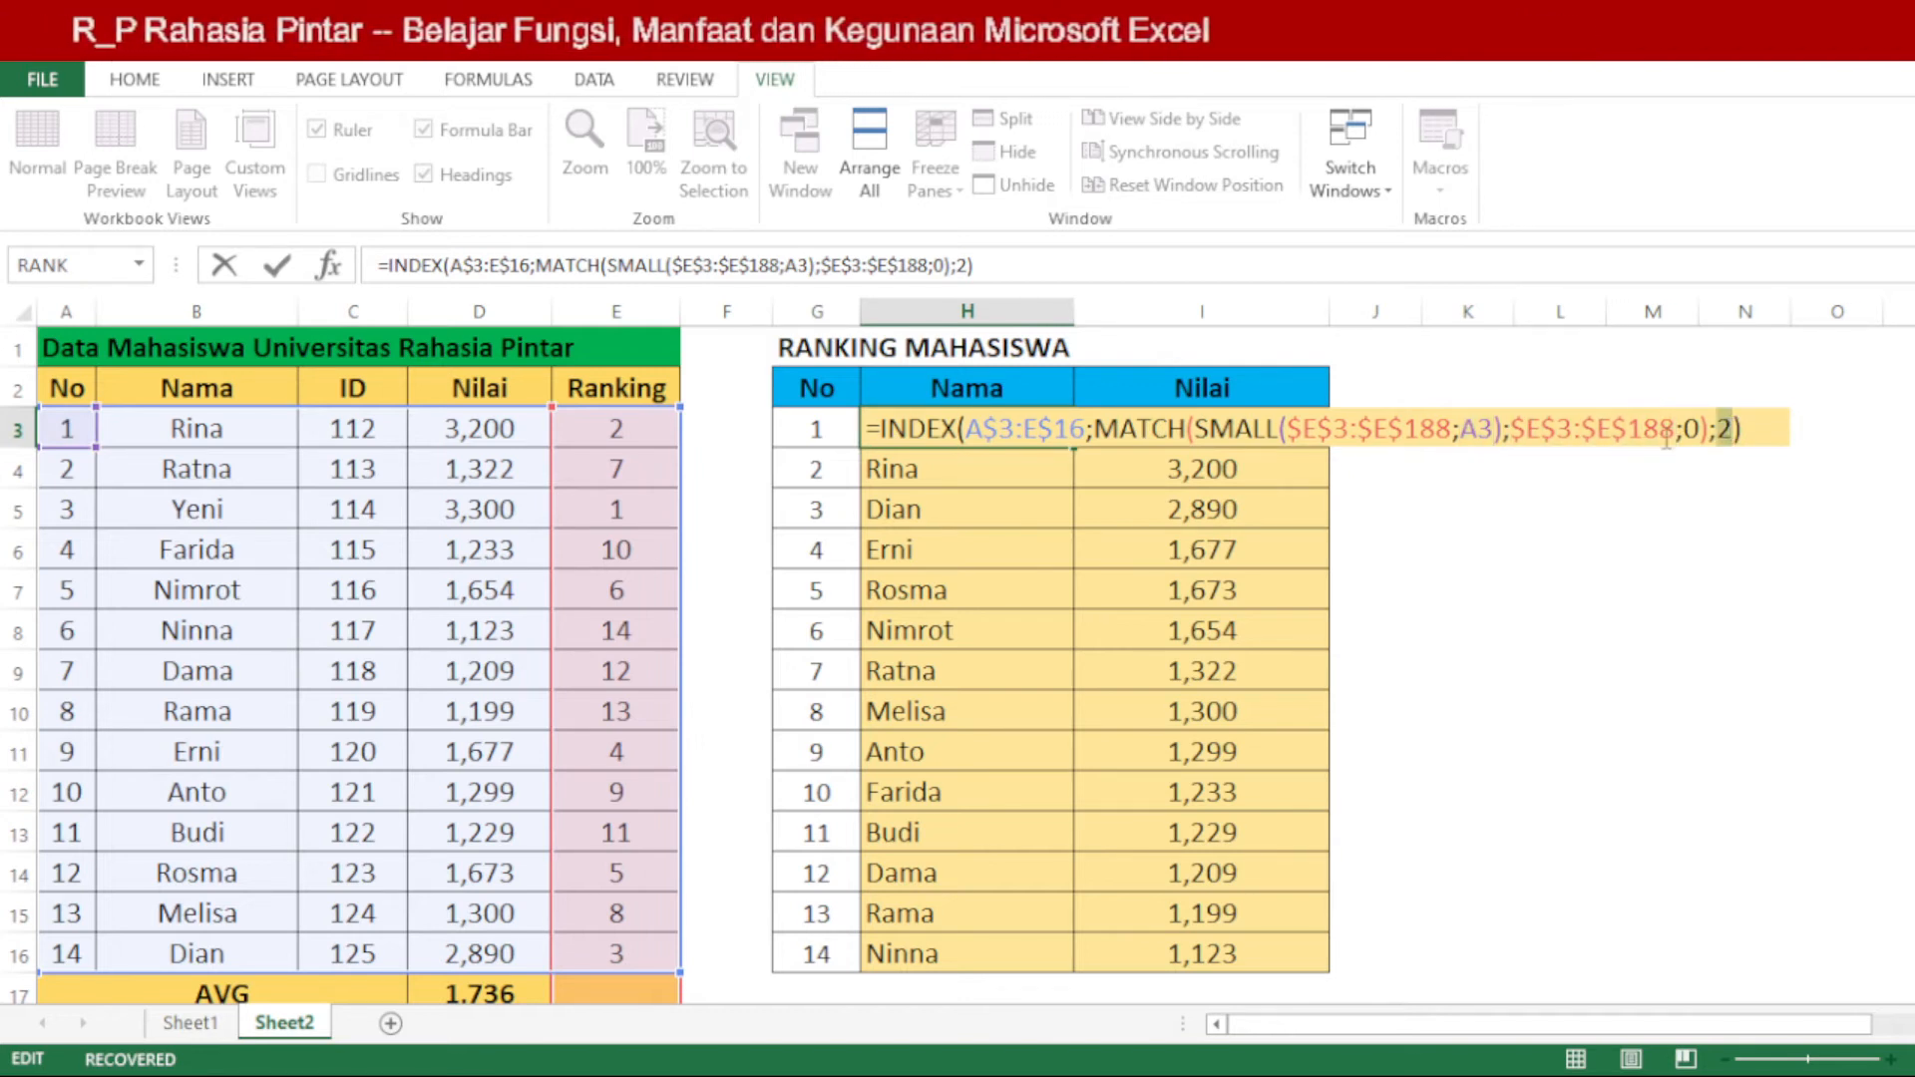
Step: Change the SMALL and MATCH ranges in the H3 formula to $E$3:$E$16
{"action": "left_click", "coordinate": [1453, 429]}
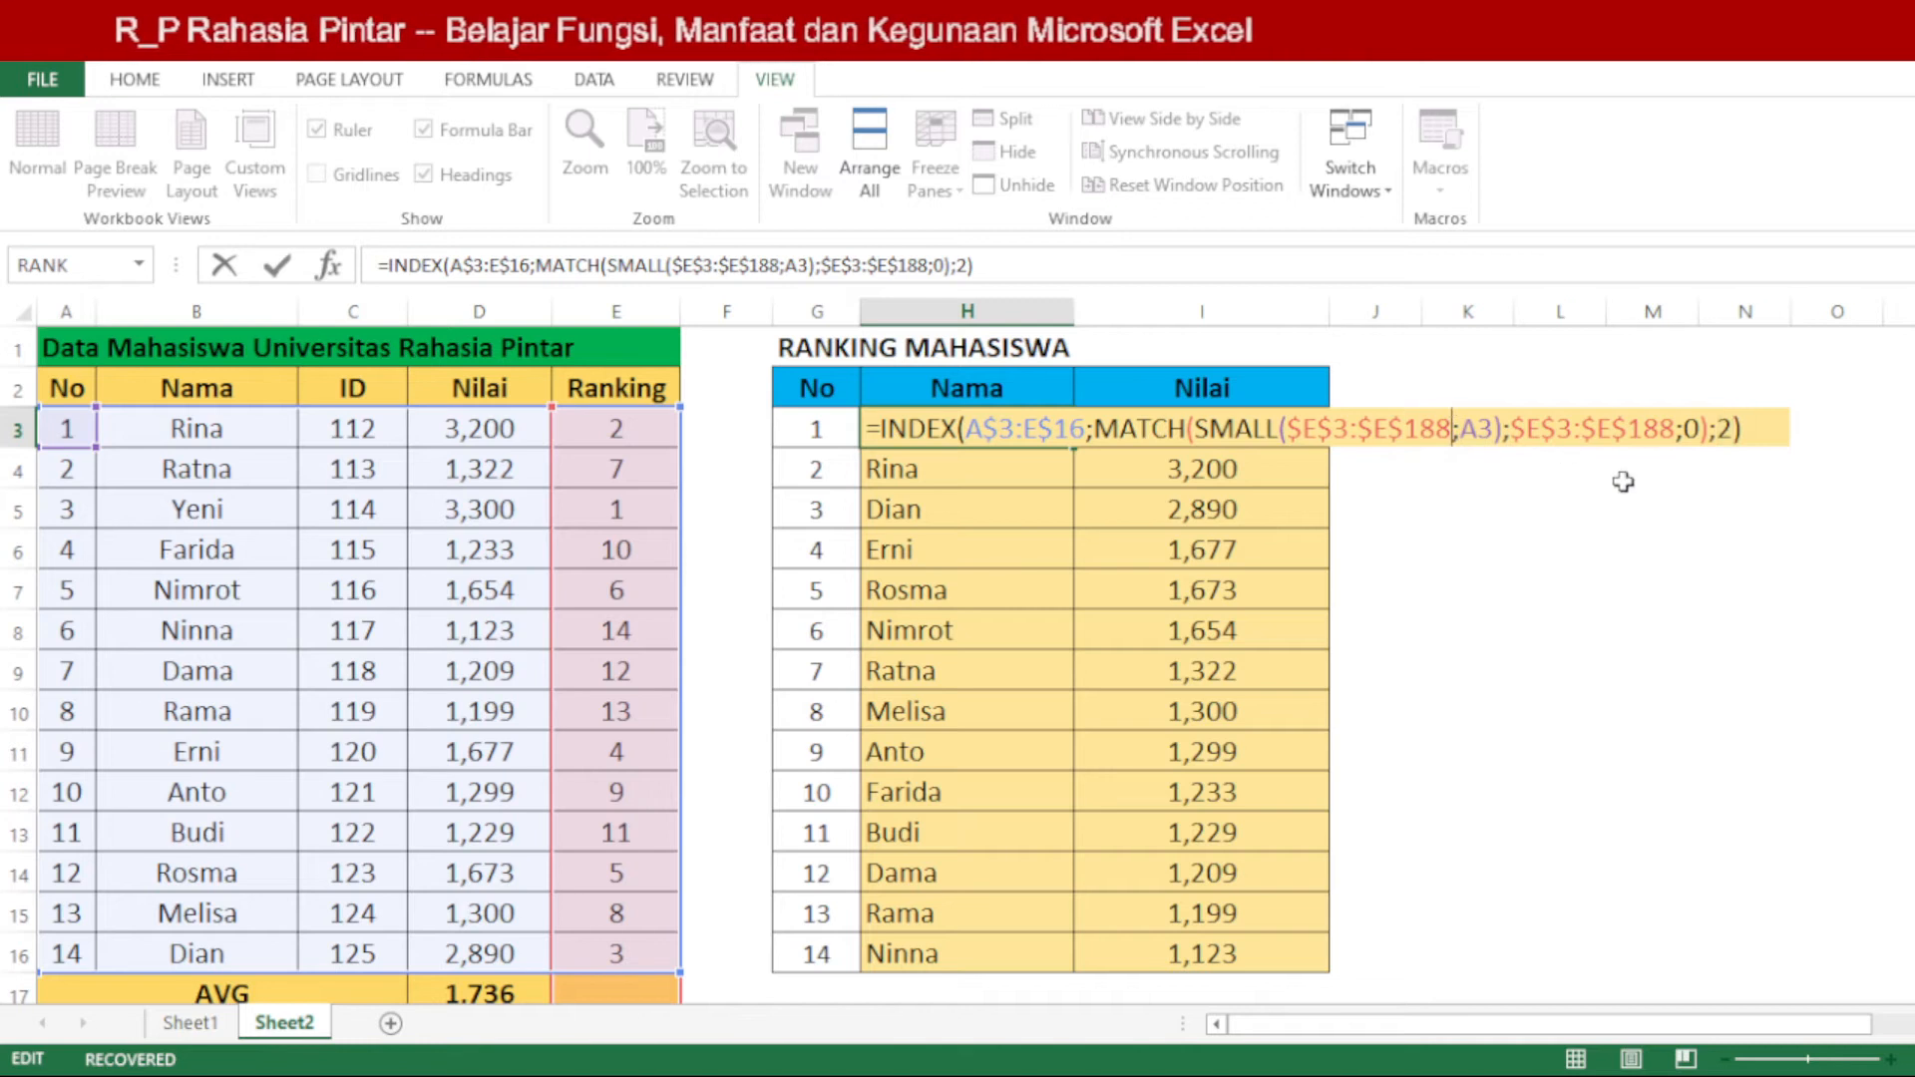
{"action": "key", "text": "BackSpace"}
{"action": "key", "text": "BackSpace"}
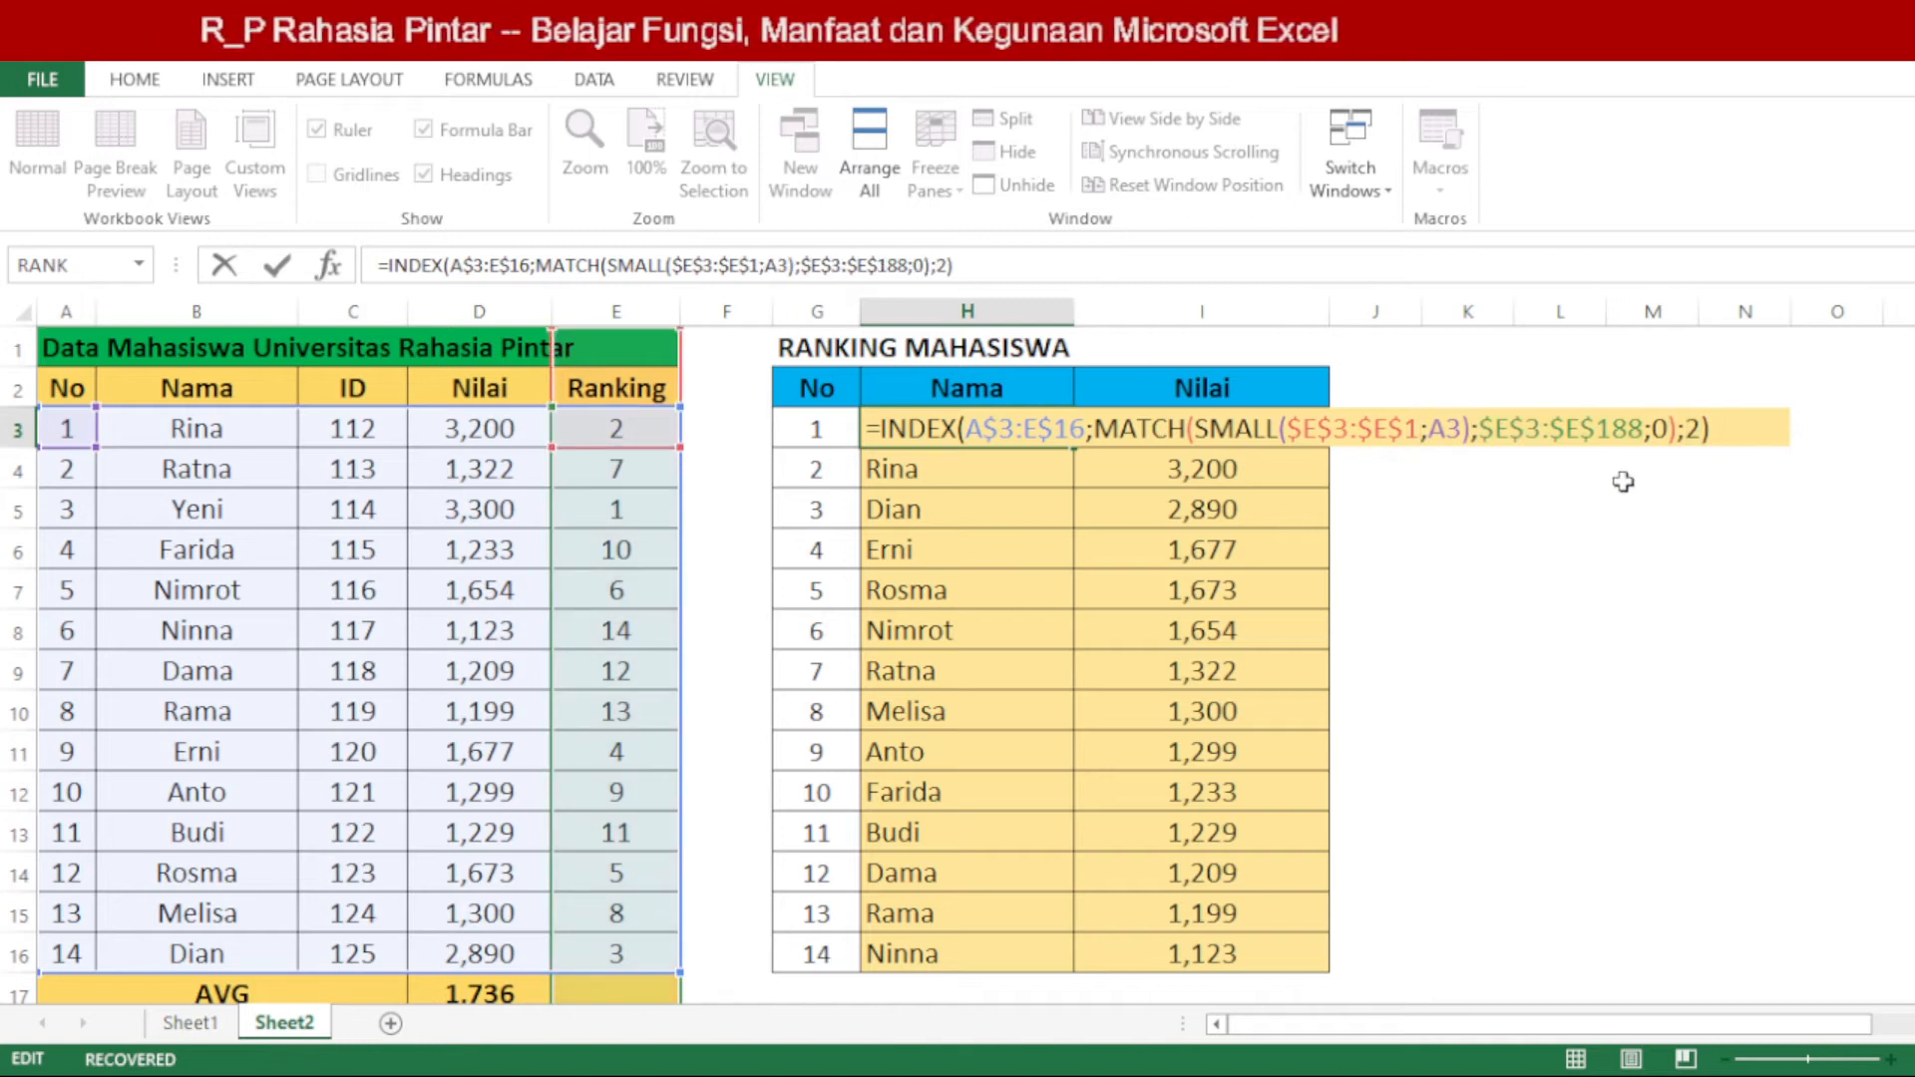
{"action": "type", "text": "6"}
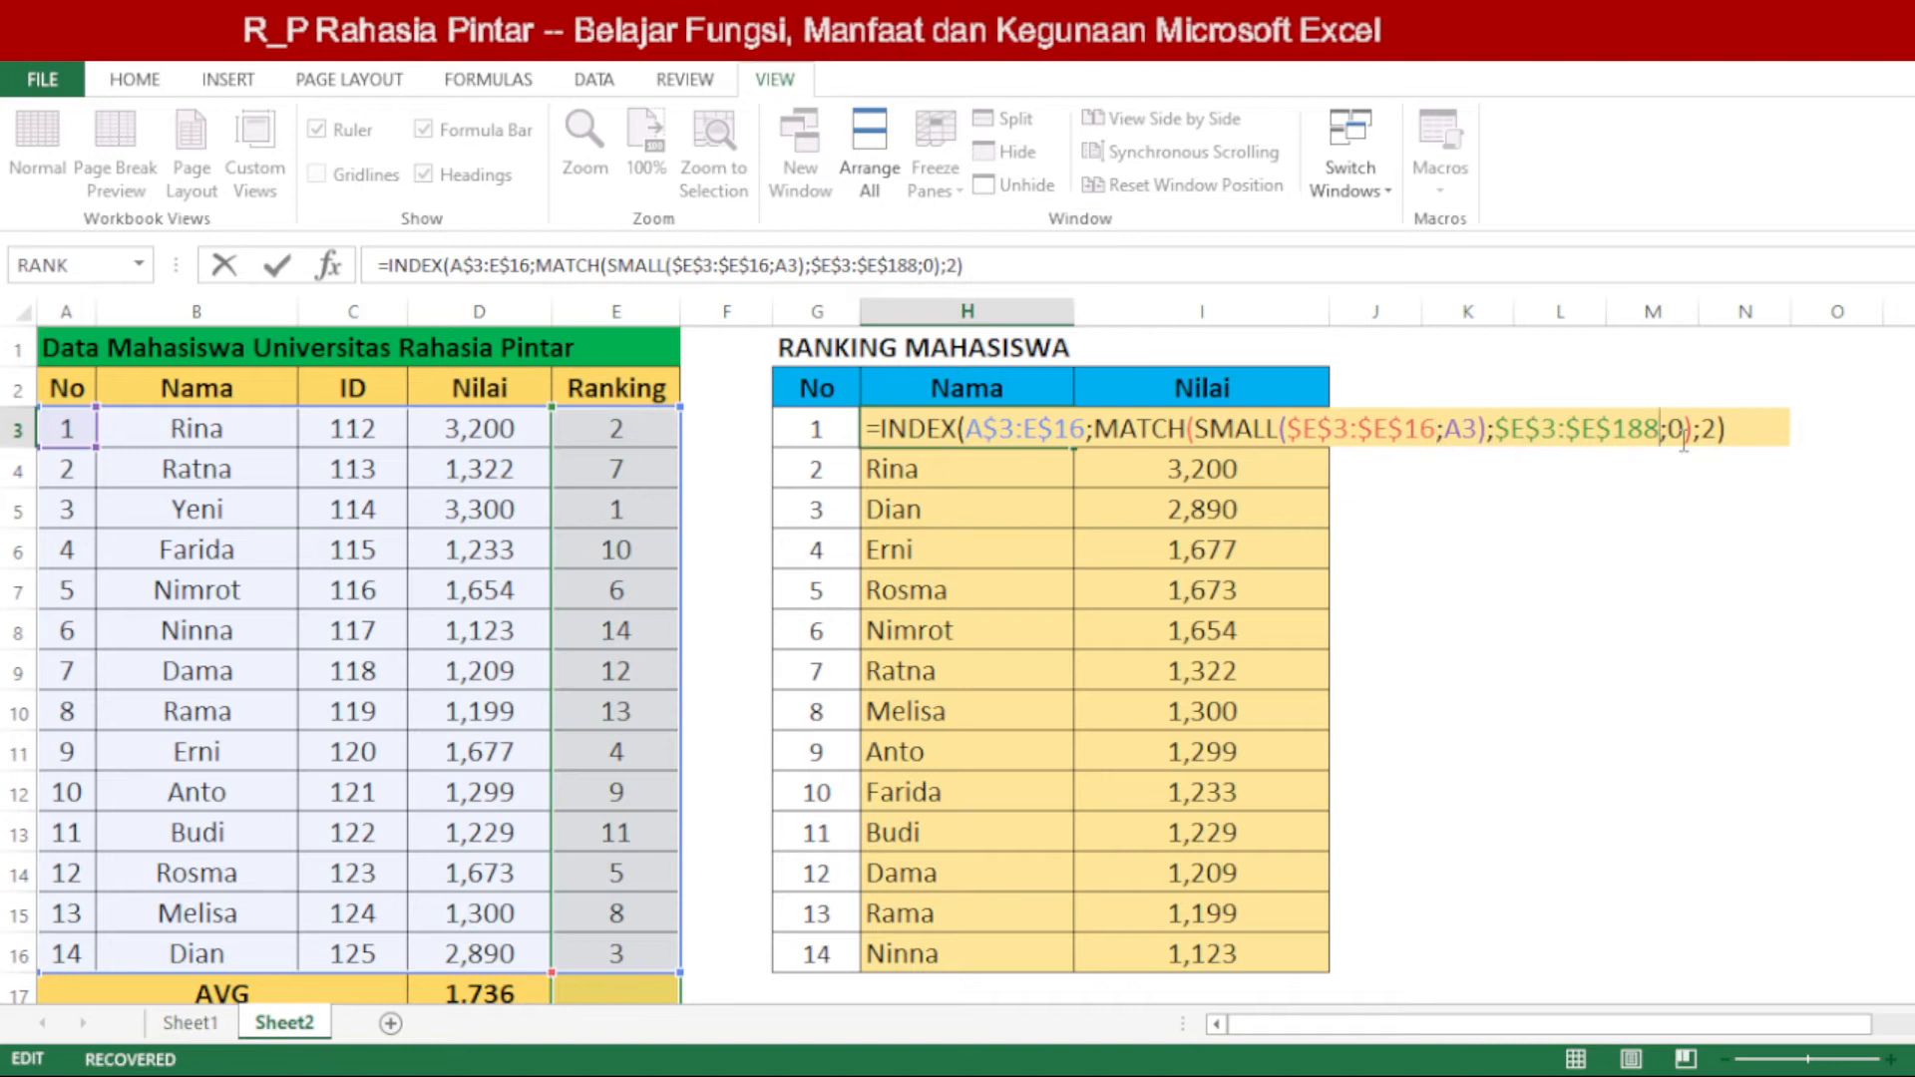
{"action": "key", "text": "BackSpace"}
{"action": "key", "text": "BackSpace"}
{"action": "type", "text": "6"}
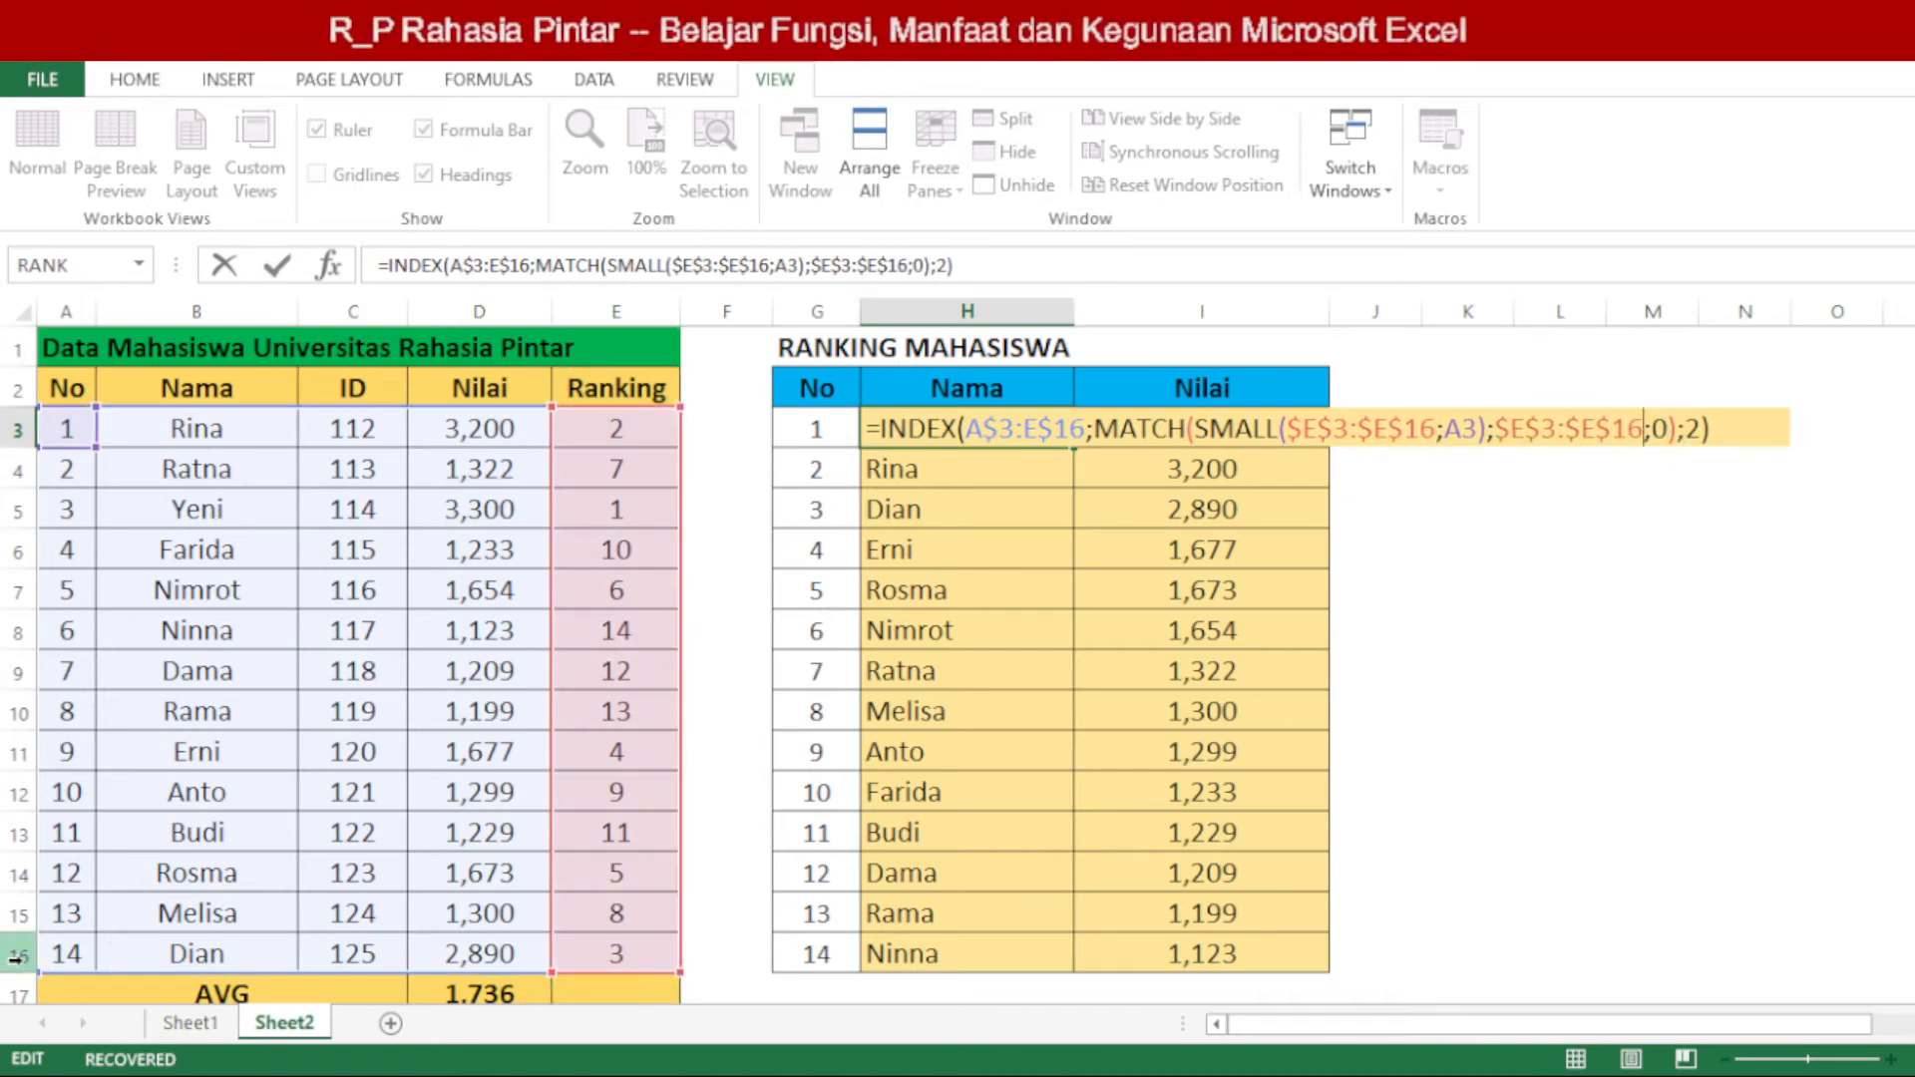
{"action": "key", "text": "Return"}
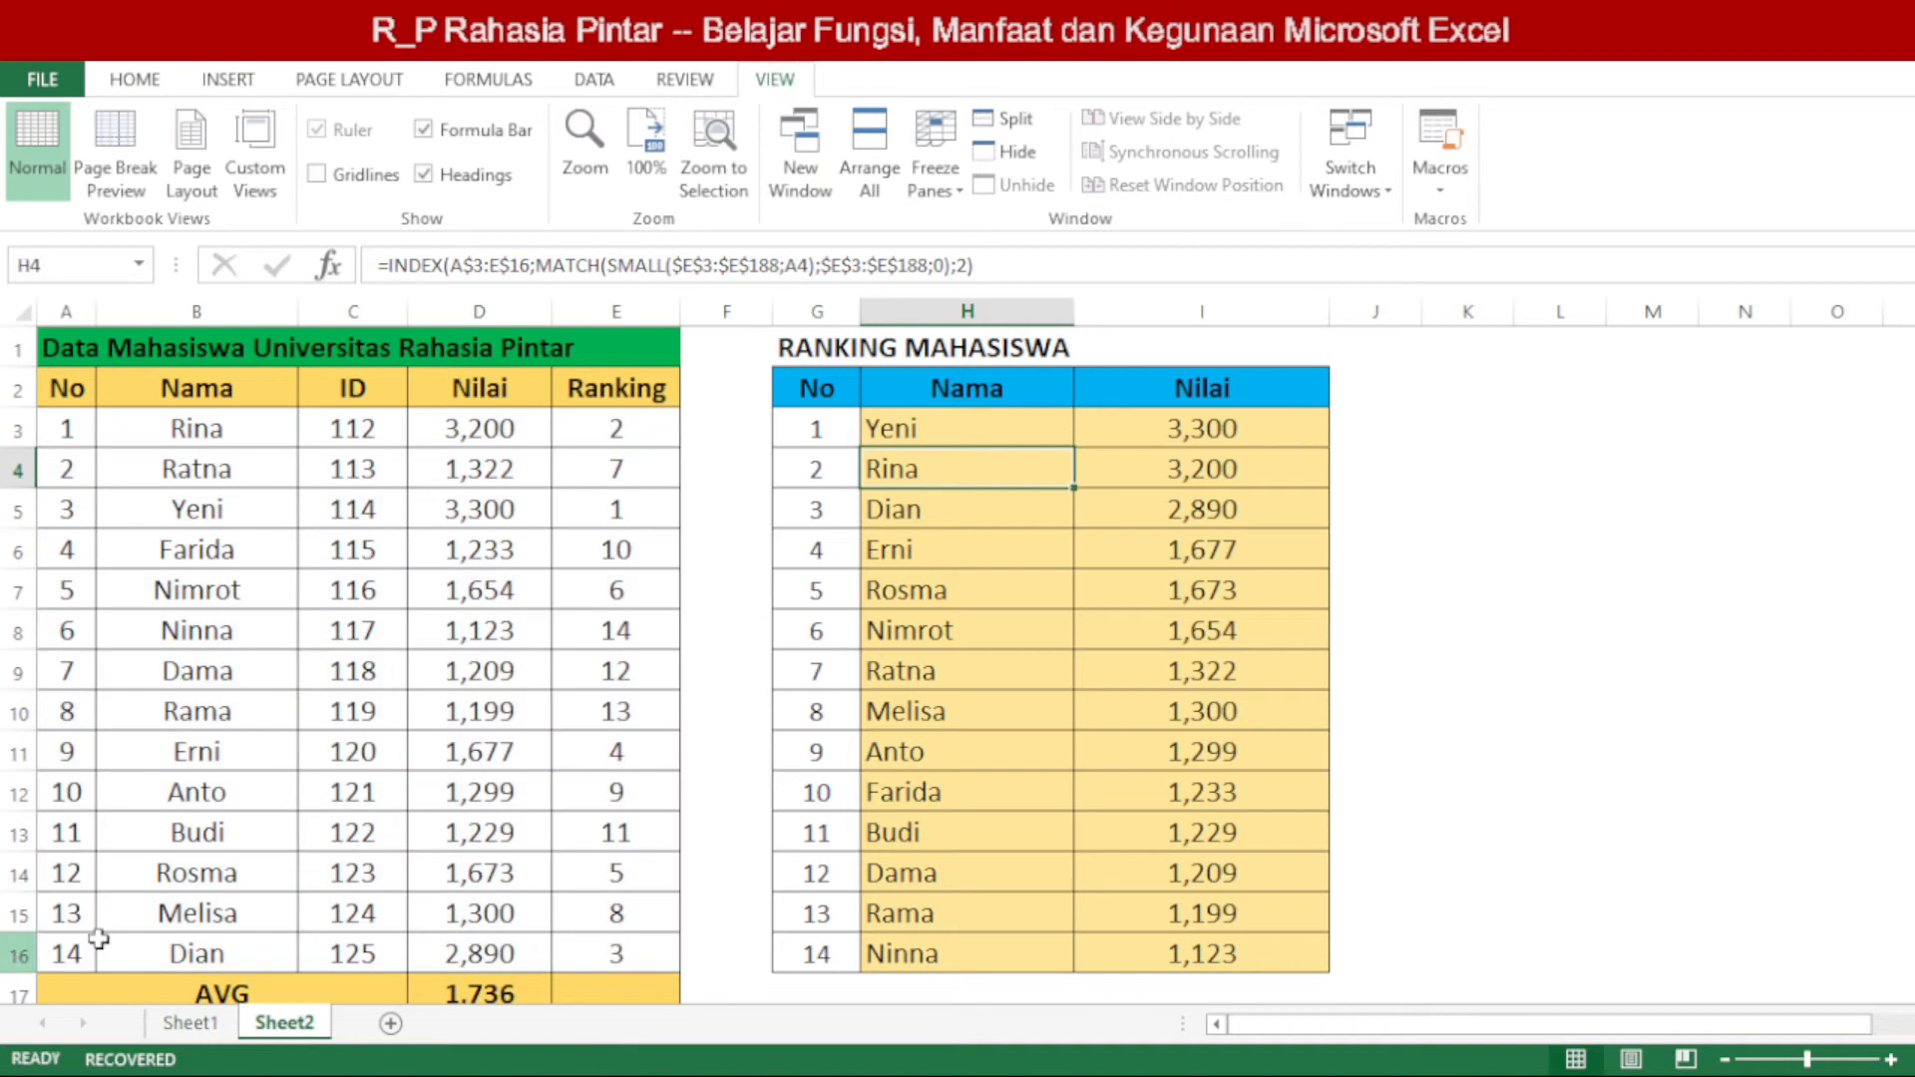
Step: Change the SMALL and MATCH ranges in the I3 formula to $E$3:$E$16
{"action": "double_click", "coordinate": [1217, 429]}
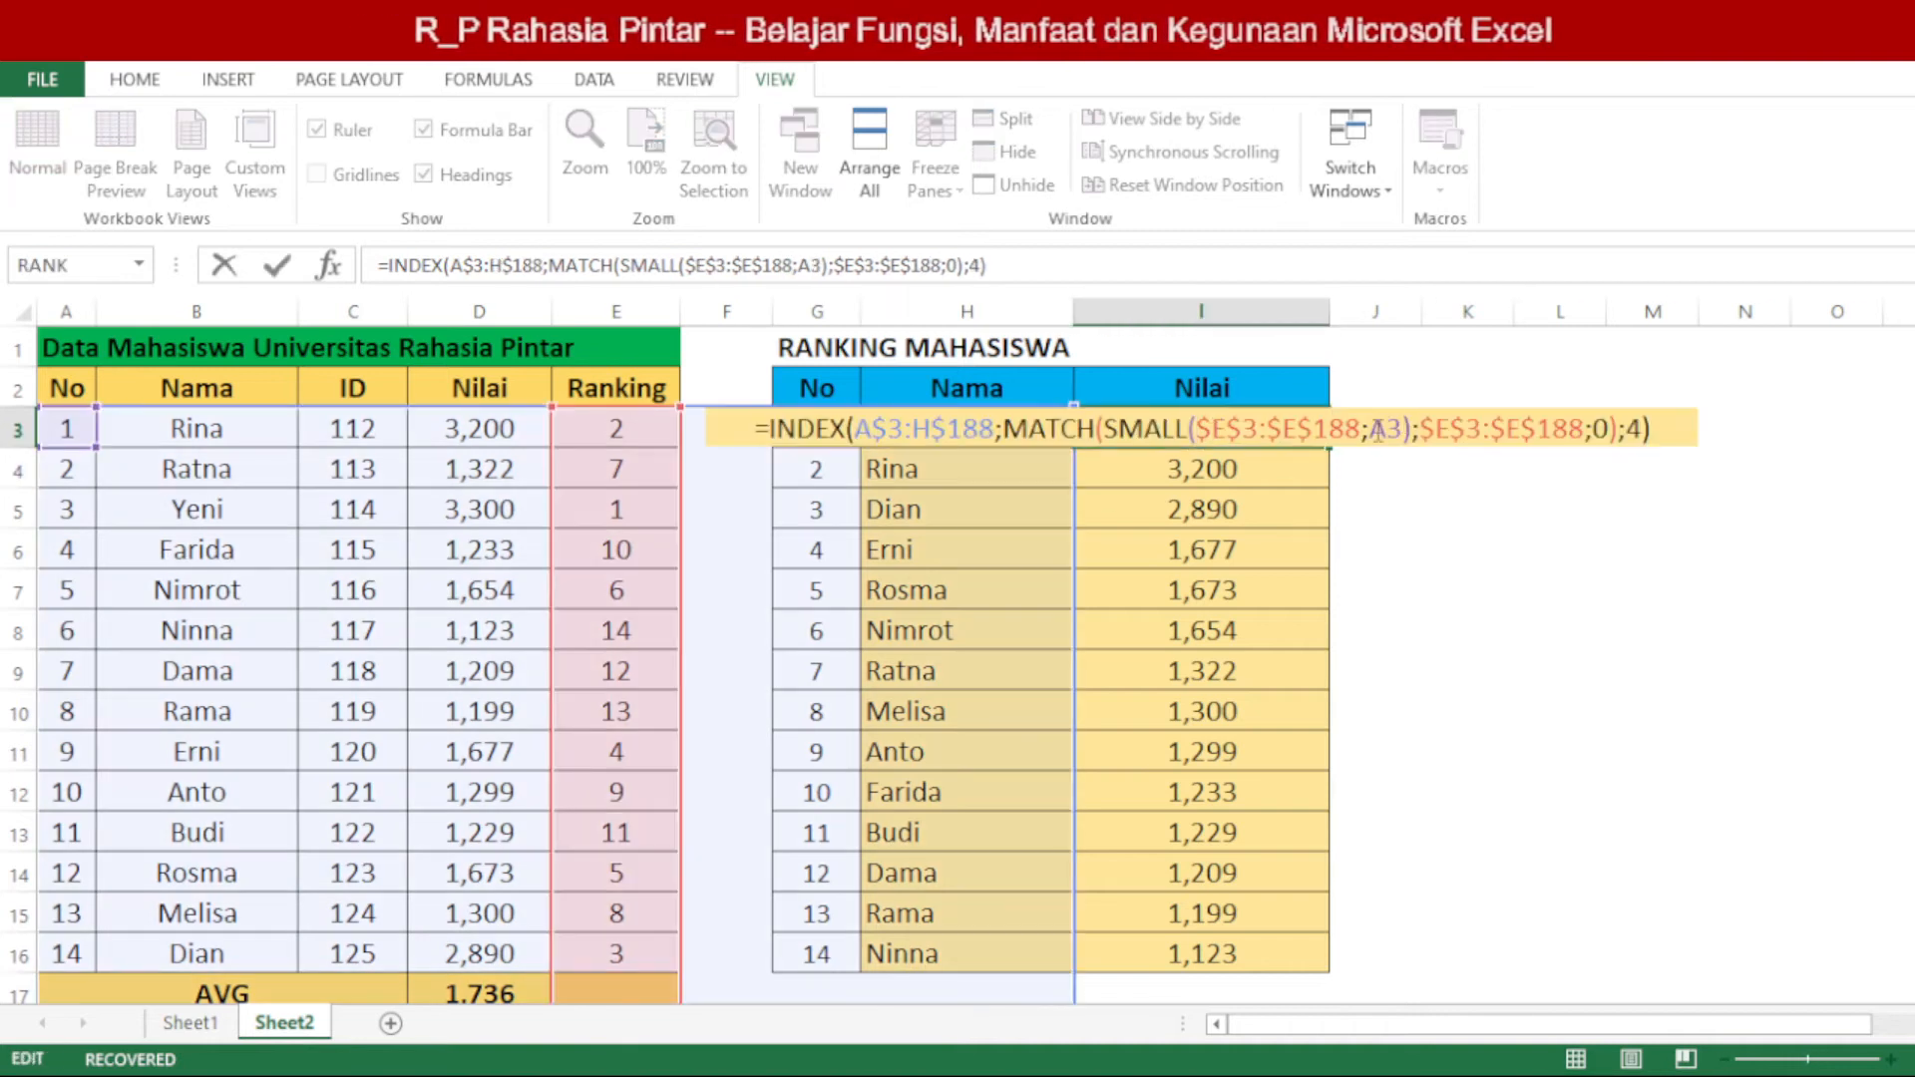
{"action": "left_click", "coordinate": [1357, 425]}
{"action": "key", "text": "BackSpace"}
{"action": "key", "text": "BackSpace"}
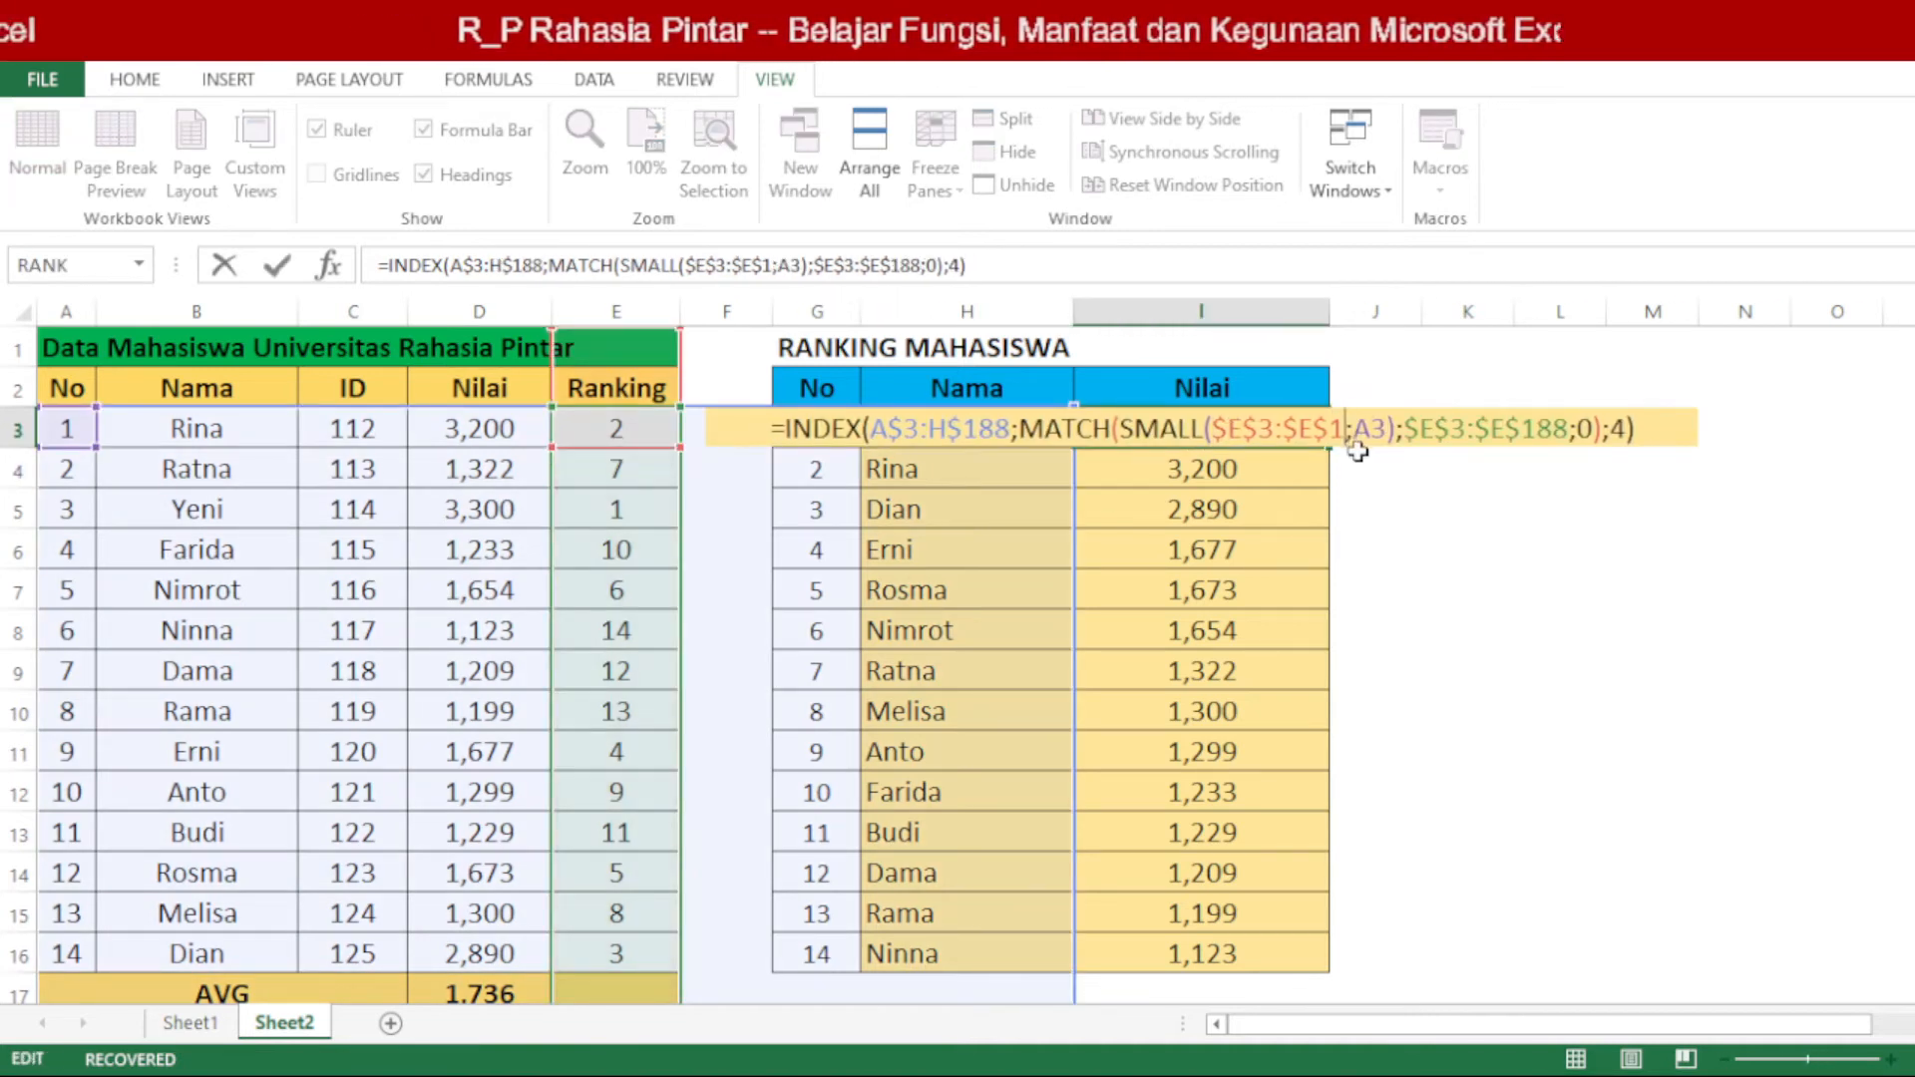
{"action": "type", "text": "6"}
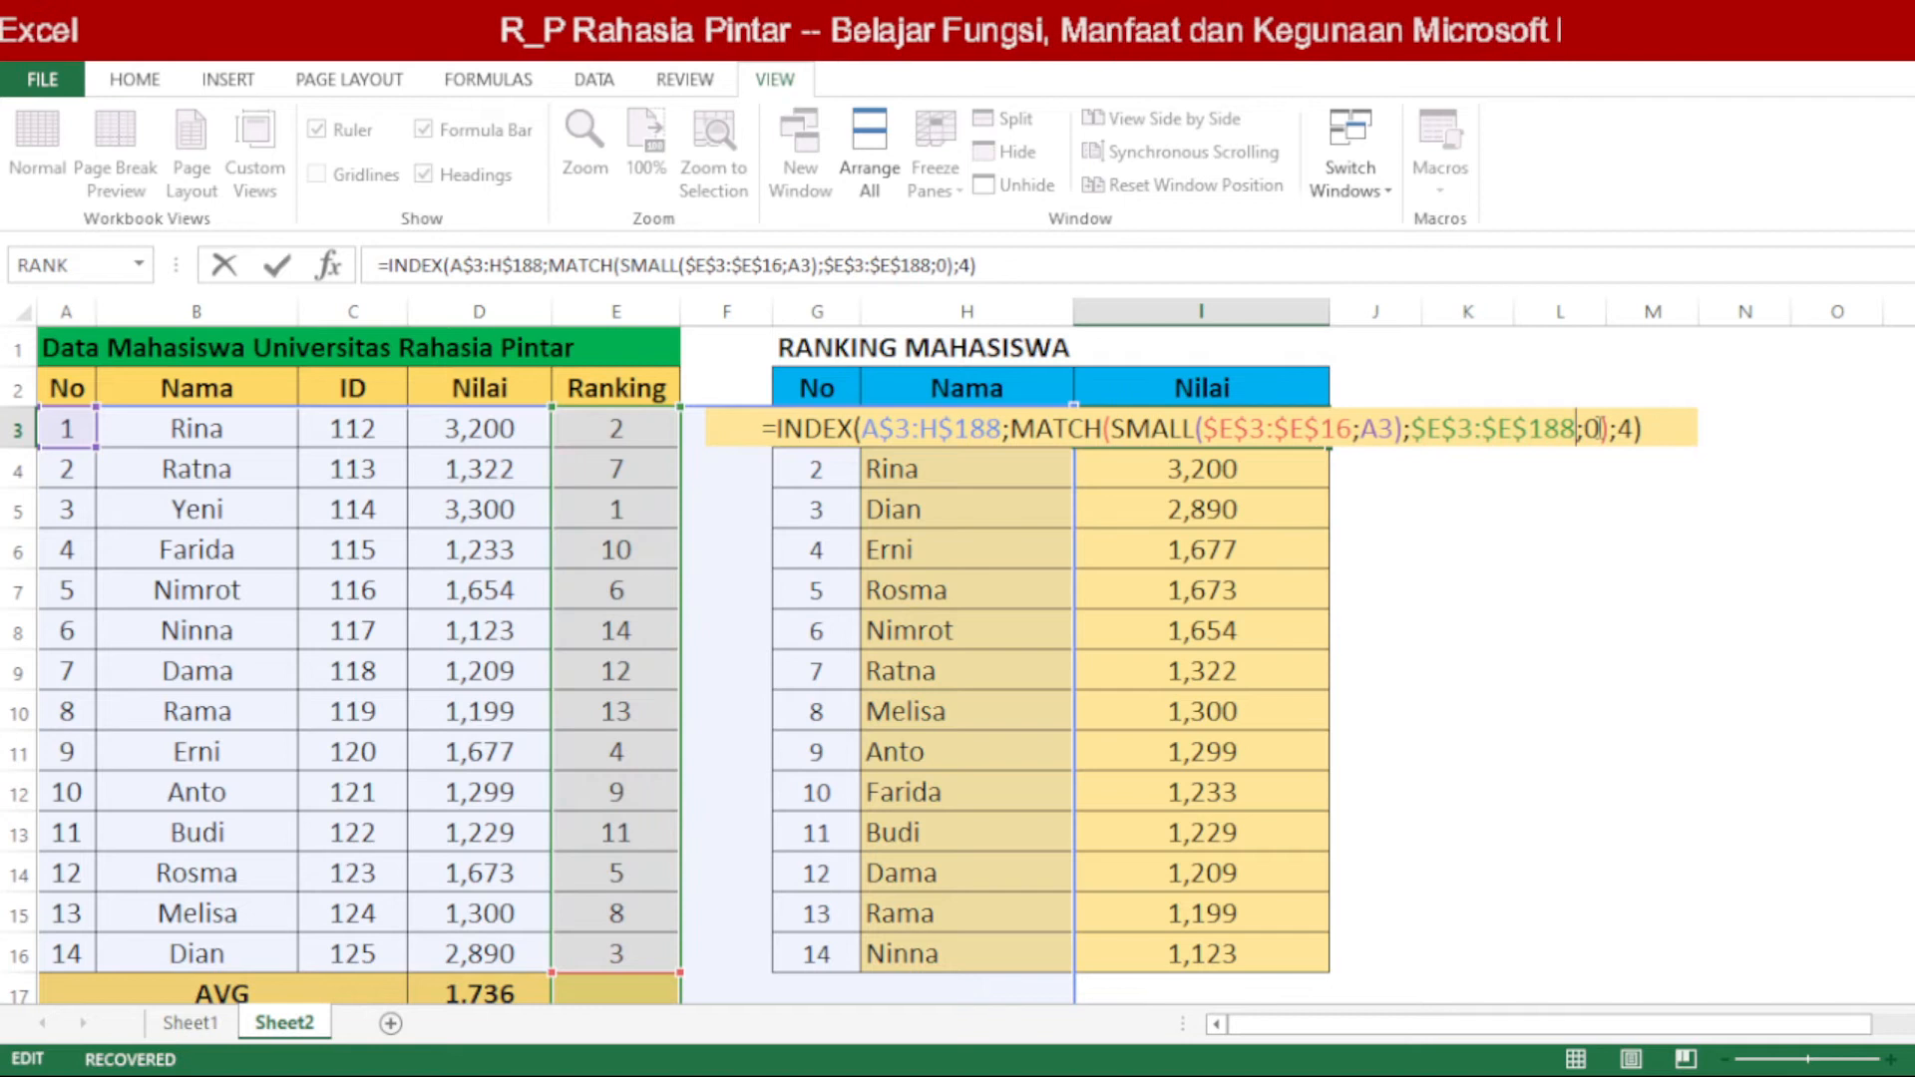
{"action": "key", "text": "BackSpace"}
{"action": "key", "text": "BackSpace"}
{"action": "type", "text": "6"}
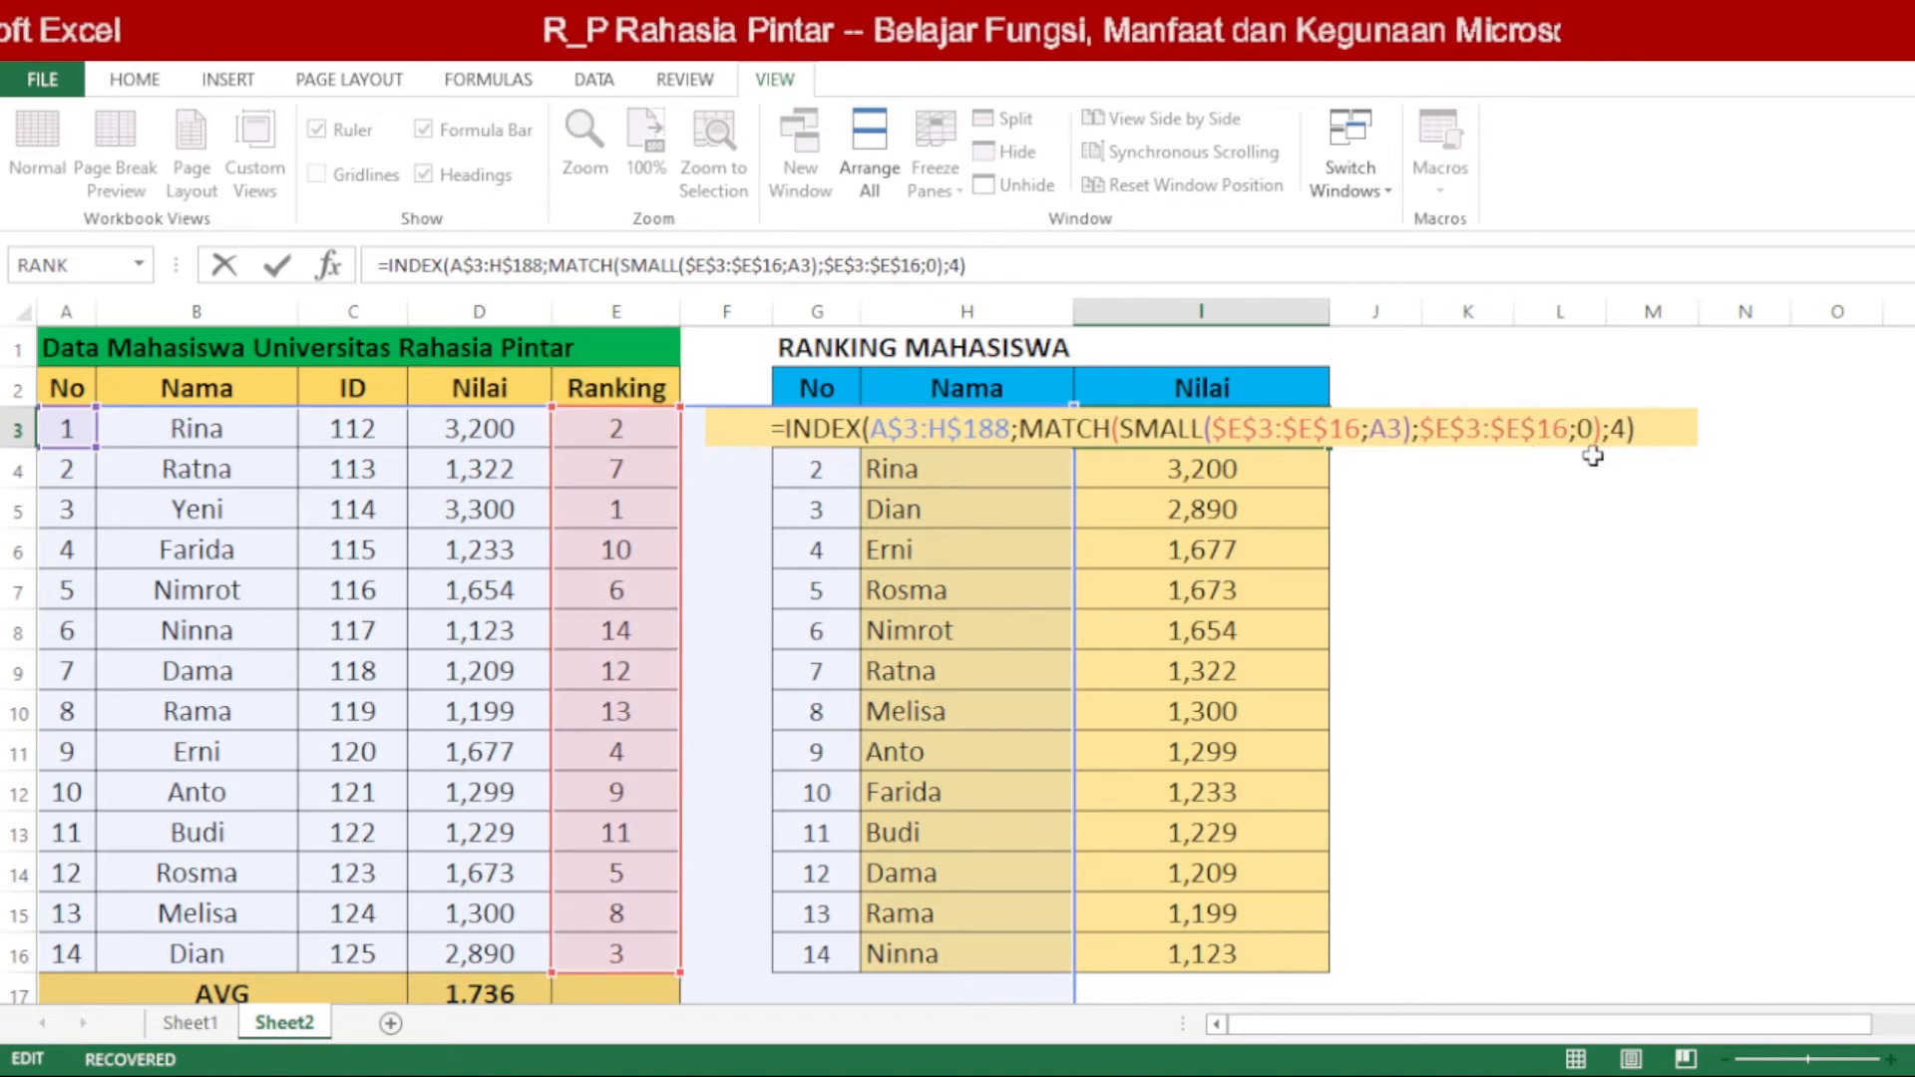
Step: Change the INDEX range in the I3 formula to A$3:H$16 and commit the formula
{"action": "key", "text": "BackSpace"}
{"action": "key", "text": "BackSpace"}
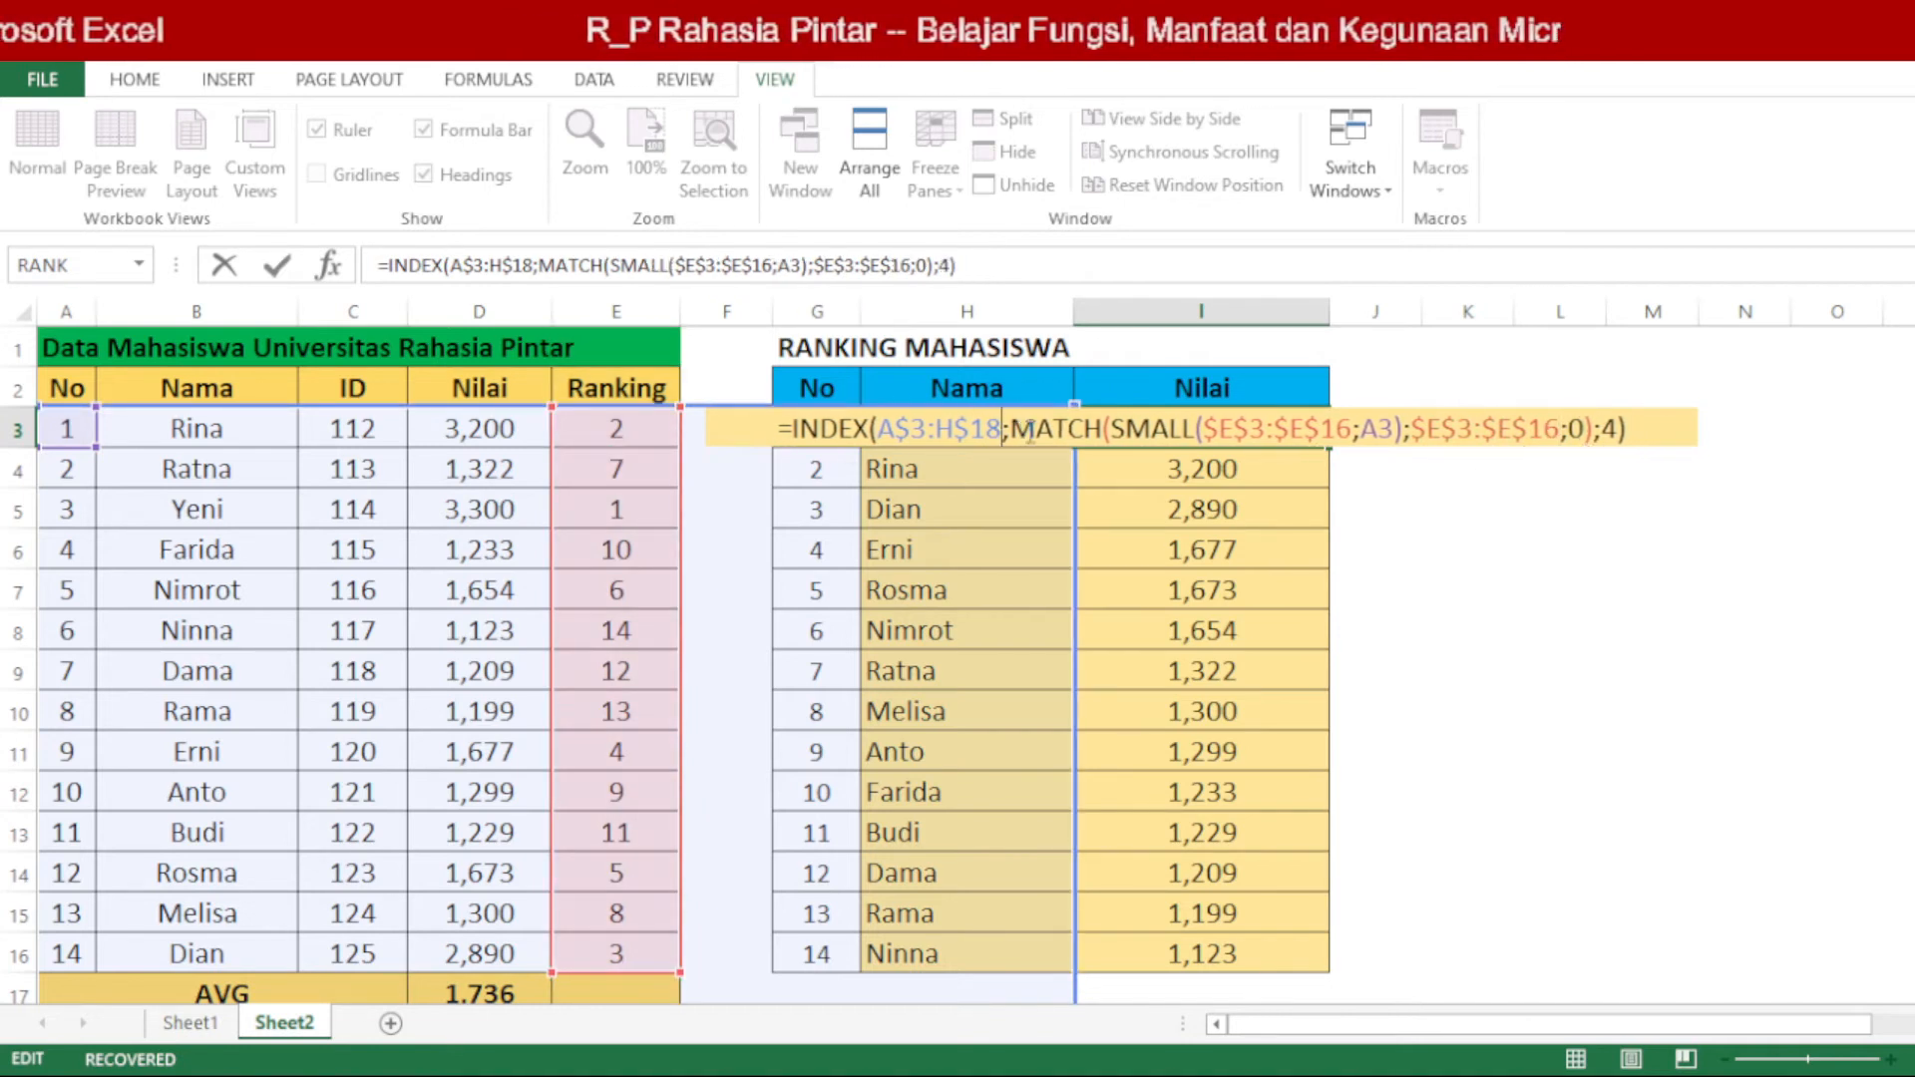
{"action": "type", "text": "6"}
{"action": "key", "text": "Return"}
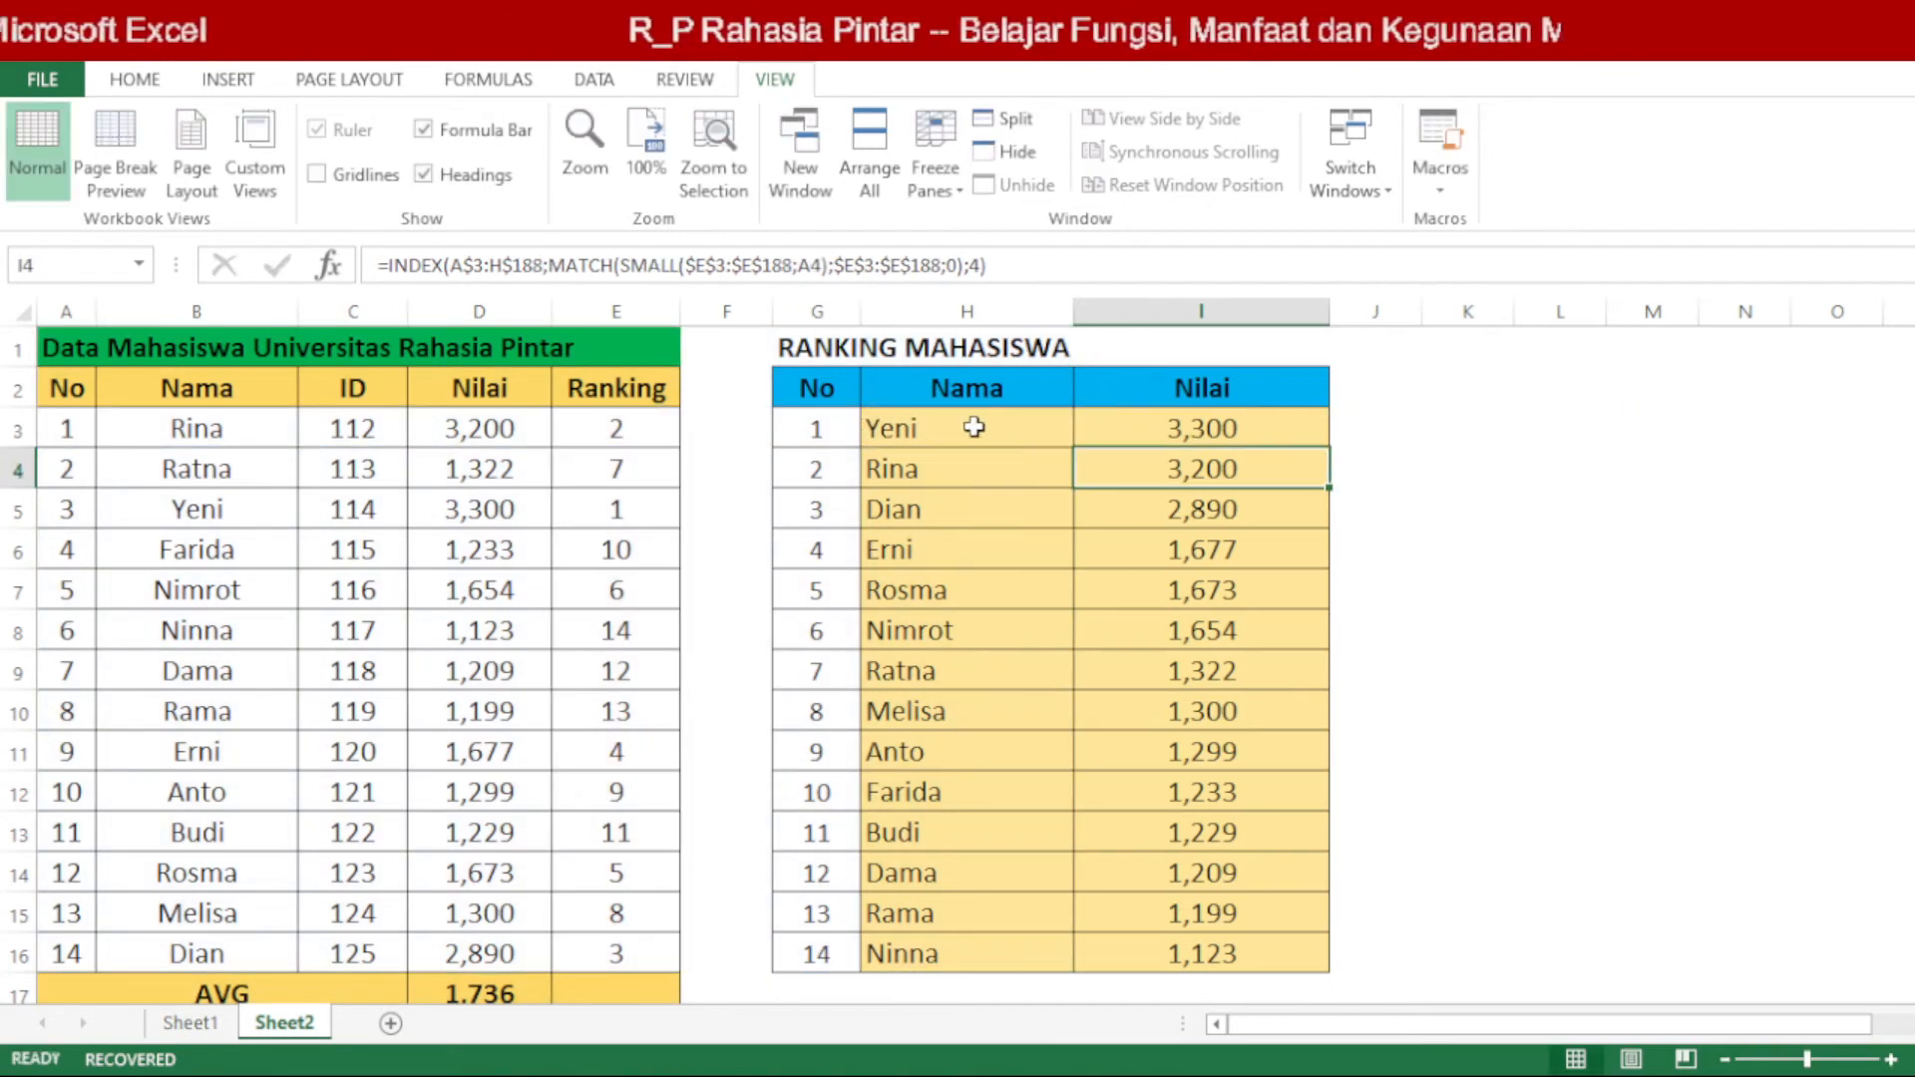
Step: Copy the Nama and Nilai formulas in H3:I3 down to H4:I16
{"action": "left_click_drag", "start_coordinate": [973, 426], "coordinate": [1120, 414]}
{"action": "double_click", "coordinate": [1330, 450]}
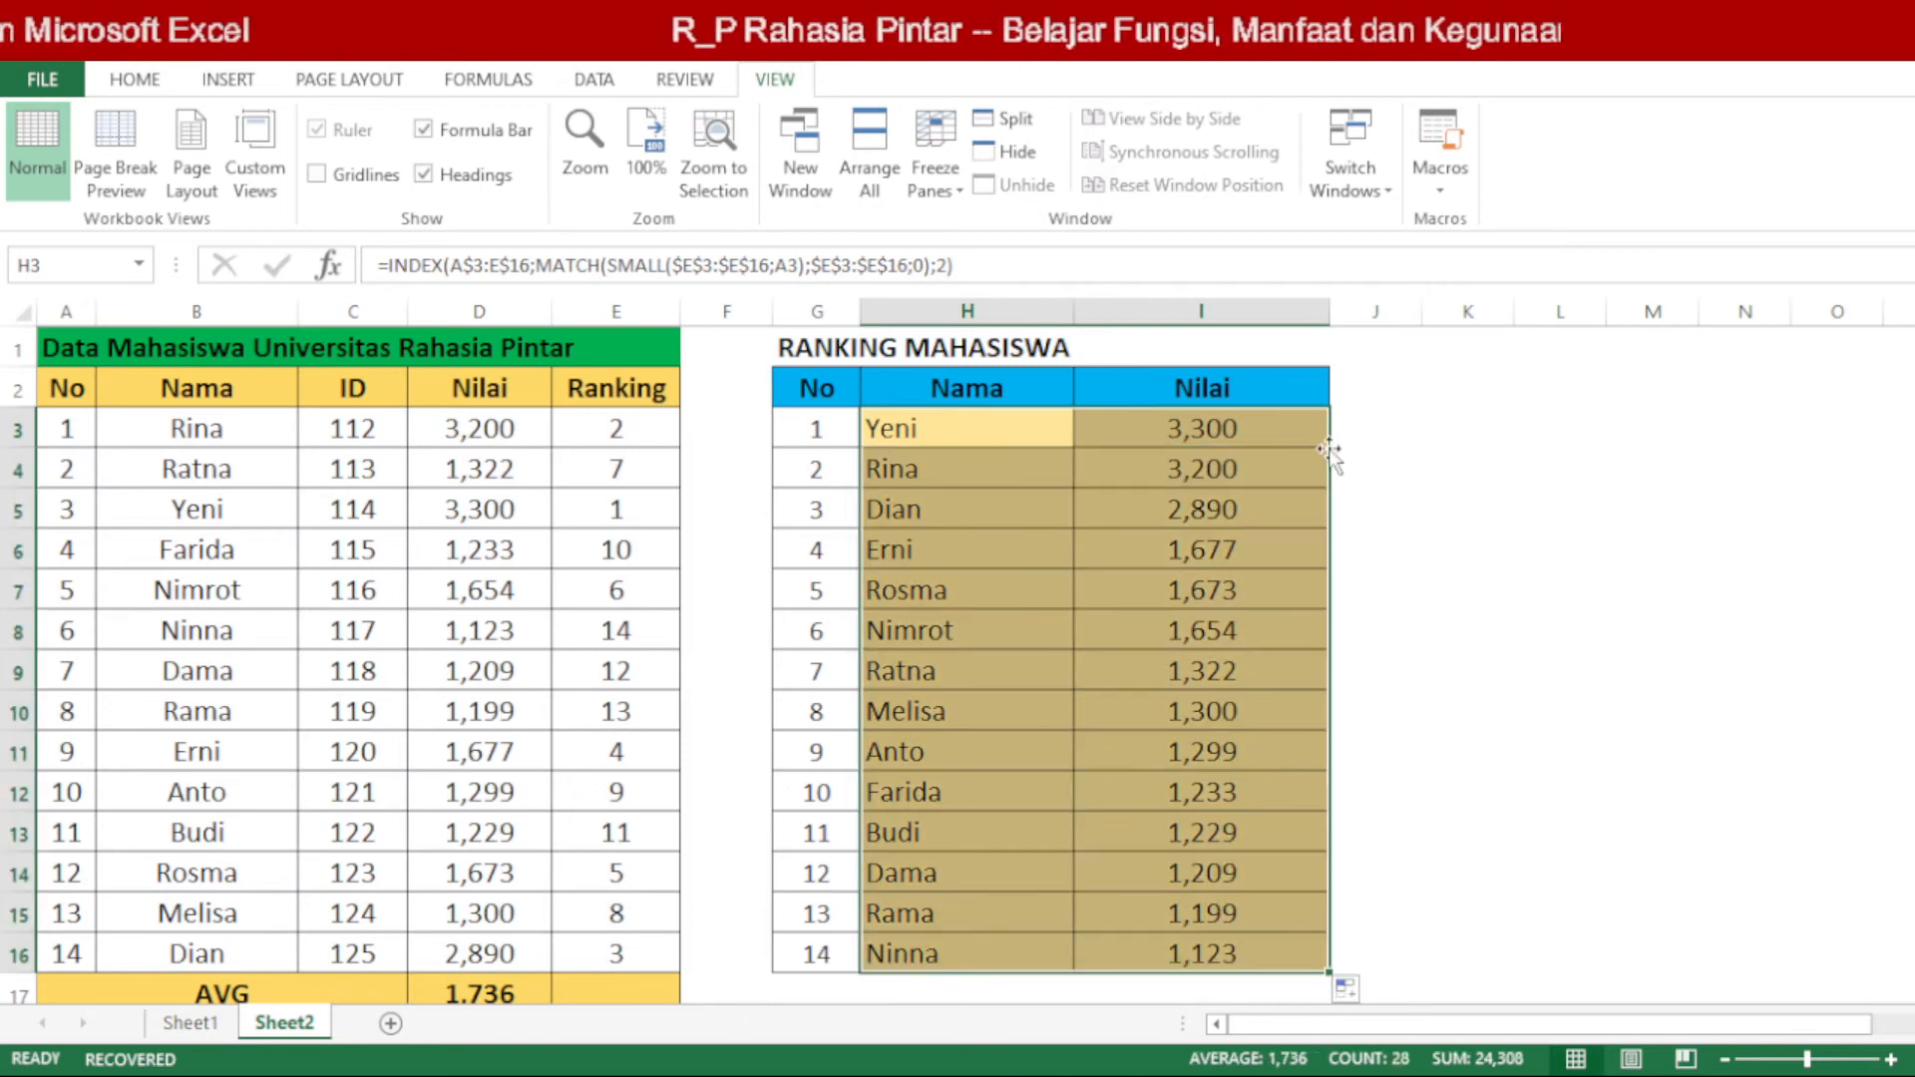
{"action": "left_click", "coordinate": [1269, 624]}
{"action": "left_click_drag", "start_coordinate": [1012, 433], "coordinate": [1192, 431]}
{"action": "key", "text": "ctrl+c"}
{"action": "left_click_drag", "start_coordinate": [1037, 469], "coordinate": [1226, 952]}
{"action": "key", "text": "ctrl+v"}
{"action": "left_click", "coordinate": [1521, 712]}
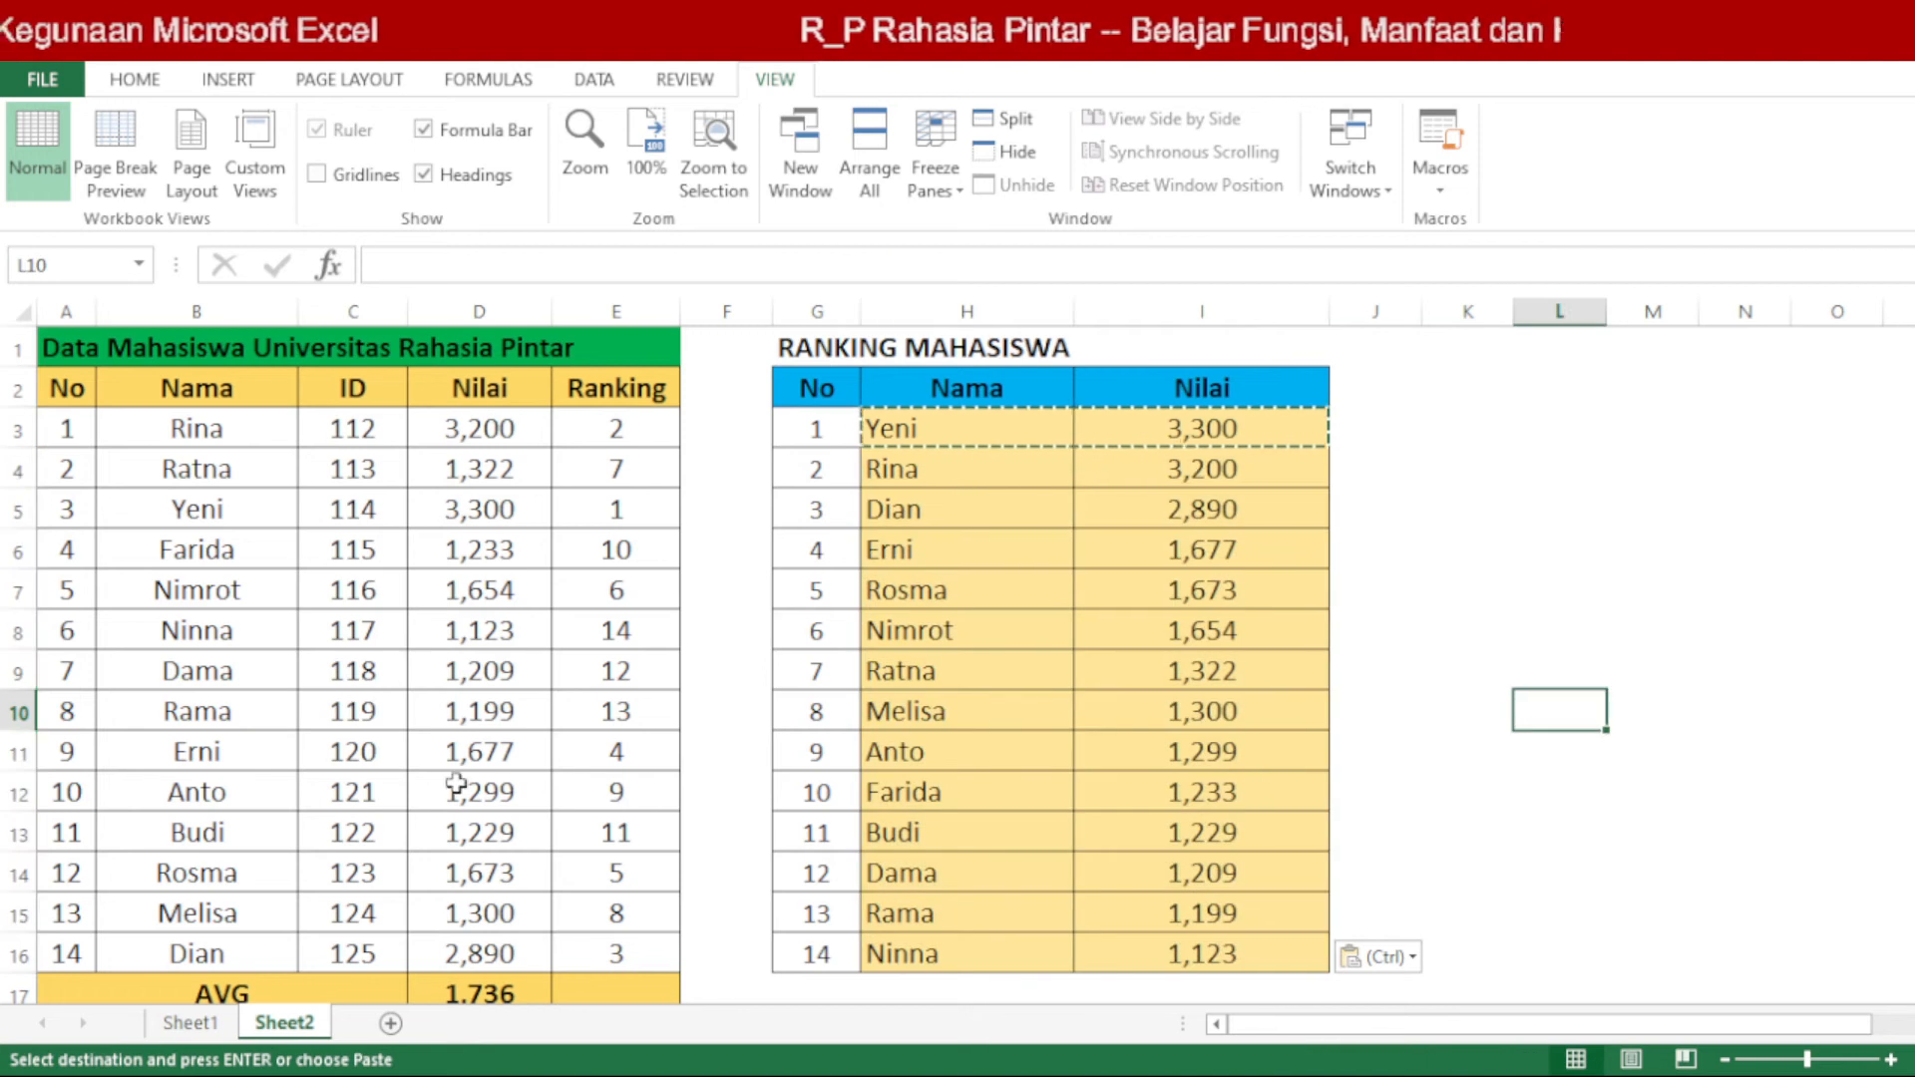
Step: Compare source row 8 with the last ranking row, set the Nilai in D8 to 4000, and check the top ranking rows
{"action": "left_click", "coordinate": [502, 793]}
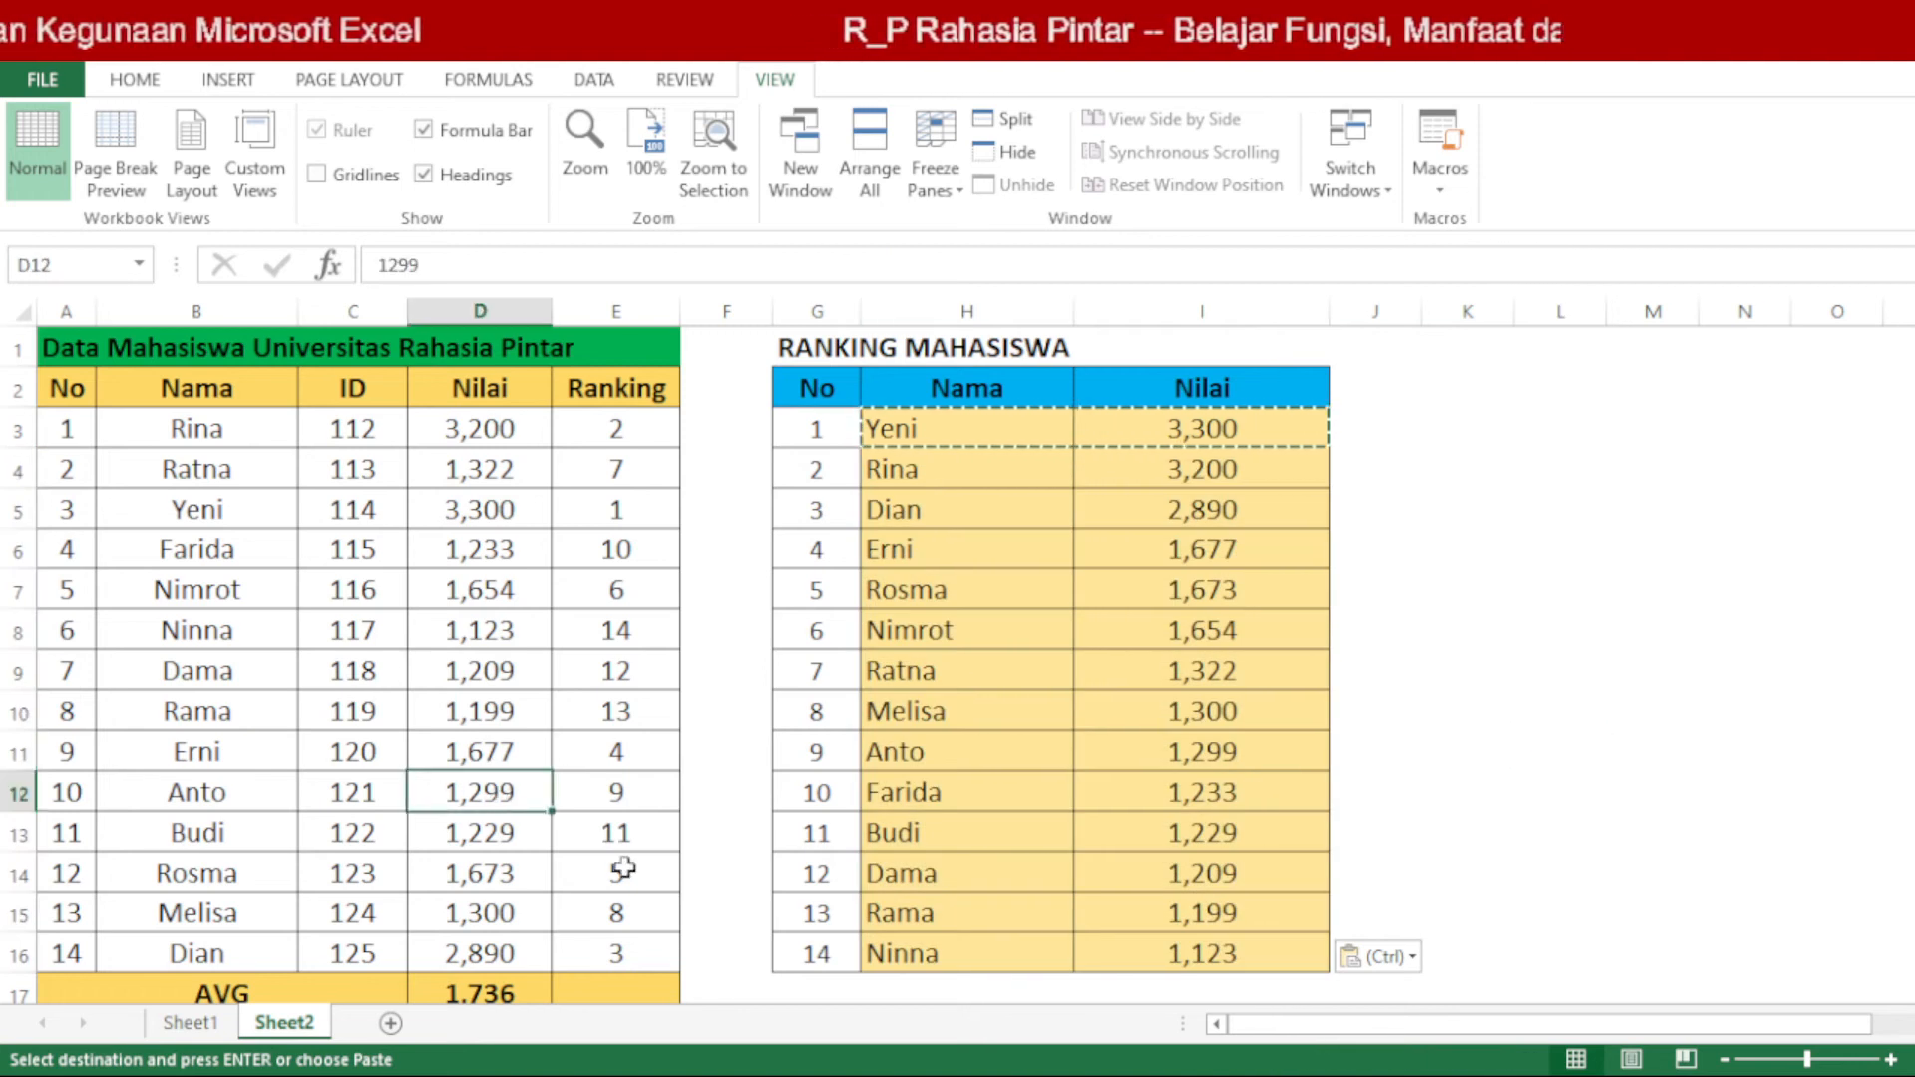
{"action": "left_click_drag", "start_coordinate": [621, 636], "coordinate": [265, 628]}
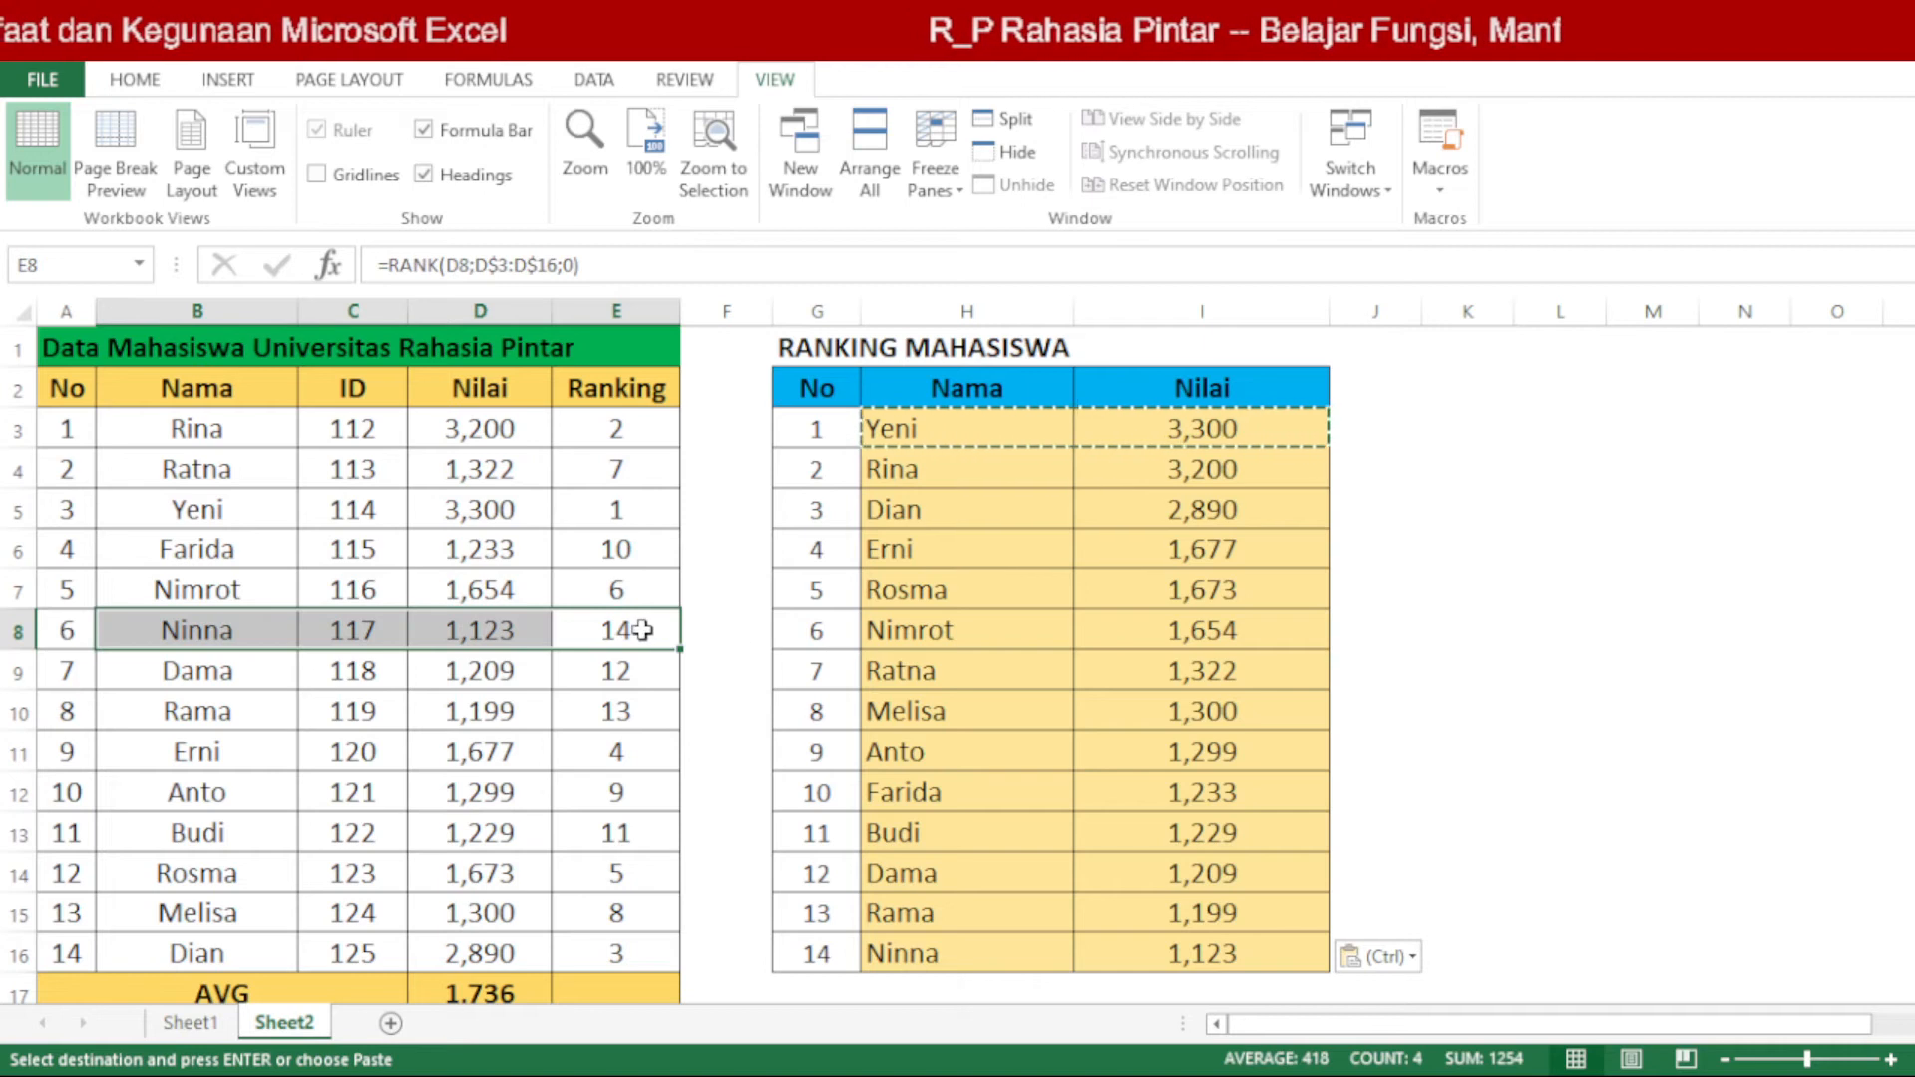
{"action": "left_click_drag", "start_coordinate": [840, 953], "coordinate": [1171, 953]}
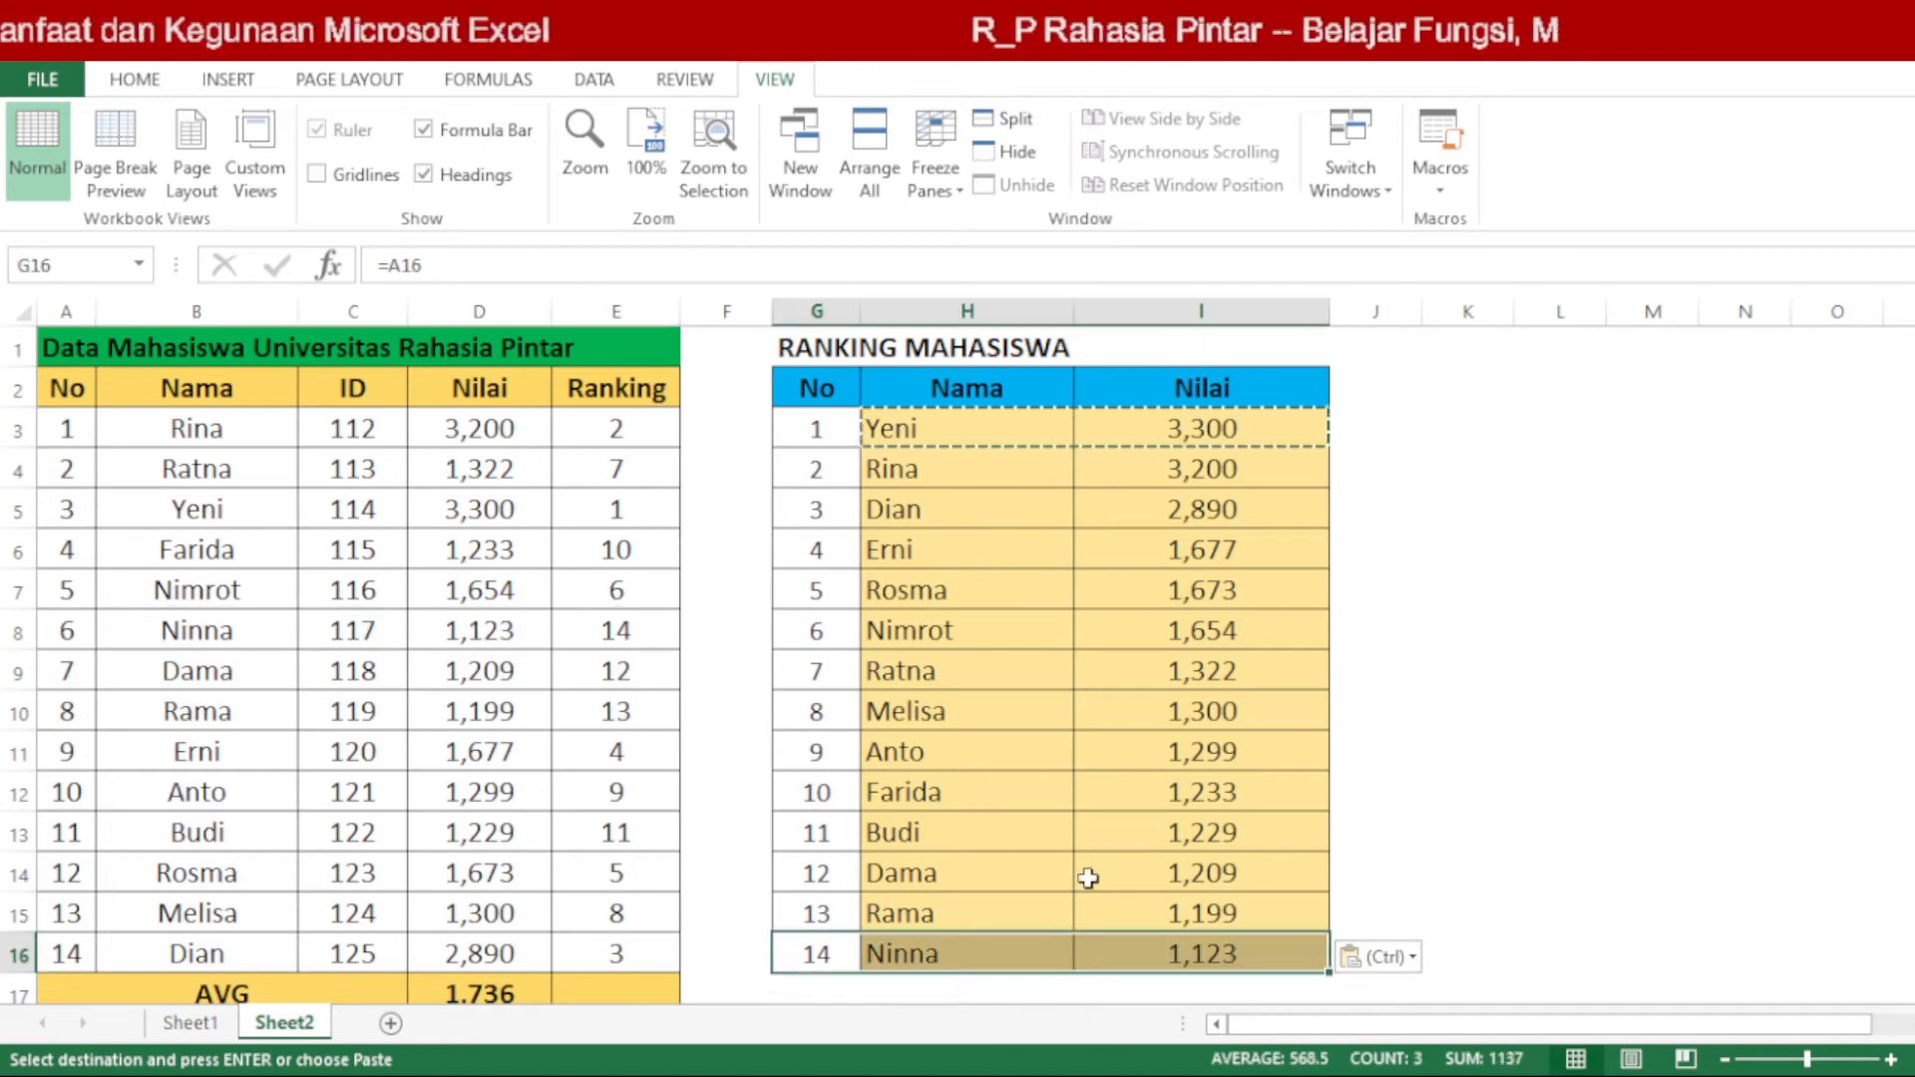
{"action": "left_click", "coordinate": [636, 624]}
{"action": "left_click", "coordinate": [445, 628]}
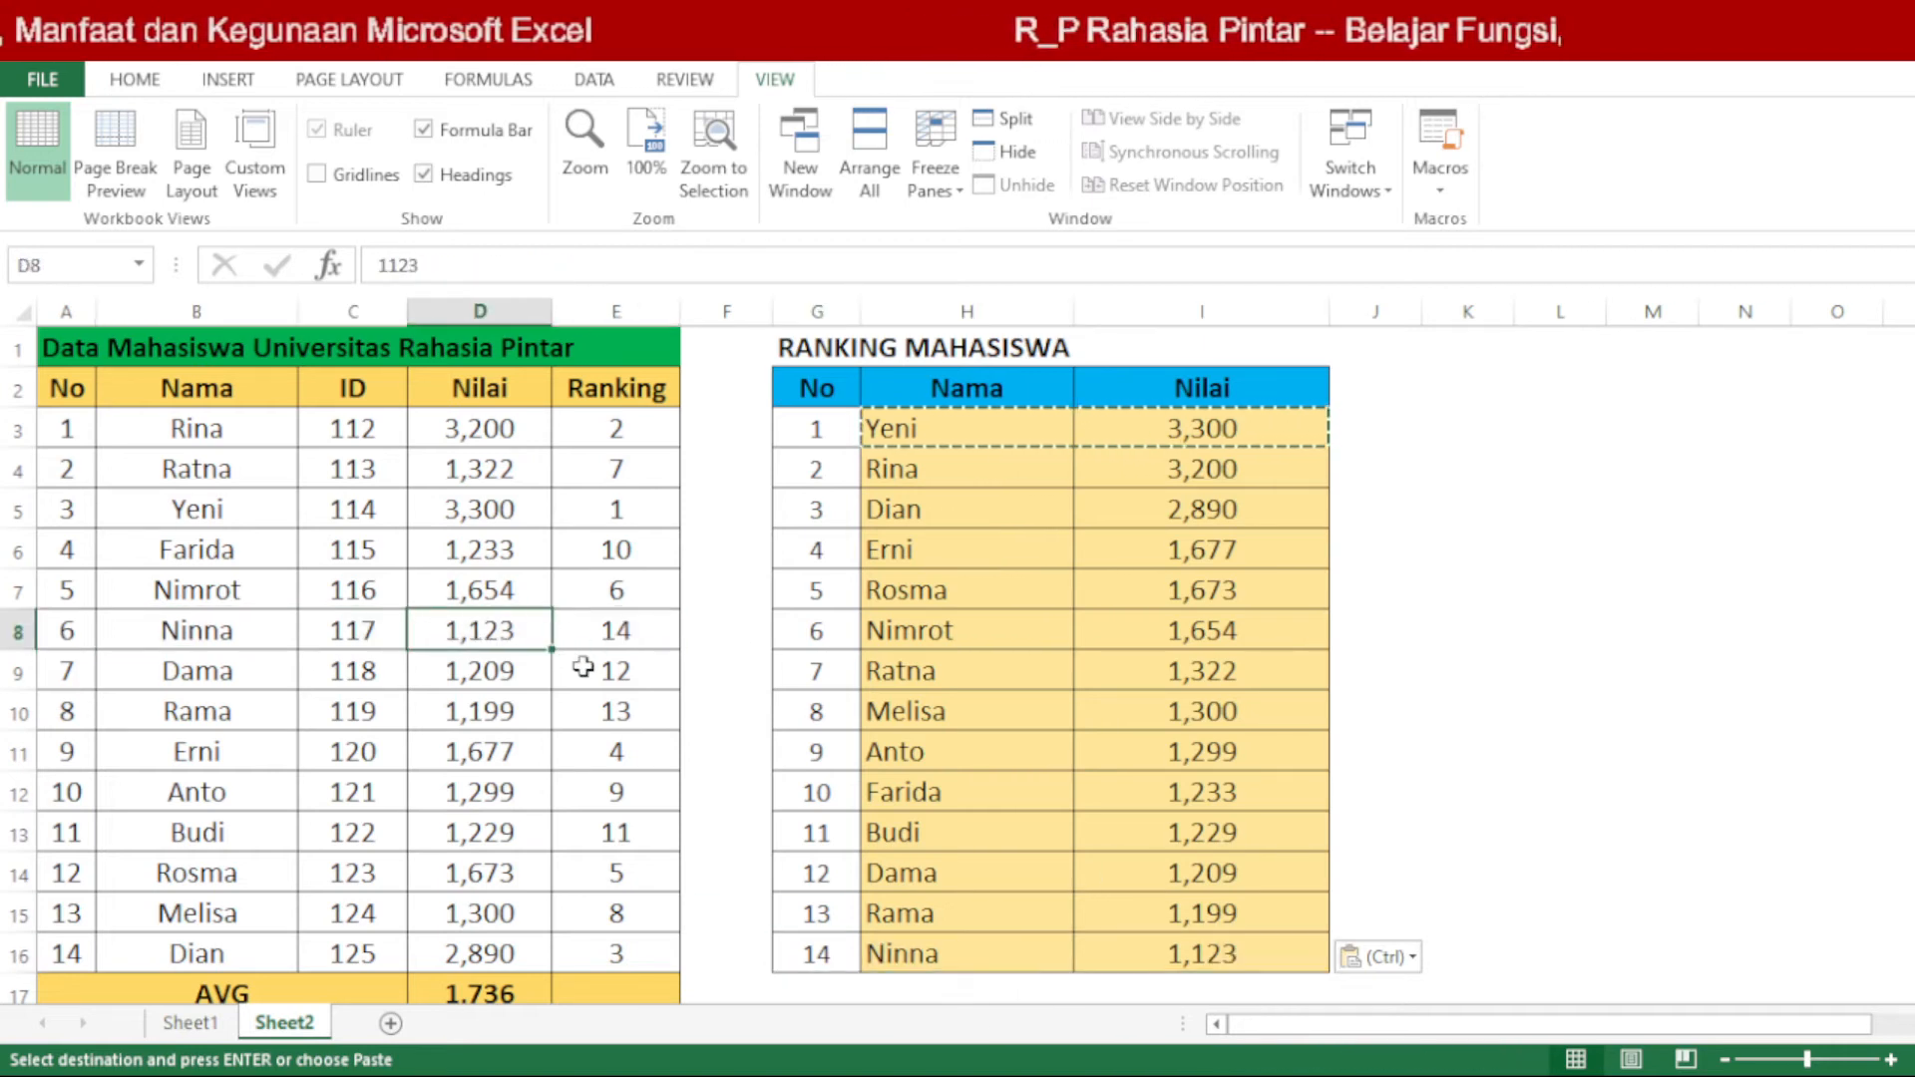
{"action": "type", "text": "4000"}
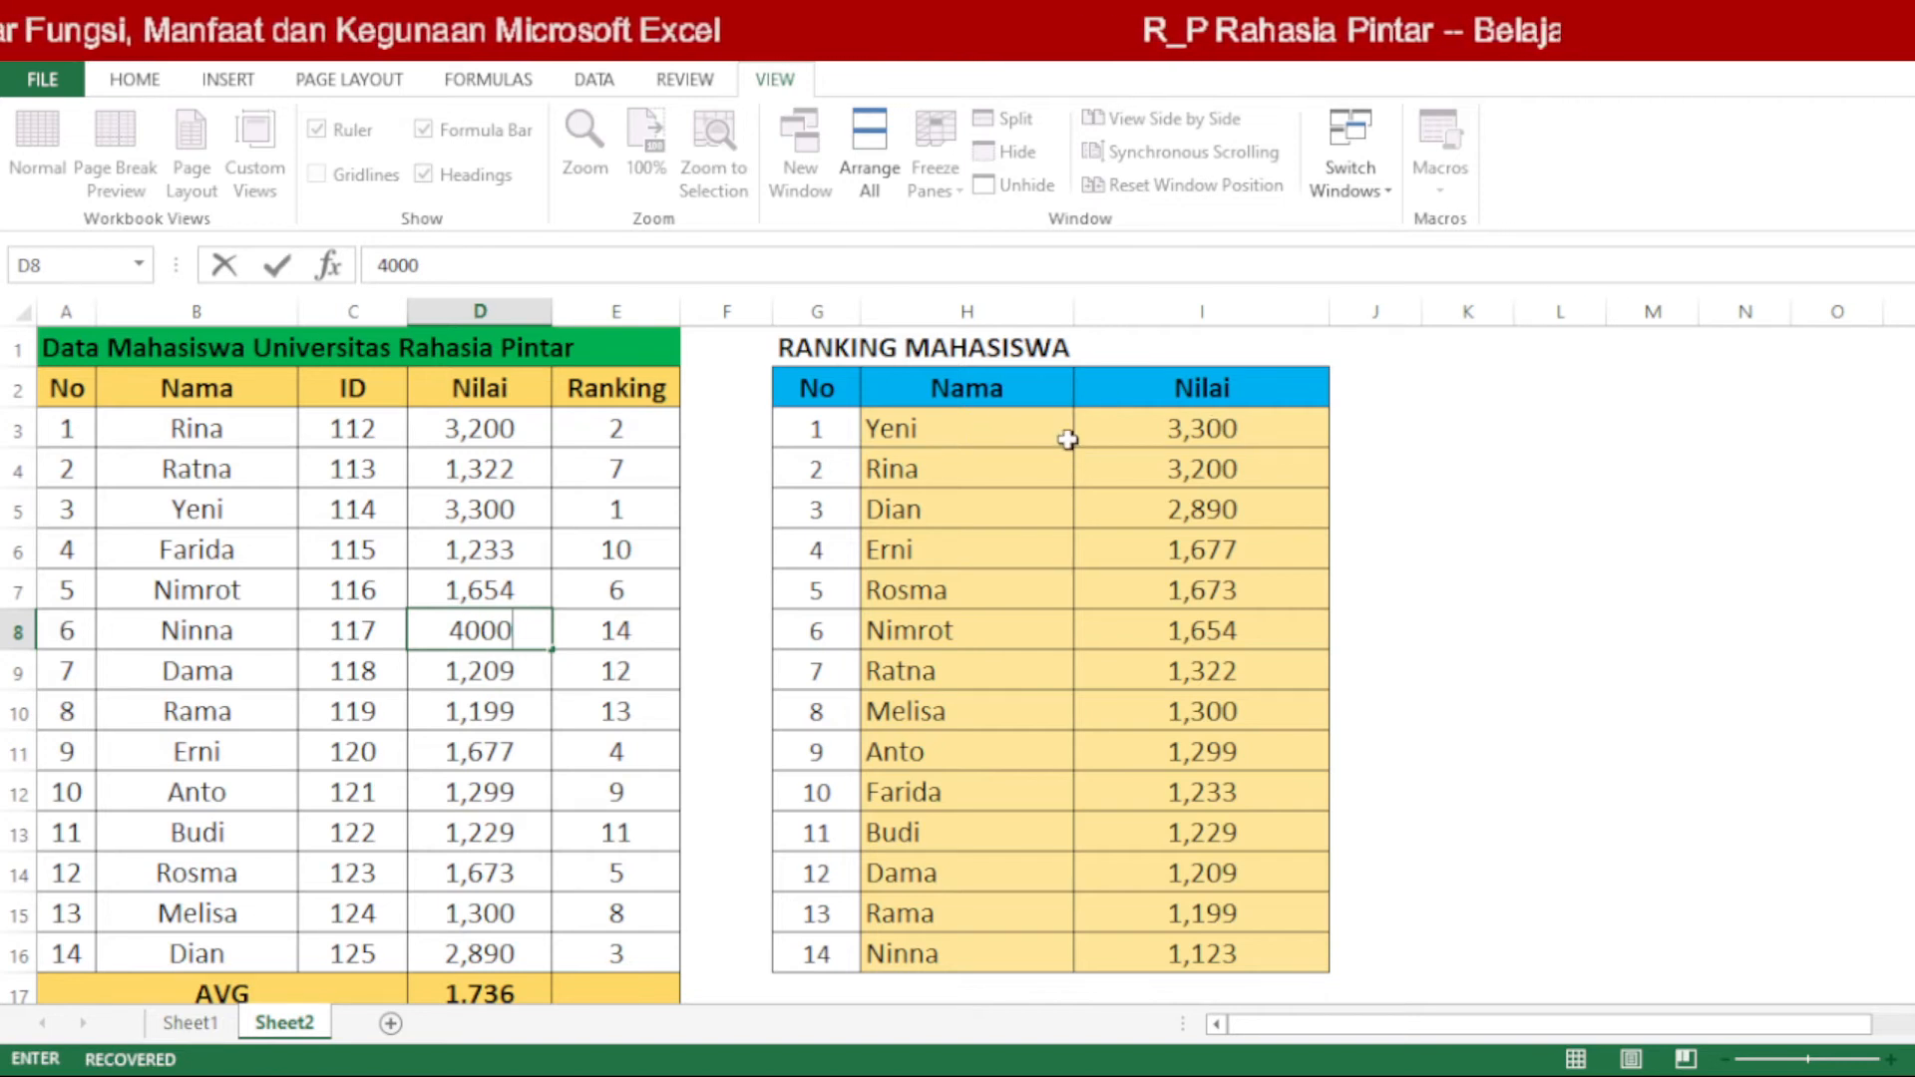
{"action": "key", "text": "Return"}
{"action": "left_click_drag", "start_coordinate": [952, 429], "coordinate": [1143, 455]}
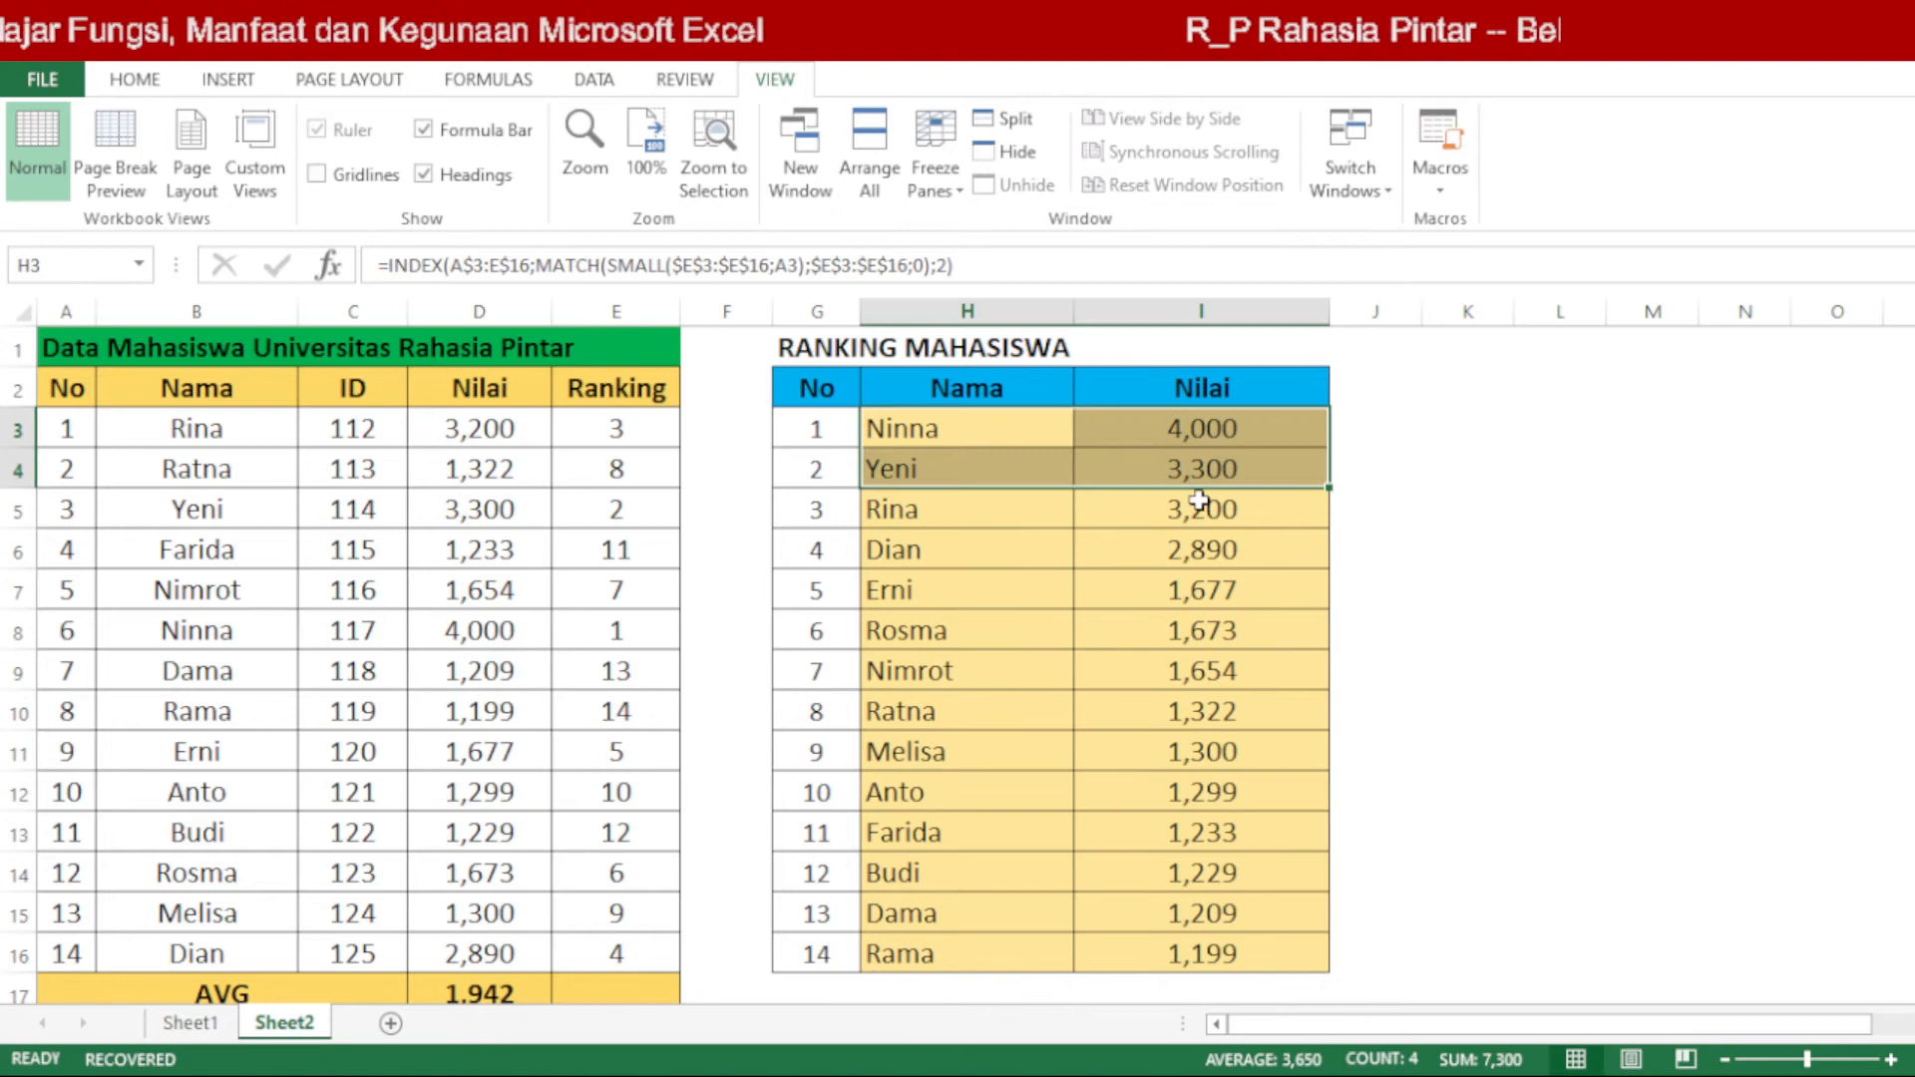
{"action": "left_click", "coordinate": [1406, 616]}
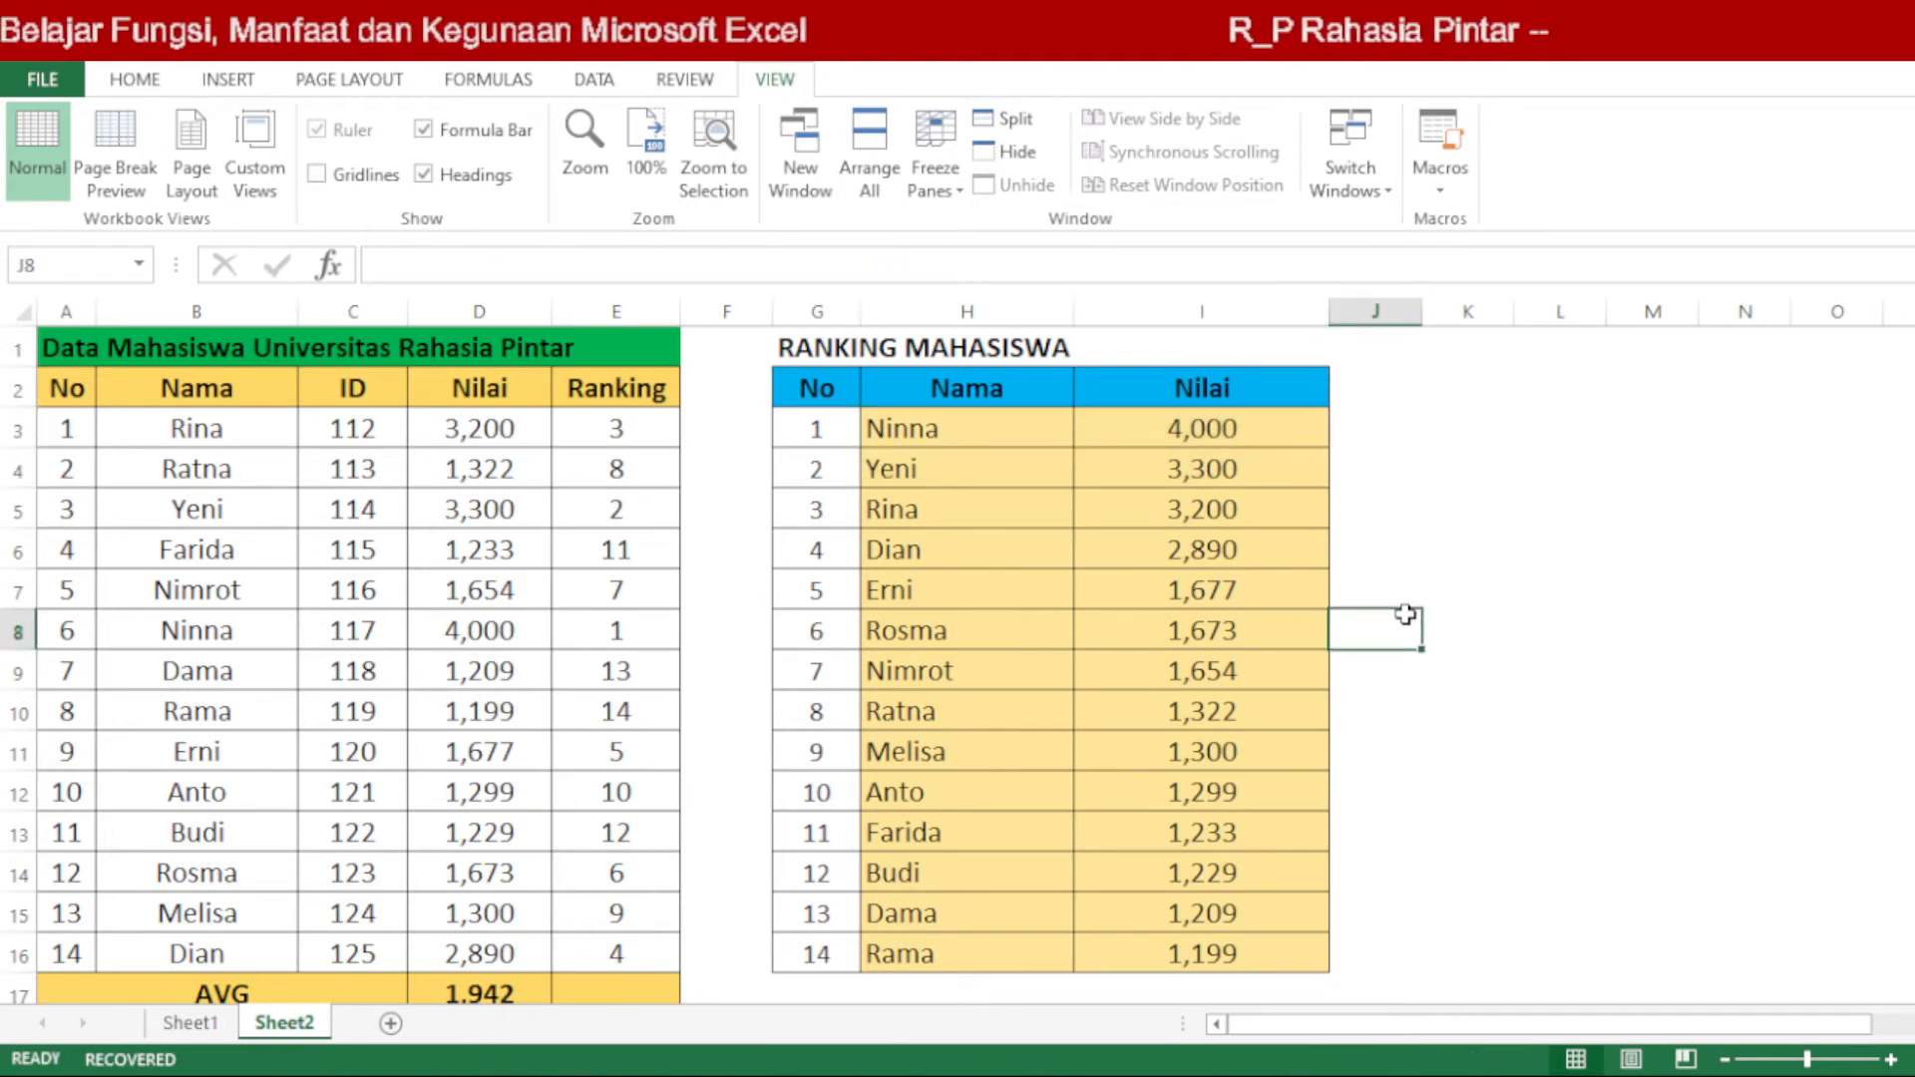
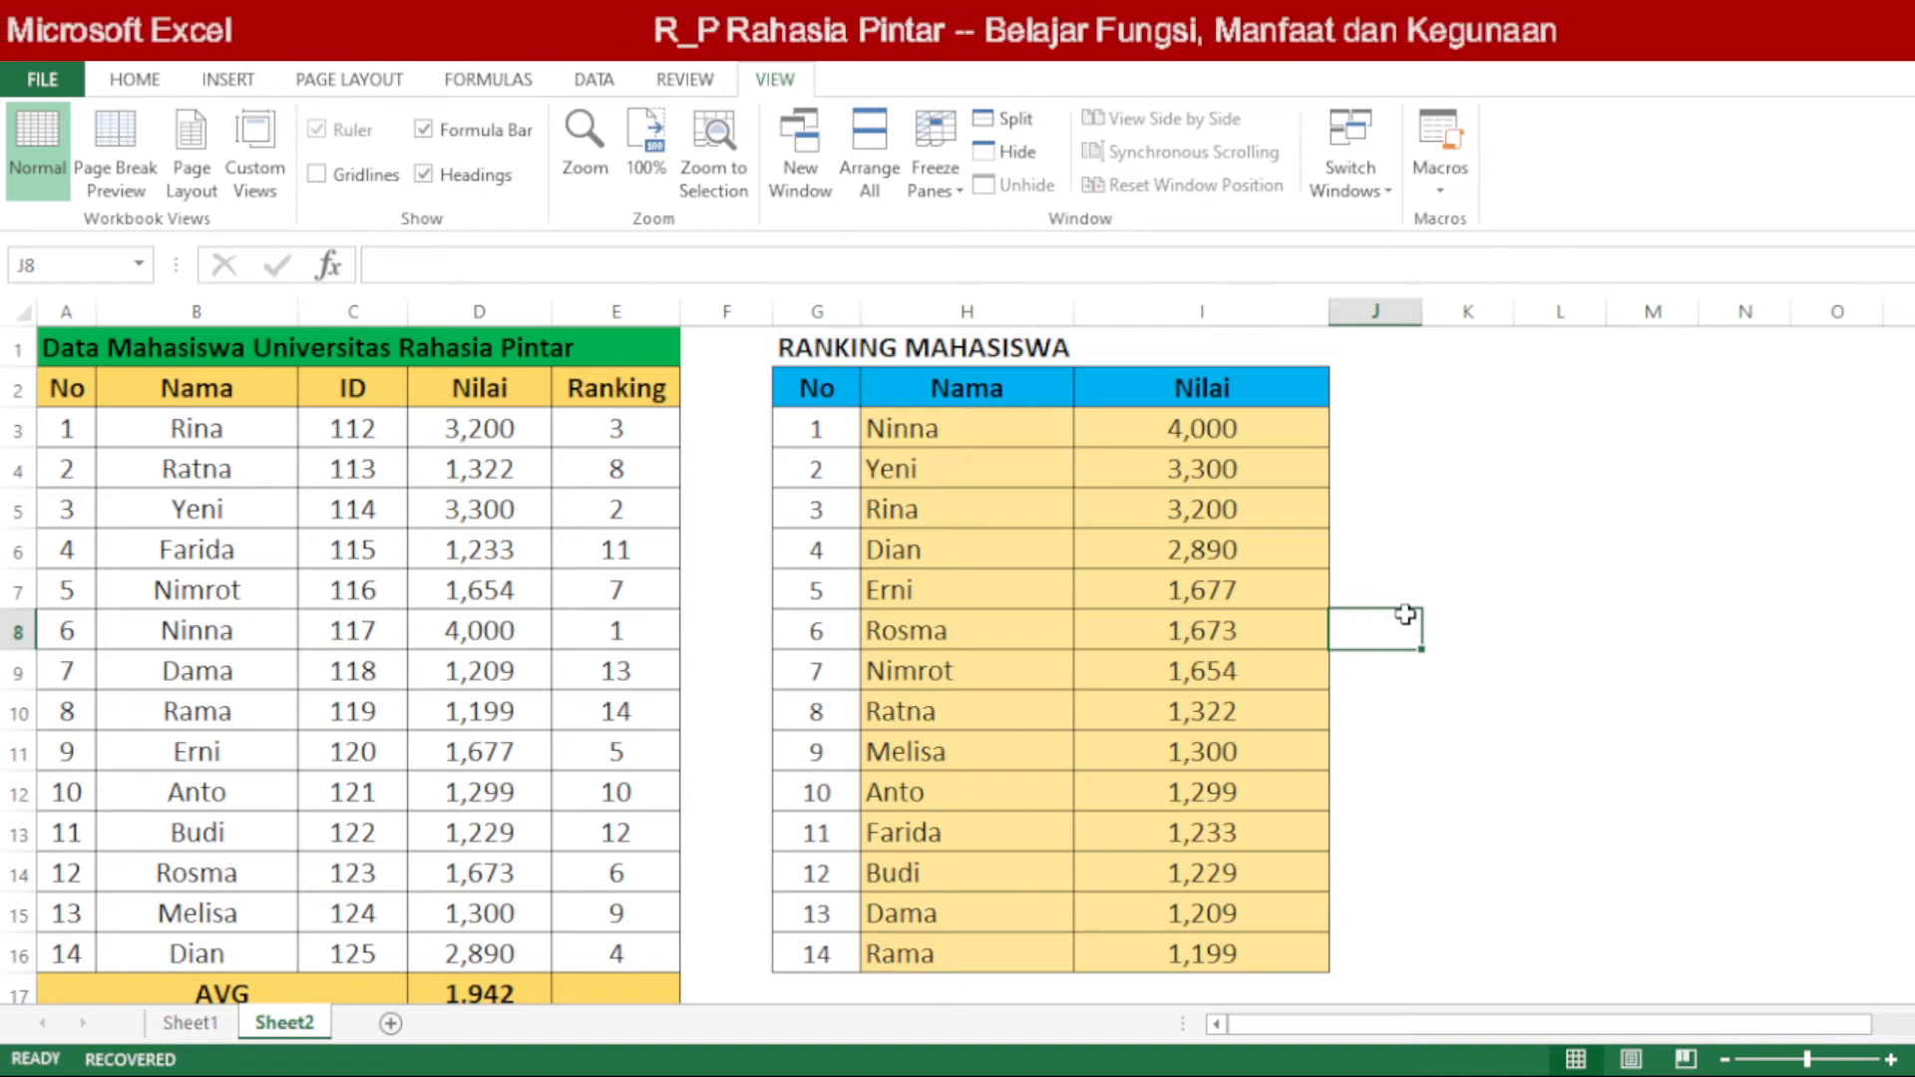
Step: Examine the RANK formula in E3 and compare the Ranking column with the ranking table in H3:I16
{"action": "left_click", "coordinate": [639, 427]}
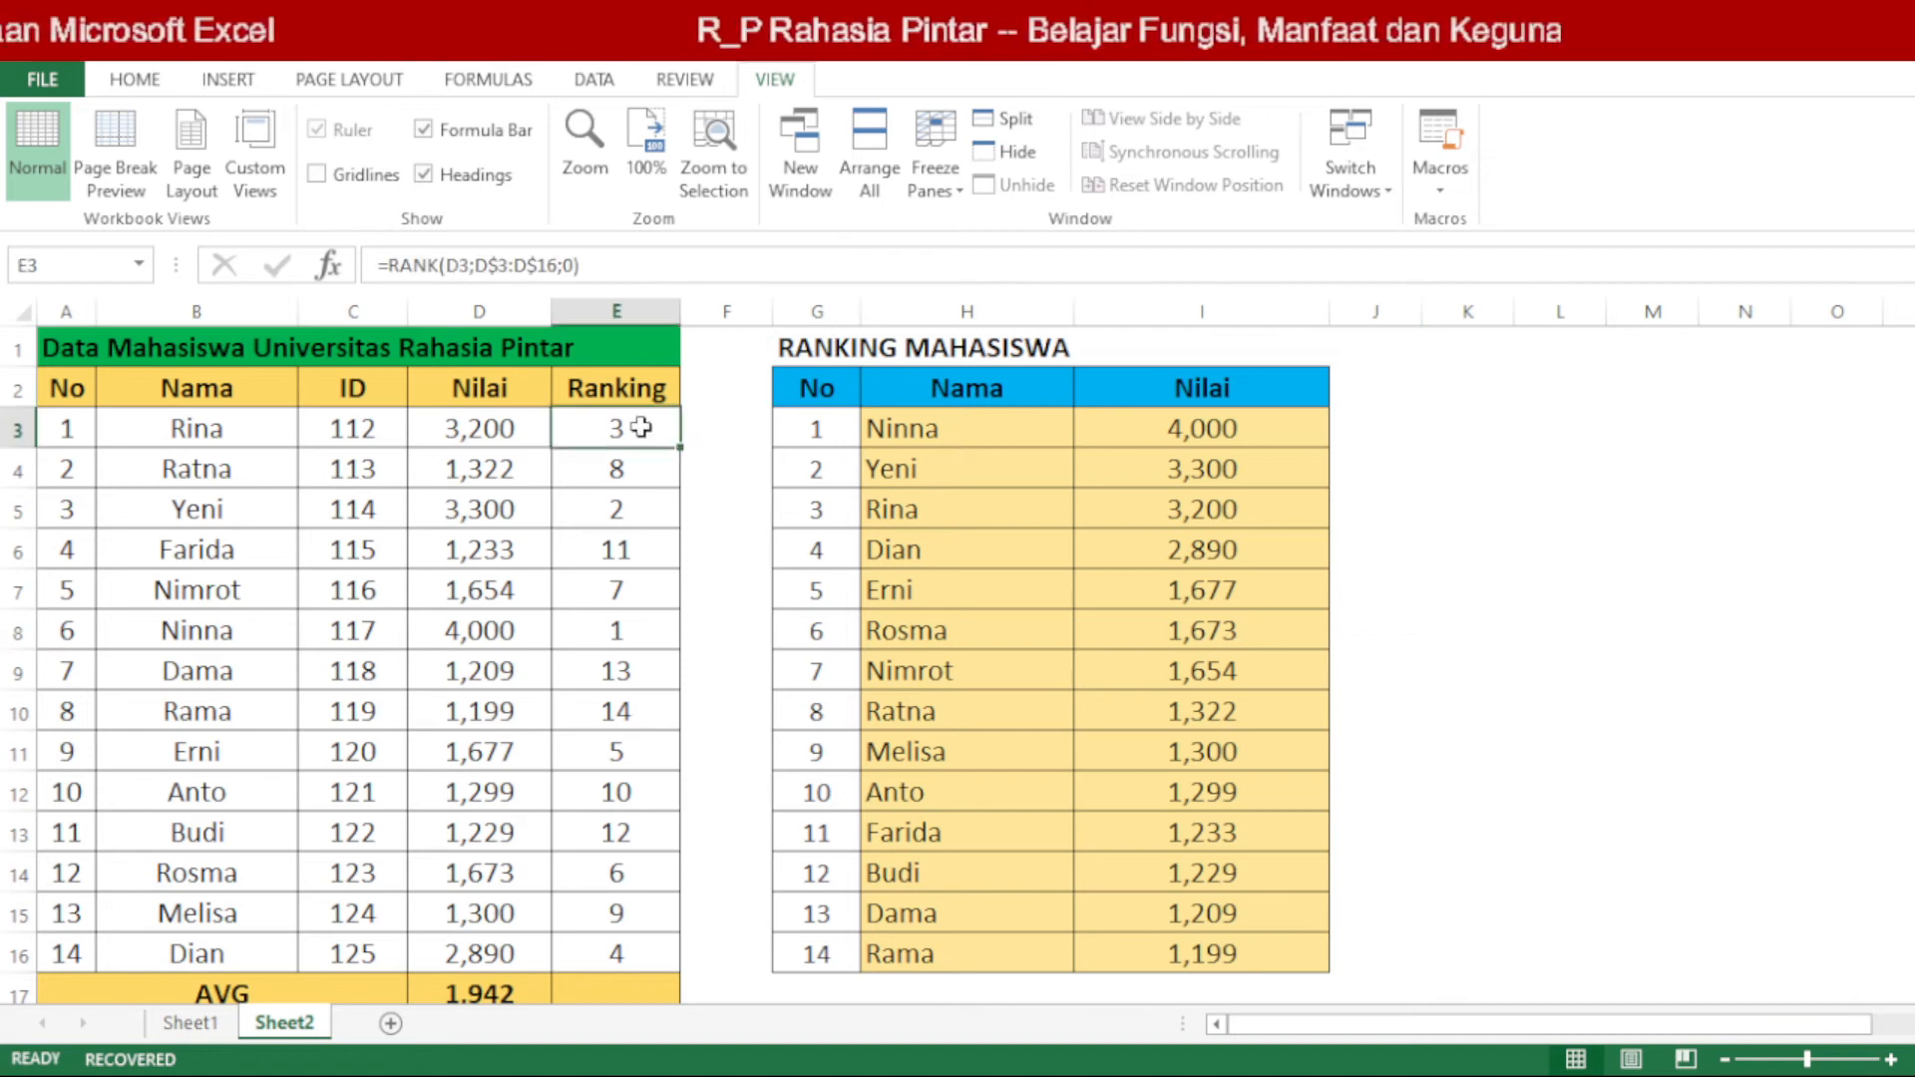
{"action": "double_click", "coordinate": [639, 427]}
{"action": "key", "text": "Return"}
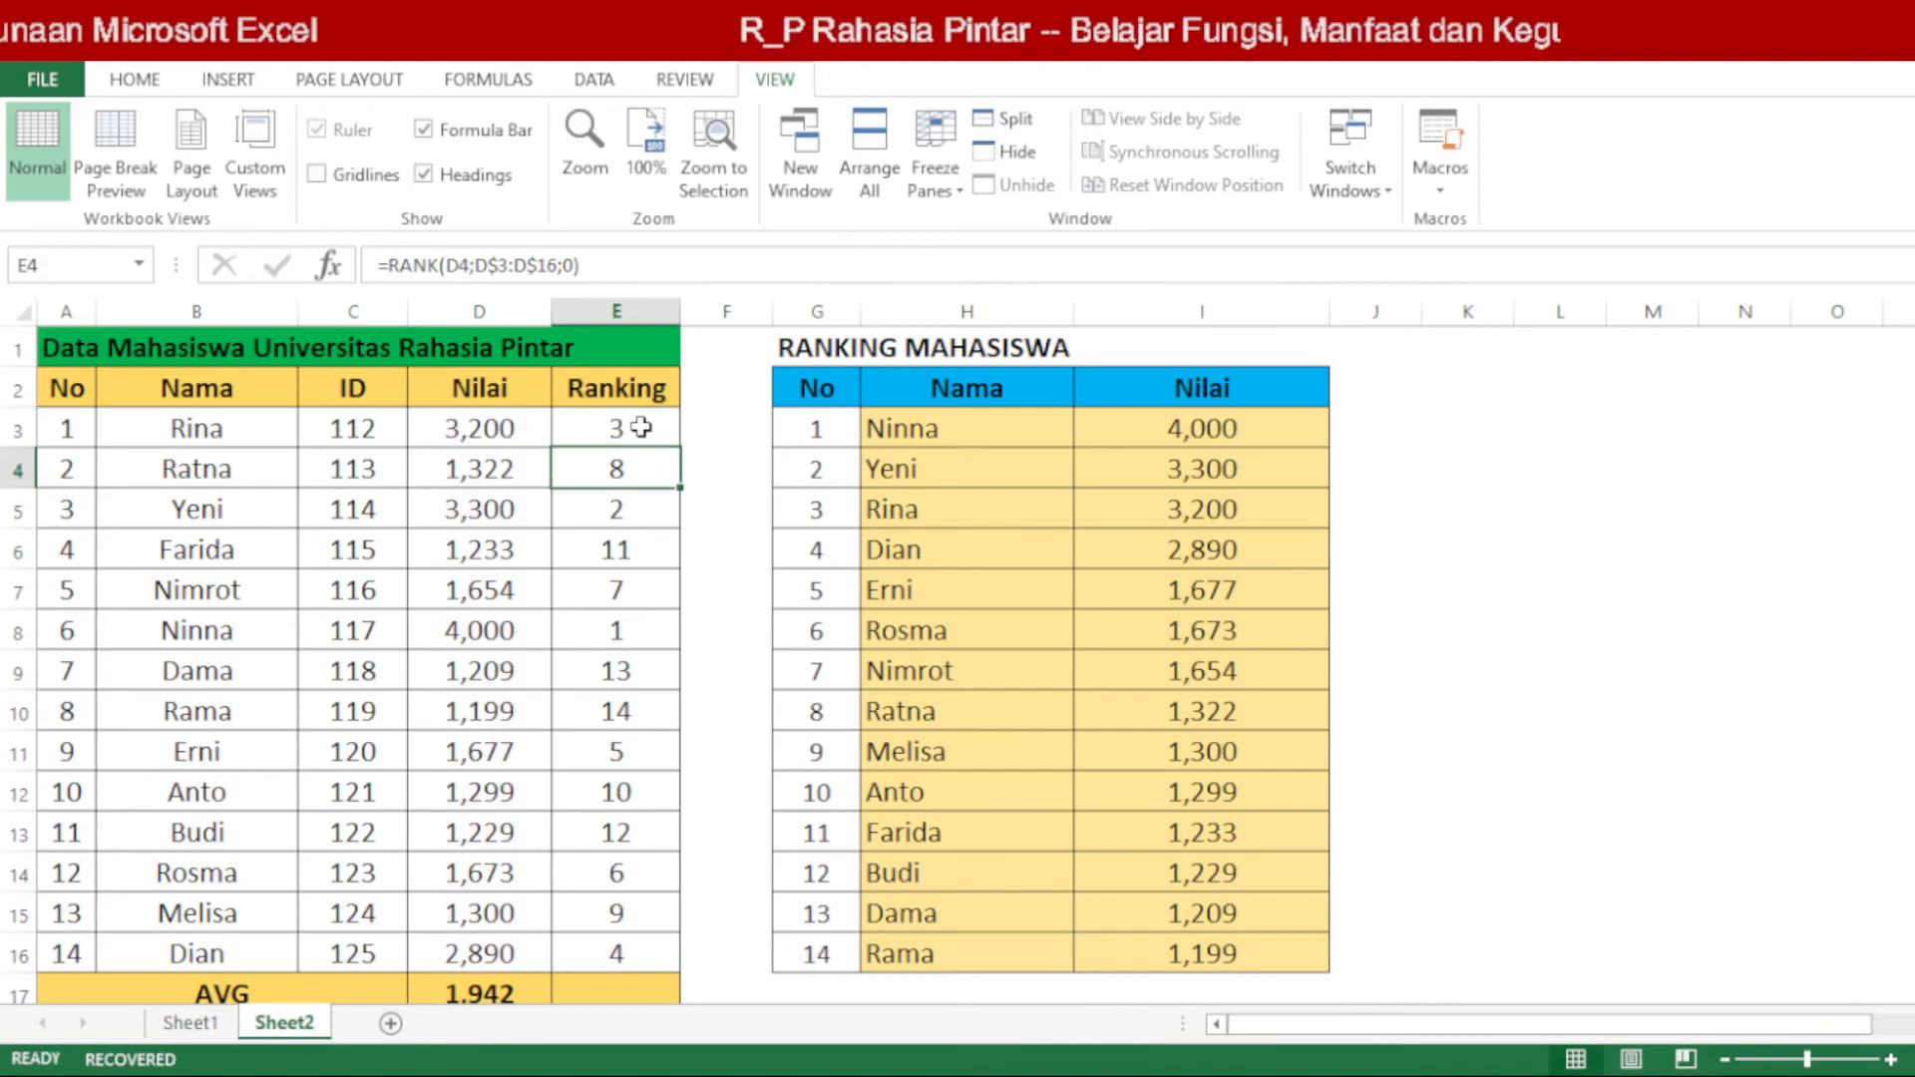
{"action": "left_click_drag", "start_coordinate": [900, 421], "coordinate": [1263, 969]}
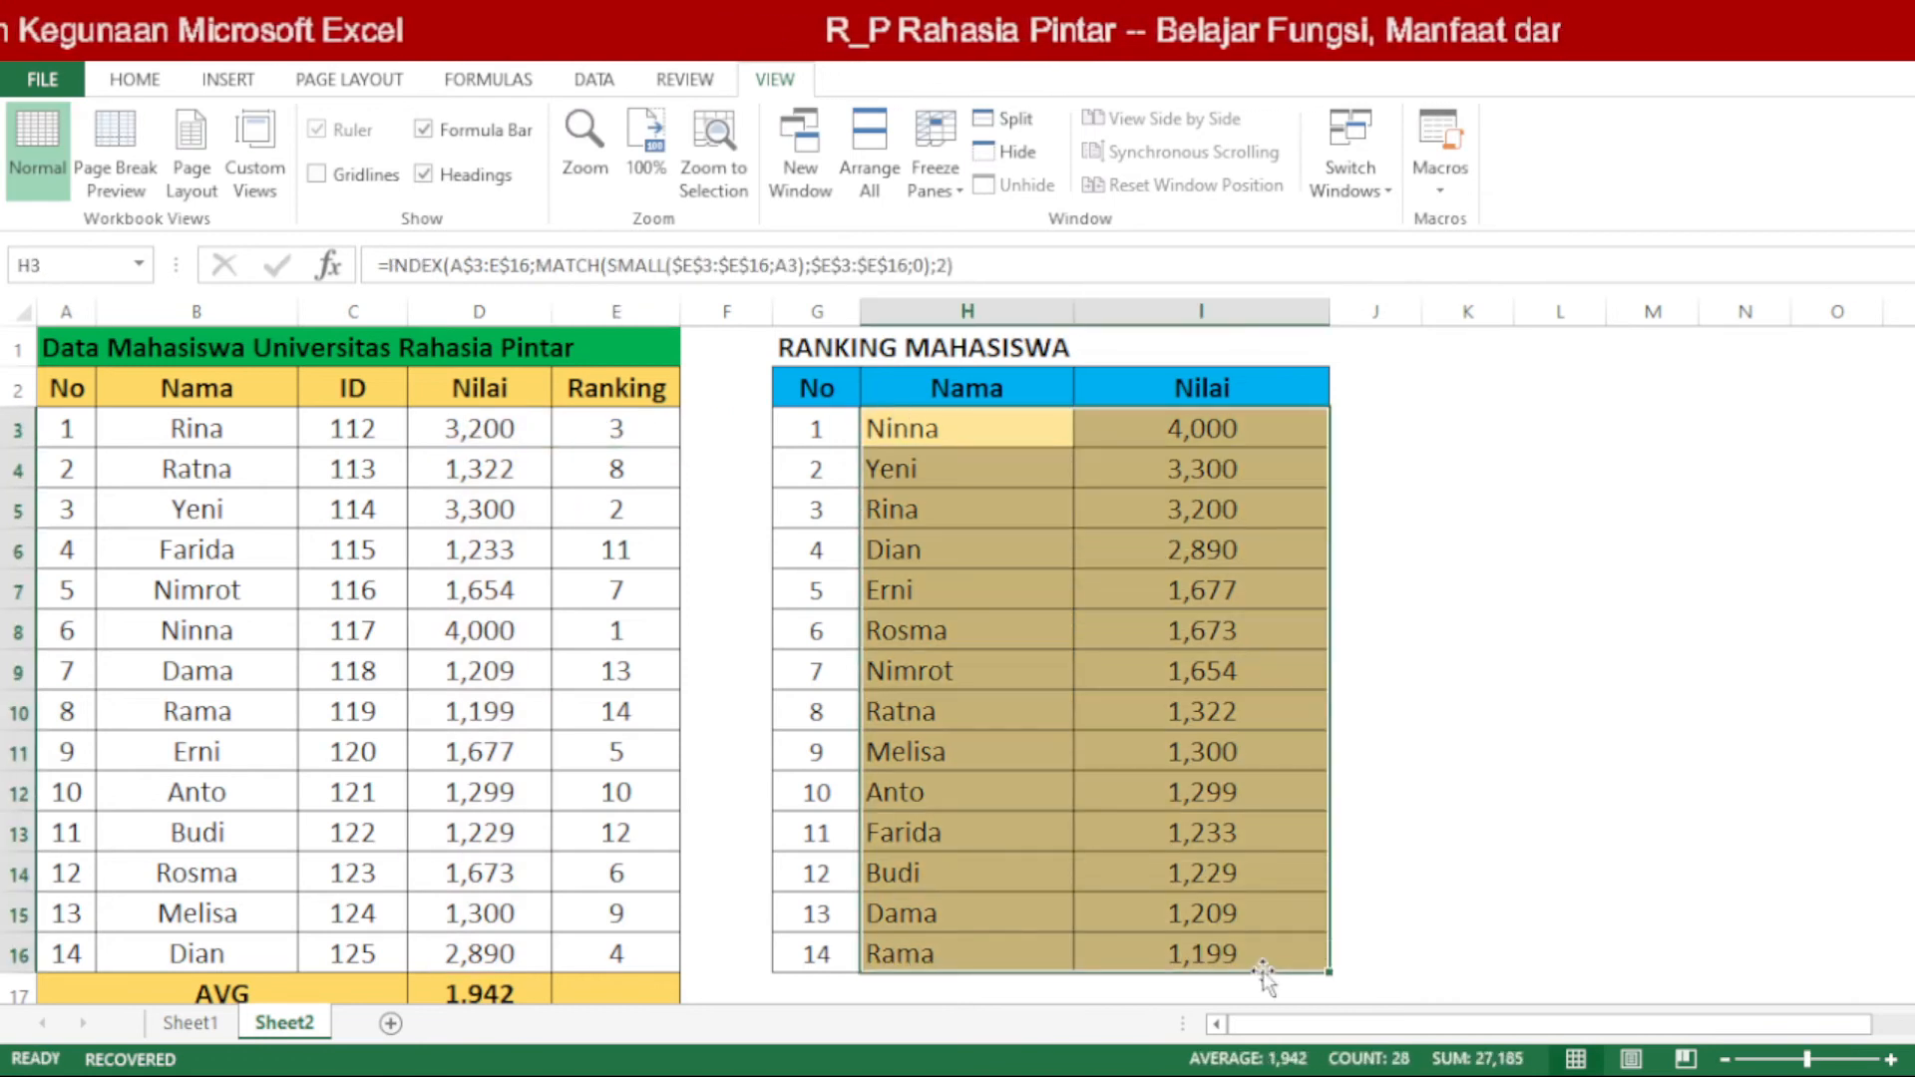
{"action": "left_click", "coordinate": [633, 299]}
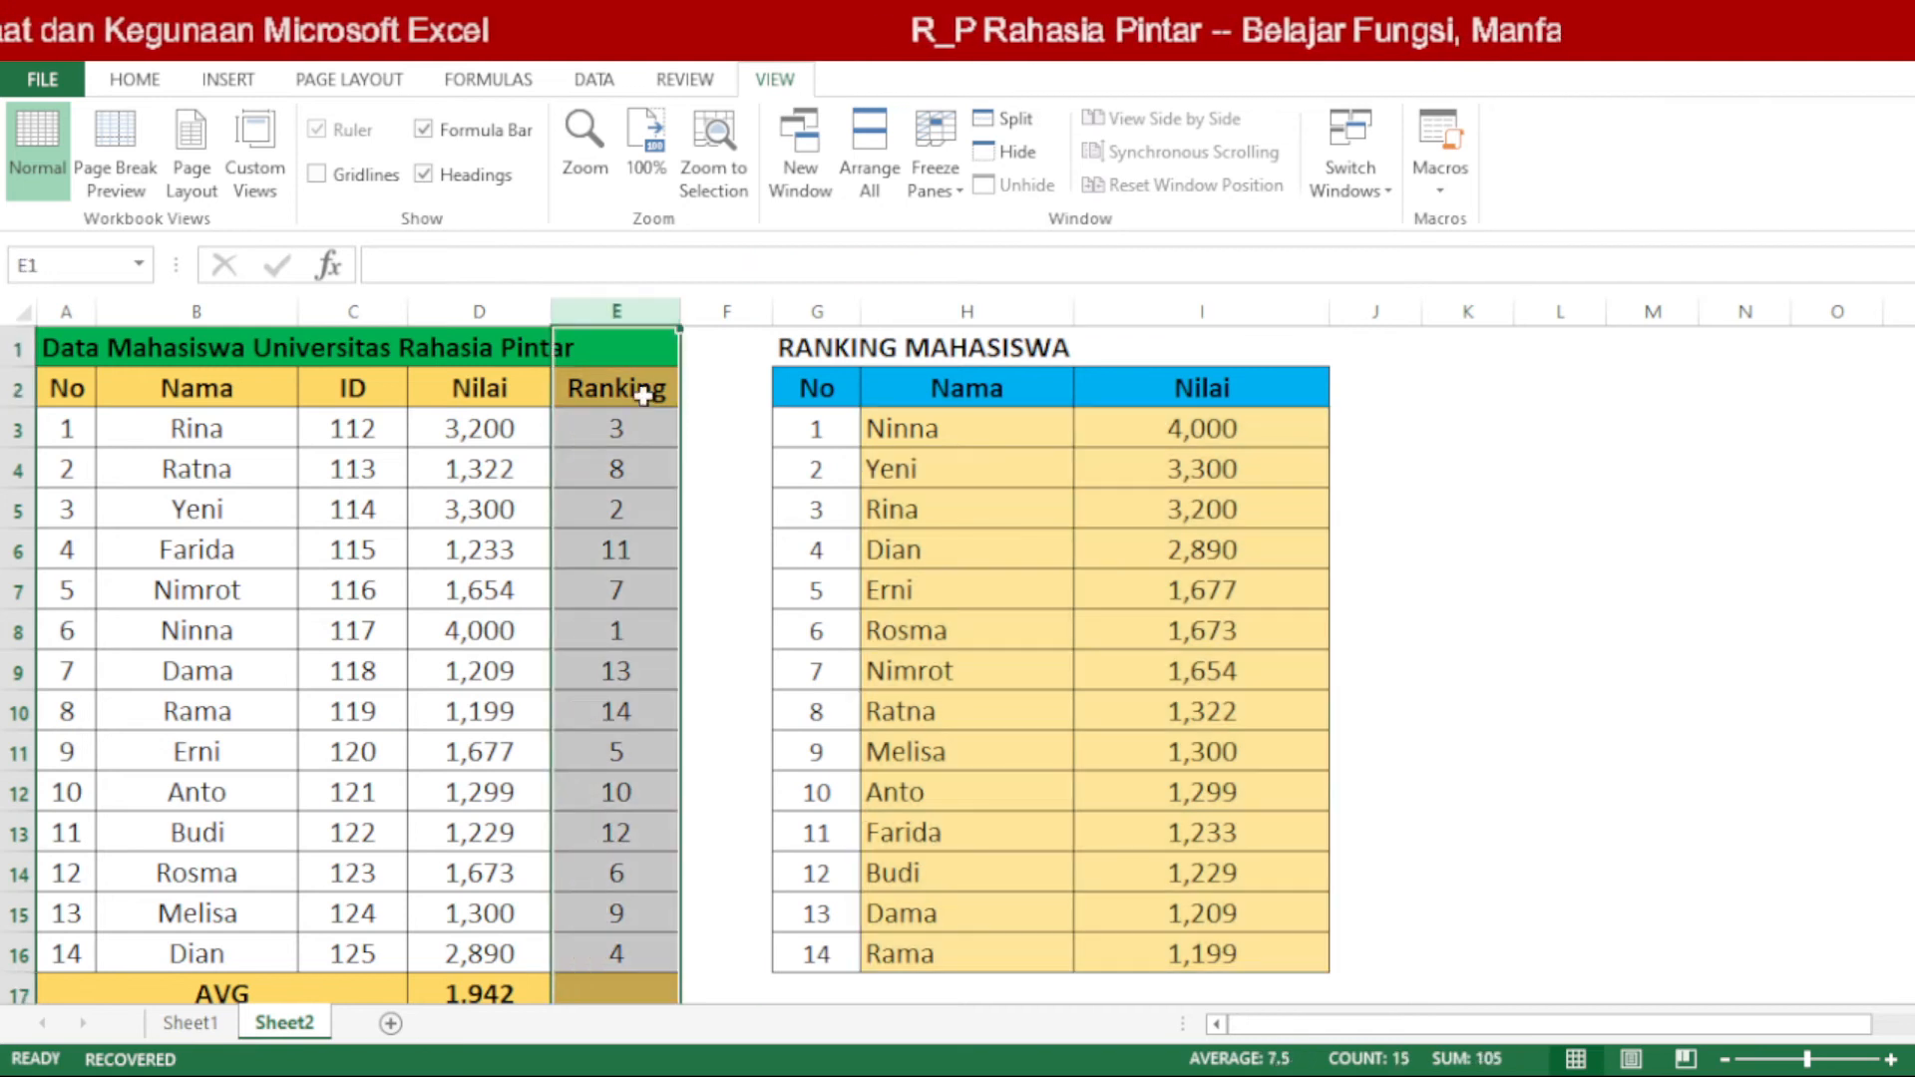
{"action": "double_click", "coordinate": [654, 437]}
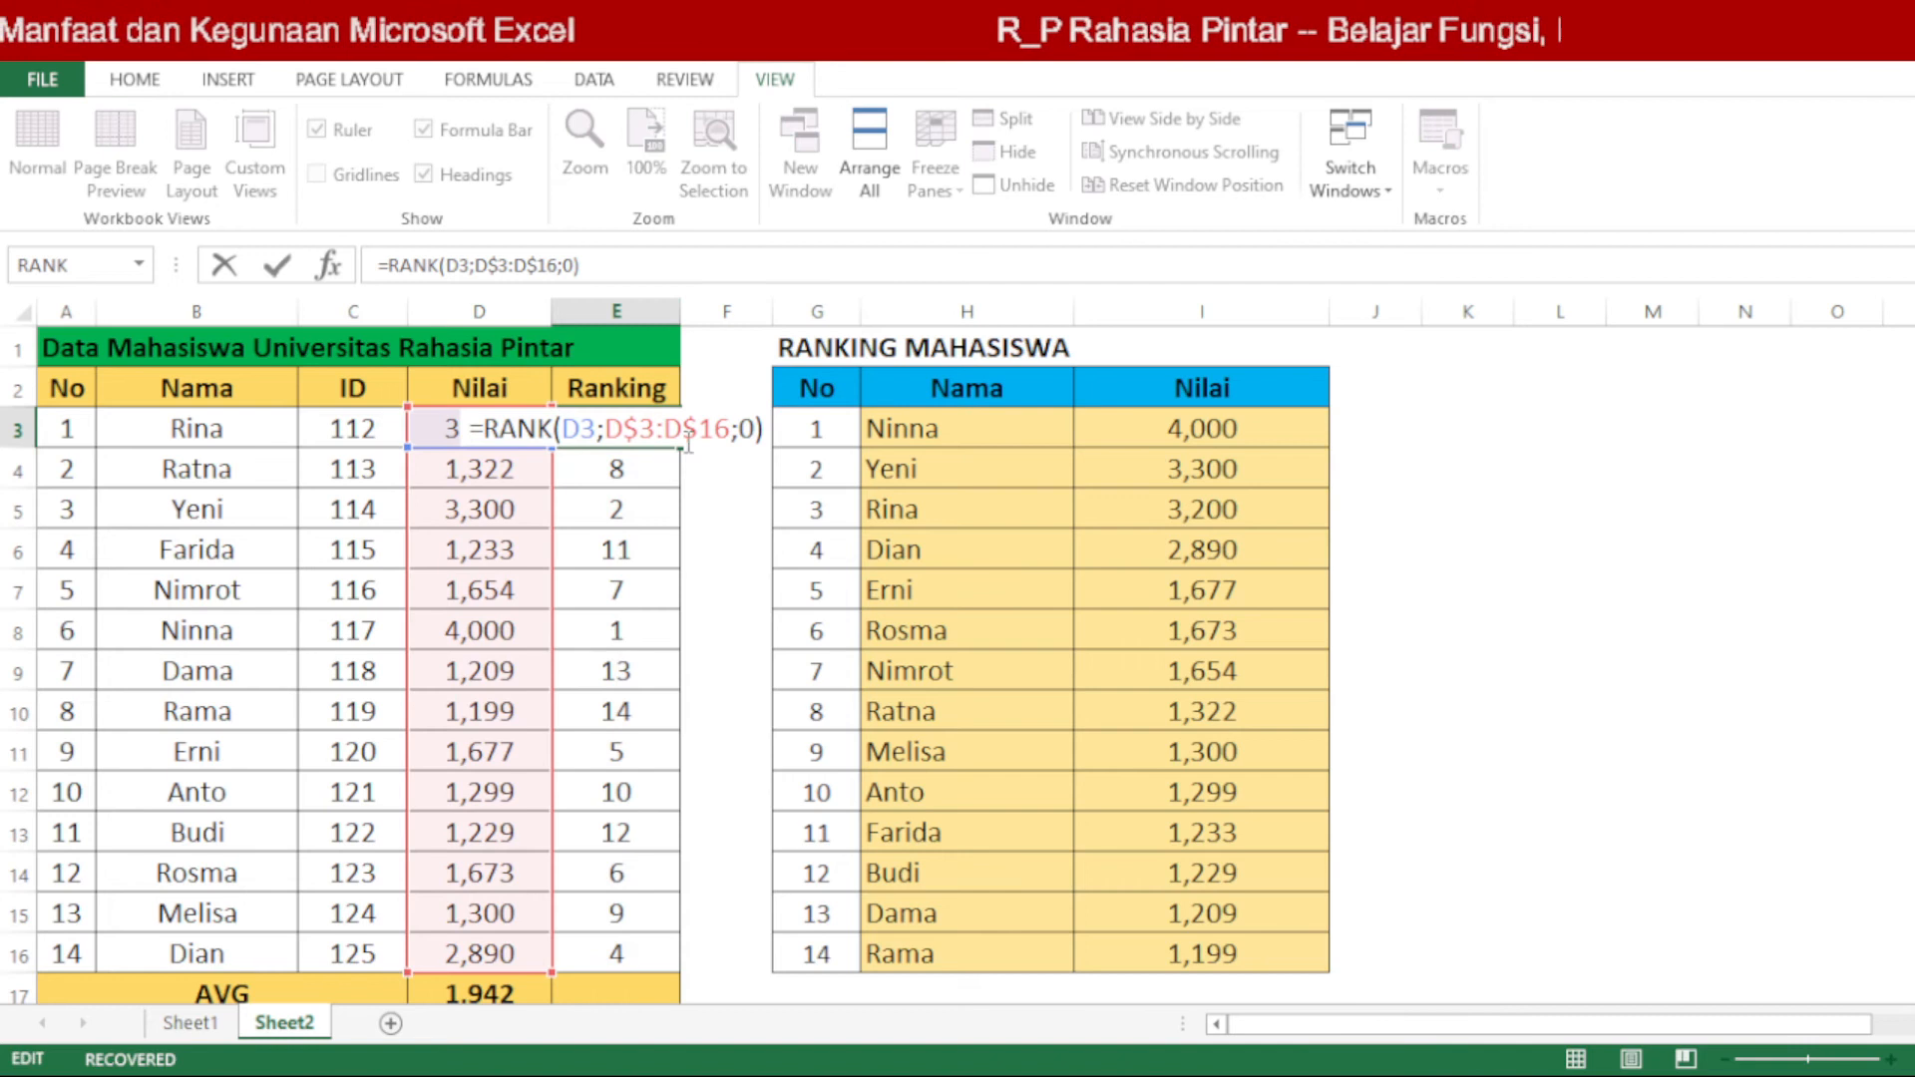
{"action": "key", "text": "Return"}
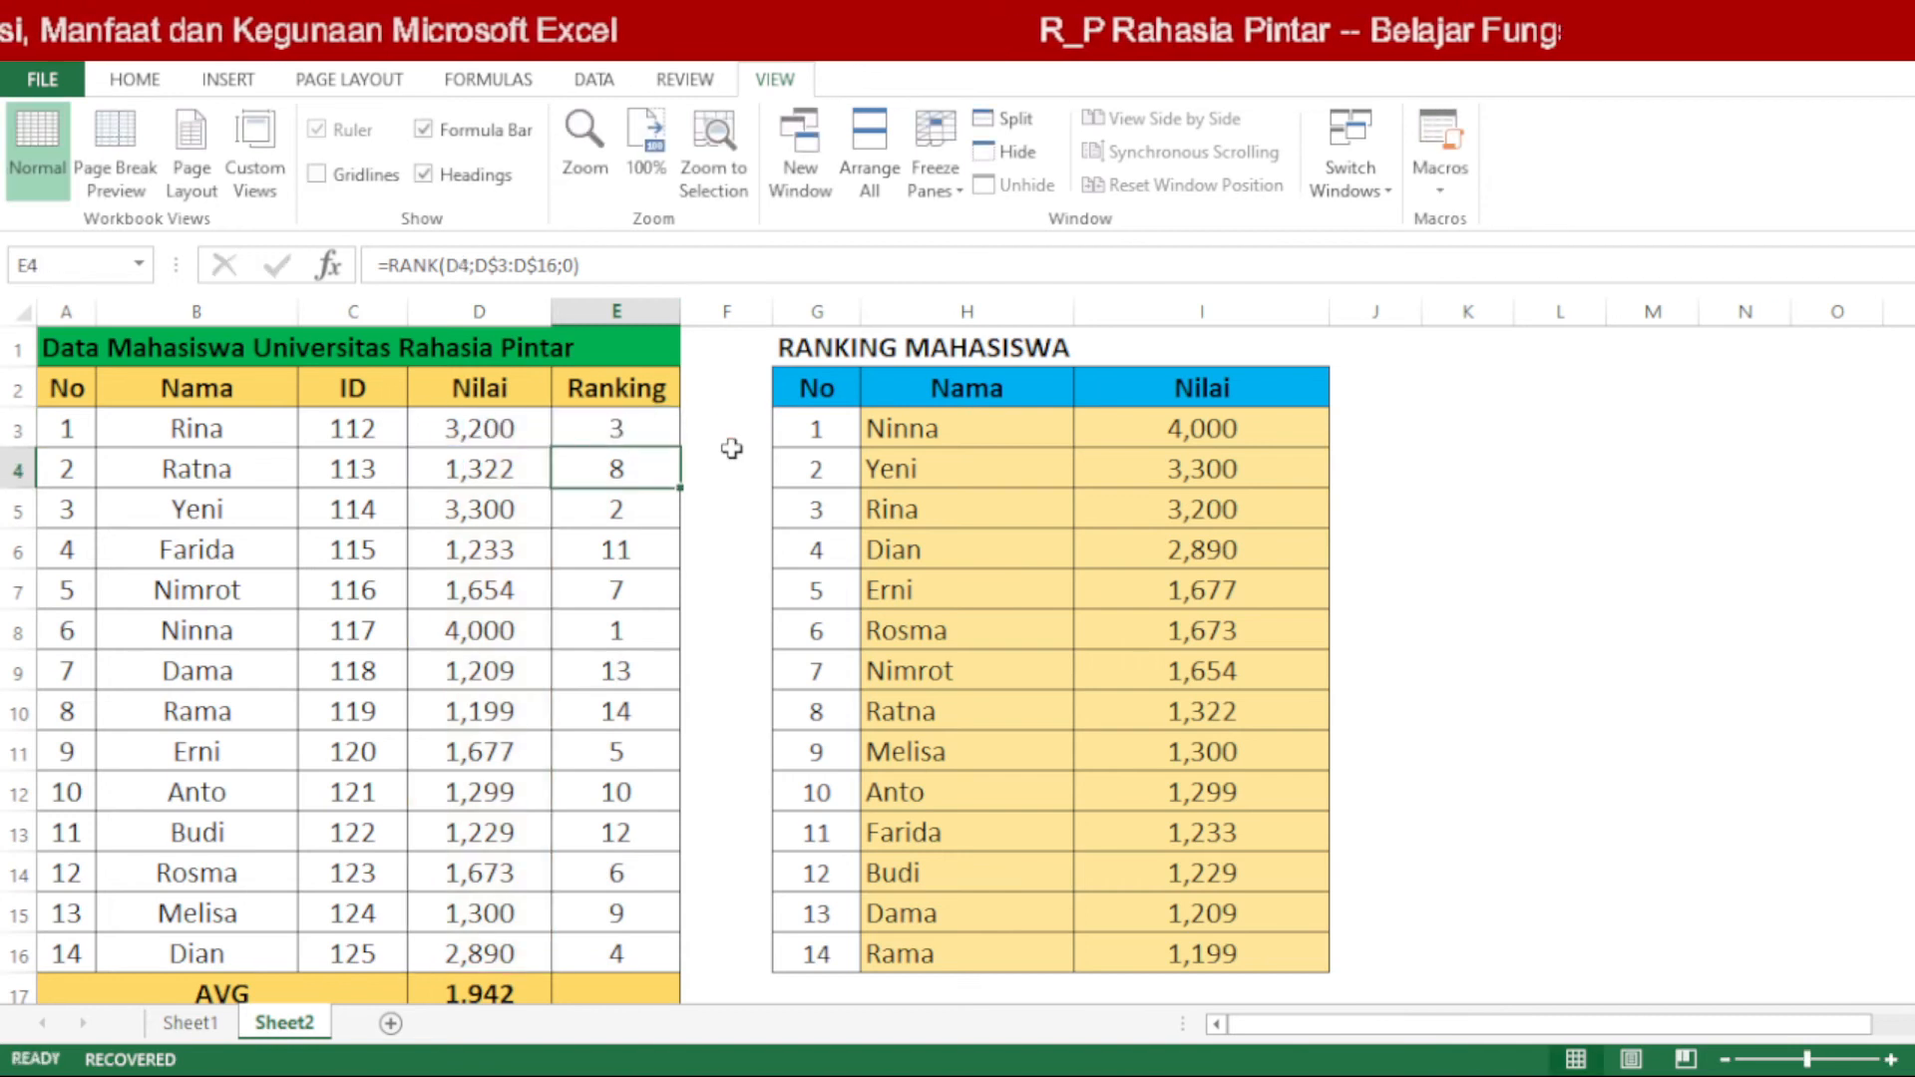
{"action": "left_click_drag", "start_coordinate": [626, 432], "coordinate": [598, 983]}
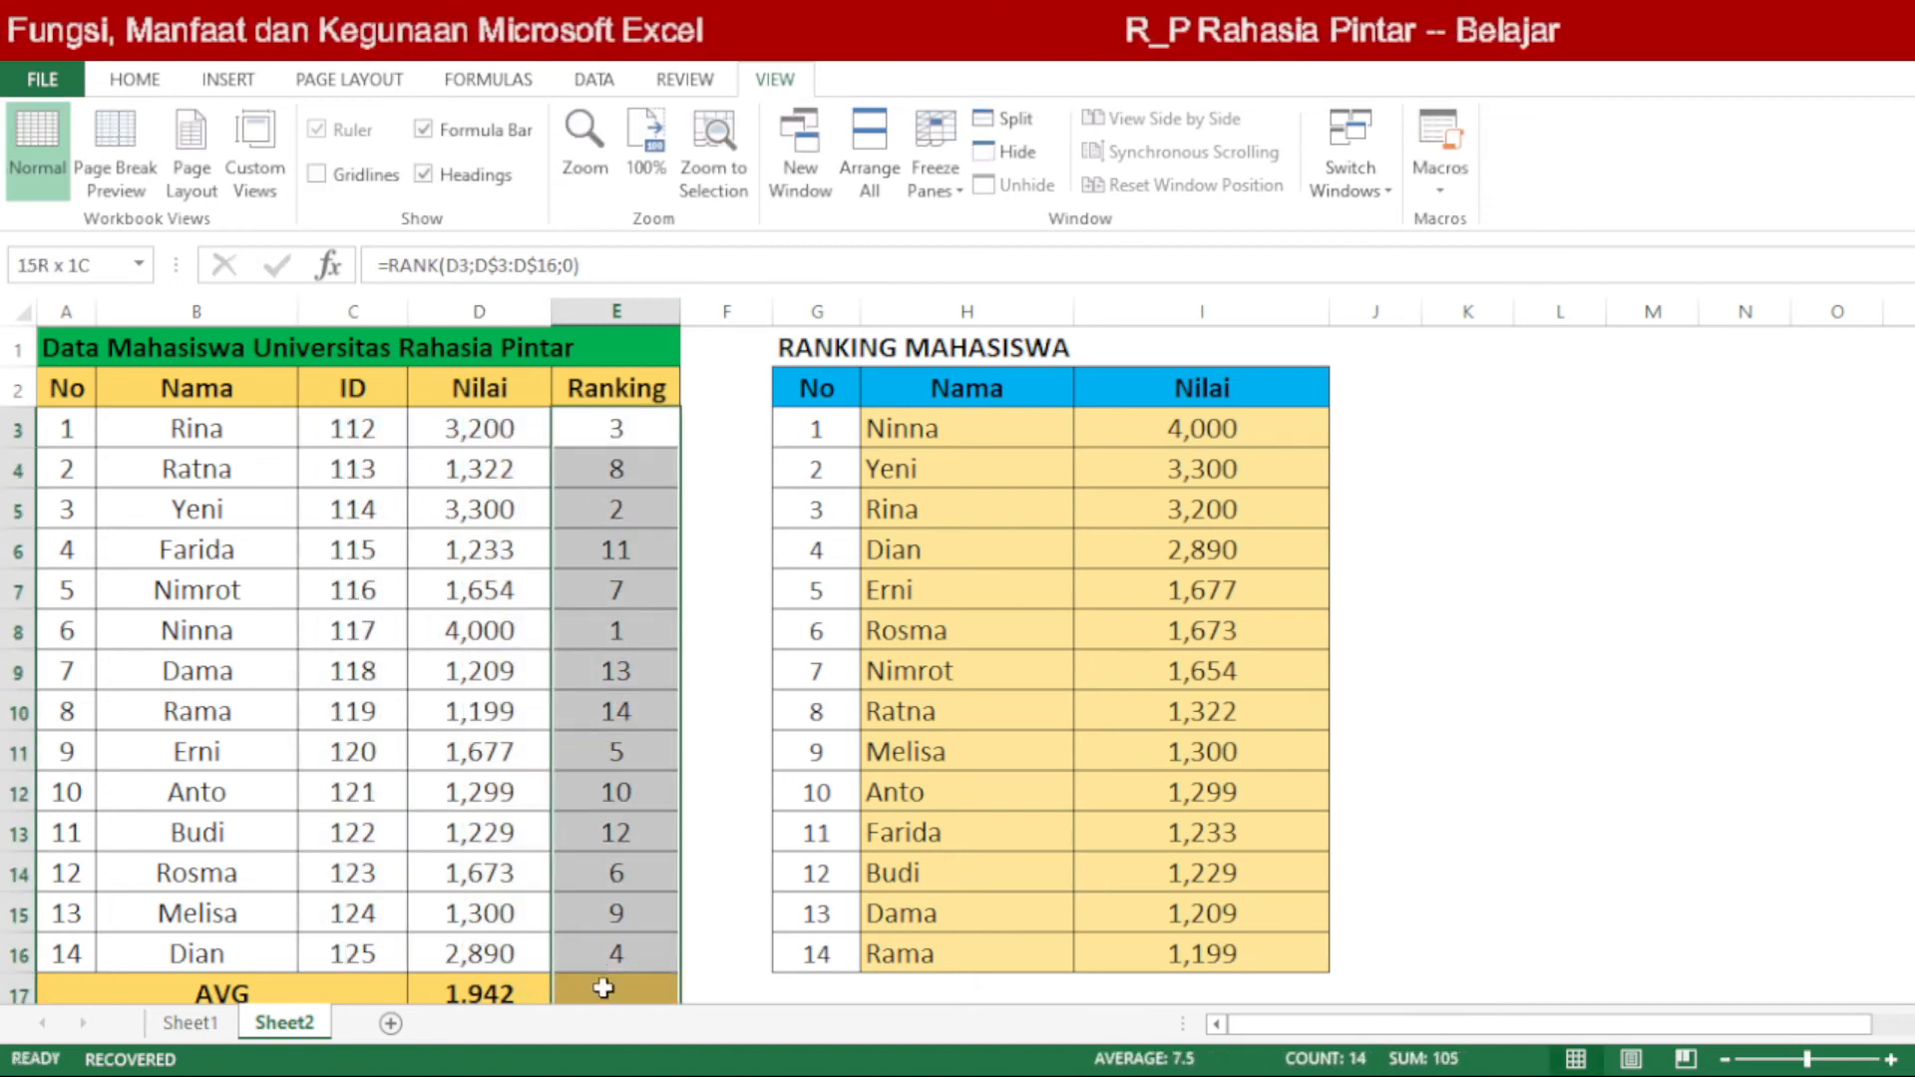
{"action": "left_click_drag", "start_coordinate": [630, 630], "coordinate": [589, 628]}
{"action": "left_click", "coordinate": [141, 624]}
{"action": "key", "text": "ctrl+c"}
Step: Sort the student data in B3:E16 from lowest to highest Nilai, and undo the sort
{"action": "left_click_drag", "start_coordinate": [239, 431], "coordinate": [606, 910]}
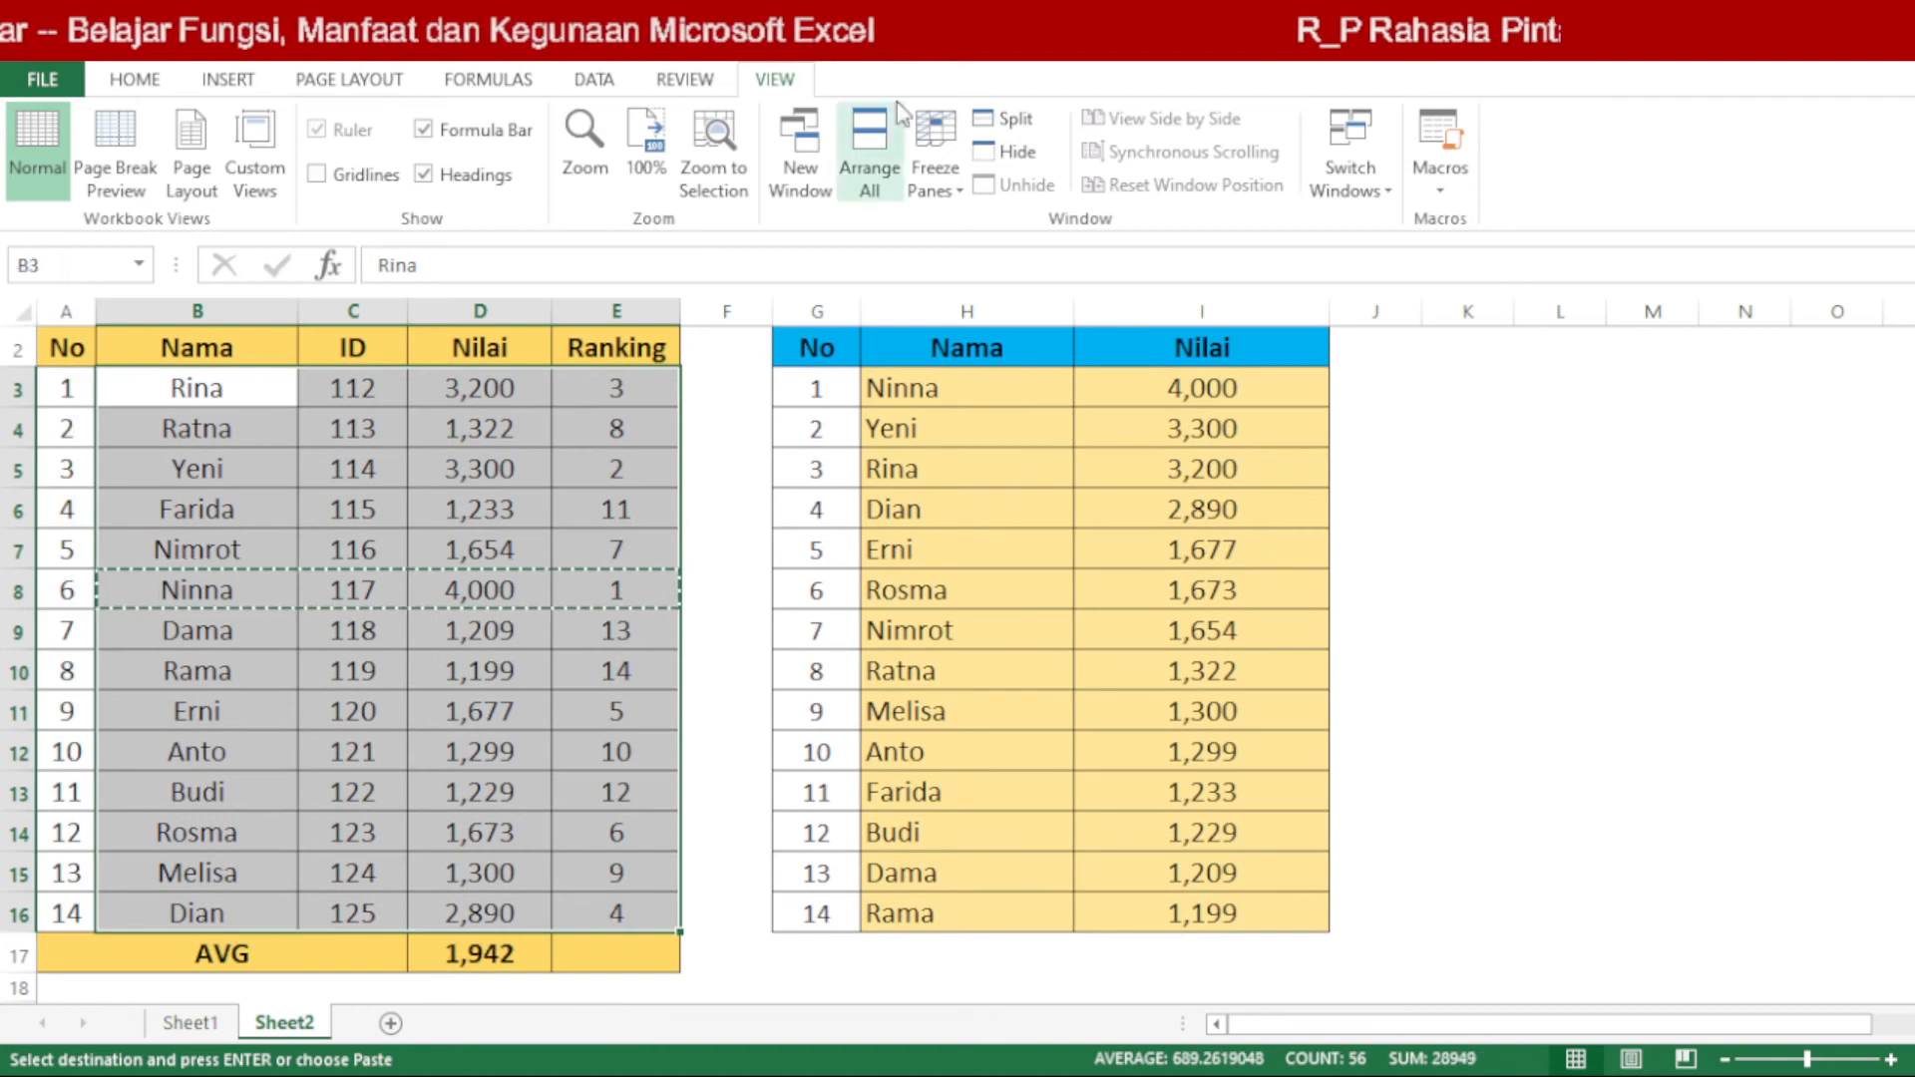
{"action": "left_click", "coordinate": [597, 80]}
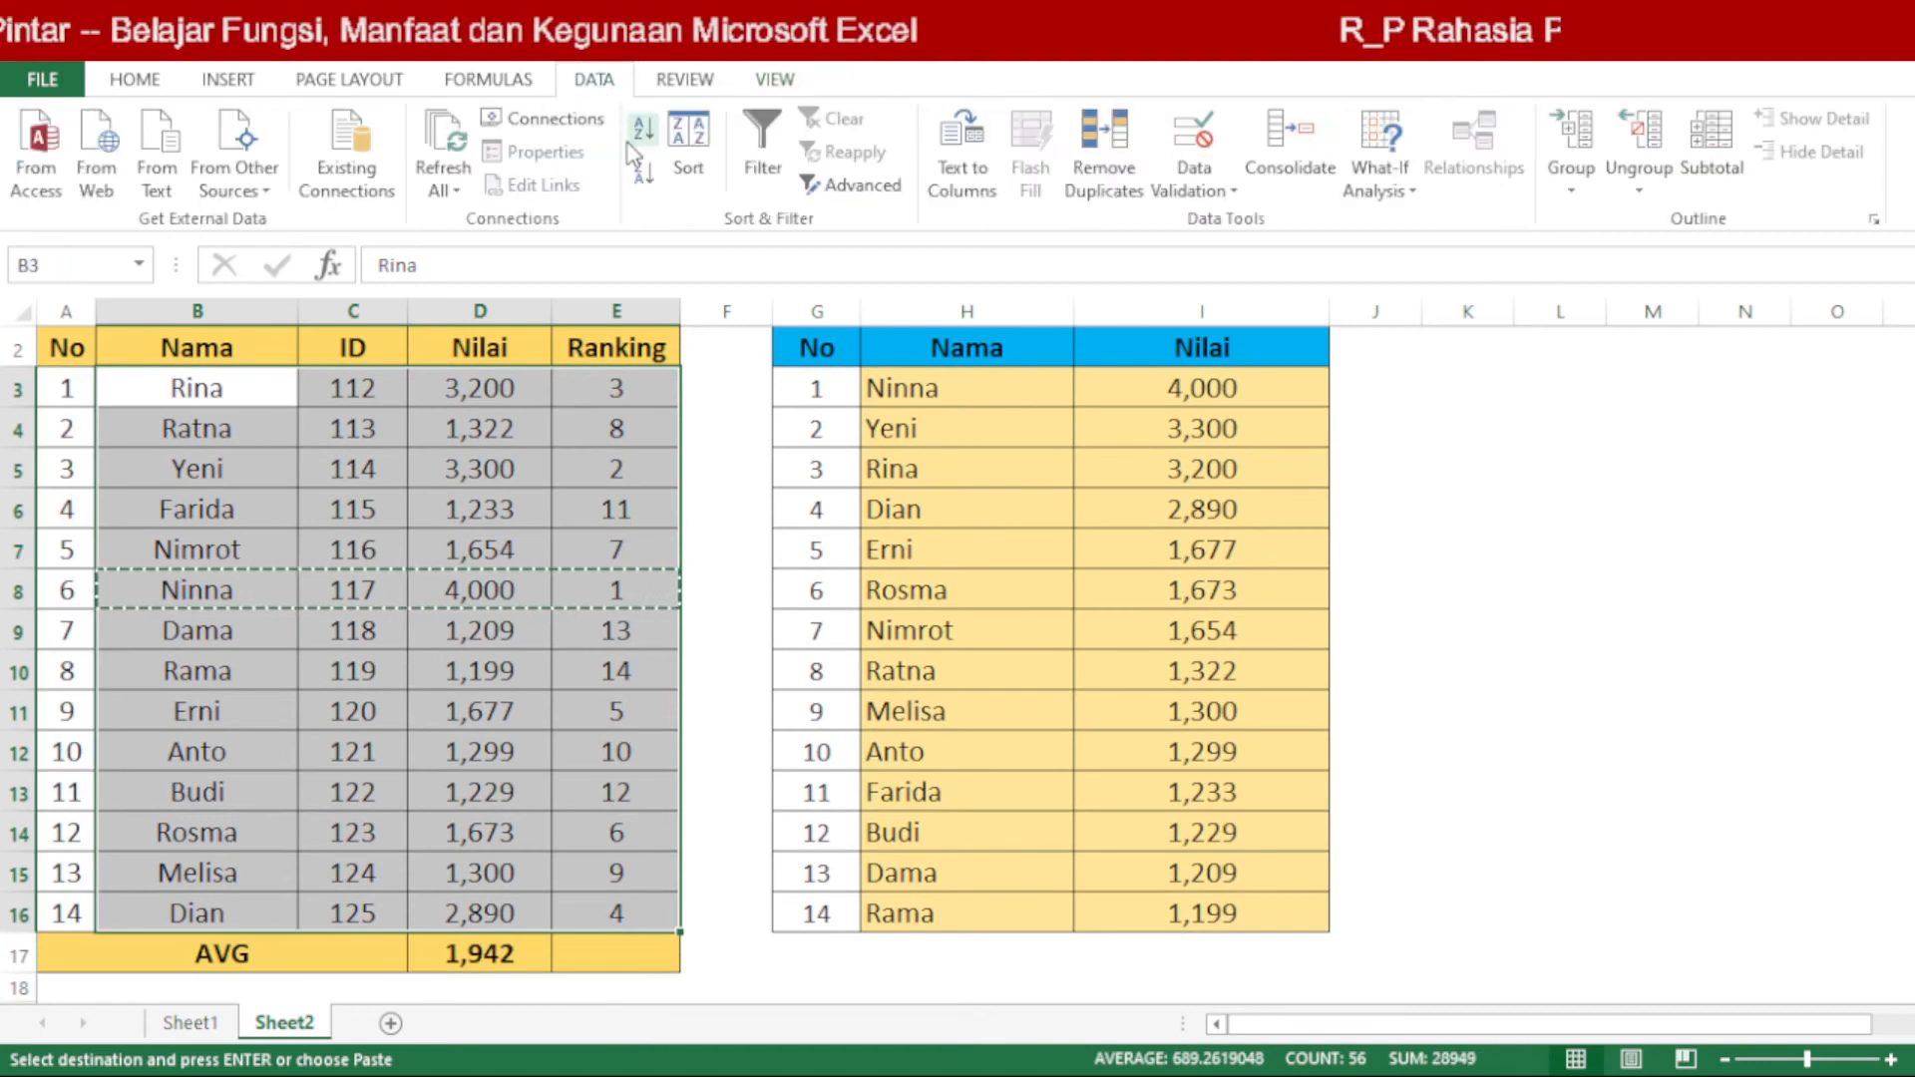
{"action": "left_click", "coordinate": [692, 149]}
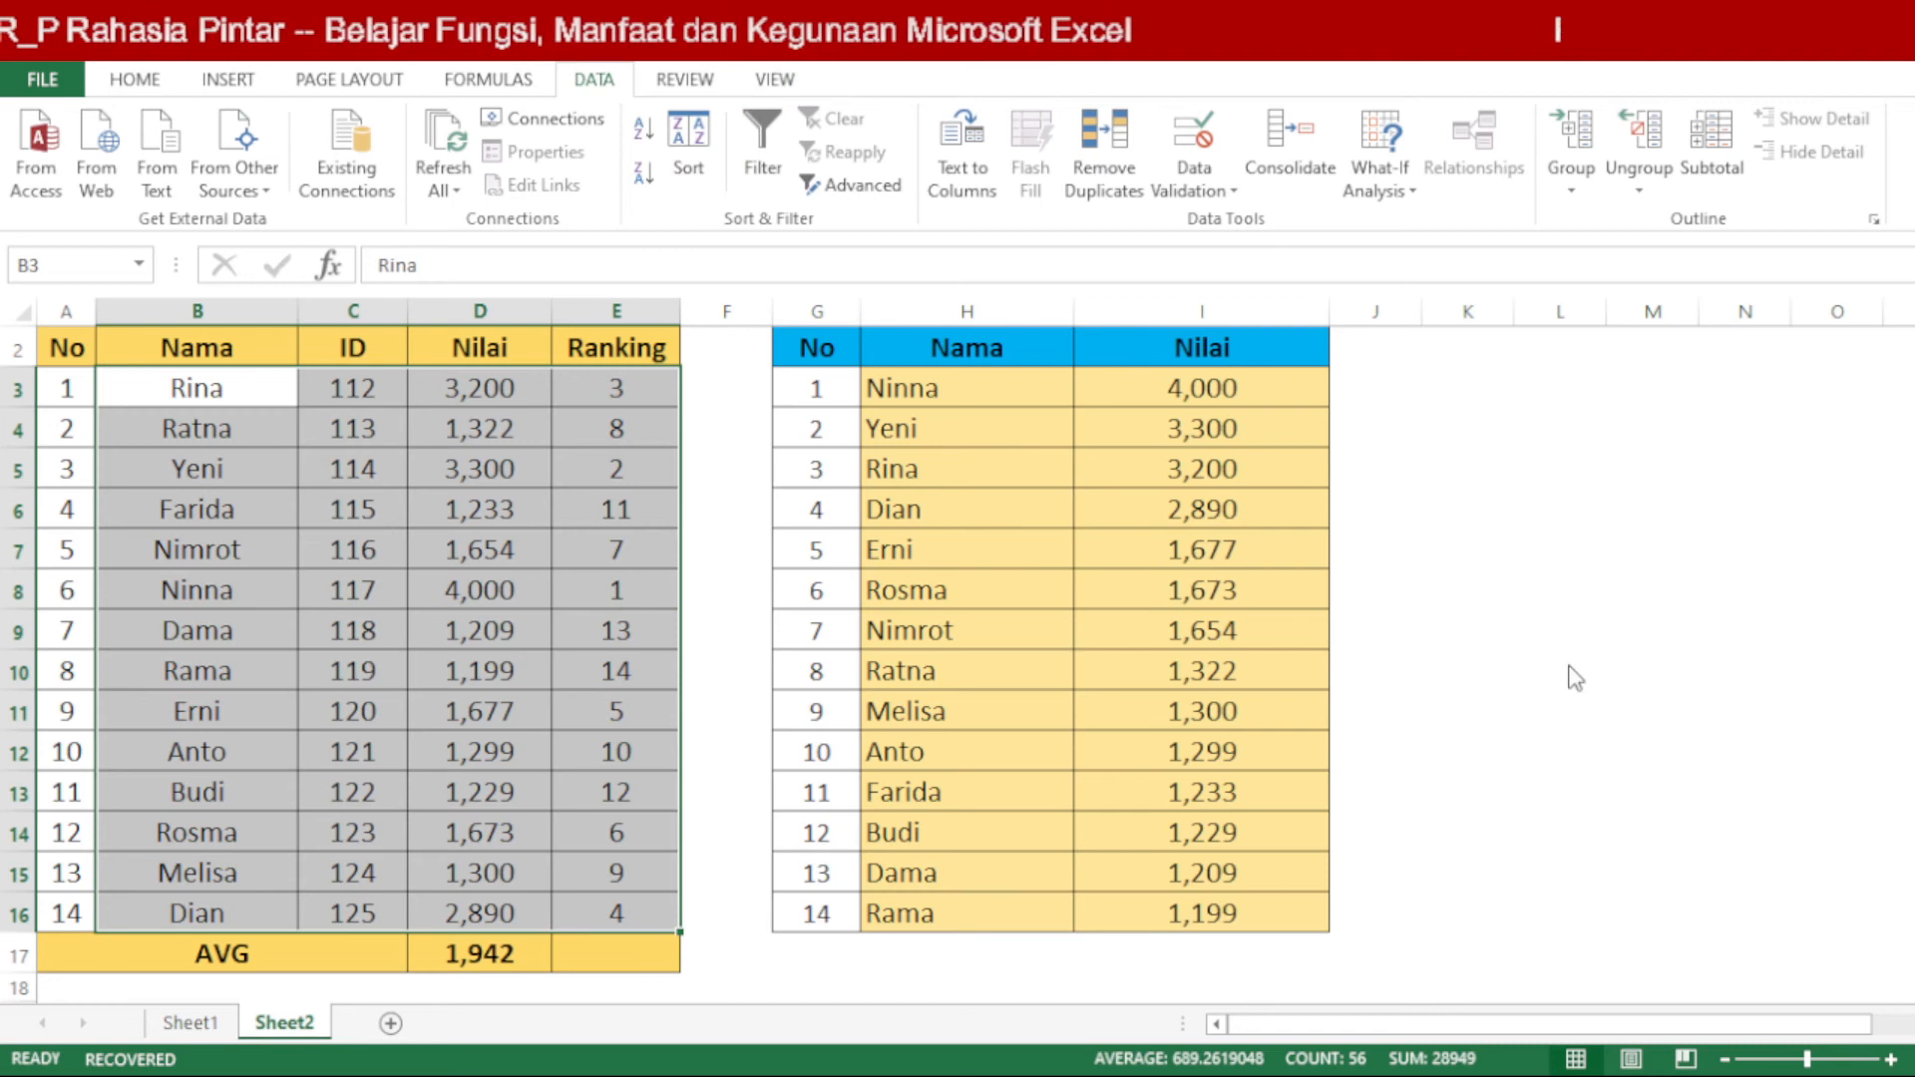
{"action": "left_click", "coordinate": [1582, 781]}
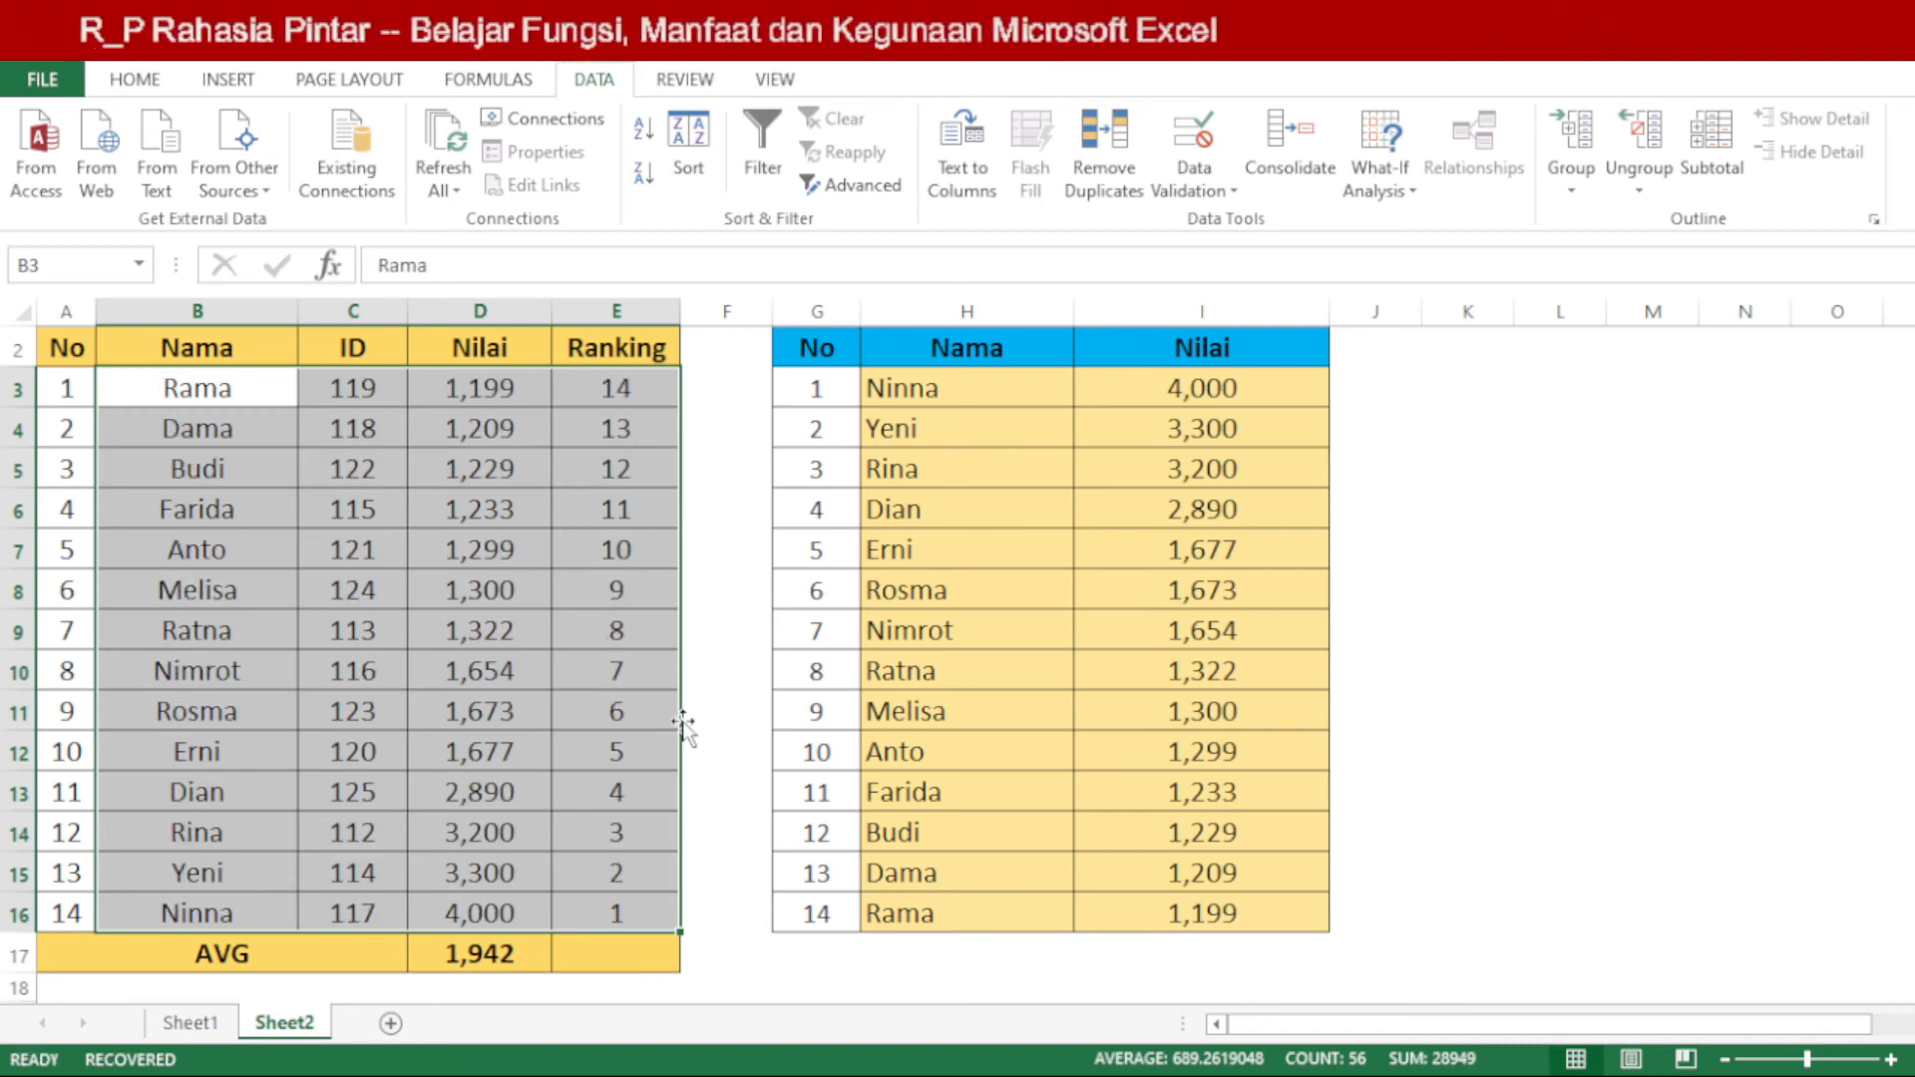
{"action": "key", "text": "ctrl+z"}
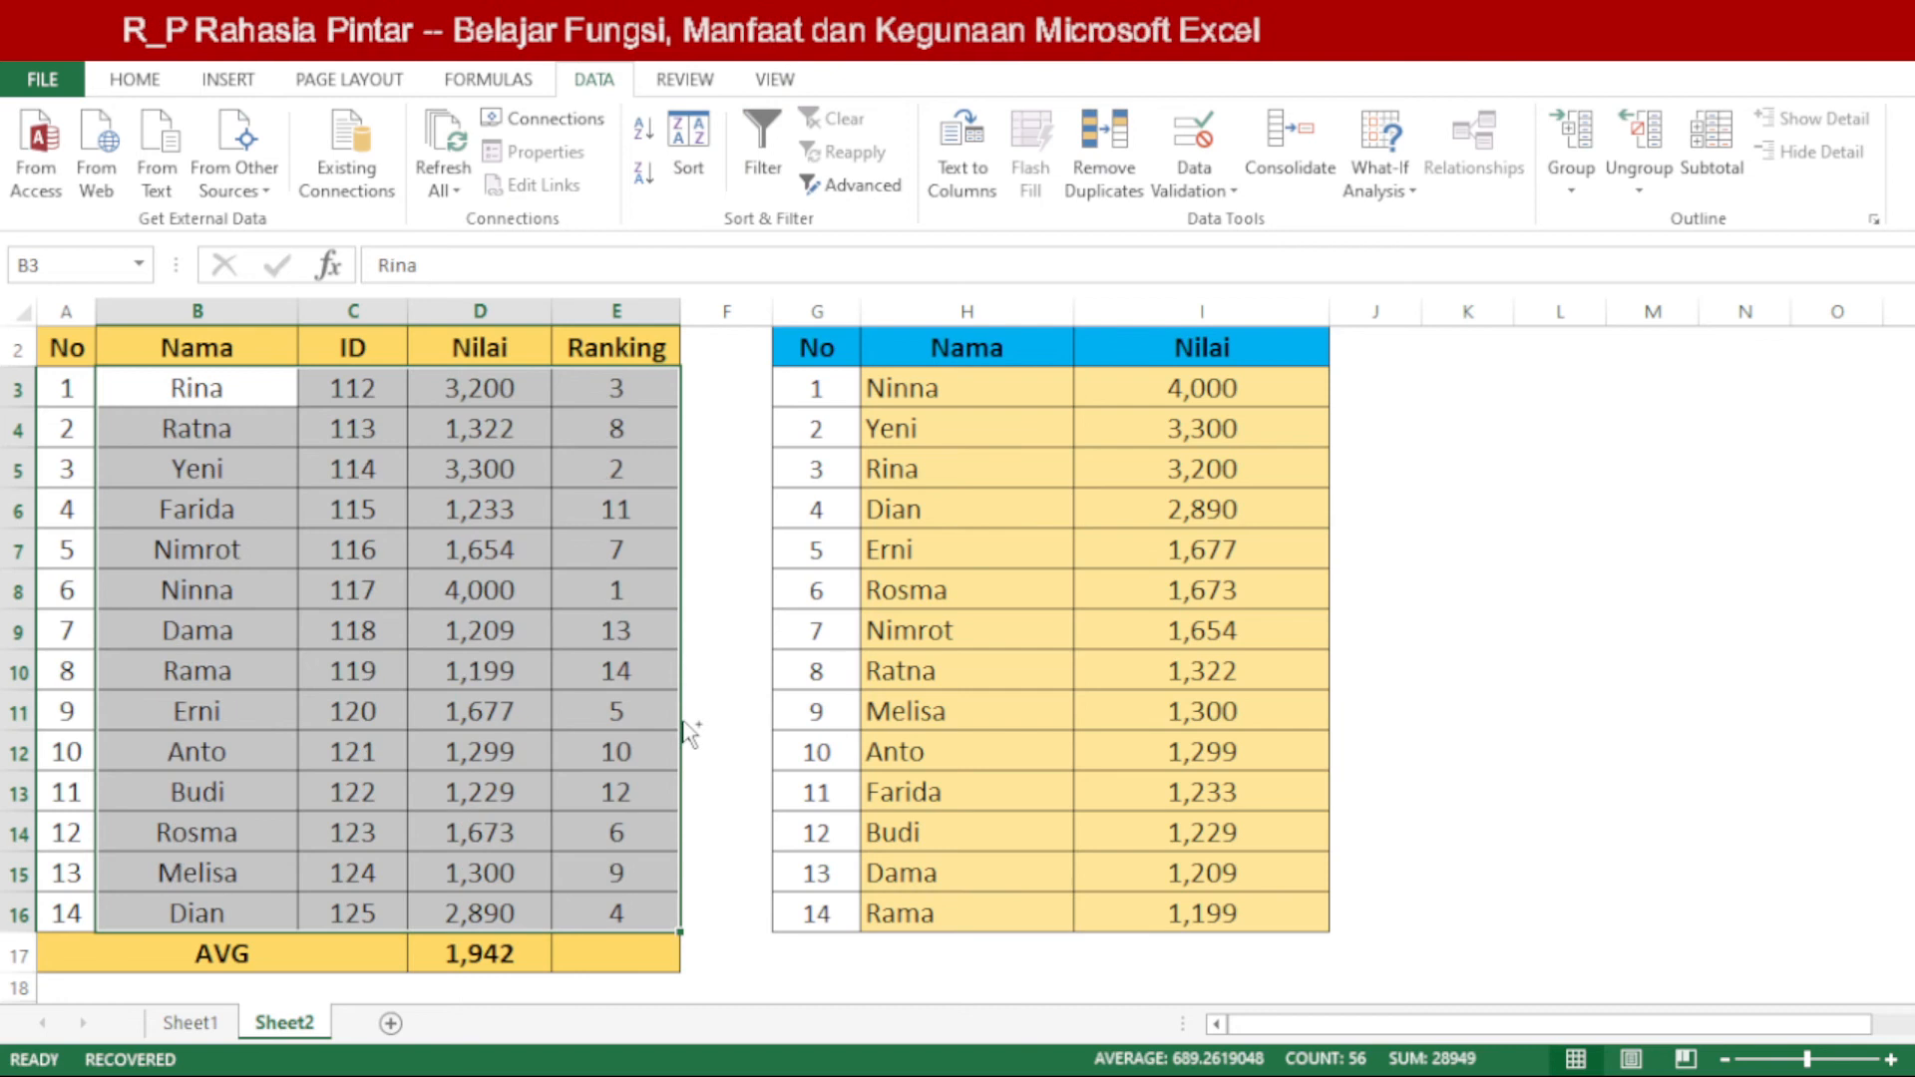
Step: Inspect the ranking table's Nilai formula in I8 and the RANK formula in E8
{"action": "left_click", "coordinate": [656, 792]}
{"action": "left_click", "coordinate": [1194, 604]}
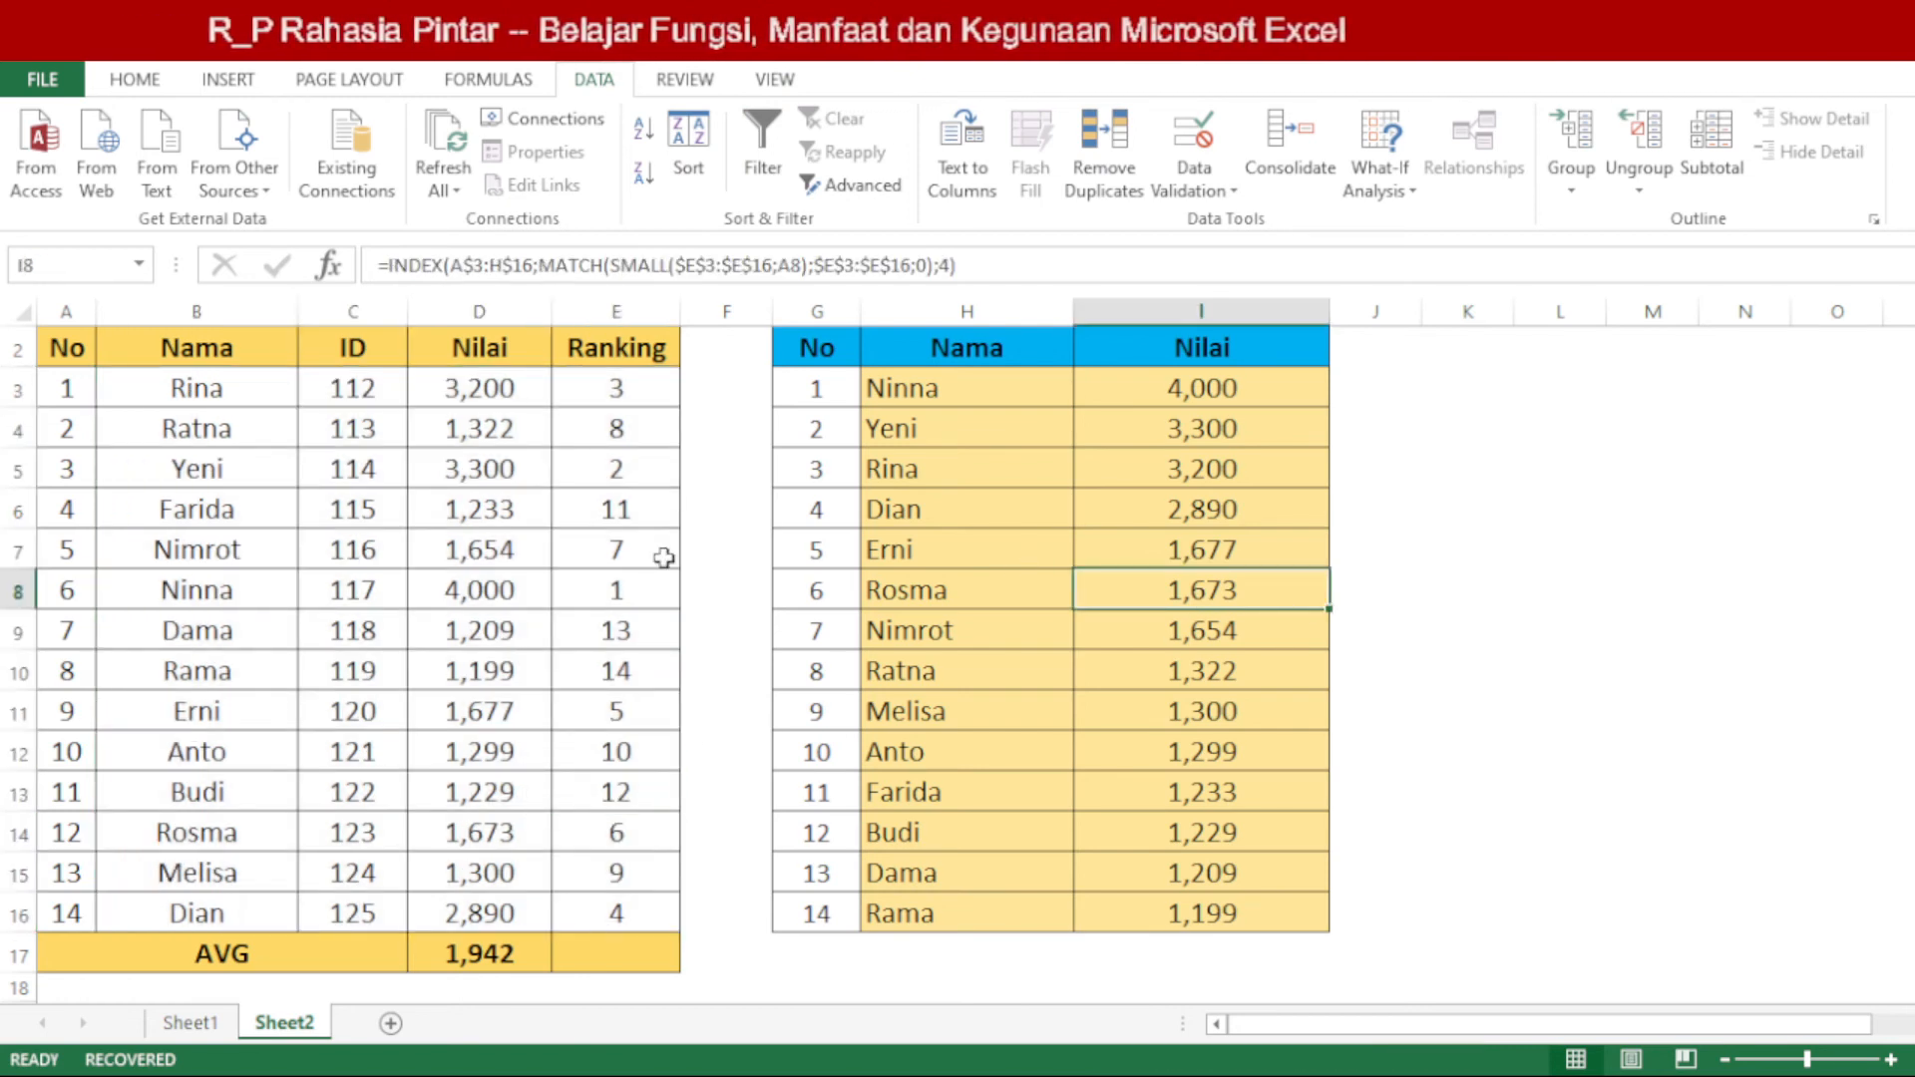
{"action": "left_click", "coordinate": [643, 595]}
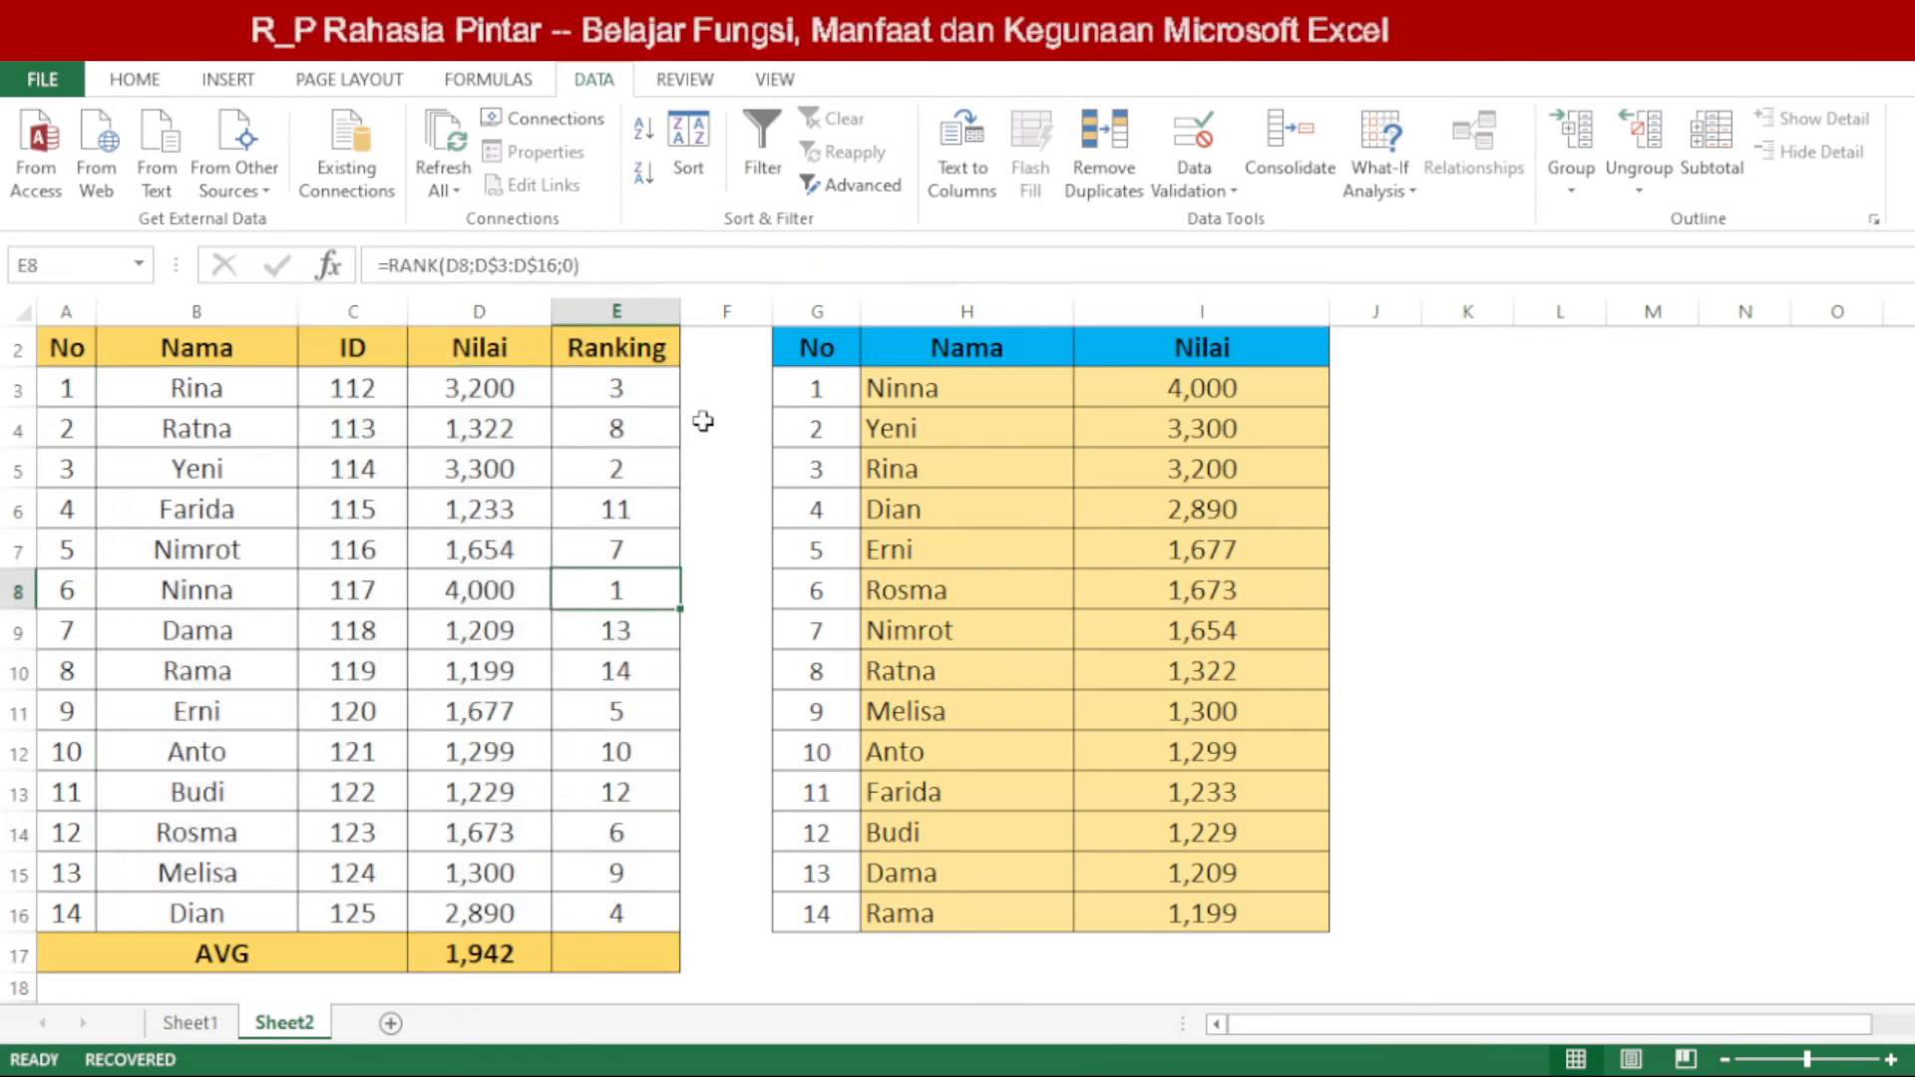
{"action": "scroll", "coordinate": [665, 664], "scroll_direction": "up", "scroll_amount": 1}
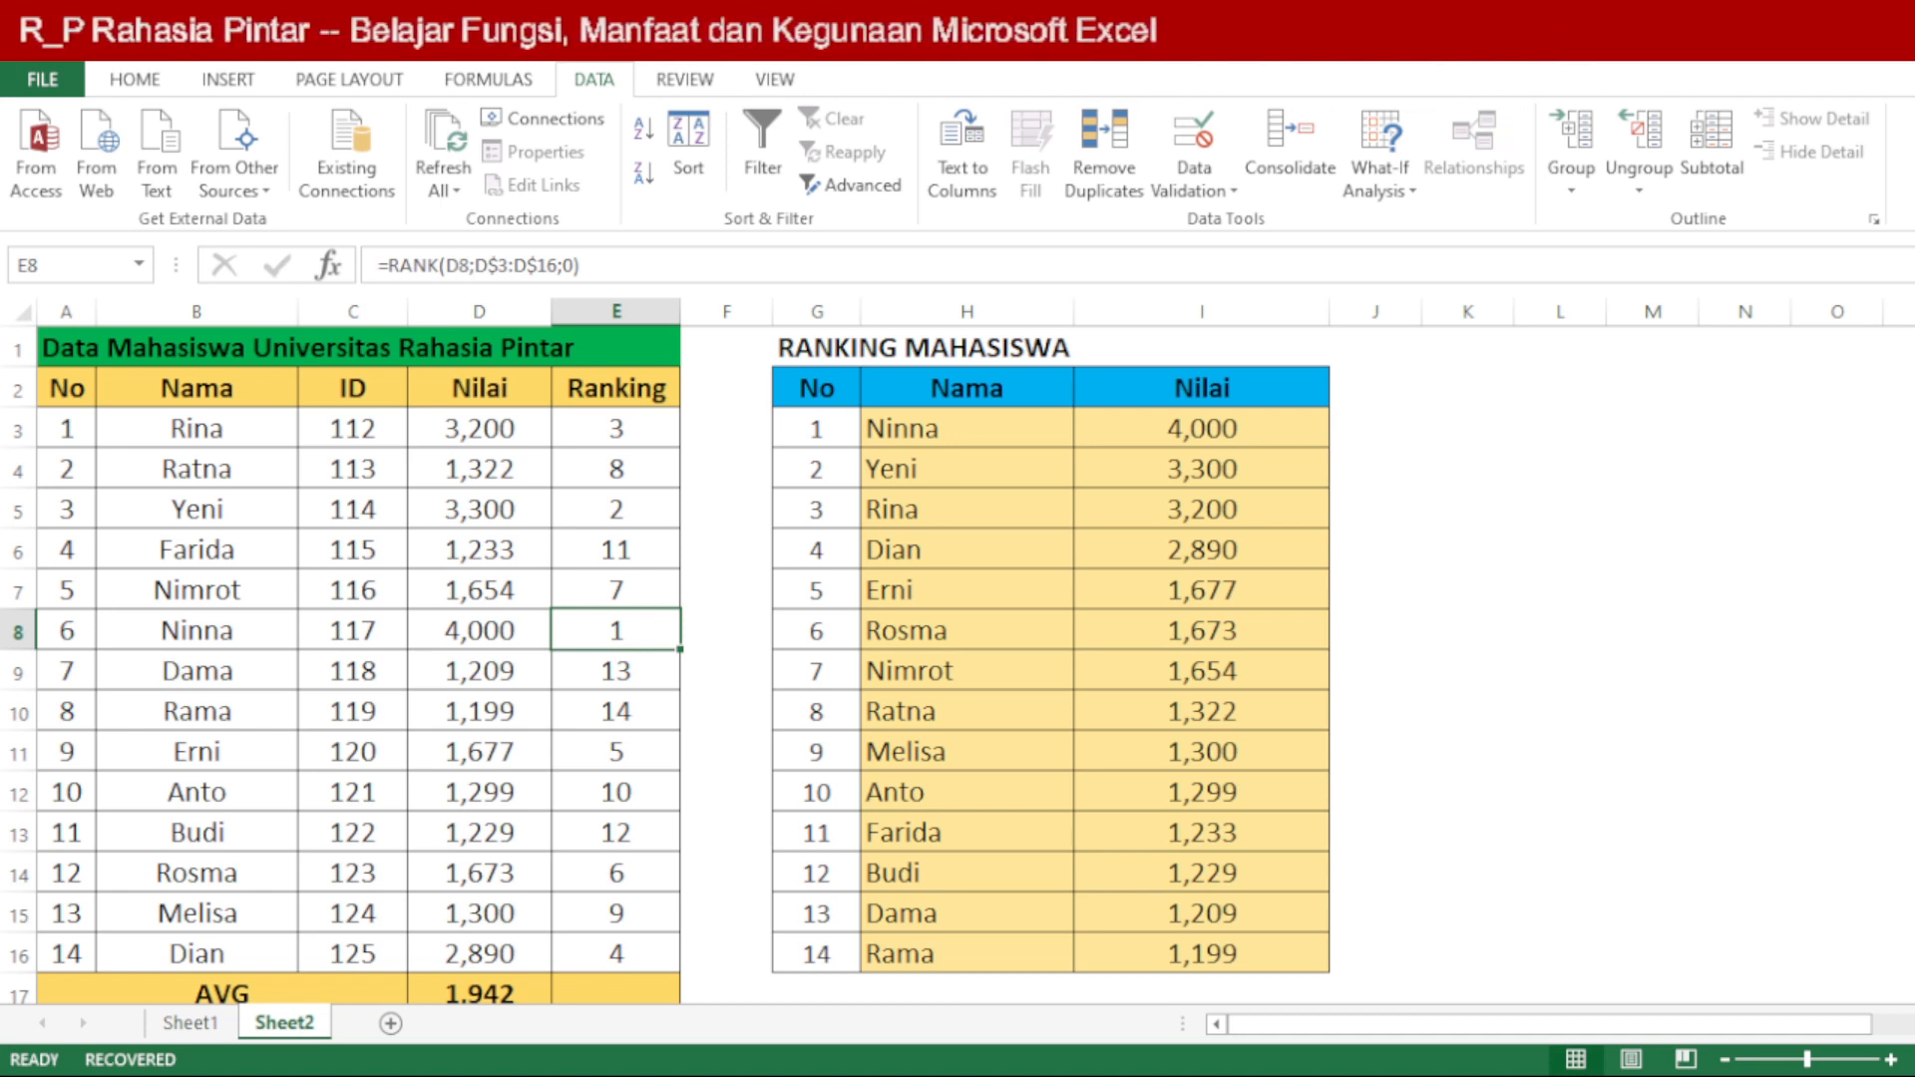
{"action": "left_click", "coordinate": [1009, 1075]}
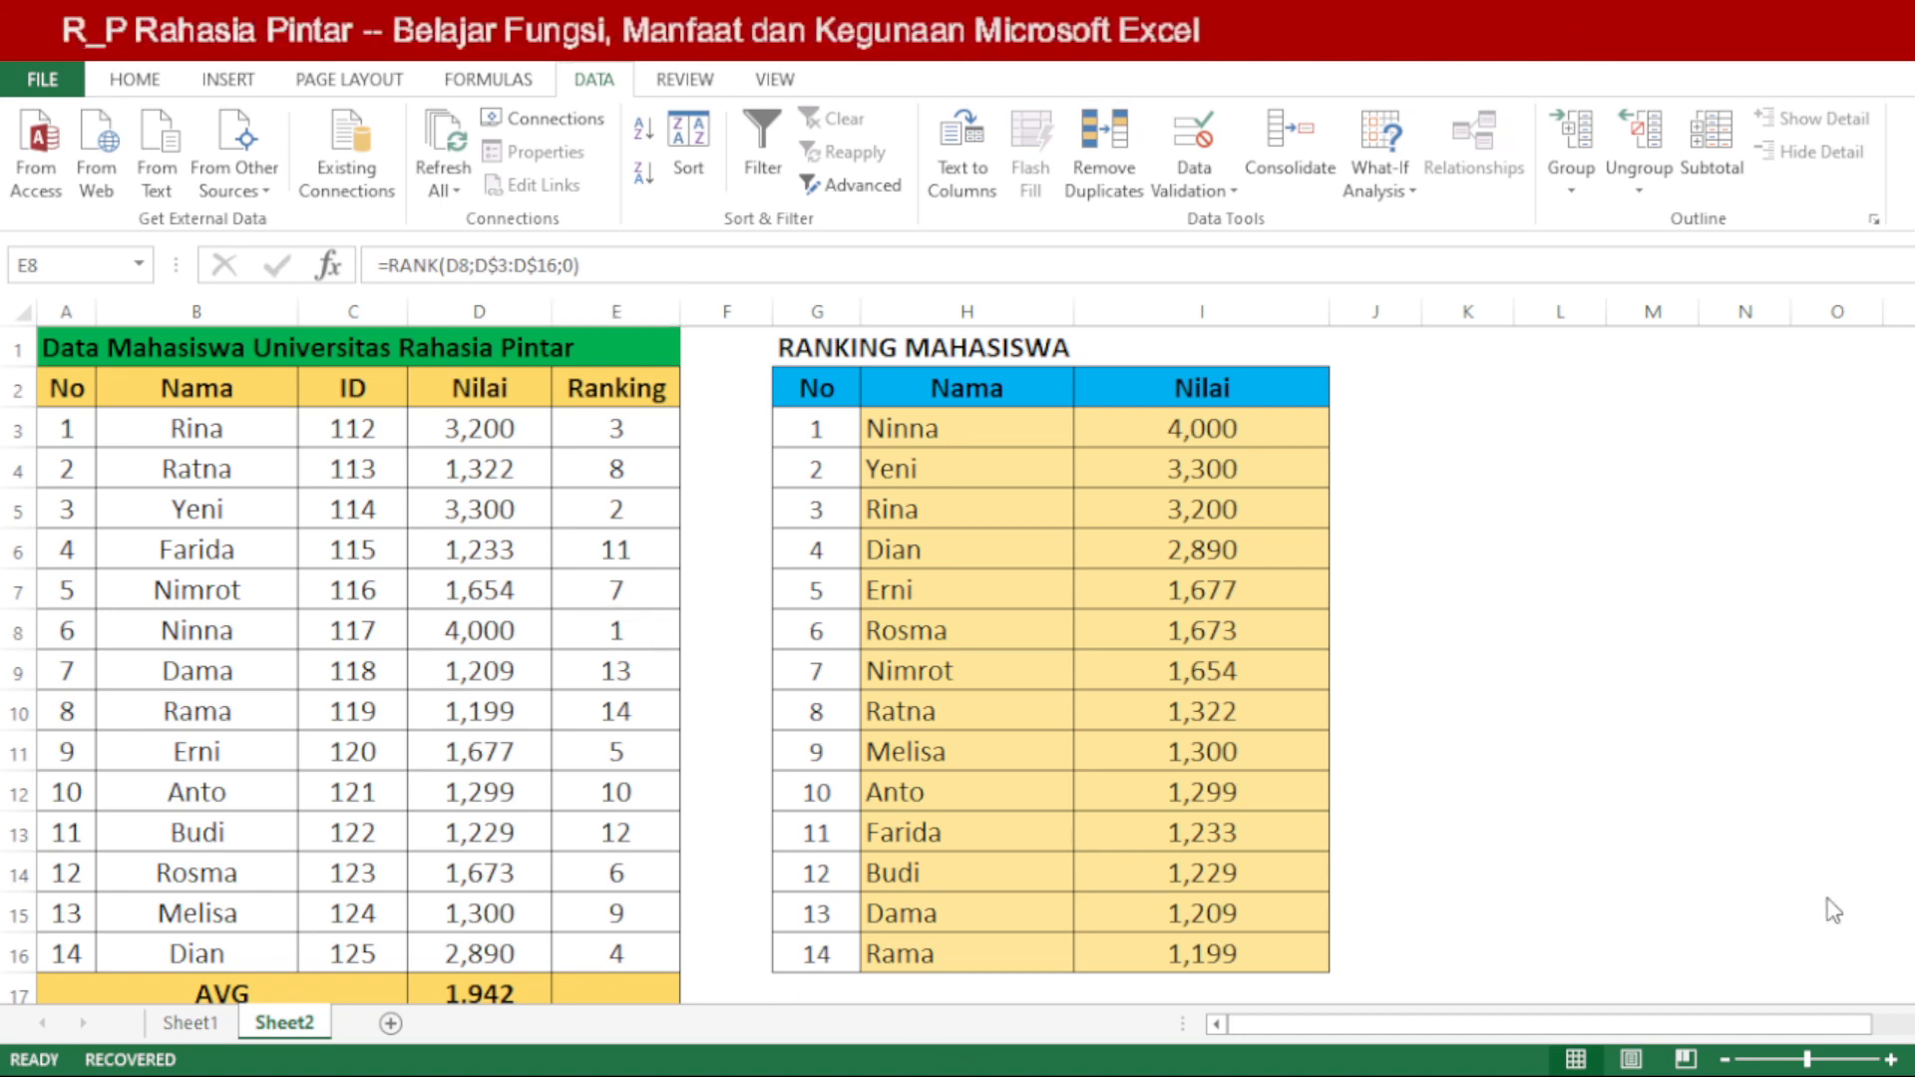